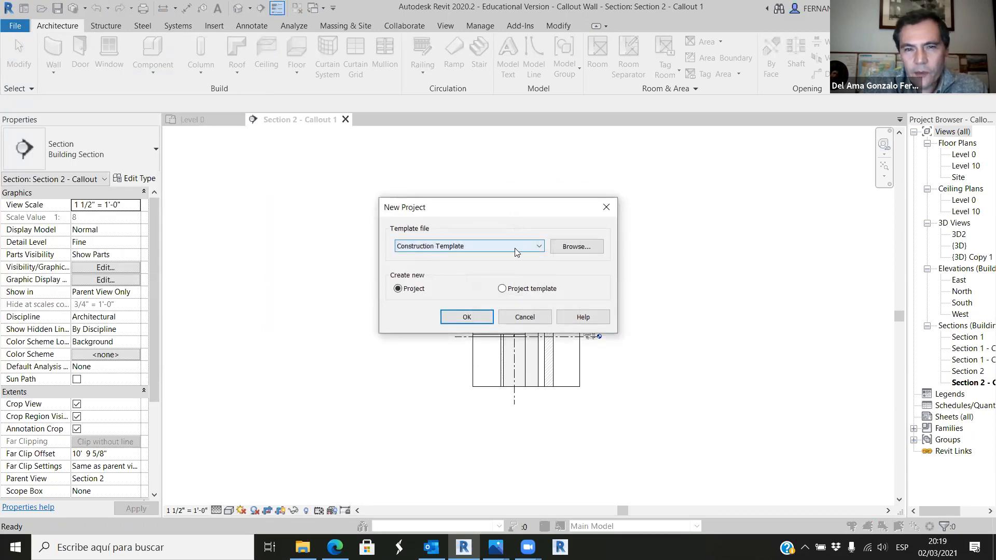
Browse for a new project template in the ARCH320 folder, under Dropbox, 00_Keene, Courses, 000_SPRING2021.
{"action": "left_click", "coordinate": [542, 248]}
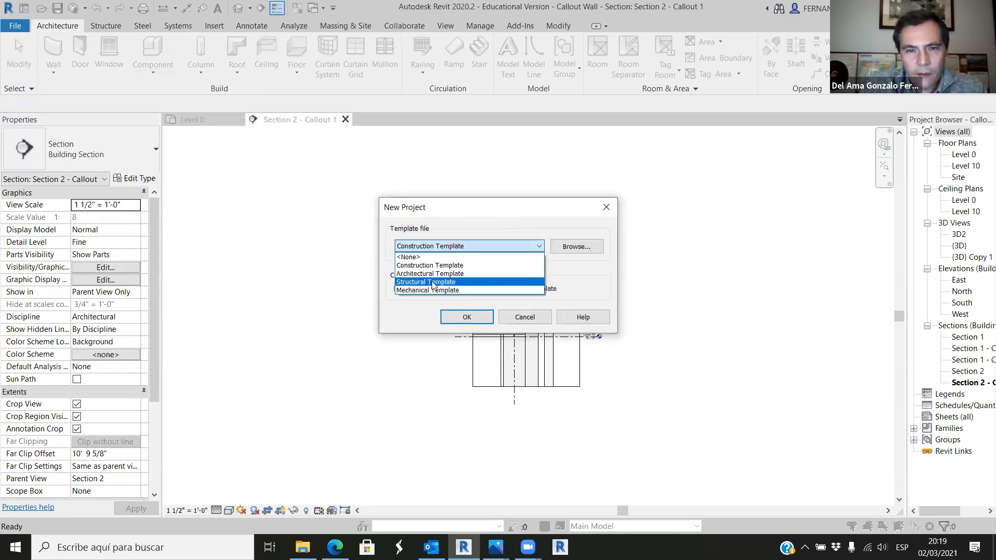
{"action": "left_click", "coordinate": [496, 226]}
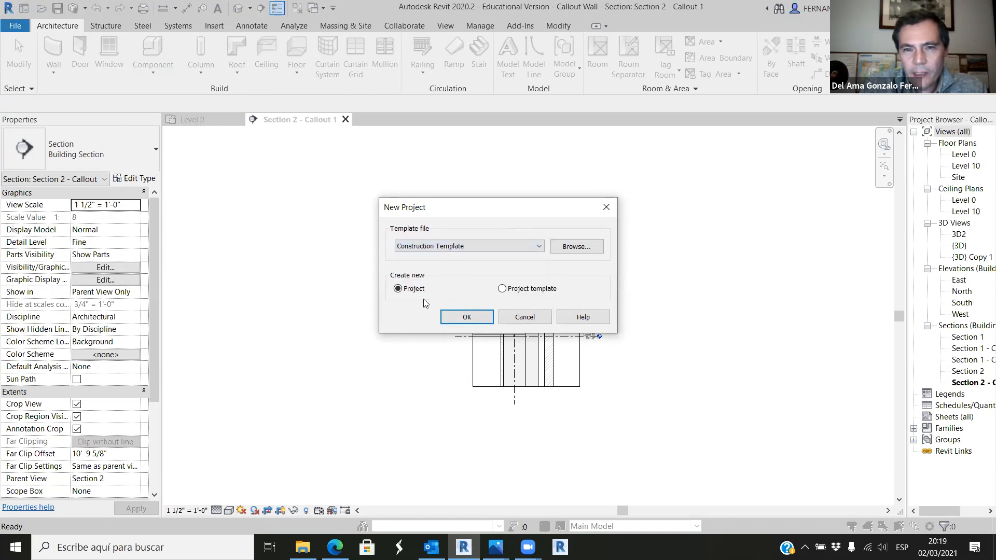
{"action": "left_click", "coordinate": [567, 253]}
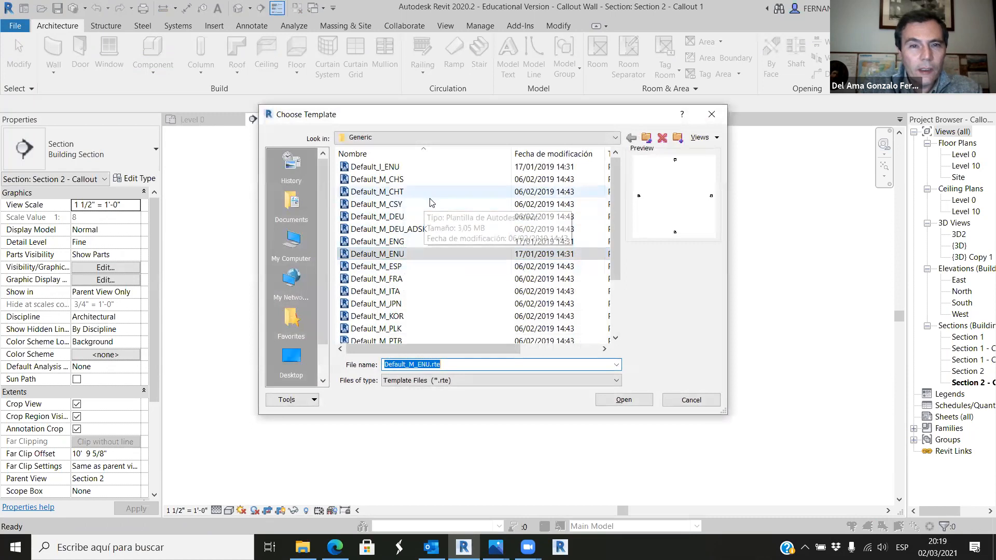
{"action": "left_click", "coordinate": [614, 137]}
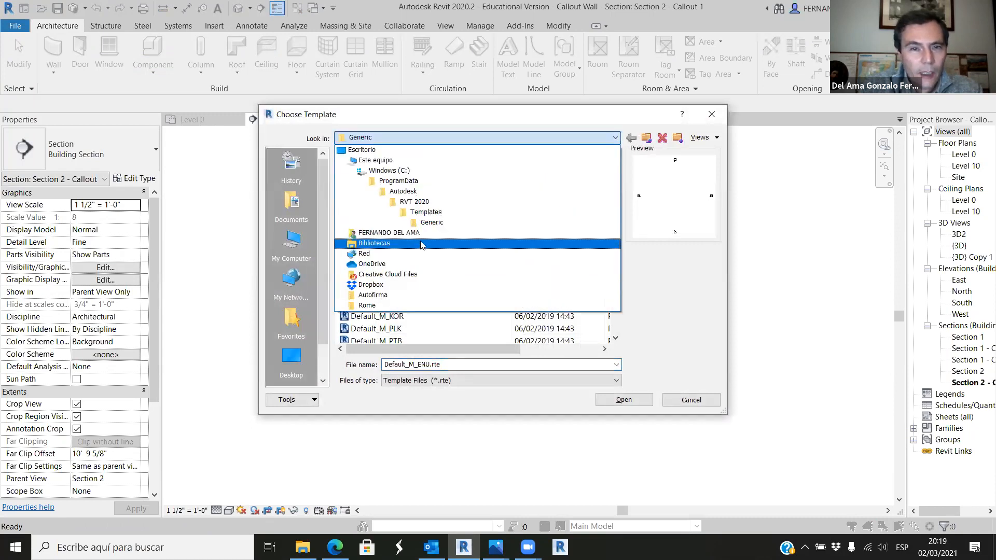
{"action": "left_click", "coordinate": [370, 284]}
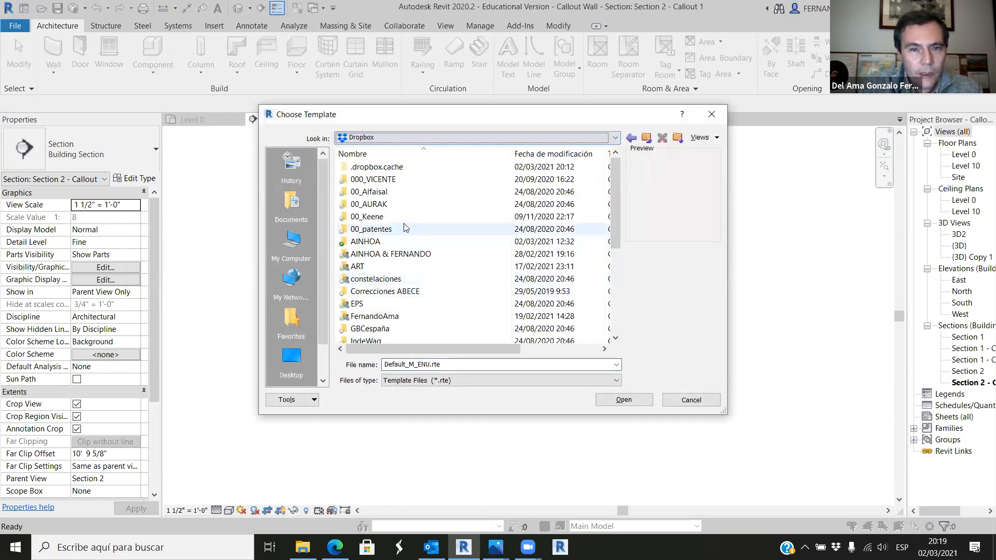
{"action": "double_click", "coordinate": [367, 217]}
{"action": "double_click", "coordinate": [365, 229]}
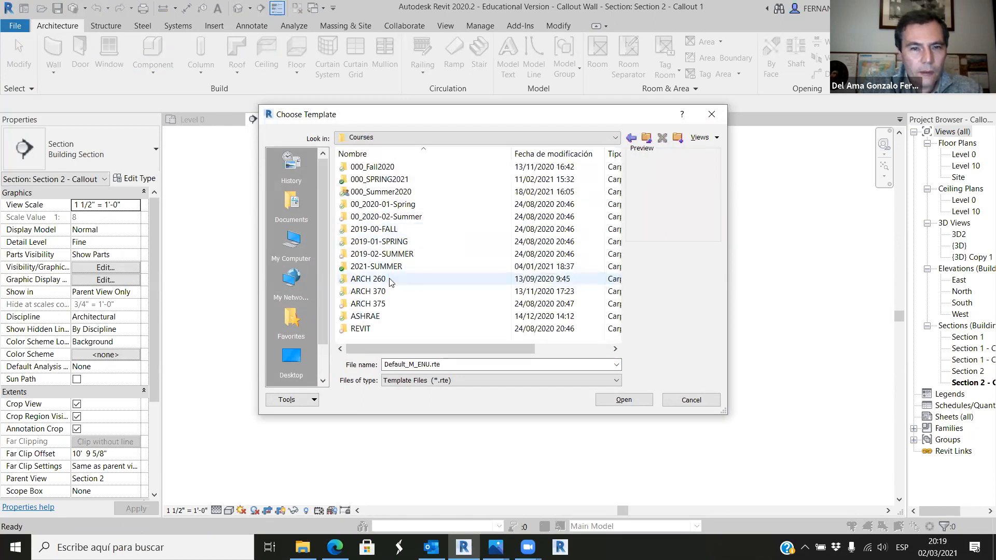
{"action": "left_click", "coordinate": [387, 179]}
{"action": "double_click", "coordinate": [385, 180]}
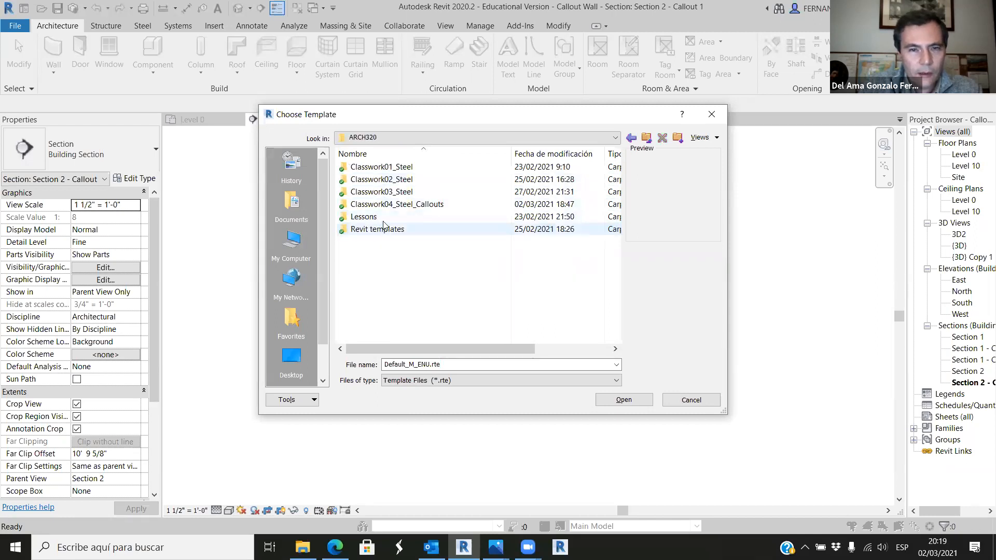
Load Steel.rte from the Revit templates folder and create the new project with it.
{"action": "double_click", "coordinate": [376, 229]}
{"action": "left_click", "coordinate": [364, 170]}
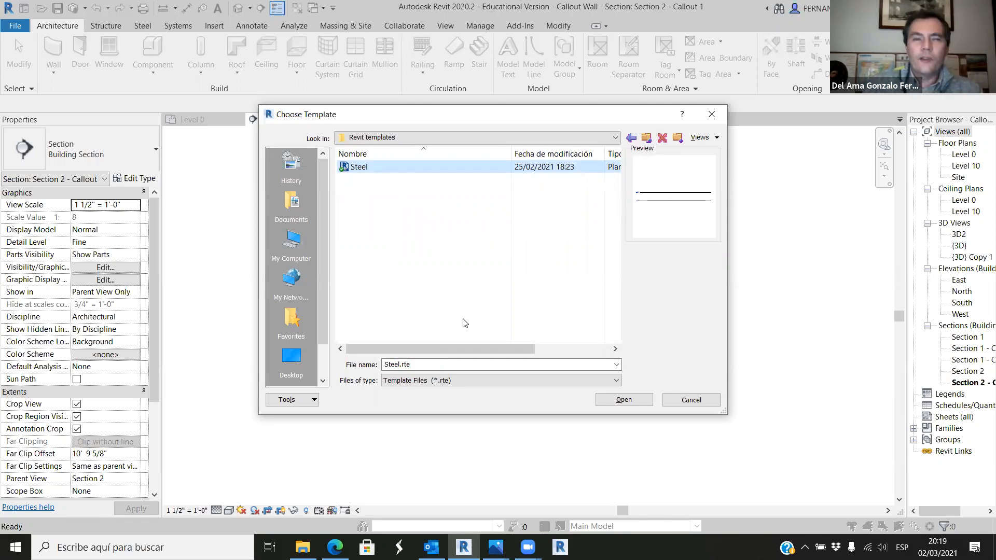
{"action": "left_click", "coordinate": [624, 399]}
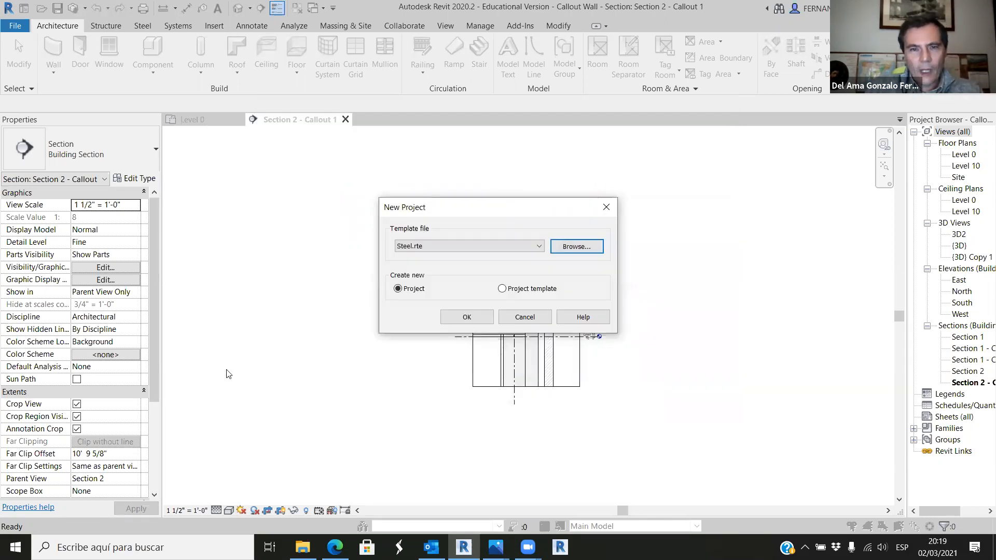
{"action": "left_click", "coordinate": [470, 318]}
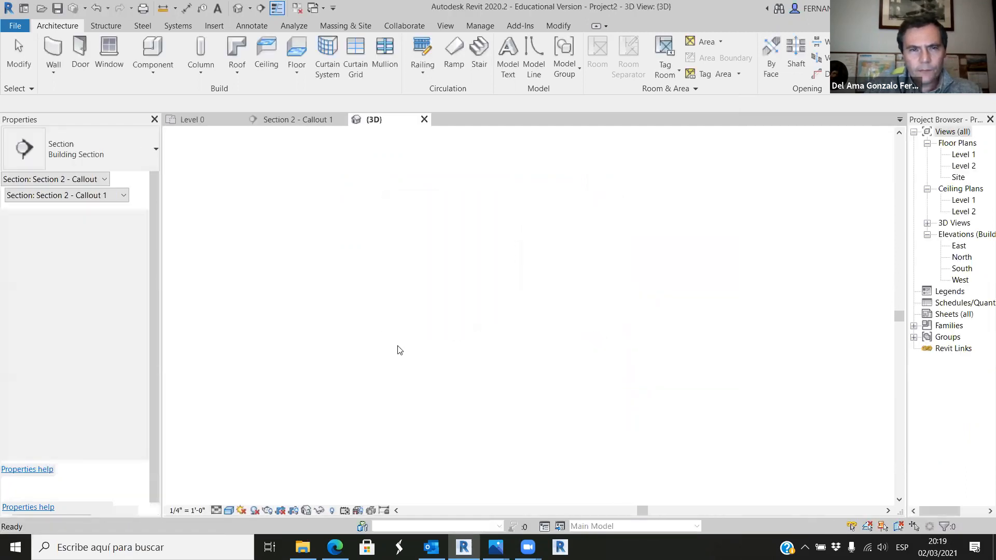
Set the elevation of Level 2 to 12' in the 3D view.
{"action": "scroll", "coordinate": [251, 307], "scroll_direction": "up", "scroll_amount": 4}
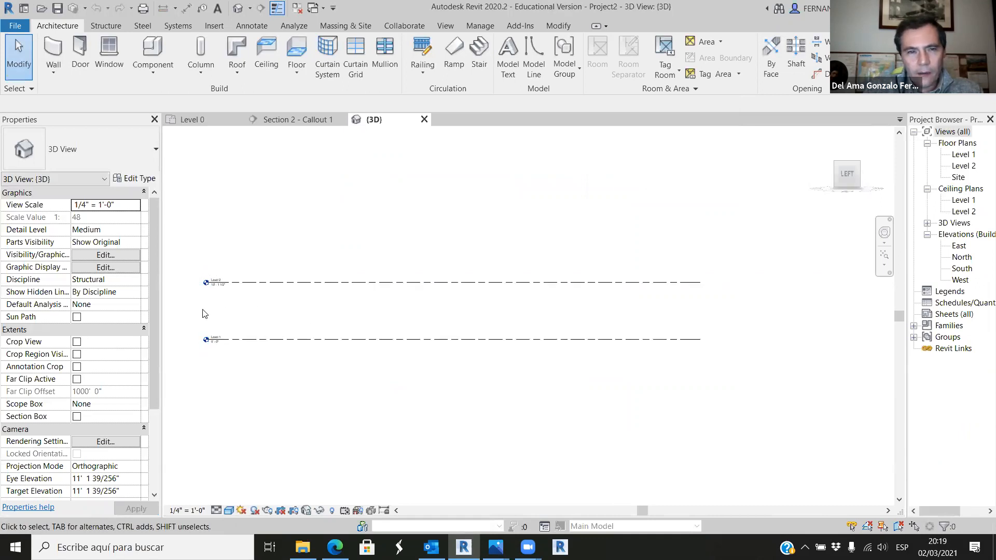
{"action": "scroll", "coordinate": [233, 265], "scroll_direction": "up", "scroll_amount": 3}
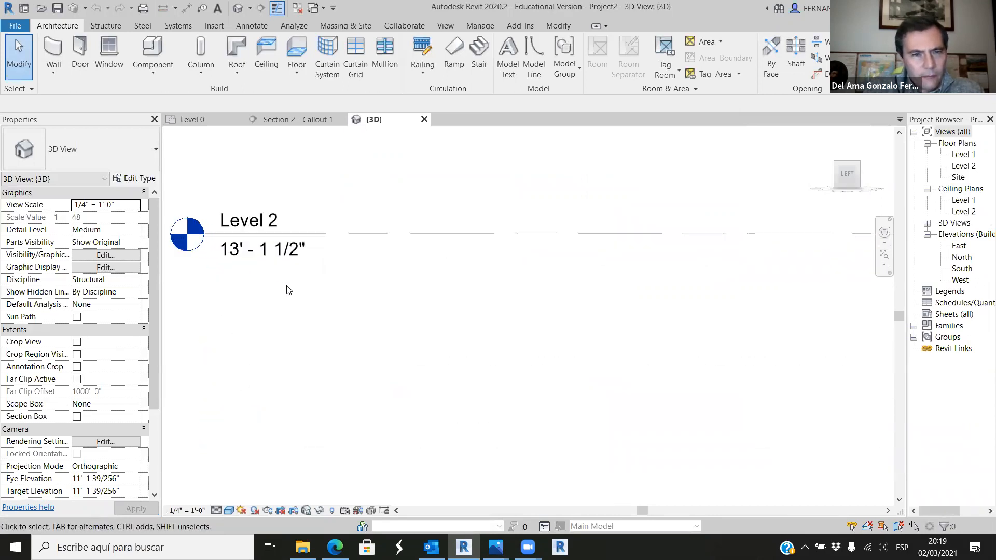
{"action": "left_click", "coordinate": [236, 234]}
{"action": "left_click", "coordinate": [252, 253]}
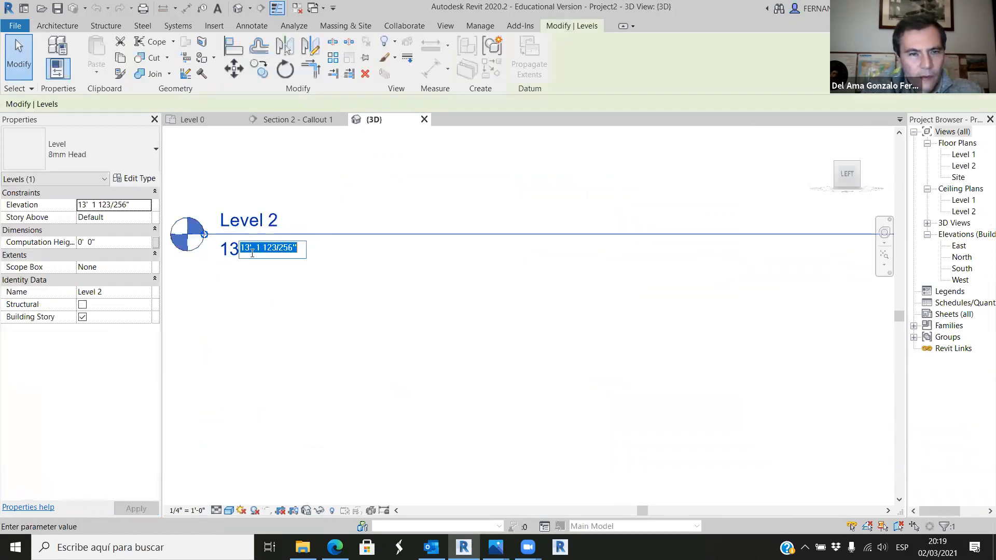
{"action": "type", "text": "12"}
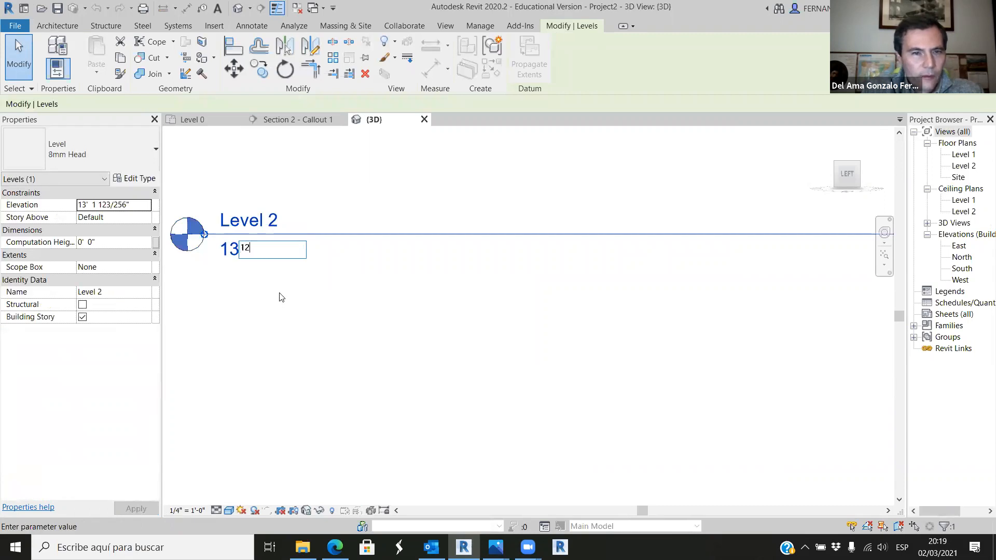
{"action": "key", "text": "Return"}
Rename Level 2 as Level 12, renaming the corresponding views too.
{"action": "left_click", "coordinate": [270, 253]}
{"action": "left_click", "coordinate": [249, 251]}
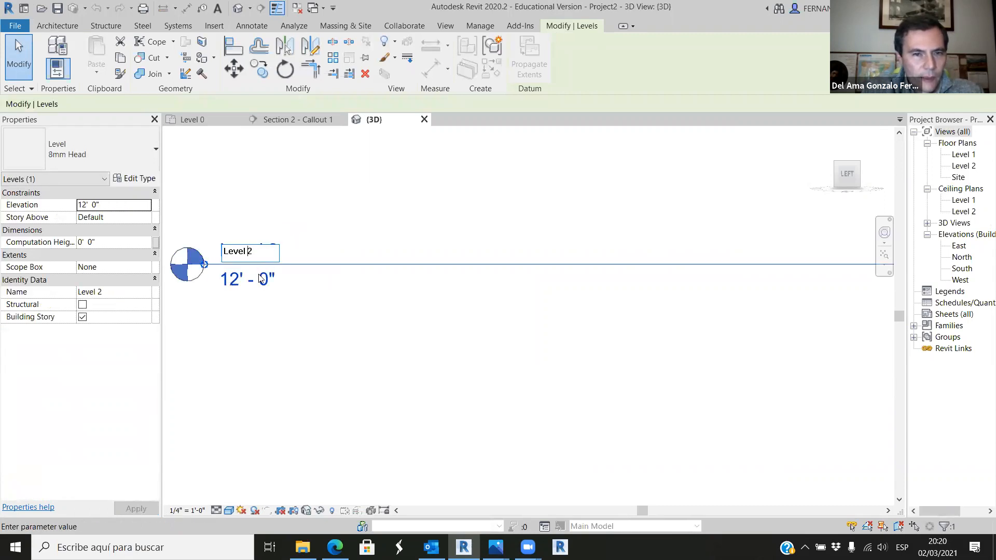
{"action": "type", "text": "1"}
{"action": "key", "text": "Return"}
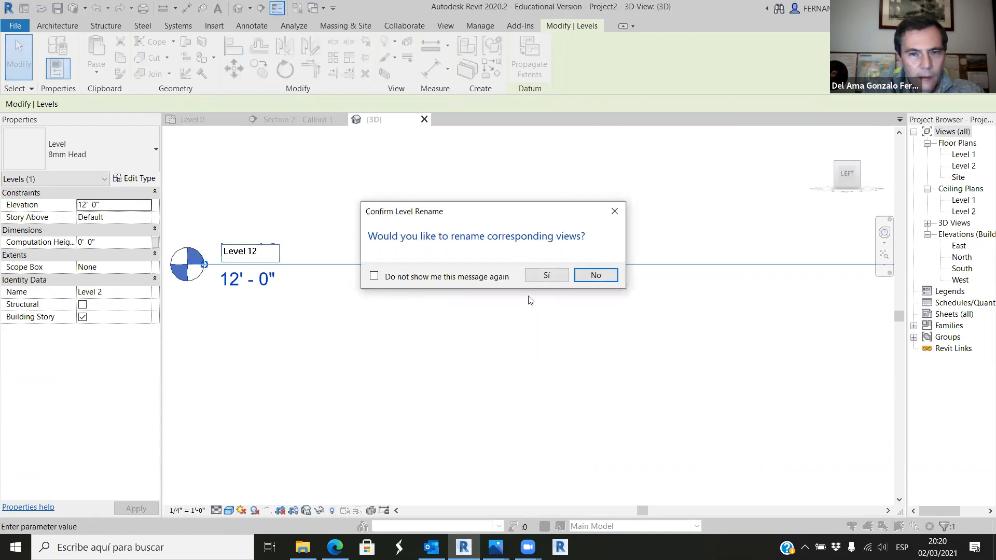
{"action": "left_click", "coordinate": [546, 275]}
Rename Level 1 as Level 0, including its corresponding views.
{"action": "scroll", "coordinate": [360, 356], "scroll_direction": "down", "scroll_amount": 2}
{"action": "scroll", "coordinate": [362, 428], "scroll_direction": "up", "scroll_amount": 3}
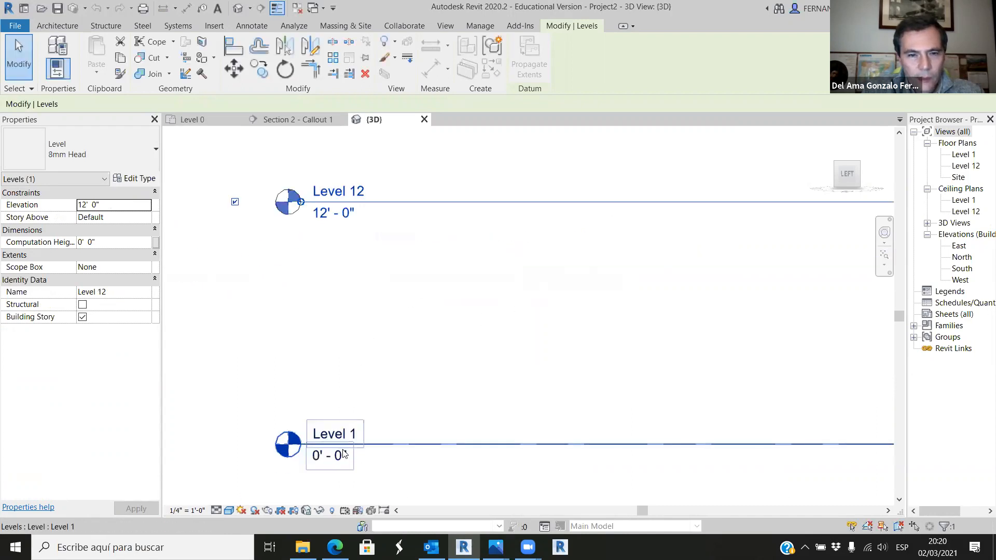
{"action": "left_click", "coordinate": [361, 429]}
{"action": "left_click", "coordinate": [335, 430]}
{"action": "left_click", "coordinate": [335, 430]}
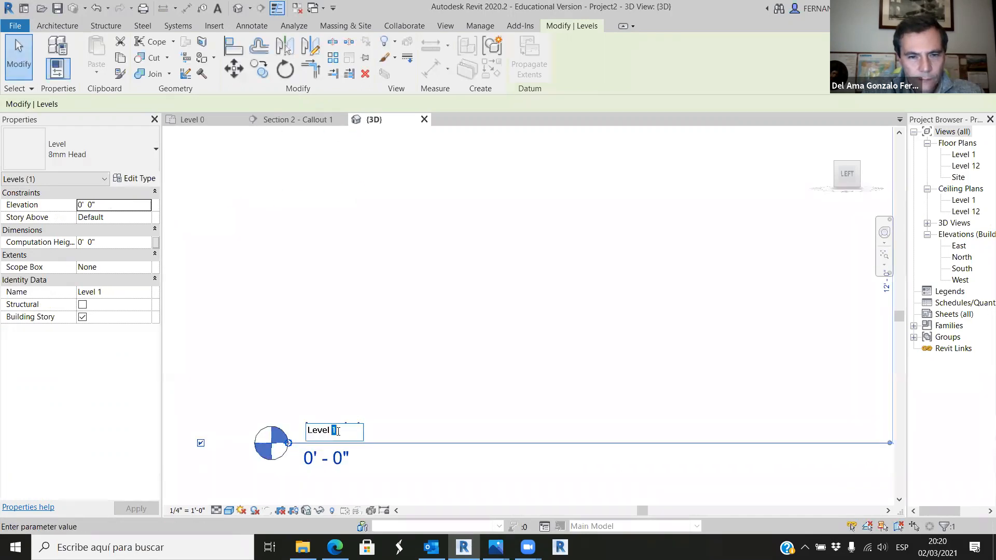
{"action": "type", "text": "0"}
{"action": "key", "text": "Return"}
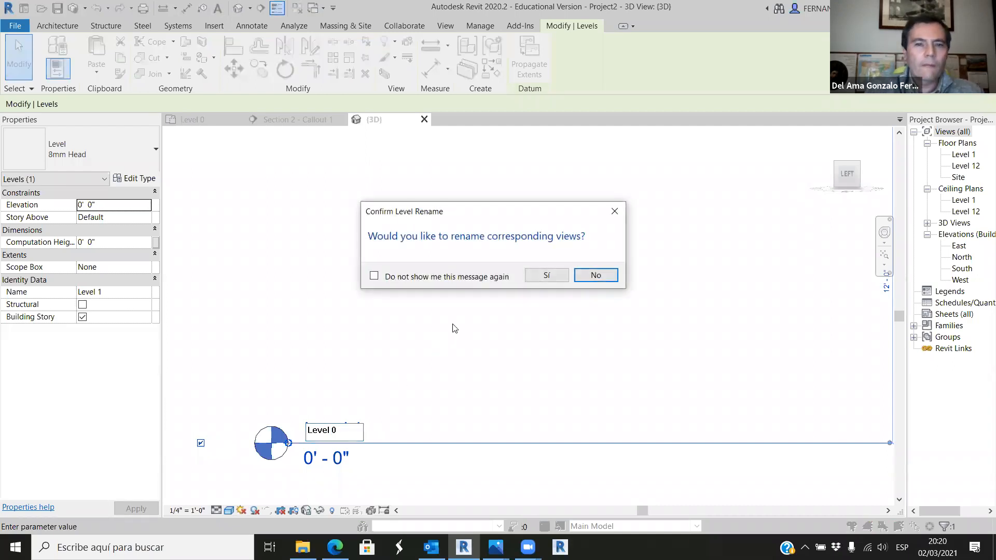
{"action": "left_click", "coordinate": [555, 278]}
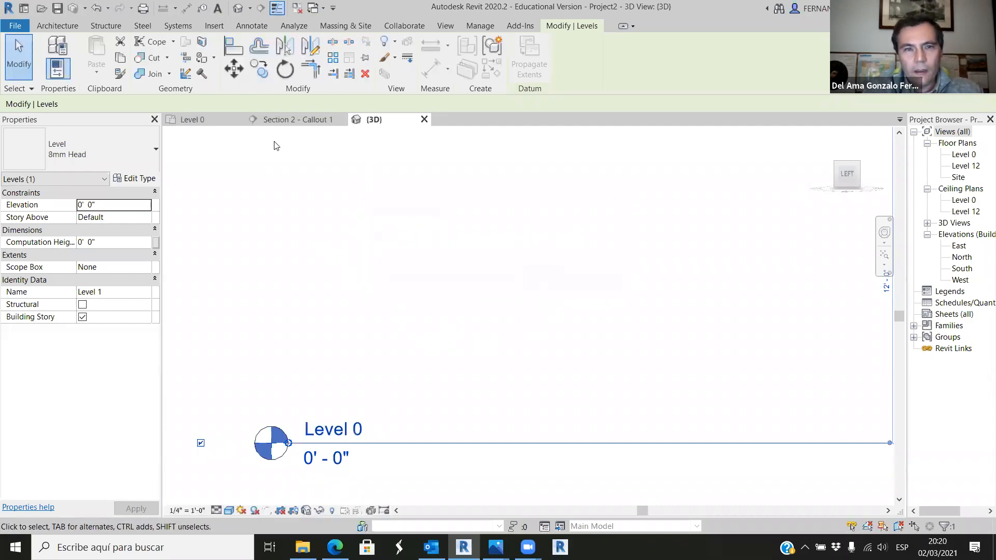
Open the Level 0 floor plan and view its grid lines closely enough to read their labels.
{"action": "double_click", "coordinate": [963, 154]}
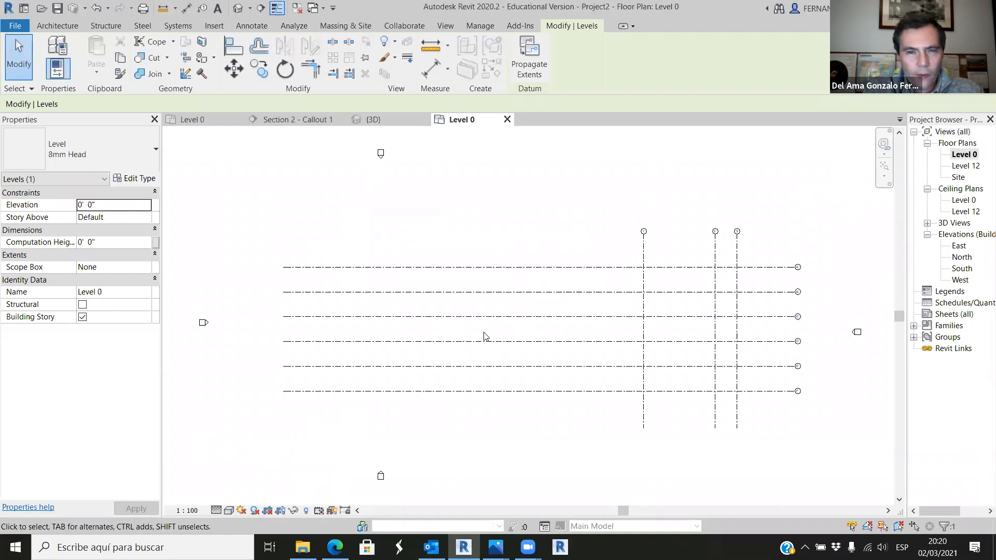
{"action": "scroll", "coordinate": [824, 315], "scroll_direction": "up", "scroll_amount": 3}
{"action": "scroll", "coordinate": [499, 318], "scroll_direction": "down", "scroll_amount": 2}
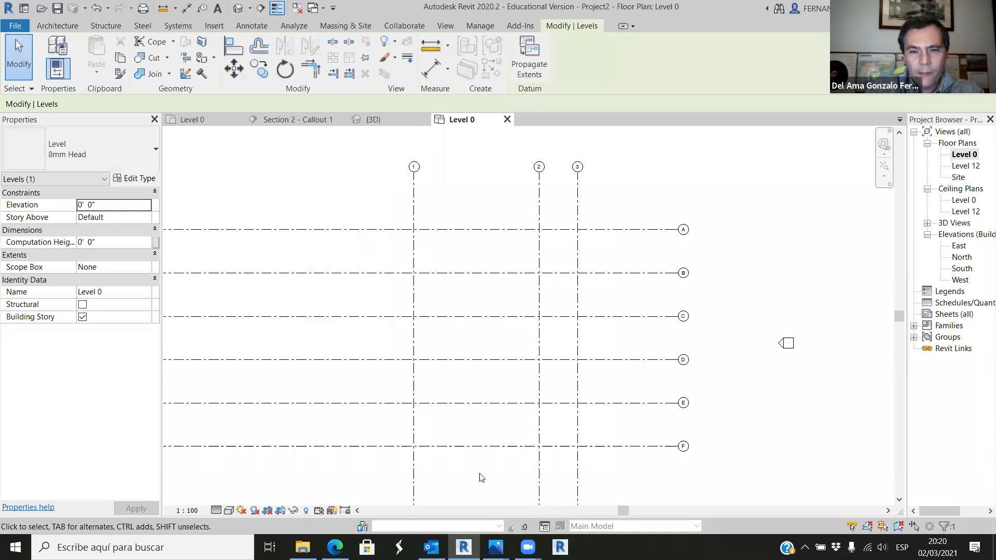
View detail01.jpg in Photos, and in the browser's image results open the Keene State College TDS Center photo showing the brick facade along the street.
{"action": "mouse_move", "coordinate": [496, 545]}
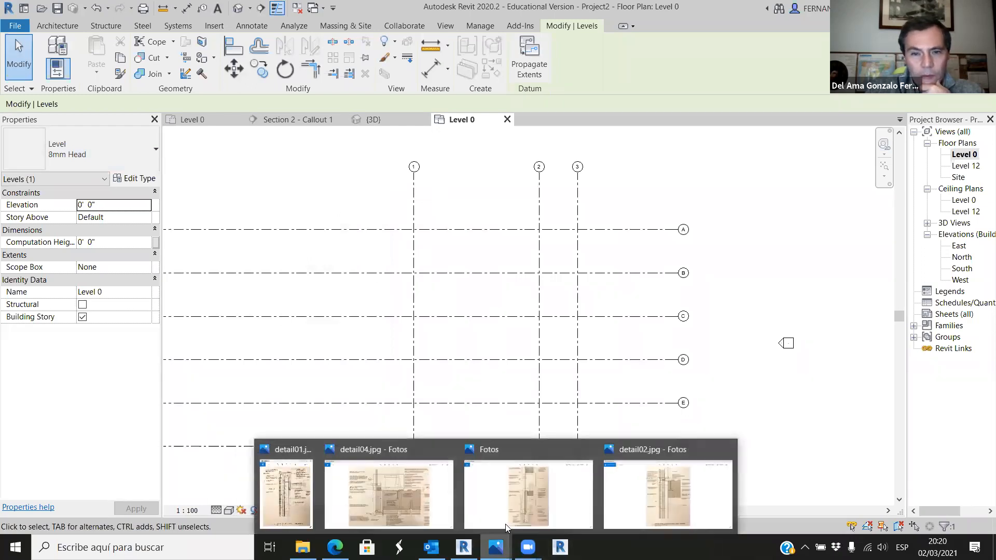
{"action": "left_click", "coordinate": [288, 495]}
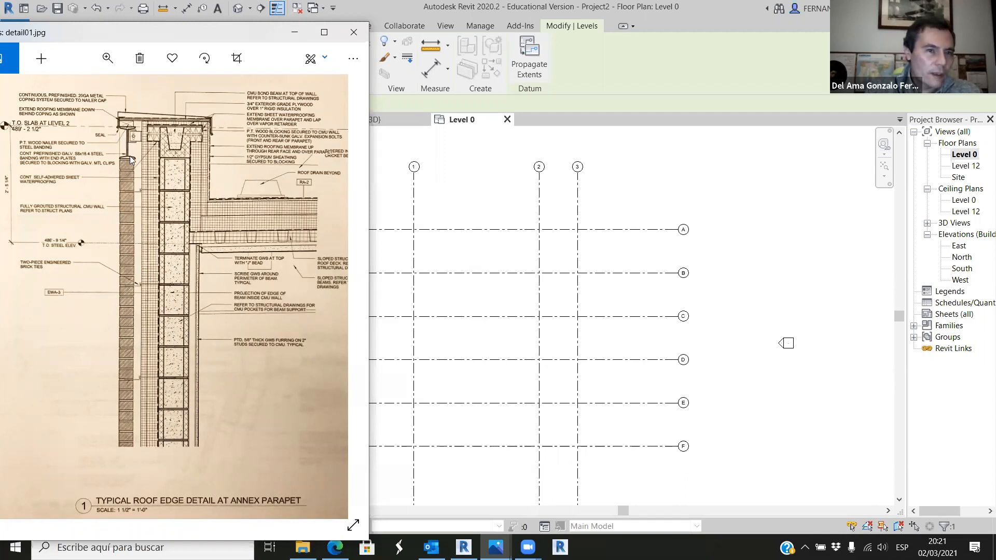
{"action": "left_click", "coordinate": [334, 547]}
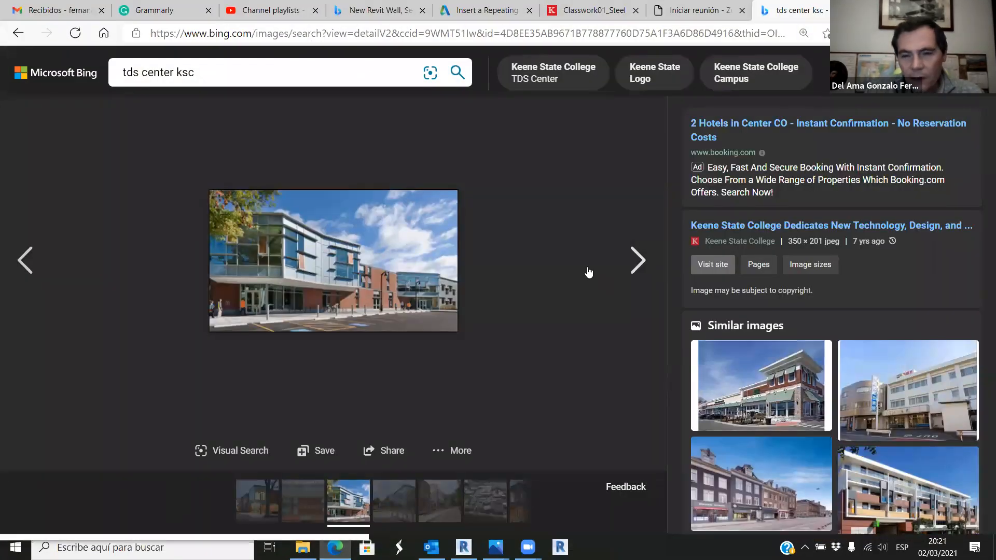
{"action": "left_click", "coordinate": [965, 73]}
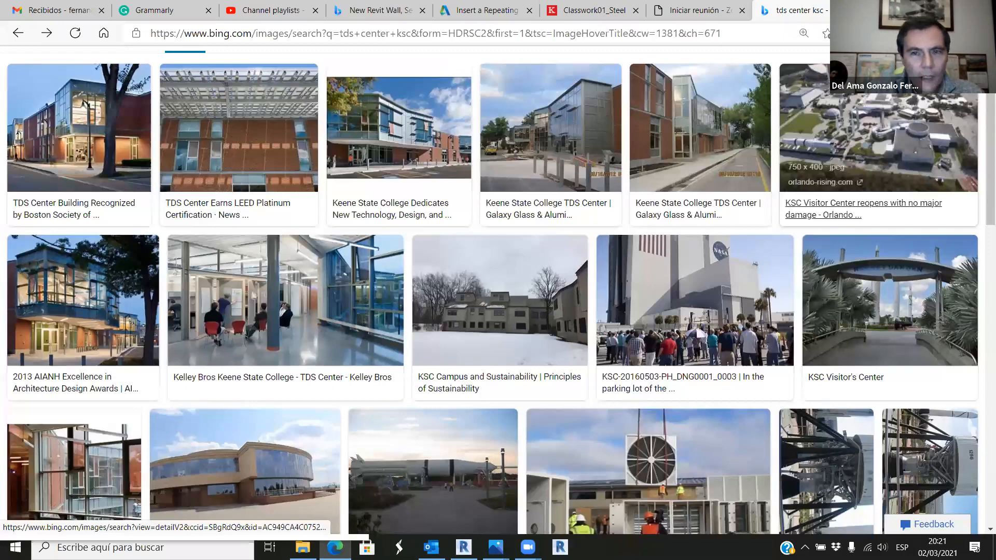
{"action": "left_click", "coordinate": [654, 107]}
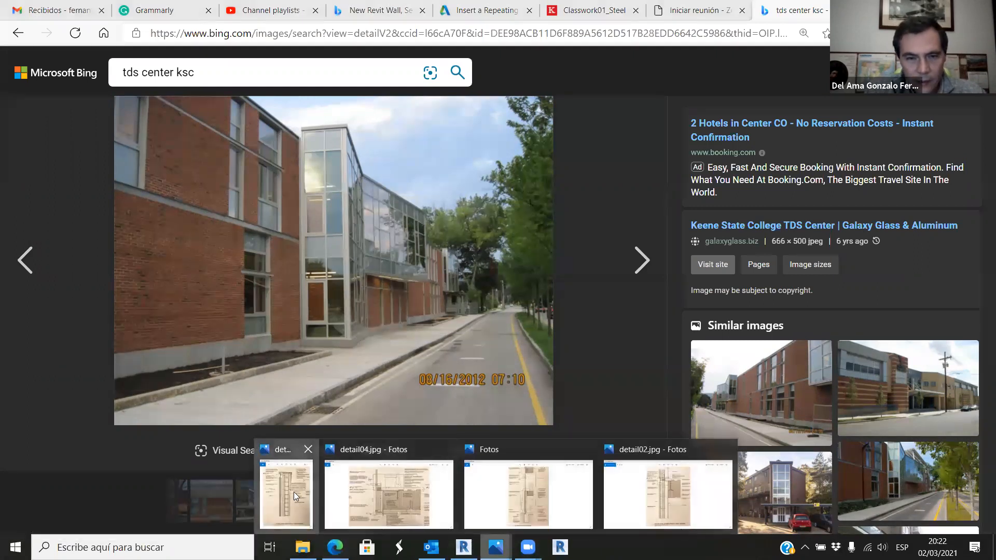
Switch to detail01.jpg in Photos, maximize it and examine the roof edge parapet detail, from the metal coping down through the wall and roof layers.
{"action": "left_click", "coordinate": [293, 497]}
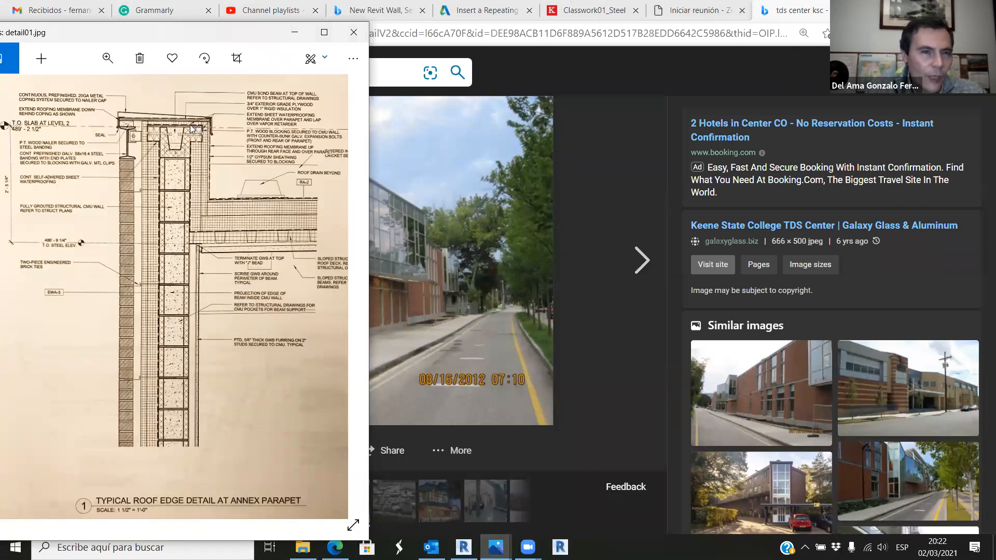
{"action": "left_click", "coordinate": [324, 33]}
{"action": "scroll", "coordinate": [499, 85], "scroll_direction": "up", "scroll_amount": 3}
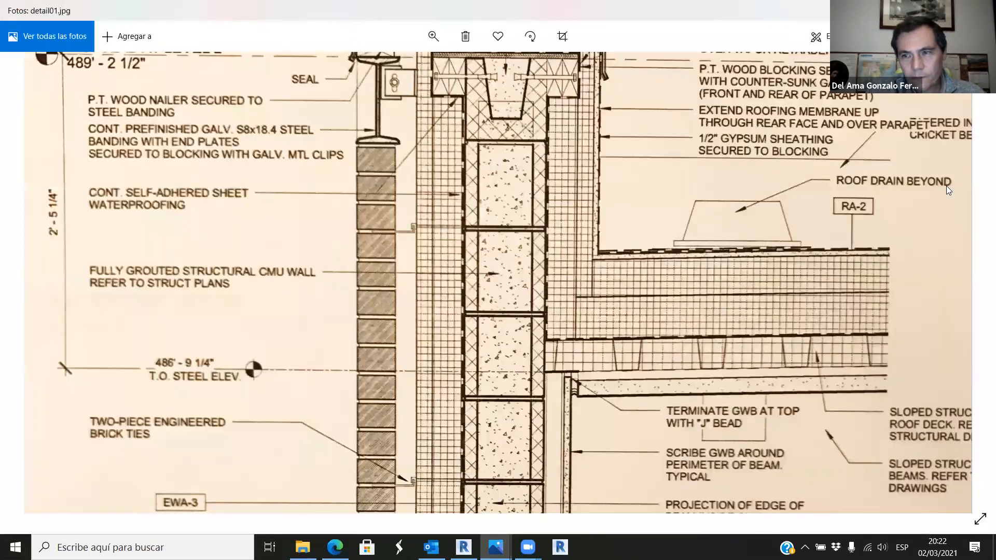
{"action": "left_click_drag", "start_coordinate": [520, 136], "coordinate": [522, 266]}
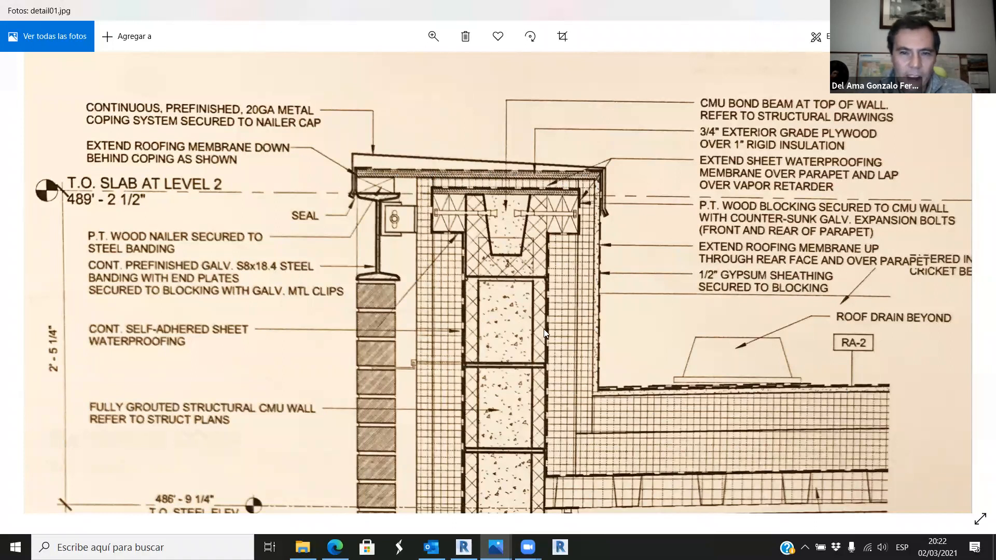
{"action": "scroll", "coordinate": [518, 323], "scroll_direction": "down", "scroll_amount": 3}
{"action": "scroll", "coordinate": [521, 340], "scroll_direction": "down", "scroll_amount": 1}
{"action": "left_click_drag", "start_coordinate": [541, 346], "coordinate": [543, 157]}
{"action": "left_click_drag", "start_coordinate": [571, 398], "coordinate": [566, 241]}
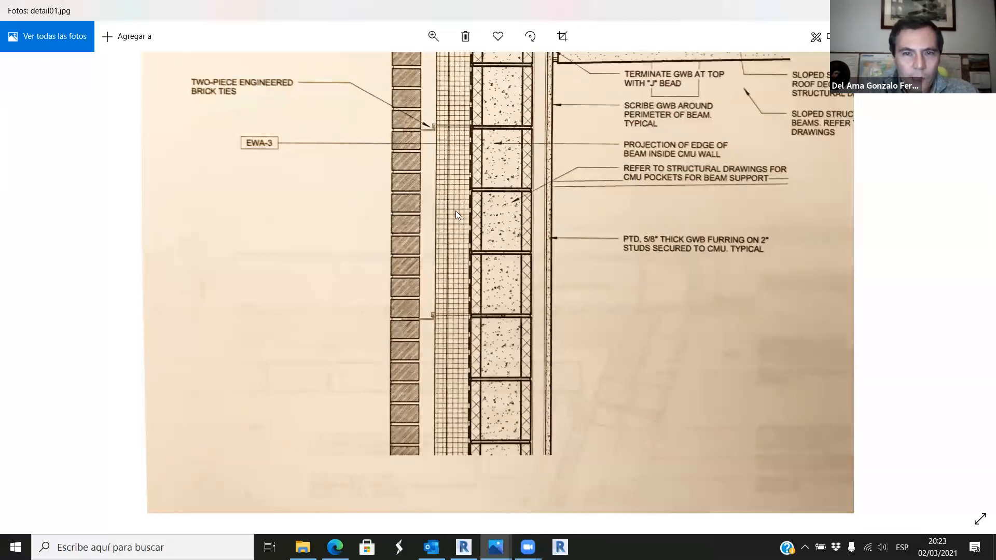
{"action": "scroll", "coordinate": [454, 291], "scroll_direction": "up", "scroll_amount": 3}
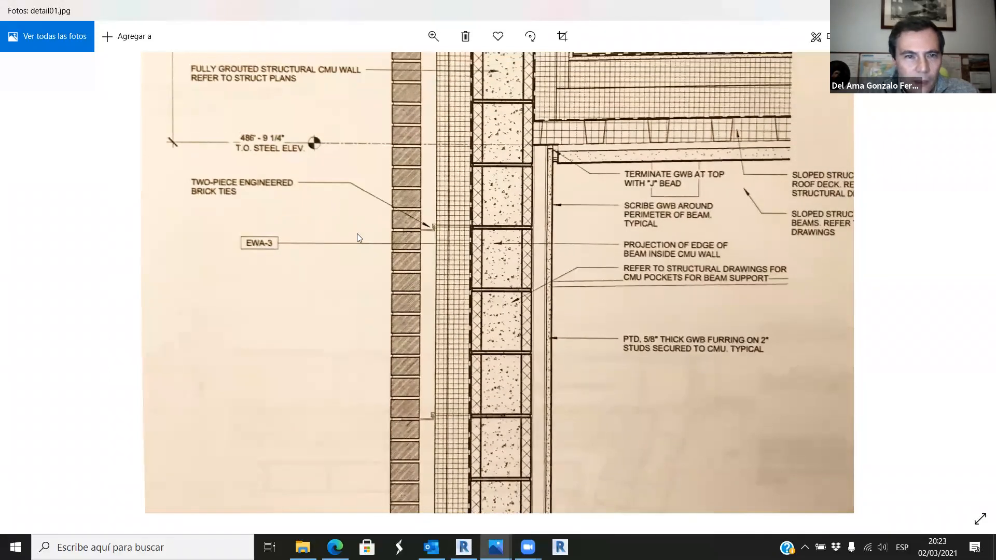
{"action": "scroll", "coordinate": [431, 411], "scroll_direction": "up", "scroll_amount": 5}
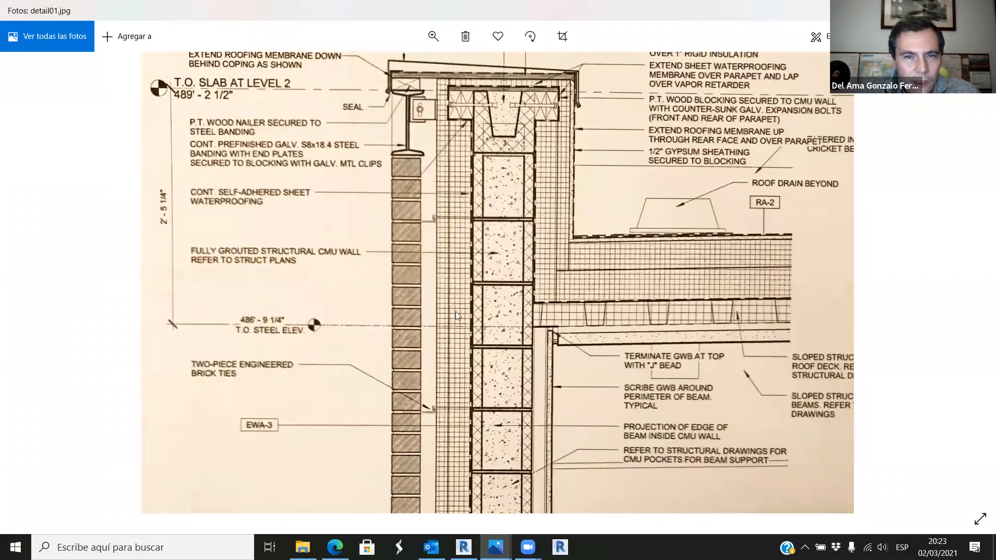
{"action": "scroll", "coordinate": [640, 312], "scroll_direction": "up", "scroll_amount": 1}
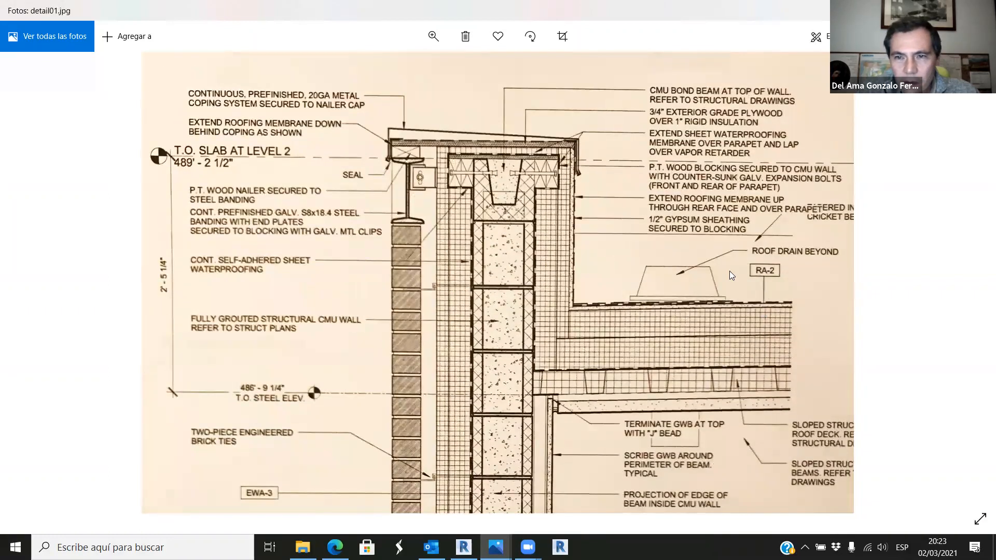
{"action": "scroll", "coordinate": [623, 367], "scroll_direction": "down", "scroll_amount": 3}
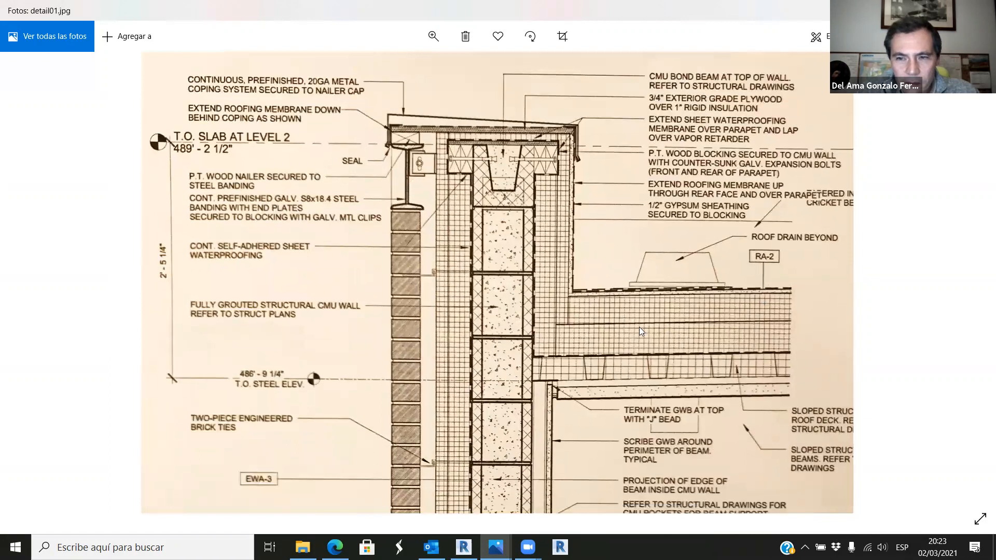
Examine the wall layers in detail01.jpg, from the parapet down through the brick, insulation, grouted CMU and interior GWB furring.
{"action": "scroll", "coordinate": [434, 242], "scroll_direction": "up", "scroll_amount": 2}
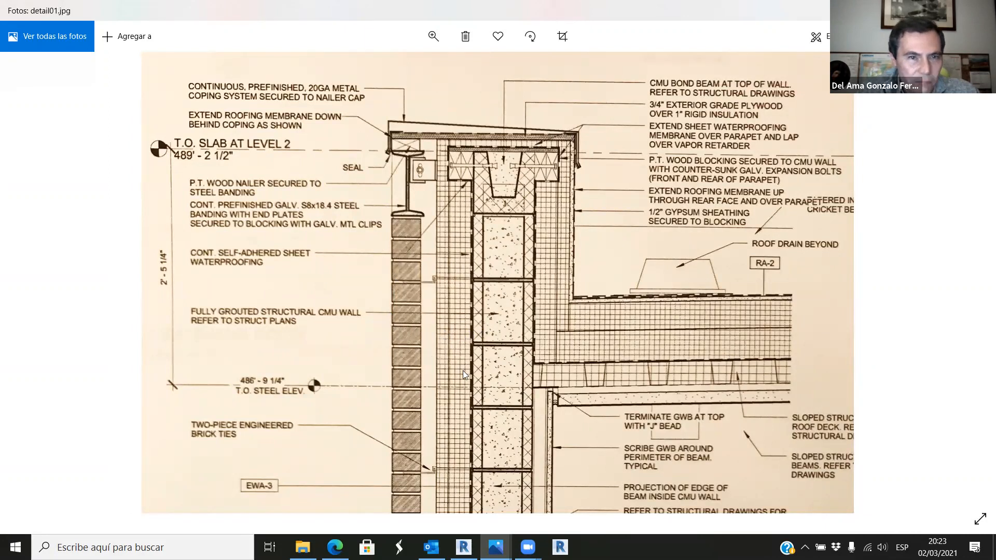
{"action": "scroll", "coordinate": [423, 337], "scroll_direction": "down", "scroll_amount": 4}
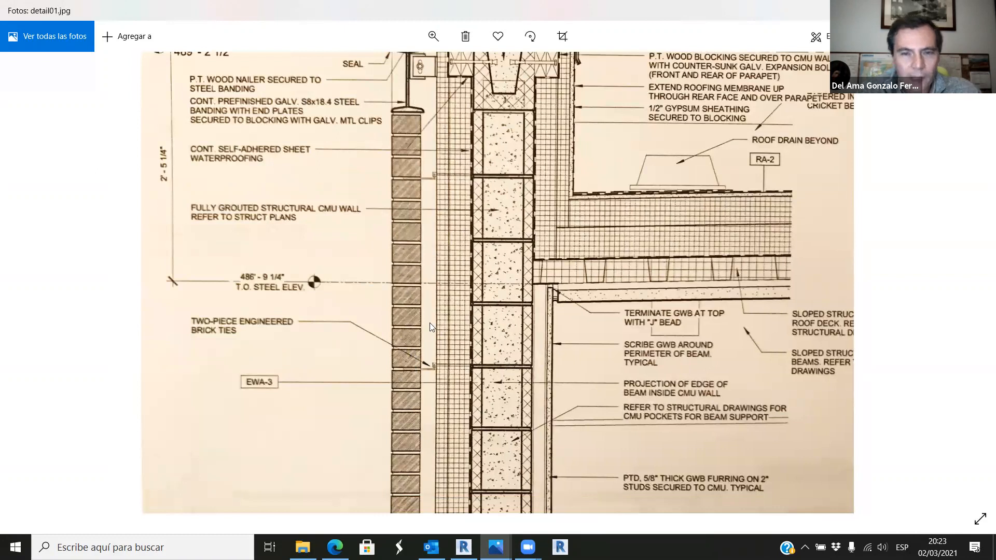
{"action": "scroll", "coordinate": [449, 303], "scroll_direction": "down", "scroll_amount": 1}
{"action": "scroll", "coordinate": [449, 300], "scroll_direction": "down", "scroll_amount": 7}
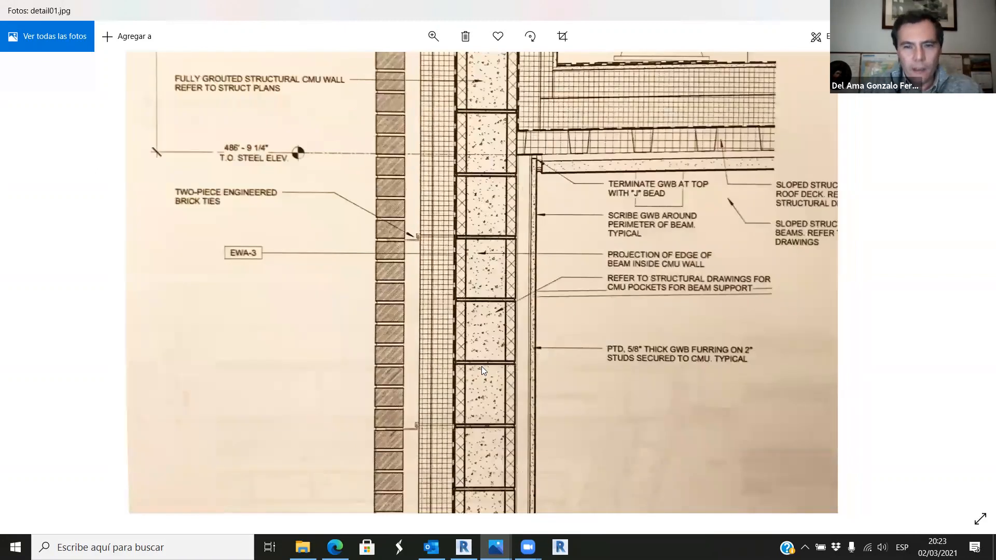
{"action": "scroll", "coordinate": [475, 385], "scroll_direction": "up", "scroll_amount": 3}
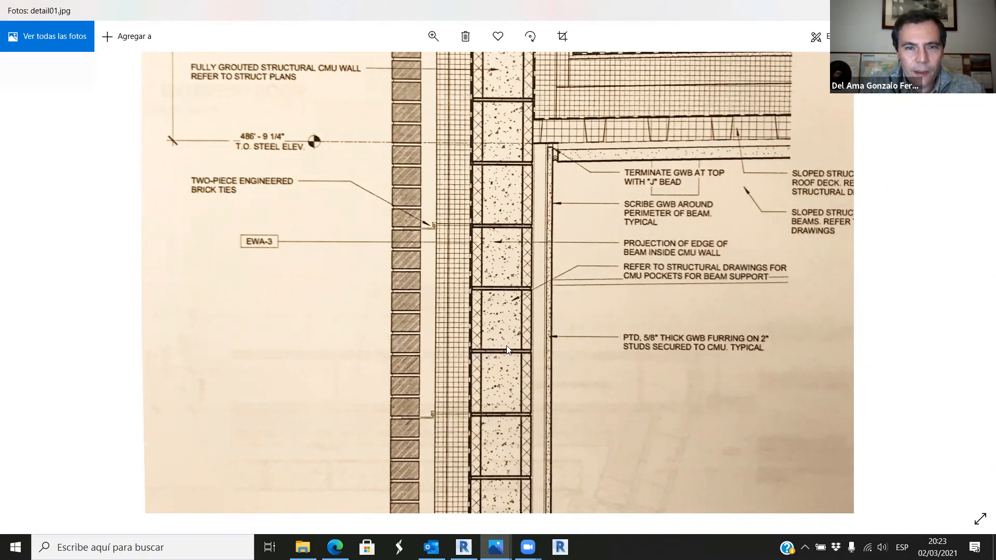
{"action": "scroll", "coordinate": [508, 350], "scroll_direction": "up", "scroll_amount": 2}
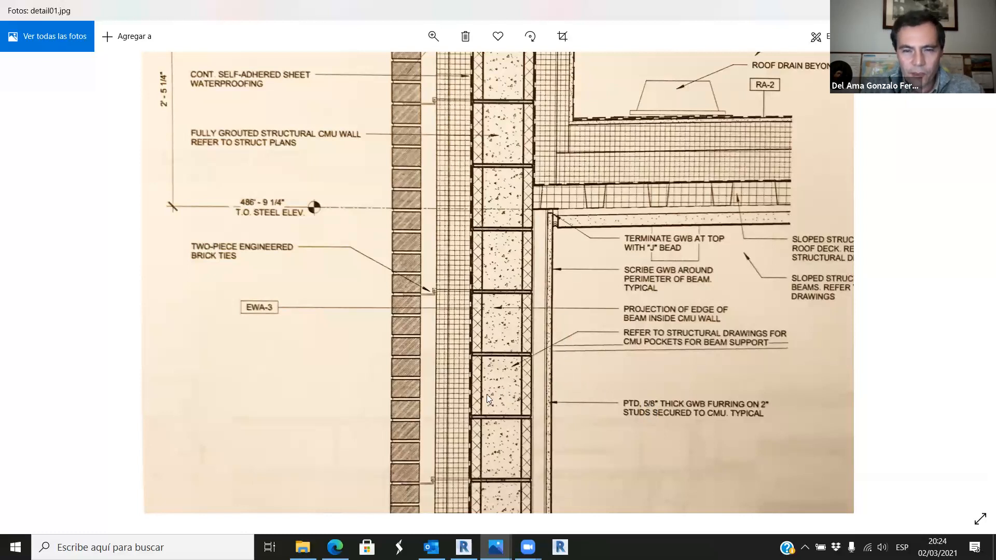
{"action": "left_click", "coordinate": [560, 547]}
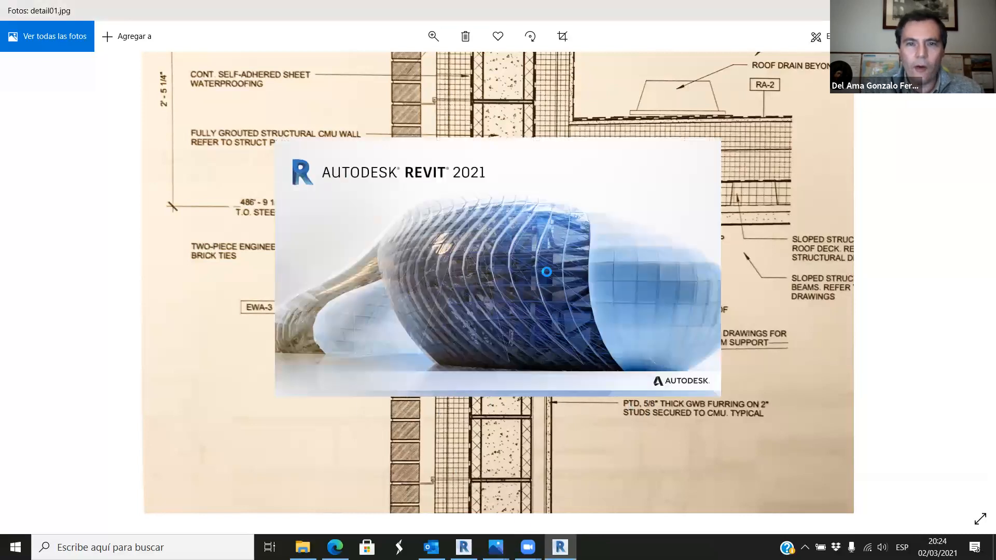
{"action": "left_click", "coordinate": [463, 547]}
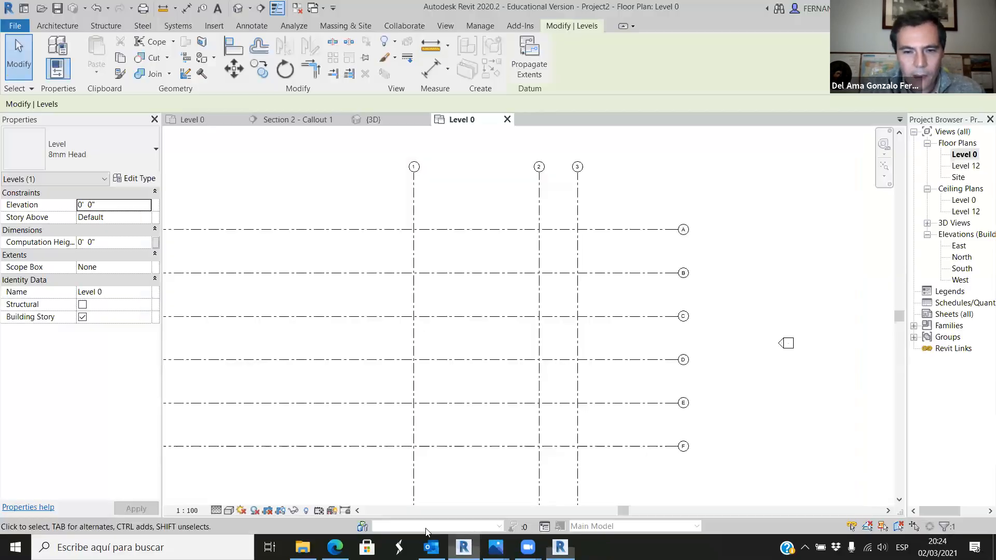
{"action": "right_click", "coordinate": [560, 547]}
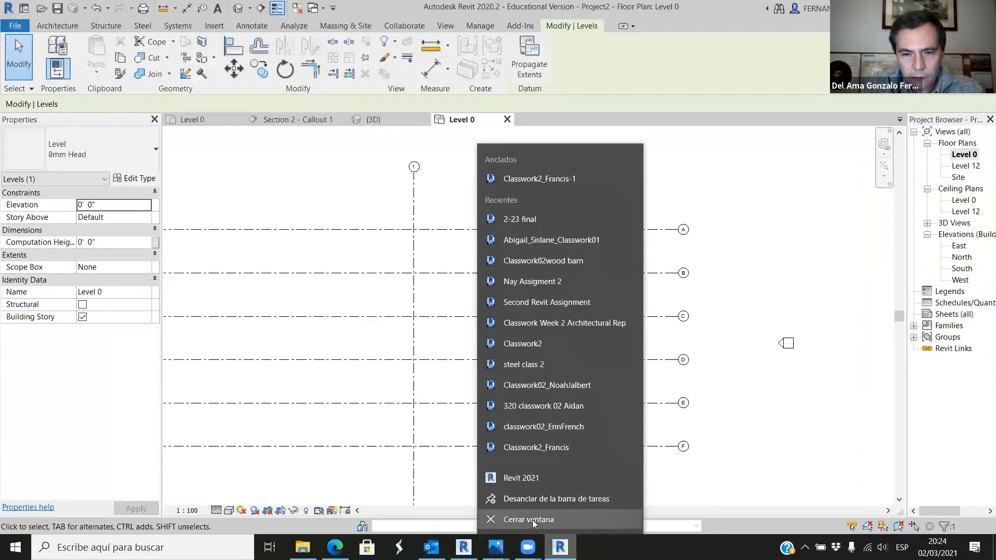
{"action": "left_click", "coordinate": [533, 519]}
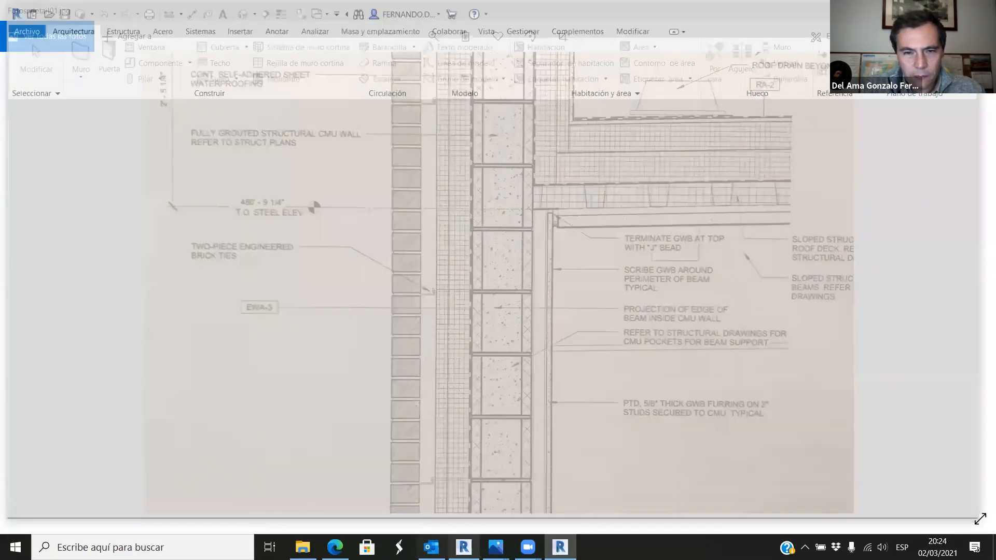
{"action": "left_click", "coordinate": [463, 547]}
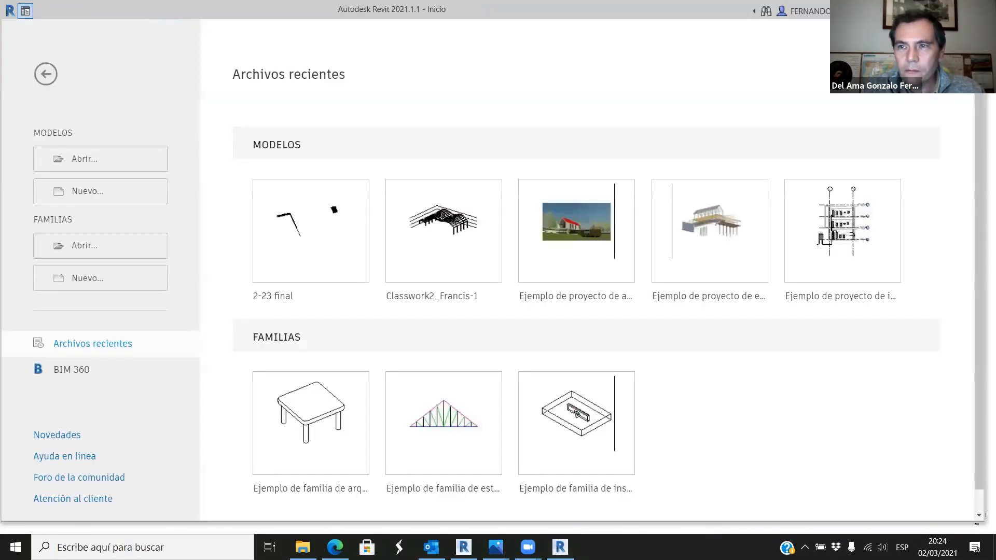
{"action": "left_click", "coordinate": [560, 546]}
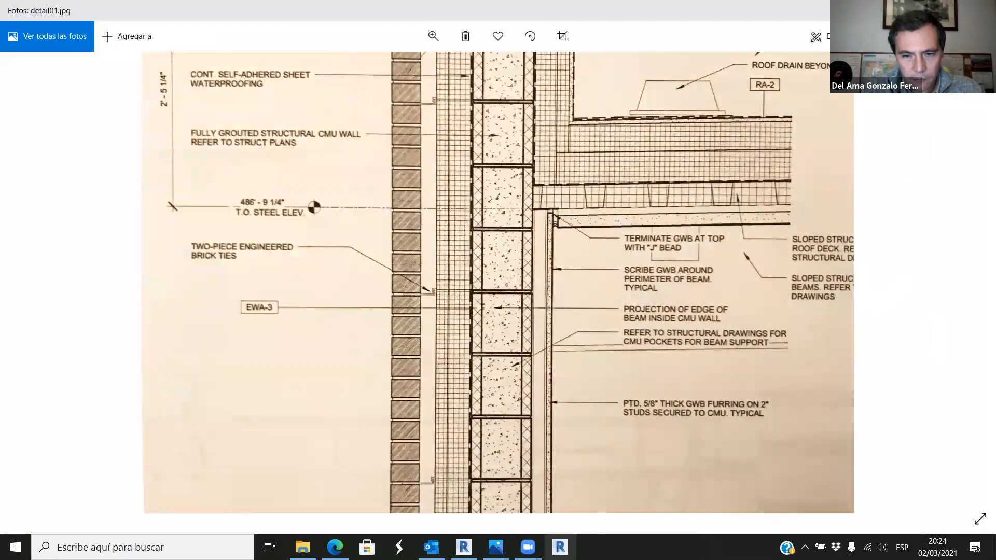
{"action": "right_click", "coordinate": [560, 546]}
{"action": "left_click", "coordinate": [583, 523]}
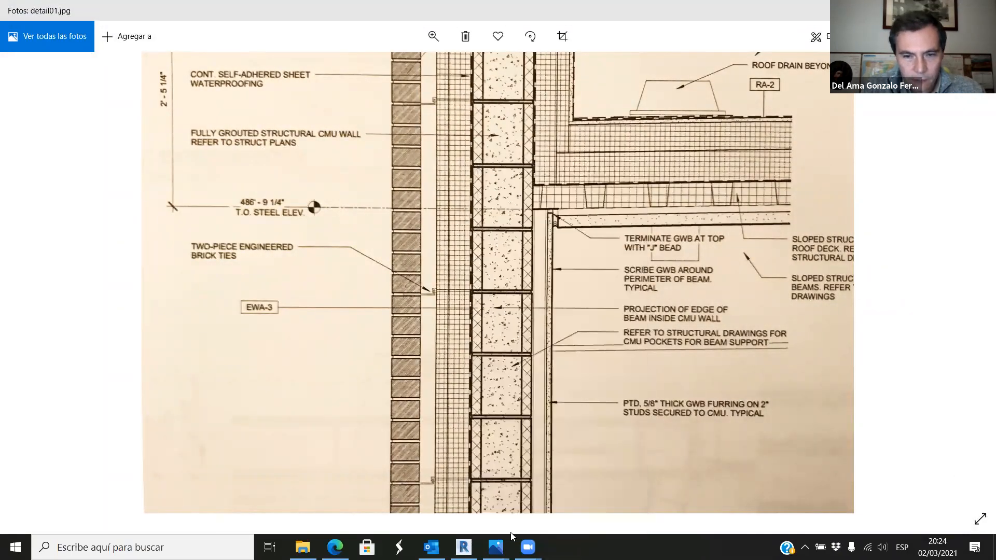
Switch to the Revit project's Level 0 plan, start a Generic - 200mm basic wall and open its layer structure for editing.
{"action": "left_click", "coordinate": [463, 547]}
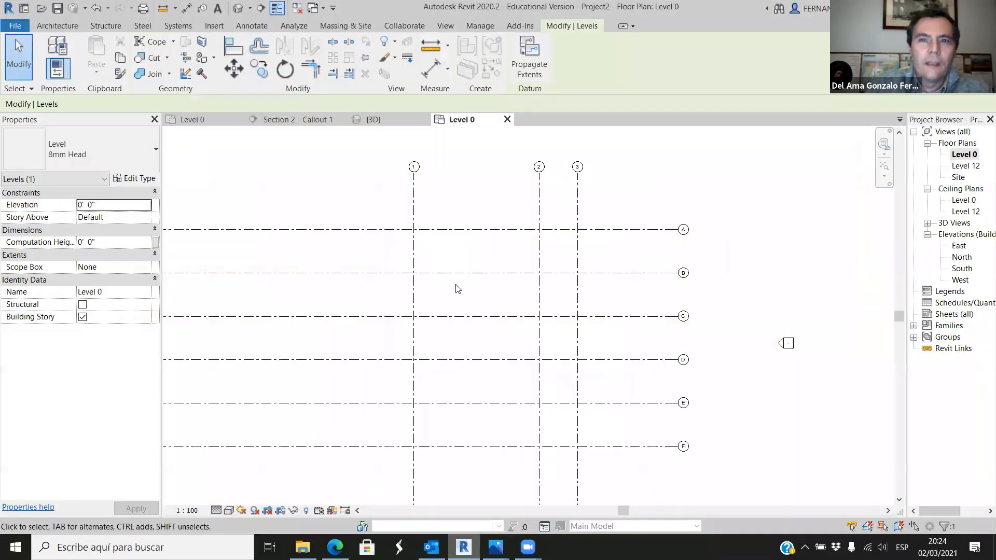
{"action": "scroll", "coordinate": [534, 314], "scroll_direction": "up", "scroll_amount": 1}
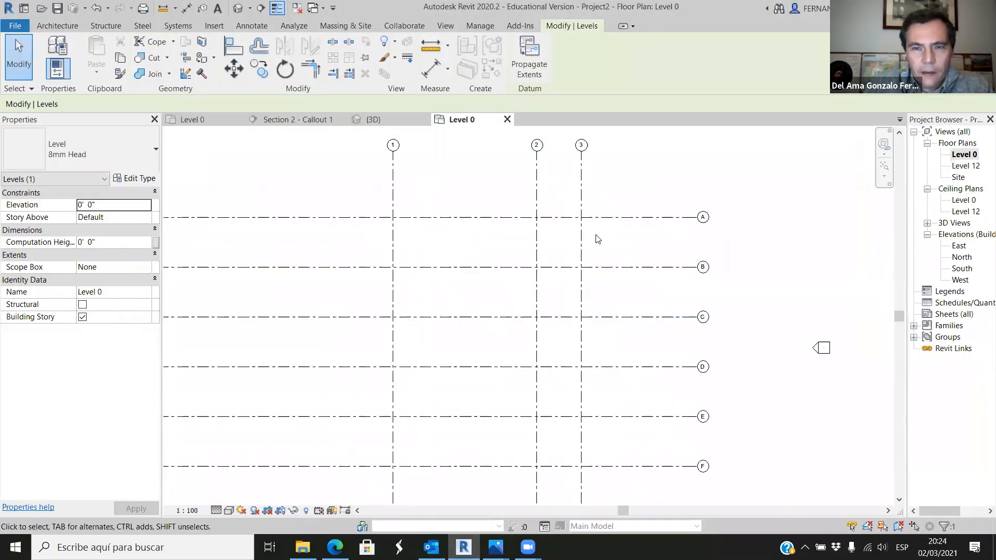
{"action": "scroll", "coordinate": [583, 223], "scroll_direction": "up", "scroll_amount": 2}
{"action": "scroll", "coordinate": [583, 220], "scroll_direction": "down", "scroll_amount": 1}
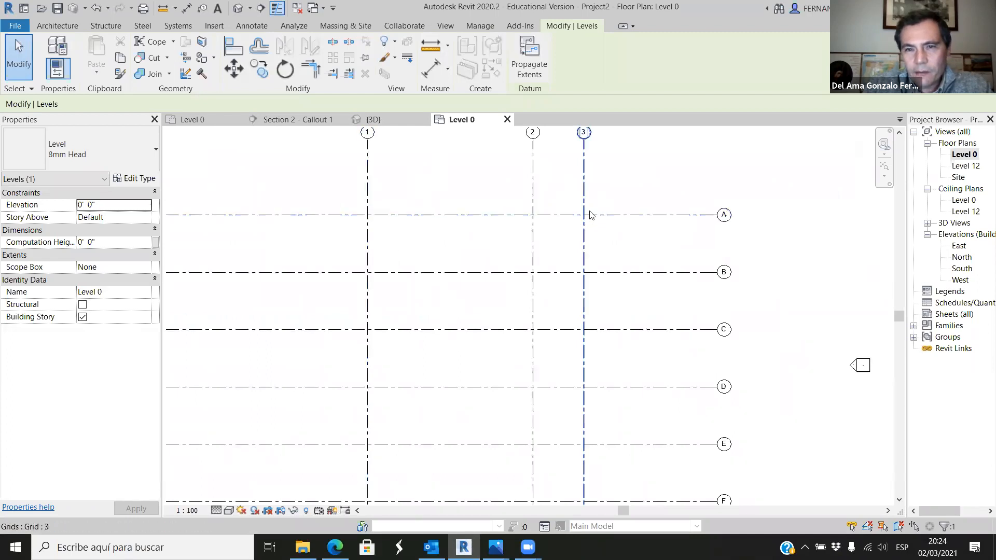
{"action": "scroll", "coordinate": [585, 215], "scroll_direction": "up", "scroll_amount": 1}
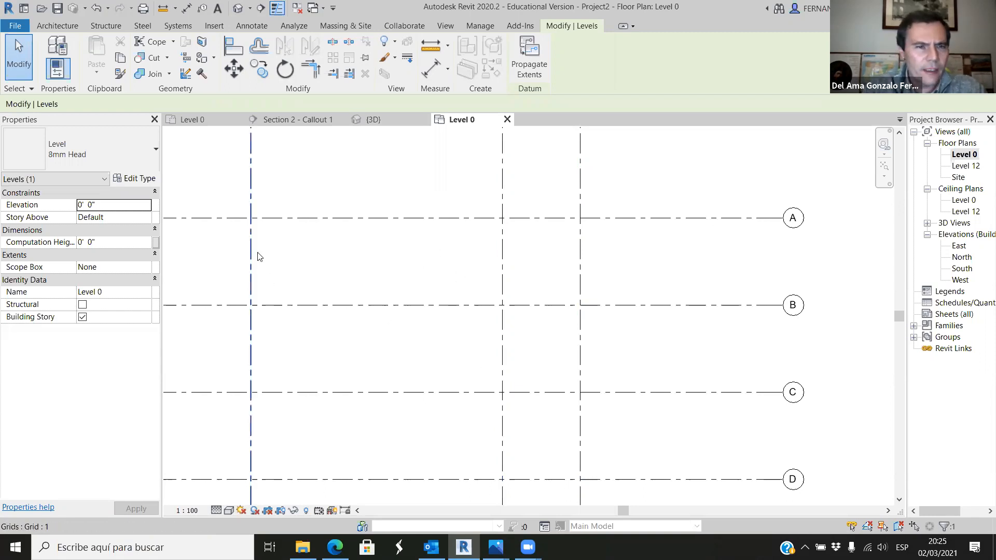
{"action": "left_click", "coordinate": [57, 25]}
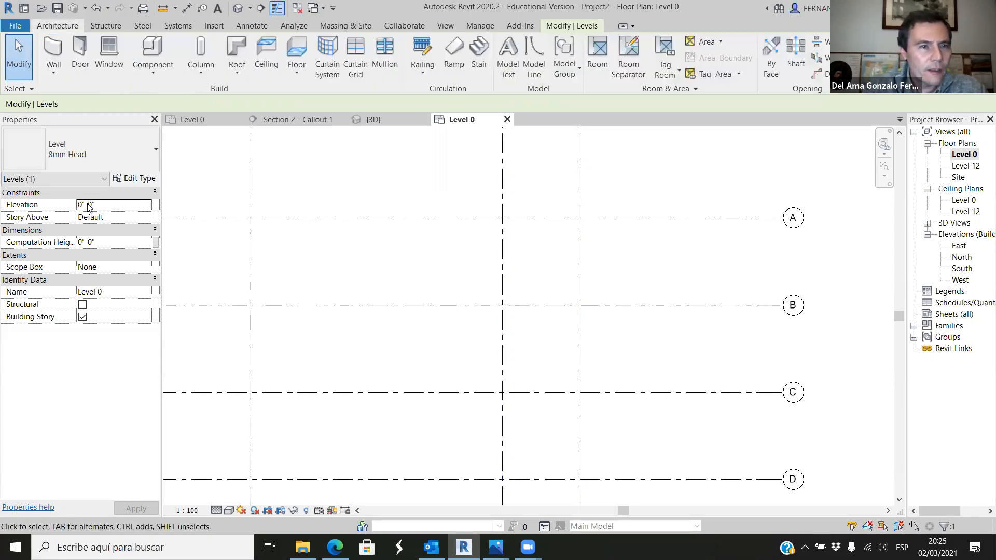
{"action": "left_click", "coordinate": [53, 50]}
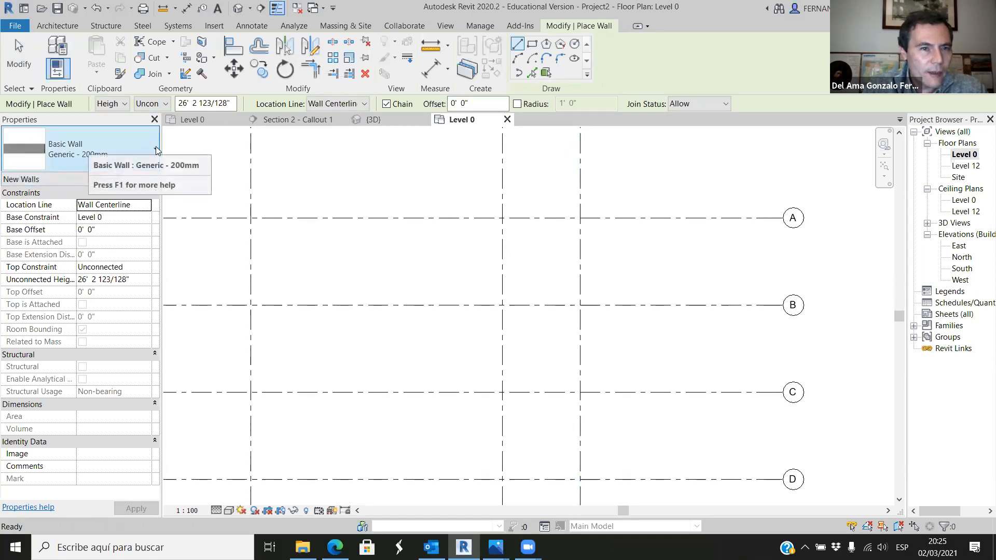
{"action": "left_click", "coordinate": [134, 177]}
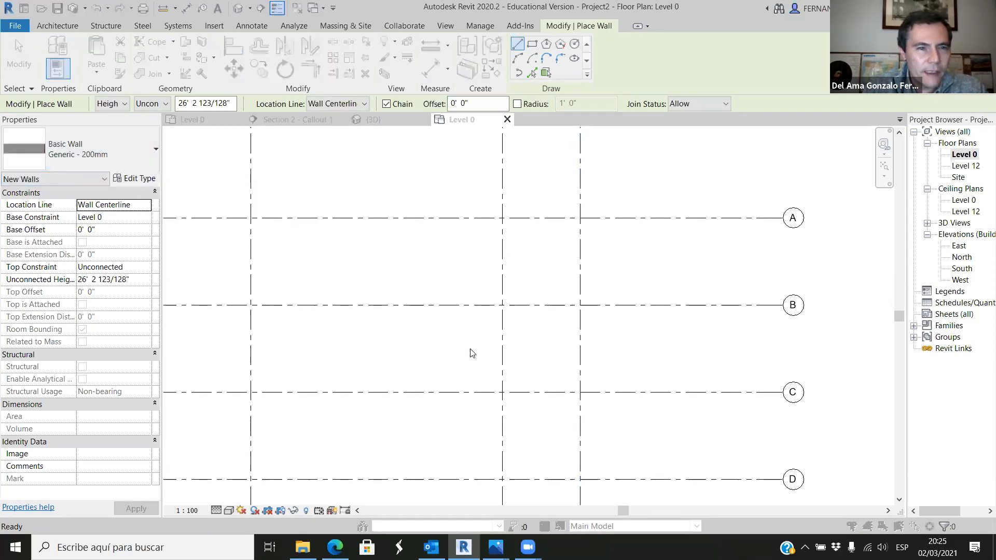
{"action": "left_click", "coordinate": [571, 201]}
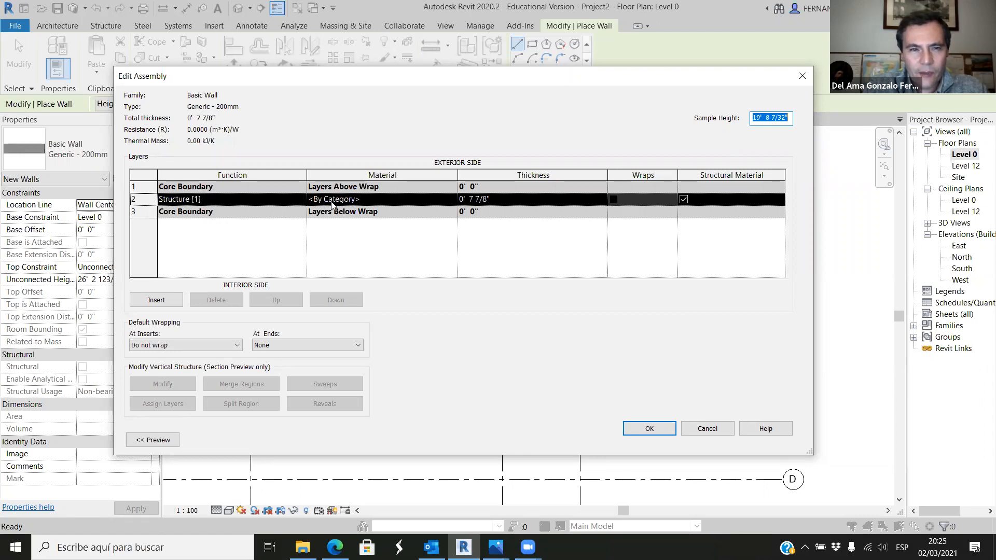
Assign the Concrete Masonry Units material to the wall's structure layer.
{"action": "left_click", "coordinate": [445, 204]}
{"action": "left_click", "coordinate": [453, 201]}
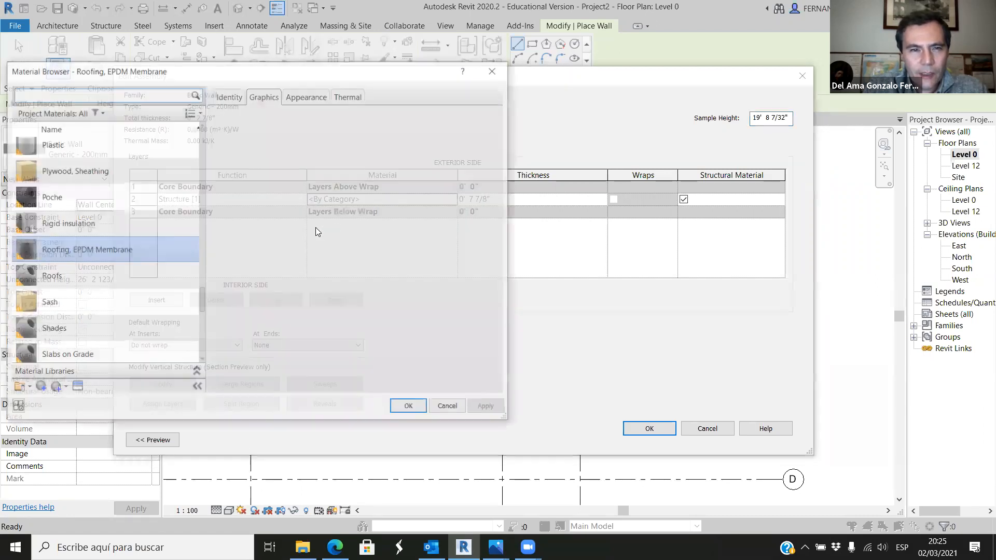
{"action": "left_click", "coordinate": [87, 94]}
{"action": "type", "text": "concre"}
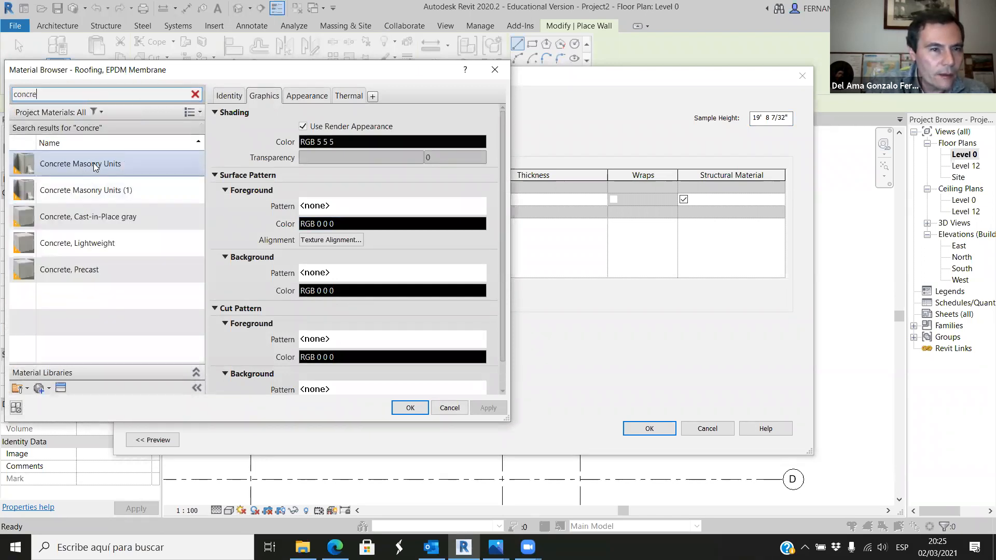
{"action": "left_click", "coordinate": [95, 167]}
{"action": "left_click", "coordinate": [409, 408]}
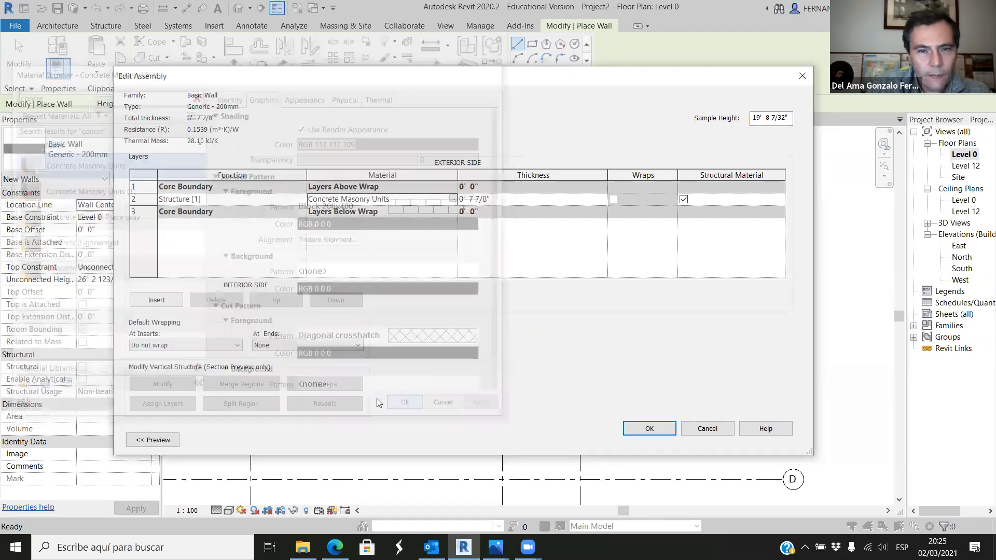
Set the concrete masonry structure layer's thickness to 10 inches.
{"action": "left_click", "coordinate": [475, 199]}
{"action": "left_click_drag", "start_coordinate": [469, 199], "coordinate": [487, 199]}
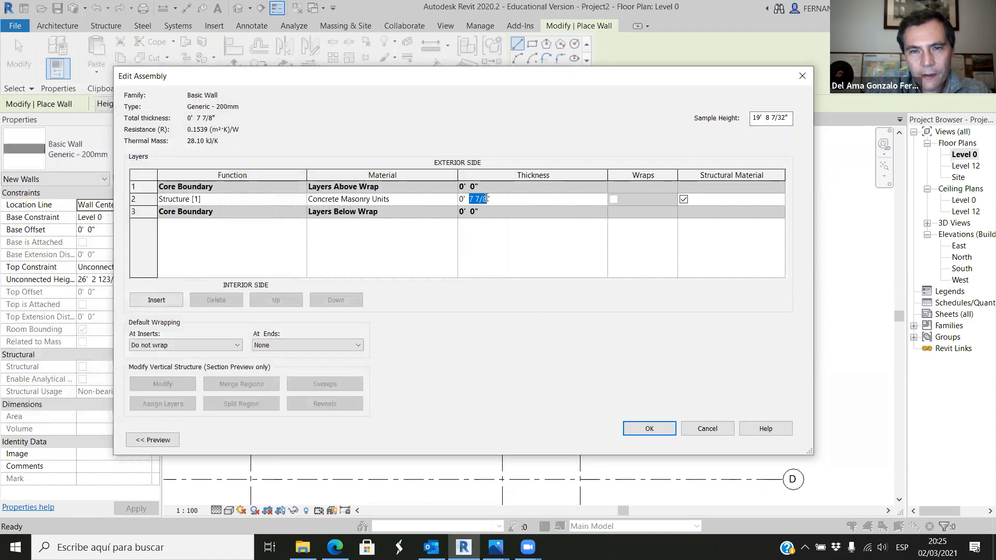
{"action": "type", "text": "10"}
{"action": "left_click", "coordinate": [506, 269]}
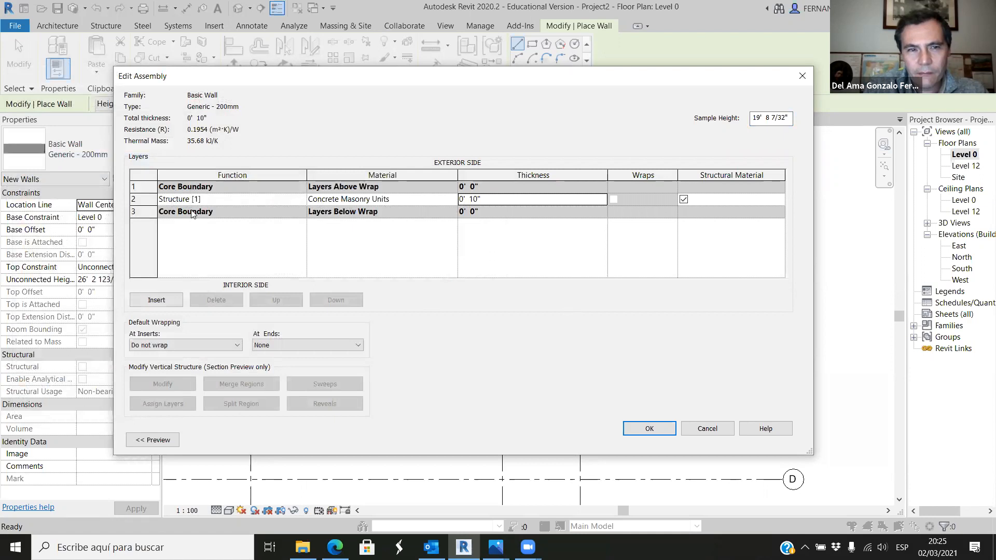
Insert three new layers on the exterior side of the wall, outside the core boundary.
{"action": "left_click", "coordinate": [175, 302]}
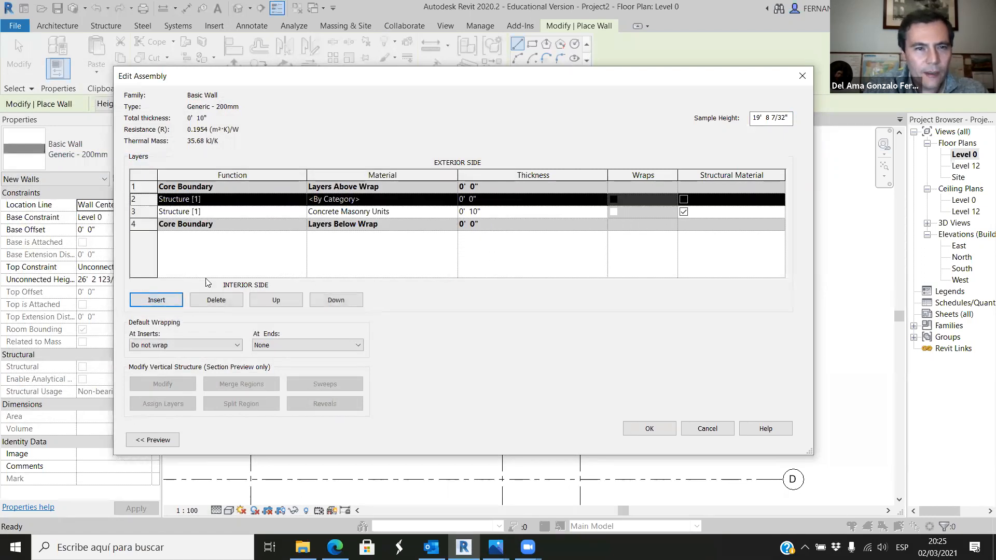
{"action": "left_click", "coordinate": [280, 300]}
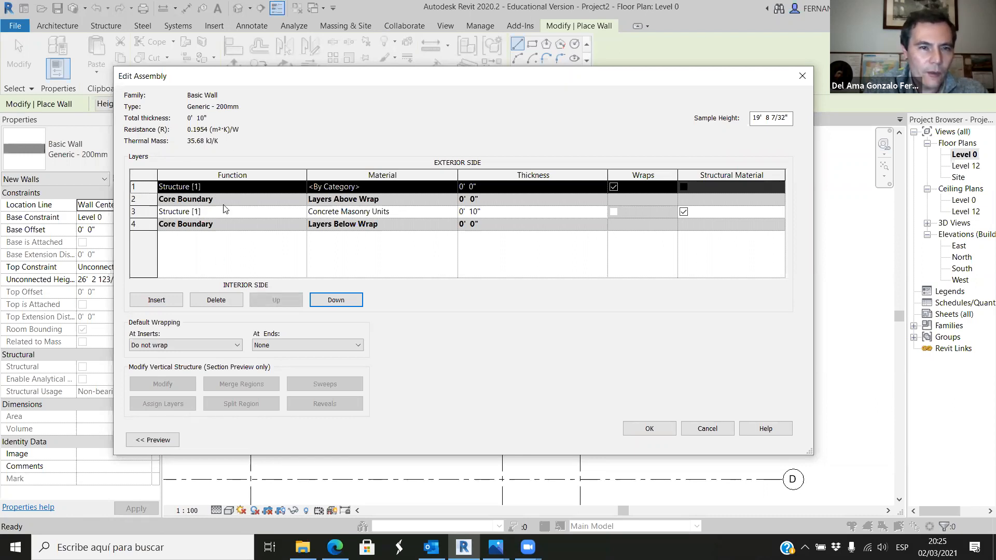
{"action": "left_click", "coordinate": [233, 187]}
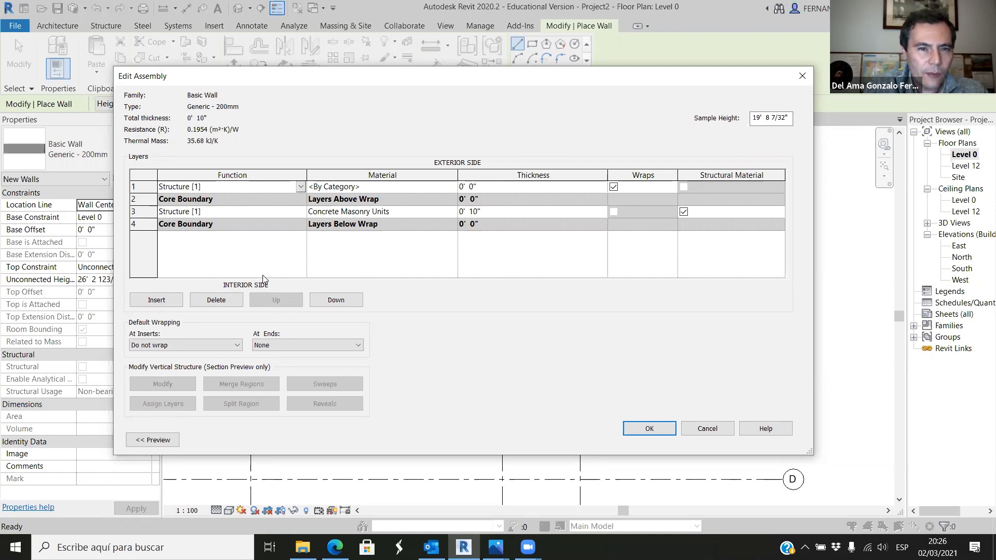
{"action": "left_click", "coordinate": [160, 300]}
{"action": "left_click", "coordinate": [165, 301]}
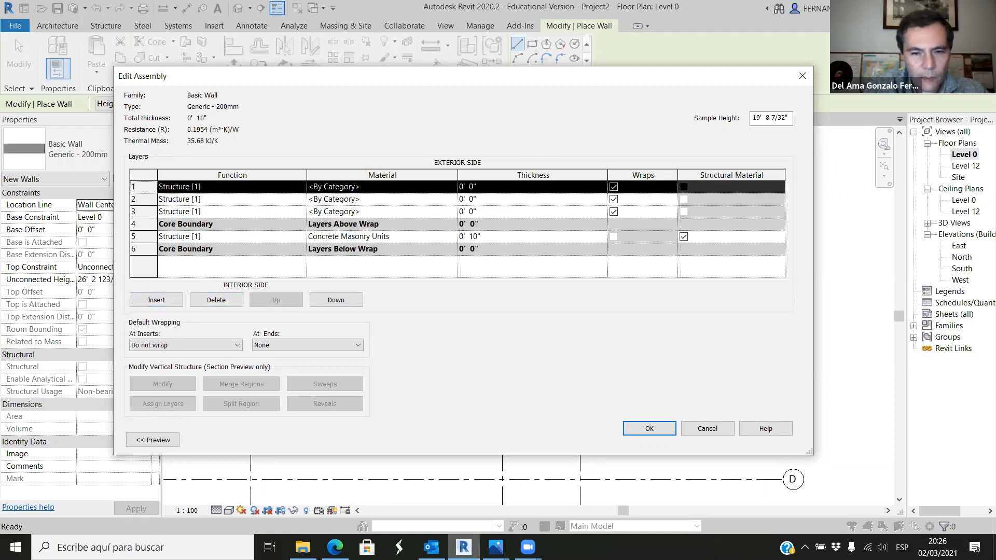
Check the wall layers in detail01.jpg and set the function of the new layer nearest the core to Thermal/Air Layer [3].
{"action": "mouse_move", "coordinate": [495, 547]}
{"action": "left_click", "coordinate": [298, 494]}
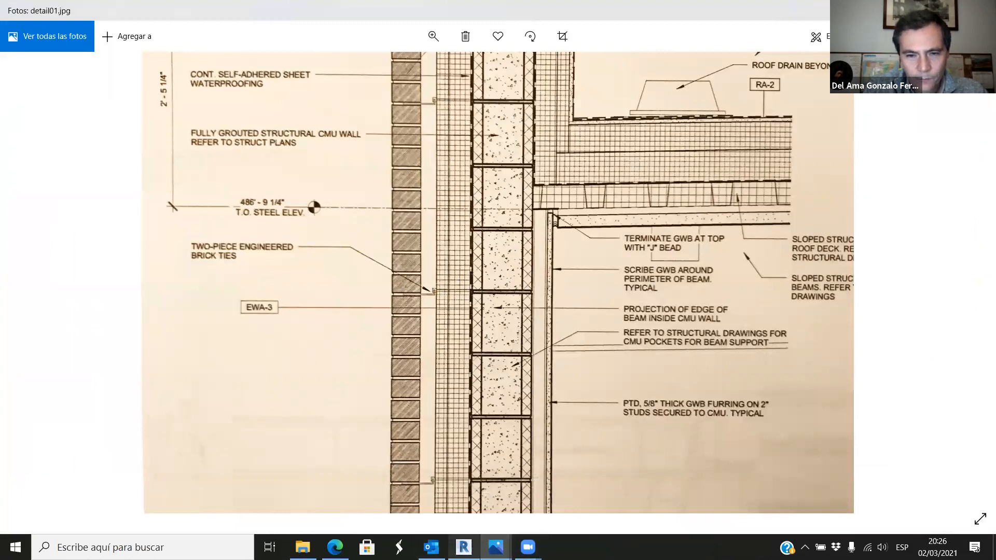
{"action": "left_click", "coordinate": [463, 547]}
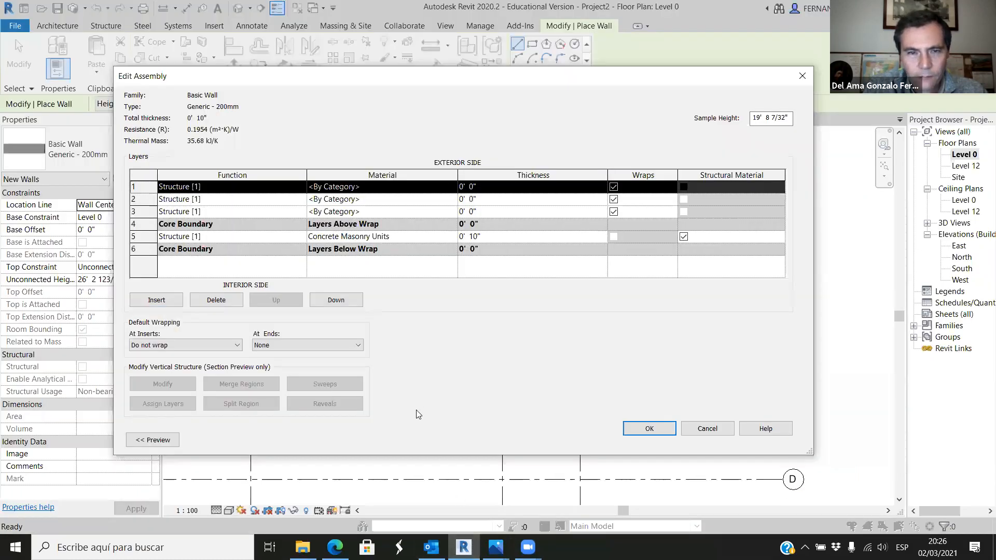
{"action": "left_click", "coordinate": [300, 212]}
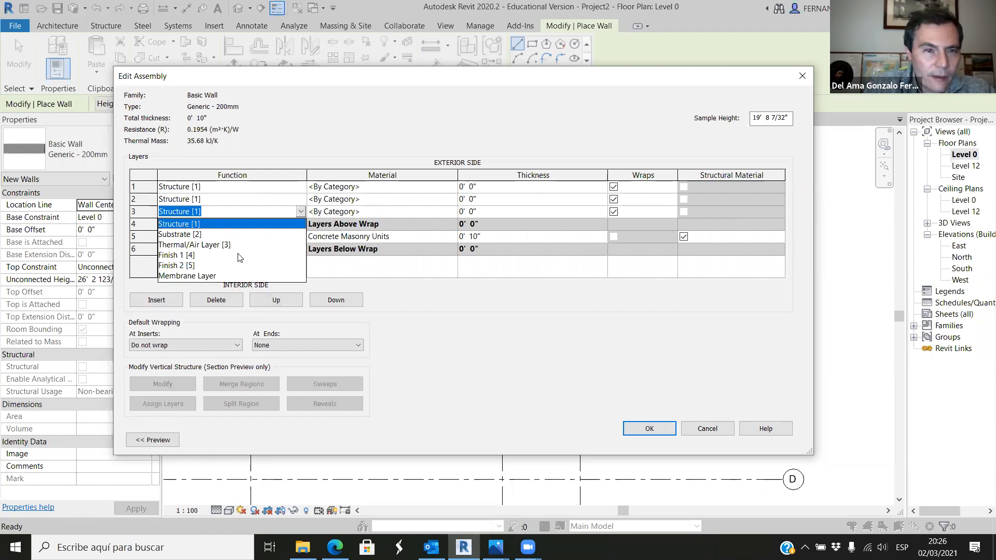
{"action": "left_click", "coordinate": [223, 245]}
Assign the Rigid insulation material to the exterior layer nearest the core and set its thickness to 6 inches.
{"action": "left_click", "coordinate": [452, 212]}
{"action": "left_click", "coordinate": [453, 211]}
{"action": "left_click", "coordinate": [155, 95]}
{"action": "type", "text": "rogi"}
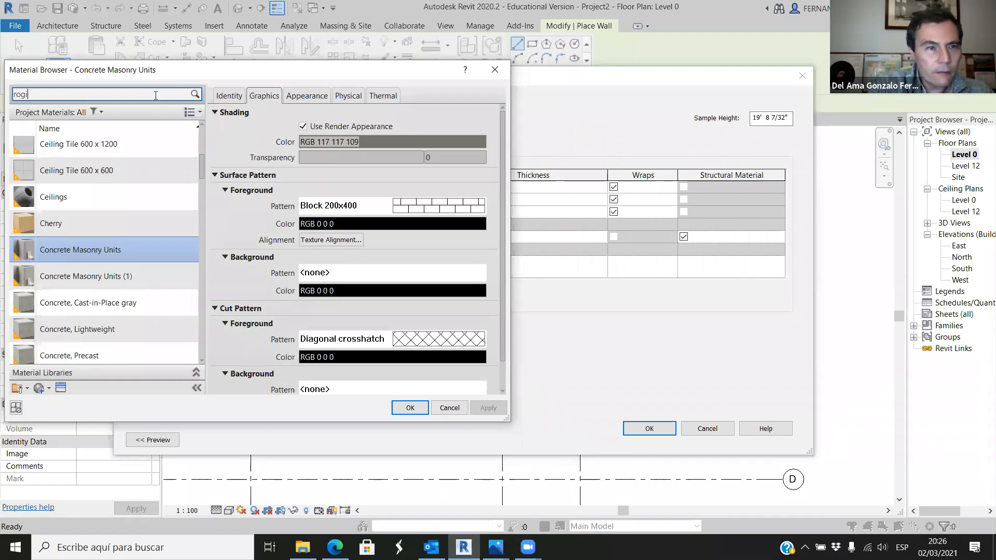
{"action": "key", "text": "BackSpace"}
{"action": "key", "text": "BackSpace"}
{"action": "key", "text": "BackSpace"}
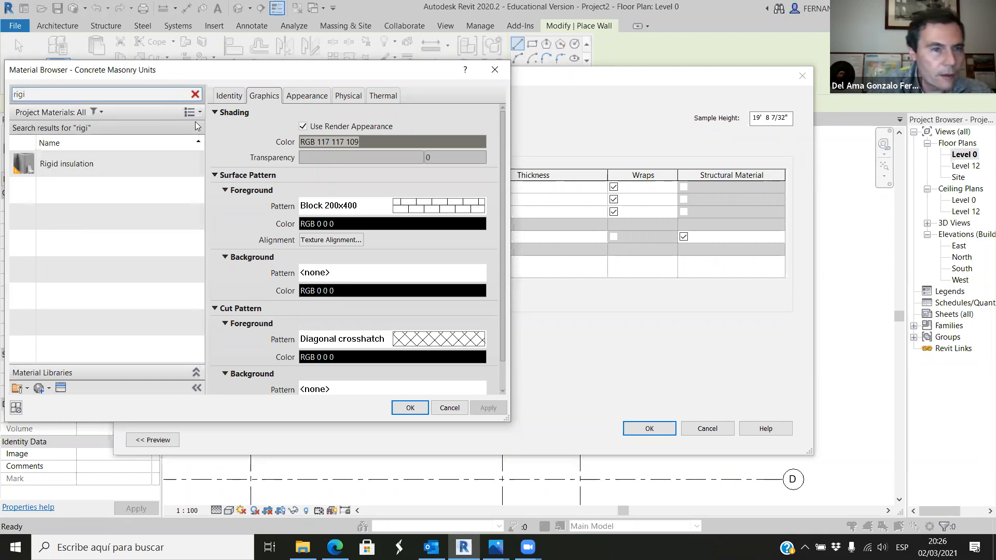
{"action": "left_click", "coordinate": [96, 165]}
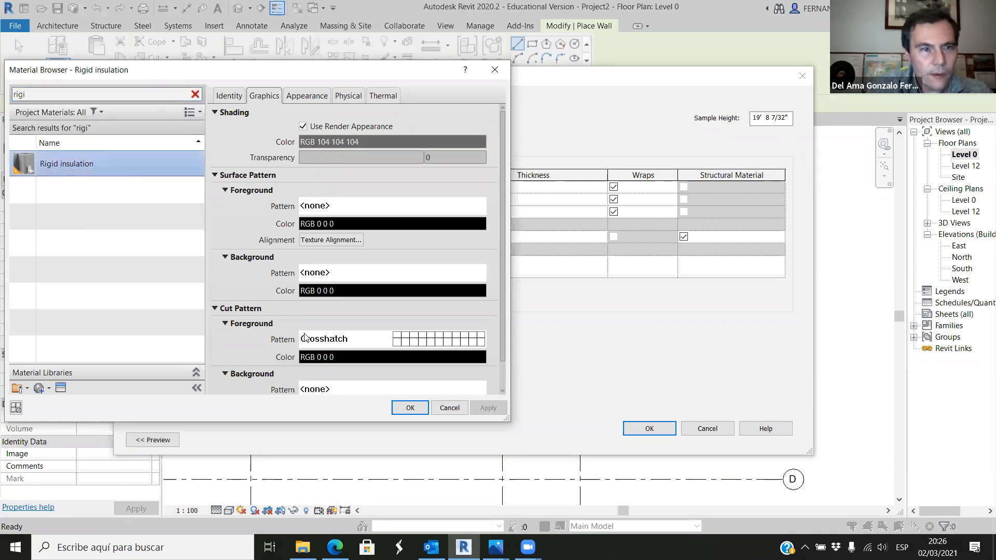
{"action": "left_click", "coordinate": [409, 408]}
{"action": "left_click", "coordinate": [474, 213]}
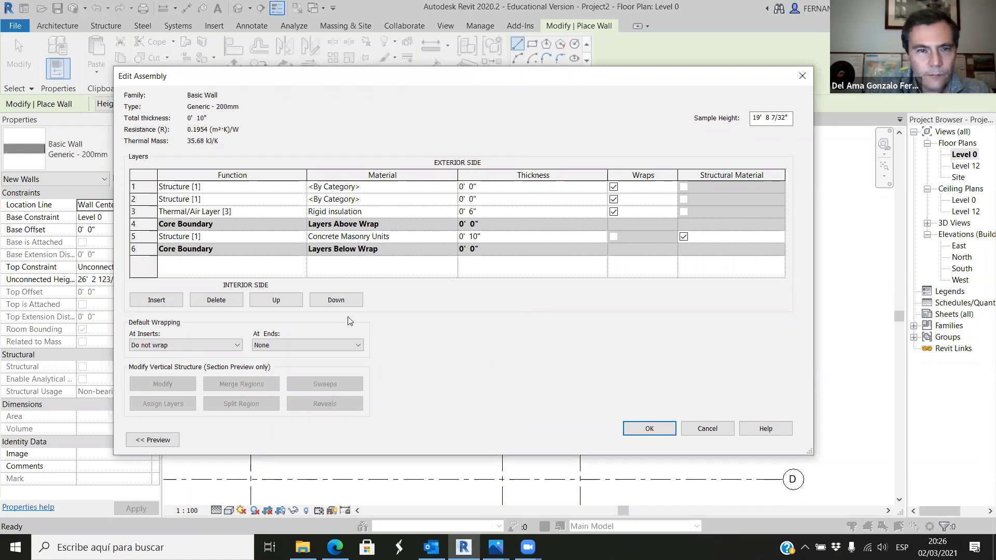
Set the middle exterior layer's function to Thermal/Air Layer [3] and assign it the Air material.
{"action": "left_click", "coordinate": [302, 200]}
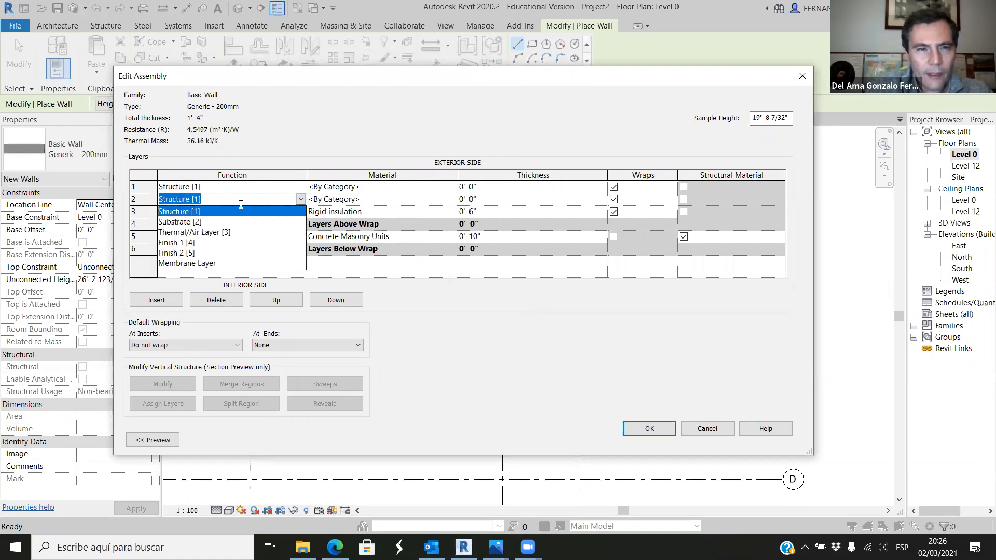
{"action": "left_click", "coordinate": [215, 233]}
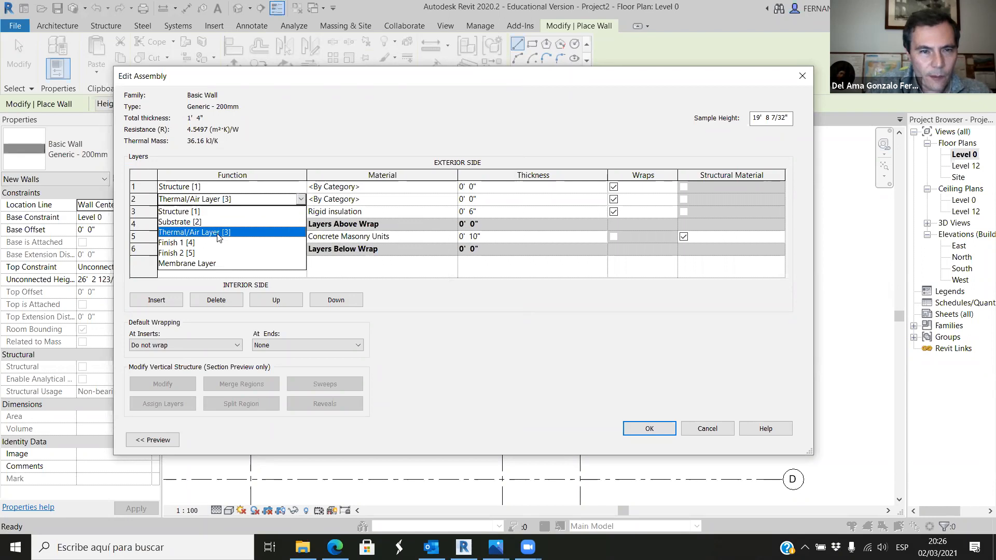
{"action": "left_click", "coordinate": [446, 202]}
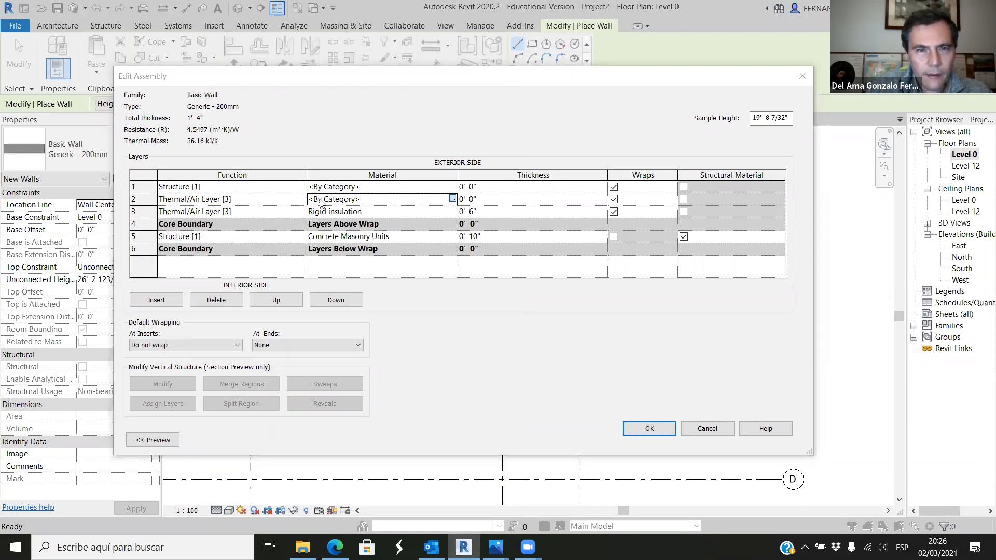
{"action": "left_click", "coordinate": [453, 199]}
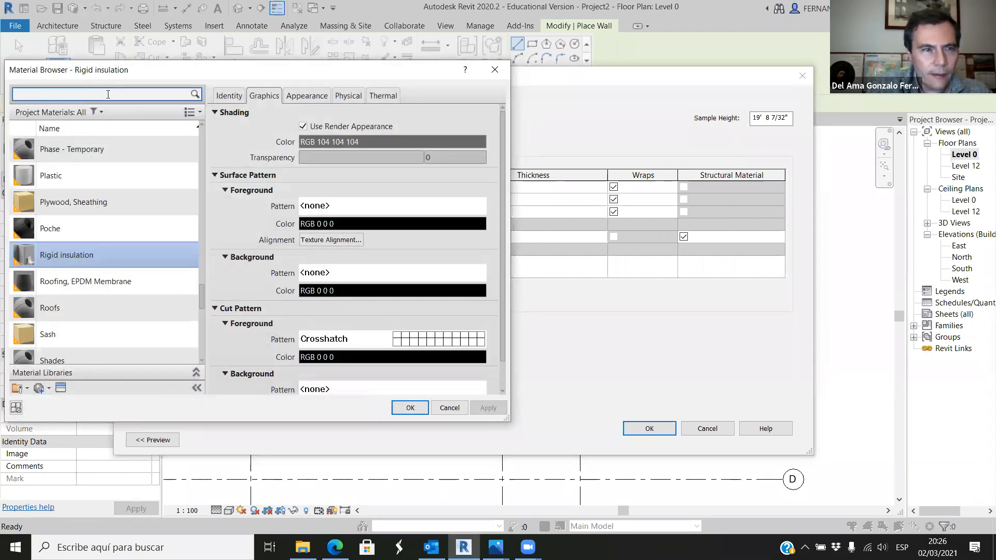
{"action": "type", "text": "air"}
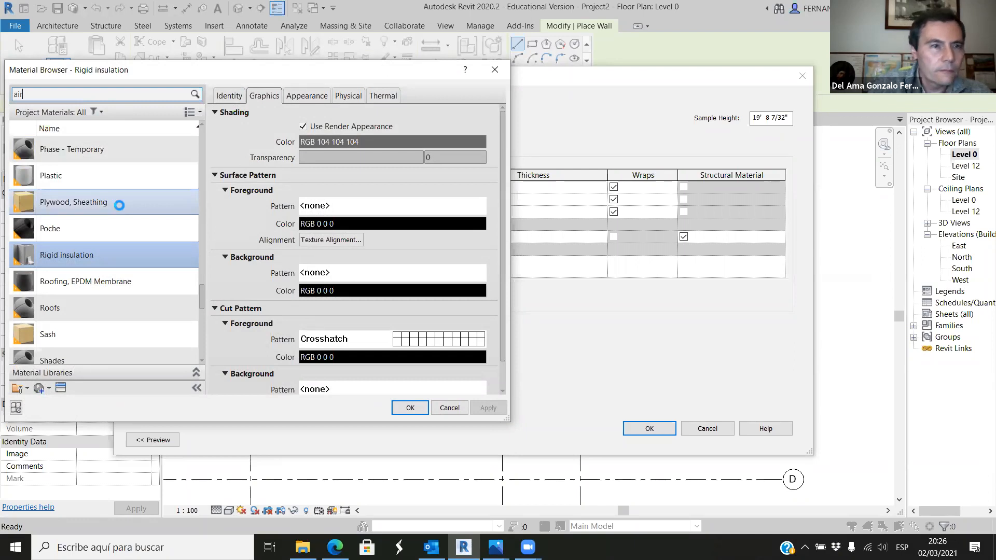
{"action": "left_click", "coordinate": [98, 161]}
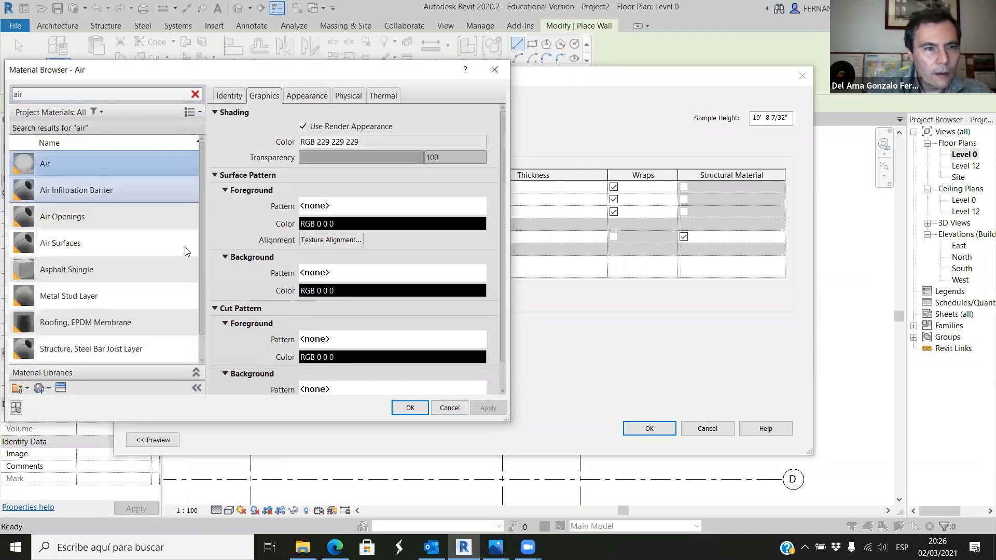
{"action": "left_click", "coordinate": [409, 407]}
Set the exterior air layer's thickness to 3 inches.
{"action": "left_click", "coordinate": [470, 198]}
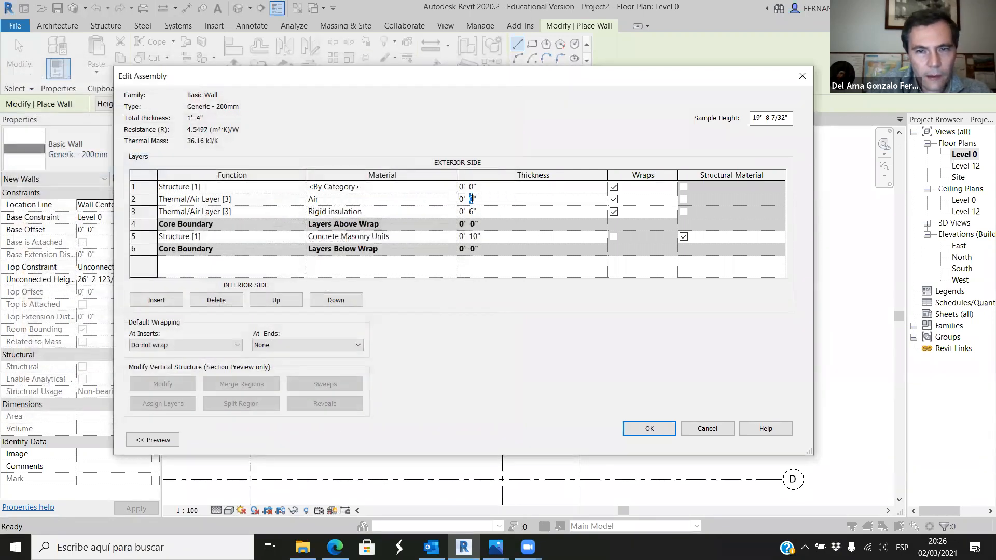
{"action": "type", "text": "4"}
{"action": "key", "text": "BackSpace"}
{"action": "type", "text": "3"}
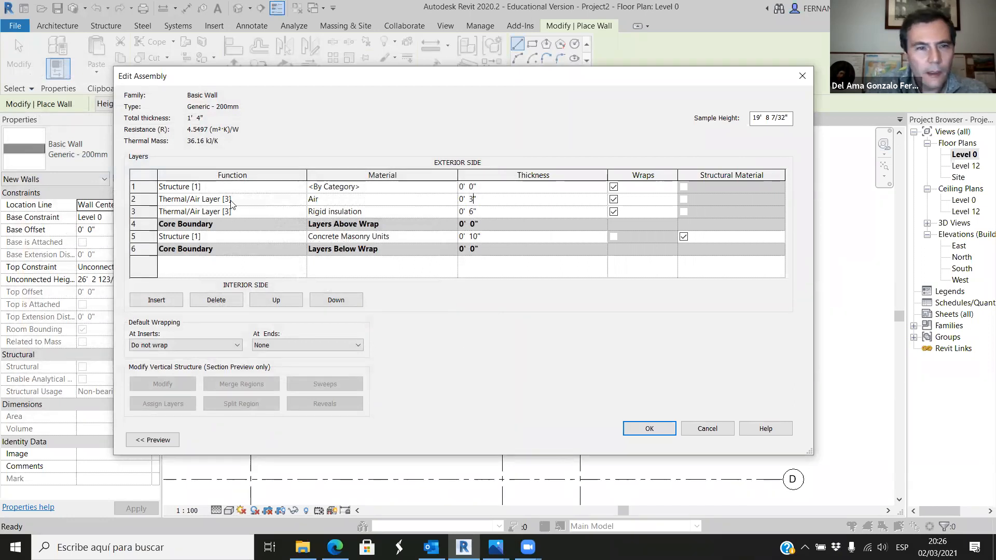
Define the outermost exterior layer as a 4-inch-thick Finish 1 [4] layer made of Brick, Common.
{"action": "left_click", "coordinate": [299, 186]}
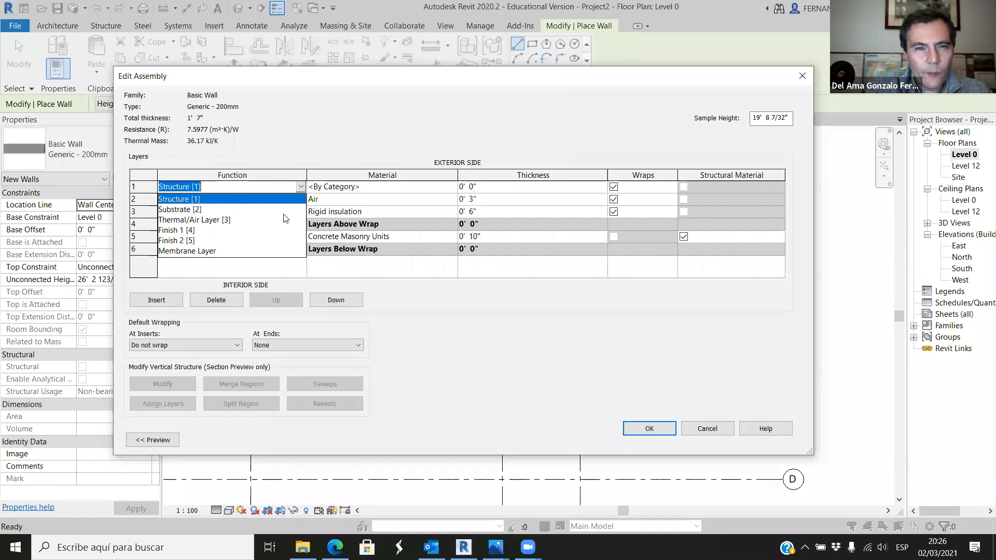
{"action": "left_click", "coordinate": [179, 230]}
{"action": "left_click", "coordinate": [453, 187]}
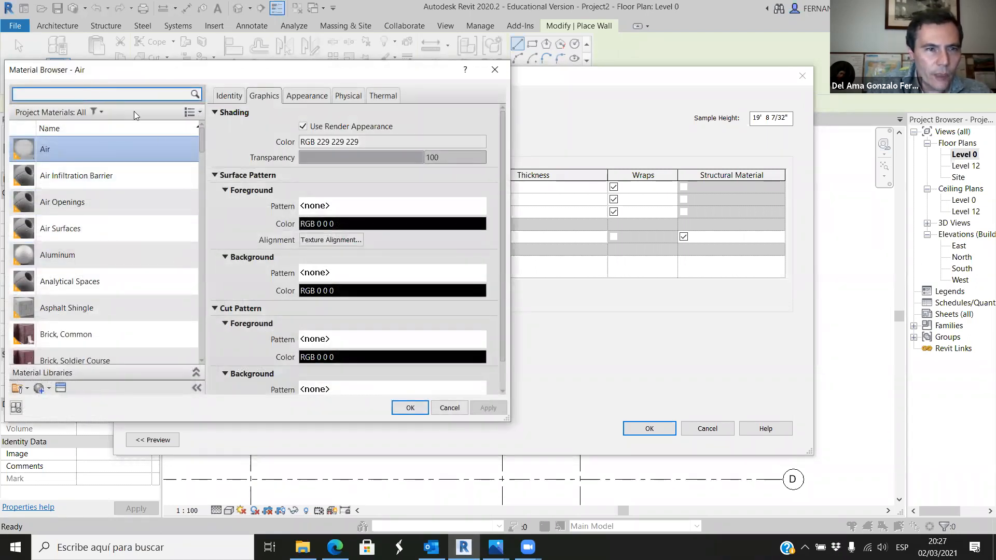
{"action": "type", "text": "rick"}
{"action": "left_click", "coordinate": [78, 164]}
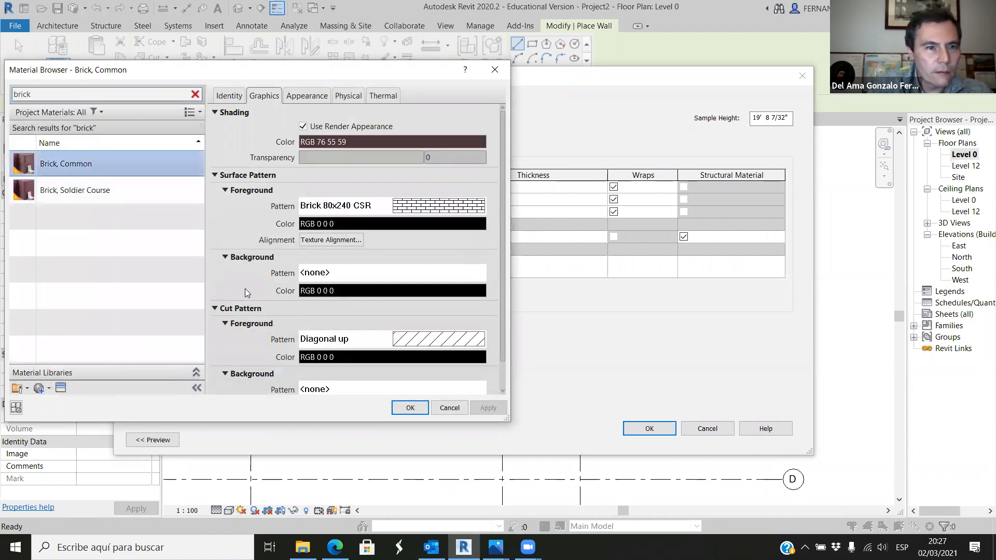
{"action": "left_click", "coordinate": [410, 408]}
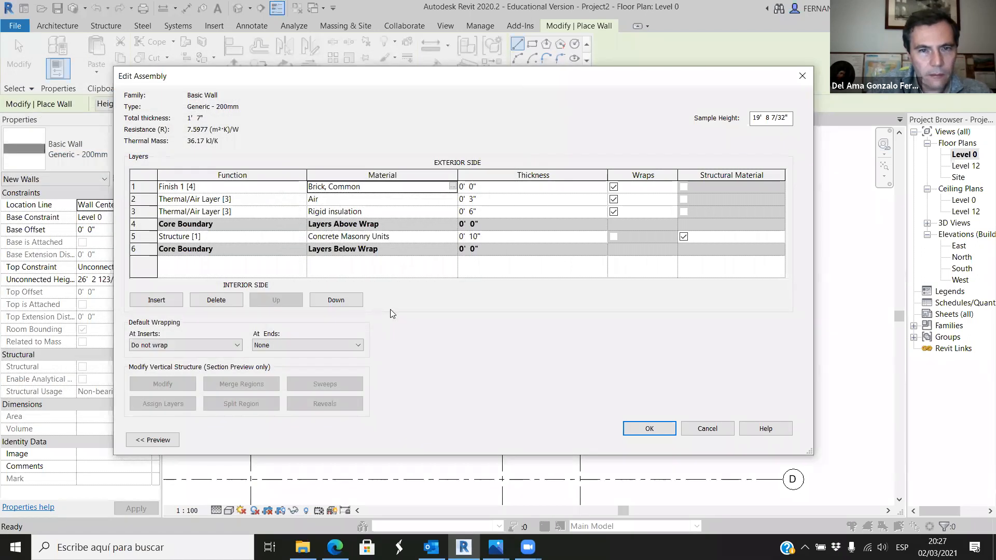
{"action": "left_click", "coordinate": [471, 187]}
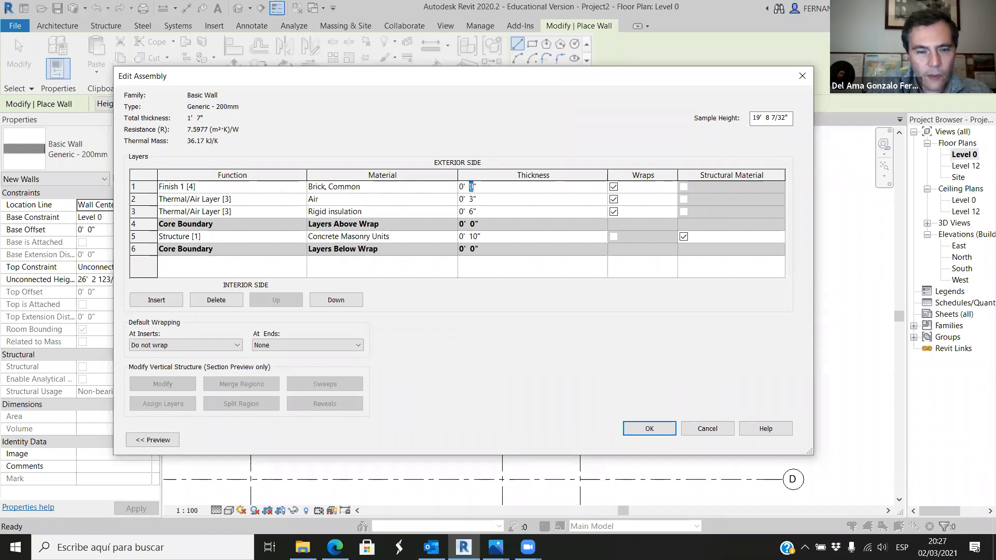
{"action": "type", "text": "4"}
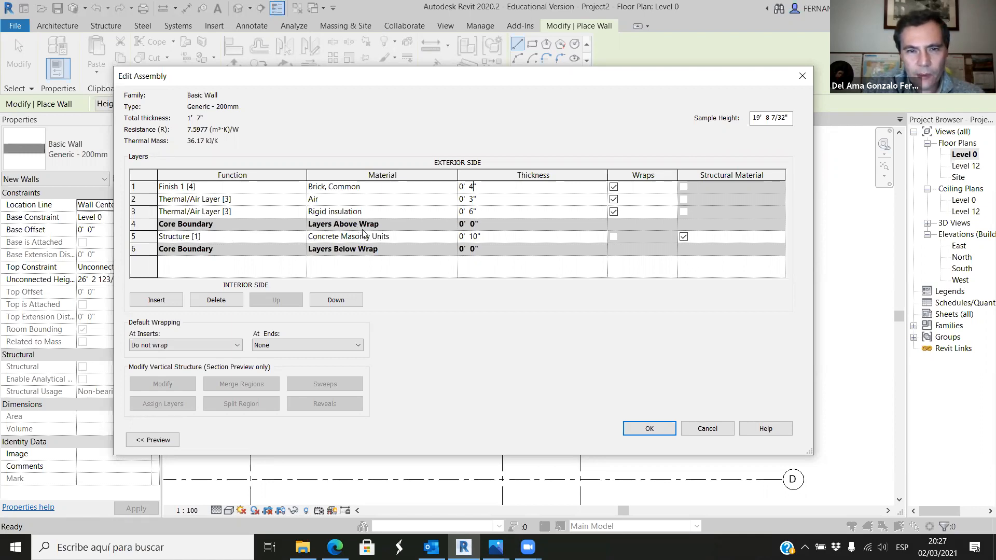
Insert a new layer and place it on the interior side, outside the core boundary.
{"action": "left_click", "coordinate": [233, 237]}
{"action": "left_click", "coordinate": [179, 299]}
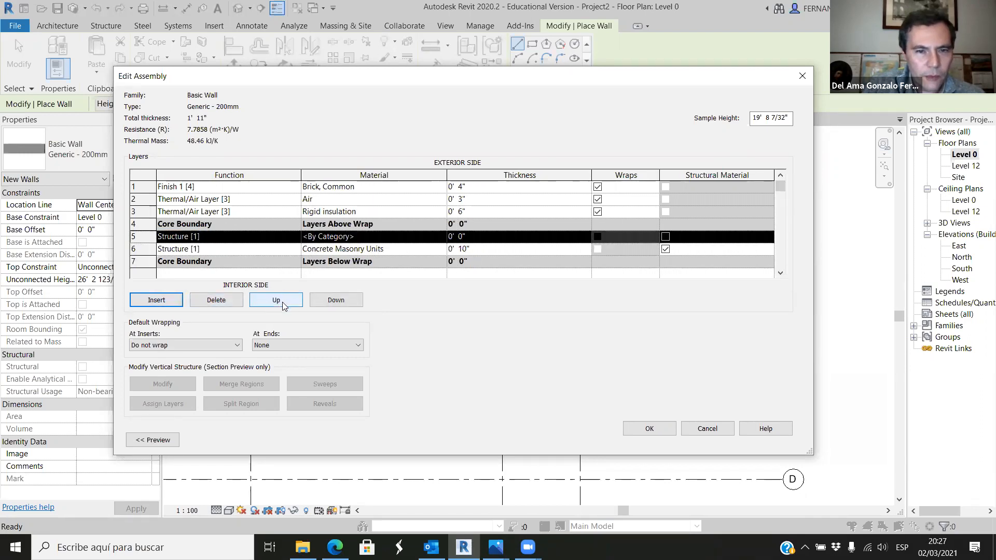
{"action": "left_click", "coordinate": [335, 299]}
{"action": "left_click", "coordinate": [334, 300]}
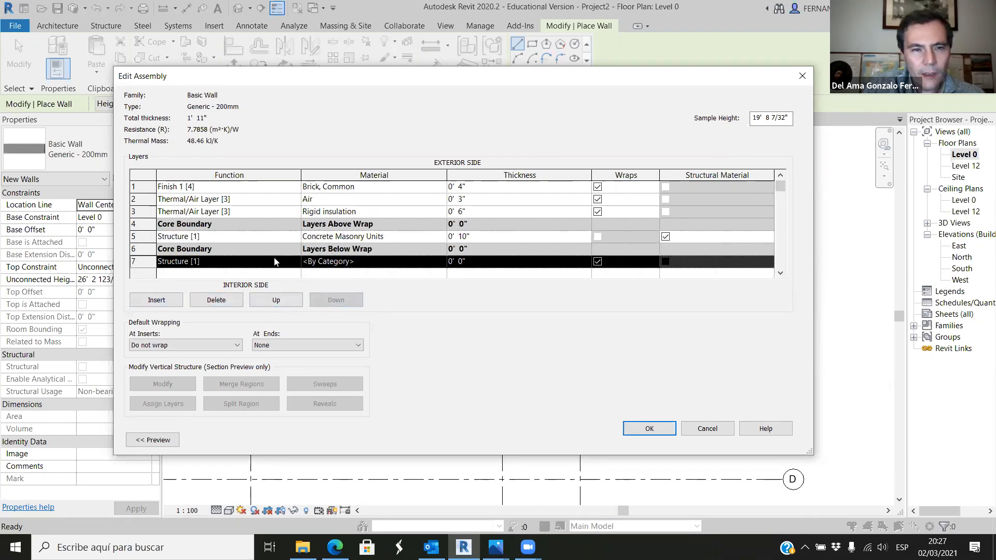
Assign the Air material to the new interior layer.
{"action": "left_click", "coordinate": [442, 265]}
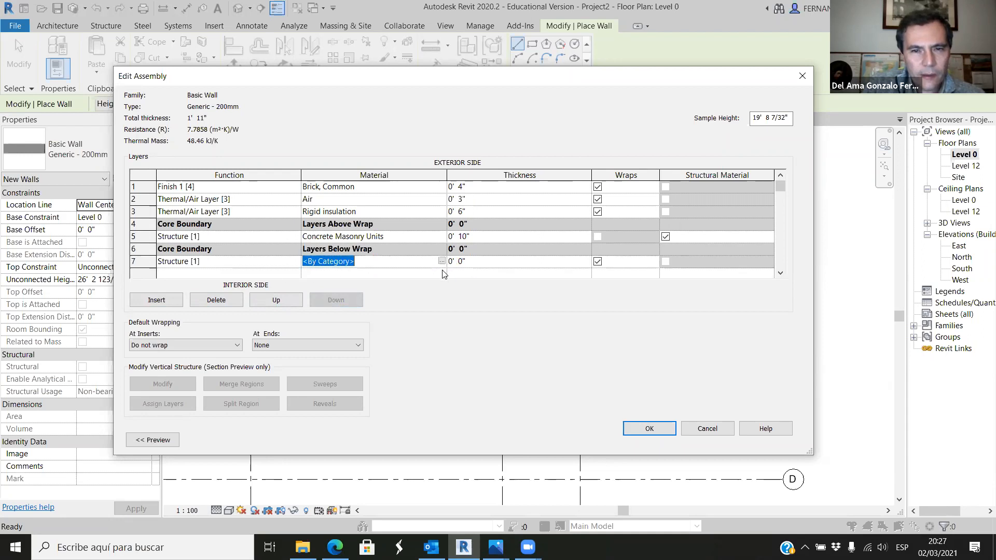
{"action": "left_click", "coordinate": [442, 261]}
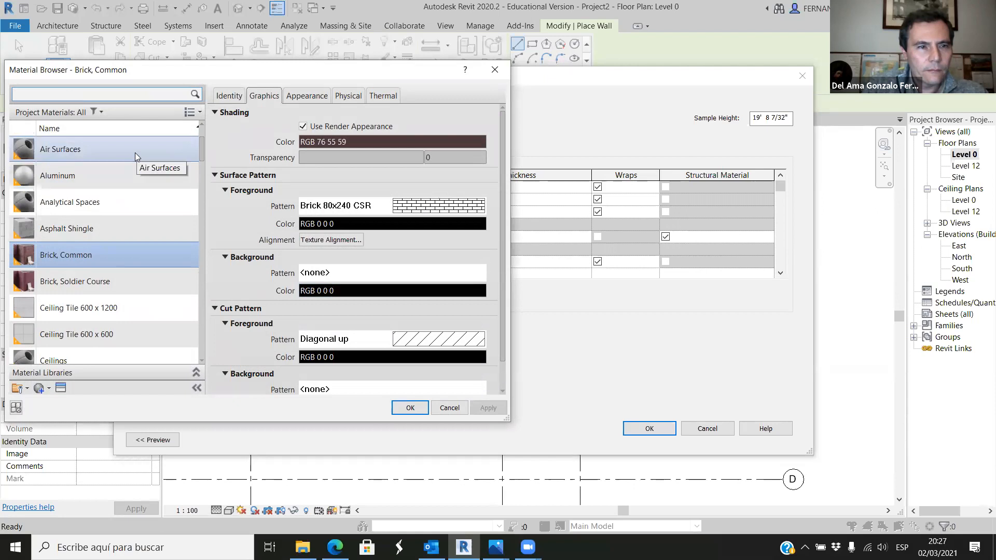
{"action": "type", "text": "air"}
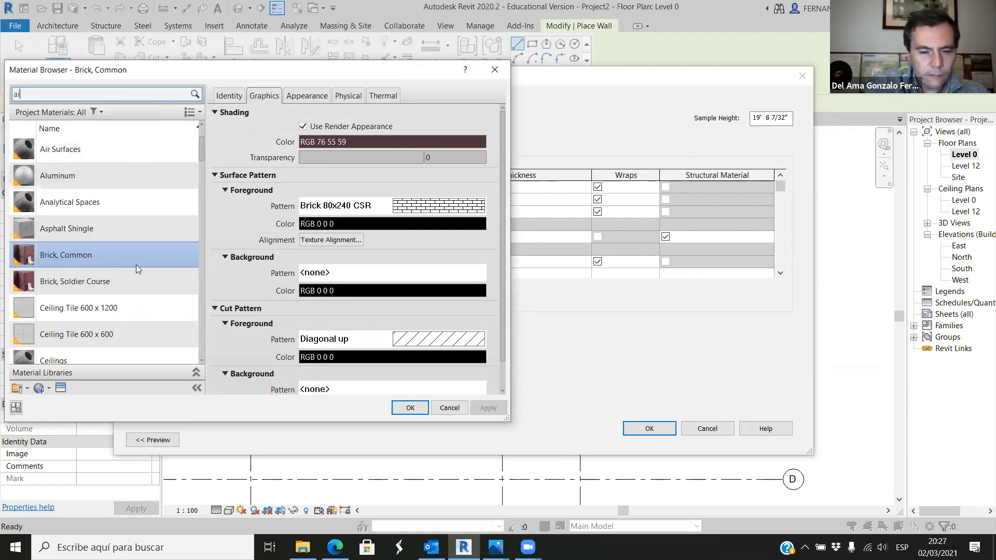
{"action": "left_click", "coordinate": [62, 157]}
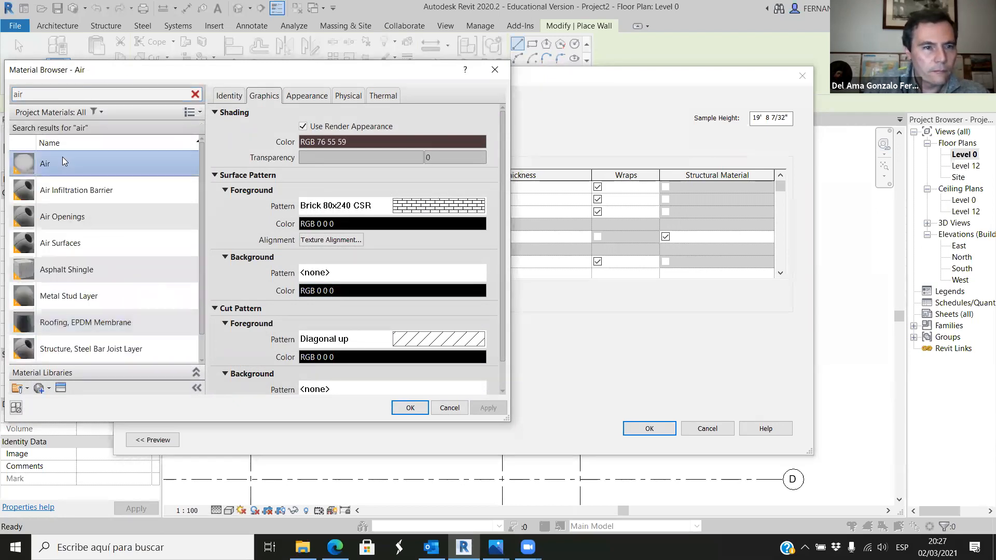
{"action": "left_click", "coordinate": [410, 409]}
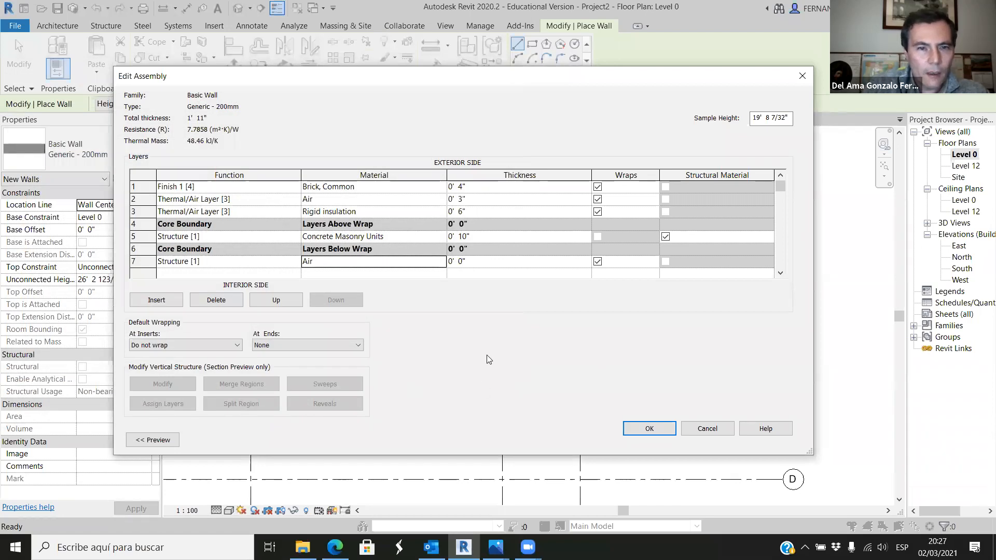
Set the interior air layer's function to Thermal/Air Layer [3] and its thickness to 3 inches.
{"action": "left_click", "coordinate": [293, 261]}
{"action": "left_click", "coordinate": [295, 260]}
{"action": "left_click", "coordinate": [229, 295]}
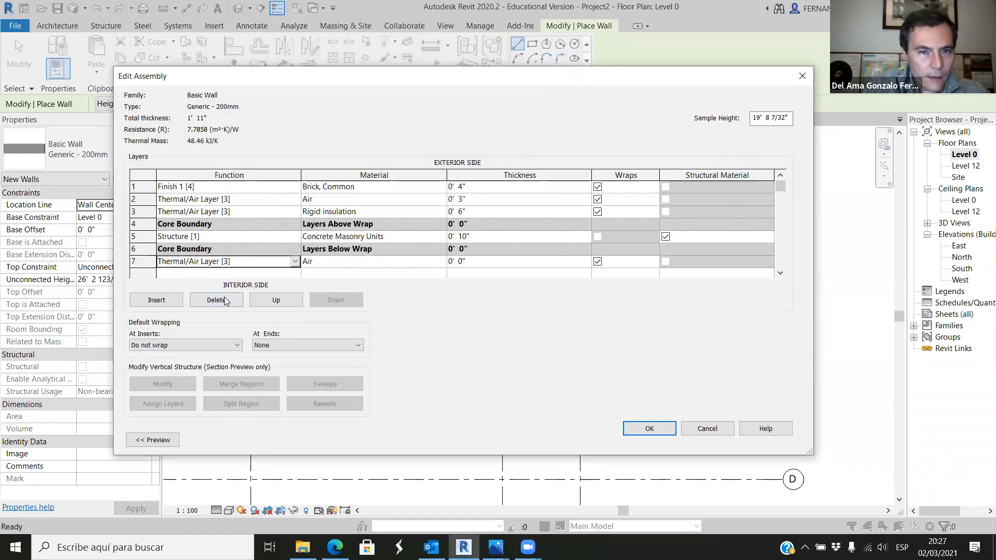
{"action": "double_click", "coordinate": [460, 262]}
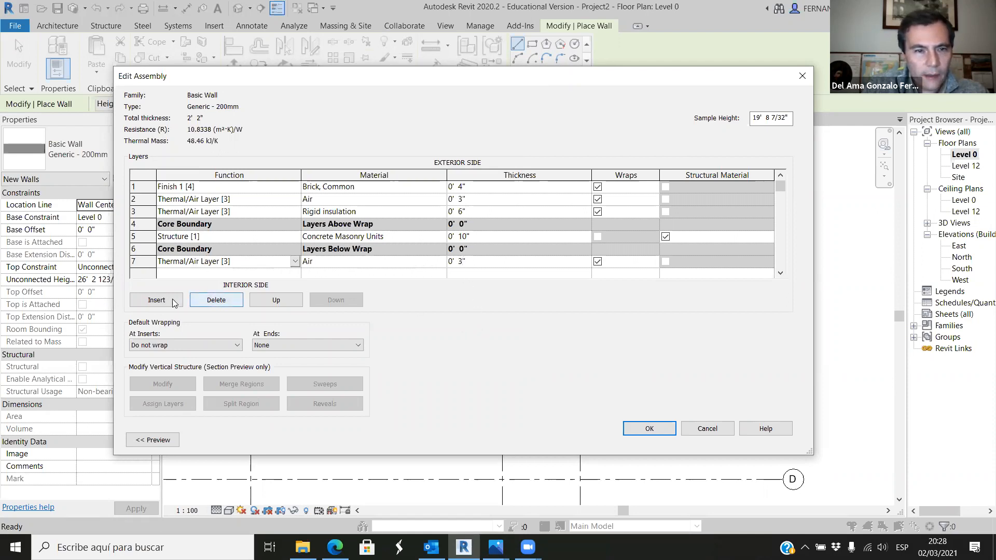
Insert another layer as the innermost one, beyond the interior air layer, and set its function to Finish 2 [5].
{"action": "left_click", "coordinate": [156, 299]}
{"action": "left_click", "coordinate": [336, 300]}
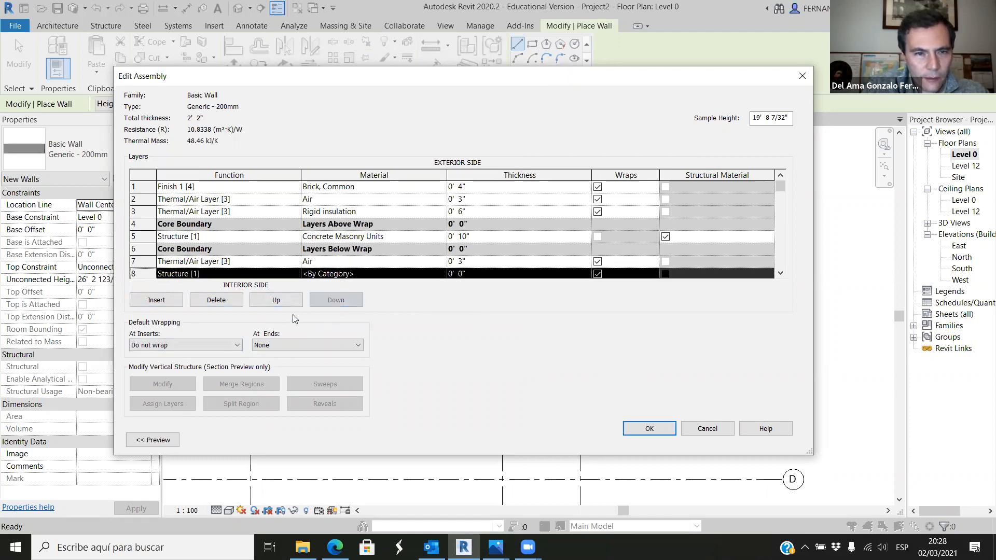
{"action": "left_click", "coordinate": [296, 275]}
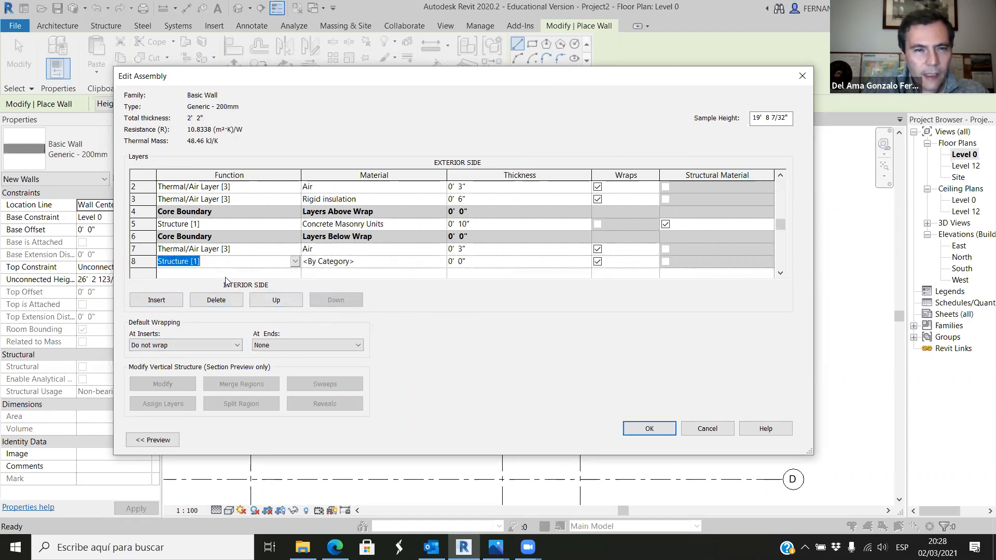
{"action": "left_click", "coordinate": [295, 262]}
{"action": "left_click", "coordinate": [199, 317]}
Assign the Gypsum Wall Board material to the interior Finish 2 [5] layer.
{"action": "left_click", "coordinate": [439, 263]}
{"action": "left_click", "coordinate": [441, 261]}
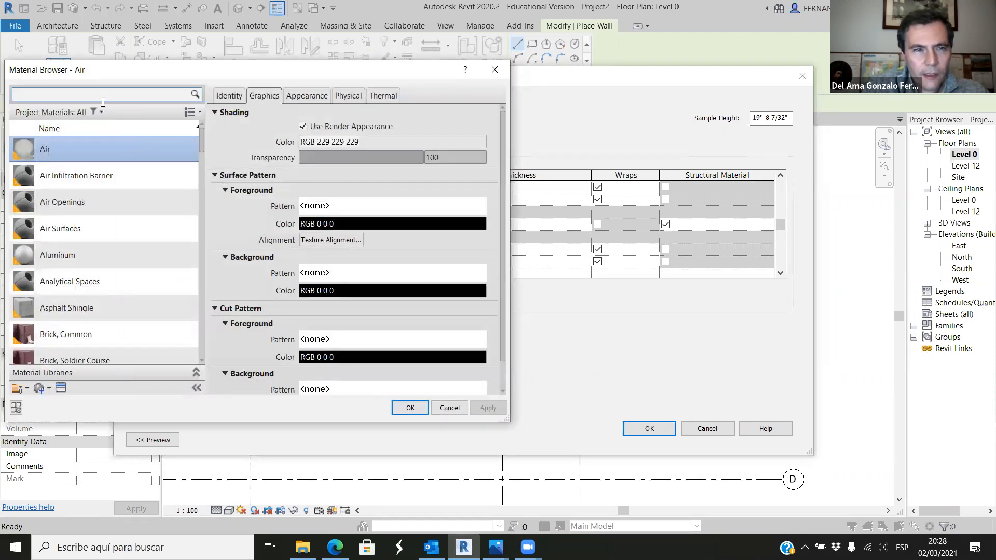
{"action": "left_click", "coordinate": [106, 95]}
{"action": "type", "text": "gyp"}
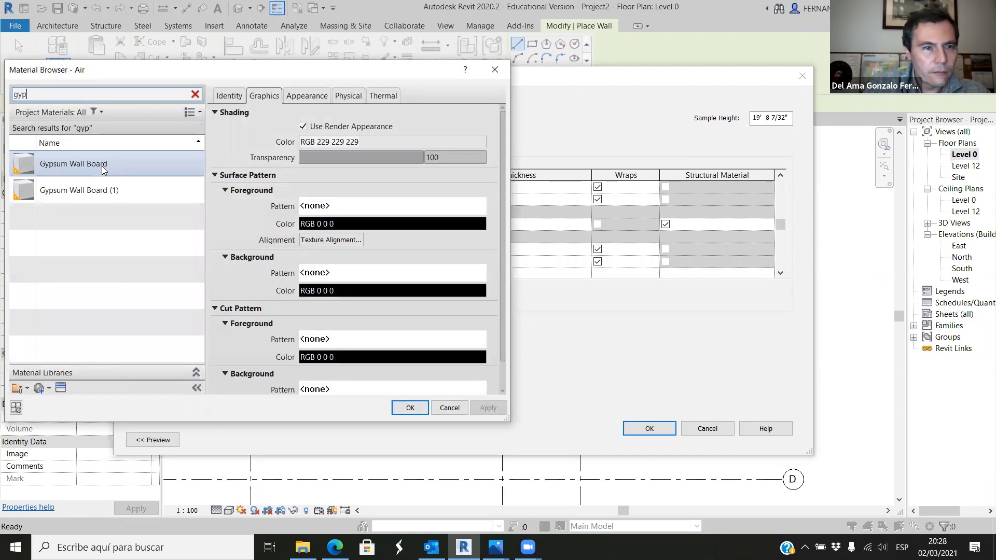
{"action": "left_click", "coordinate": [101, 164]}
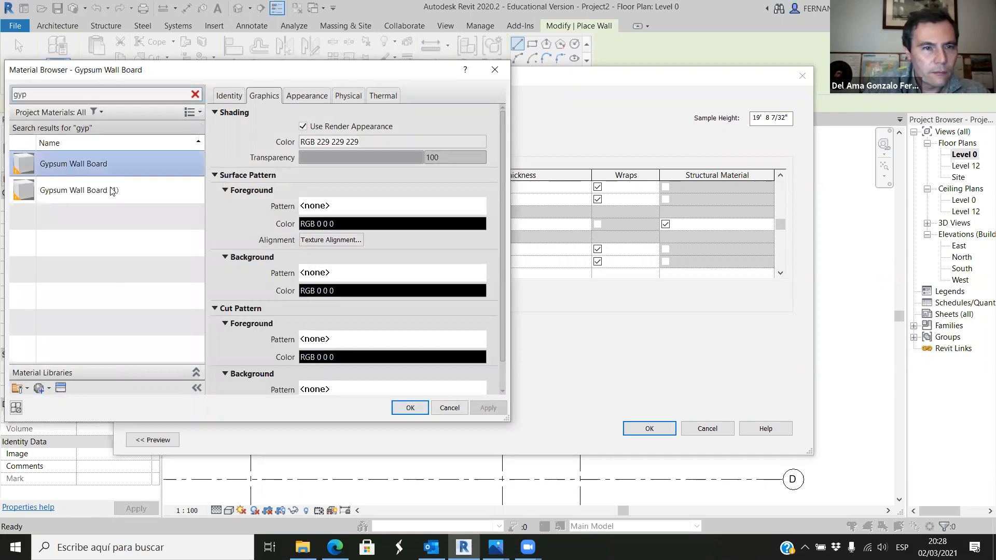
{"action": "left_click", "coordinate": [409, 407]}
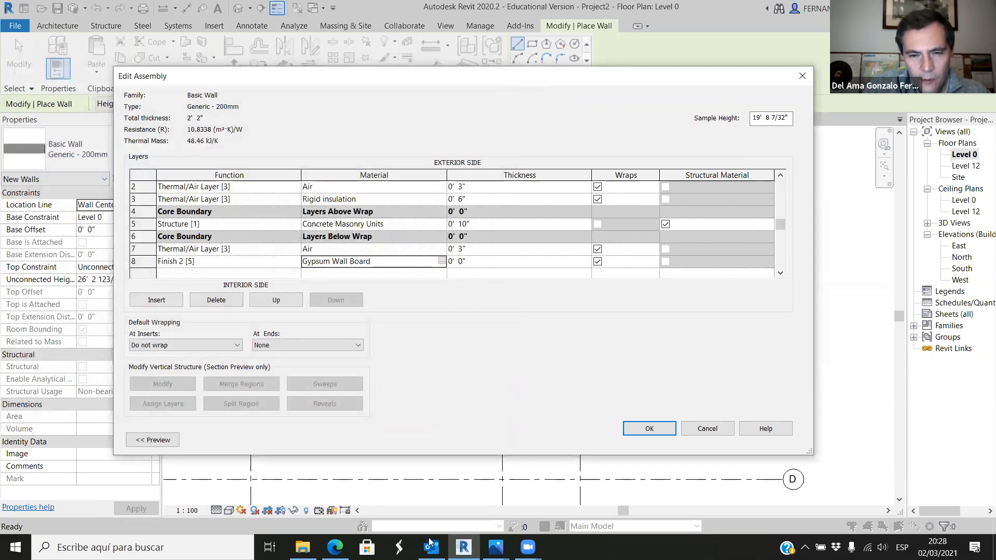
Check the gypsum board thickness in detail01.jpg, set the Finish 2 [5] layer's thickness to 5/8 inch, and accept the assembly.
{"action": "mouse_move", "coordinate": [496, 547]}
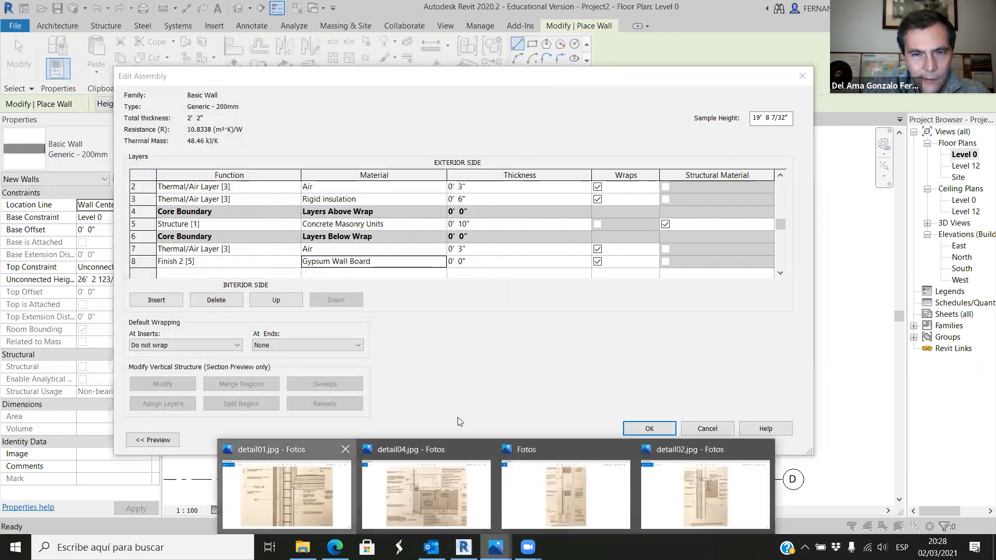
{"action": "left_click", "coordinate": [290, 487]}
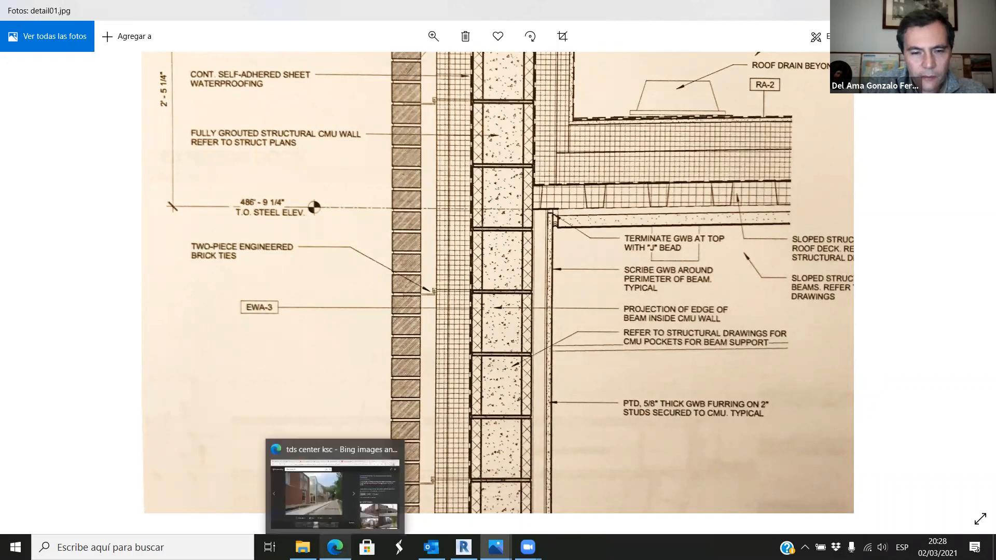
{"action": "mouse_move", "coordinate": [464, 547]}
{"action": "left_click", "coordinate": [452, 486]}
{"action": "left_click", "coordinate": [460, 265]}
{"action": "left_click", "coordinate": [459, 262]}
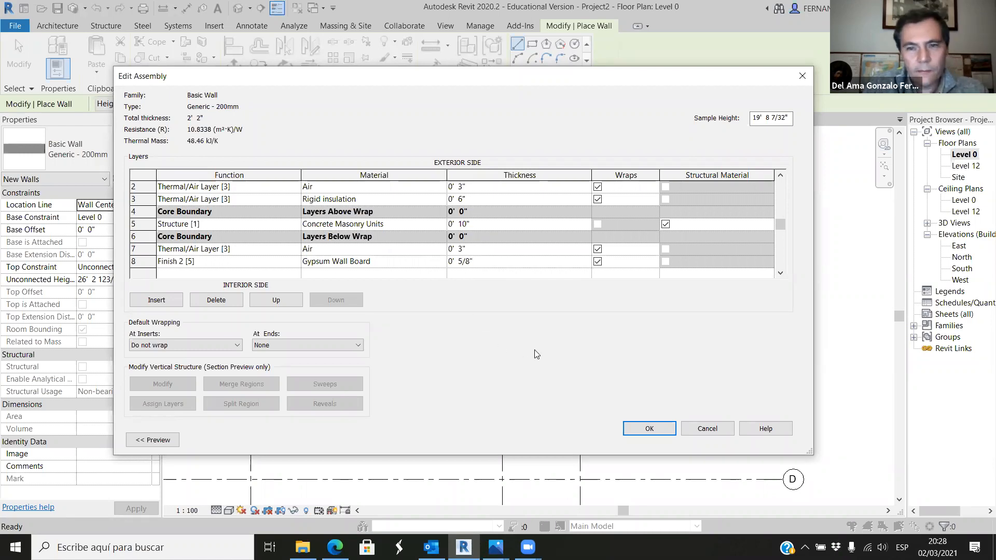
{"action": "left_click", "coordinate": [660, 432]}
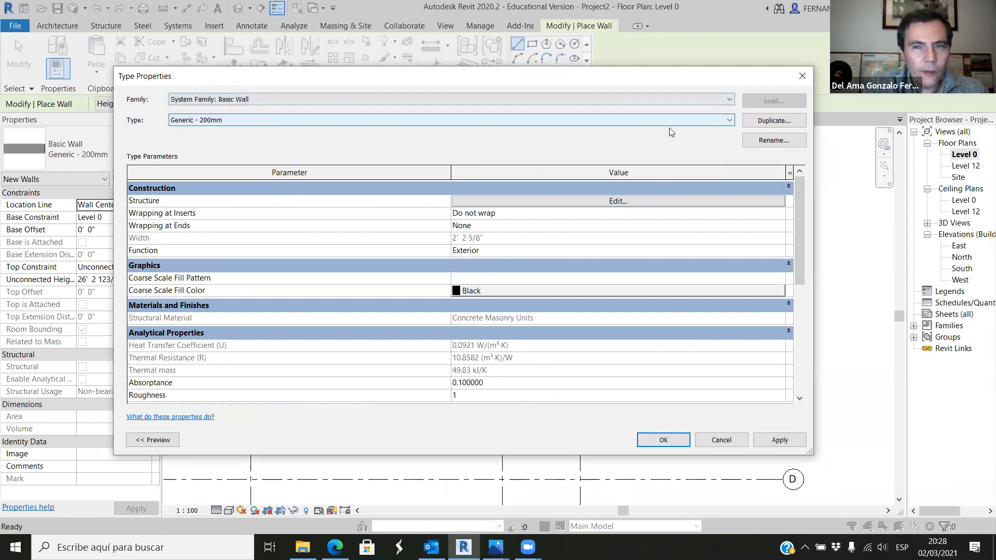
Duplicate the Generic - 200mm wall type under the name ARCH320-Wall01.
{"action": "left_click", "coordinate": [769, 122]}
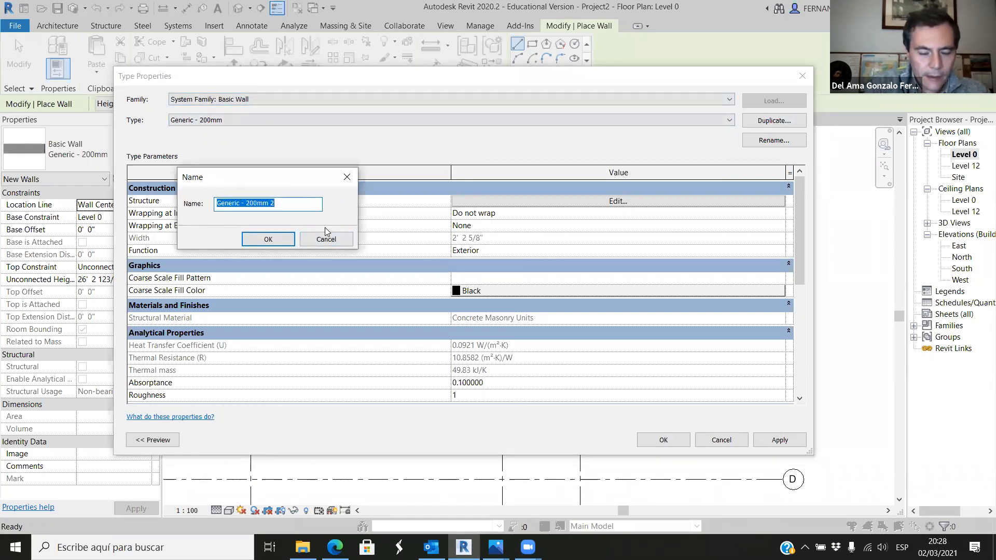
{"action": "type", "text": "ARCH320-Wall01"}
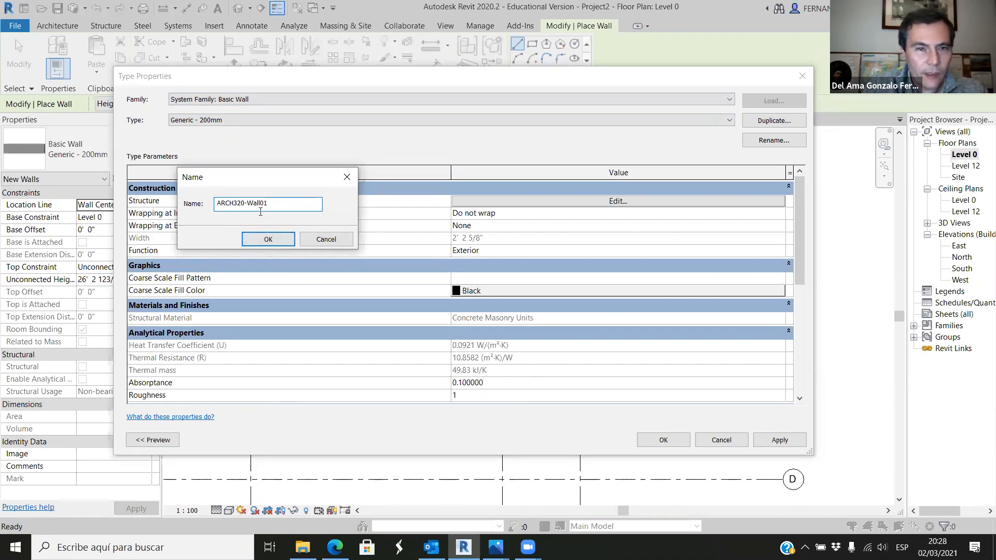
{"action": "left_click_drag", "start_coordinate": [273, 204], "coordinate": [220, 204]}
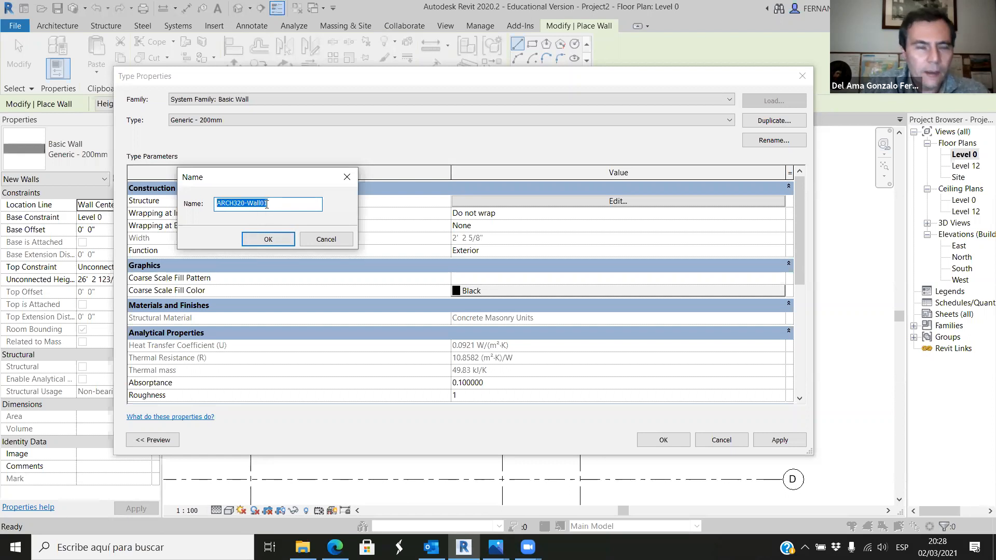
{"action": "left_click", "coordinate": [268, 239]}
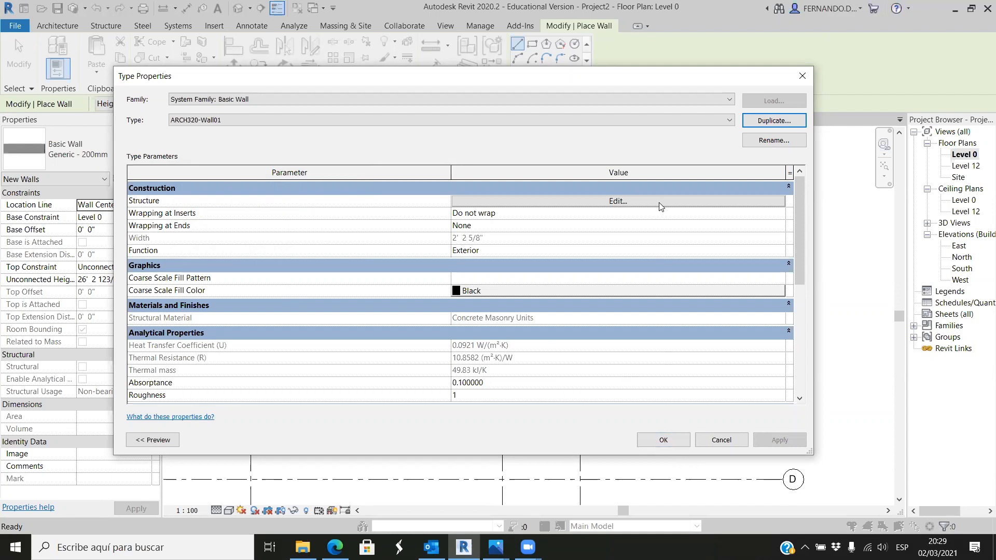
Review the ARCH320-Wall01 layer assembly from exterior to interior and accept the wall type's properties.
{"action": "left_click", "coordinate": [635, 206]}
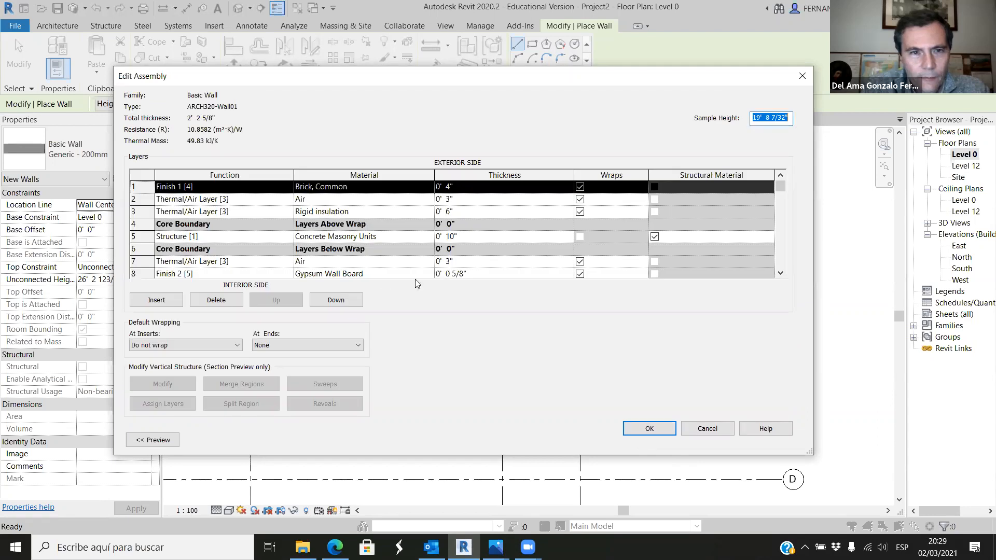
{"action": "scroll", "coordinate": [362, 241], "scroll_direction": "down", "scroll_amount": 1}
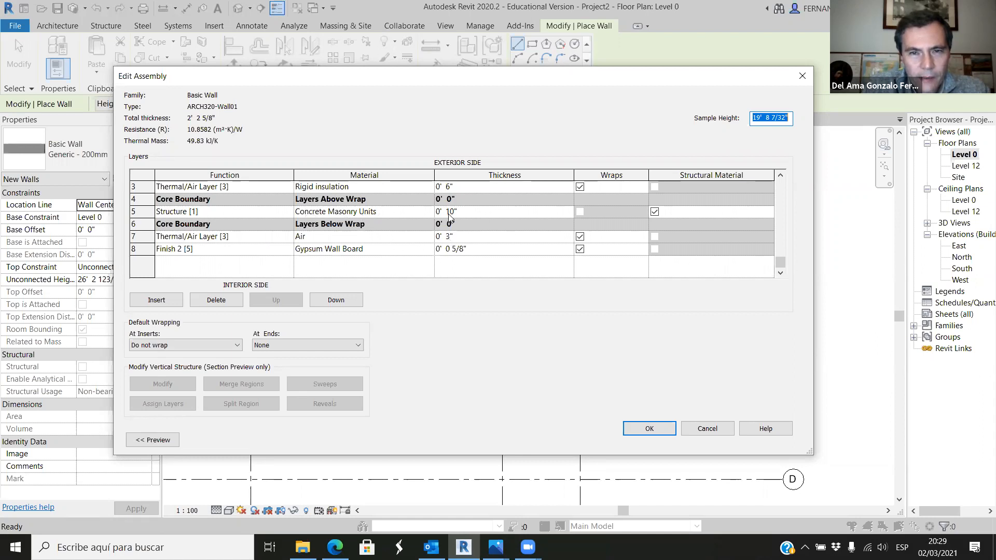
{"action": "scroll", "coordinate": [434, 234], "scroll_direction": "up", "scroll_amount": 1}
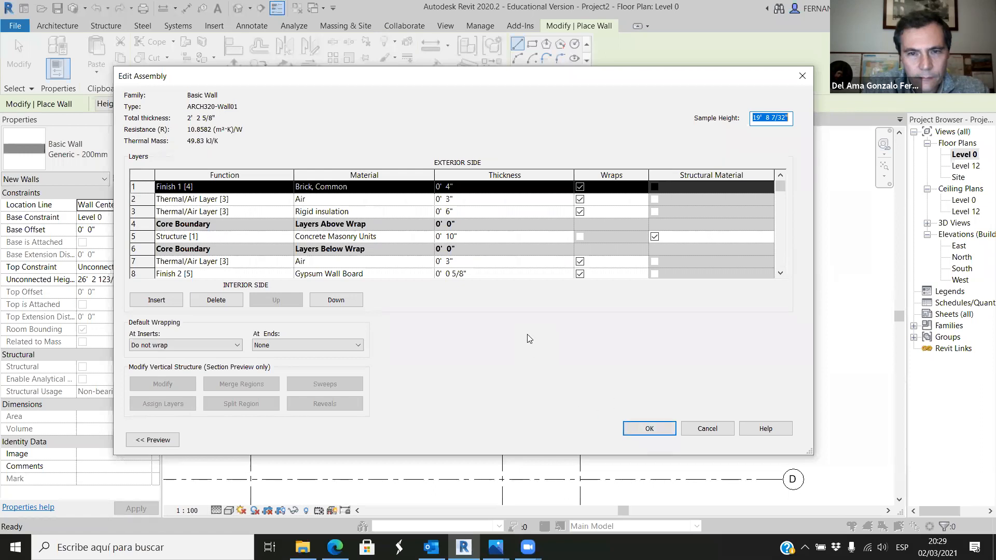
{"action": "left_click", "coordinate": [650, 429]}
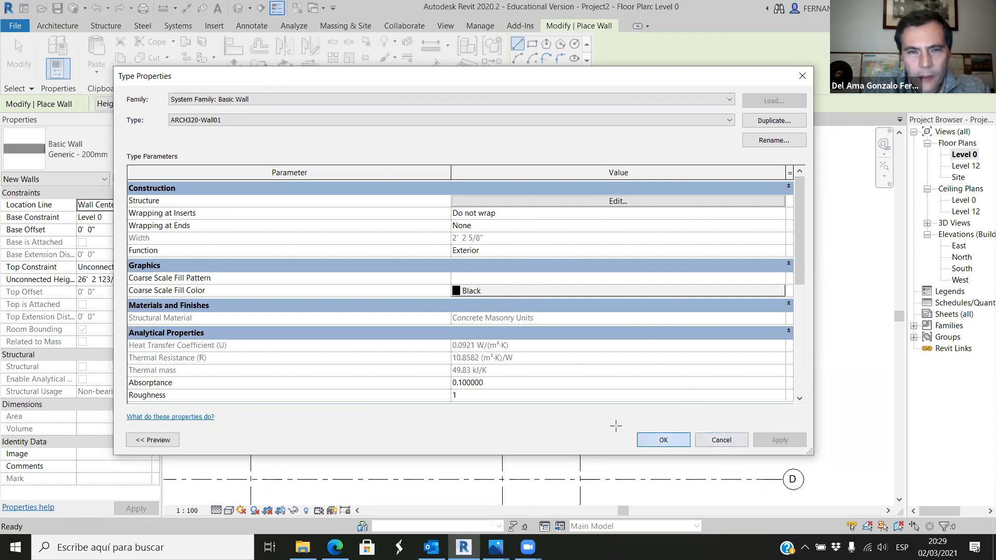
{"action": "left_click", "coordinate": [663, 440]}
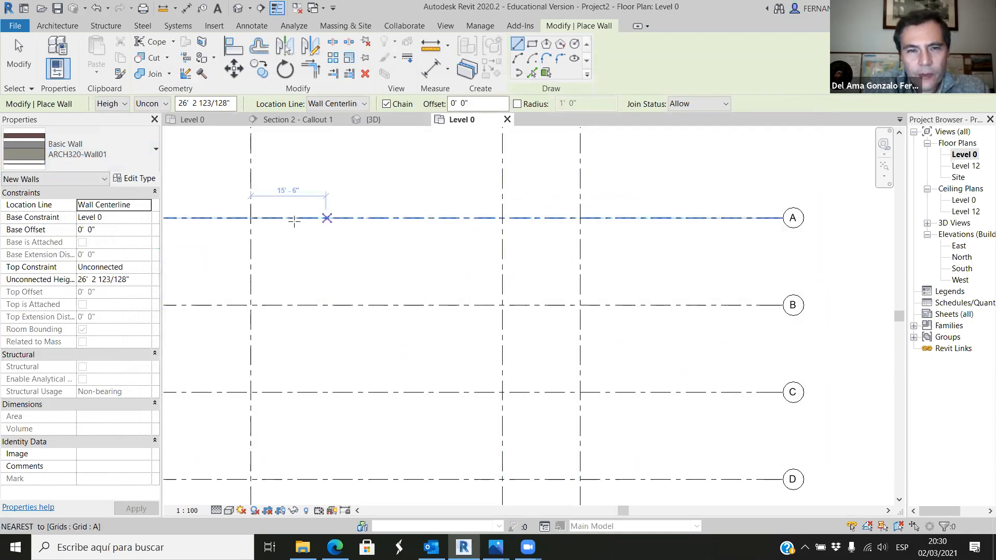
Draw a closed rectangle of ARCH320-Wall01 walls along grids A, 3, F and 1, starting at intersection A-1.
{"action": "left_click", "coordinate": [250, 217]}
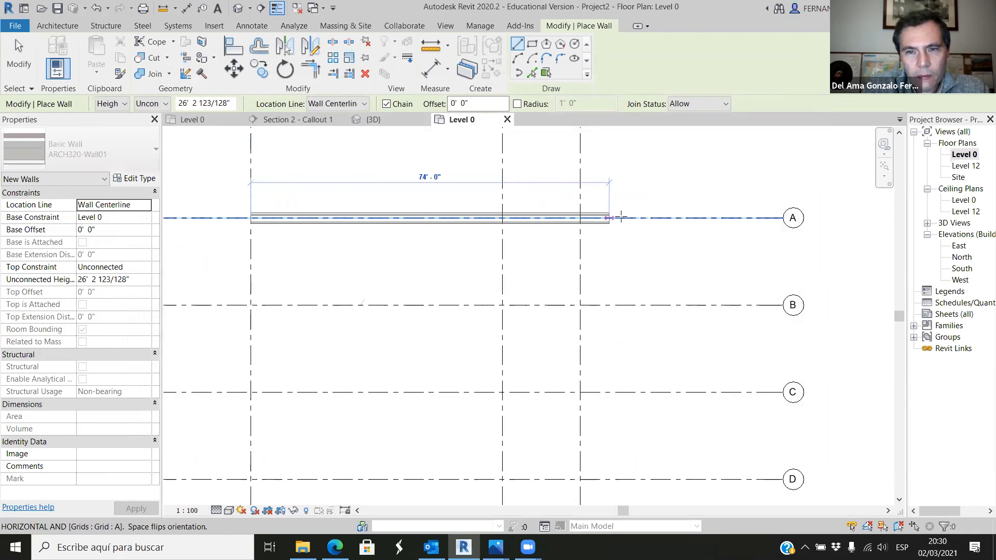
{"action": "left_click", "coordinate": [580, 217]}
{"action": "scroll", "coordinate": [586, 264], "scroll_direction": "down", "scroll_amount": 2}
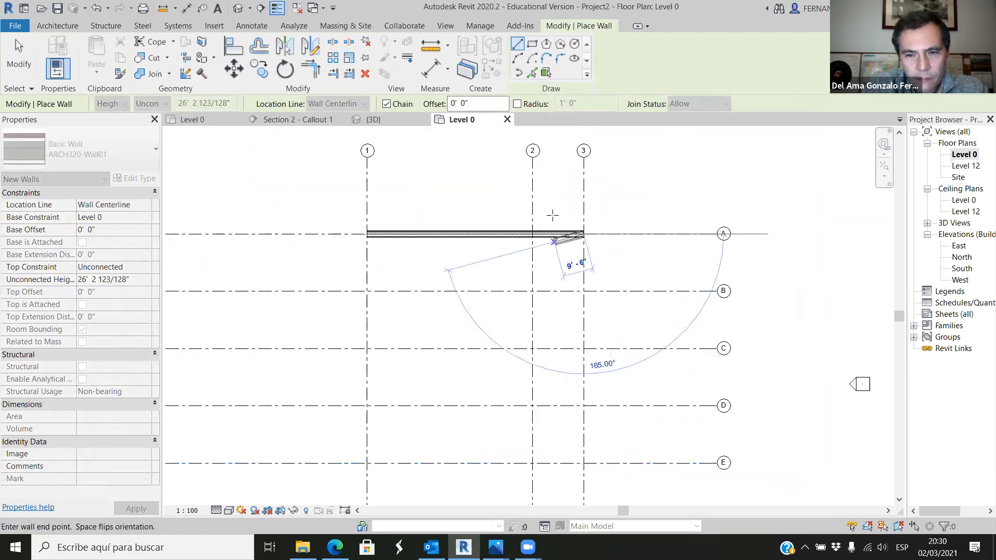
{"action": "scroll", "coordinate": [565, 221], "scroll_direction": "down", "scroll_amount": 2}
{"action": "left_click", "coordinate": [570, 392]}
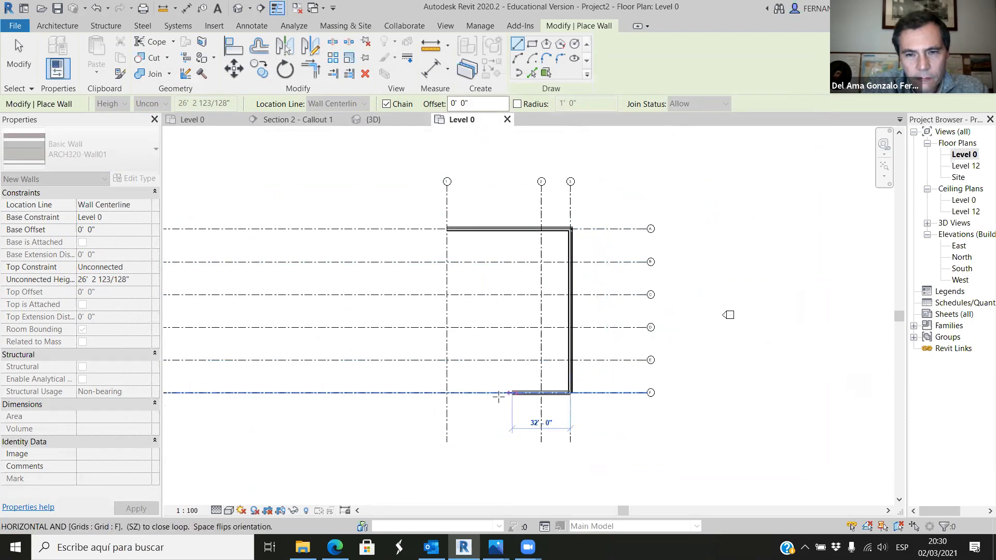
{"action": "left_click", "coordinate": [447, 392]}
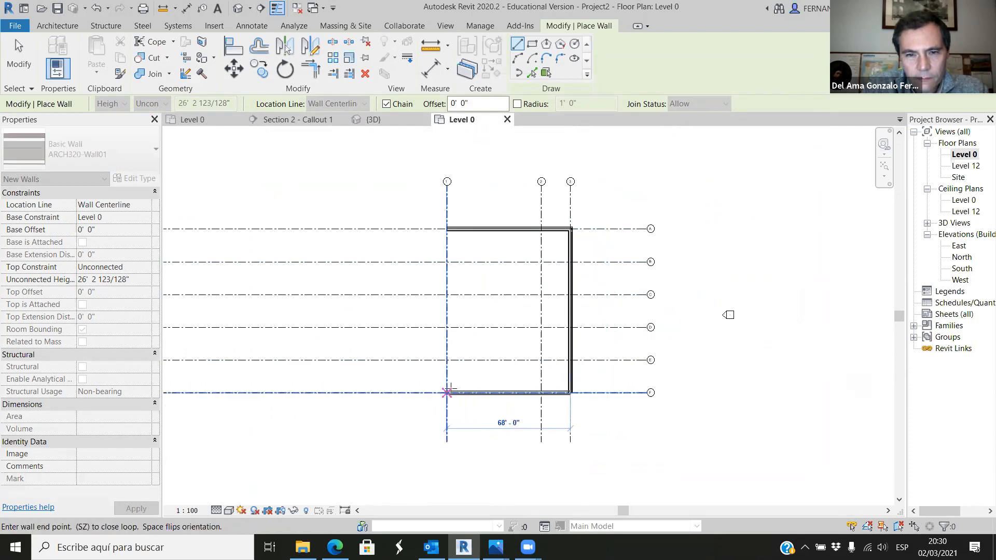
{"action": "scroll", "coordinate": [403, 421], "scroll_direction": "up", "scroll_amount": 4}
{"action": "left_click", "coordinate": [444, 232]}
{"action": "scroll", "coordinate": [444, 231], "scroll_direction": "up", "scroll_amount": 2}
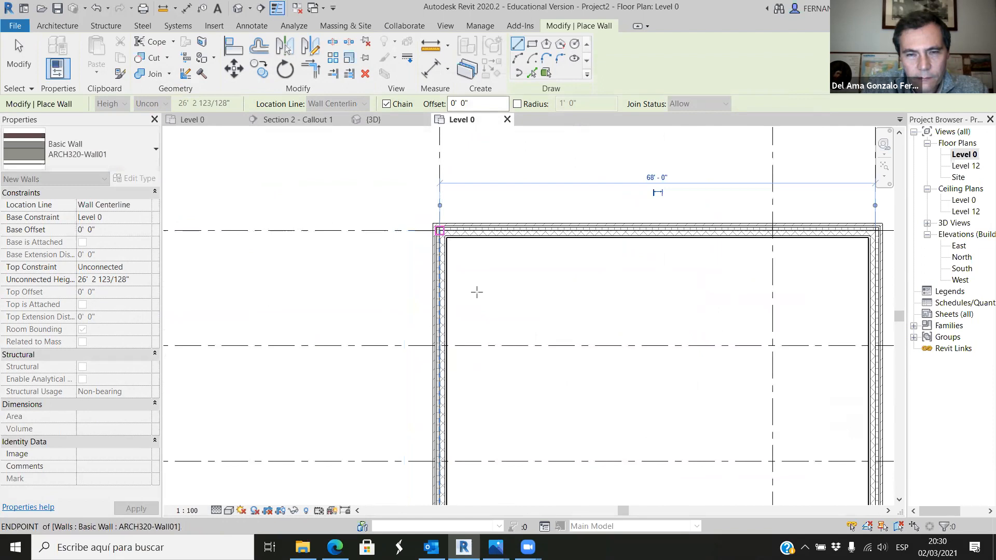
{"action": "key", "text": "Escape"}
{"action": "key", "text": "Escape"}
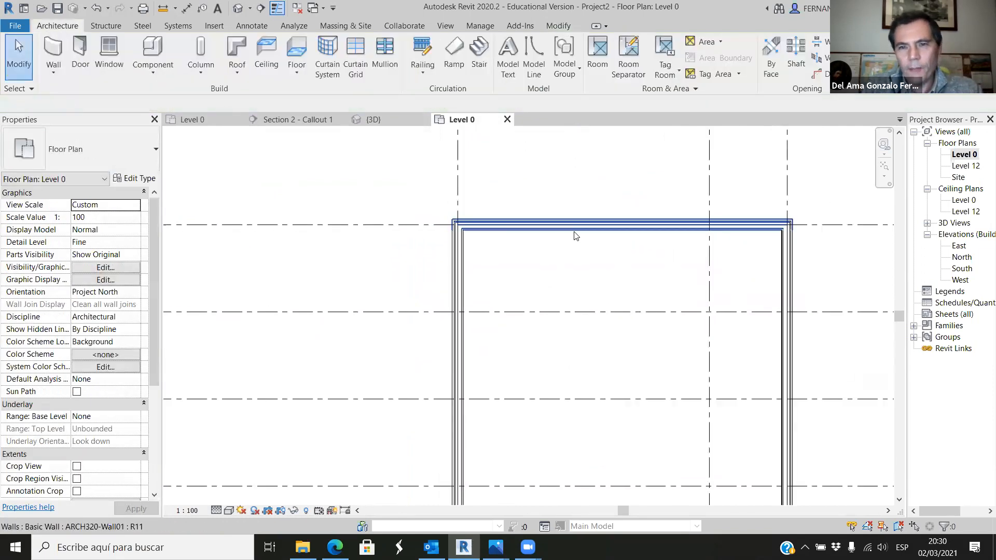
Flip the wall along grid A to swap its interior and exterior sides, and flip it back.
{"action": "scroll", "coordinate": [535, 214], "scroll_direction": "up", "scroll_amount": 5}
{"action": "scroll", "coordinate": [574, 228], "scroll_direction": "up", "scroll_amount": 2}
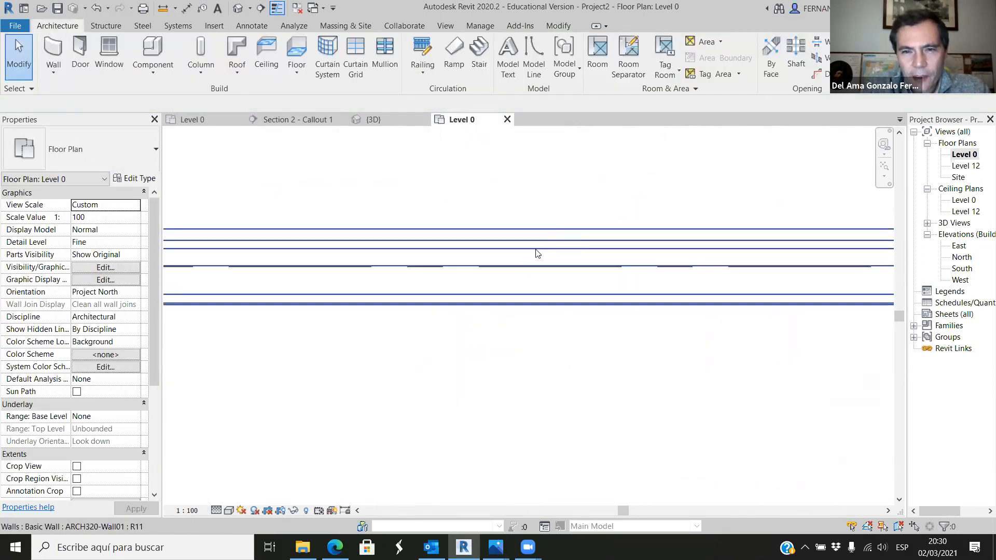
{"action": "left_click", "coordinate": [535, 297]}
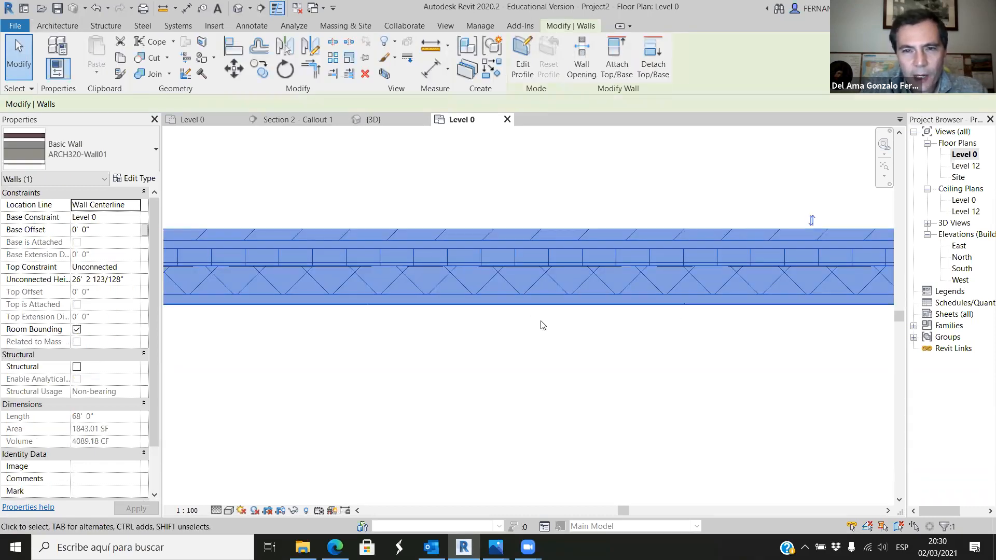
{"action": "key", "text": "space"}
{"action": "left_click", "coordinate": [584, 351]}
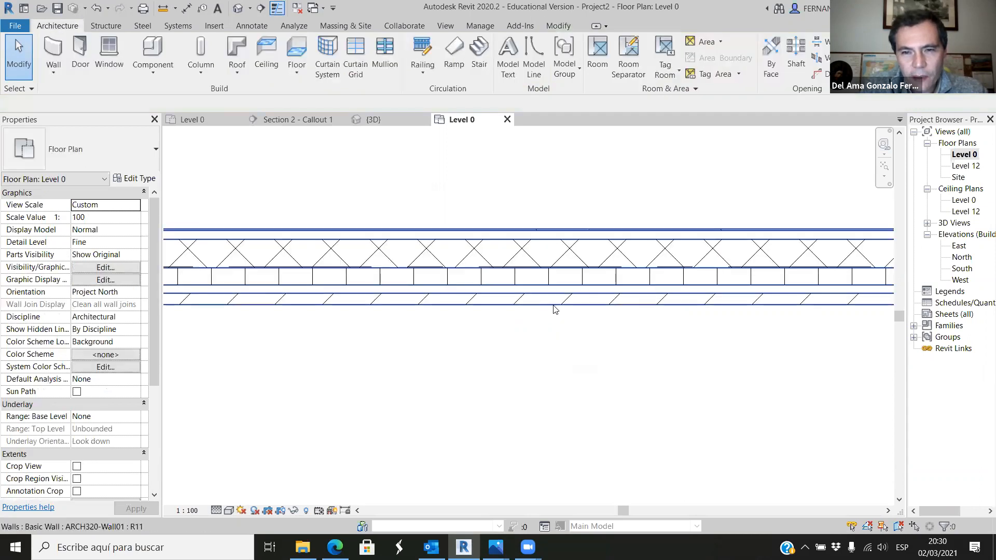
{"action": "scroll", "coordinate": [554, 303], "scroll_direction": "up", "scroll_amount": 2}
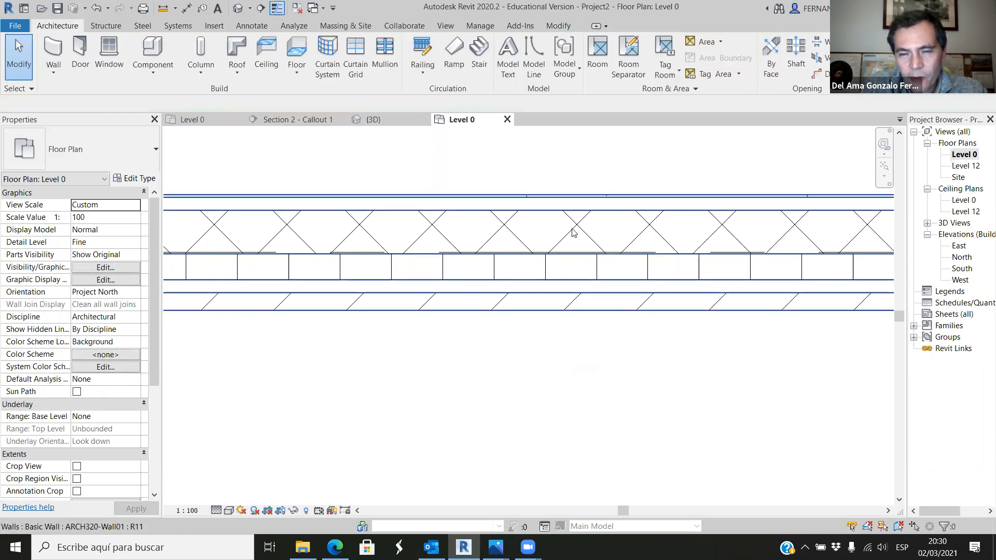
{"action": "scroll", "coordinate": [575, 239], "scroll_direction": "down", "scroll_amount": 3}
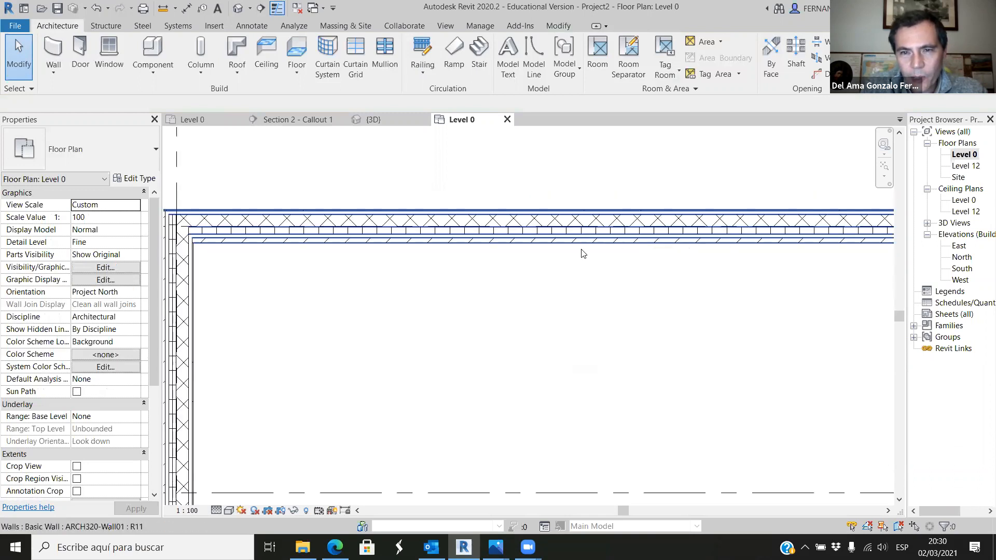
{"action": "left_click", "coordinate": [582, 245]}
{"action": "key", "text": "space"}
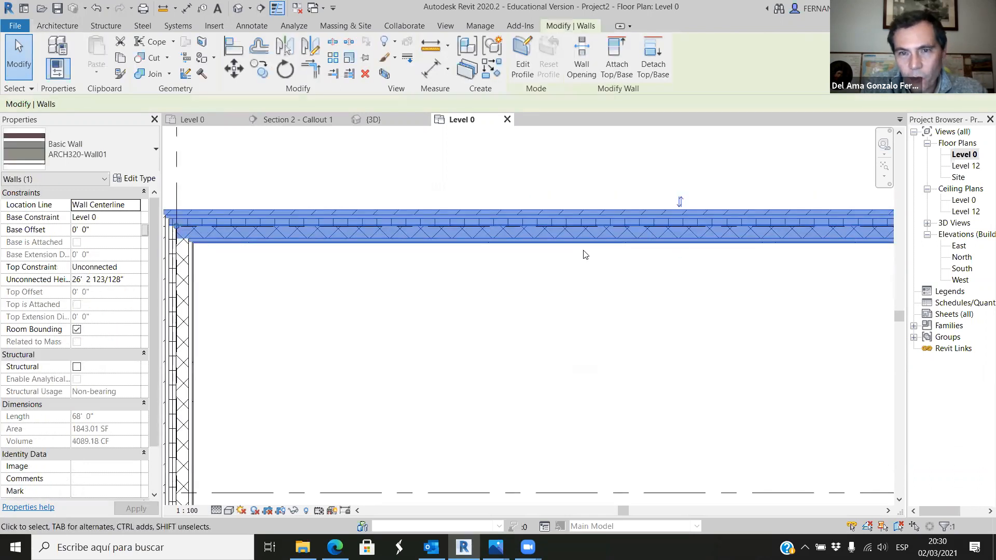
{"action": "left_click", "coordinate": [594, 184]}
Examine the layer joins at the wall corners on grid A and the walls' alignment with the grid lines.
{"action": "scroll", "coordinate": [305, 214], "scroll_direction": "up", "scroll_amount": 4}
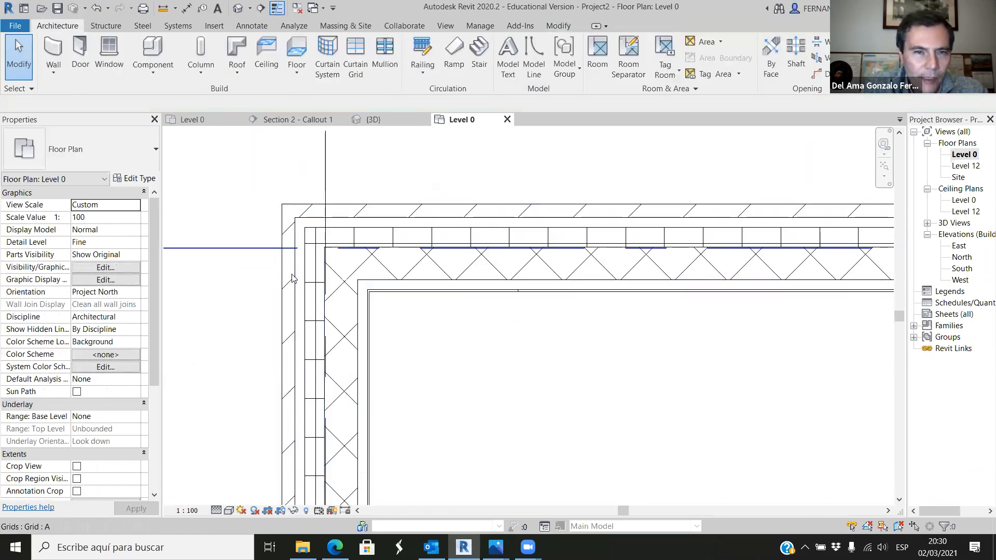
{"action": "scroll", "coordinate": [353, 248], "scroll_direction": "down", "scroll_amount": 3}
{"action": "scroll", "coordinate": [353, 248], "scroll_direction": "down", "scroll_amount": 2}
{"action": "scroll", "coordinate": [723, 231], "scroll_direction": "up", "scroll_amount": 4}
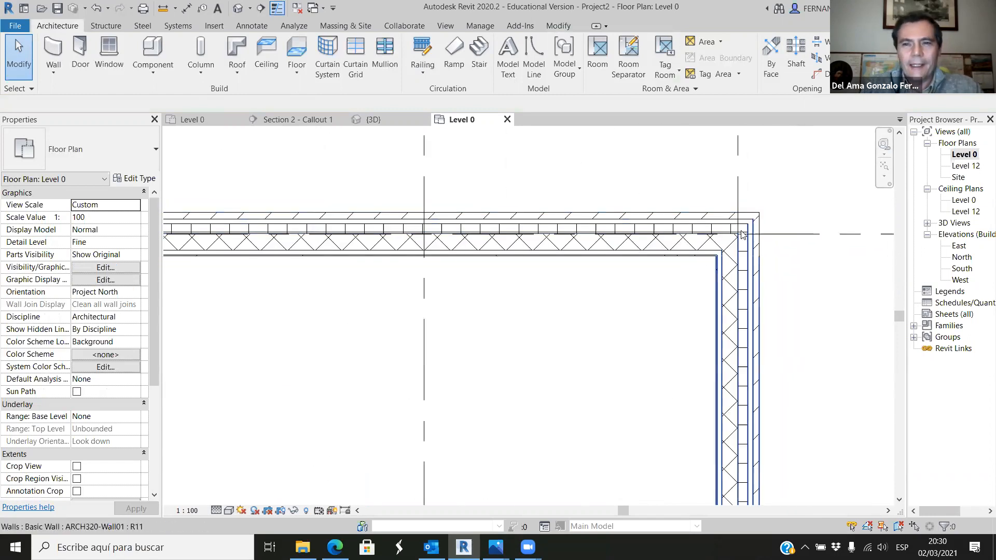
{"action": "scroll", "coordinate": [742, 285], "scroll_direction": "up", "scroll_amount": 2}
{"action": "scroll", "coordinate": [434, 240], "scroll_direction": "down", "scroll_amount": 1}
{"action": "scroll", "coordinate": [620, 252], "scroll_direction": "up", "scroll_amount": 1}
{"action": "left_click", "coordinate": [769, 233]}
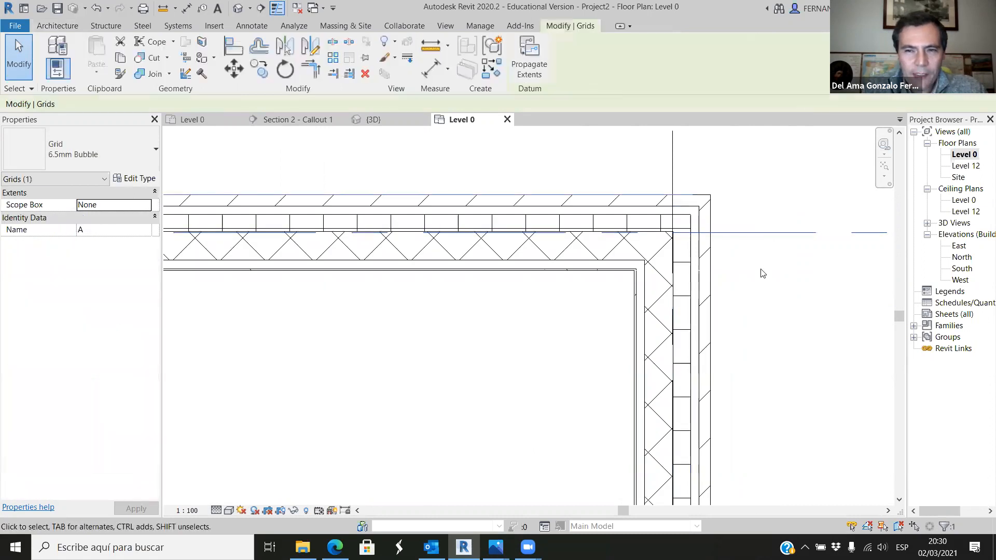
{"action": "scroll", "coordinate": [562, 244], "scroll_direction": "down", "scroll_amount": 1}
{"action": "left_click", "coordinate": [733, 291]}
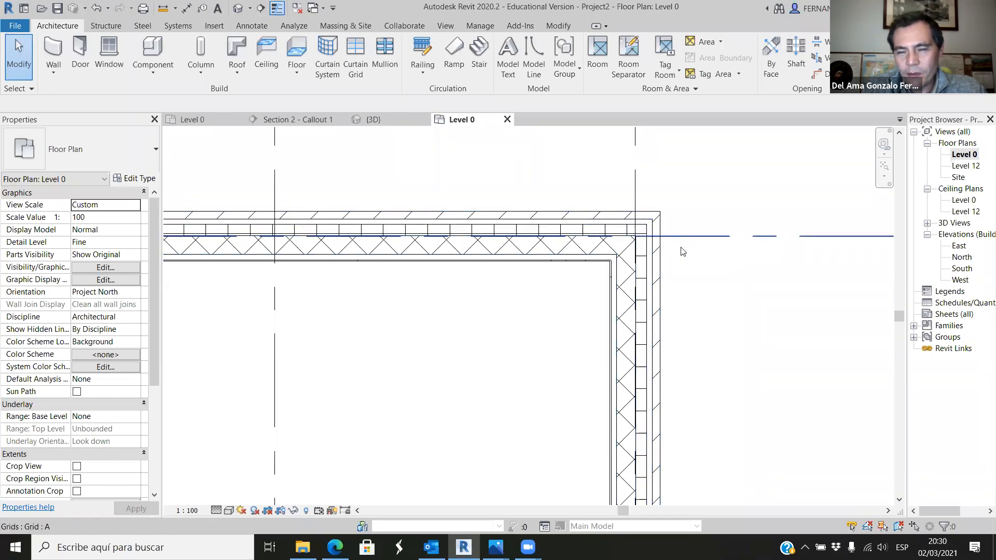
{"action": "scroll", "coordinate": [643, 242], "scroll_direction": "up", "scroll_amount": 2}
{"action": "scroll", "coordinate": [647, 245], "scroll_direction": "down", "scroll_amount": 3}
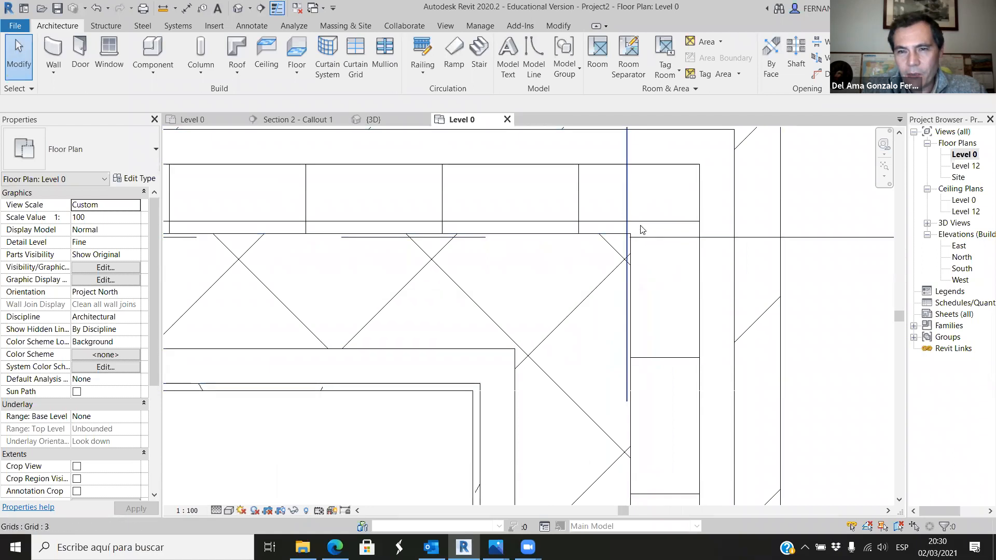
{"action": "scroll", "coordinate": [675, 242], "scroll_direction": "down", "scroll_amount": 2}
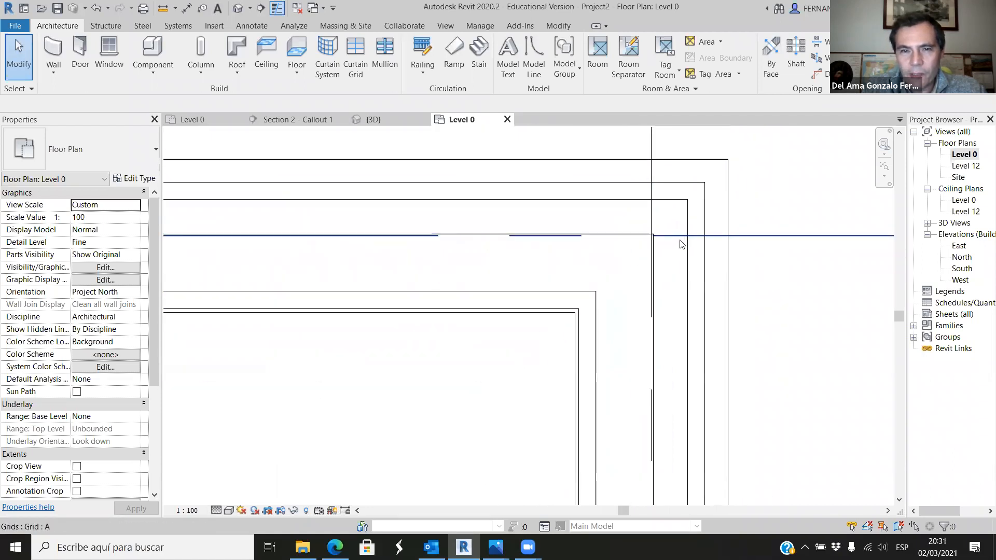
{"action": "scroll", "coordinate": [681, 244], "scroll_direction": "up", "scroll_amount": 2}
{"action": "left_click", "coordinate": [601, 278]}
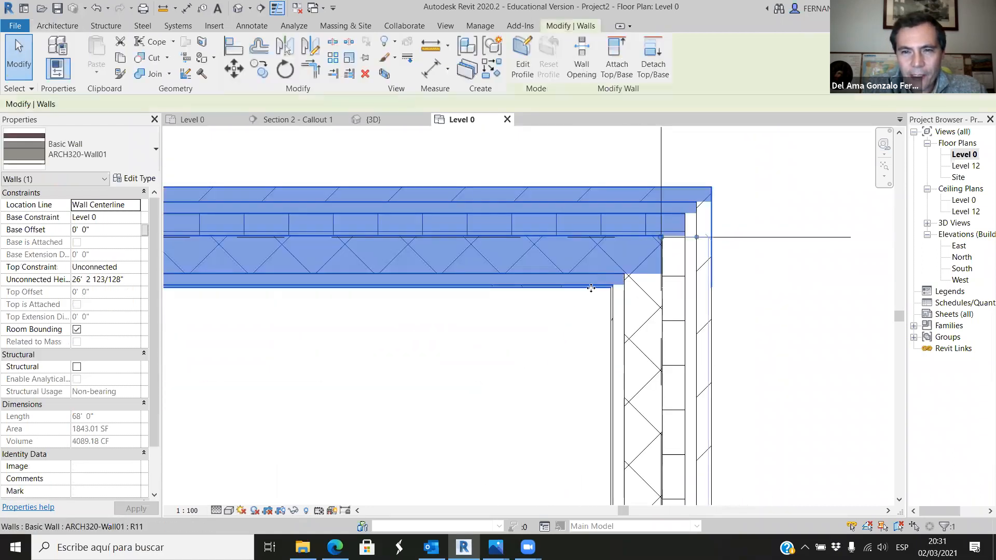
{"action": "left_click", "coordinate": [556, 340]}
{"action": "scroll", "coordinate": [581, 258], "scroll_direction": "up", "scroll_amount": 2}
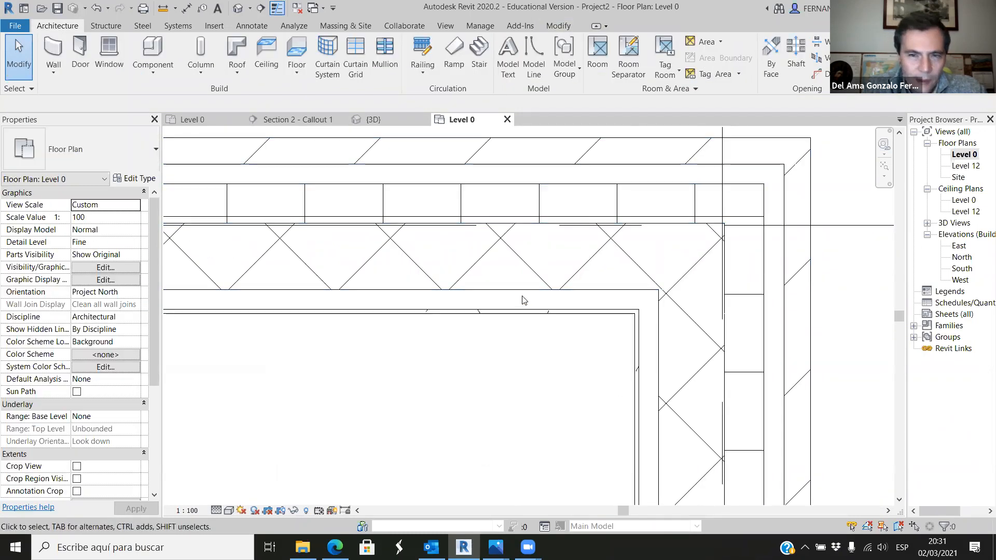
Move the wall along grid A so the centreline of its cross-hatched layer lies on gridline A.
{"action": "left_click", "coordinate": [485, 308]}
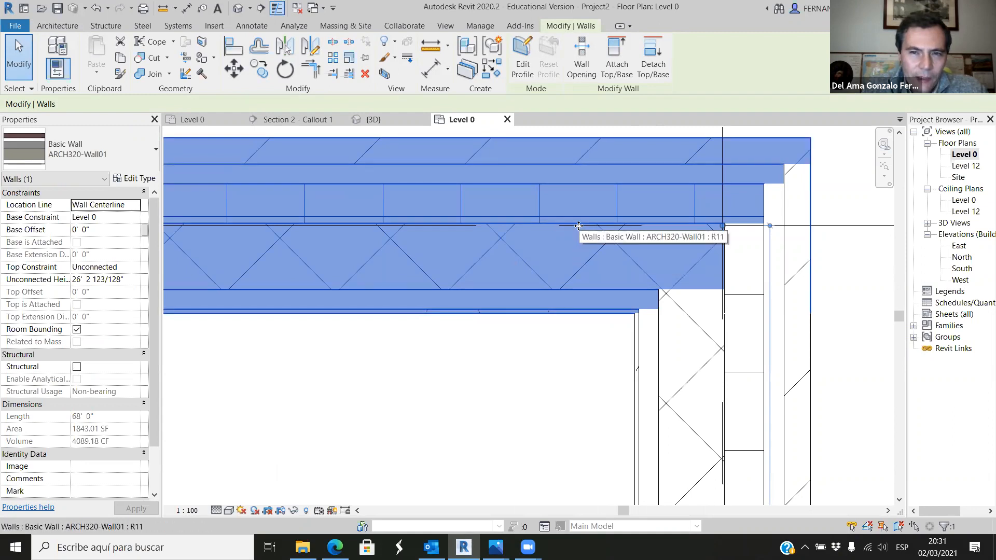
{"action": "key", "text": "m"}
{"action": "key", "text": "v"}
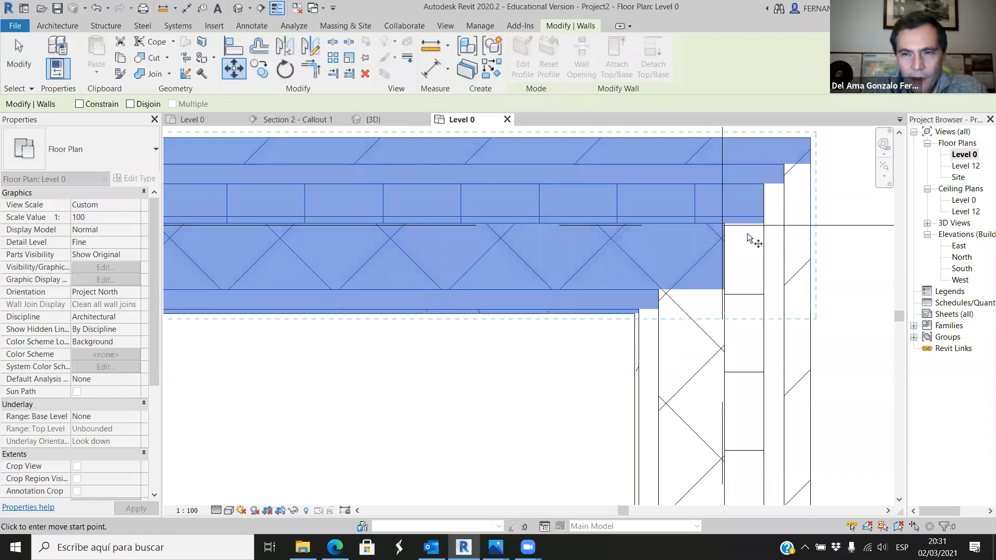
{"action": "scroll", "coordinate": [718, 254], "scroll_direction": "down", "scroll_amount": 2}
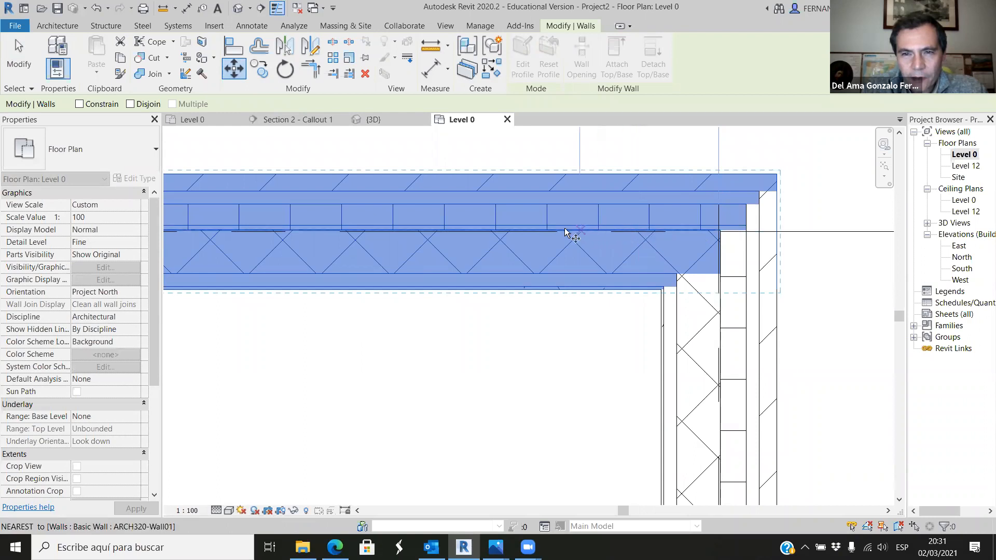
{"action": "scroll", "coordinate": [573, 231], "scroll_direction": "up", "scroll_amount": 2}
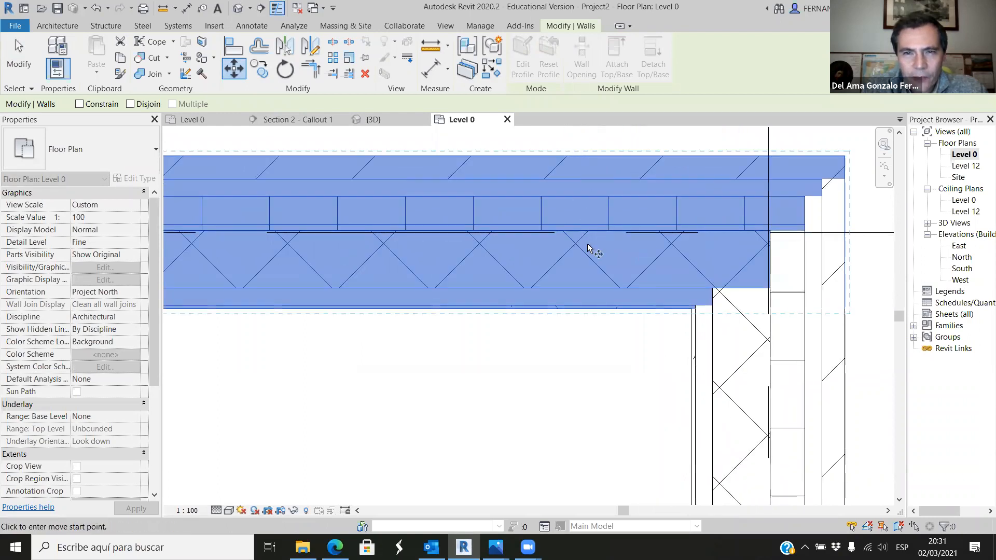
{"action": "scroll", "coordinate": [587, 244], "scroll_direction": "down", "scroll_amount": 1}
{"action": "scroll", "coordinate": [585, 170], "scroll_direction": "up", "scroll_amount": 2}
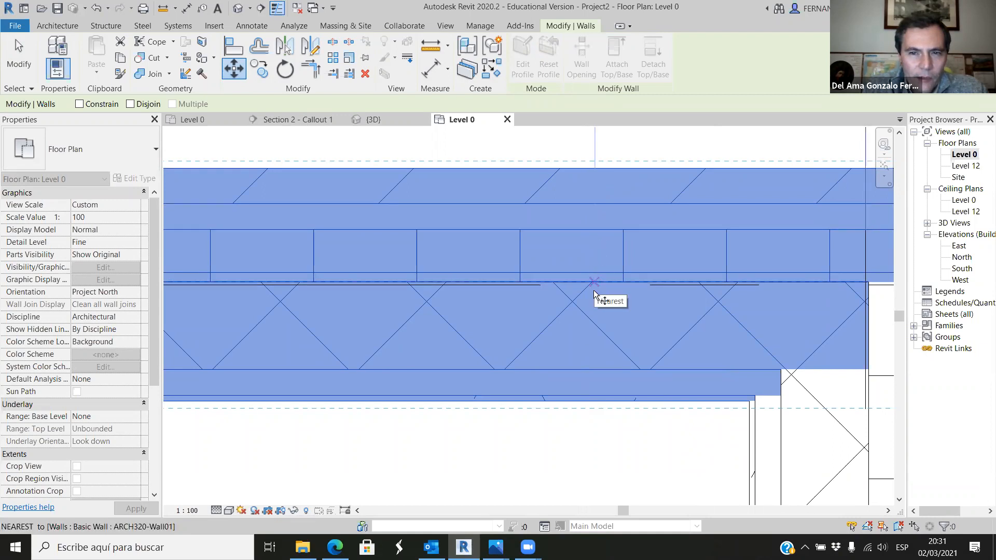
{"action": "scroll", "coordinate": [591, 314], "scroll_direction": "down", "scroll_amount": 4}
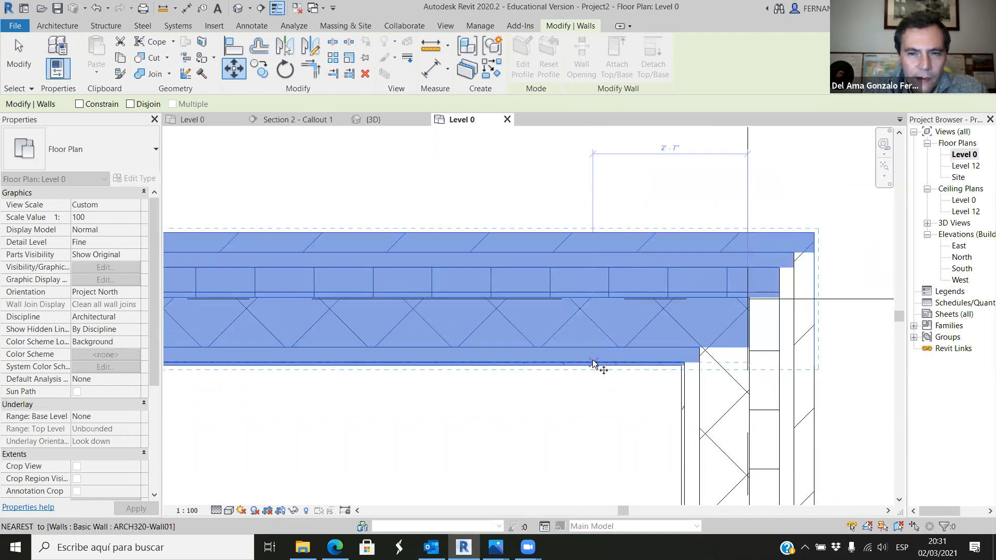
{"action": "scroll", "coordinate": [592, 360], "scroll_direction": "up", "scroll_amount": 3}
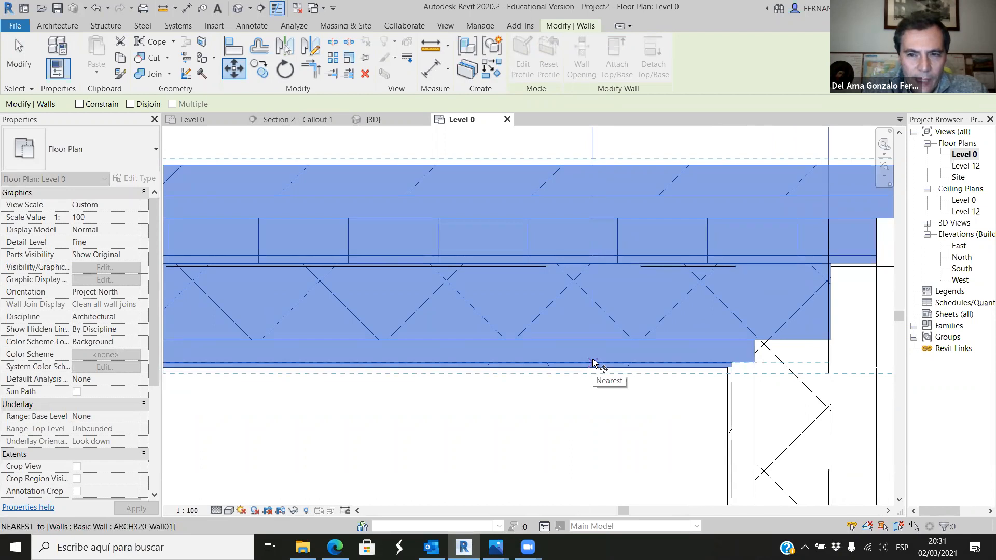
{"action": "scroll", "coordinate": [594, 364], "scroll_direction": "up", "scroll_amount": 3}
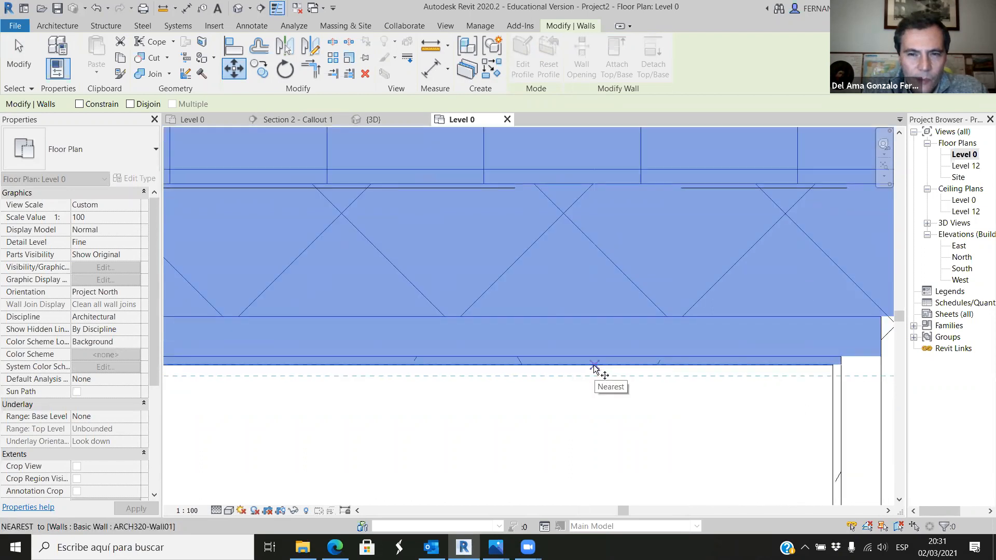
{"action": "scroll", "coordinate": [587, 353], "scroll_direction": "down", "scroll_amount": 3}
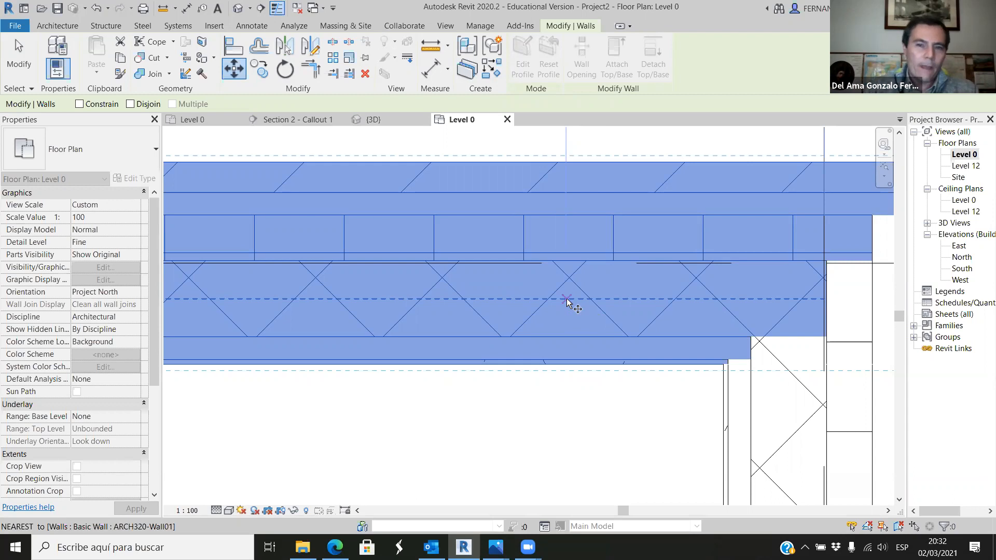
{"action": "left_click", "coordinate": [496, 298]}
{"action": "left_click", "coordinate": [493, 265]}
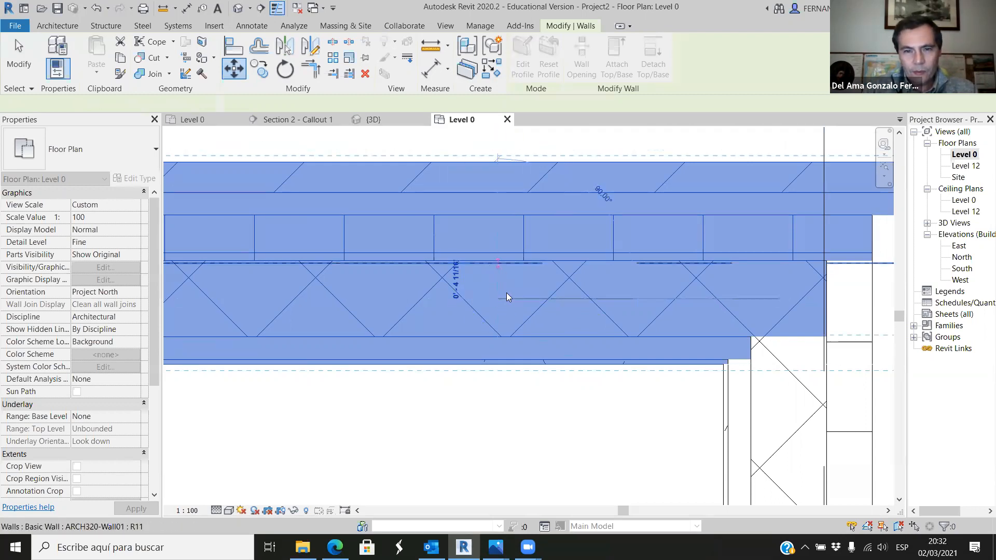
{"action": "scroll", "coordinate": [519, 244], "scroll_direction": "down", "scroll_amount": 4}
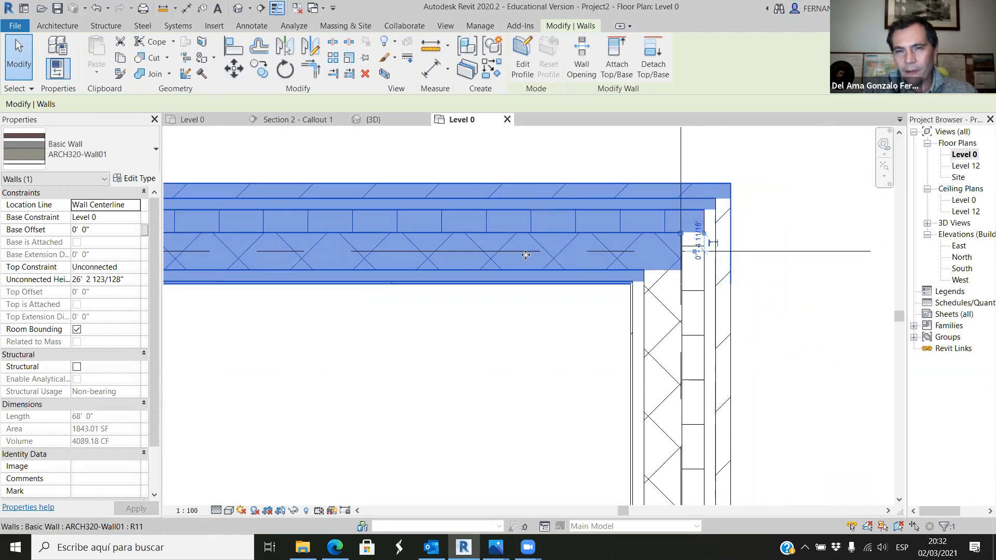
{"action": "scroll", "coordinate": [565, 236], "scroll_direction": "down", "scroll_amount": 2}
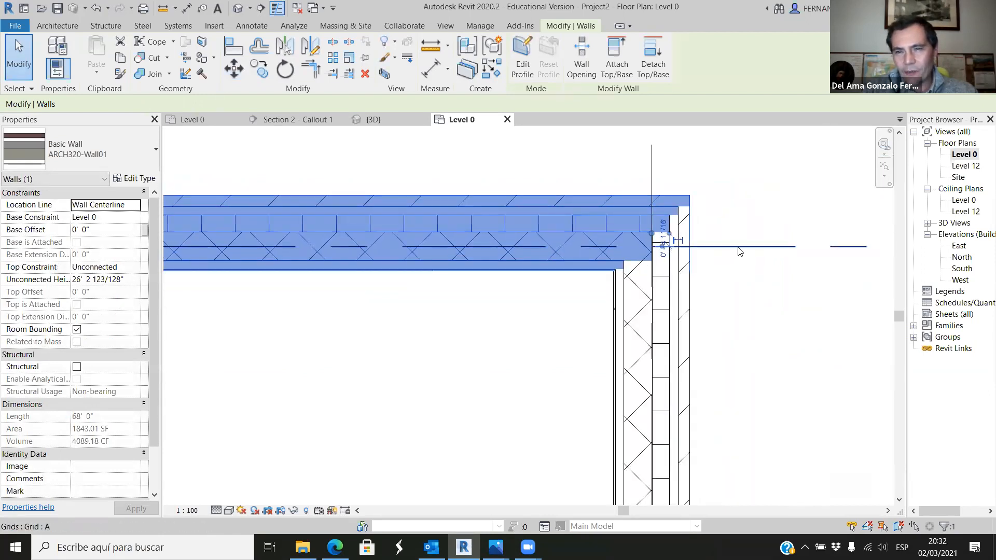
{"action": "scroll", "coordinate": [591, 247], "scroll_direction": "up", "scroll_amount": 2}
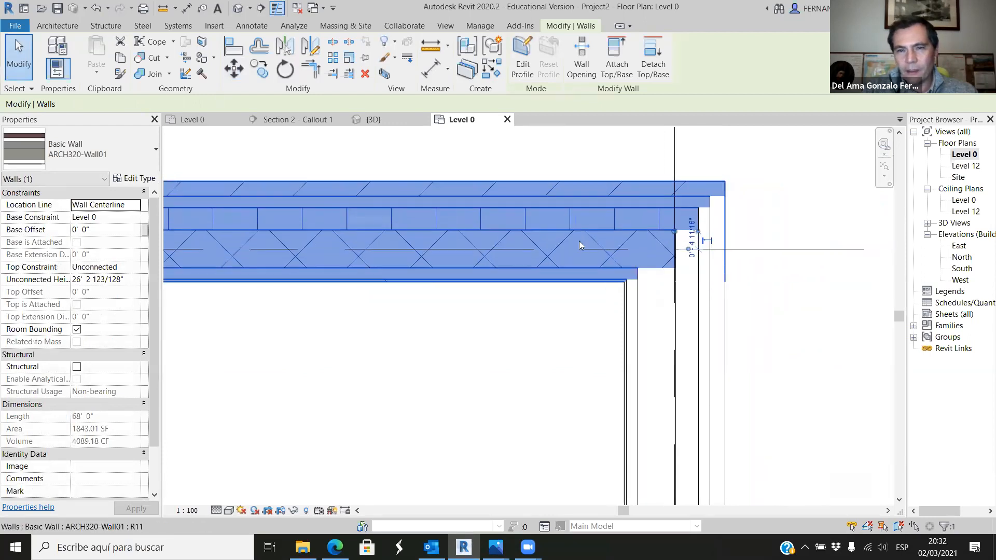
{"action": "scroll", "coordinate": [610, 252], "scroll_direction": "up", "scroll_amount": 3}
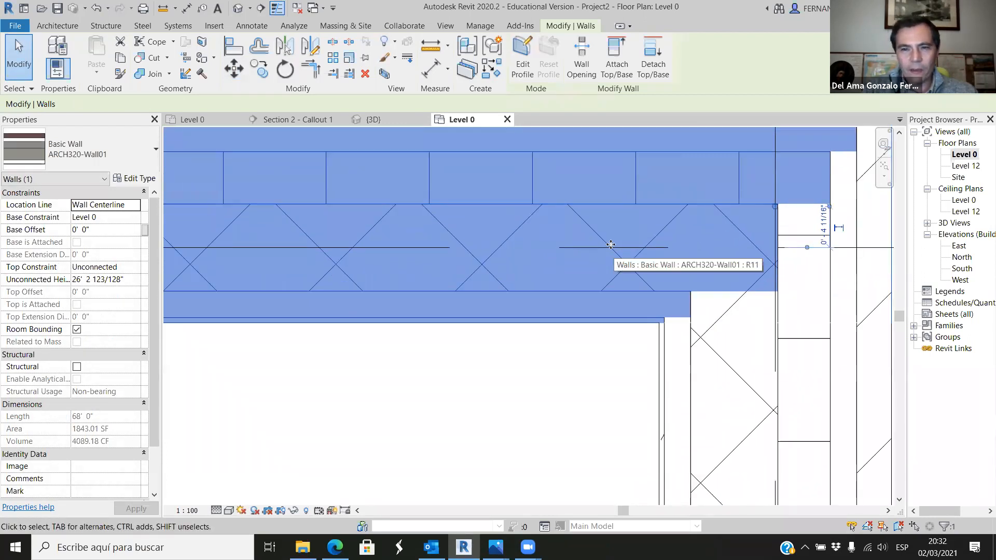
Move the wall along grid 3 so the centreline of its cross-hatched layer lies on gridline 3.
{"action": "scroll", "coordinate": [578, 201], "scroll_direction": "down", "scroll_amount": 3}
{"action": "left_click", "coordinate": [653, 342]}
{"action": "scroll", "coordinate": [662, 328], "scroll_direction": "up", "scroll_amount": 2}
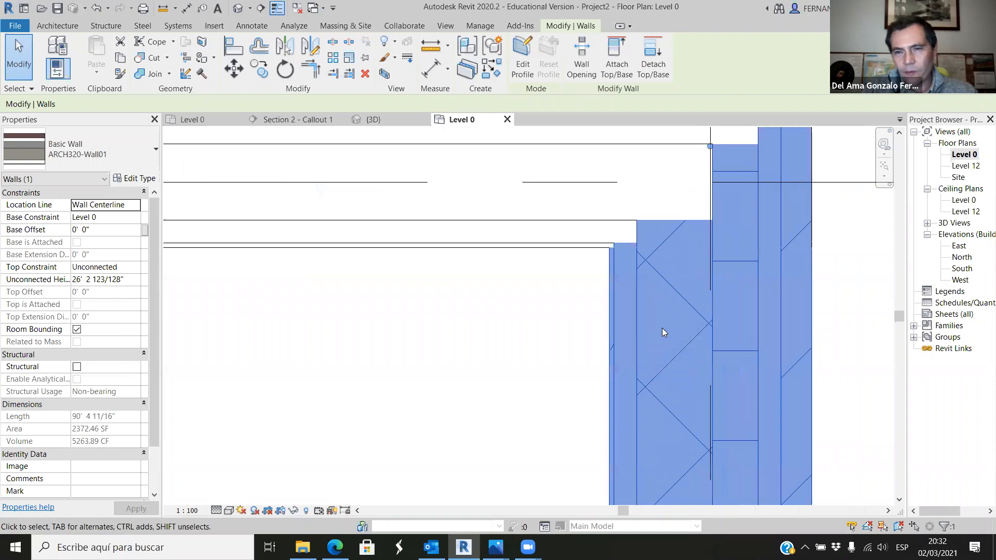
{"action": "left_click", "coordinate": [234, 67]}
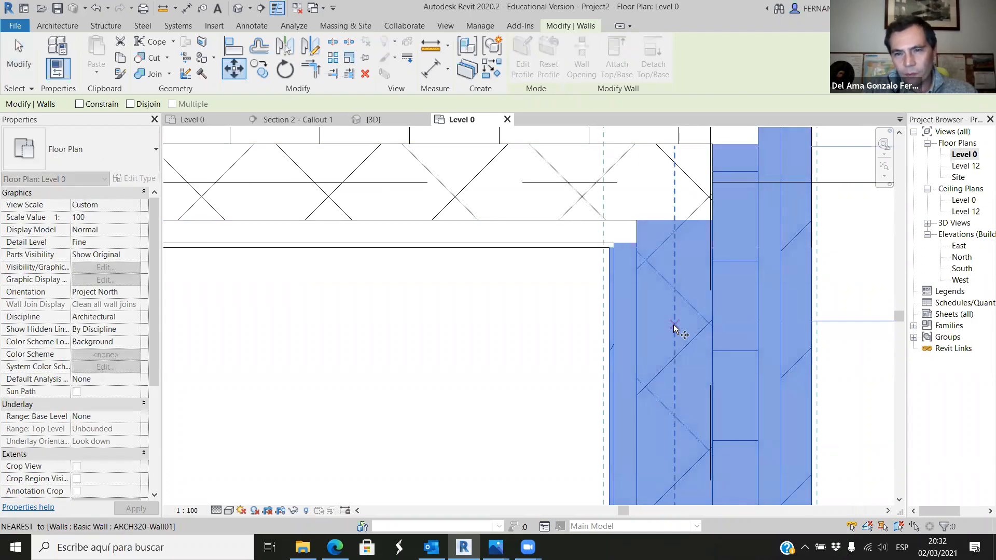
{"action": "left_click", "coordinate": [674, 326]}
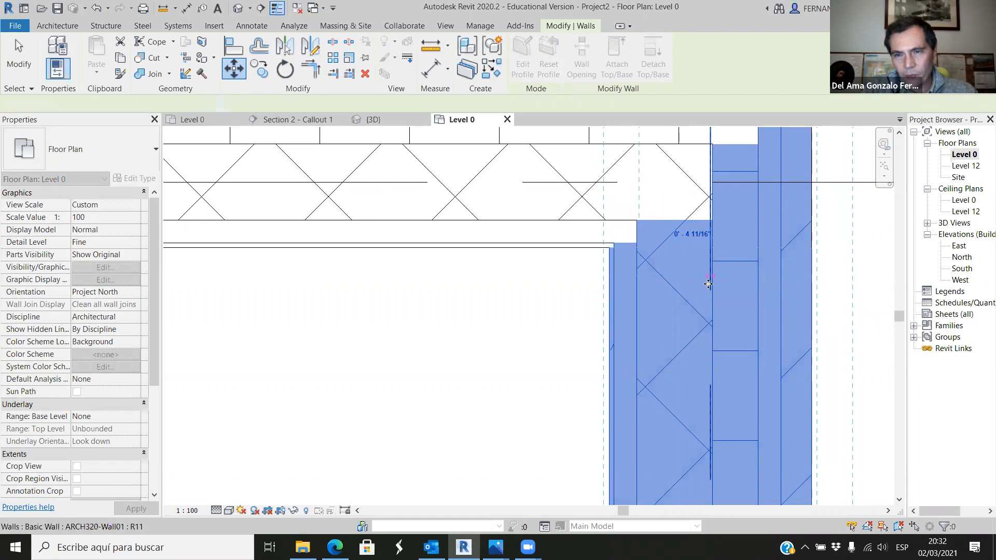
{"action": "left_click", "coordinate": [710, 278]}
{"action": "scroll", "coordinate": [679, 270], "scroll_direction": "down", "scroll_amount": 4}
{"action": "scroll", "coordinate": [651, 349], "scroll_direction": "down", "scroll_amount": 4}
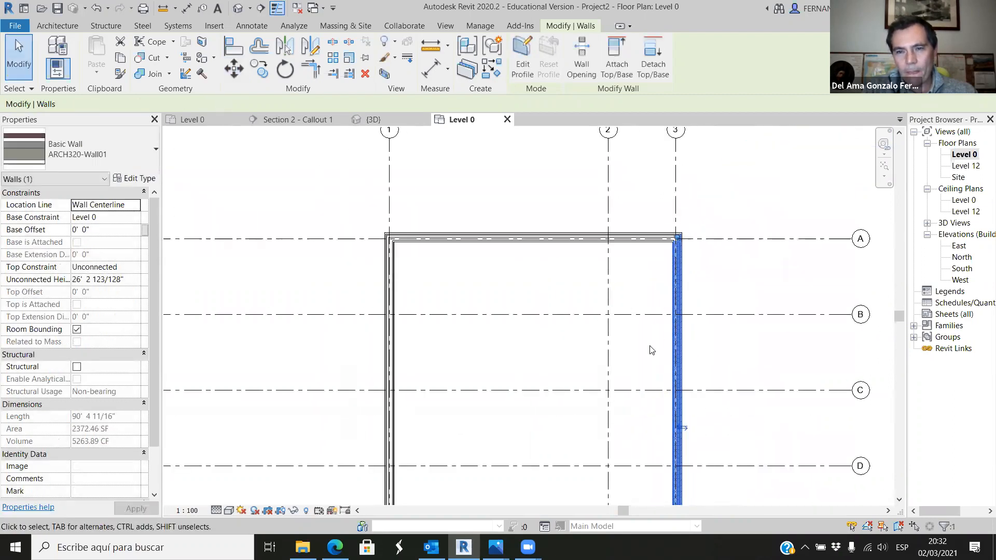
Move the wall along grid F so its cross-hatched layer is centred on gridline F.
{"action": "scroll", "coordinate": [660, 445], "scroll_direction": "up", "scroll_amount": 5}
{"action": "scroll", "coordinate": [696, 402], "scroll_direction": "up", "scroll_amount": 4}
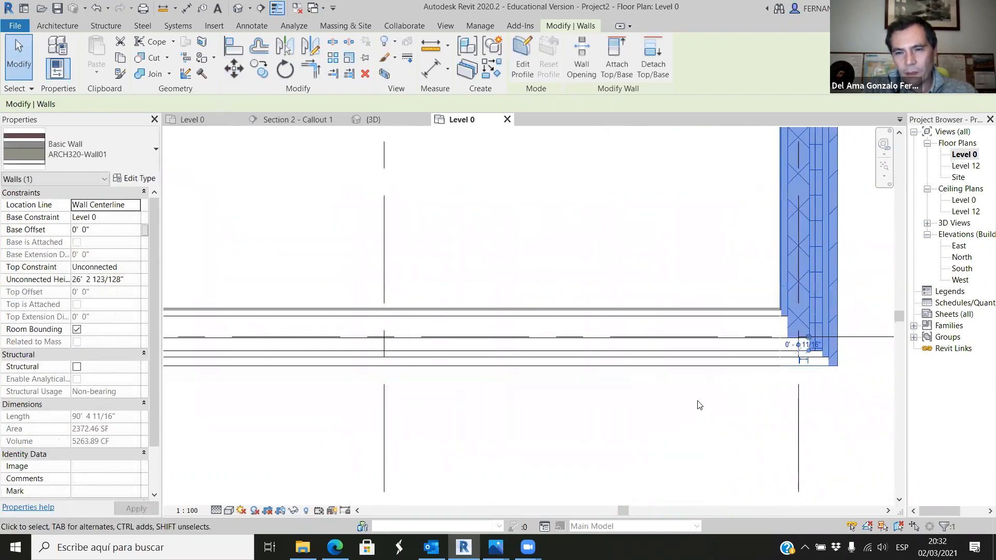
{"action": "left_click", "coordinate": [757, 339]}
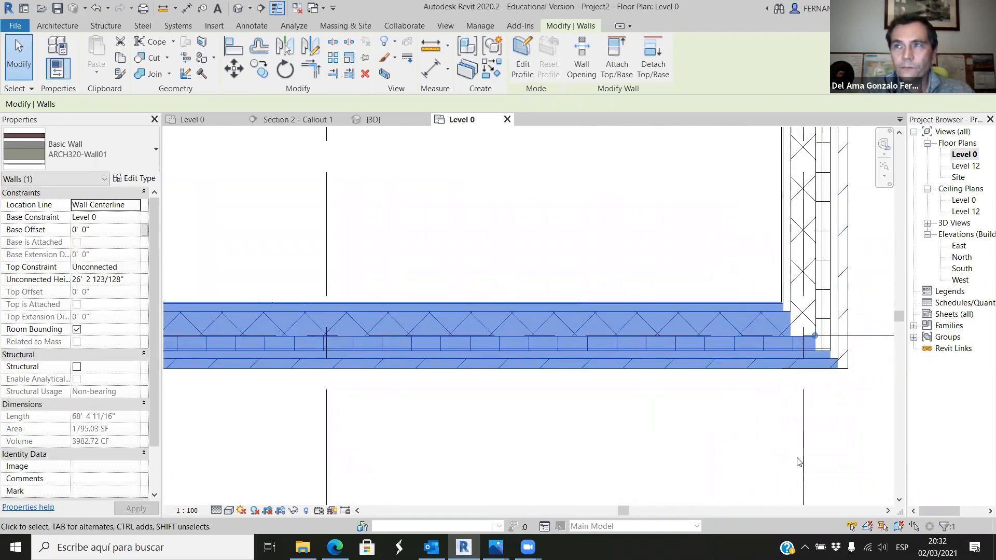
{"action": "key", "text": "m"}
{"action": "key", "text": "v"}
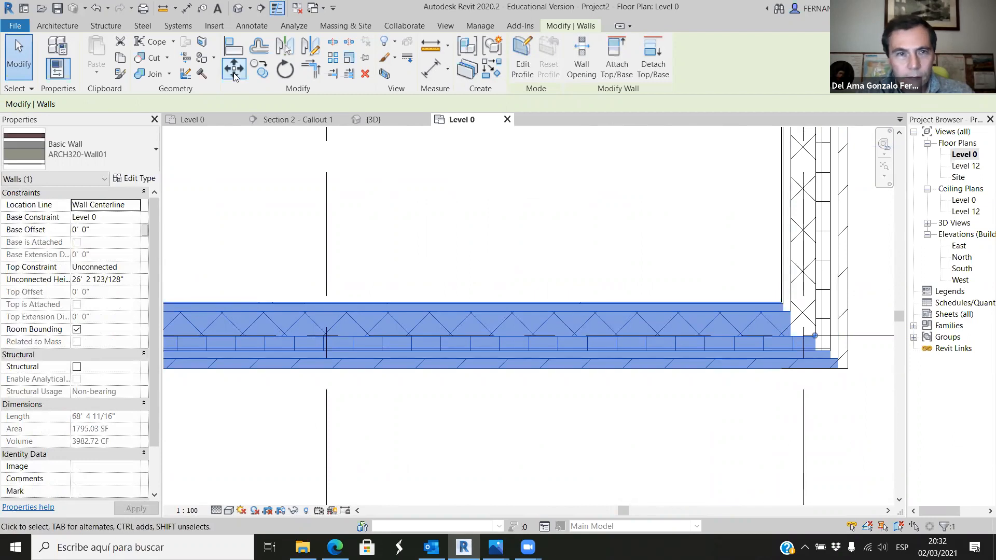
{"action": "scroll", "coordinate": [682, 331], "scroll_direction": "up", "scroll_amount": 2}
{"action": "left_click", "coordinate": [681, 329]}
{"action": "left_click", "coordinate": [680, 347]}
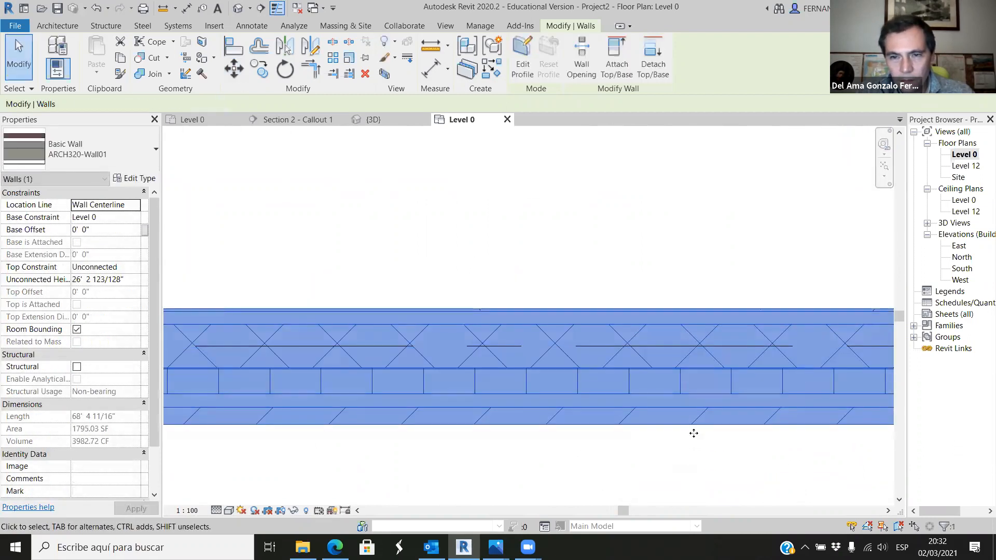
Move the wall along grid 1 so its cross-hatched layer is centred on gridline 1.
{"action": "scroll", "coordinate": [696, 426], "scroll_direction": "down", "scroll_amount": 6}
{"action": "scroll", "coordinate": [363, 350], "scroll_direction": "up", "scroll_amount": 4}
{"action": "left_click", "coordinate": [372, 390]}
{"action": "key", "text": "m"}
{"action": "key", "text": "v"}
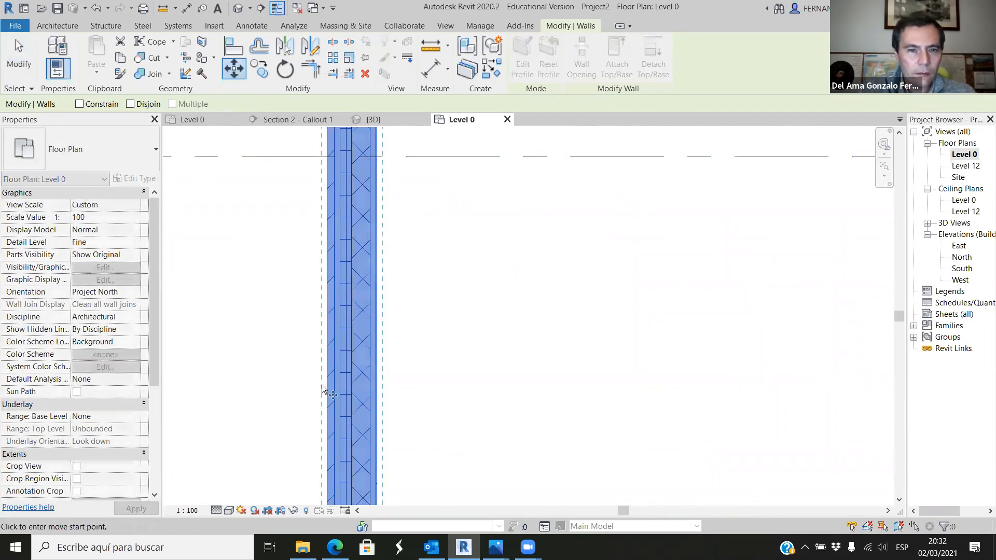
{"action": "scroll", "coordinate": [322, 389], "scroll_direction": "up", "scroll_amount": 2}
{"action": "left_click", "coordinate": [399, 345]}
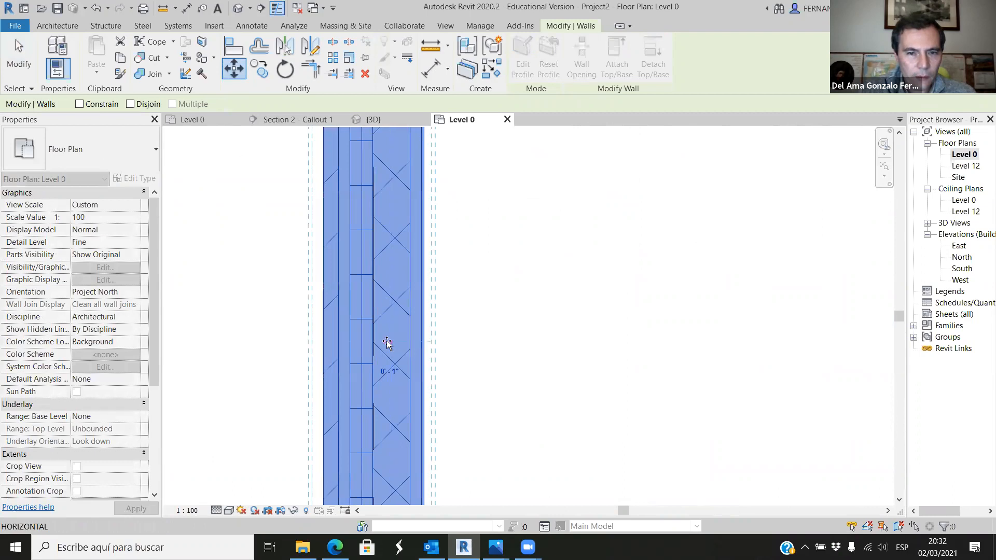
{"action": "scroll", "coordinate": [386, 342], "scroll_direction": "up", "scroll_amount": 6}
{"action": "left_click", "coordinate": [363, 342]}
{"action": "scroll", "coordinate": [379, 391], "scroll_direction": "down", "scroll_amount": 1}
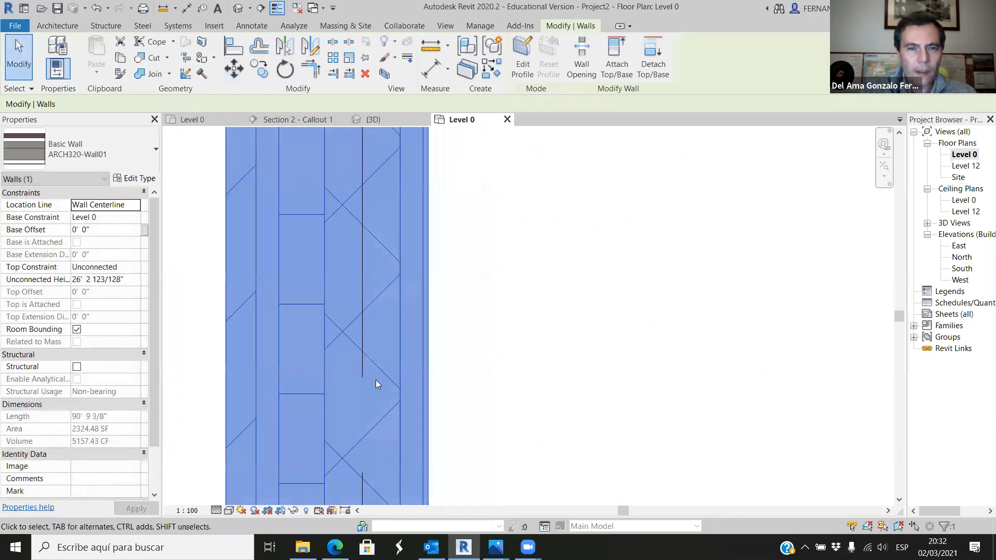
Deselect the wall and examine how the walls' layers join and align with the gridlines at corner A-1.
{"action": "scroll", "coordinate": [376, 380], "scroll_direction": "down", "scroll_amount": 11}
{"action": "left_click", "coordinate": [334, 318]}
{"action": "scroll", "coordinate": [332, 355], "scroll_direction": "down", "scroll_amount": 1}
{"action": "scroll", "coordinate": [360, 190], "scroll_direction": "up", "scroll_amount": 8}
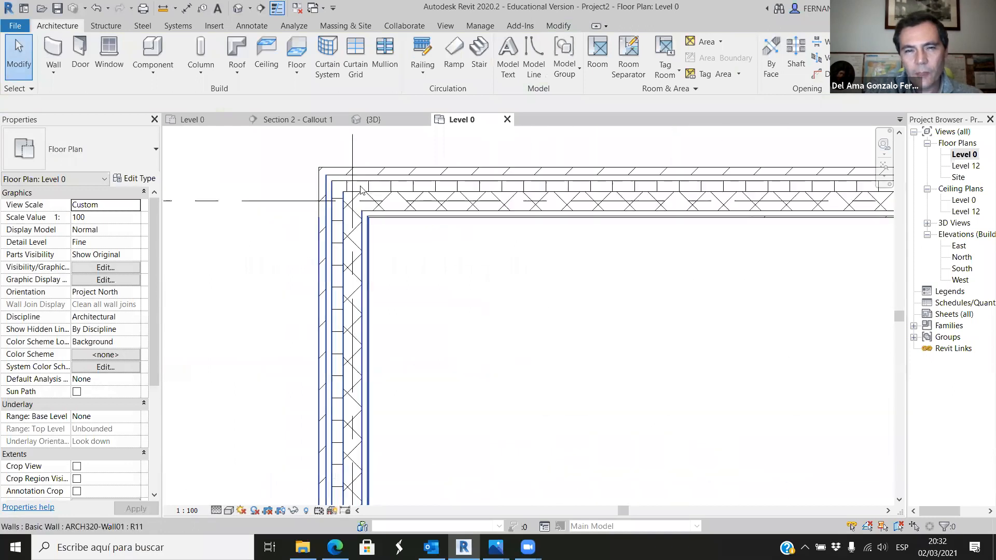
{"action": "scroll", "coordinate": [361, 188], "scroll_direction": "up", "scroll_amount": 2}
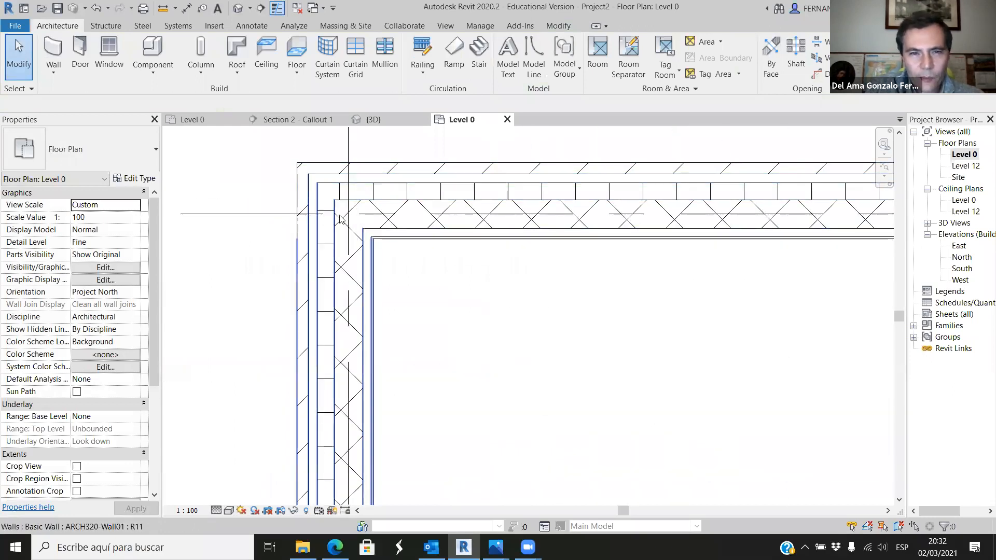
{"action": "scroll", "coordinate": [384, 217], "scroll_direction": "up", "scroll_amount": 1}
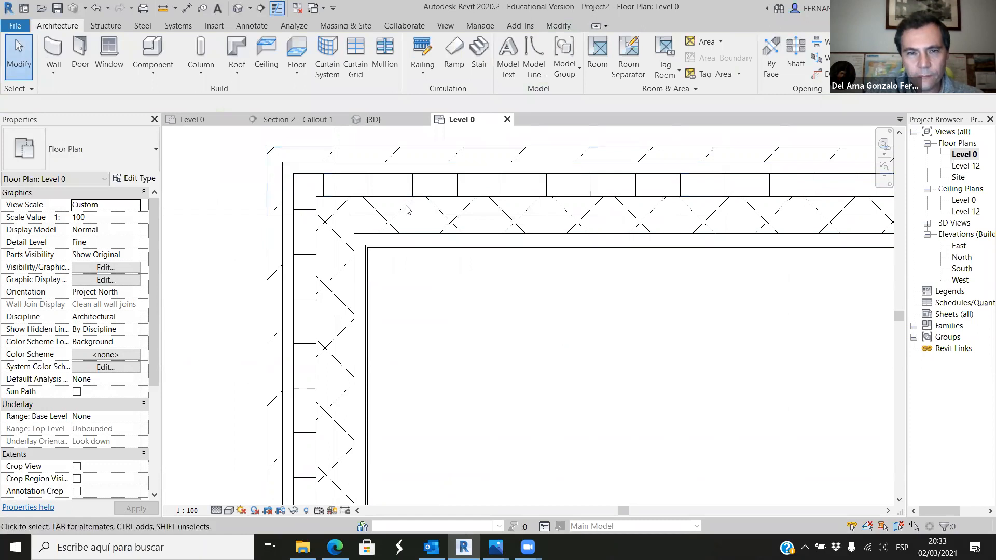
{"action": "scroll", "coordinate": [406, 209], "scroll_direction": "down", "scroll_amount": 5}
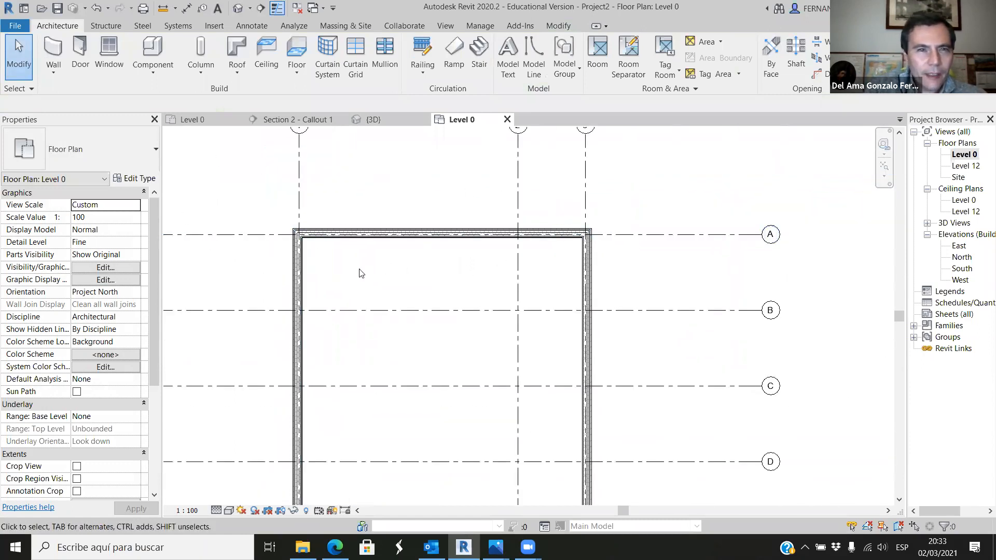
Place a vertical M_W Shapes-Column W250X49.1 structural column at the intersection of grids A and 3.
{"action": "left_click", "coordinate": [115, 26]}
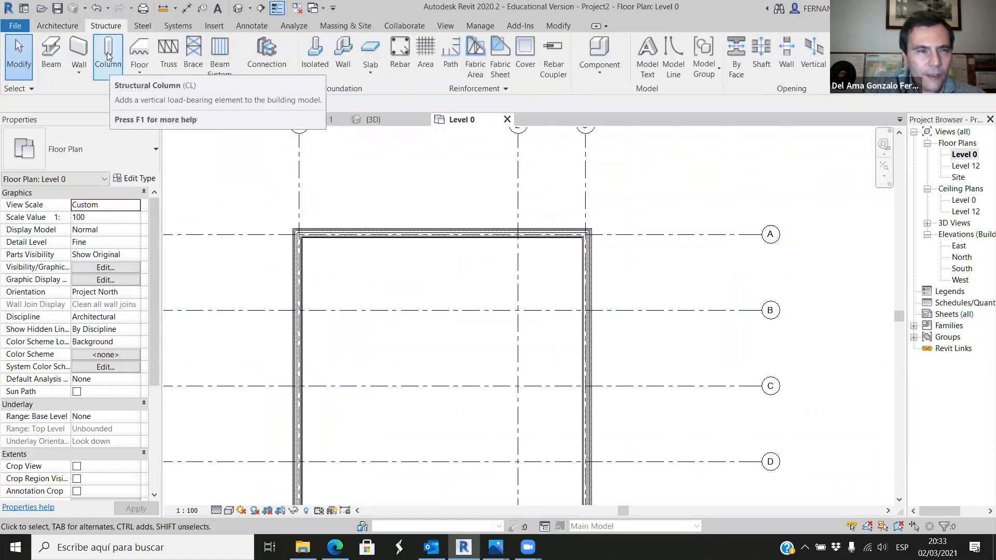
{"action": "left_click", "coordinate": [107, 56]}
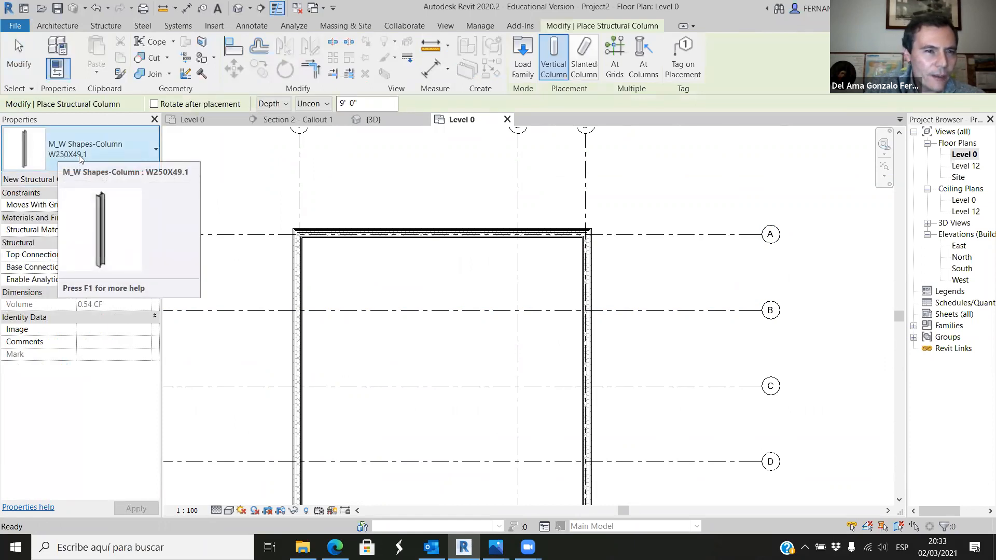
{"action": "scroll", "coordinate": [622, 233], "scroll_direction": "up", "scroll_amount": 4}
{"action": "scroll", "coordinate": [548, 234], "scroll_direction": "up", "scroll_amount": 5}
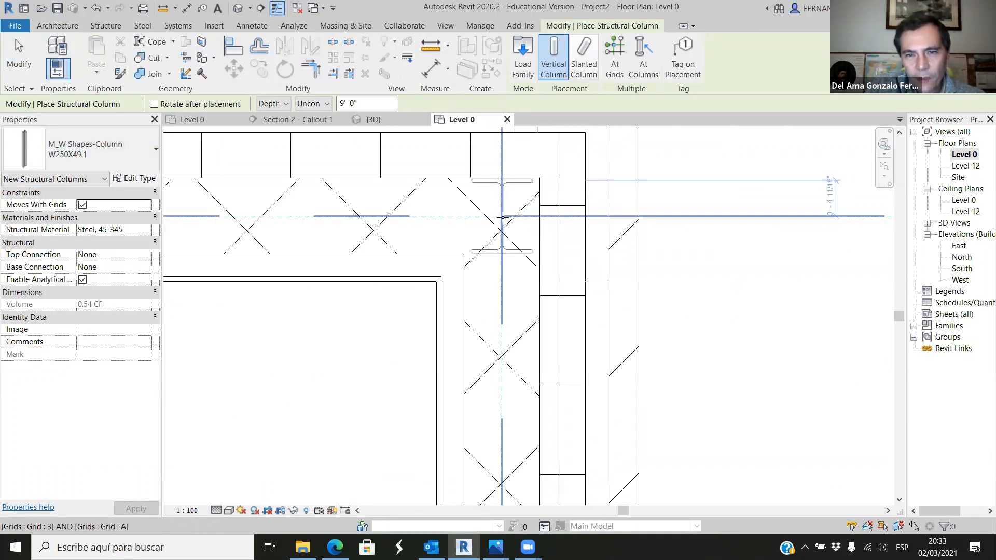
{"action": "scroll", "coordinate": [501, 214], "scroll_direction": "up", "scroll_amount": 5}
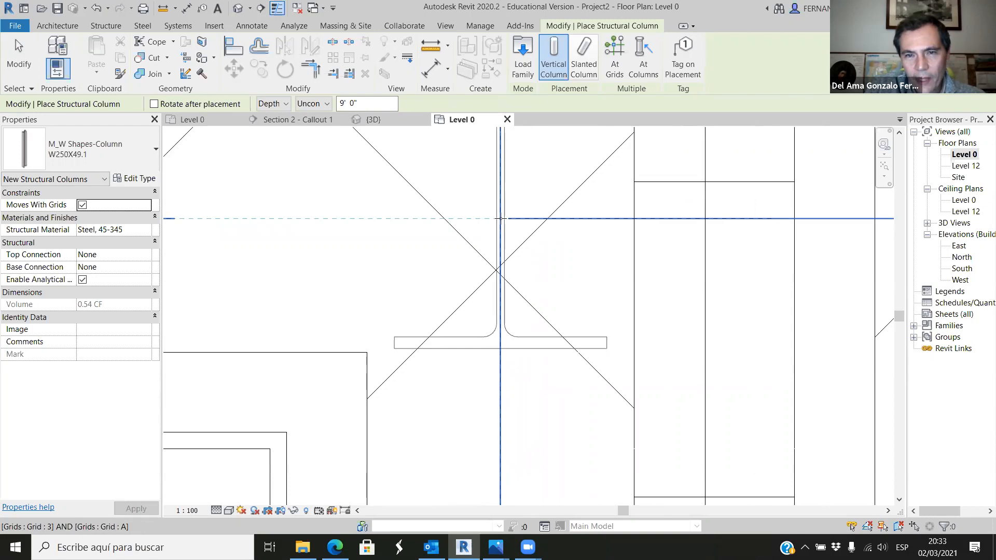
{"action": "left_click", "coordinate": [501, 218]}
{"action": "scroll", "coordinate": [555, 296], "scroll_direction": "down", "scroll_amount": 5}
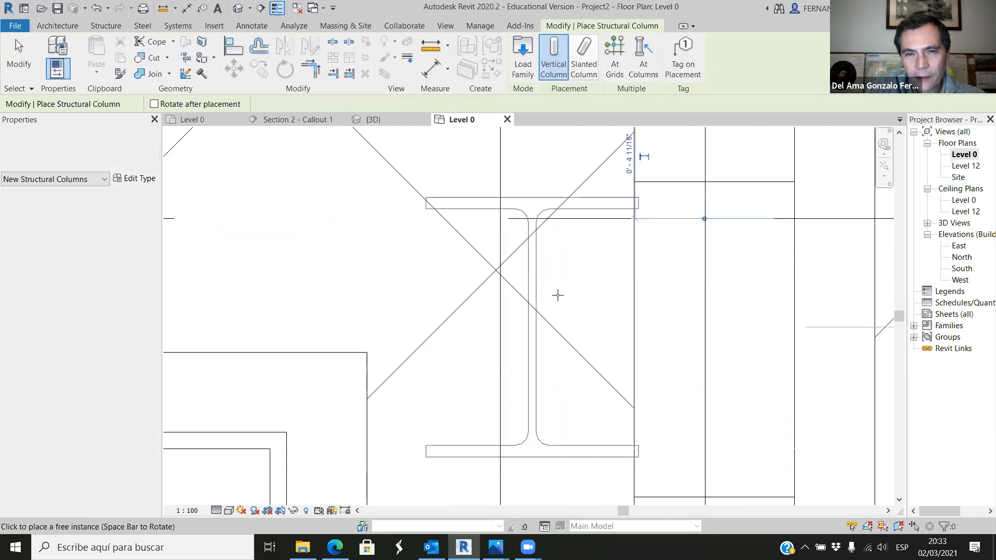
{"action": "scroll", "coordinate": [598, 300], "scroll_direction": "down", "scroll_amount": 2}
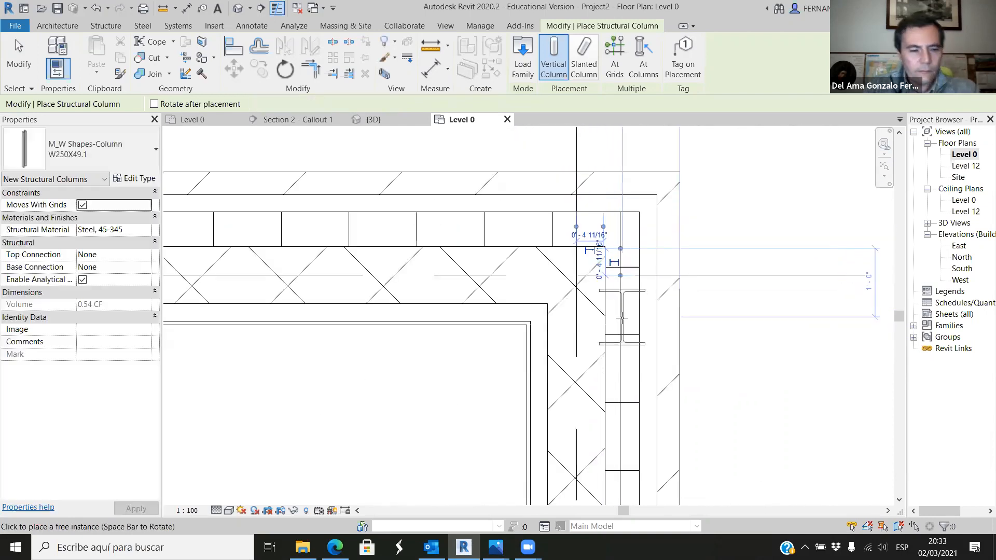
In the 3D view, set the column's top level to Level 12 and its base offset to 0.
{"action": "key", "text": "Escape"}
{"action": "left_click", "coordinate": [374, 119]}
{"action": "scroll", "coordinate": [394, 233], "scroll_direction": "down", "scroll_amount": 4}
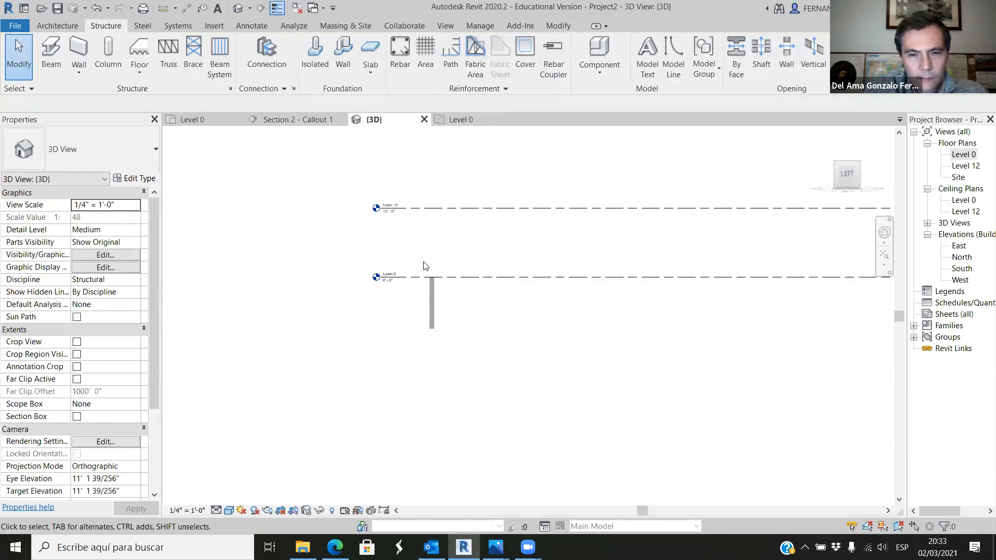
{"action": "left_click", "coordinate": [434, 301]}
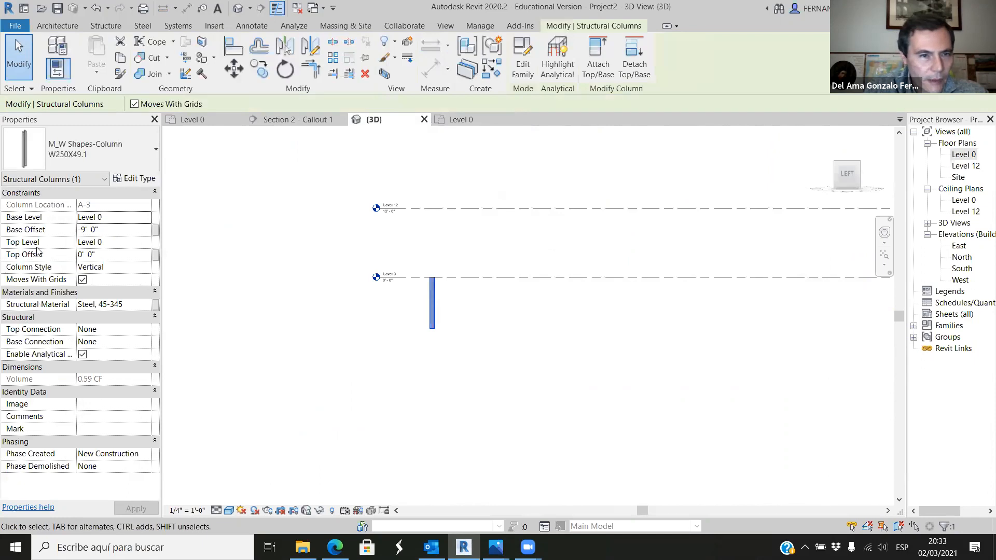
{"action": "left_click", "coordinate": [120, 243]}
{"action": "left_click", "coordinate": [146, 242]}
{"action": "left_click", "coordinate": [116, 262]}
{"action": "left_click", "coordinate": [113, 231]}
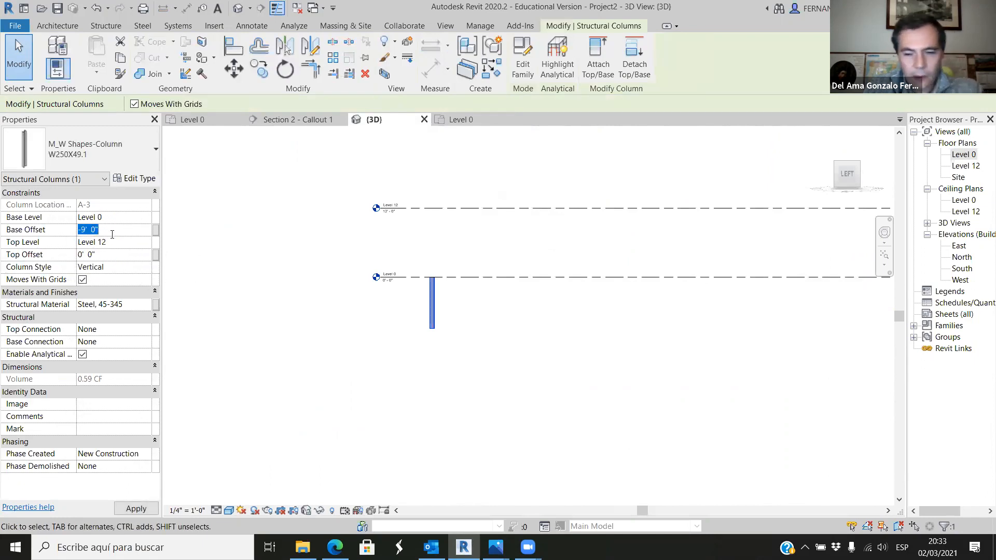
{"action": "type", "text": "0"}
{"action": "left_click", "coordinate": [409, 356]}
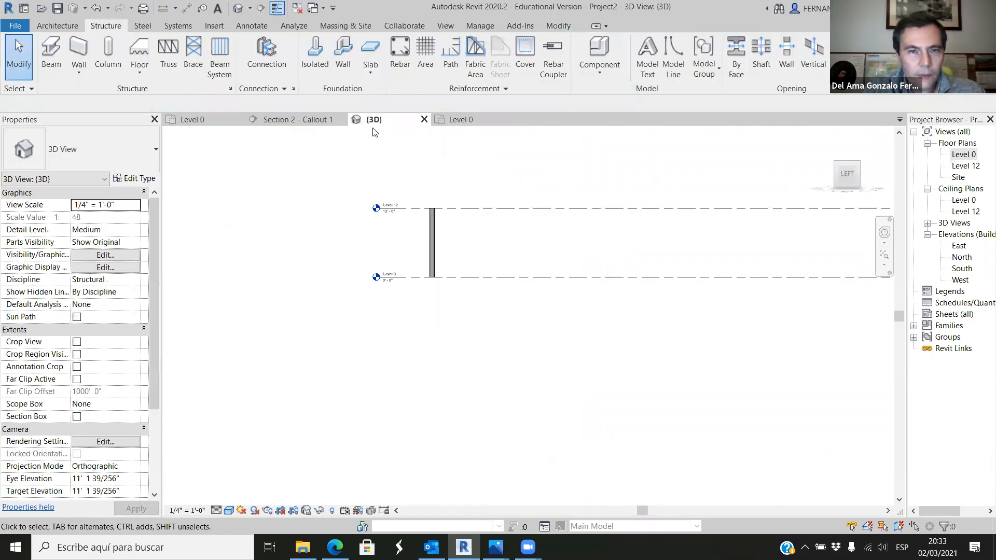
Back in the Level 0 plan, review the column's type parameters for structural analysis and section geometry without changing them.
{"action": "left_click", "coordinate": [460, 120]}
{"action": "scroll", "coordinate": [581, 283], "scroll_direction": "up", "scroll_amount": 3}
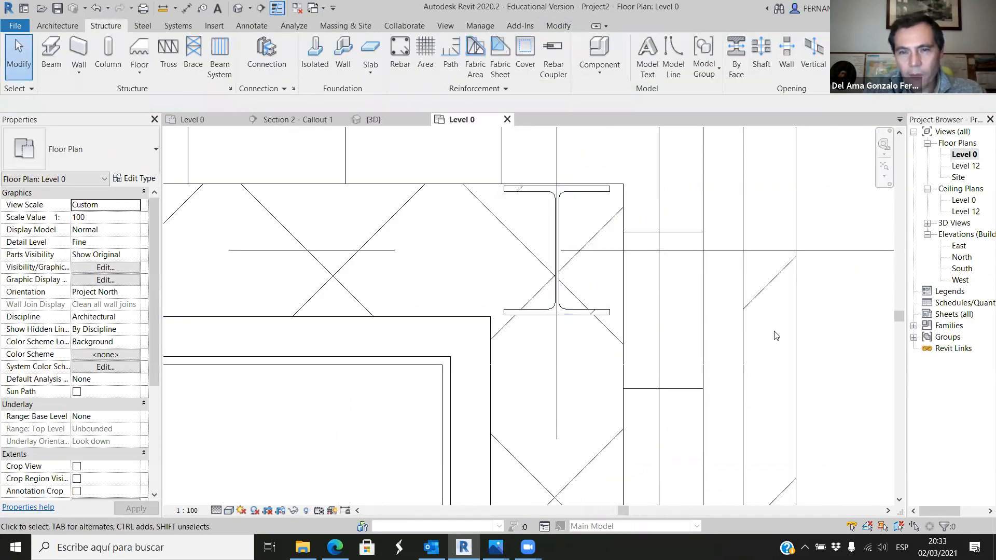
{"action": "scroll", "coordinate": [568, 205], "scroll_direction": "up", "scroll_amount": 3}
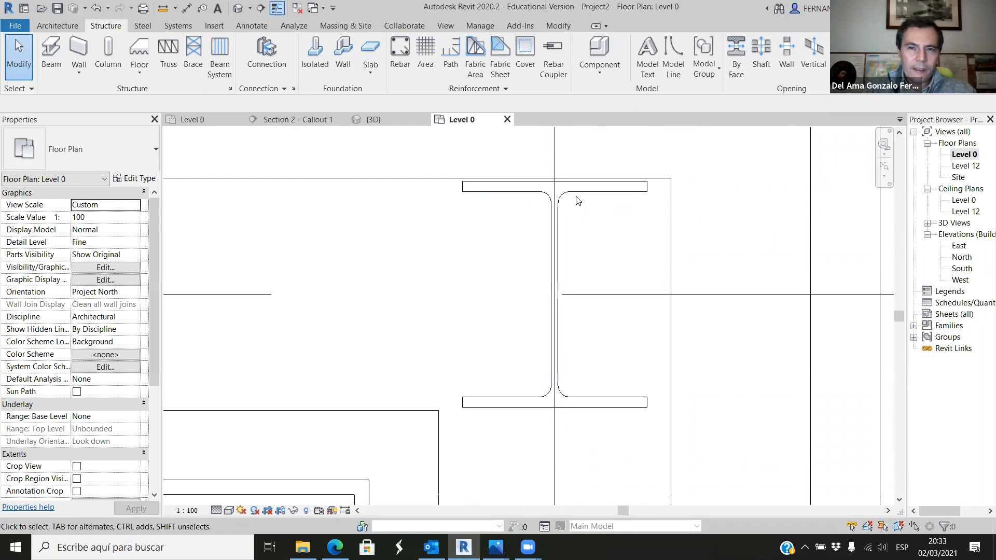
{"action": "left_click", "coordinate": [574, 190]}
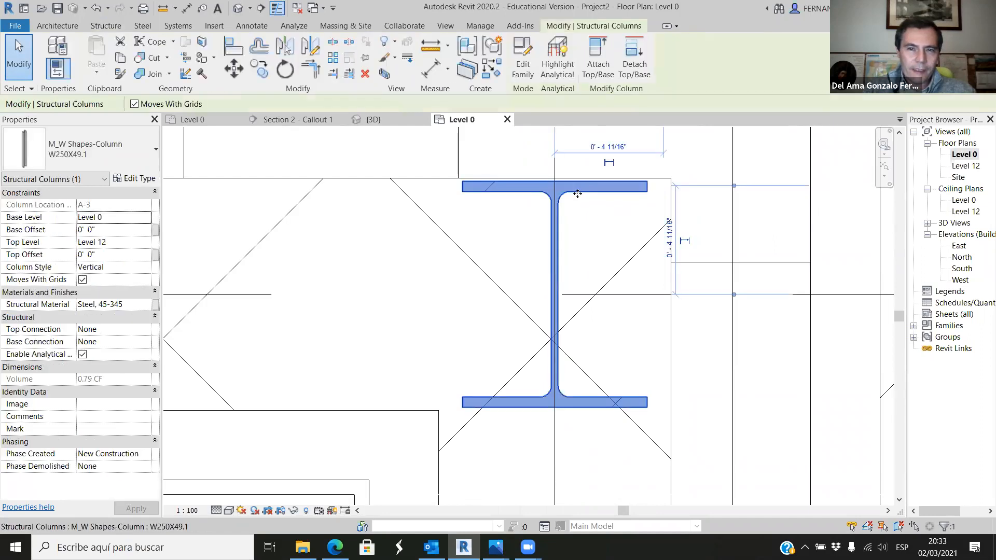
{"action": "left_click", "coordinate": [137, 179]}
{"action": "scroll", "coordinate": [482, 338], "scroll_direction": "down", "scroll_amount": 3}
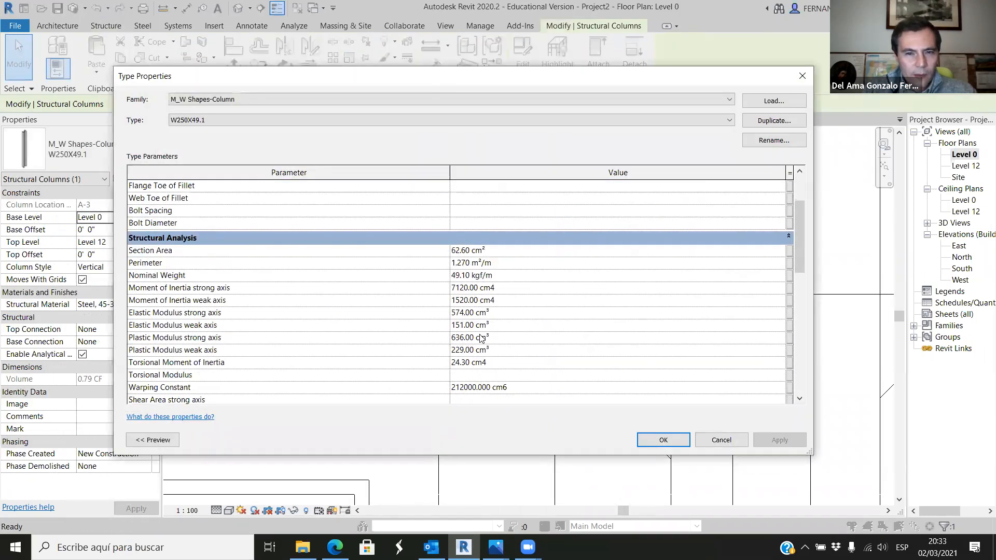
{"action": "scroll", "coordinate": [482, 342], "scroll_direction": "down", "scroll_amount": 5}
{"action": "scroll", "coordinate": [490, 352], "scroll_direction": "up", "scroll_amount": 8}
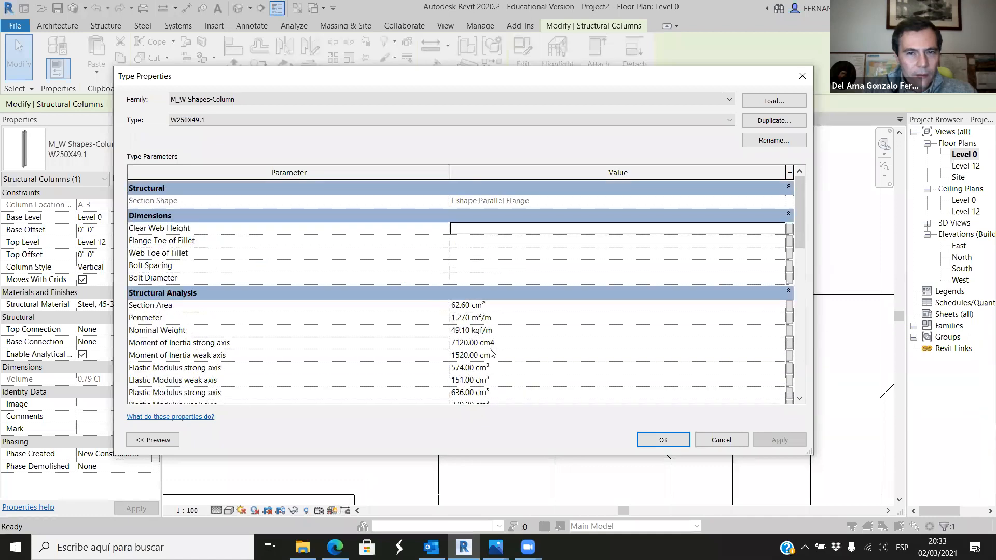
{"action": "scroll", "coordinate": [318, 286], "scroll_direction": "down", "scroll_amount": 5}
{"action": "scroll", "coordinate": [462, 286], "scroll_direction": "up", "scroll_amount": 5}
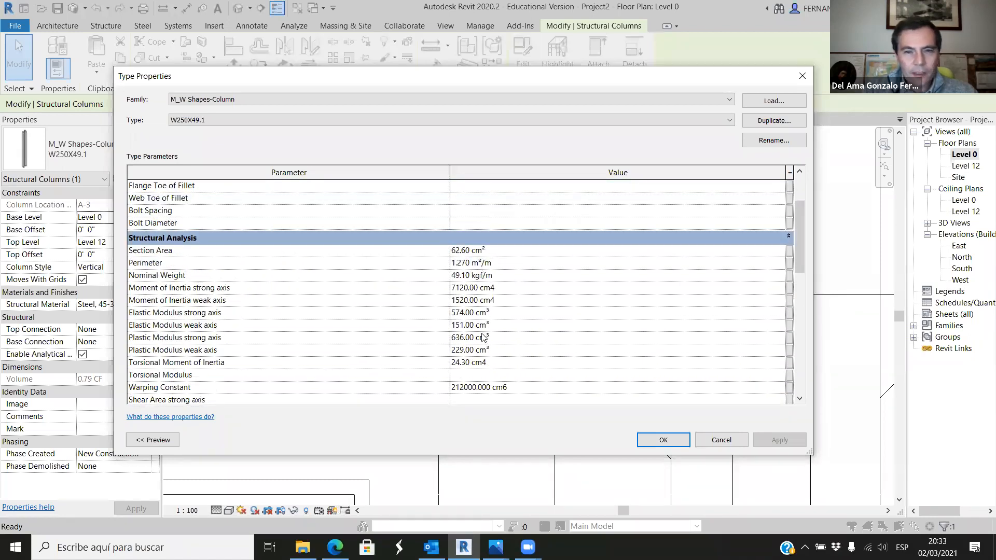
{"action": "scroll", "coordinate": [425, 283], "scroll_direction": "down", "scroll_amount": 6}
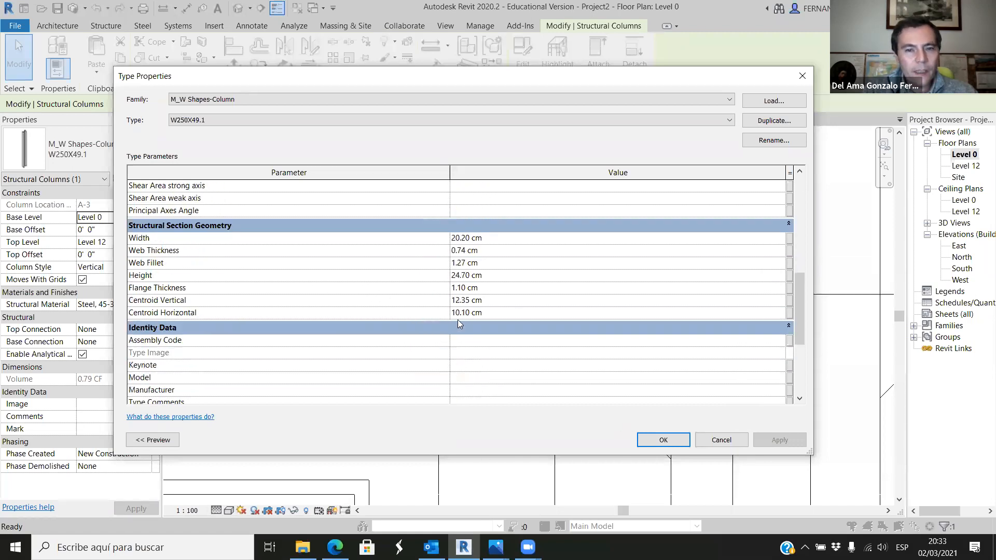
{"action": "scroll", "coordinate": [446, 321], "scroll_direction": "up", "scroll_amount": 2}
{"action": "scroll", "coordinate": [467, 317], "scroll_direction": "up", "scroll_amount": 5}
{"action": "scroll", "coordinate": [483, 306], "scroll_direction": "down", "scroll_amount": 2}
{"action": "scroll", "coordinate": [483, 306], "scroll_direction": "up", "scroll_amount": 1}
{"action": "scroll", "coordinate": [475, 281], "scroll_direction": "down", "scroll_amount": 3}
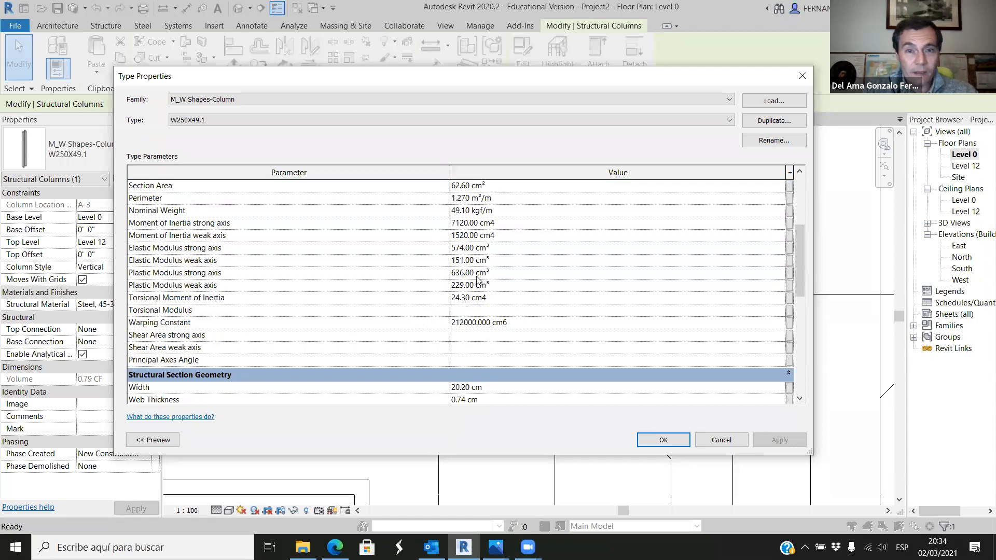
{"action": "scroll", "coordinate": [480, 311], "scroll_direction": "up", "scroll_amount": 2}
{"action": "left_click", "coordinate": [714, 445]}
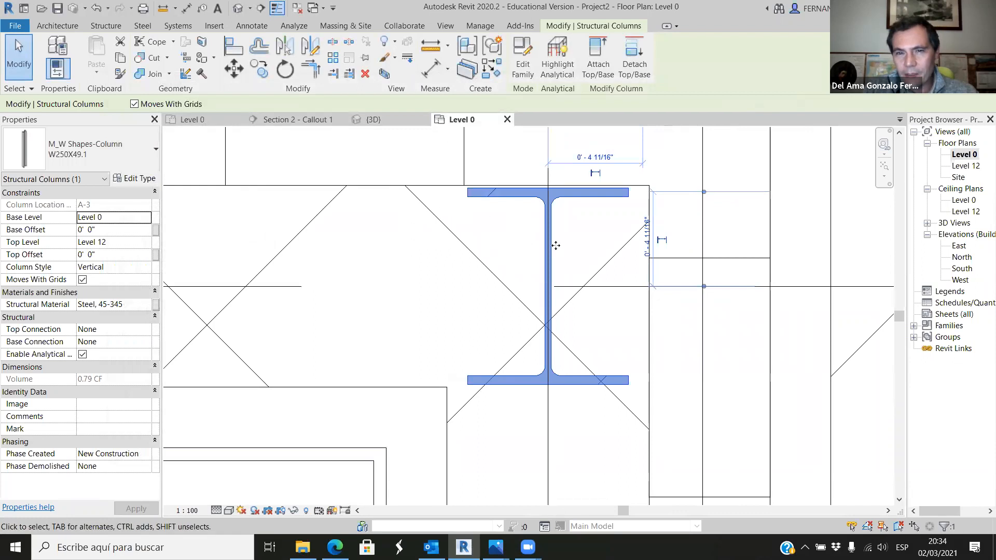
Examine the clearance between the column's flange and the edge of the wall's cross-hatched layer at the corner.
{"action": "scroll", "coordinate": [545, 192], "scroll_direction": "up", "scroll_amount": 6}
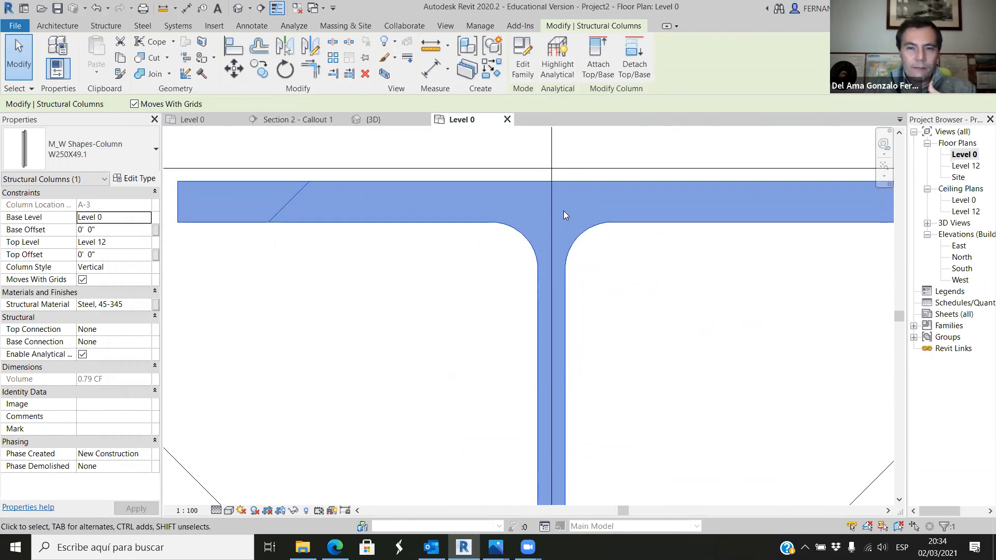
{"action": "scroll", "coordinate": [557, 214], "scroll_direction": "down", "scroll_amount": 4}
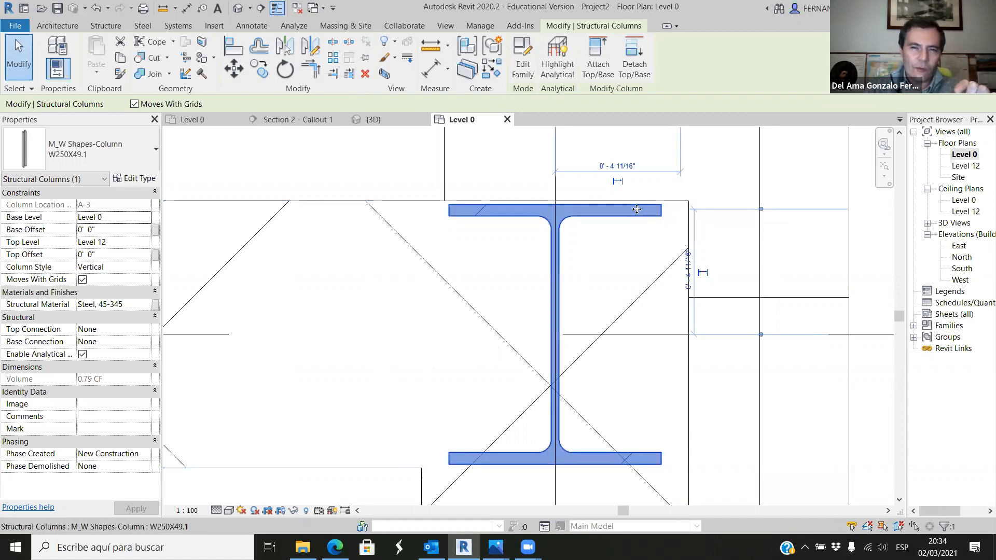
{"action": "scroll", "coordinate": [639, 202], "scroll_direction": "up", "scroll_amount": 3}
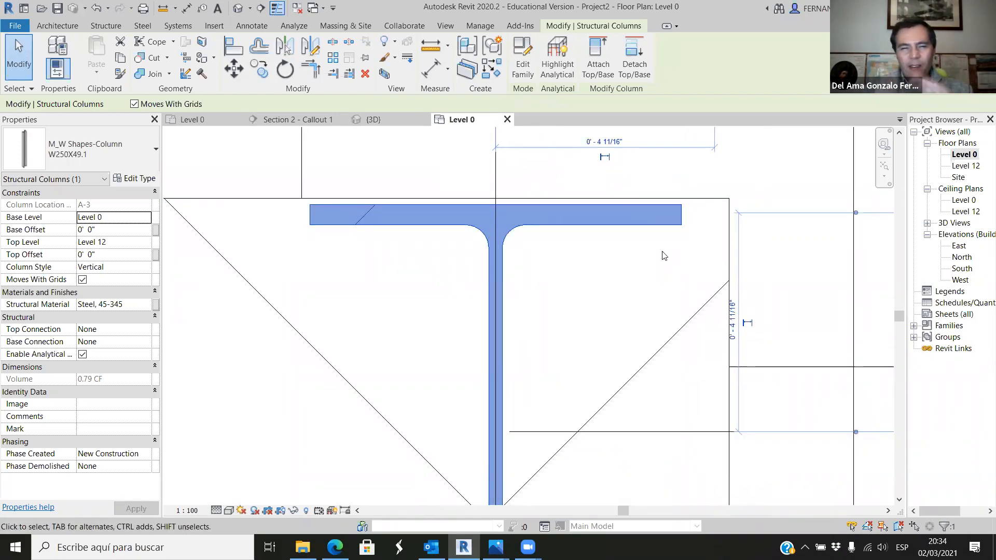
{"action": "scroll", "coordinate": [663, 208], "scroll_direction": "up", "scroll_amount": 2}
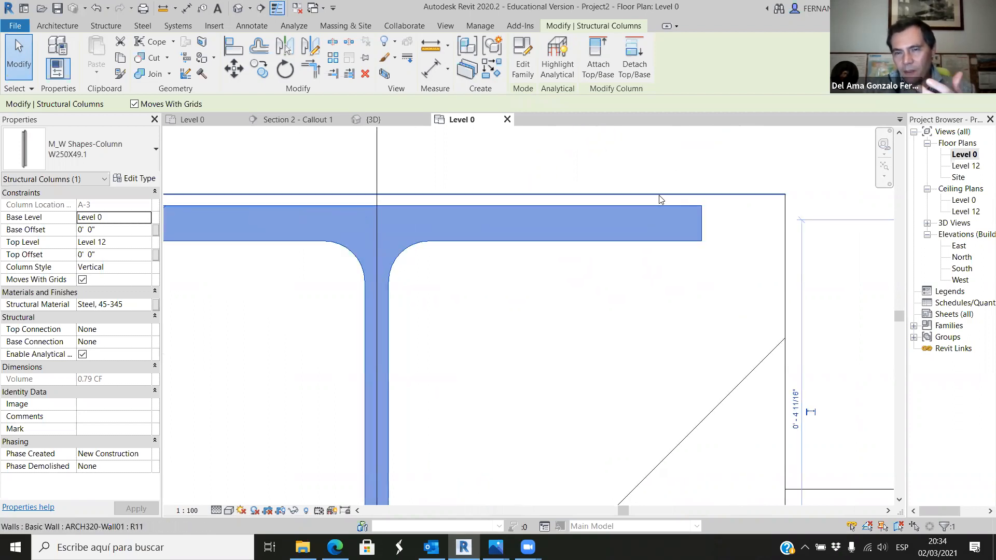
{"action": "scroll", "coordinate": [654, 199], "scroll_direction": "up", "scroll_amount": 1}
{"action": "scroll", "coordinate": [646, 197], "scroll_direction": "down", "scroll_amount": 1}
{"action": "scroll", "coordinate": [643, 198], "scroll_direction": "up", "scroll_amount": 1}
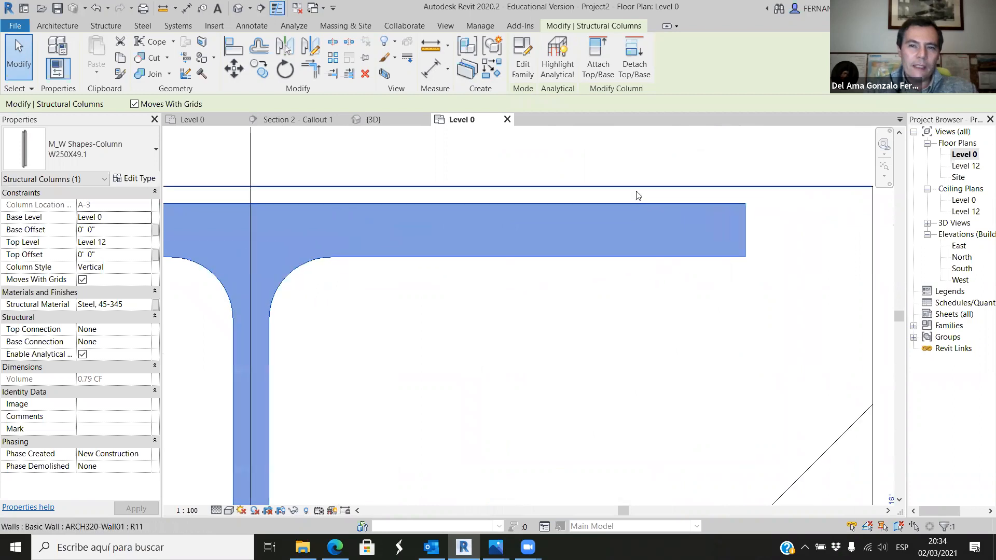
{"action": "scroll", "coordinate": [638, 196], "scroll_direction": "down", "scroll_amount": 4}
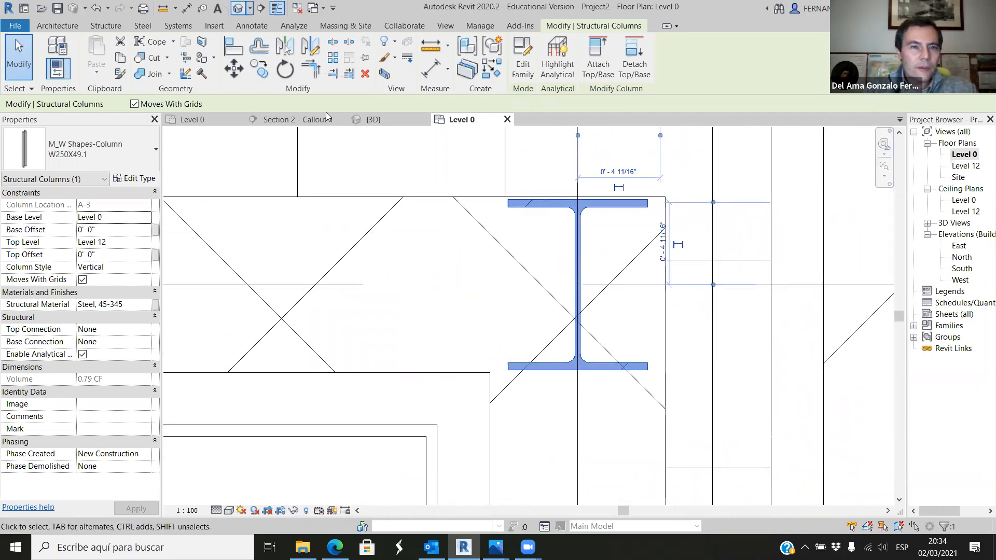
Start the Aligned dimension tool and turn off Thin Lines to show the plan's real line weights around the column.
{"action": "left_click", "coordinate": [251, 25]}
{"action": "left_click", "coordinate": [54, 52]}
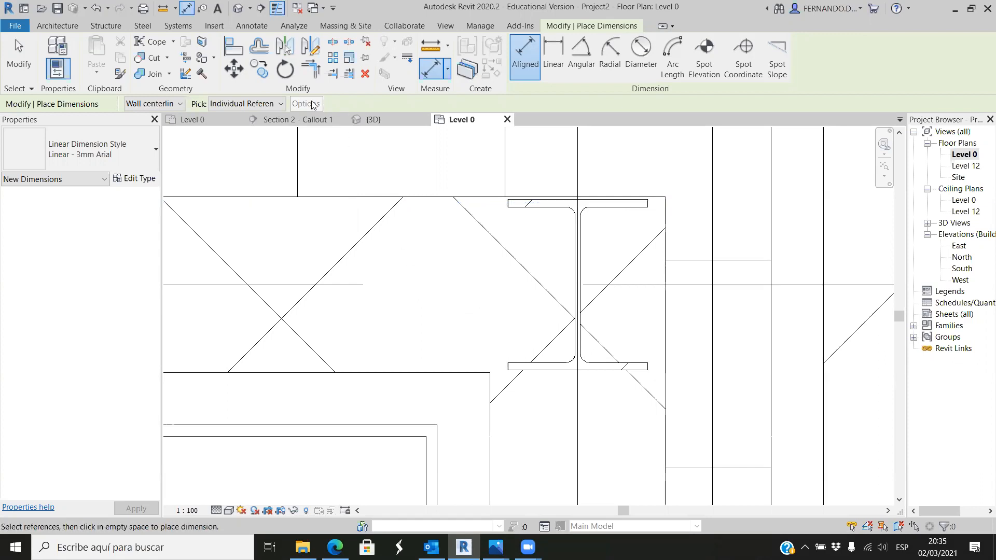
{"action": "left_click", "coordinate": [277, 8]}
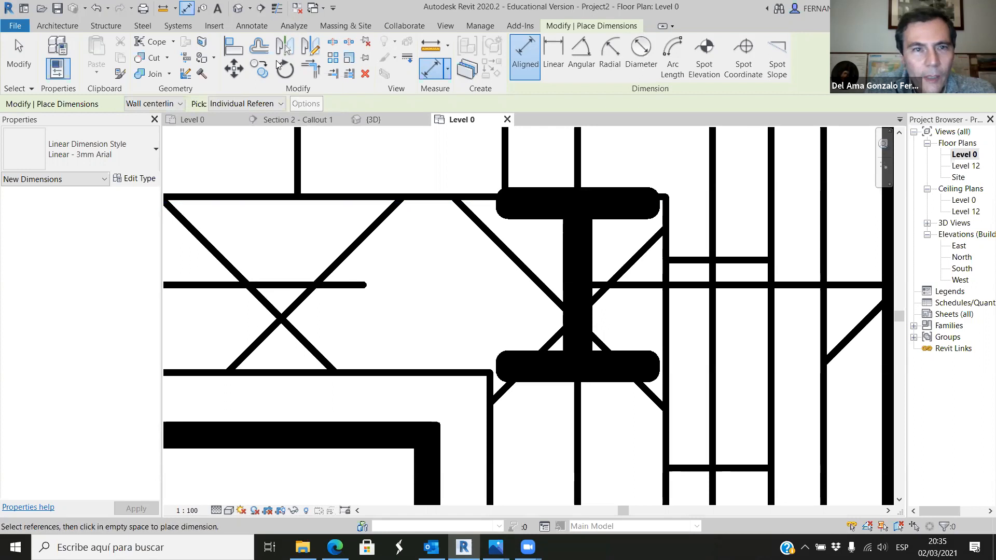
{"action": "left_click", "coordinate": [277, 8]}
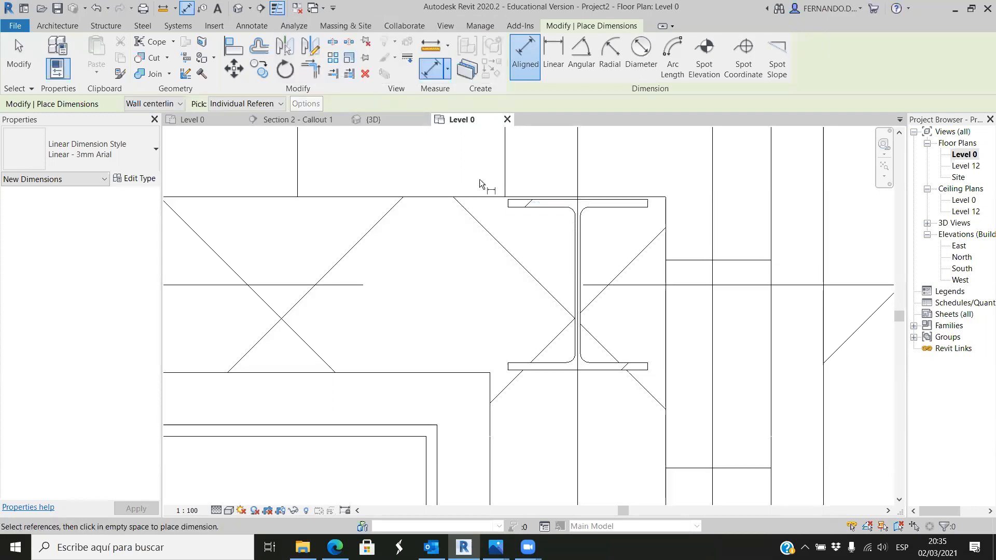
{"action": "scroll", "coordinate": [527, 310], "scroll_direction": "down", "scroll_amount": 1}
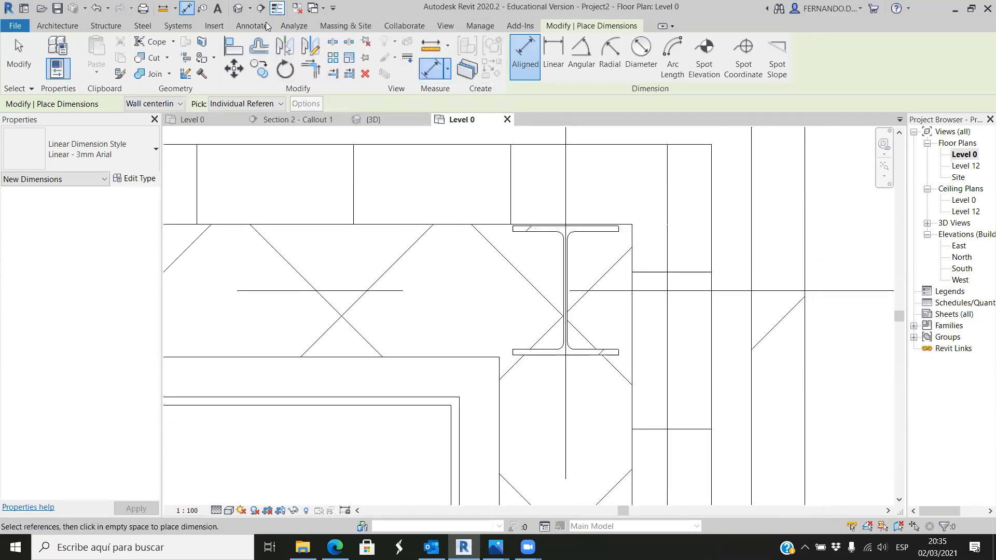
{"action": "left_click", "coordinate": [277, 8]}
{"action": "scroll", "coordinate": [540, 363], "scroll_direction": "down", "scroll_amount": 3}
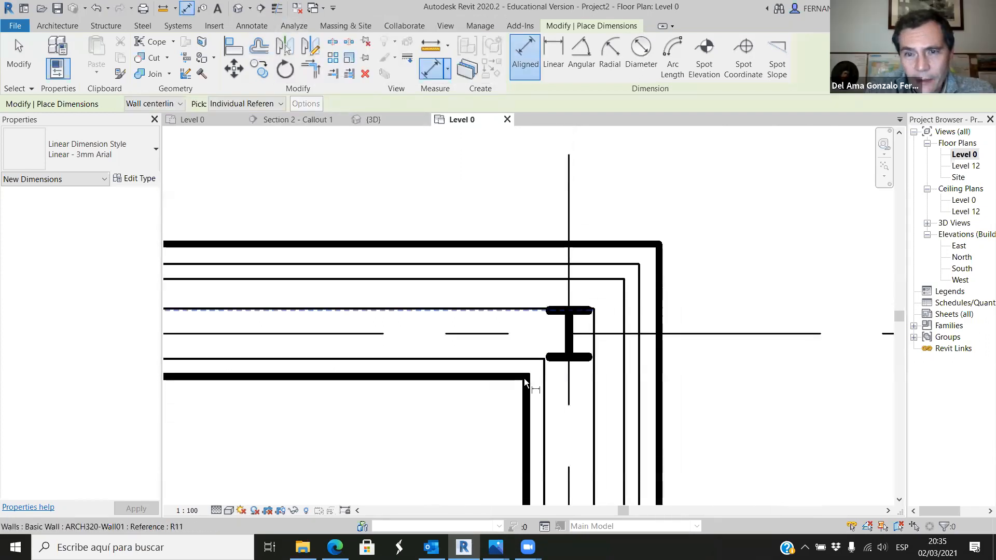
{"action": "scroll", "coordinate": [531, 391], "scroll_direction": "up", "scroll_amount": 2}
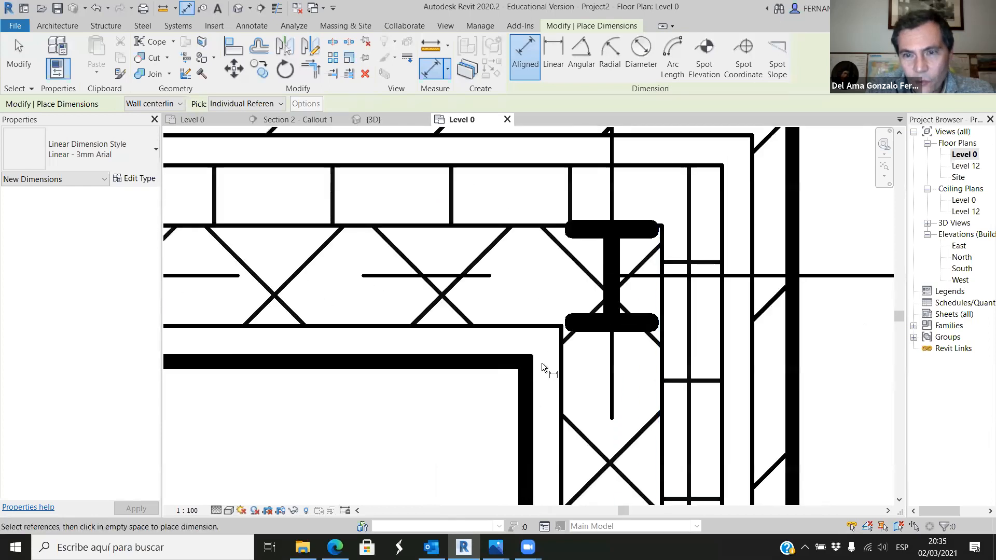
{"action": "scroll", "coordinate": [545, 362], "scroll_direction": "down", "scroll_amount": 1}
{"action": "scroll", "coordinate": [534, 284], "scroll_direction": "down", "scroll_amount": 1}
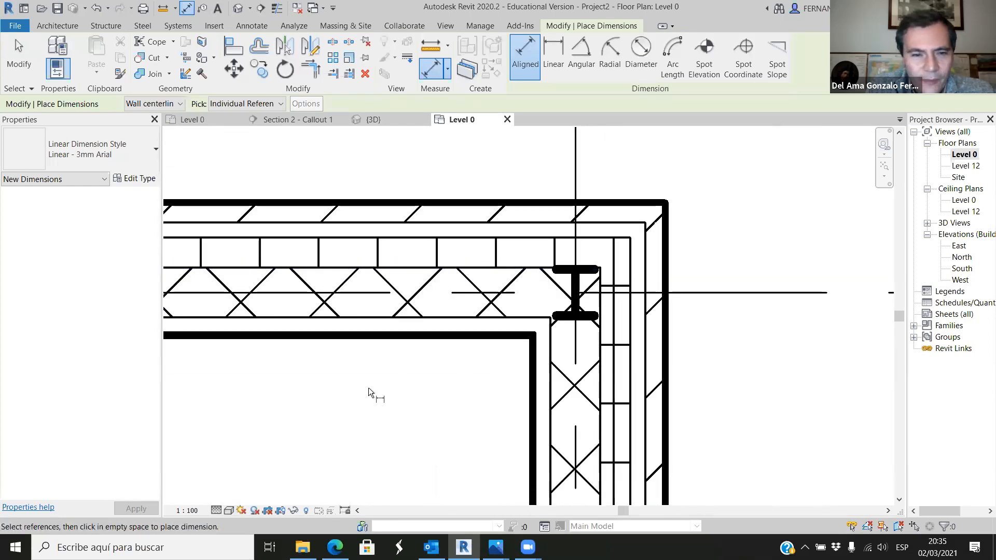
Try plan view scales of 12" = 1'-0" and 3/4" = 1'-0" to compare line weights and hatch density.
{"action": "left_click", "coordinate": [204, 511]}
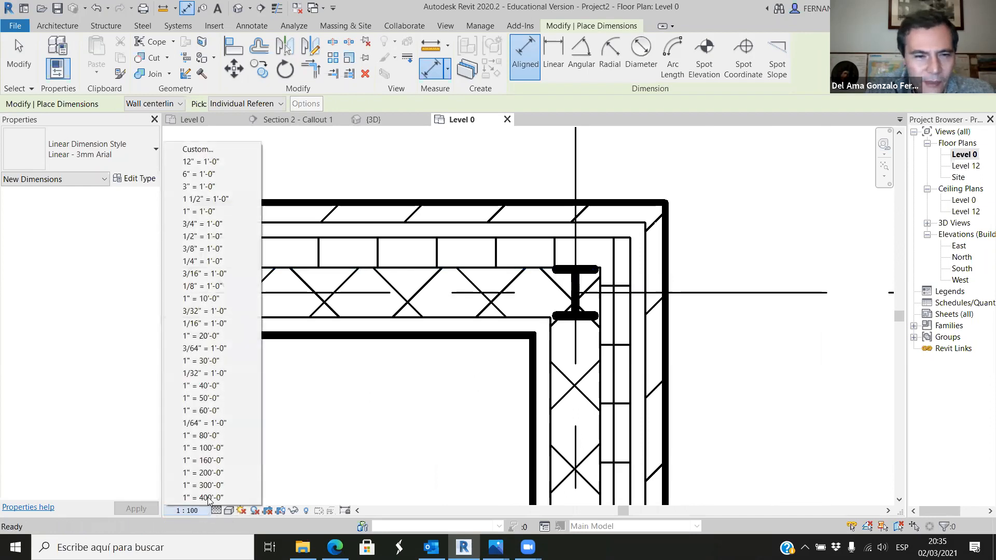
{"action": "left_click", "coordinate": [204, 161]}
{"action": "scroll", "coordinate": [583, 285], "scroll_direction": "up", "scroll_amount": 4}
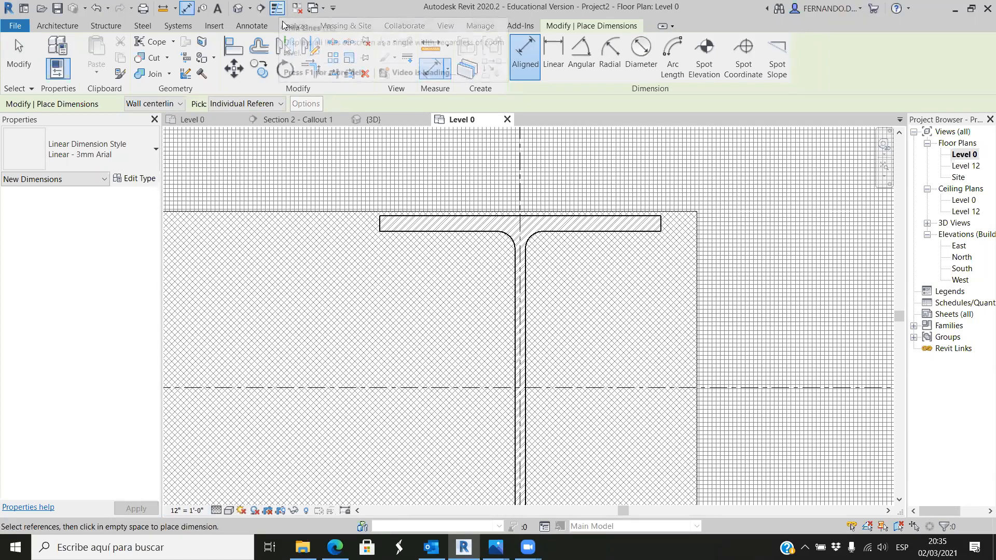
{"action": "scroll", "coordinate": [543, 285], "scroll_direction": "down", "scroll_amount": 4}
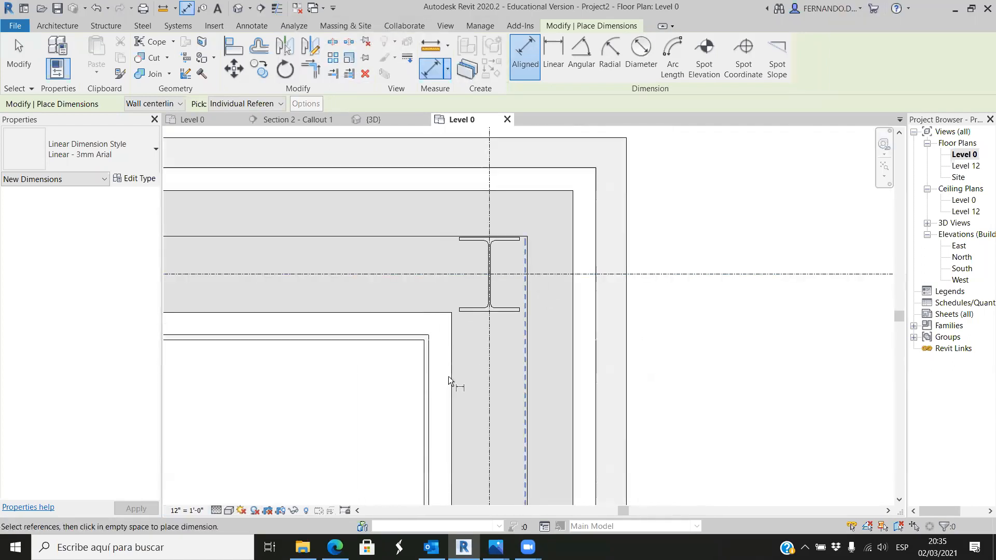
{"action": "left_click", "coordinate": [202, 511]}
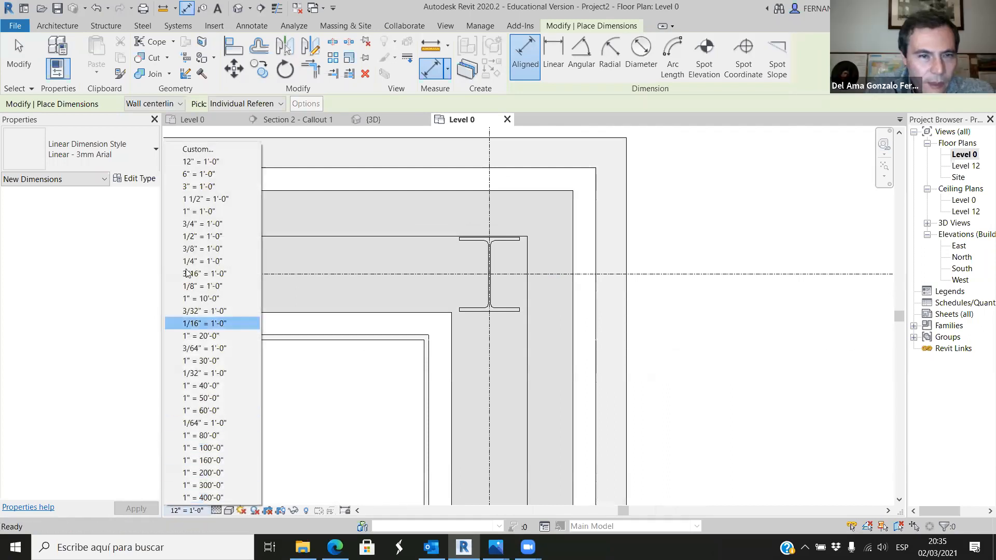
{"action": "left_click", "coordinate": [198, 224]}
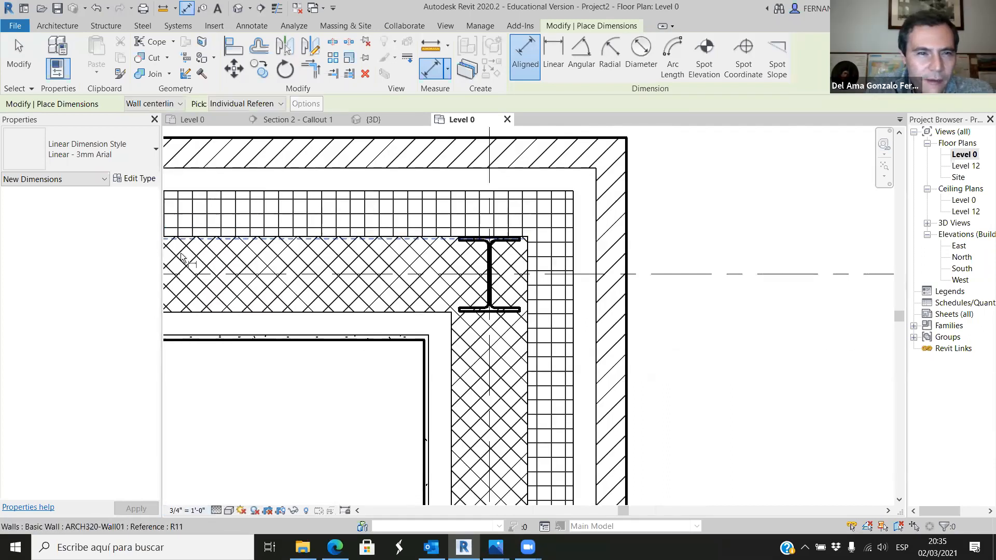
Set the plan view's scale to 1" = 1'-0" and inspect the column within the wall corner.
{"action": "left_click", "coordinate": [187, 510]}
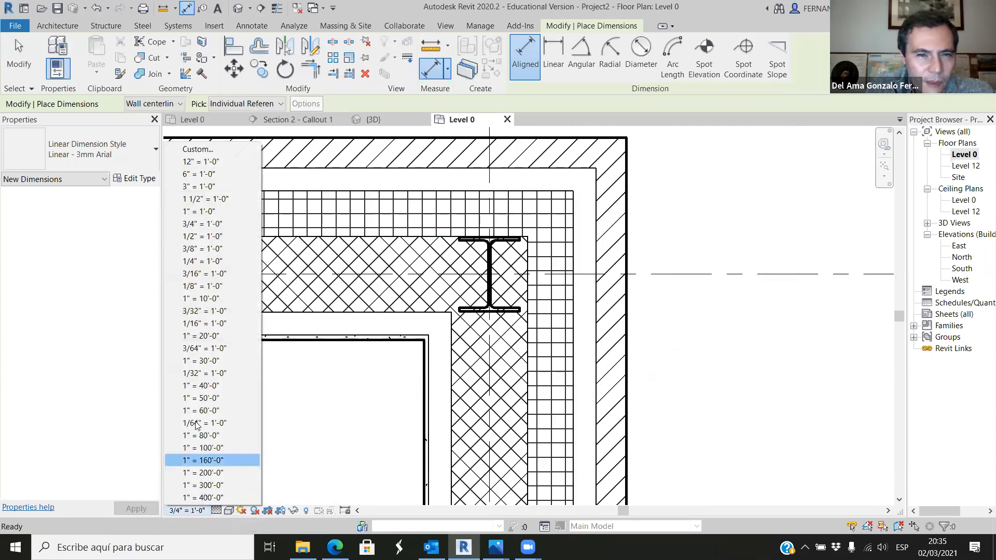
{"action": "left_click", "coordinate": [199, 211]}
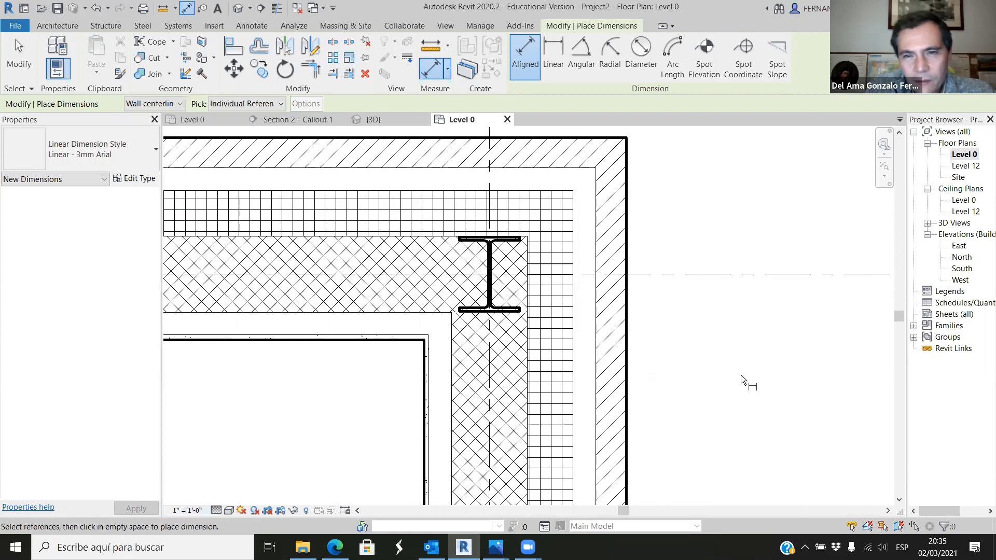
{"action": "scroll", "coordinate": [614, 343], "scroll_direction": "down", "scroll_amount": 2}
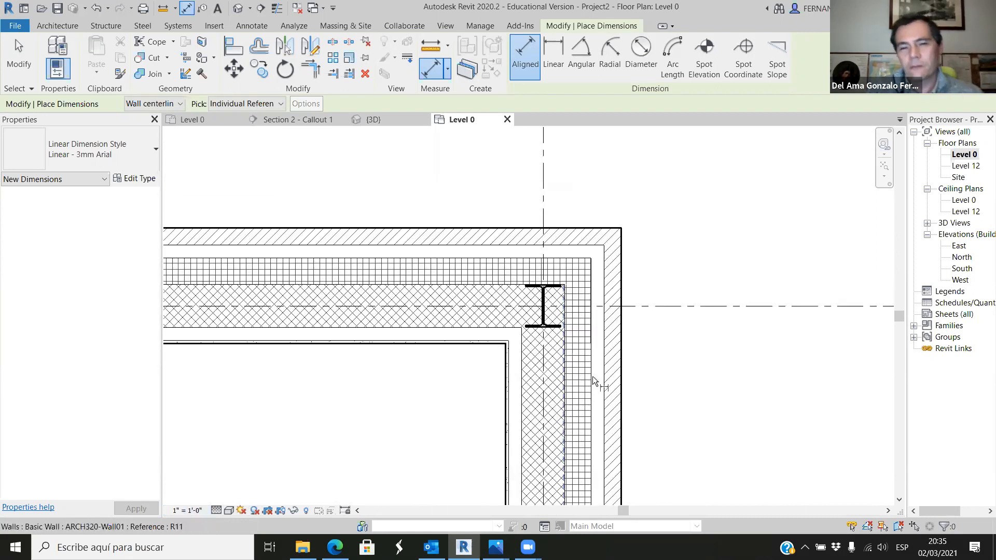
{"action": "scroll", "coordinate": [592, 376], "scroll_direction": "up", "scroll_amount": 1}
{"action": "scroll", "coordinate": [541, 284], "scroll_direction": "up", "scroll_amount": 4}
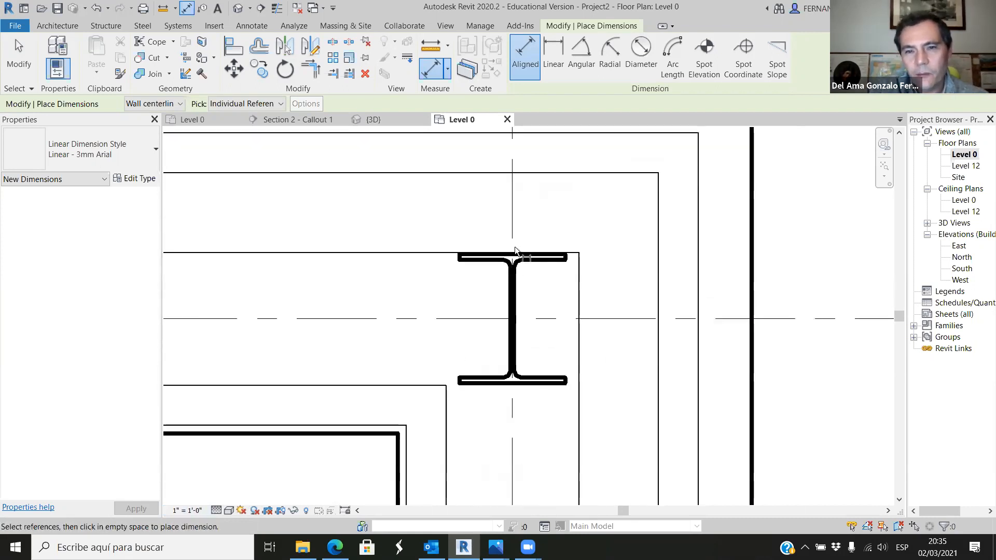
Compare the line weights of the corner column and wall layers with Thin Lines on and off at several zoom levels.
{"action": "scroll", "coordinate": [534, 254], "scroll_direction": "down", "scroll_amount": 2}
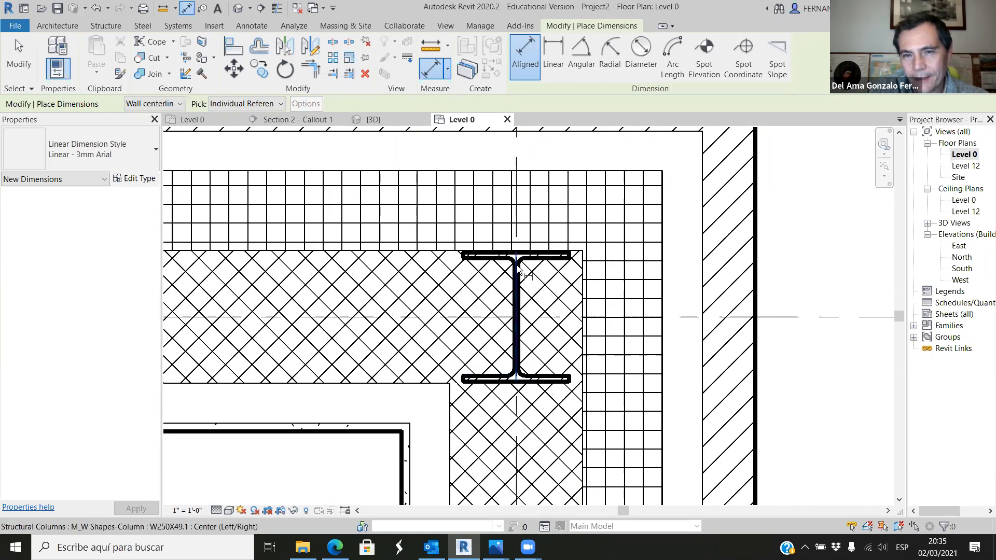
{"action": "scroll", "coordinate": [517, 264], "scroll_direction": "down", "scroll_amount": 1}
{"action": "scroll", "coordinate": [517, 263], "scroll_direction": "up", "scroll_amount": 2}
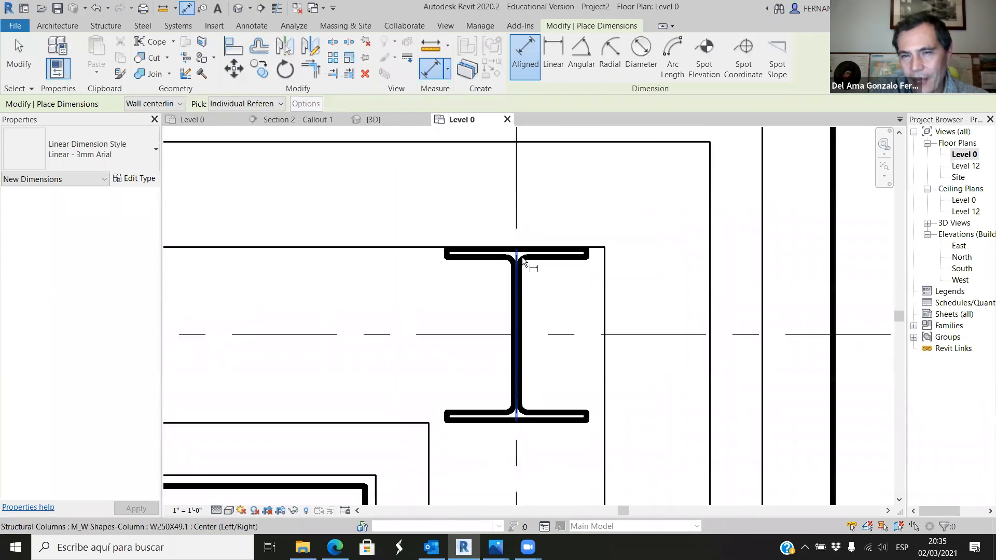
{"action": "scroll", "coordinate": [578, 261], "scroll_direction": "down", "scroll_amount": 5}
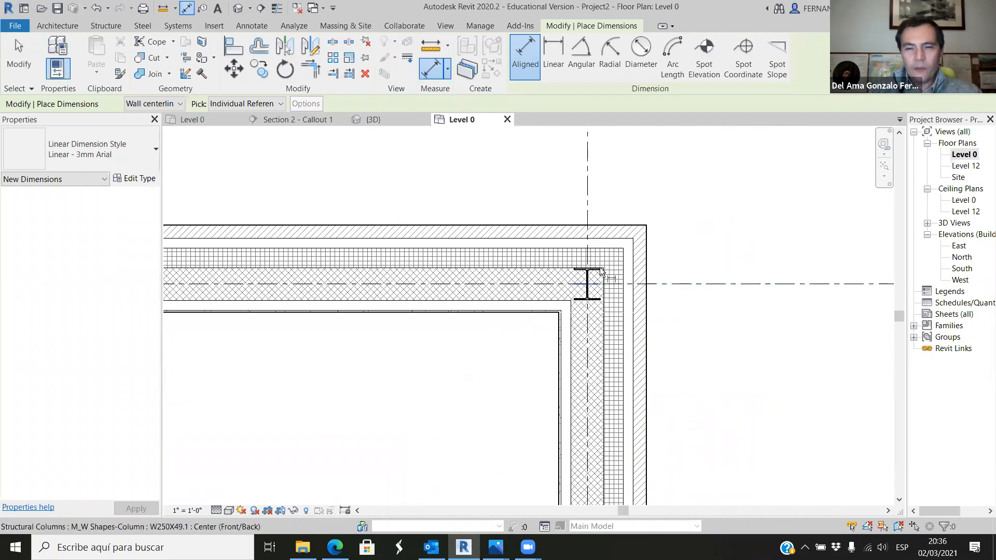
{"action": "left_click", "coordinate": [277, 9]}
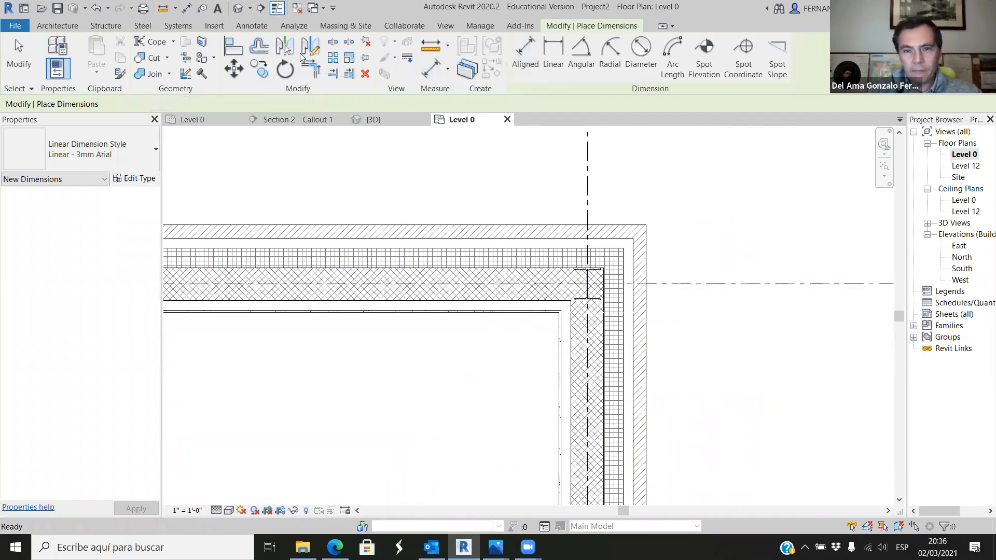
{"action": "key", "text": "d"}
{"action": "key", "text": "i"}
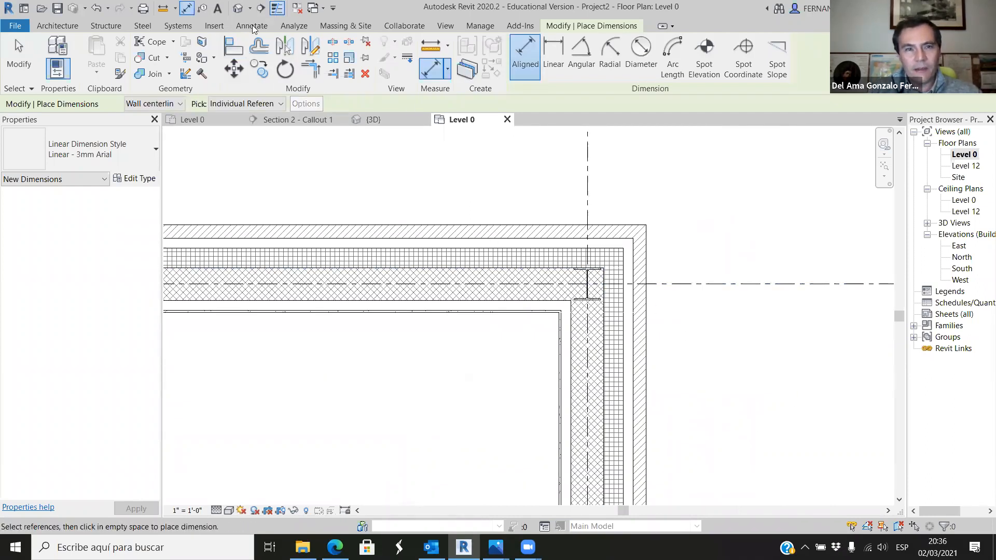
{"action": "key", "text": "t"}
{"action": "key", "text": "l"}
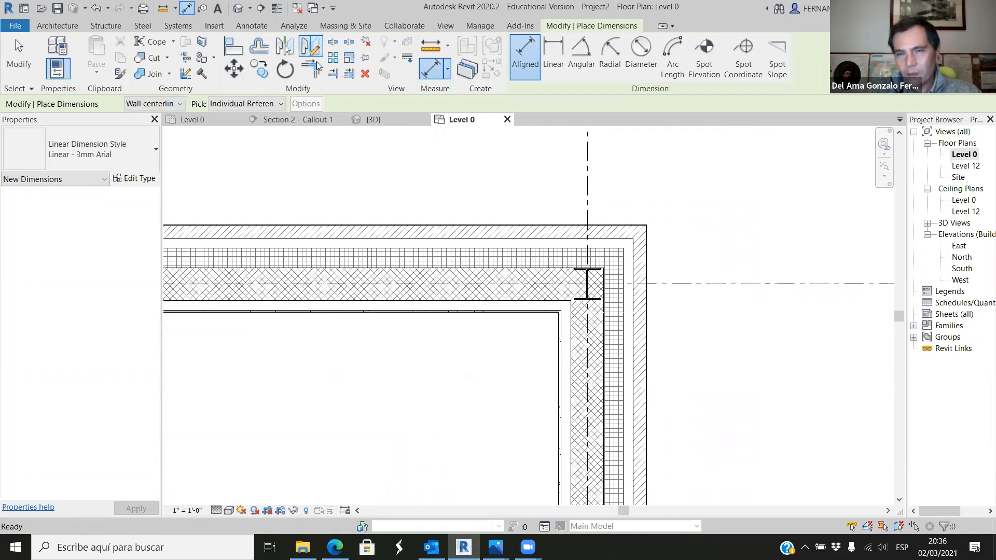
{"action": "scroll", "coordinate": [586, 269], "scroll_direction": "up", "scroll_amount": 8}
{"action": "scroll", "coordinate": [546, 262], "scroll_direction": "down", "scroll_amount": 6}
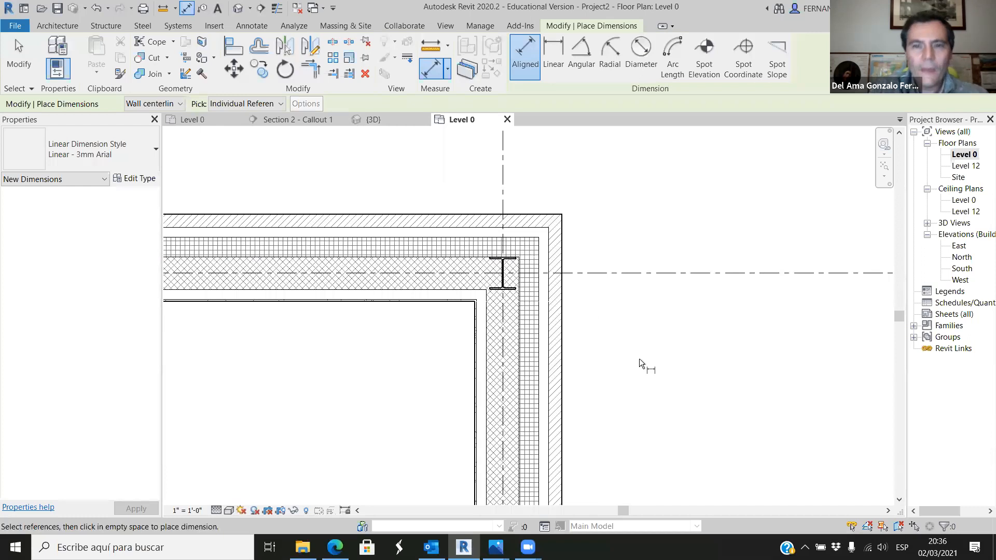
{"action": "scroll", "coordinate": [512, 303], "scroll_direction": "up", "scroll_amount": 2}
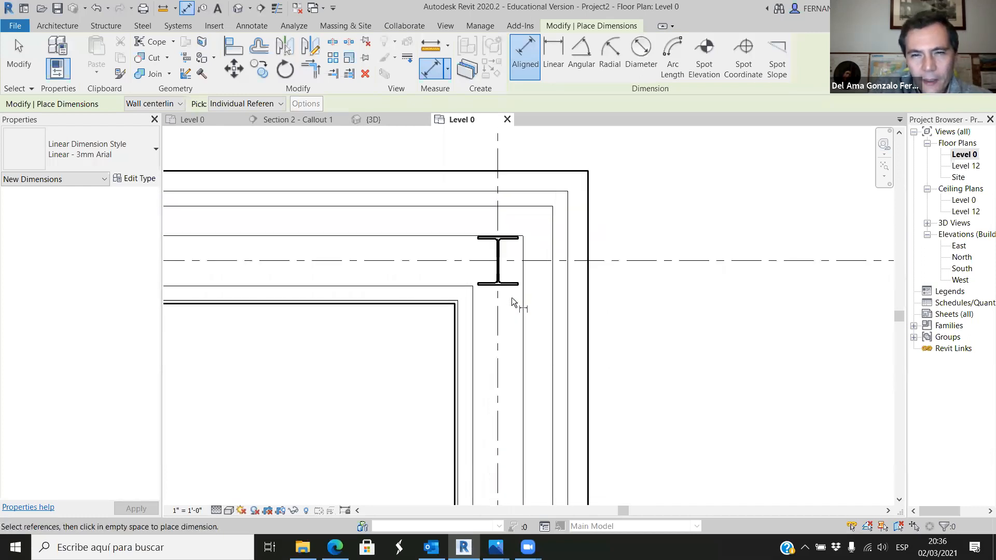
{"action": "scroll", "coordinate": [560, 260], "scroll_direction": "up", "scroll_amount": 1}
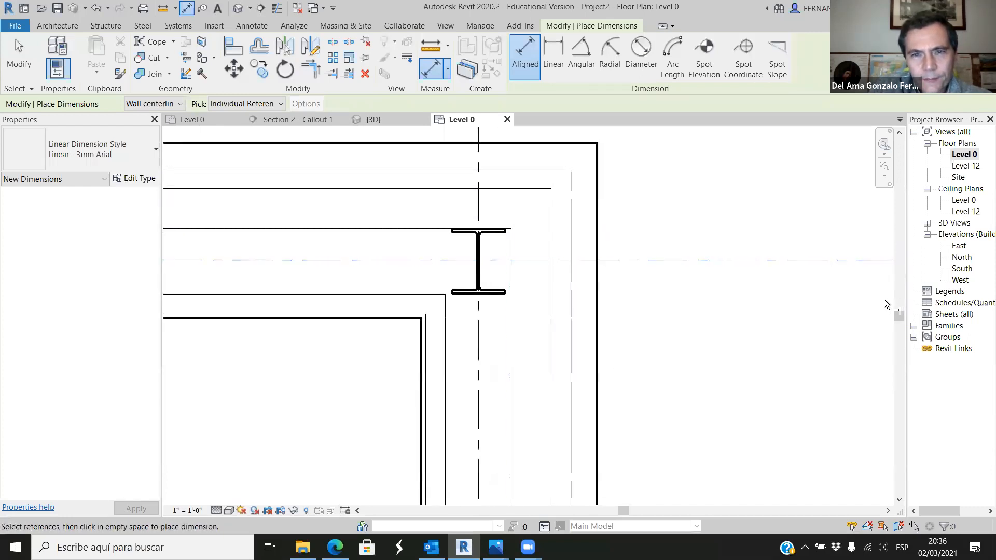
{"action": "scroll", "coordinate": [589, 245], "scroll_direction": "down", "scroll_amount": 2}
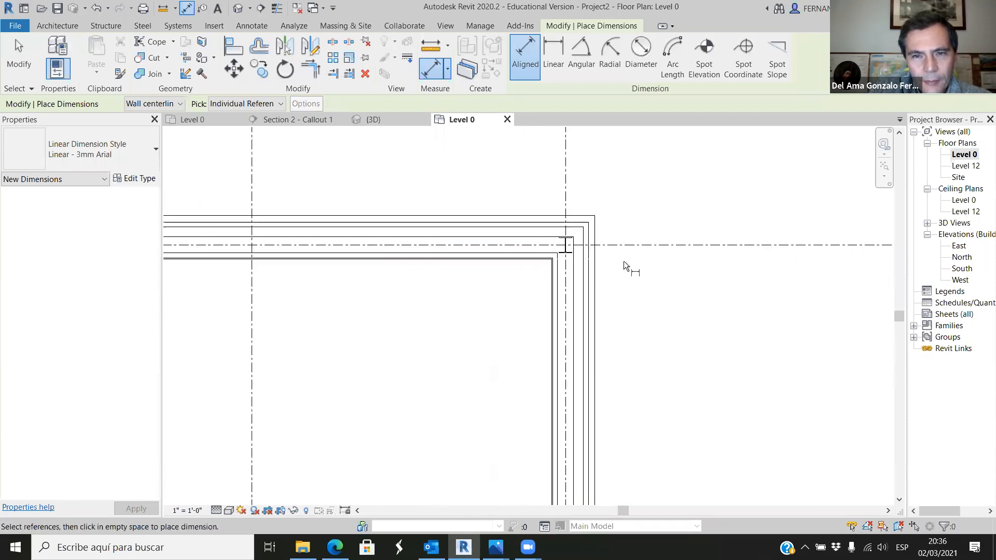
{"action": "scroll", "coordinate": [585, 238], "scroll_direction": "up", "scroll_amount": 2}
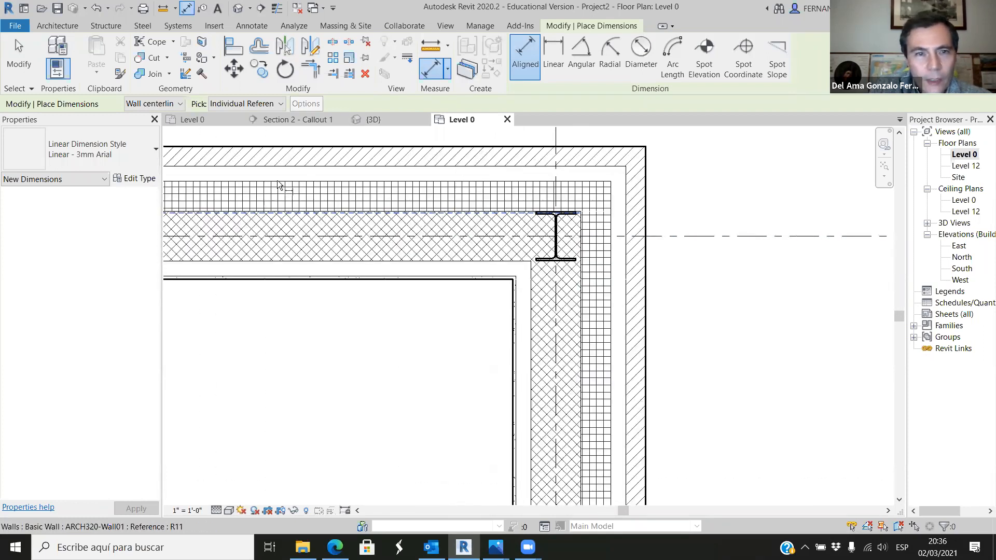
Copy the corner column with the Multiple option along the upper wall to its other two gridline intersections, including the opposite corner.
{"action": "scroll", "coordinate": [295, 198], "scroll_direction": "down", "scroll_amount": 2}
{"action": "left_click", "coordinate": [259, 69]}
{"action": "left_click", "coordinate": [467, 226]}
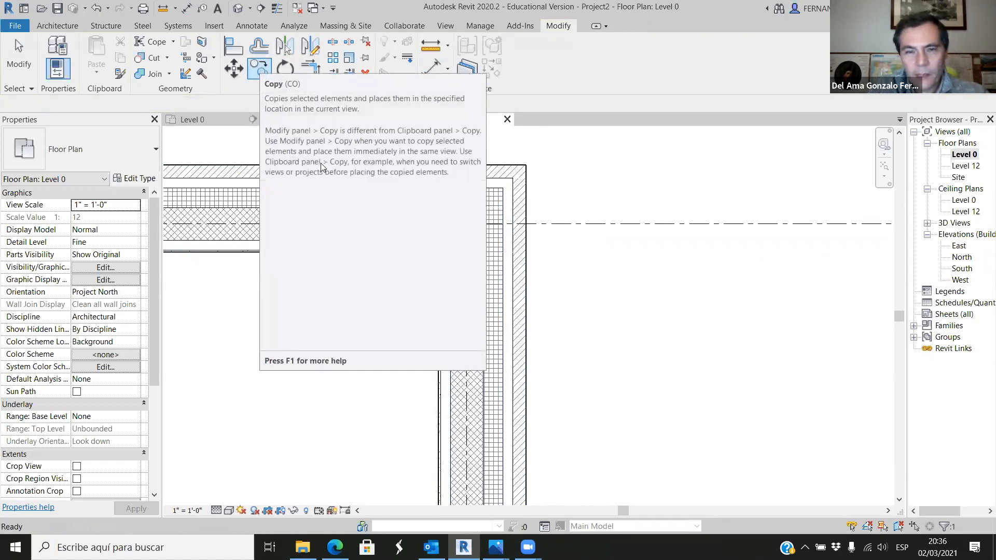
{"action": "left_click", "coordinate": [260, 67]}
{"action": "left_click", "coordinate": [228, 104]}
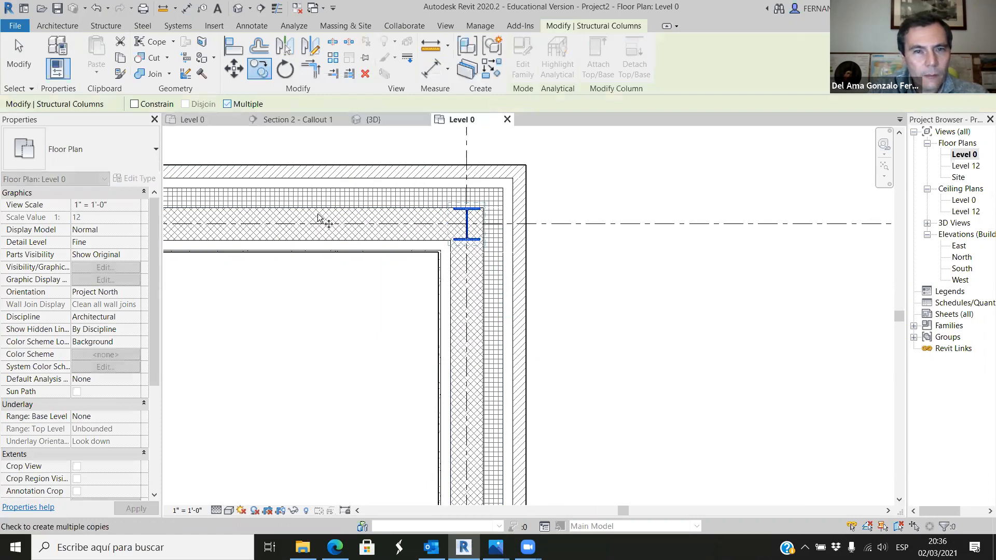
{"action": "scroll", "coordinate": [625, 383], "scroll_direction": "down", "scroll_amount": 2}
{"action": "left_click", "coordinate": [533, 226]}
{"action": "scroll", "coordinate": [661, 268], "scroll_direction": "down", "scroll_amount": 3}
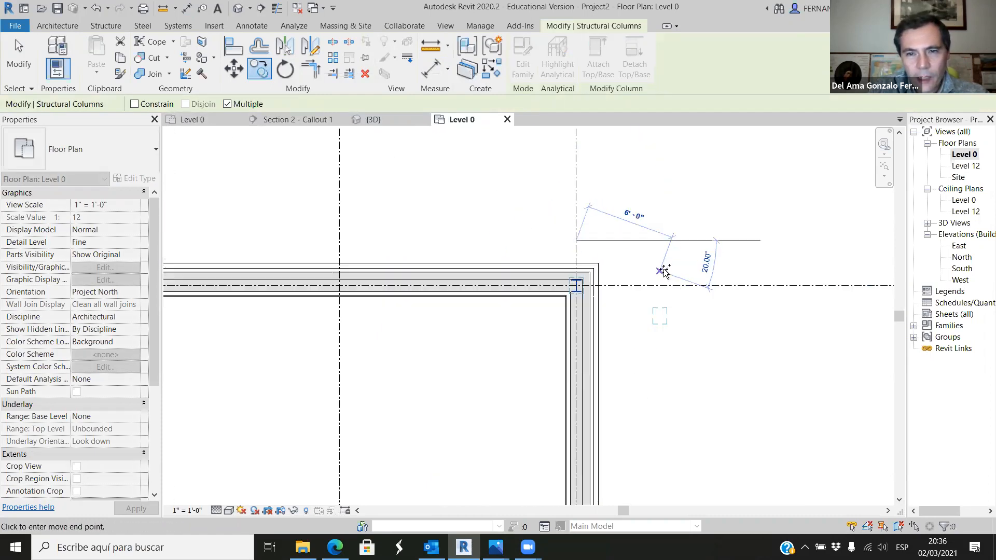
{"action": "left_click", "coordinate": [503, 255]}
{"action": "scroll", "coordinate": [680, 302], "scroll_direction": "down", "scroll_amount": 4}
{"action": "scroll", "coordinate": [396, 272], "scroll_direction": "up", "scroll_amount": 1}
{"action": "scroll", "coordinate": [380, 271], "scroll_direction": "up", "scroll_amount": 2}
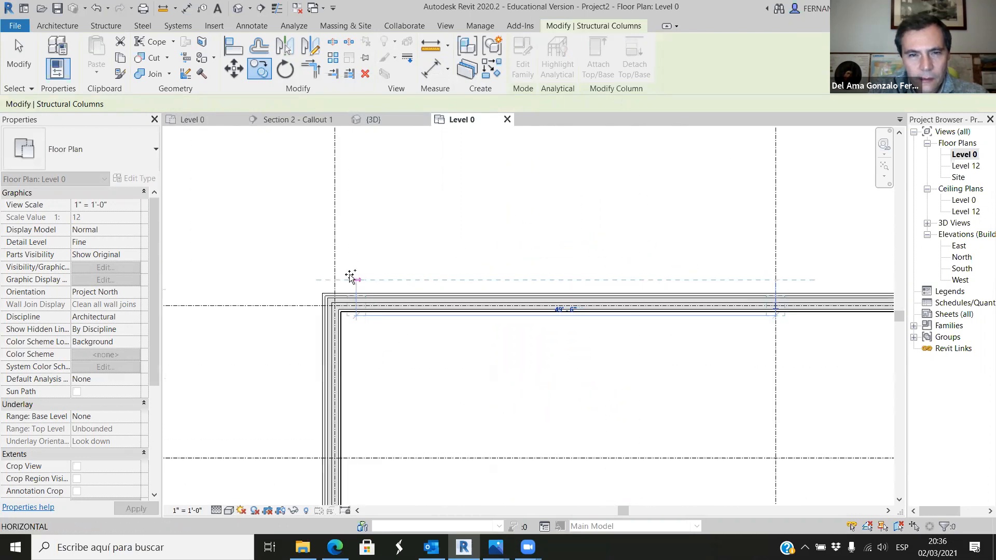
{"action": "left_click", "coordinate": [356, 277]}
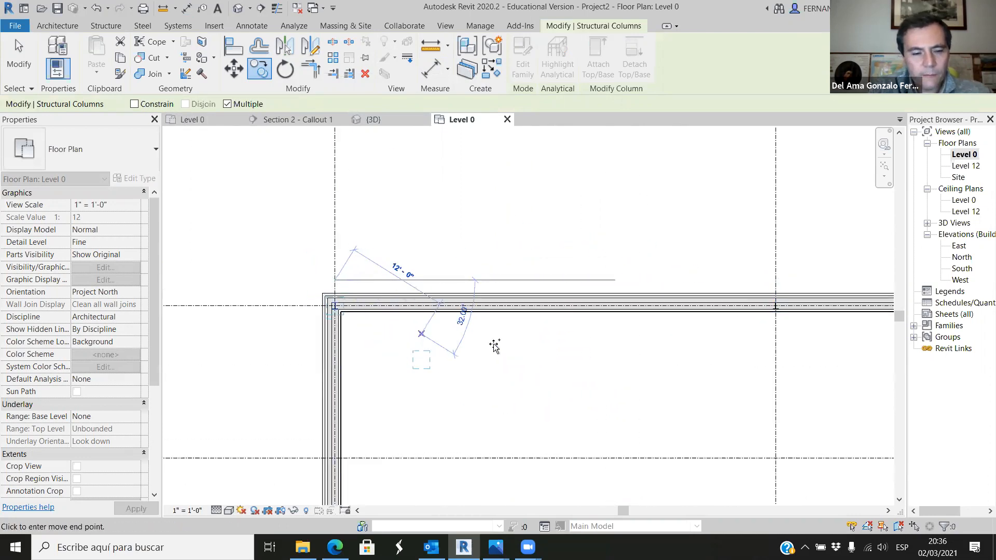
{"action": "key", "text": "Escape"}
Examine how the copied column's flange sits against the cross-hatched wall layer, comparing Thin Lines on and off.
{"action": "scroll", "coordinate": [780, 304], "scroll_direction": "up", "scroll_amount": 8}
{"action": "scroll", "coordinate": [782, 278], "scroll_direction": "up", "scroll_amount": 3}
{"action": "scroll", "coordinate": [519, 337], "scroll_direction": "down", "scroll_amount": 2}
{"action": "scroll", "coordinate": [656, 229], "scroll_direction": "up", "scroll_amount": 3}
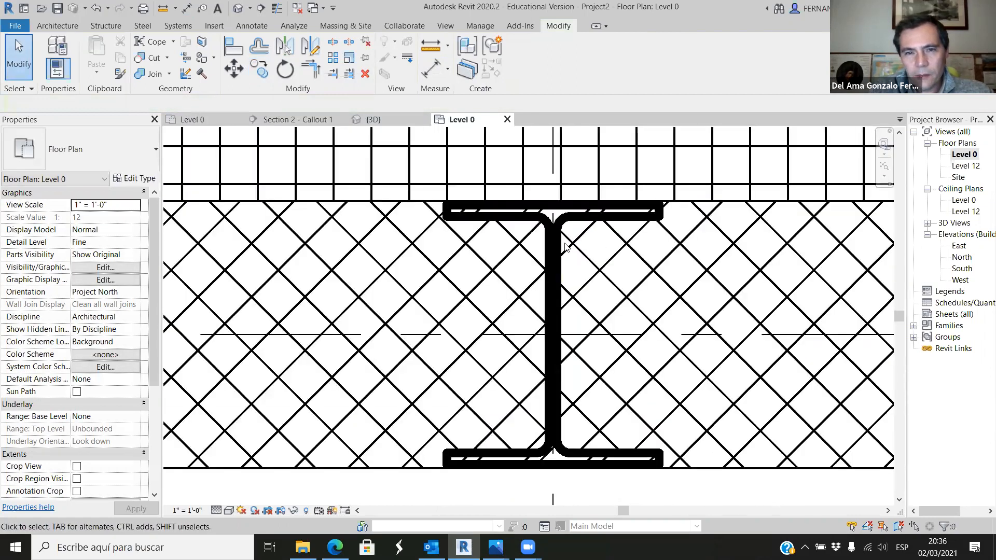
{"action": "scroll", "coordinate": [516, 193], "scroll_direction": "up", "scroll_amount": 3}
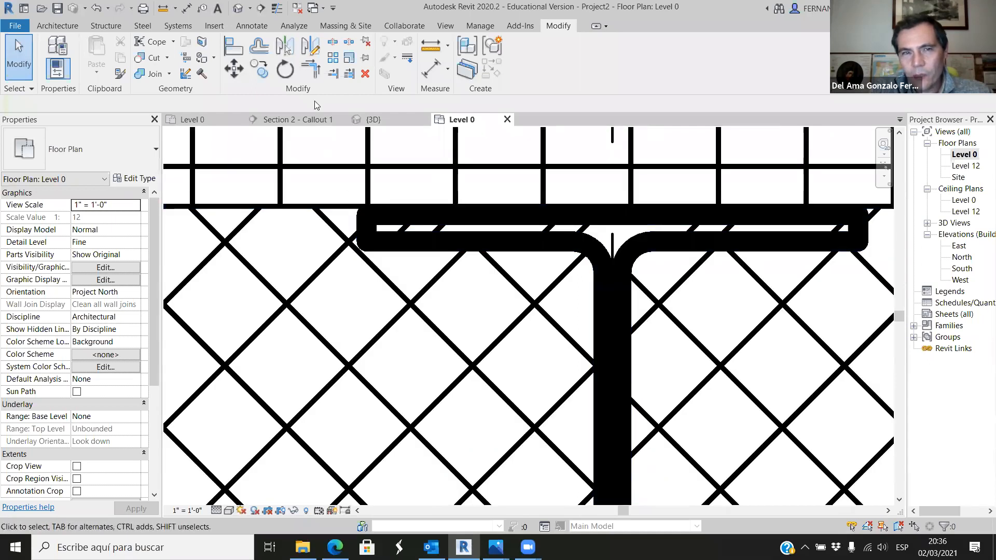
{"action": "key", "text": "t"}
{"action": "key", "text": "l"}
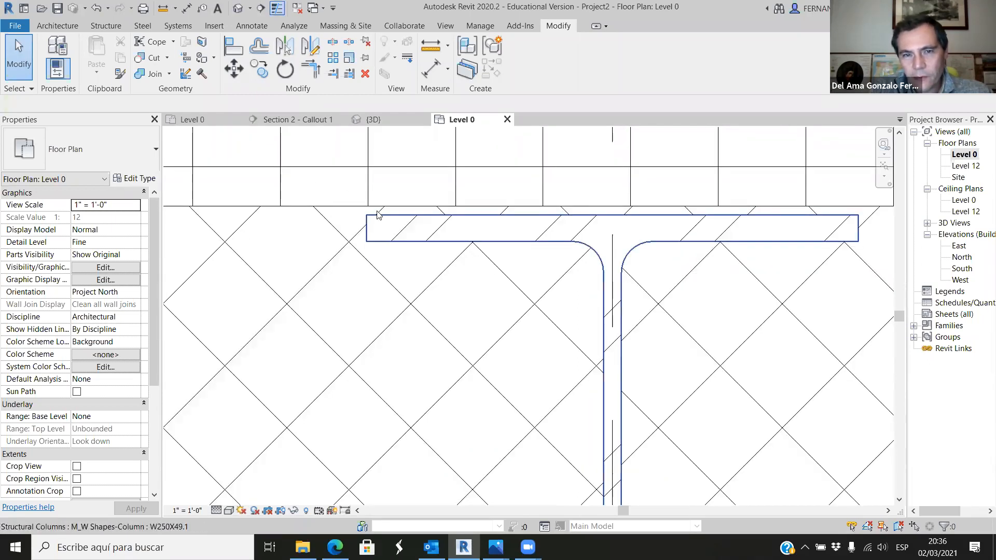
{"action": "scroll", "coordinate": [376, 249], "scroll_direction": "down", "scroll_amount": 10}
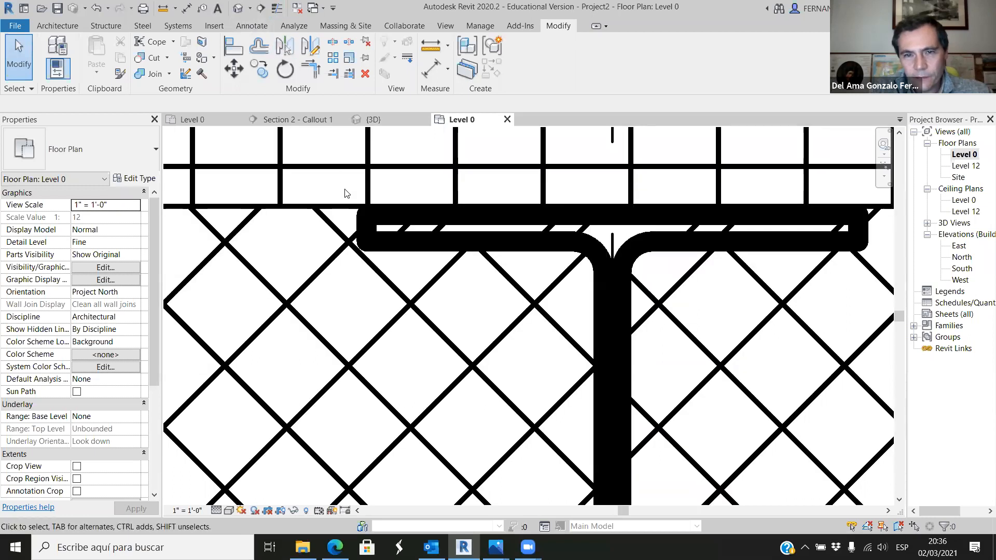
{"action": "scroll", "coordinate": [377, 261], "scroll_direction": "down", "scroll_amount": 3}
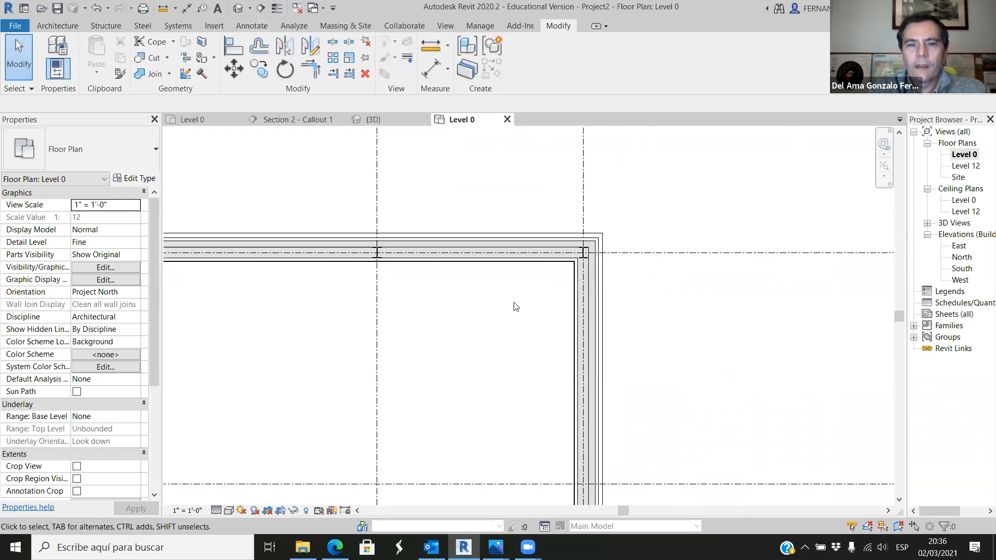
{"action": "scroll", "coordinate": [633, 262], "scroll_direction": "down", "scroll_amount": 3}
{"action": "scroll", "coordinate": [608, 261], "scroll_direction": "down", "scroll_amount": 3}
{"action": "scroll", "coordinate": [607, 325], "scroll_direction": "up", "scroll_amount": 1}
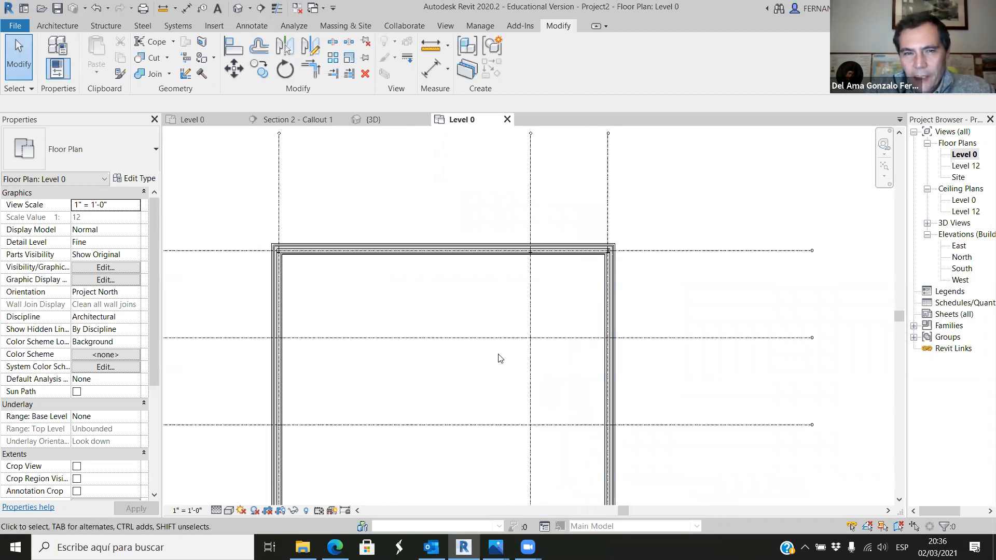
Copy the upper-right corner column with Multiple down the right wall to every gridline, 18'-0" apart, through the lower corner.
{"action": "scroll", "coordinate": [611, 341], "scroll_direction": "up", "scroll_amount": 5}
{"action": "scroll", "coordinate": [585, 358], "scroll_direction": "down", "scroll_amount": 4}
{"action": "scroll", "coordinate": [587, 226], "scroll_direction": "up", "scroll_amount": 4}
{"action": "scroll", "coordinate": [601, 222], "scroll_direction": "up", "scroll_amount": 2}
{"action": "left_click", "coordinate": [608, 228]}
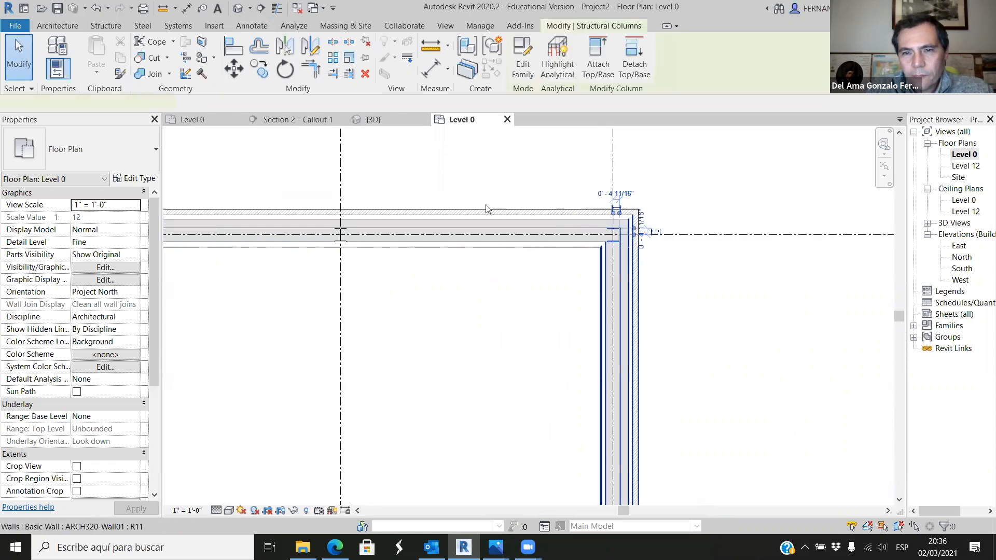
{"action": "left_click", "coordinate": [259, 75]}
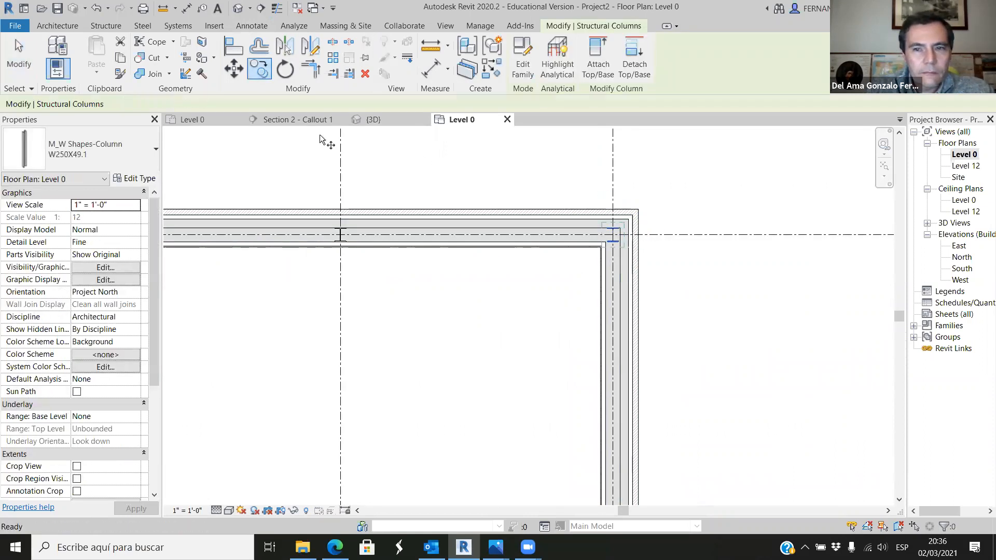
{"action": "scroll", "coordinate": [375, 139], "scroll_direction": "down", "scroll_amount": 4}
{"action": "scroll", "coordinate": [705, 185], "scroll_direction": "down", "scroll_amount": 3}
{"action": "left_click", "coordinate": [648, 196]}
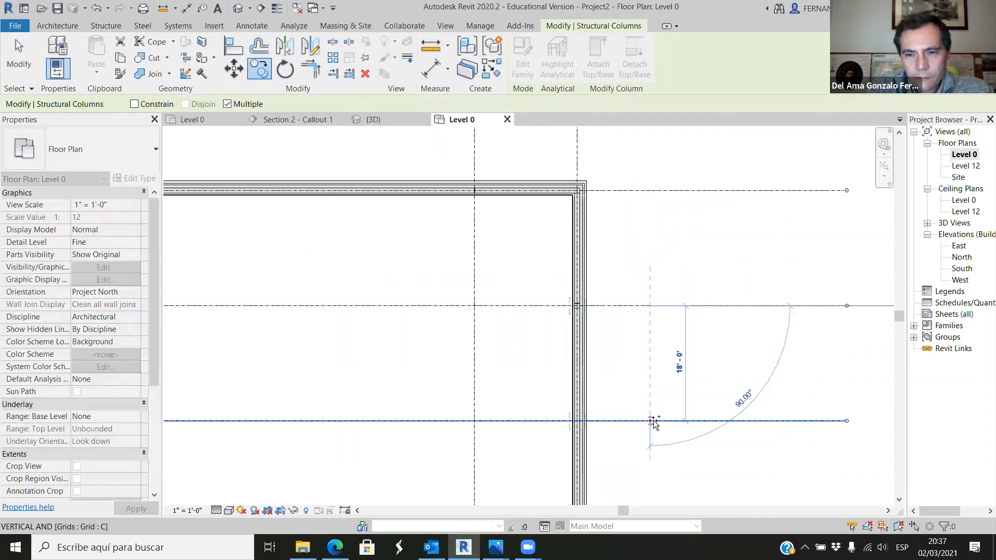
{"action": "scroll", "coordinate": [630, 291], "scroll_direction": "down", "scroll_amount": 3}
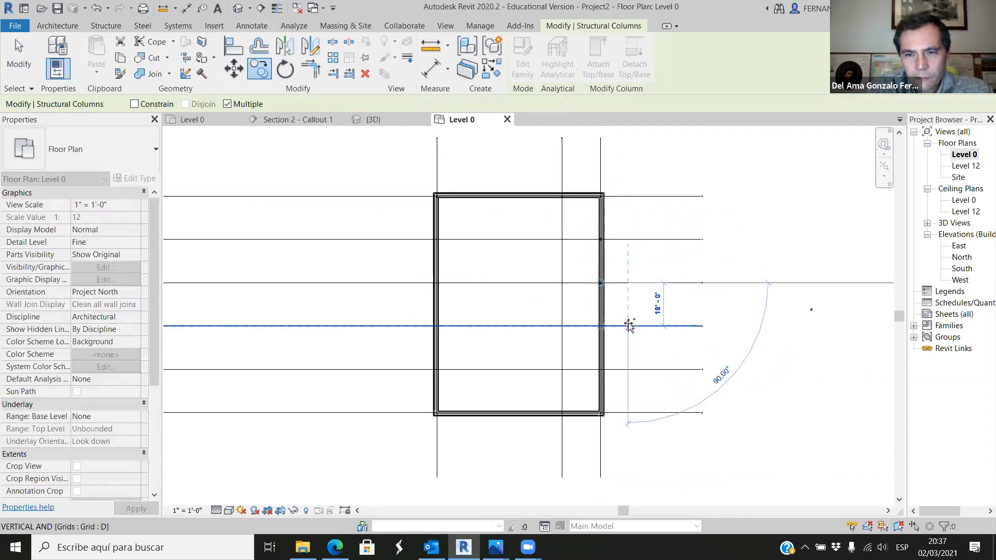
{"action": "left_click", "coordinate": [627, 326]}
{"action": "left_click", "coordinate": [627, 369]}
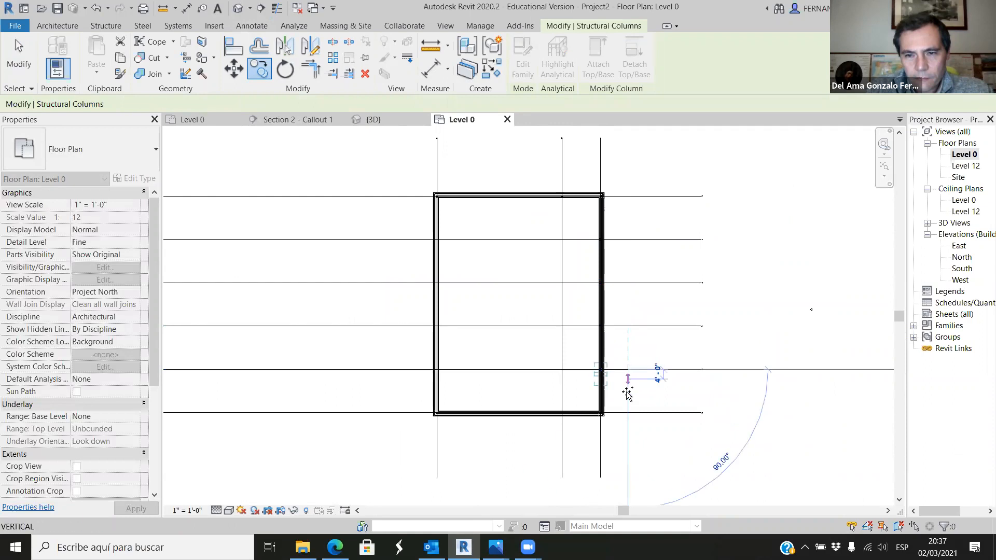
{"action": "scroll", "coordinate": [610, 428], "scroll_direction": "up", "scroll_amount": 2}
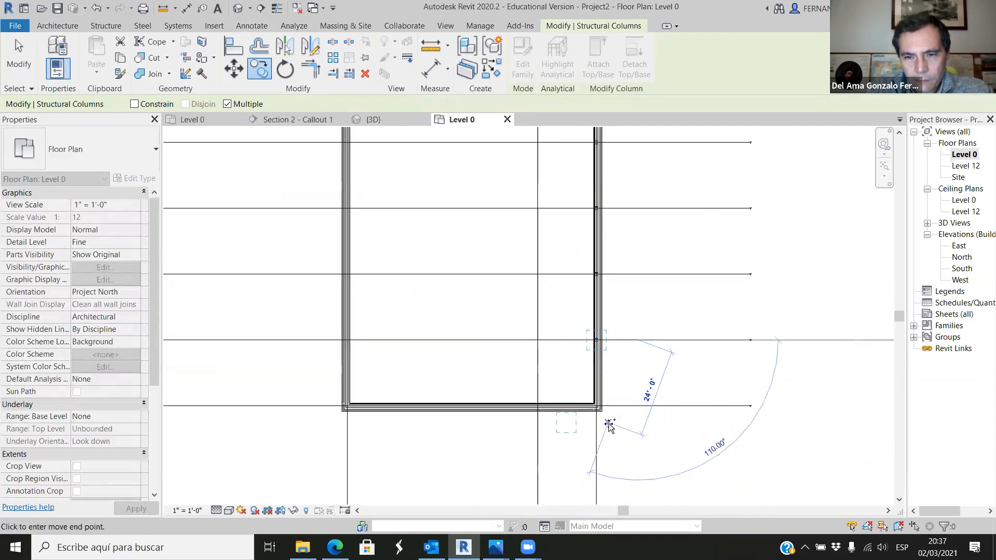
{"action": "left_click", "coordinate": [642, 400]}
{"action": "key", "text": "Escape"}
{"action": "key", "text": "Escape"}
Inspect the copied columns' position and orientation along the right wall, from the lower corner back to the upper corner.
{"action": "scroll", "coordinate": [646, 403], "scroll_direction": "up", "scroll_amount": 4}
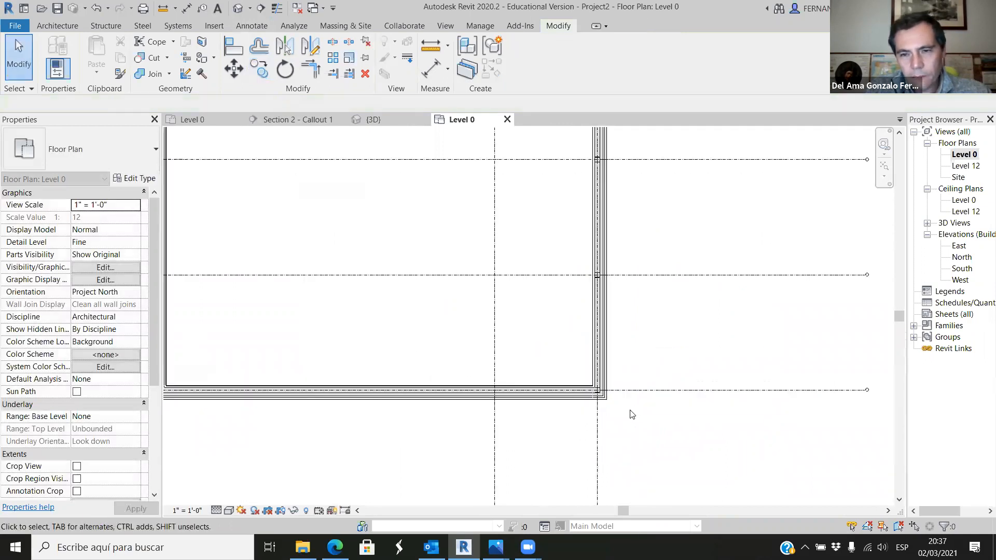
{"action": "scroll", "coordinate": [575, 381], "scroll_direction": "down", "scroll_amount": 5}
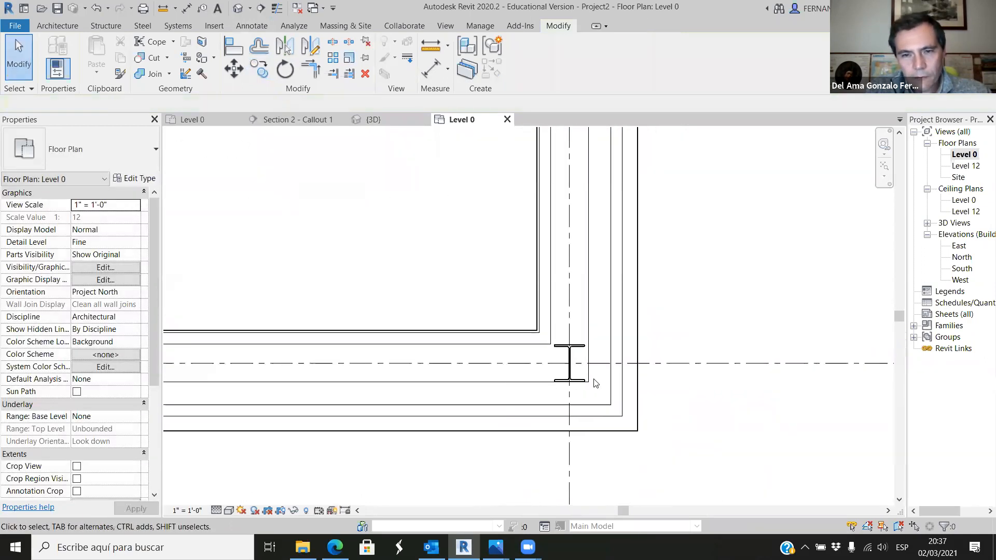
{"action": "scroll", "coordinate": [630, 282], "scroll_direction": "down", "scroll_amount": 2}
{"action": "scroll", "coordinate": [614, 196], "scroll_direction": "up", "scroll_amount": 6}
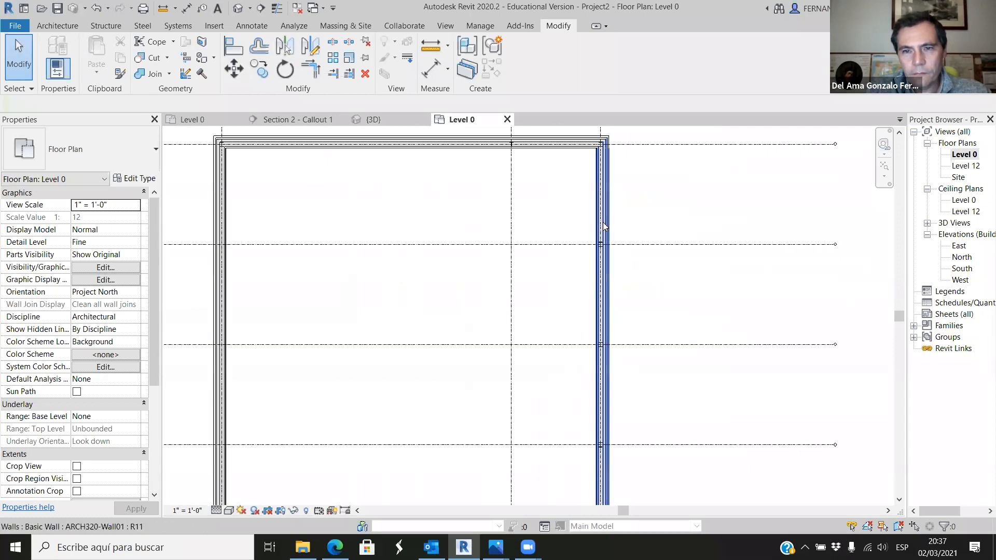
{"action": "scroll", "coordinate": [581, 261], "scroll_direction": "up", "scroll_amount": 5}
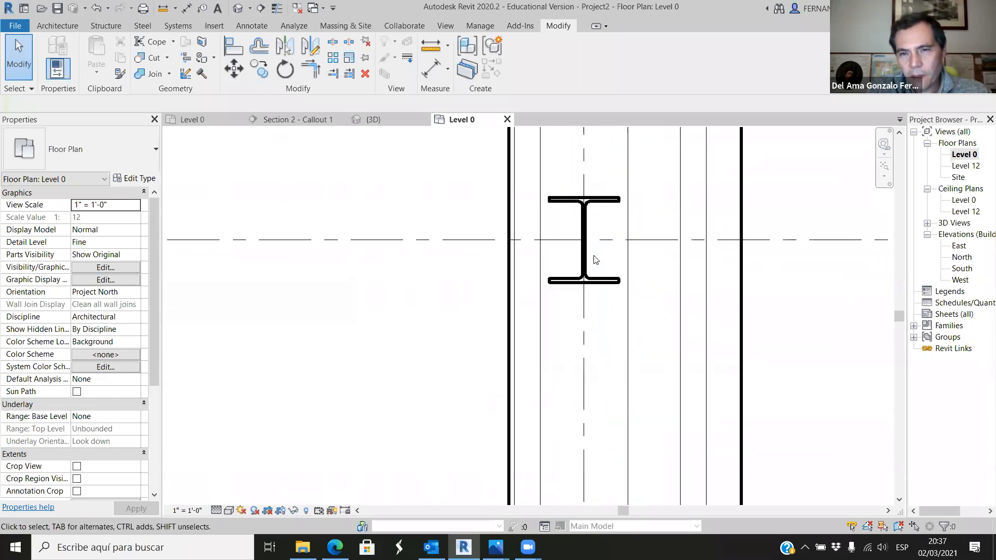
{"action": "scroll", "coordinate": [559, 288], "scroll_direction": "down", "scroll_amount": 5}
{"action": "scroll", "coordinate": [557, 259], "scroll_direction": "down", "scroll_amount": 2}
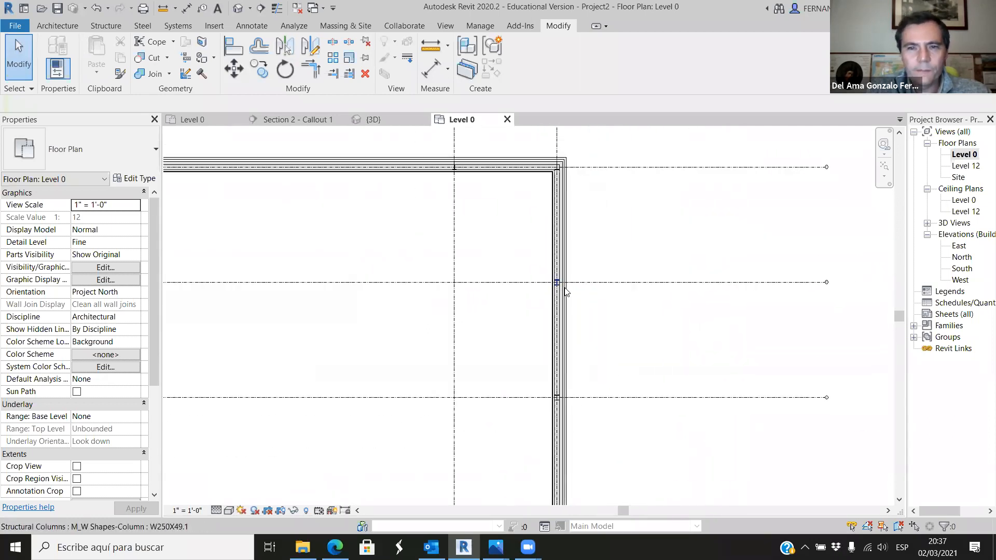
{"action": "scroll", "coordinate": [573, 233], "scroll_direction": "up", "scroll_amount": 2}
{"action": "scroll", "coordinate": [573, 226], "scroll_direction": "down", "scroll_amount": 2}
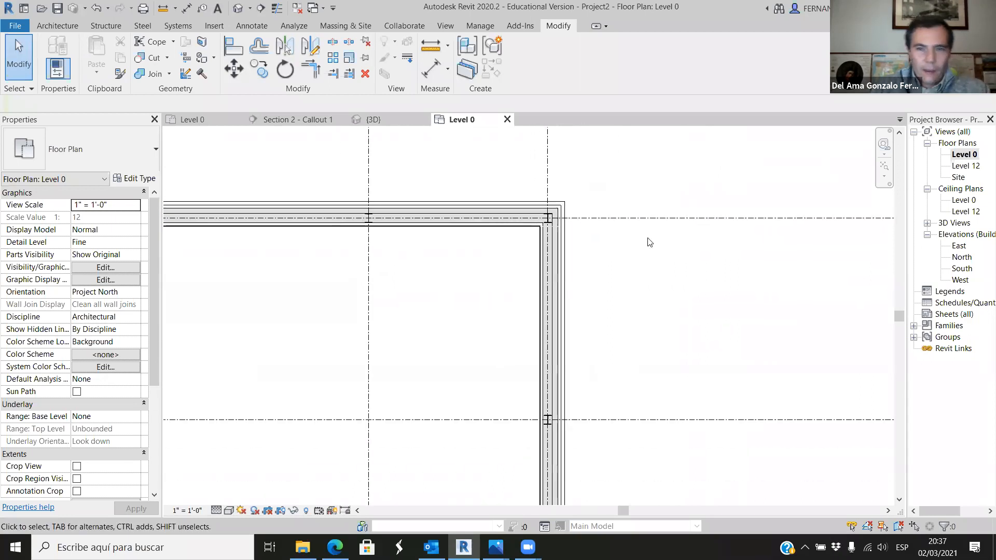
{"action": "scroll", "coordinate": [493, 241], "scroll_direction": "down", "scroll_amount": 2}
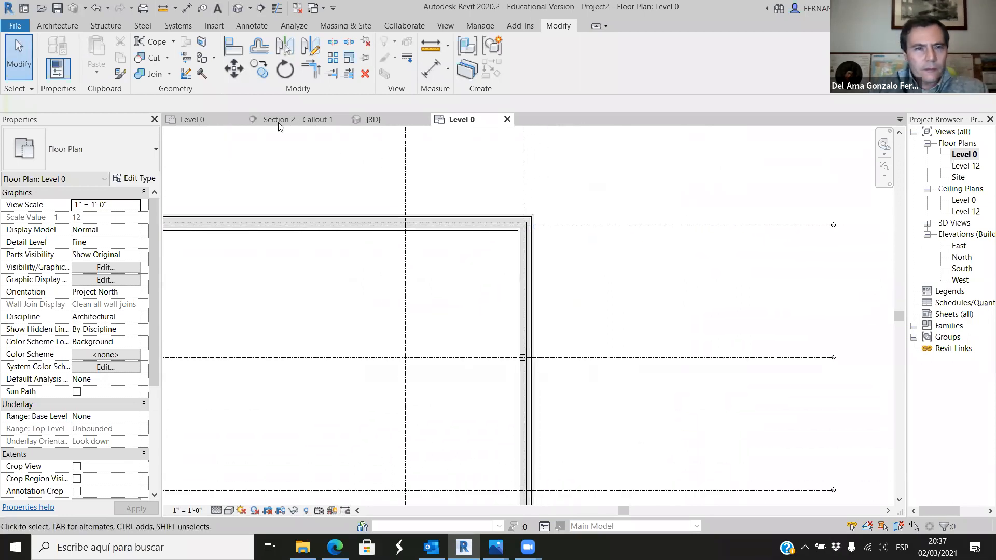
Examine the copied structural columns in the 3D view from an elevated angle.
{"action": "left_click", "coordinate": [402, 118]}
{"action": "scroll", "coordinate": [467, 278], "scroll_direction": "down", "scroll_amount": 3}
{"action": "scroll", "coordinate": [594, 241], "scroll_direction": "down", "scroll_amount": 1}
{"action": "scroll", "coordinate": [642, 253], "scroll_direction": "up", "scroll_amount": 6}
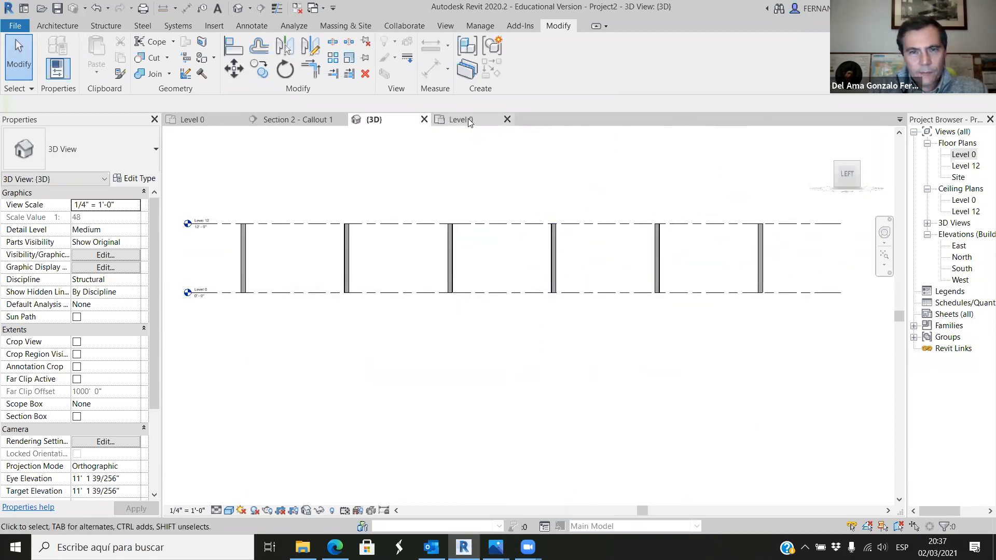
{"action": "middle_click_drag", "start_coordinate": [461, 150], "coordinate": [299, 237], "text": "shift"}
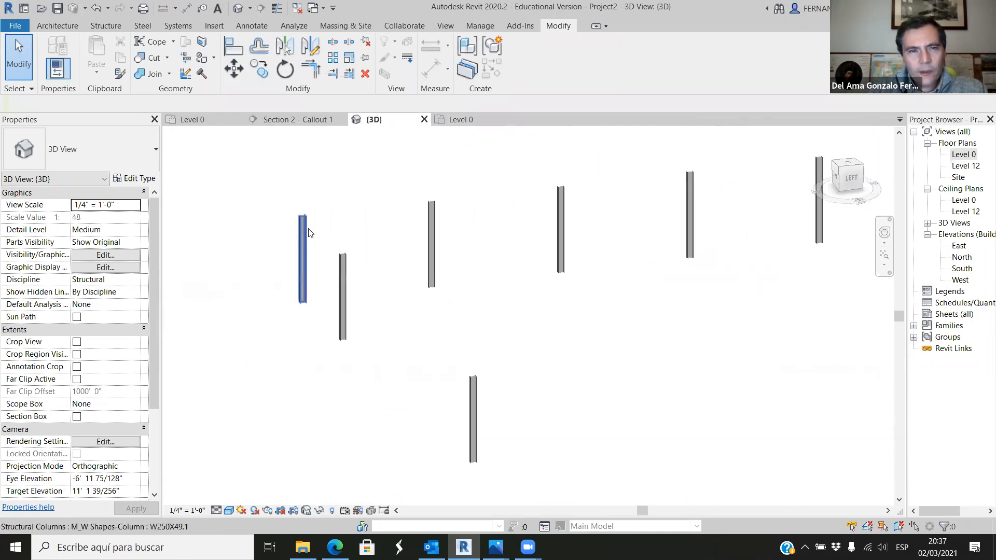
{"action": "scroll", "coordinate": [335, 237], "scroll_direction": "down", "scroll_amount": 1}
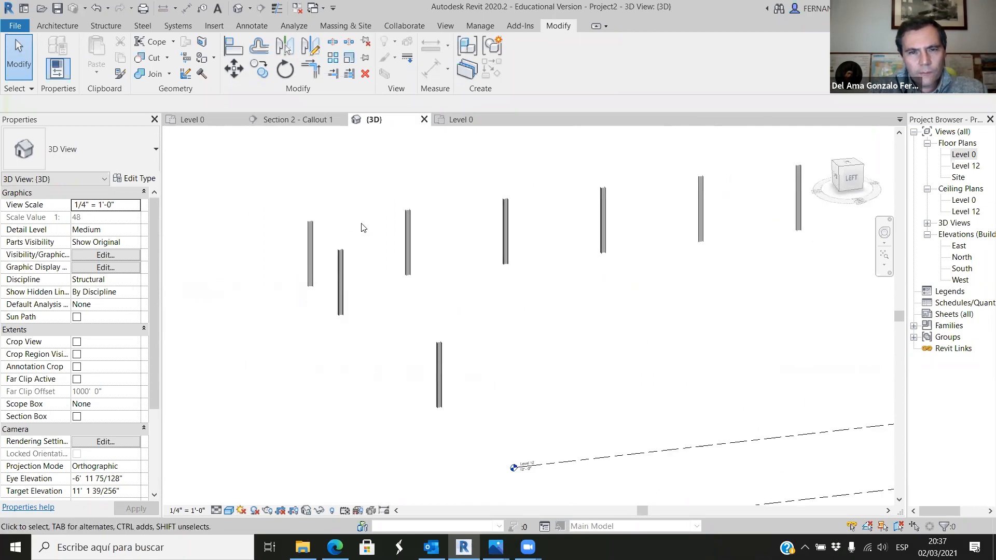
{"action": "left_click", "coordinate": [463, 122]}
{"action": "left_click", "coordinate": [407, 121]}
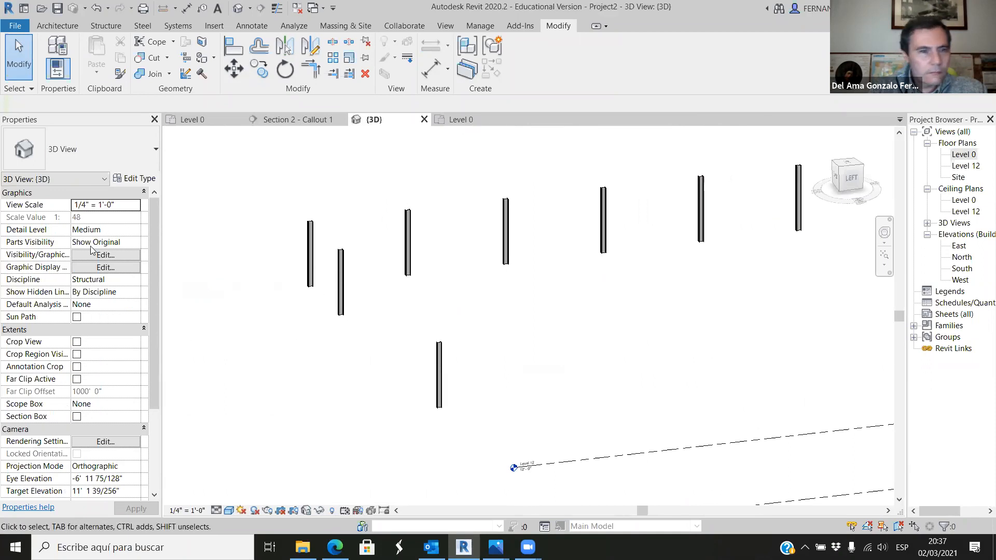
Check the Walls category in the 3D view's Visibility/Graphic Overrides with Architecture added to the filter list, and cancel without changes.
{"action": "left_click", "coordinate": [106, 254]}
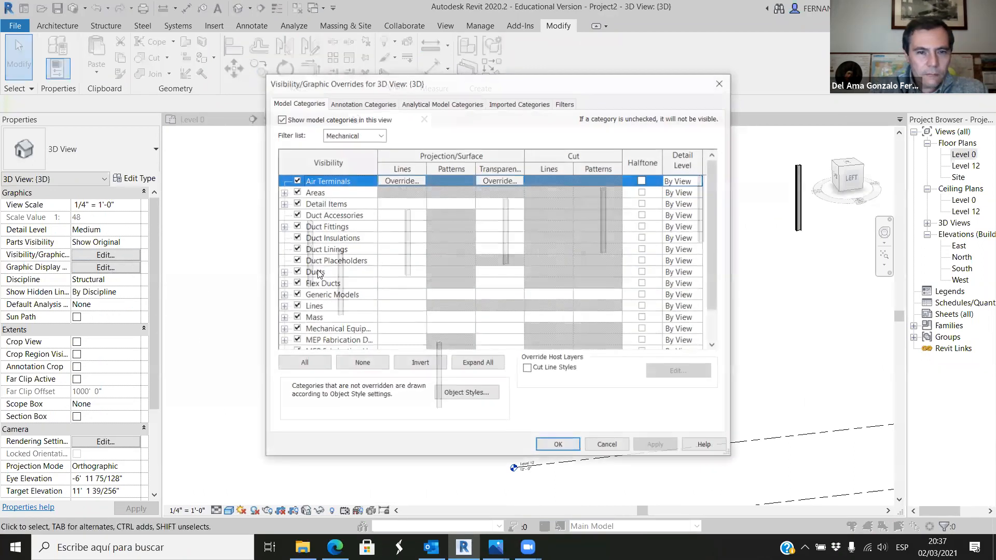
{"action": "scroll", "coordinate": [329, 342], "scroll_direction": "down", "scroll_amount": 1}
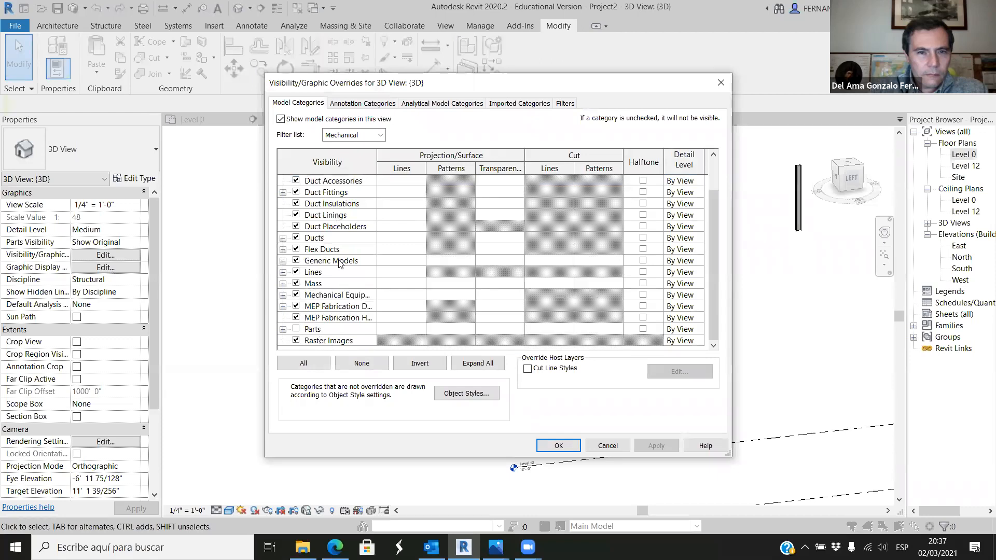
{"action": "left_click", "coordinate": [382, 137]}
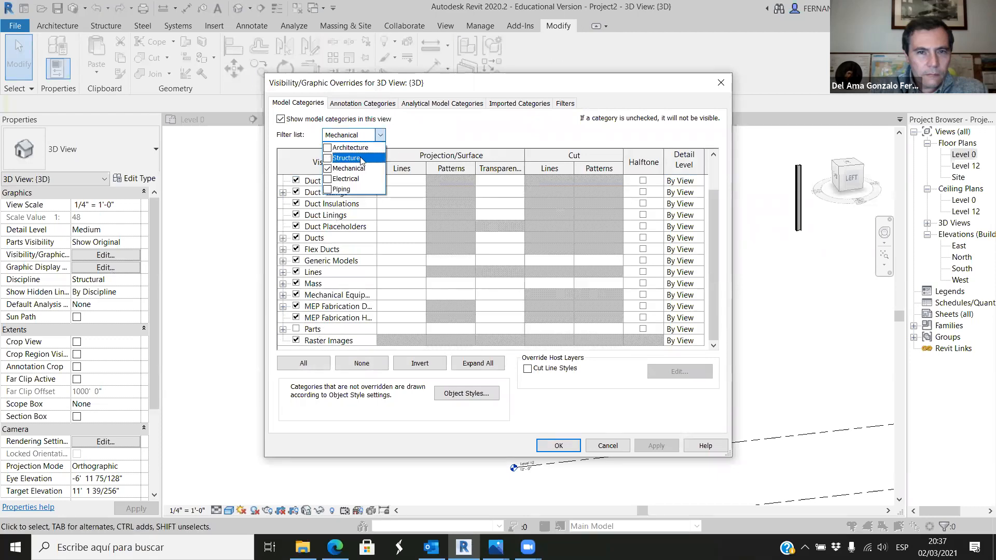
{"action": "left_click", "coordinate": [329, 148]}
{"action": "scroll", "coordinate": [290, 311], "scroll_direction": "down", "scroll_amount": 7}
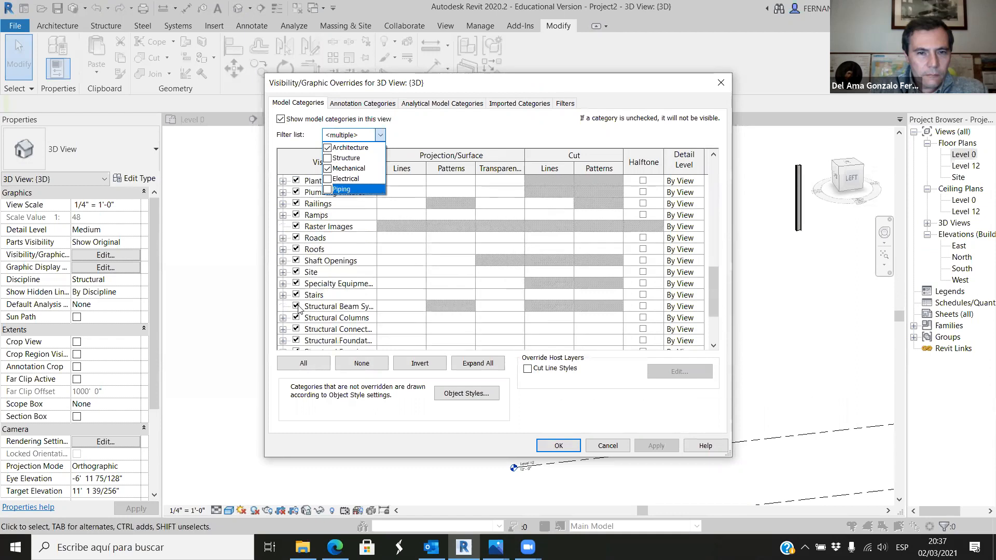
{"action": "scroll", "coordinate": [306, 314], "scroll_direction": "down", "scroll_amount": 3}
{"action": "left_click", "coordinate": [283, 332]}
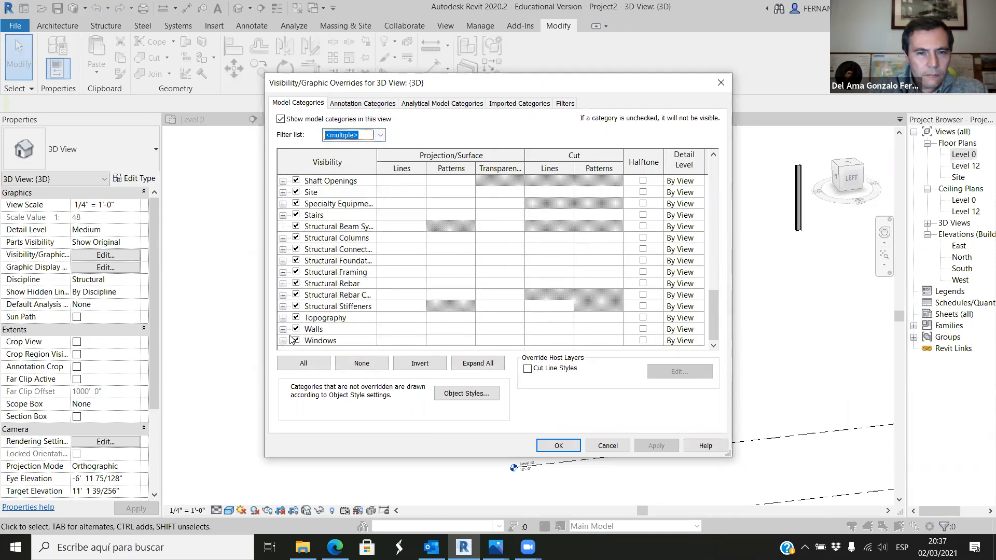
{"action": "left_click", "coordinate": [283, 329]}
{"action": "left_click", "coordinate": [607, 445]}
Set the 3D view's Discipline to Architectural.
{"action": "scroll", "coordinate": [300, 321], "scroll_direction": "up", "scroll_amount": 2}
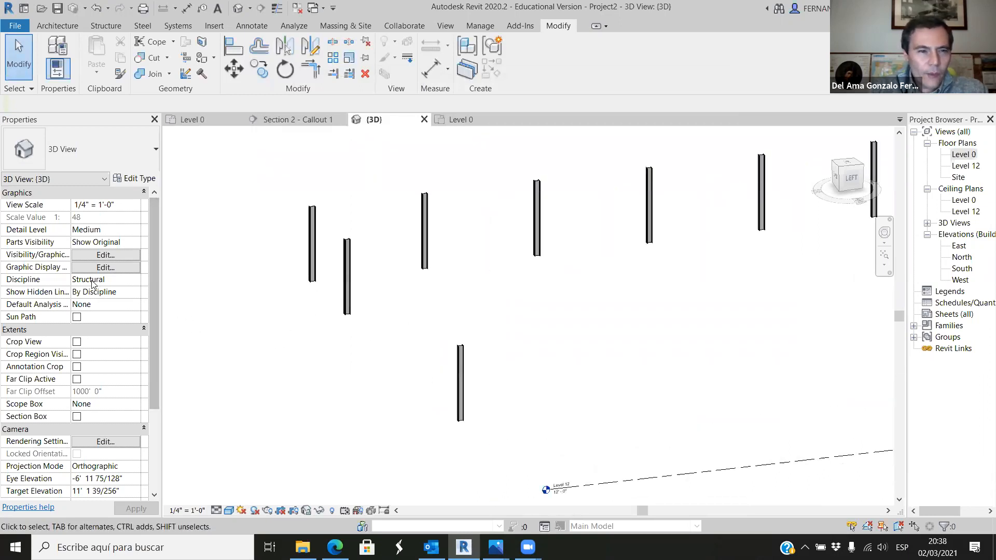
{"action": "left_click", "coordinate": [136, 281]}
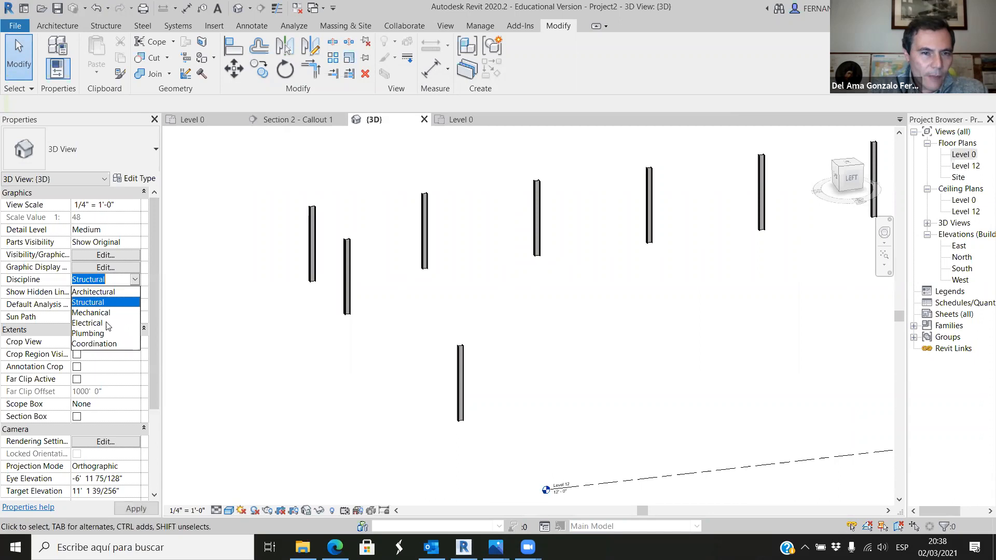
{"action": "left_click", "coordinate": [102, 292]}
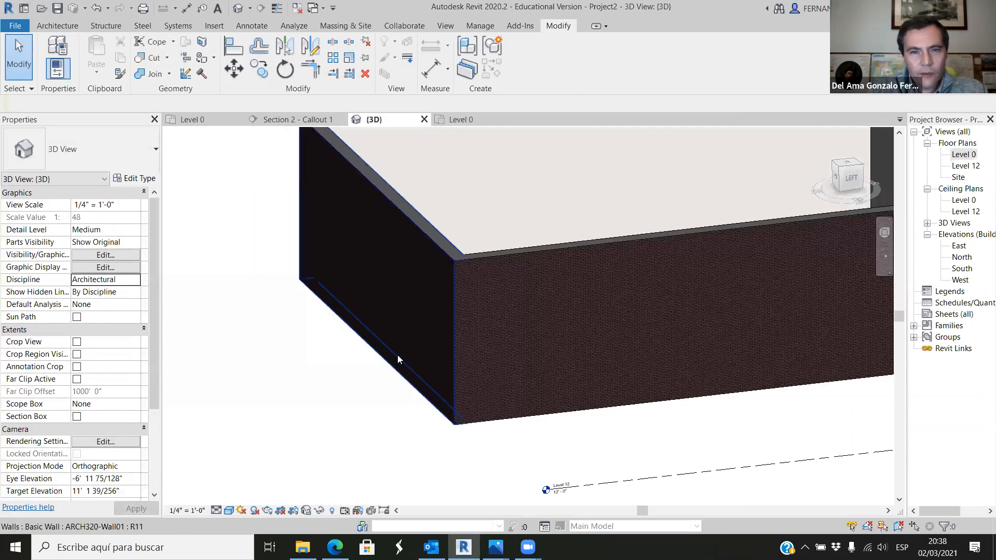
Preview the 3D model in Wireframe, and set the view's visual style to Hidden Line.
{"action": "left_click", "coordinate": [230, 511]}
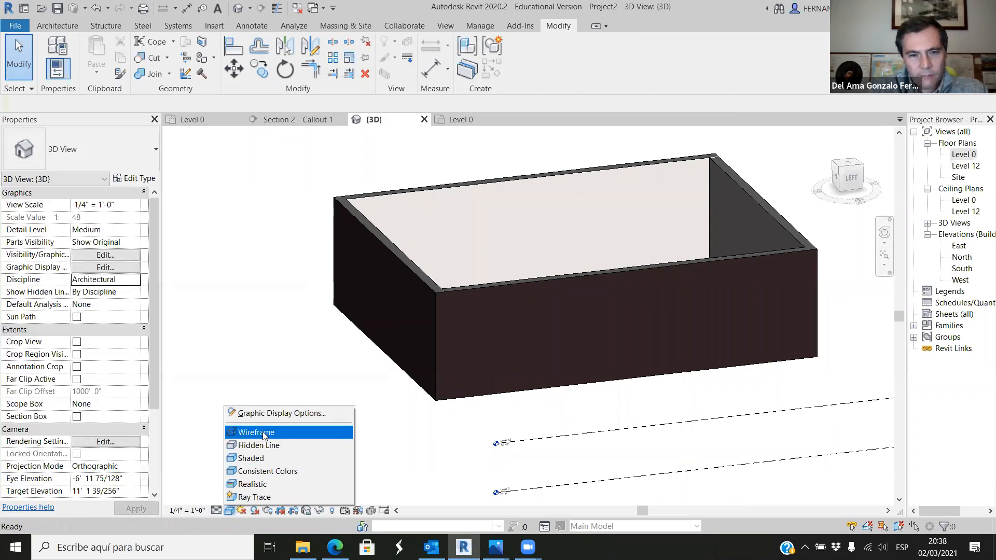
{"action": "left_click", "coordinate": [262, 431]}
{"action": "left_click", "coordinate": [229, 510]}
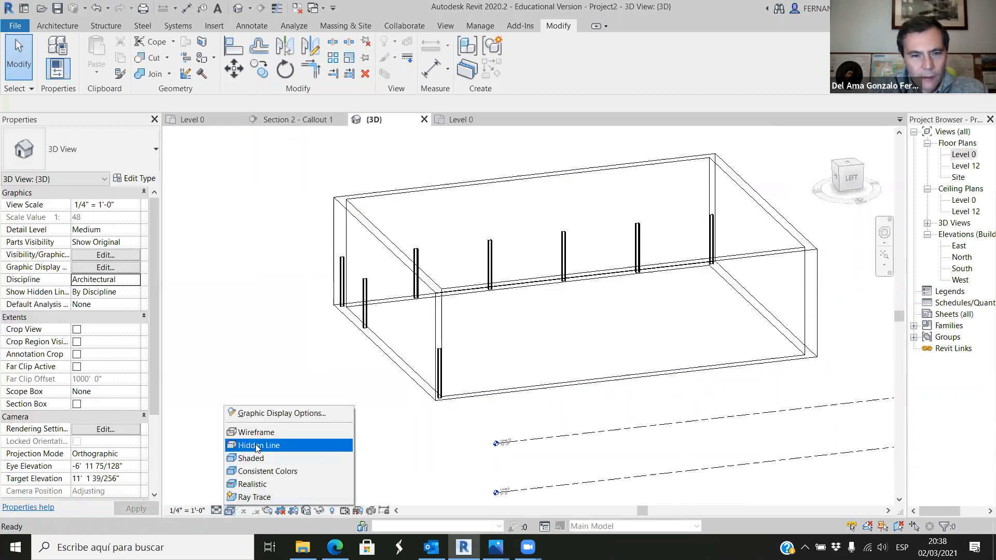
{"action": "left_click", "coordinate": [258, 448]}
{"action": "middle_click_drag", "start_coordinate": [325, 347], "coordinate": [416, 346], "text": "shift"}
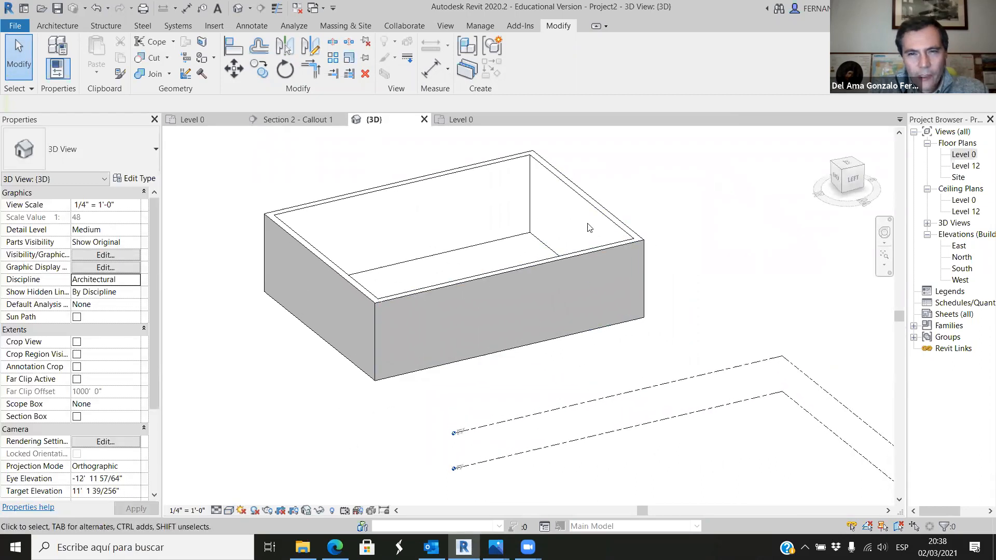
{"action": "scroll", "coordinate": [588, 224], "scroll_direction": "up", "scroll_amount": 1}
{"action": "scroll", "coordinate": [551, 262], "scroll_direction": "down", "scroll_amount": 1}
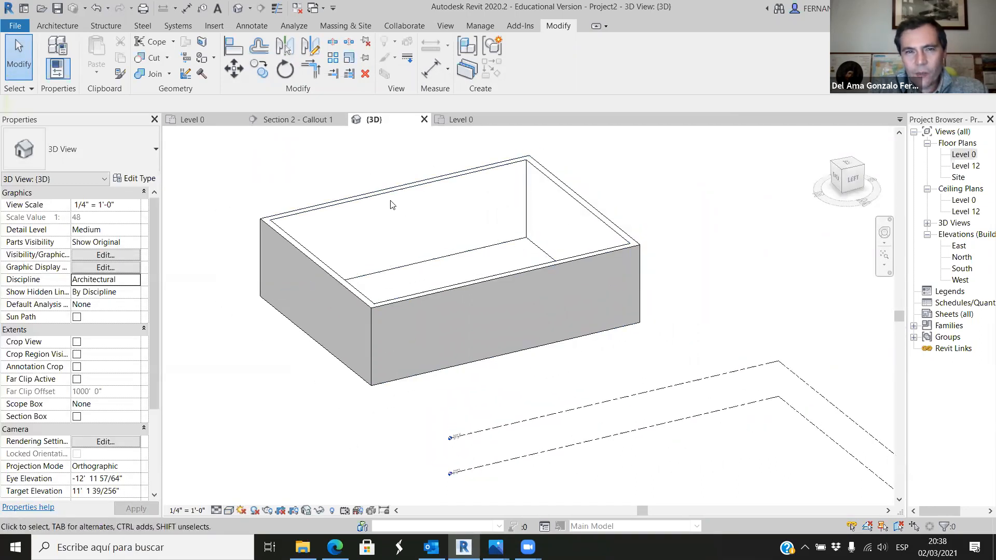
Review the 3D view's Discipline and visual style choices, keeping Architectural and Hidden Line, and look over the enclosed walls.
{"action": "left_click", "coordinate": [133, 281]}
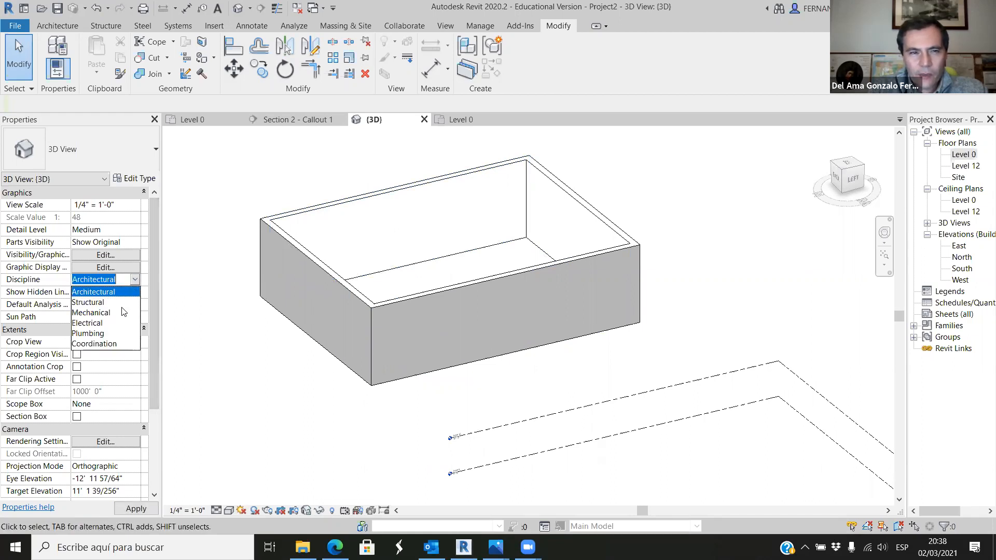
{"action": "left_click", "coordinate": [113, 292]}
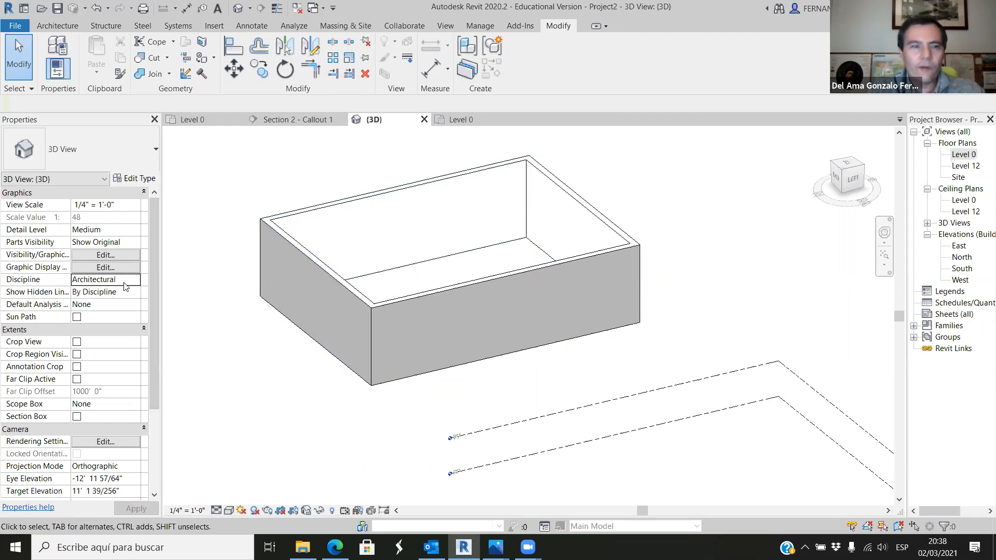
{"action": "scroll", "coordinate": [452, 358], "scroll_direction": "down", "scroll_amount": 2}
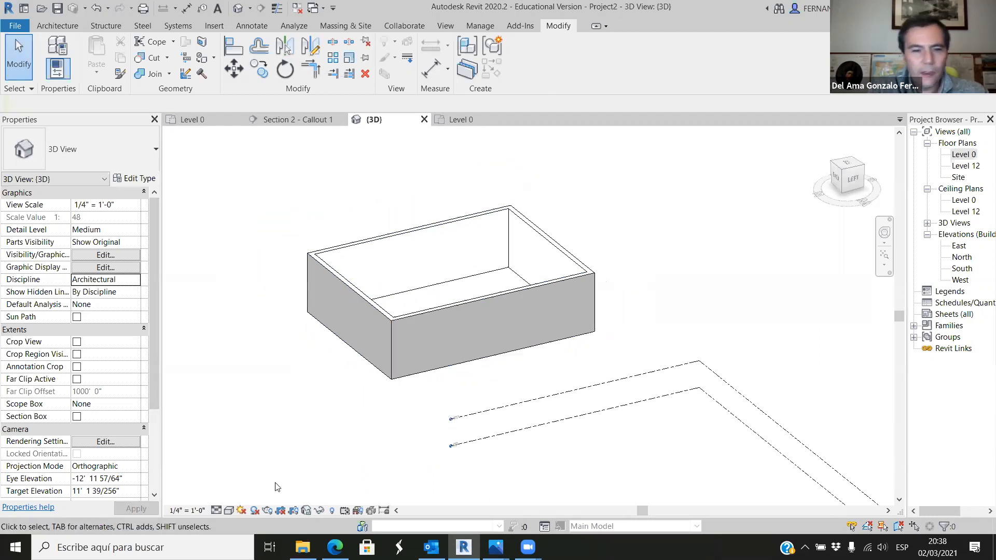
{"action": "left_click", "coordinate": [229, 511]}
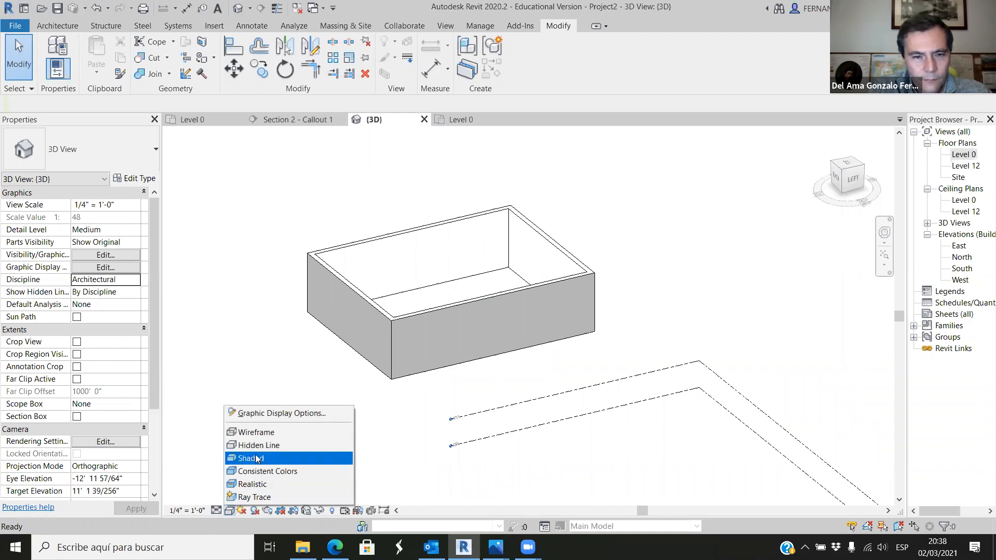
{"action": "left_click", "coordinate": [257, 445]}
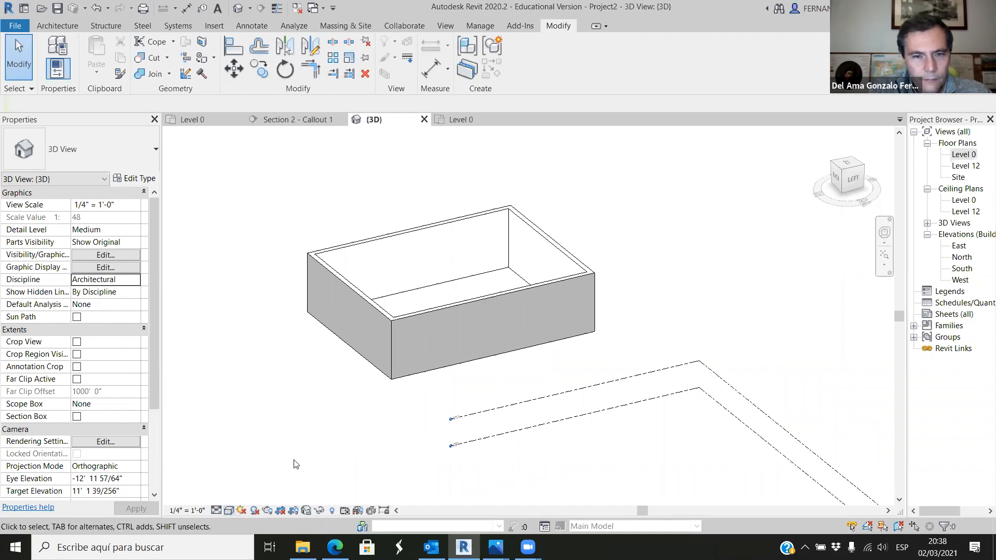
{"action": "scroll", "coordinate": [354, 335], "scroll_direction": "up", "scroll_amount": 2}
{"action": "scroll", "coordinate": [342, 331], "scroll_direction": "up", "scroll_amount": 1}
{"action": "middle_click_drag", "start_coordinate": [323, 406], "coordinate": [358, 456], "text": "shift"}
{"action": "scroll", "coordinate": [373, 222], "scroll_direction": "down", "scroll_amount": 6}
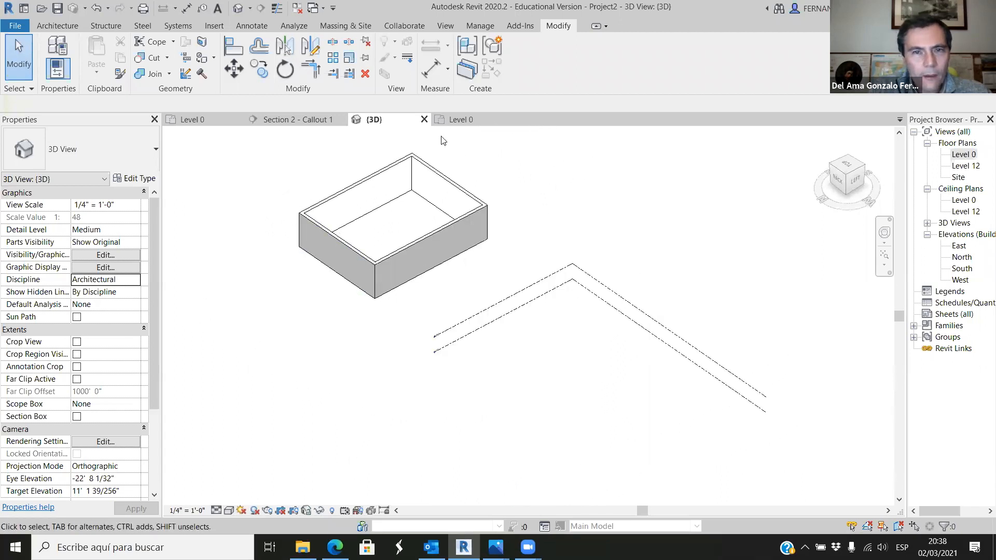
Look over the whole Level 0 plan, and open the Level 12 floor plan.
{"action": "left_click", "coordinate": [459, 120]}
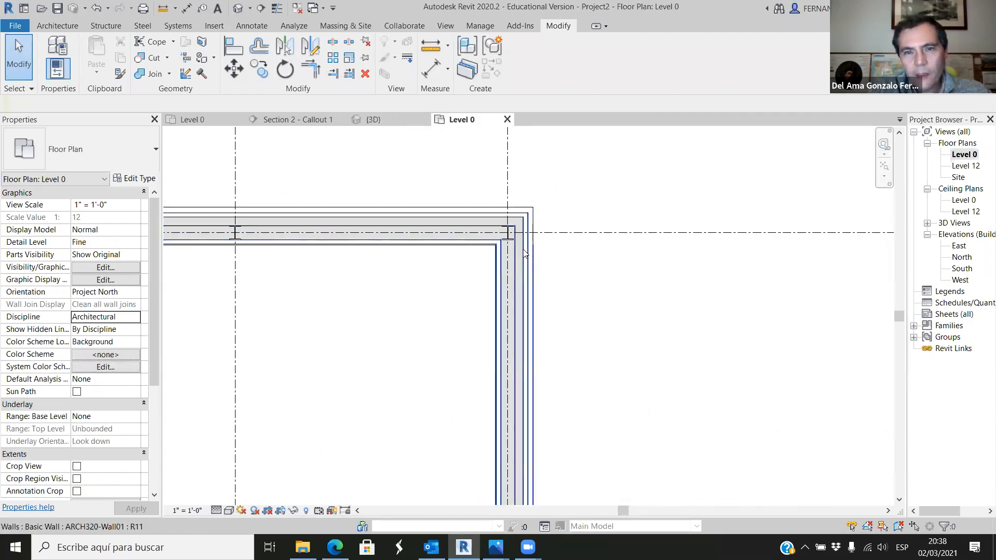
{"action": "scroll", "coordinate": [510, 226], "scroll_direction": "down", "scroll_amount": 8}
{"action": "scroll", "coordinate": [391, 174], "scroll_direction": "down", "scroll_amount": 6}
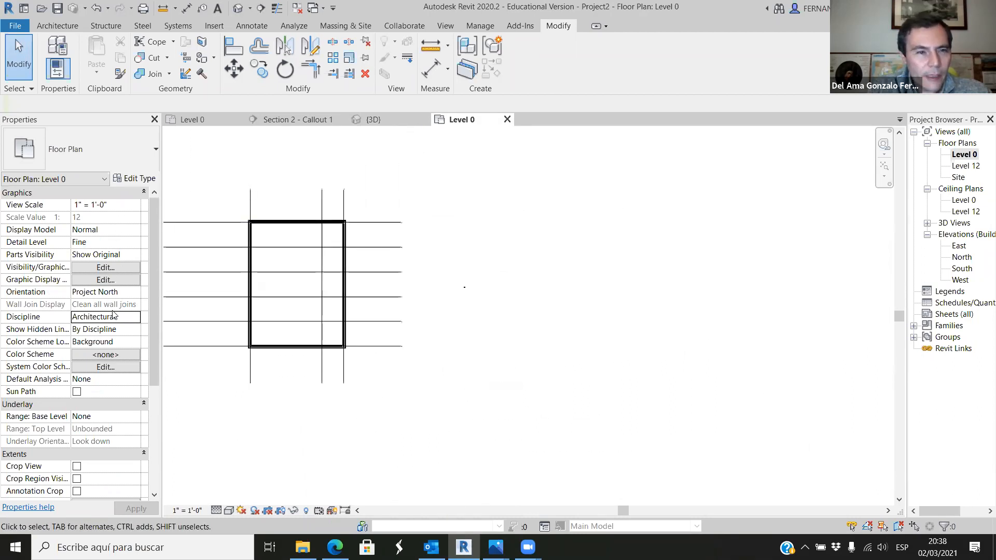
{"action": "double_click", "coordinate": [964, 166]}
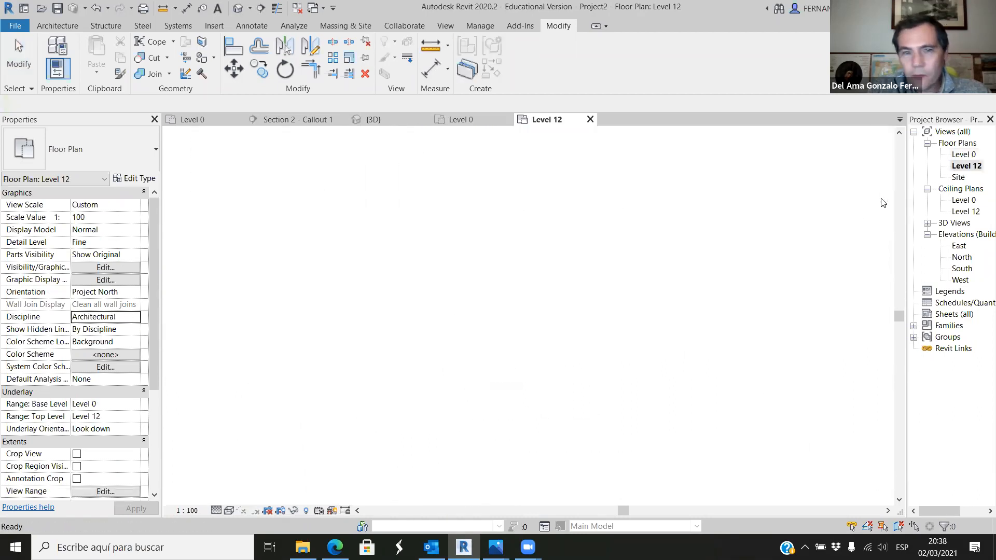
{"action": "scroll", "coordinate": [659, 275], "scroll_direction": "up", "scroll_amount": 3}
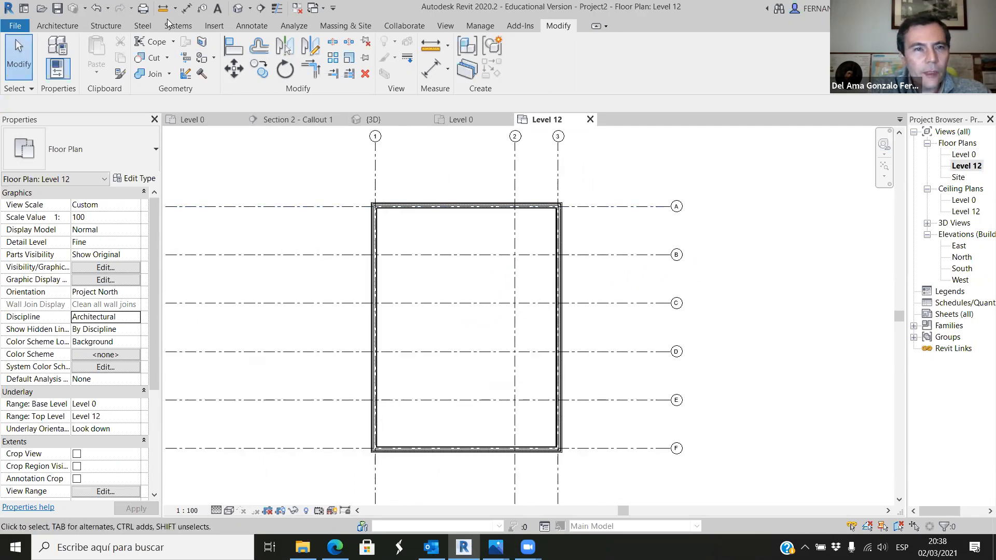
Start a roof by footprint on Level 12 and duplicate the Generic Roof - 300mm type as ARCH320-roof01.
{"action": "left_click", "coordinate": [57, 26]}
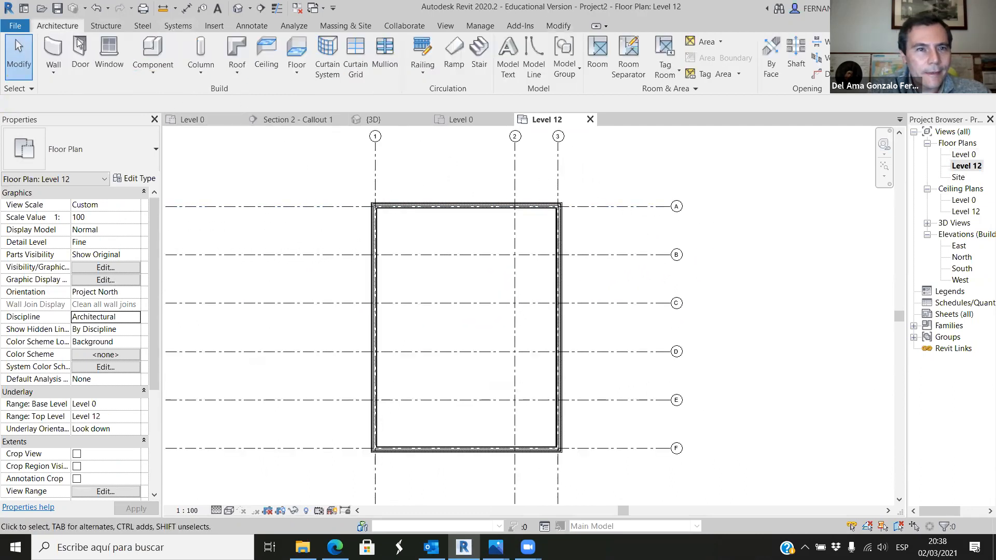
{"action": "left_click", "coordinate": [236, 54]}
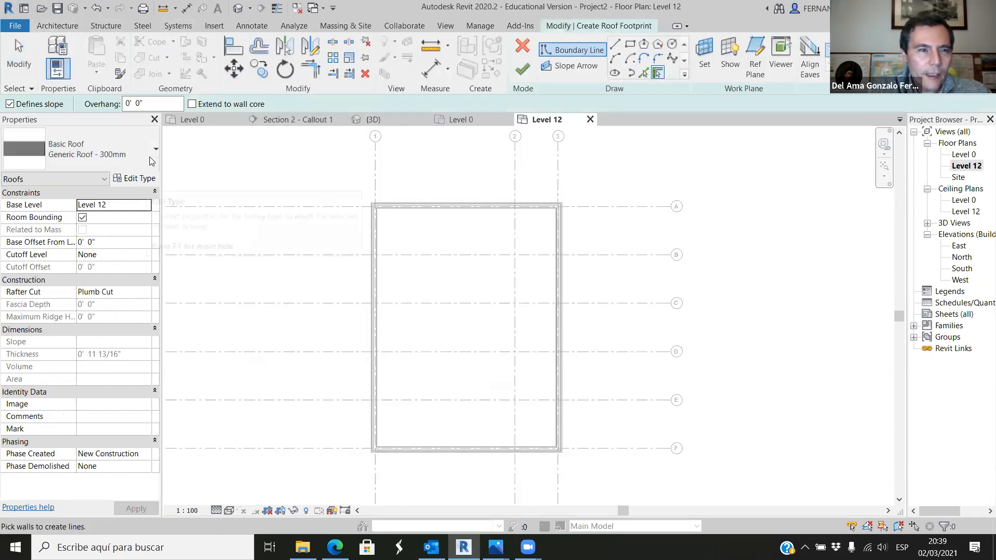
{"action": "left_click", "coordinate": [136, 179]}
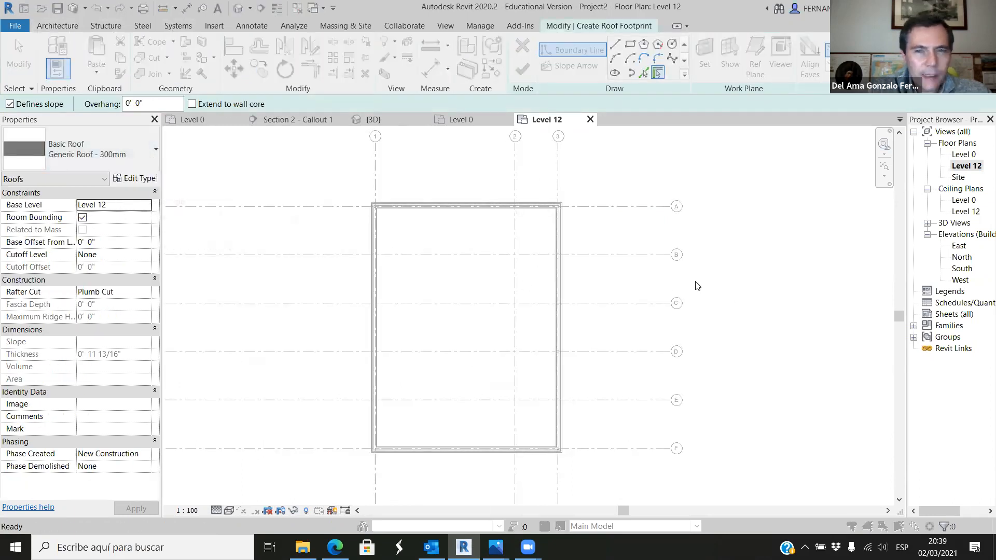
{"action": "left_click", "coordinate": [775, 120]}
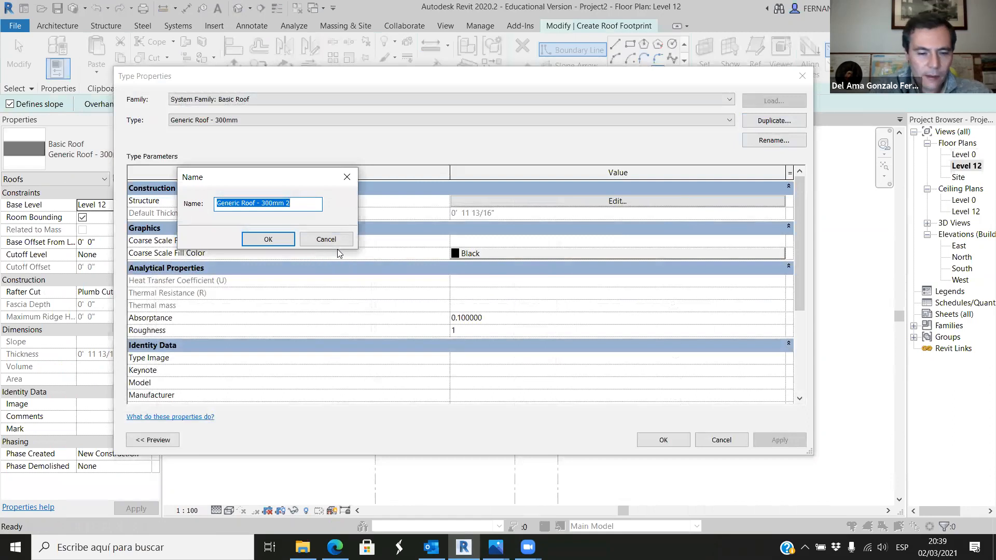
{"action": "type", "text": "ARCH320-roof01"}
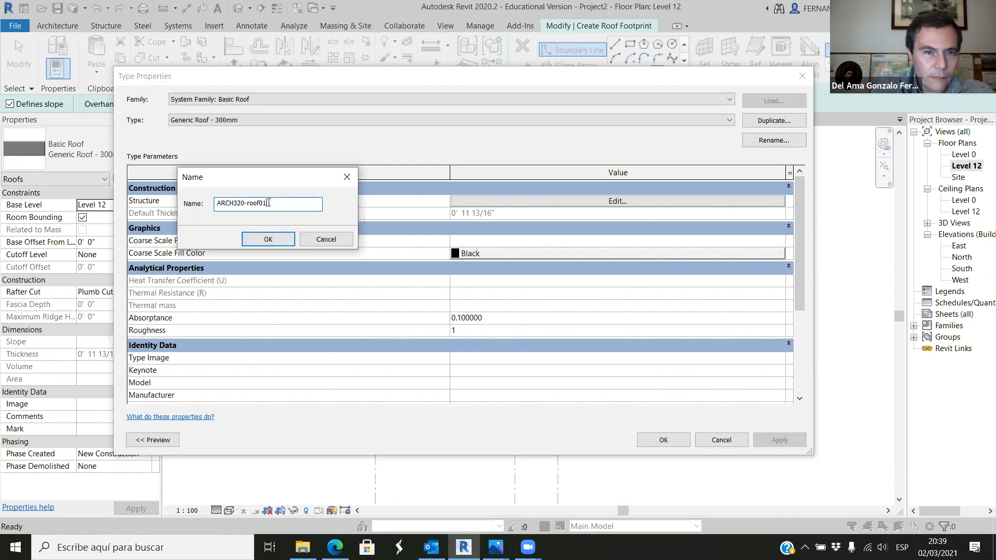
{"action": "left_click", "coordinate": [269, 239]}
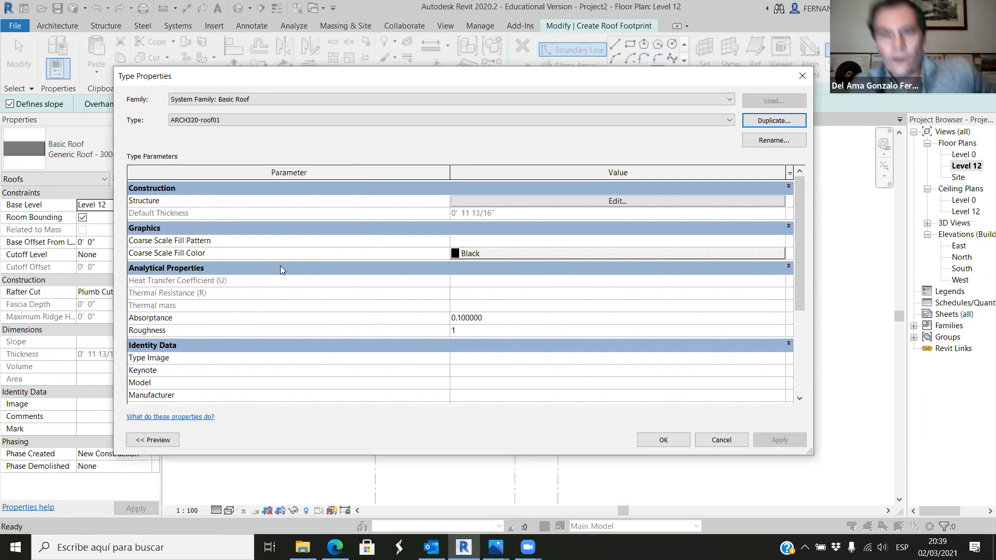
Open the layer structure of ARCH320-roof01 for editing and bring up the detail01.jpg reference drawing in Fotos.
{"action": "left_click", "coordinate": [545, 202]}
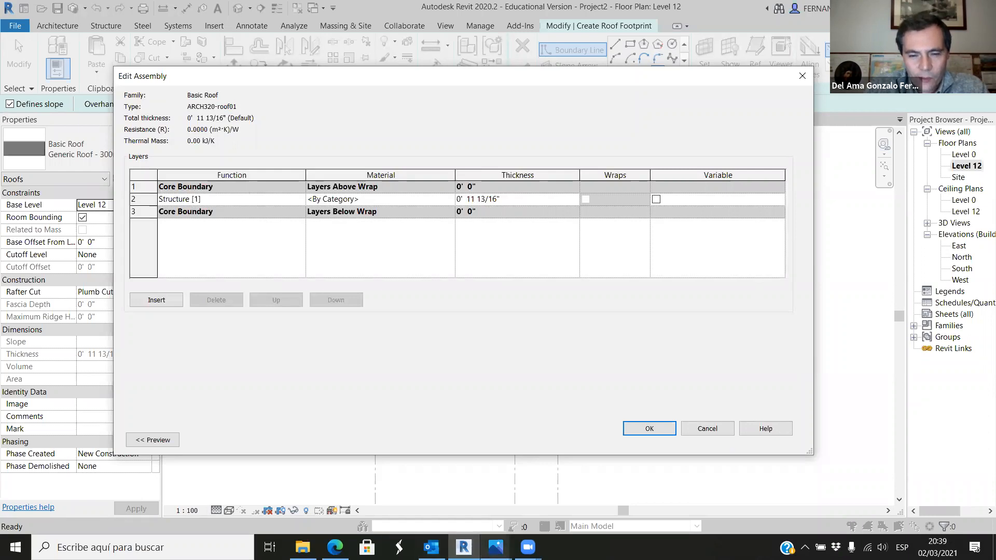
{"action": "left_click", "coordinate": [496, 547]}
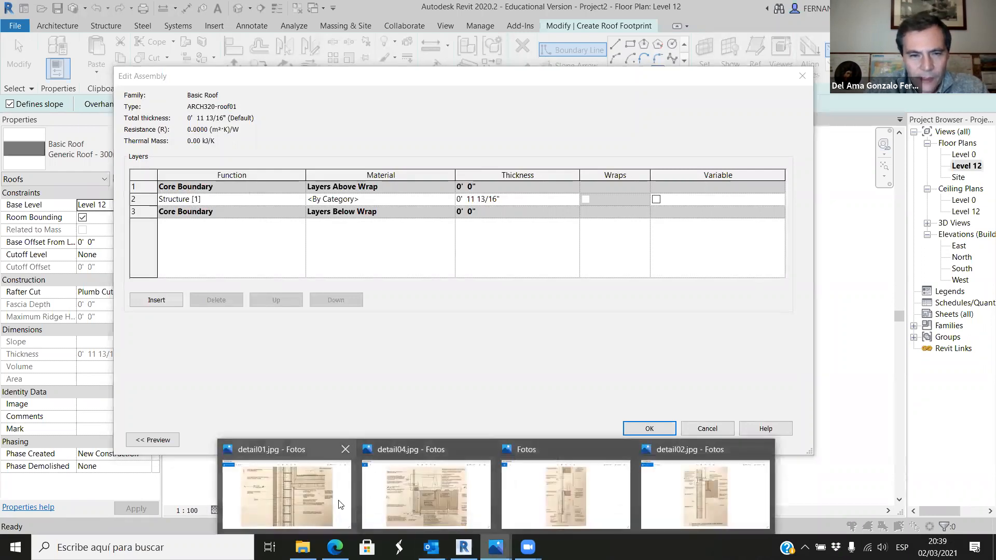
{"action": "left_click", "coordinate": [301, 488]}
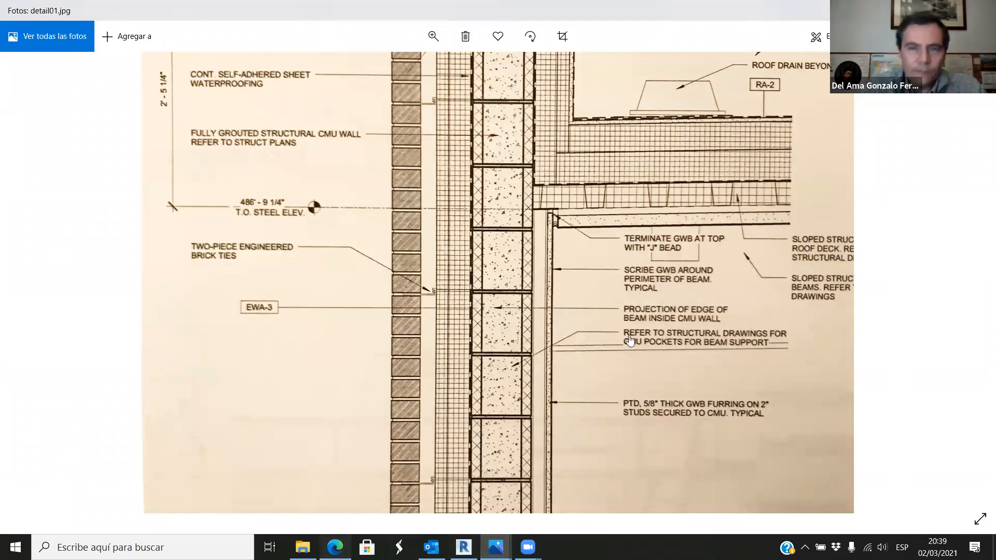
Switch to the web browser and search Bing for roof decking.
{"action": "left_click", "coordinate": [335, 547]}
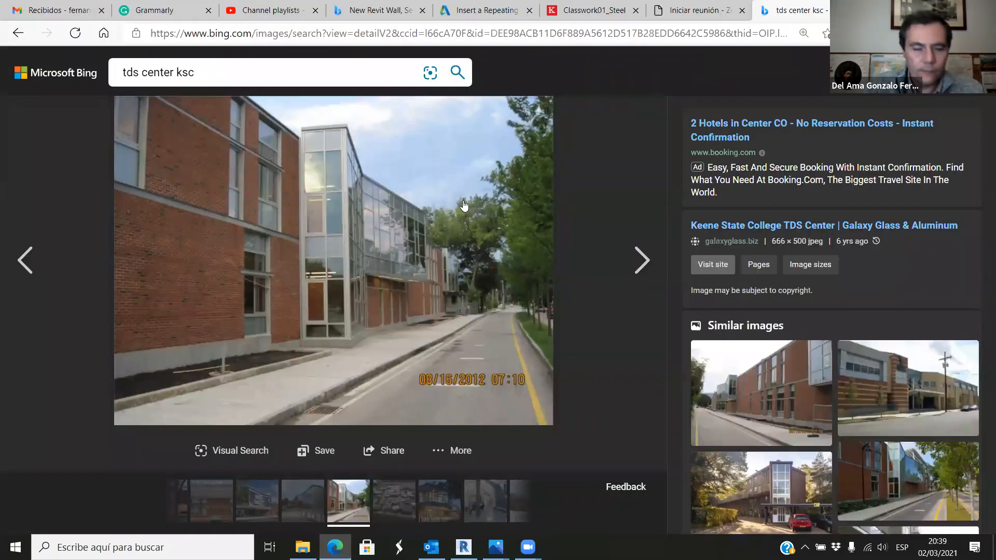
{"action": "key", "text": "ctrl+l"}
{"action": "type", "text": "roof deck"}
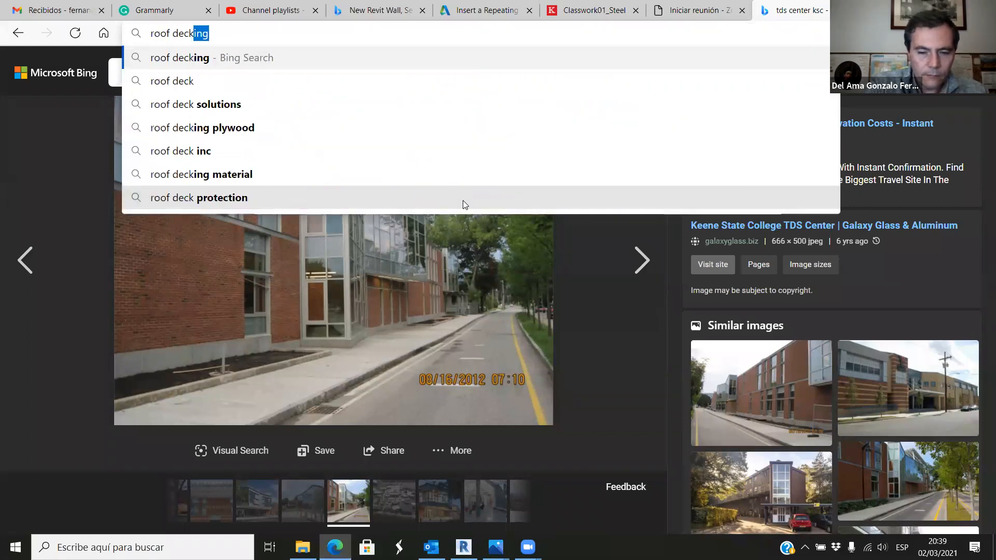
{"action": "key", "text": "Return"}
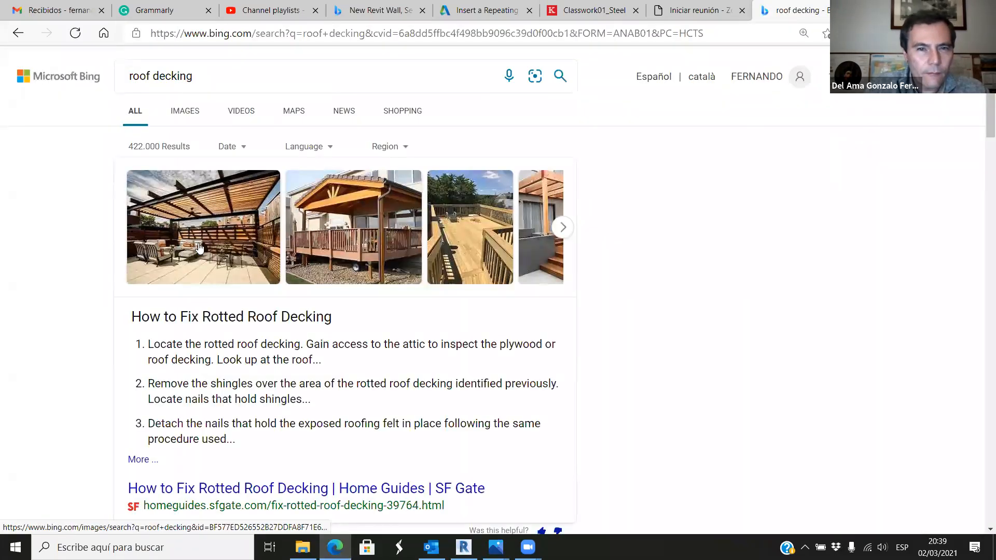
Try rewording the search to slab decking, and browse the image results for roof decking.
{"action": "left_click_drag", "start_coordinate": [200, 76], "coordinate": [180, 76]}
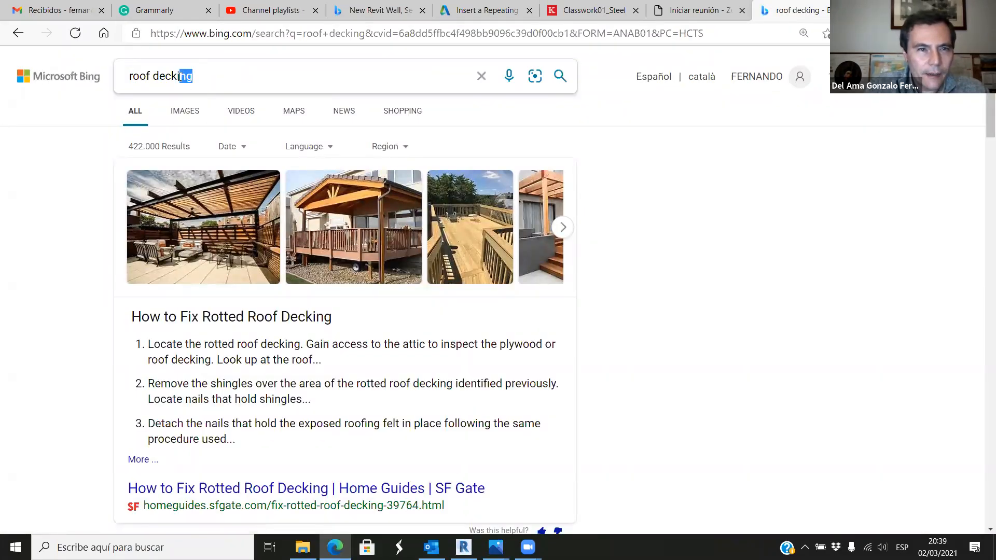
{"action": "left_click", "coordinate": [192, 77]}
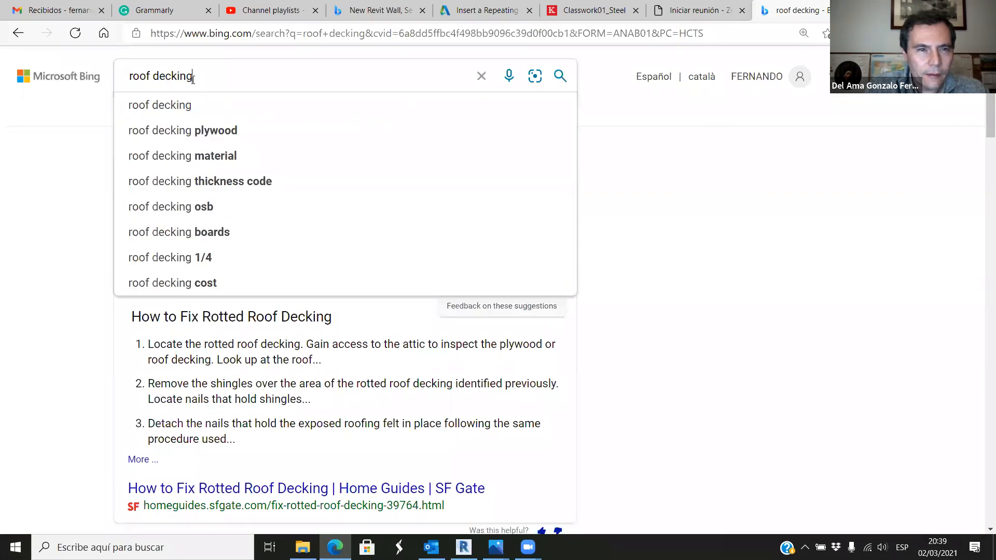
{"action": "double_click", "coordinate": [140, 77]}
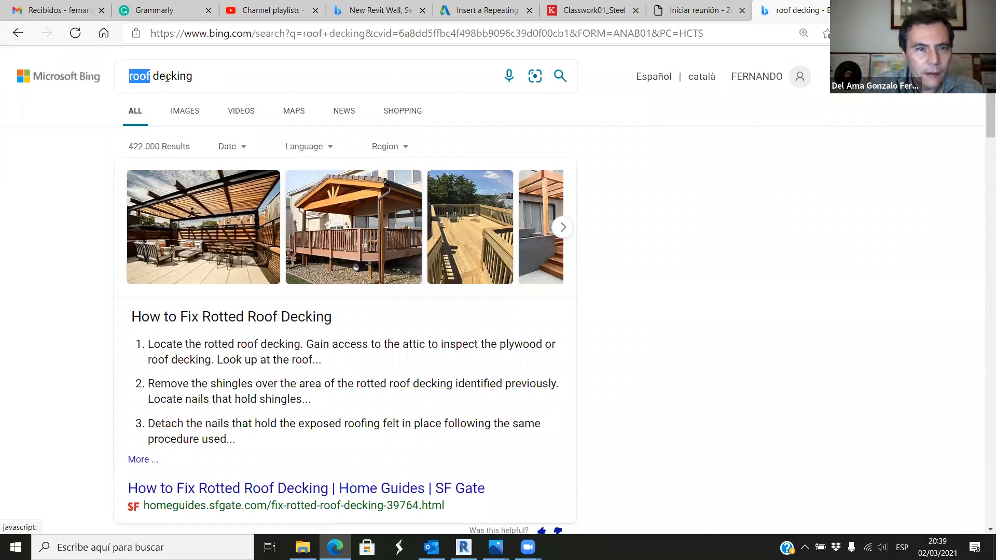
{"action": "type", "text": "slab"}
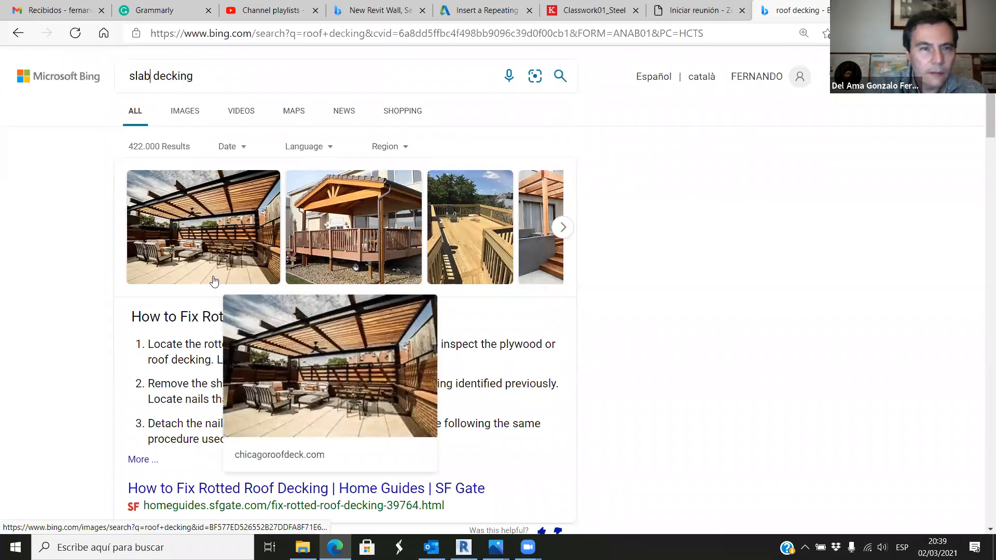
{"action": "left_click", "coordinate": [186, 115]}
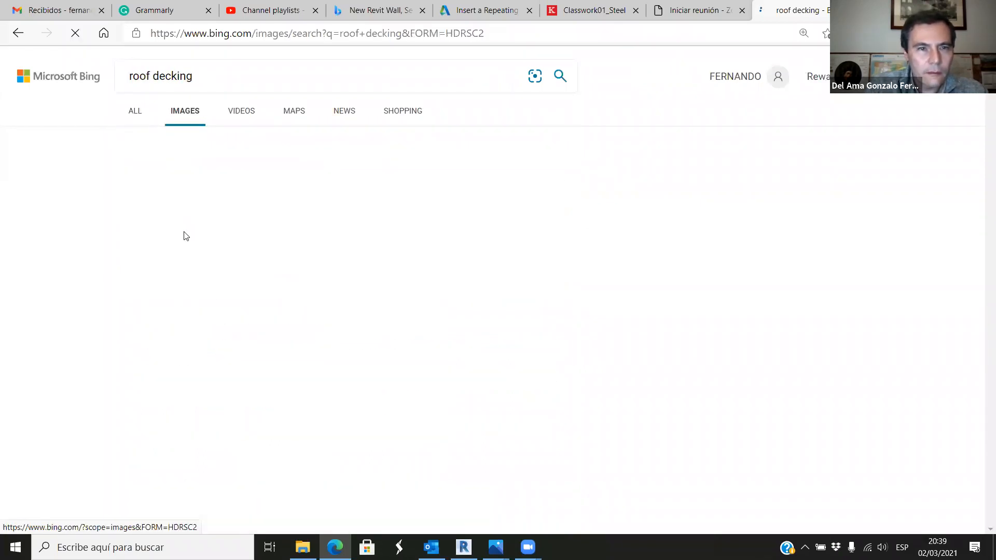
{"action": "scroll", "coordinate": [326, 310], "scroll_direction": "down", "scroll_amount": 2}
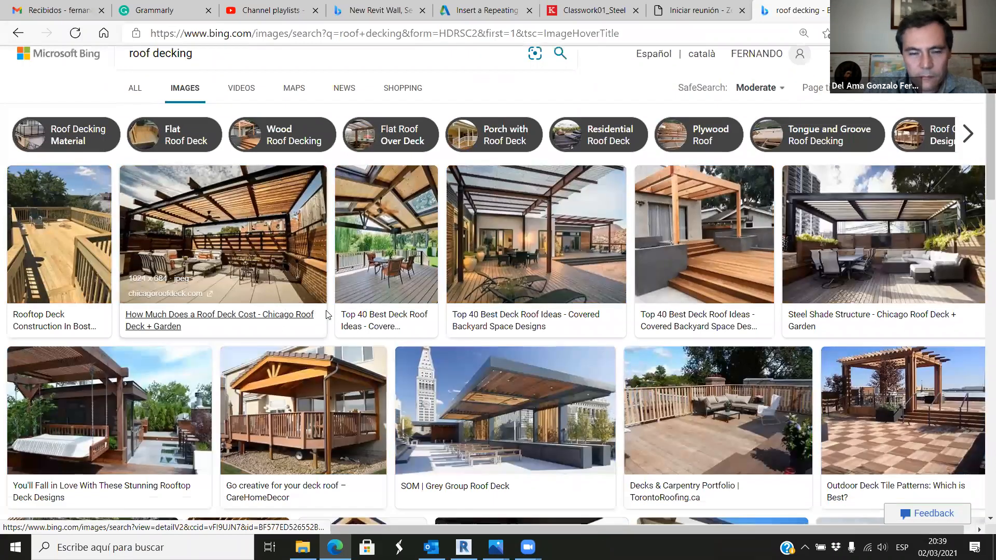
{"action": "scroll", "coordinate": [325, 310], "scroll_direction": "down", "scroll_amount": 9}
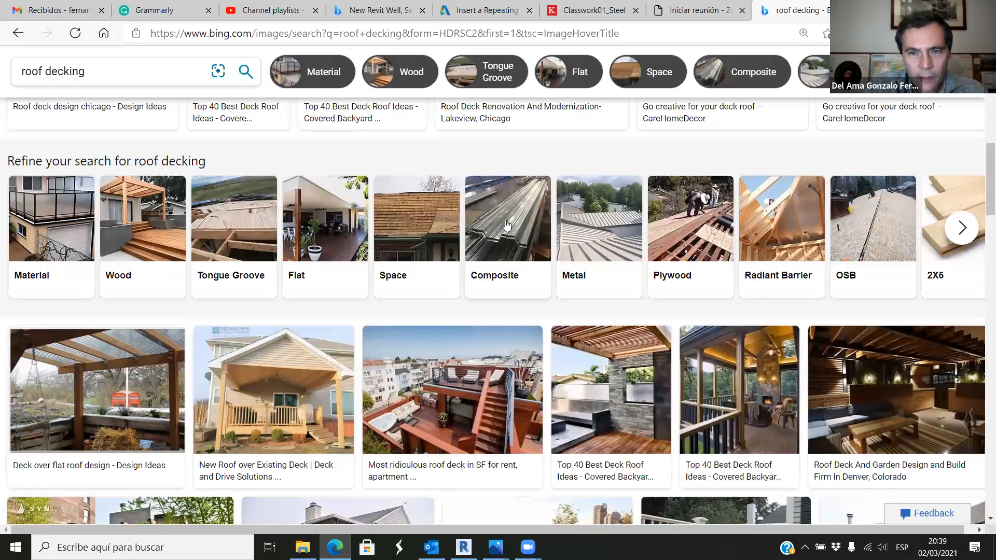
Refine the images to composite roof decking and view the ribbed metal sheet photo and the CSSBI roof deck photo.
{"action": "left_click", "coordinate": [507, 225]}
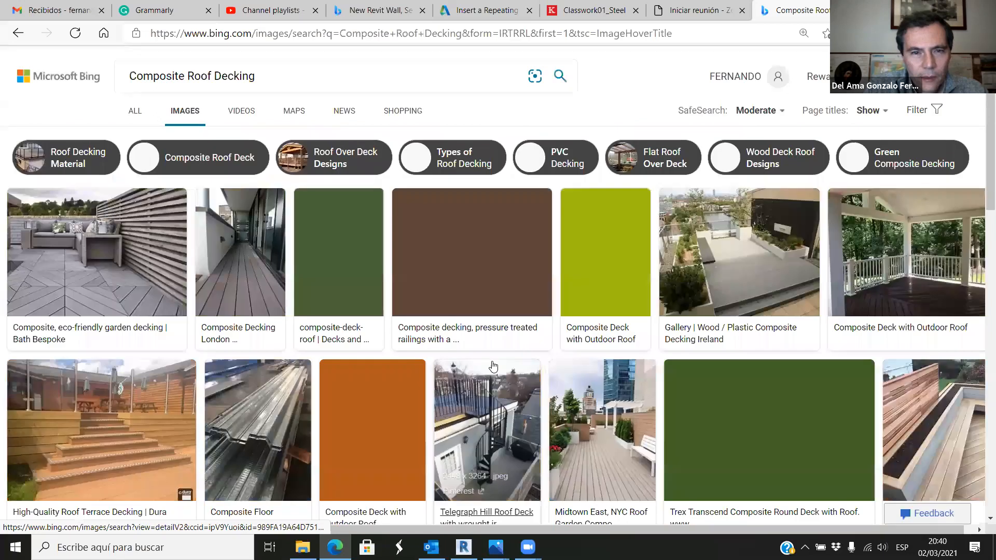
{"action": "left_click", "coordinate": [273, 430]}
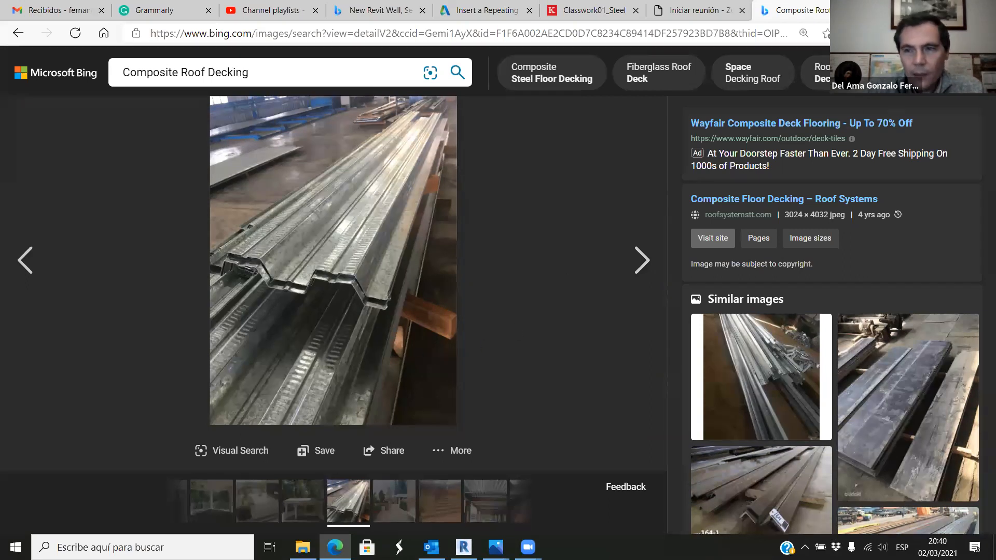
{"action": "key", "text": "Escape"}
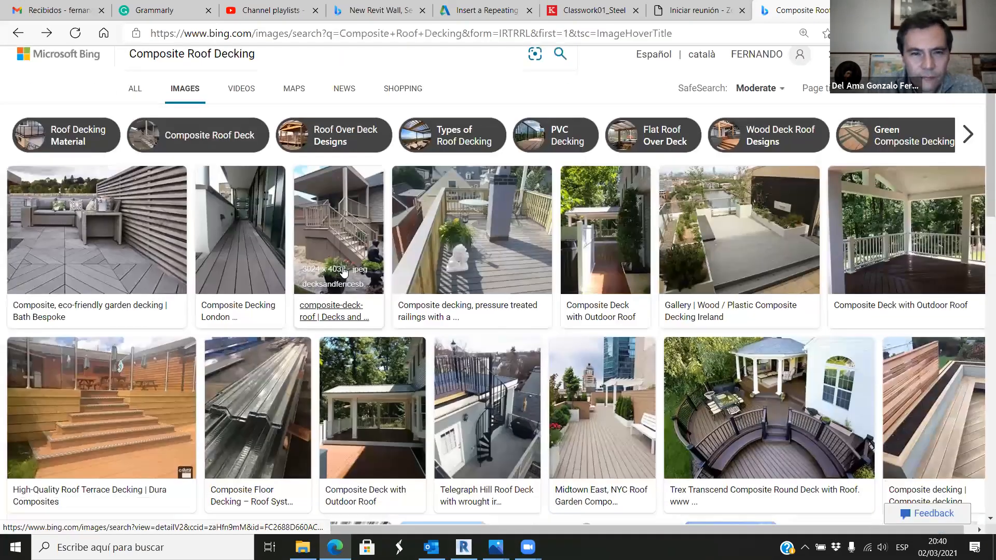
{"action": "scroll", "coordinate": [342, 337], "scroll_direction": "down", "scroll_amount": 4}
{"action": "left_click", "coordinate": [362, 312]}
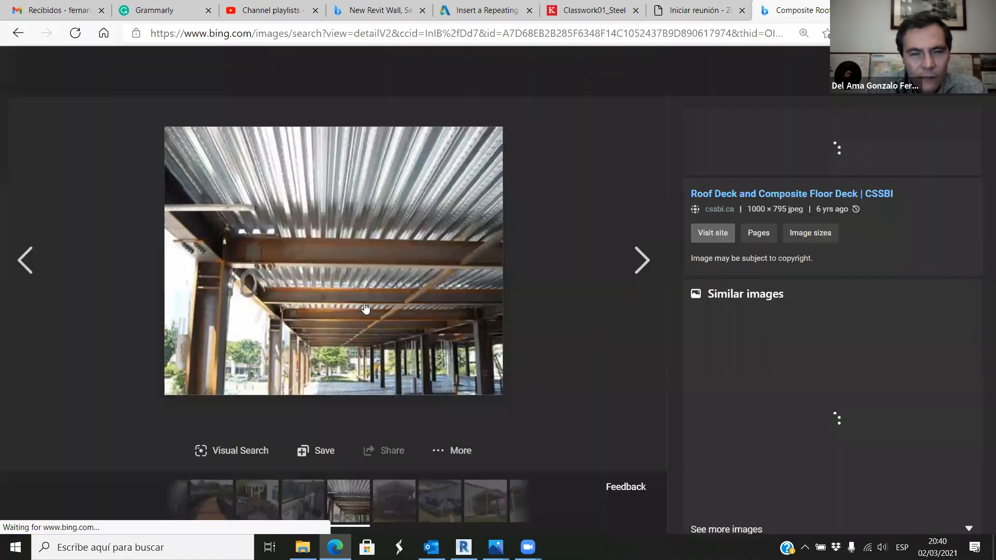
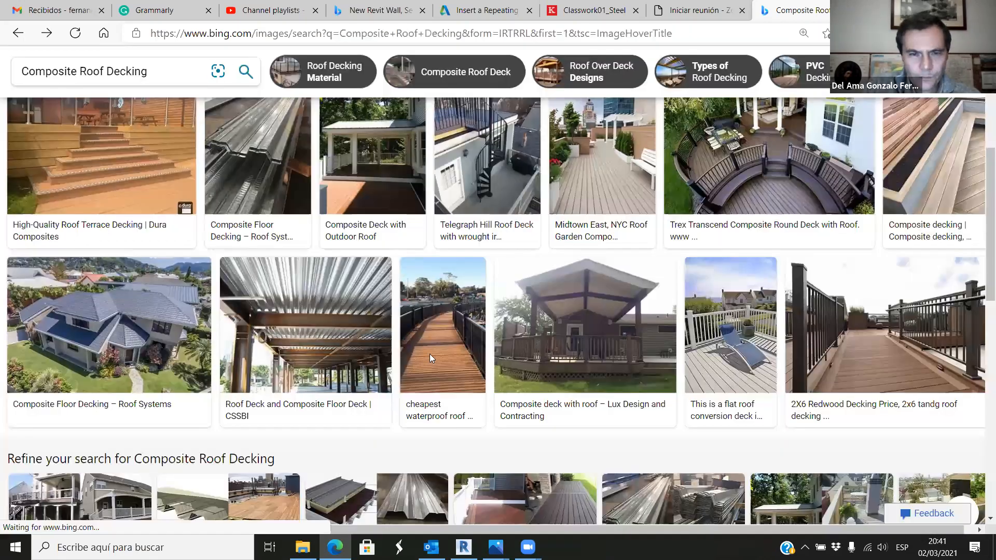
Return to Revit and assign the Metal Deck material to the Structure [1] layer of ARCH320-roof01.
{"action": "key", "text": "alt+Tab"}
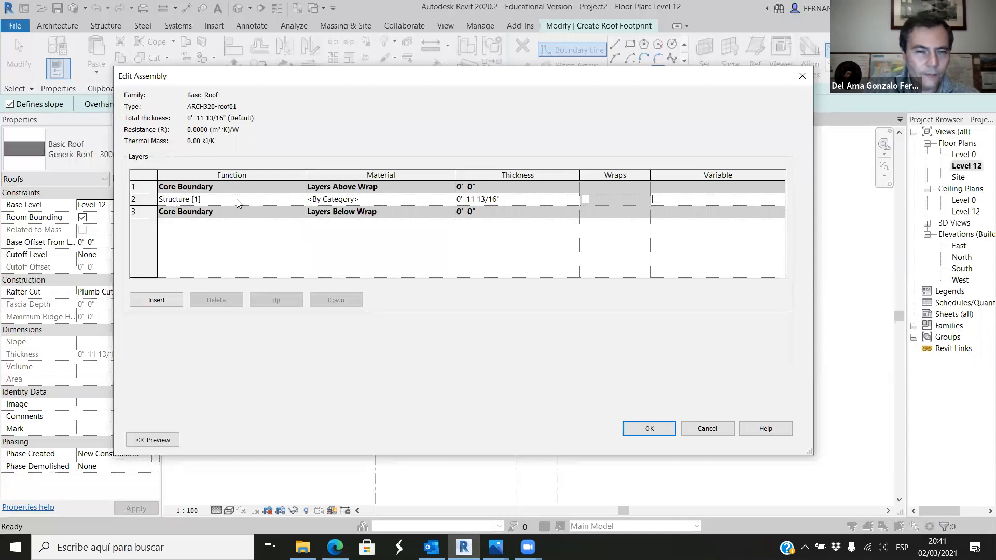
{"action": "left_click", "coordinate": [426, 202]}
{"action": "left_click", "coordinate": [450, 204]}
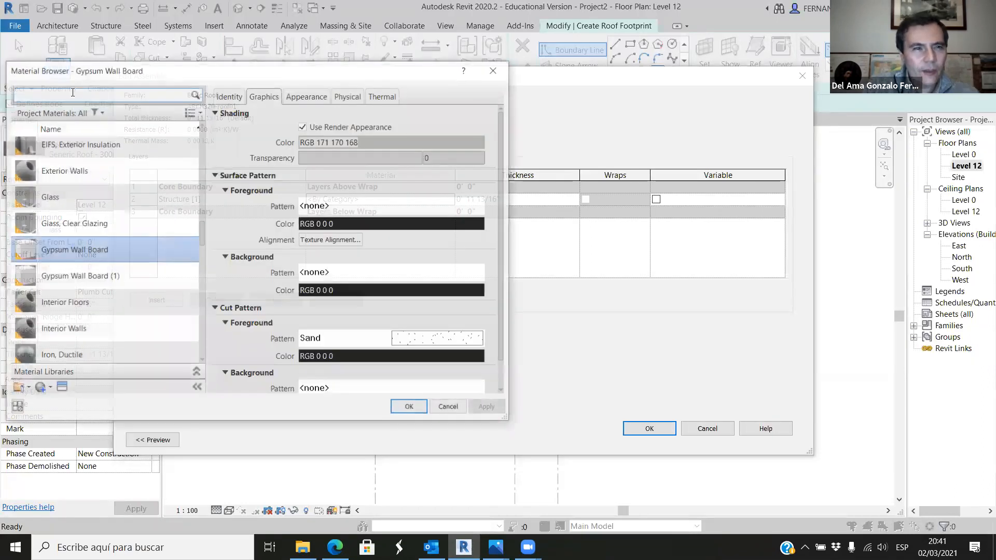
{"action": "type", "text": "deck"}
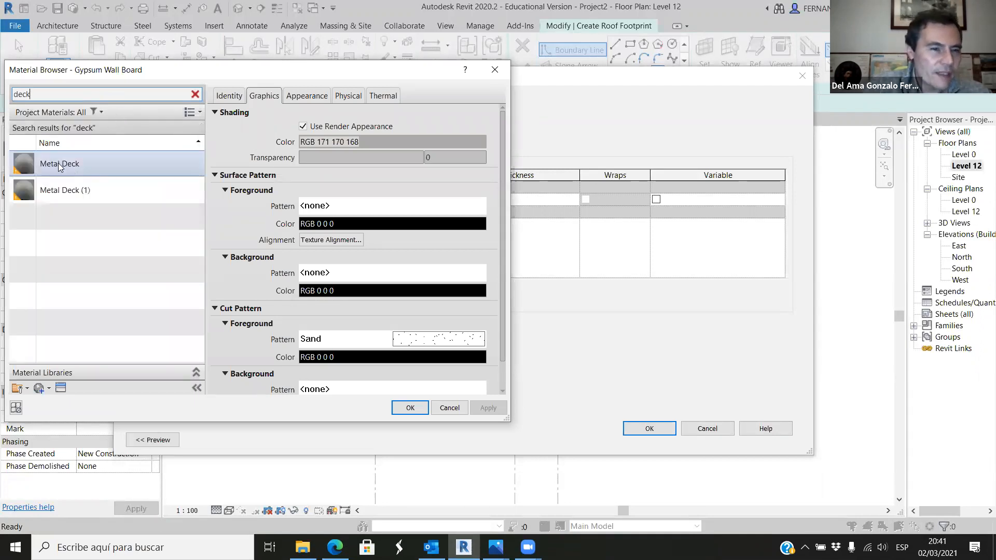
{"action": "left_click", "coordinate": [59, 165]}
{"action": "left_click", "coordinate": [410, 408]}
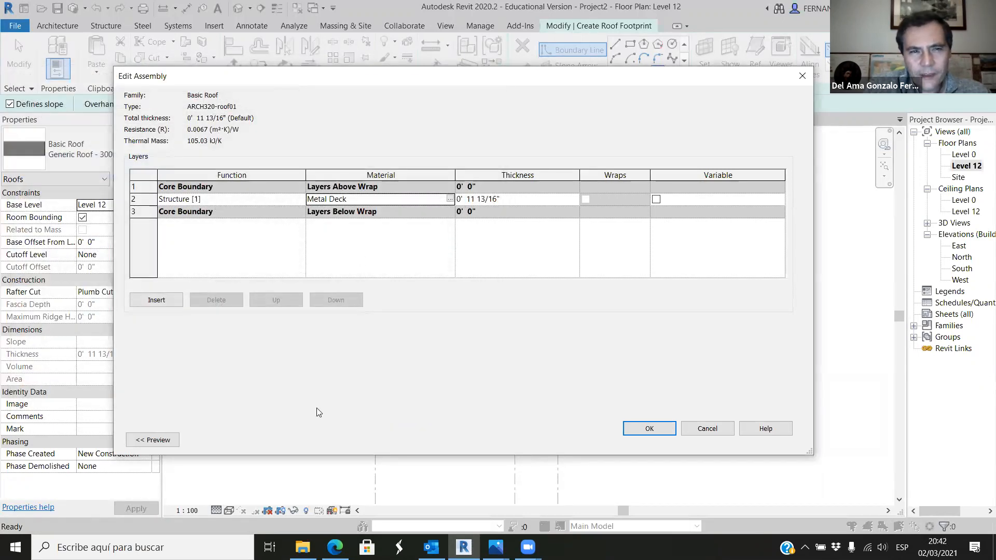
Check the roof deck in detail01.jpg and set the Metal Deck layer's thickness to 8" in Revit.
{"action": "mouse_move", "coordinate": [463, 547]}
{"action": "mouse_move", "coordinate": [493, 545]}
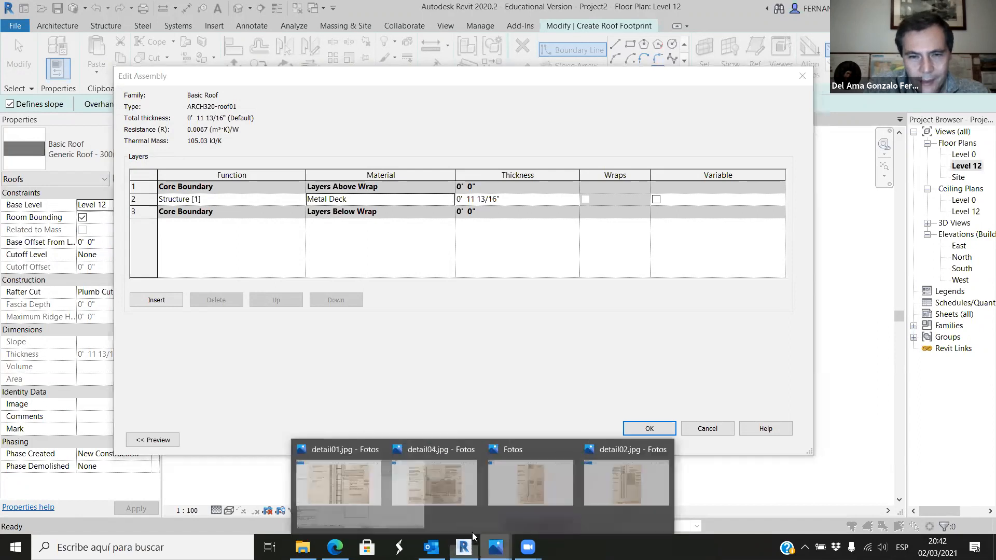
{"action": "left_click", "coordinate": [695, 487]}
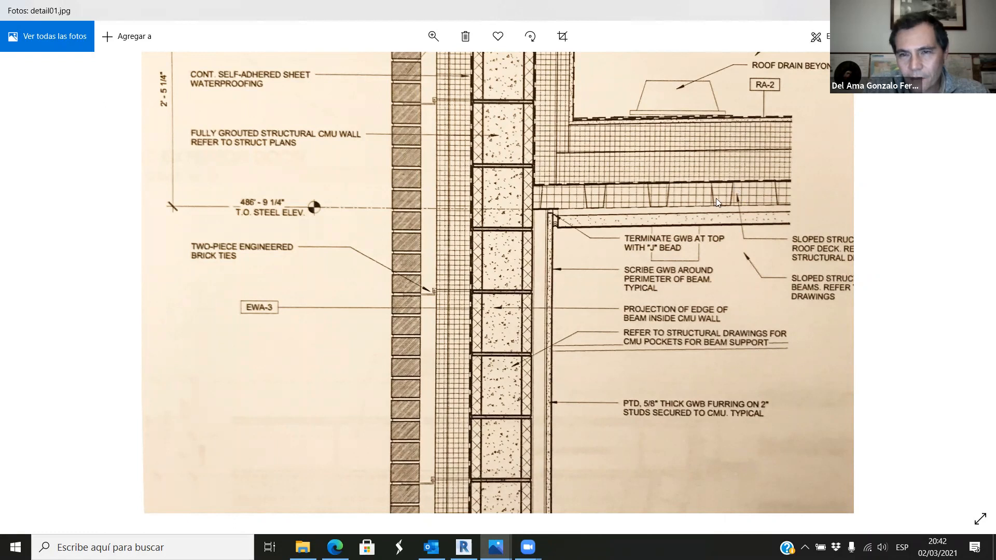
{"action": "left_click", "coordinate": [464, 547]}
{"action": "left_click", "coordinate": [470, 198]}
{"action": "left_click_drag", "start_coordinate": [467, 199], "coordinate": [496, 198]}
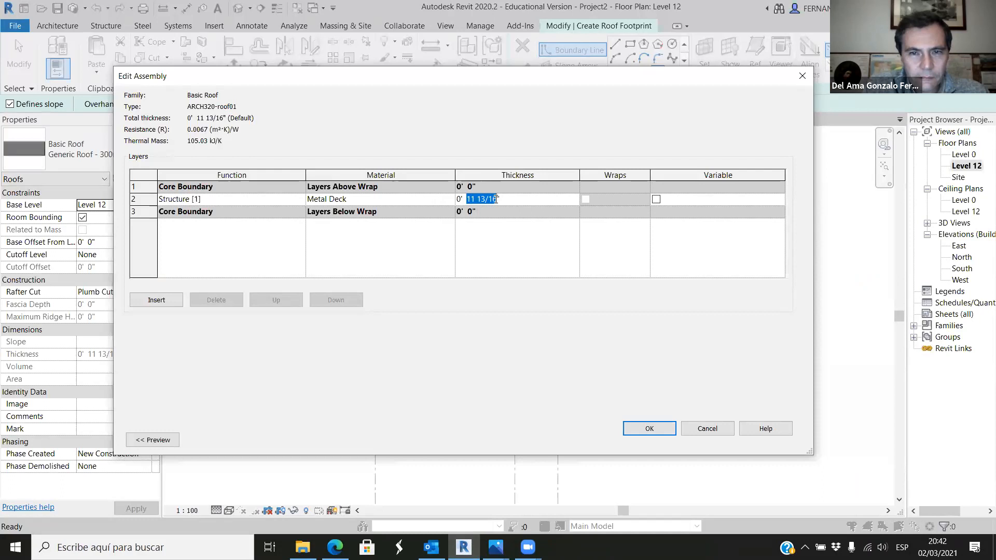
{"action": "type", "text": "8"}
{"action": "key", "text": "Return"}
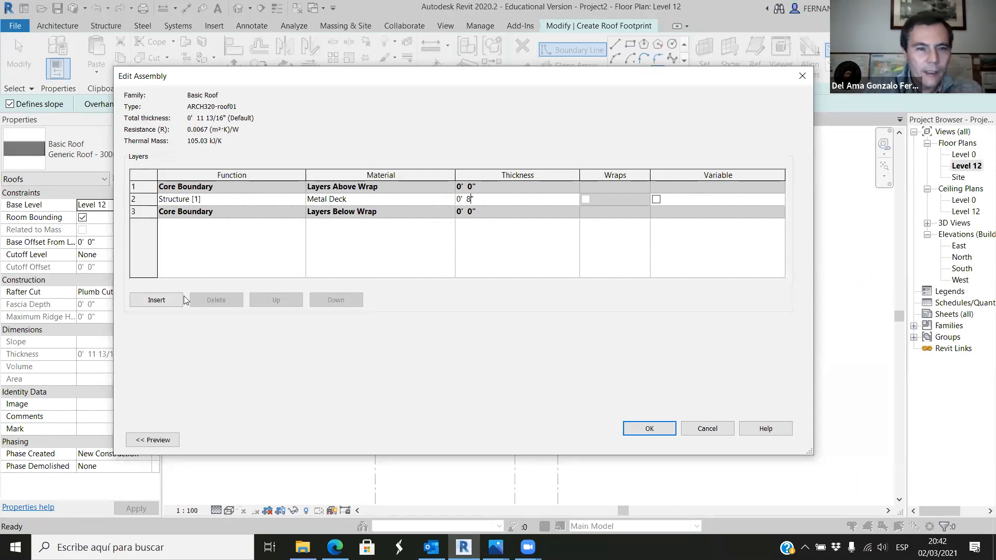
Insert two layers into the roof assembly, one above the upper core boundary and one below the lower core boundary.
{"action": "left_click", "coordinate": [156, 300]}
{"action": "left_click", "coordinate": [276, 299]}
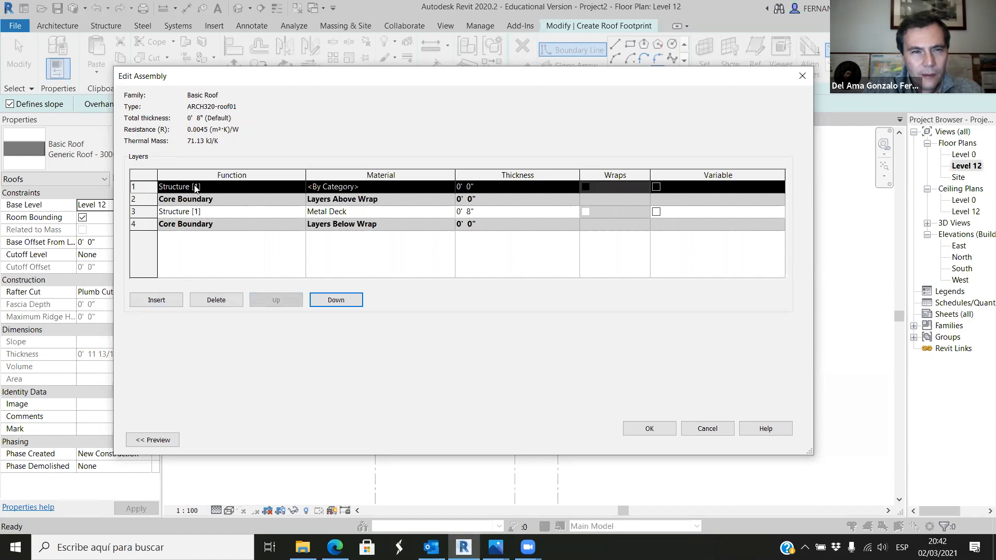
{"action": "left_click", "coordinate": [167, 304]}
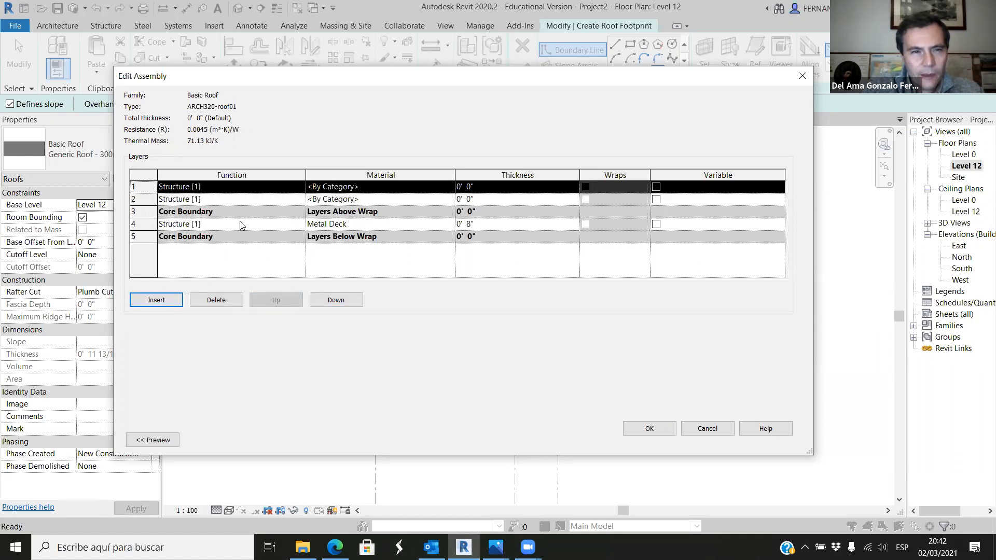
{"action": "left_click", "coordinate": [332, 300]}
{"action": "left_click", "coordinate": [332, 300]}
{"action": "left_click", "coordinate": [332, 300]}
{"action": "left_click", "coordinate": [332, 299]}
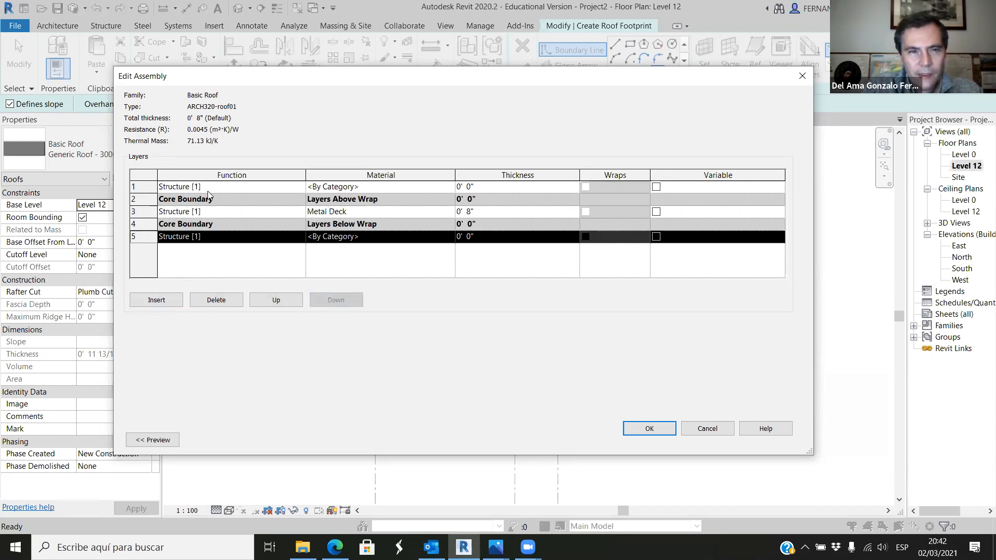
Consult the roof section in detail01.jpg and set the outermost roof layer's function to Thermal/Air Layer [3] in Revit.
{"action": "mouse_move", "coordinate": [496, 547]}
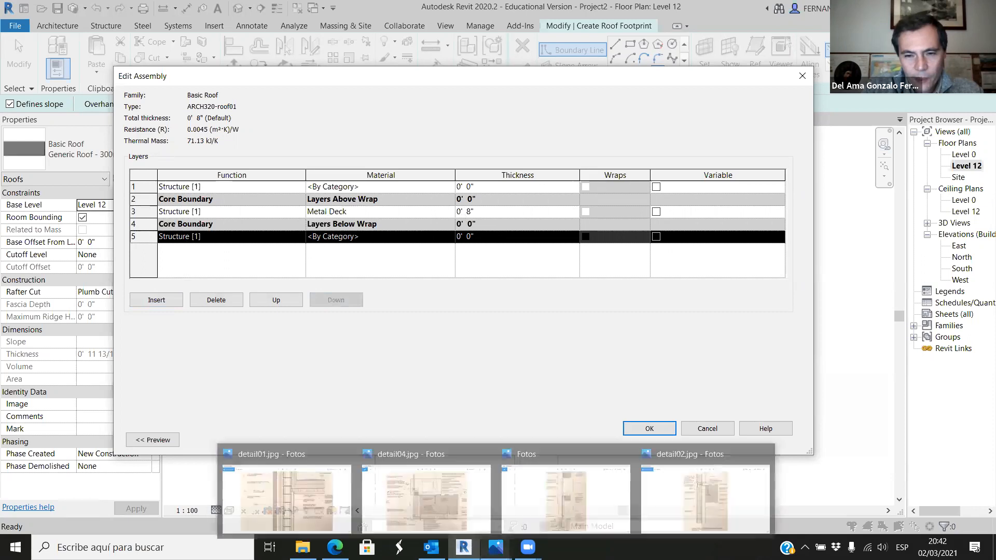
{"action": "left_click", "coordinate": [347, 488]}
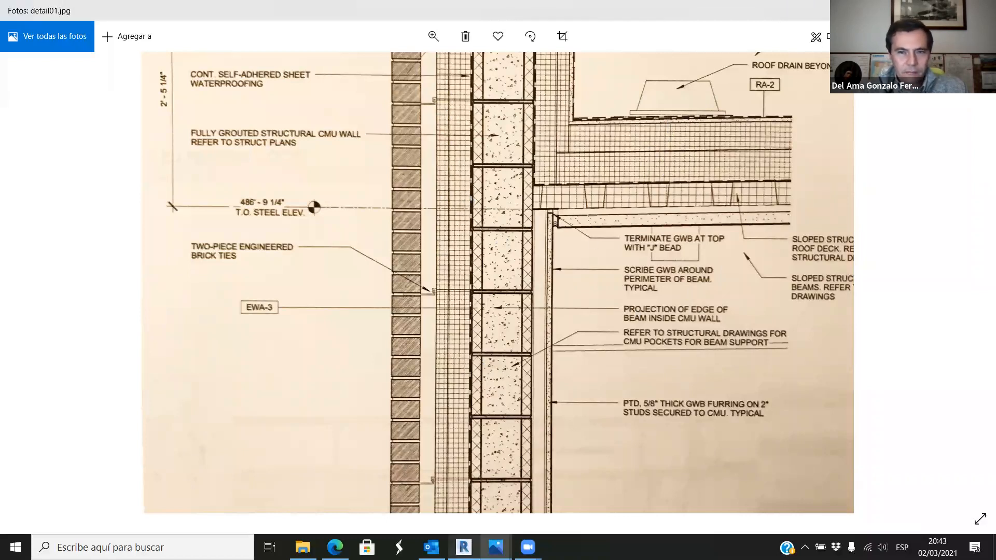
{"action": "left_click", "coordinate": [463, 548]}
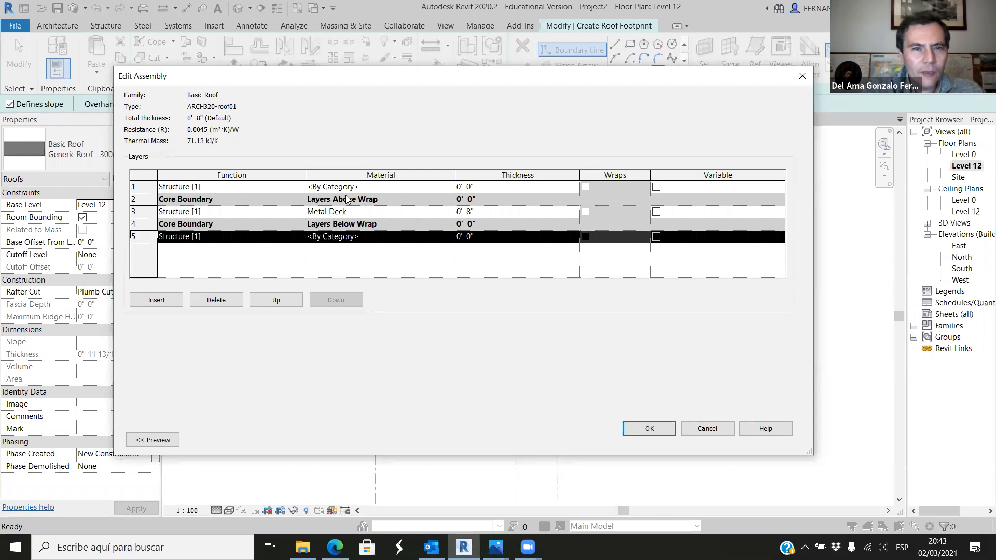
{"action": "left_click", "coordinate": [289, 187]}
{"action": "left_click", "coordinate": [210, 220]}
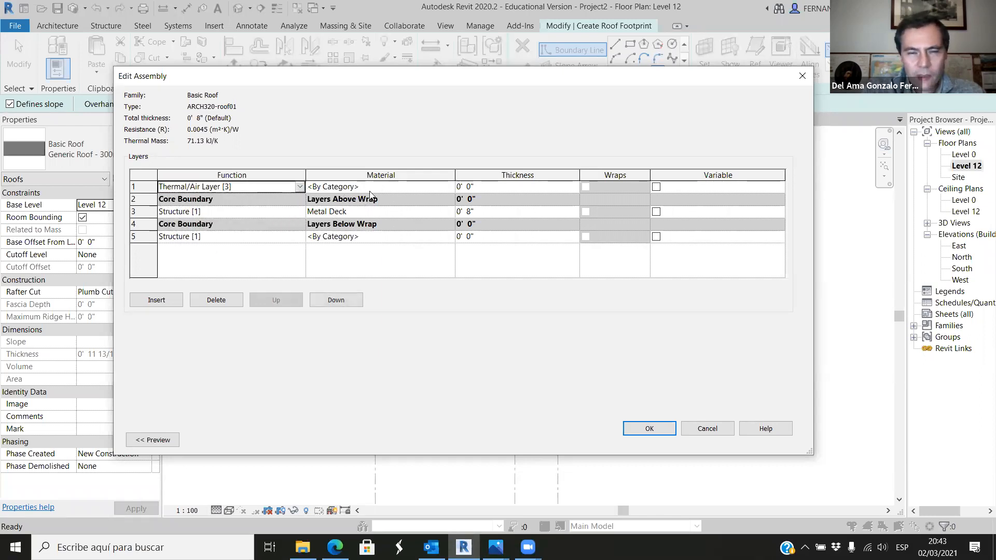
Assign Rigid insulation to the Thermal/Air Layer [3] and set its thickness to 6".
{"action": "left_click", "coordinate": [433, 186]}
{"action": "left_click", "coordinate": [451, 187]}
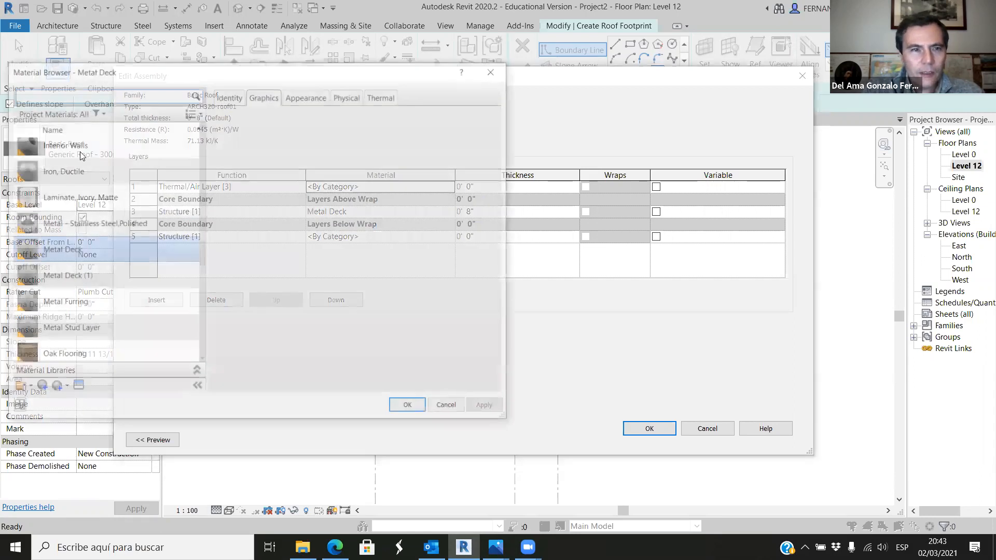
{"action": "type", "text": "rigi"}
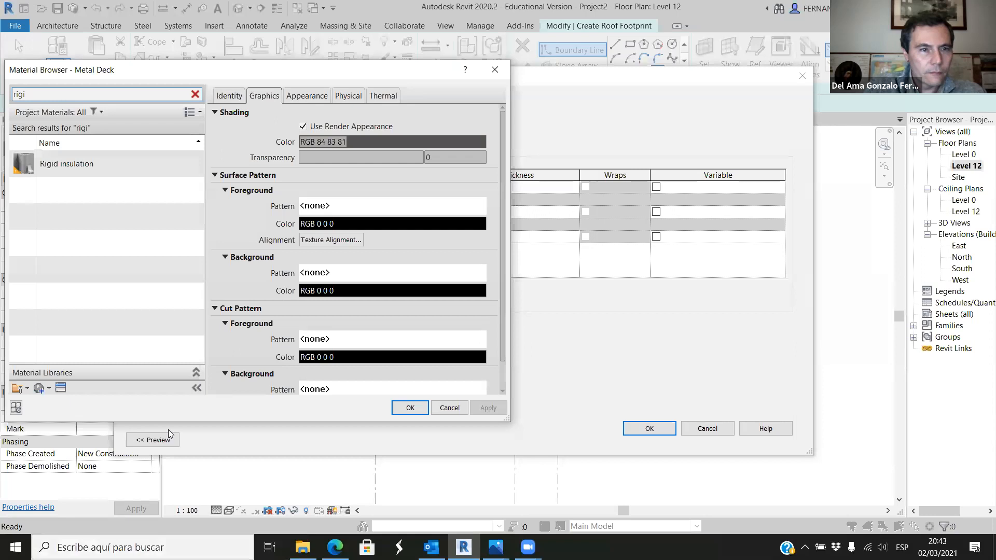
{"action": "left_click", "coordinate": [79, 156]}
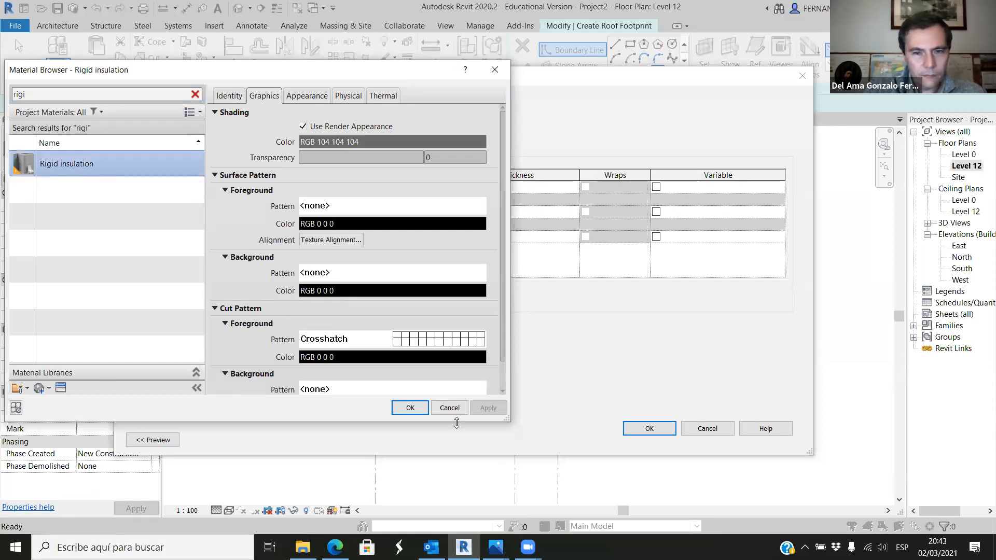
{"action": "left_click", "coordinate": [410, 408]}
{"action": "left_click", "coordinate": [475, 187]}
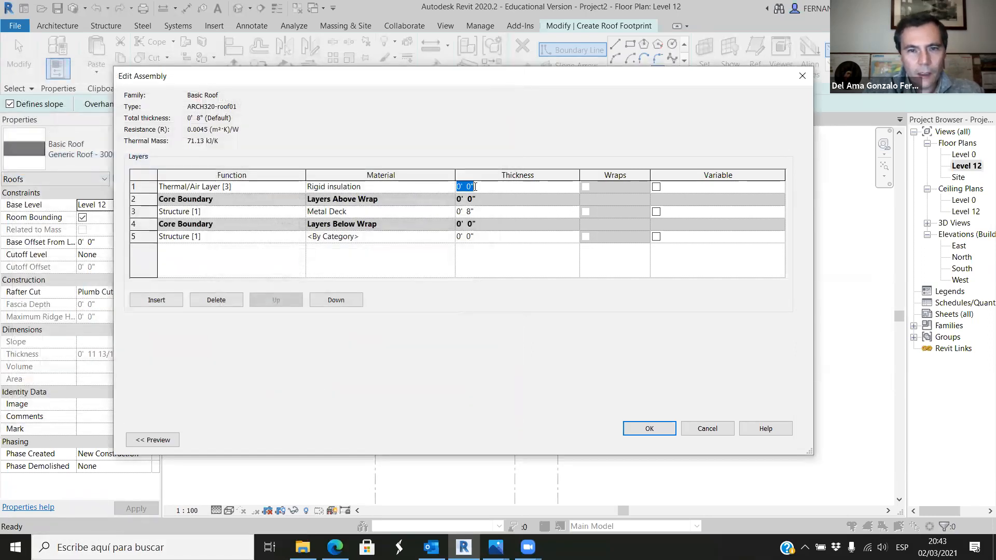
{"action": "double_click", "coordinate": [470, 186]}
{"action": "type", "text": "6"}
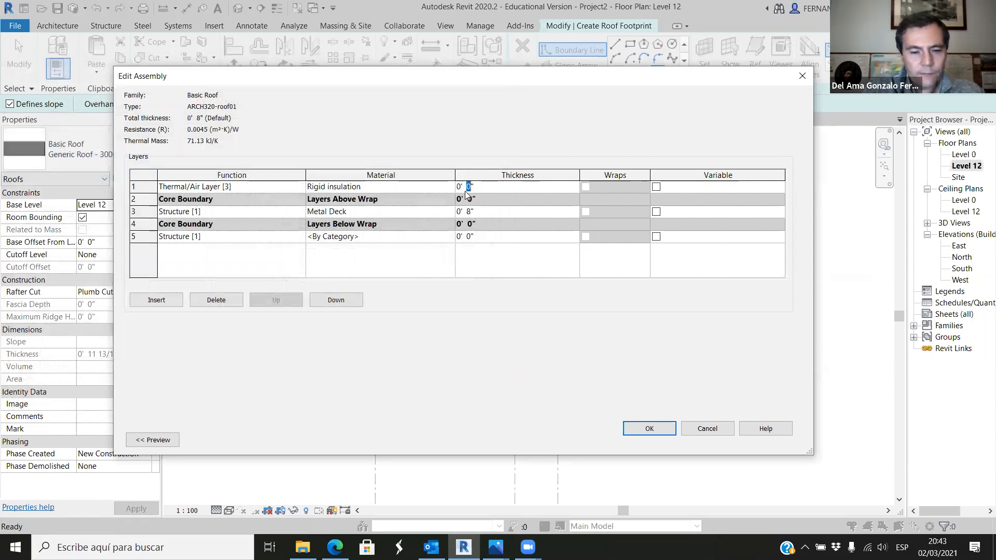
Insert another layer at the top of the roof assembly and set its function to Thermal/Air Layer [3].
{"action": "left_click", "coordinate": [227, 188]}
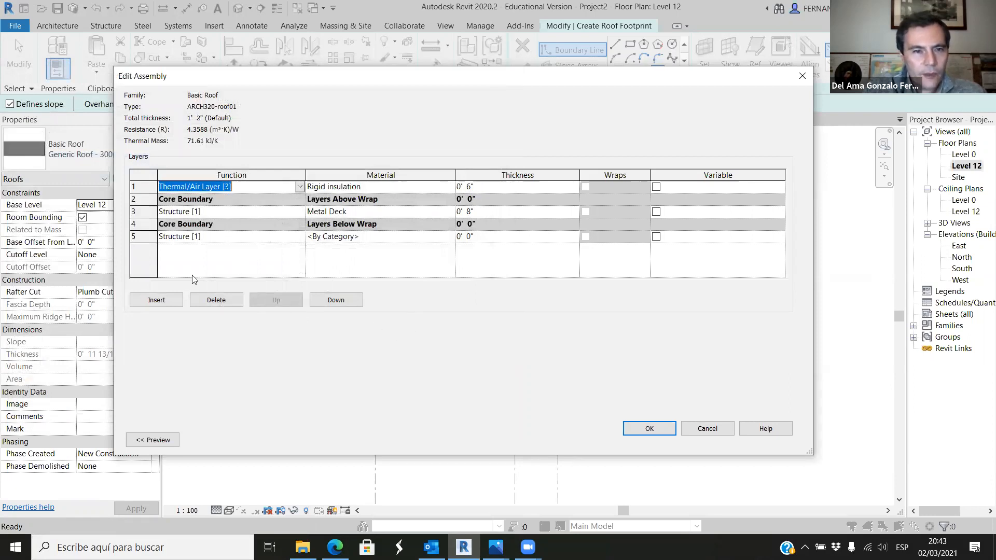
{"action": "left_click", "coordinate": [157, 300]}
{"action": "left_click", "coordinate": [299, 187]}
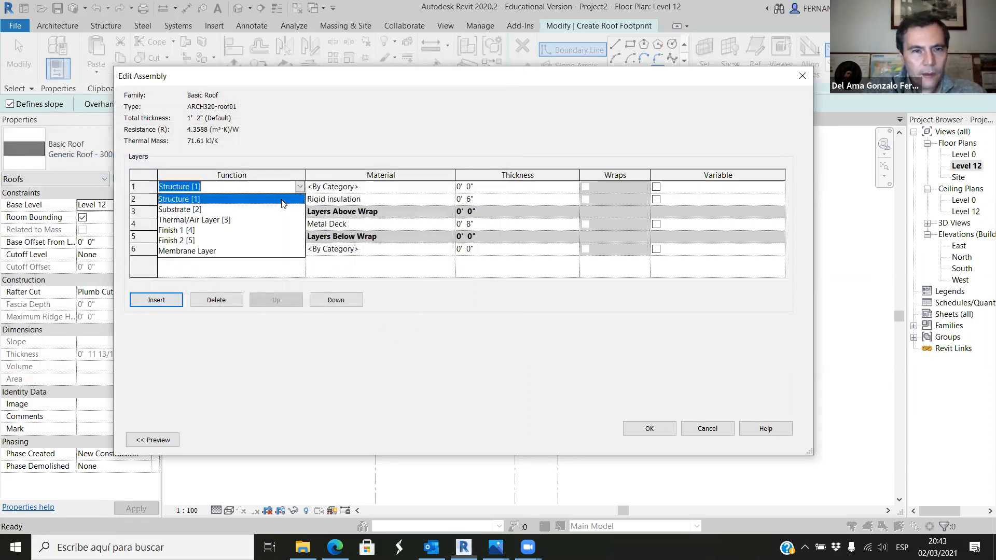
{"action": "left_click", "coordinate": [205, 219]}
Assign Rigid insulation to the new topmost Thermal/Air Layer [3] and set its thickness to 6".
{"action": "double_click", "coordinate": [449, 188]}
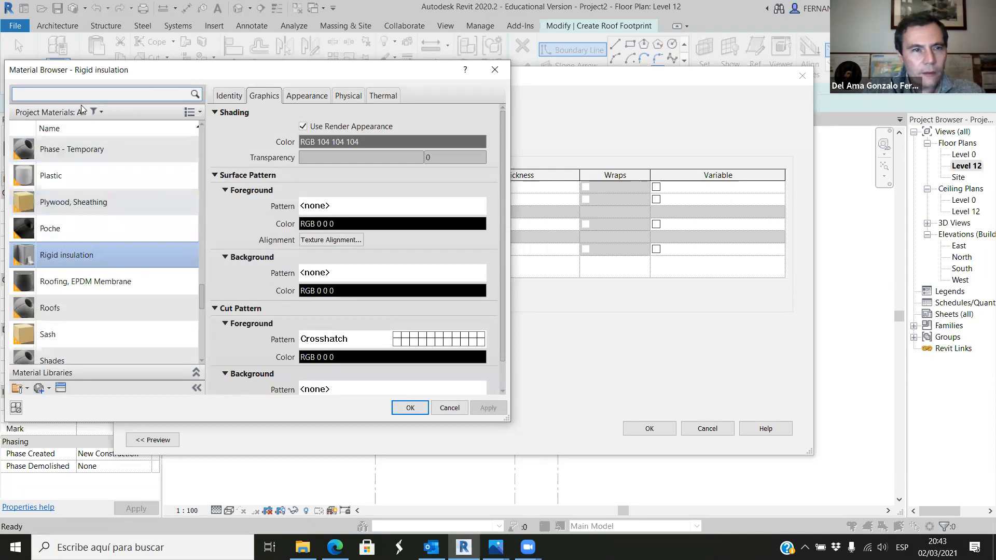
{"action": "left_click", "coordinate": [409, 408]}
{"action": "left_click", "coordinate": [468, 187]}
{"action": "double_click", "coordinate": [469, 187]}
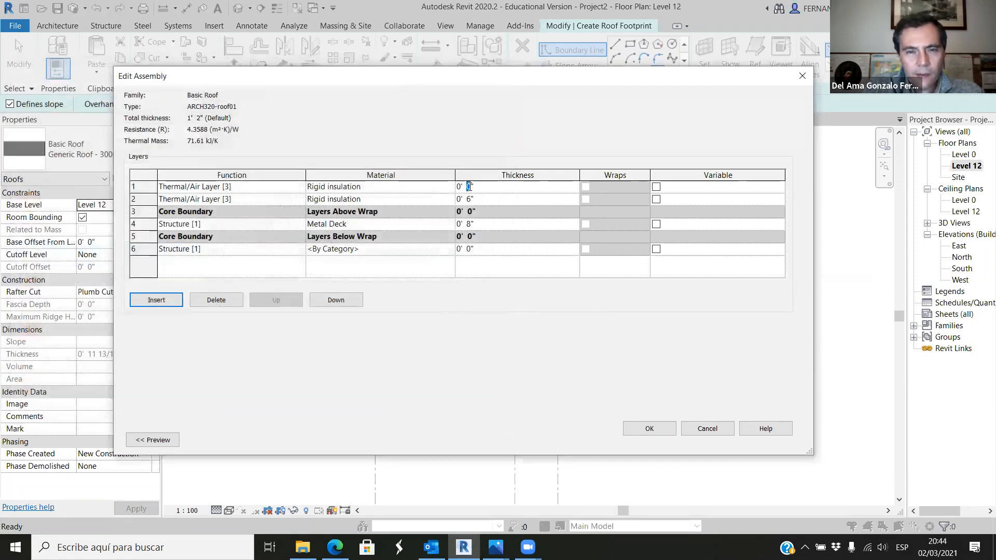
{"action": "type", "text": "6"}
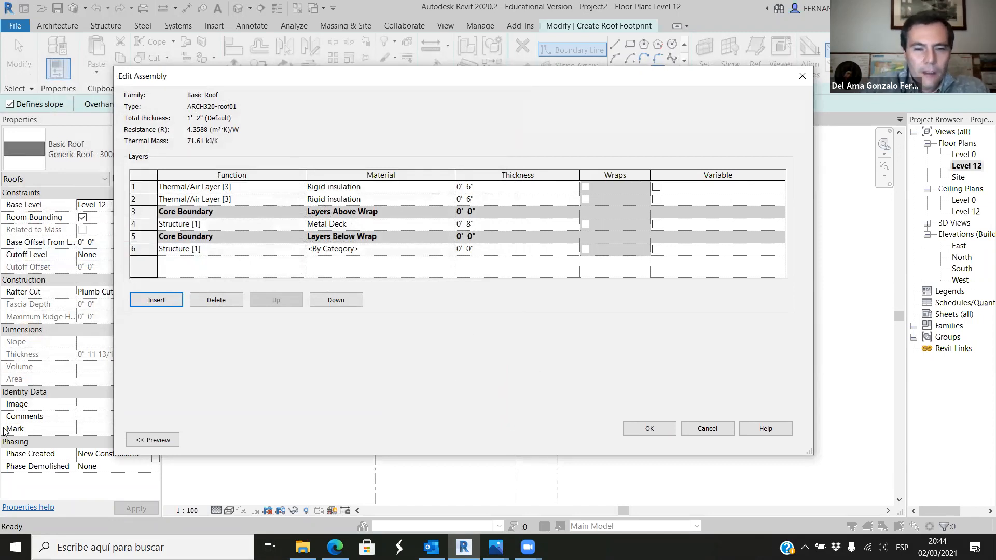
Examine the parapet and the roof layers above the insulation, with their notes, in detail01.jpg in Photos.
{"action": "left_click", "coordinate": [495, 548]}
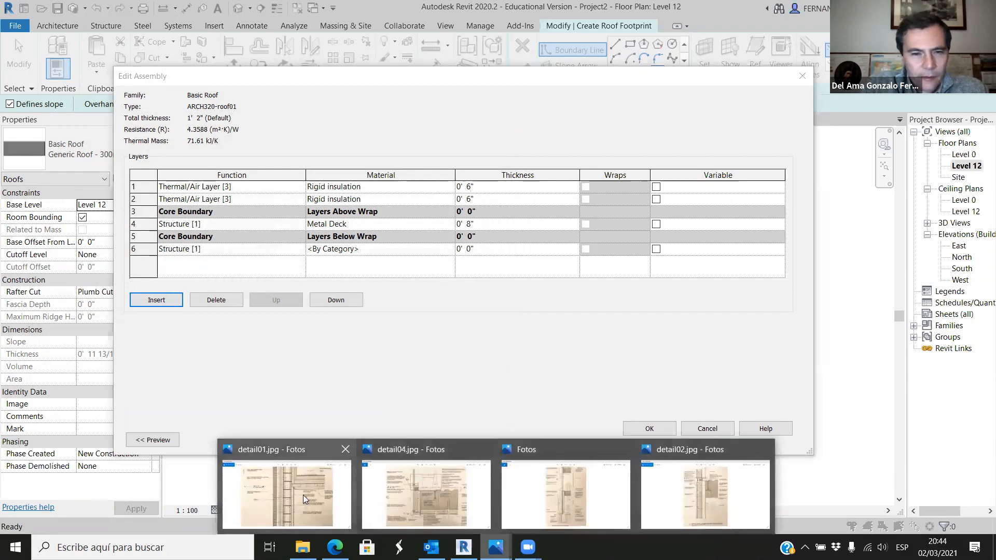
{"action": "left_click", "coordinate": [302, 495]}
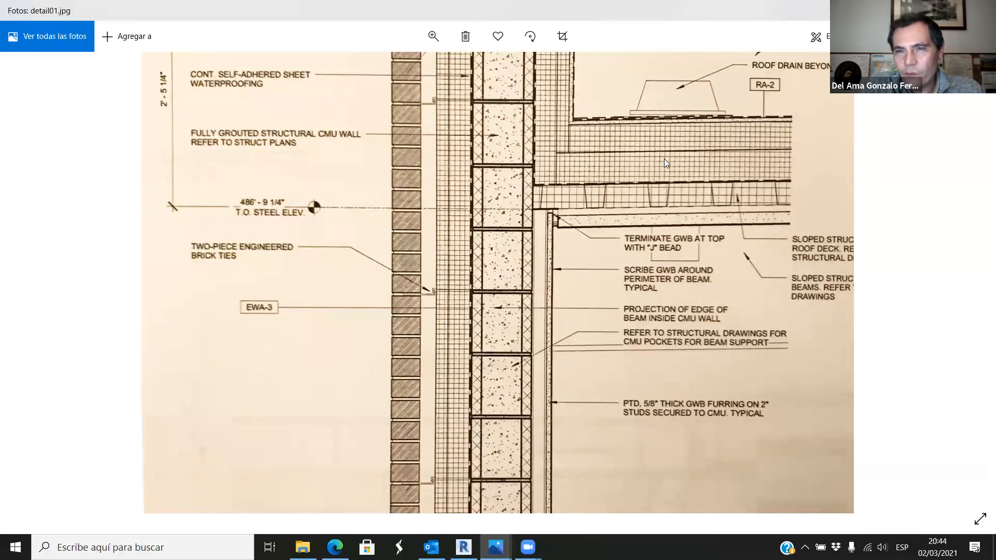
{"action": "scroll", "coordinate": [624, 233], "scroll_direction": "up", "scroll_amount": 2}
{"action": "left_click_drag", "start_coordinate": [625, 234], "coordinate": [612, 448]}
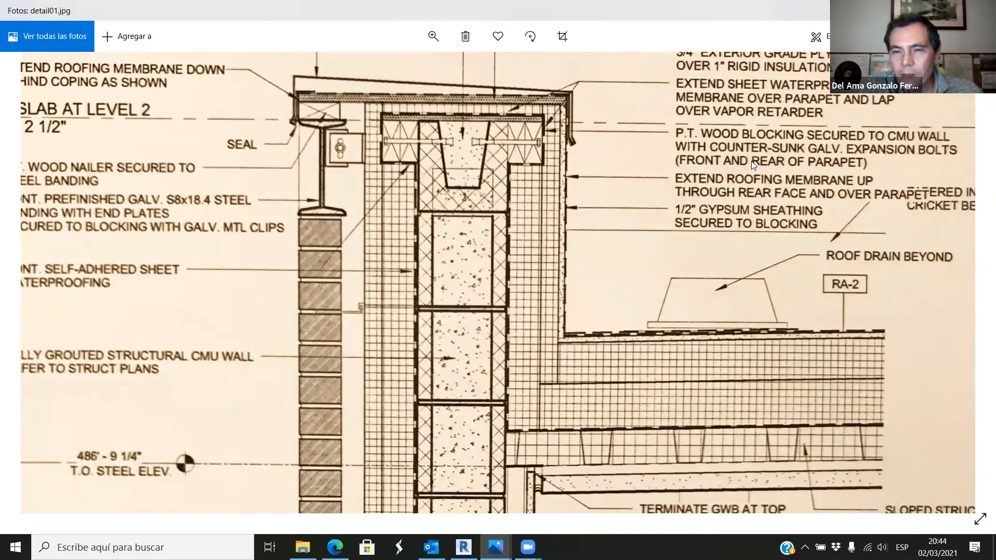
{"action": "left_click_drag", "start_coordinate": [741, 143], "coordinate": [746, 161]}
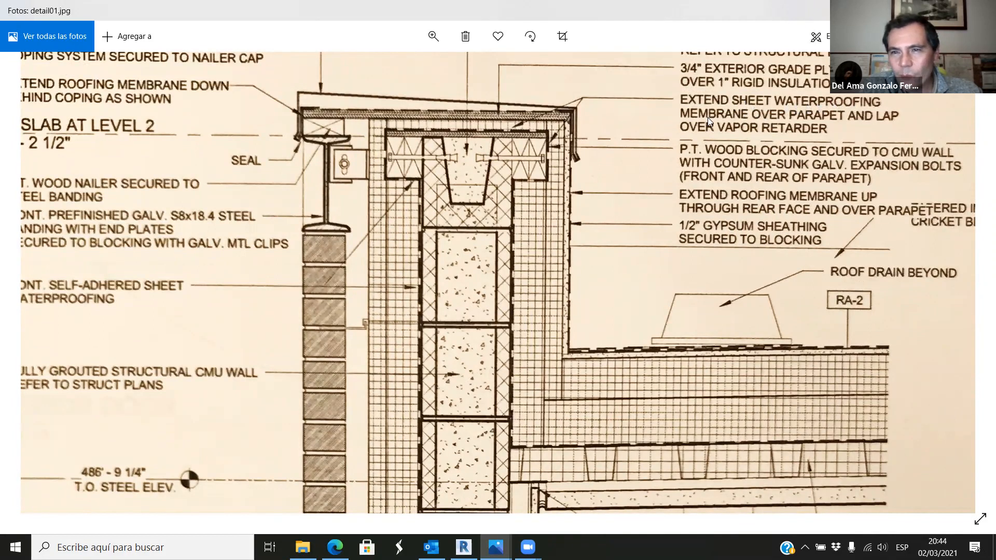
{"action": "left_click_drag", "start_coordinate": [740, 194], "coordinate": [743, 267]}
{"action": "left_click_drag", "start_coordinate": [729, 400], "coordinate": [699, 325]}
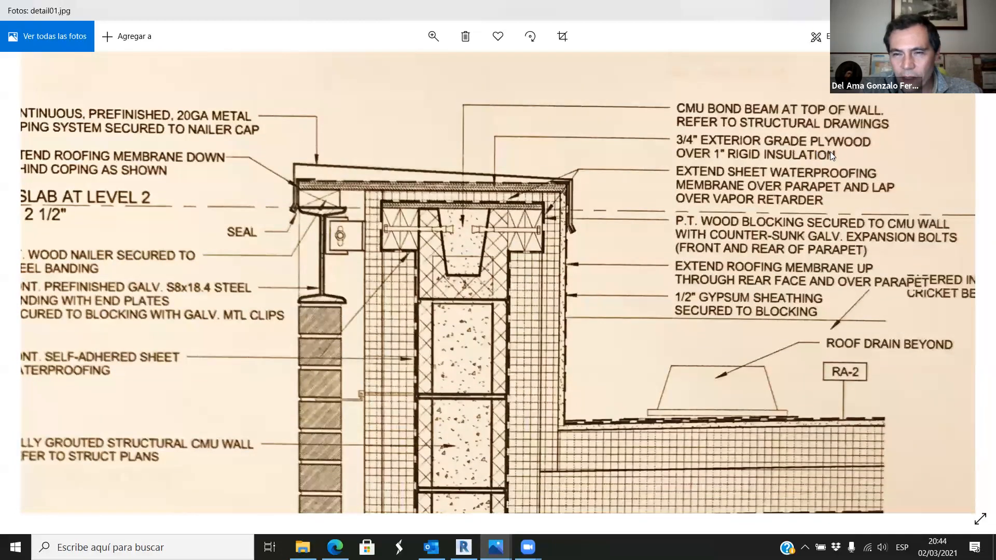
{"action": "mouse_move", "coordinate": [279, 261]}
{"action": "left_mouse_down"}
{"action": "mouse_move", "coordinate": [404, 248]}
{"action": "mouse_move", "coordinate": [208, 218]}
{"action": "left_mouse_up"}
Back in Revit, insert a new outermost layer in the roof assembly and set its function to Finish 1 [4].
{"action": "key", "text": "alt+Tab"}
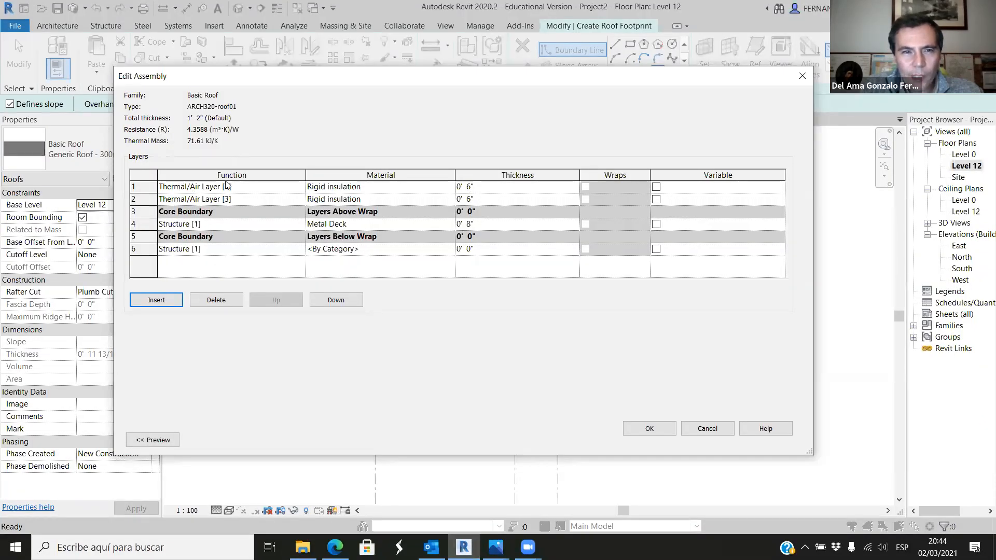
{"action": "left_click", "coordinate": [156, 300]}
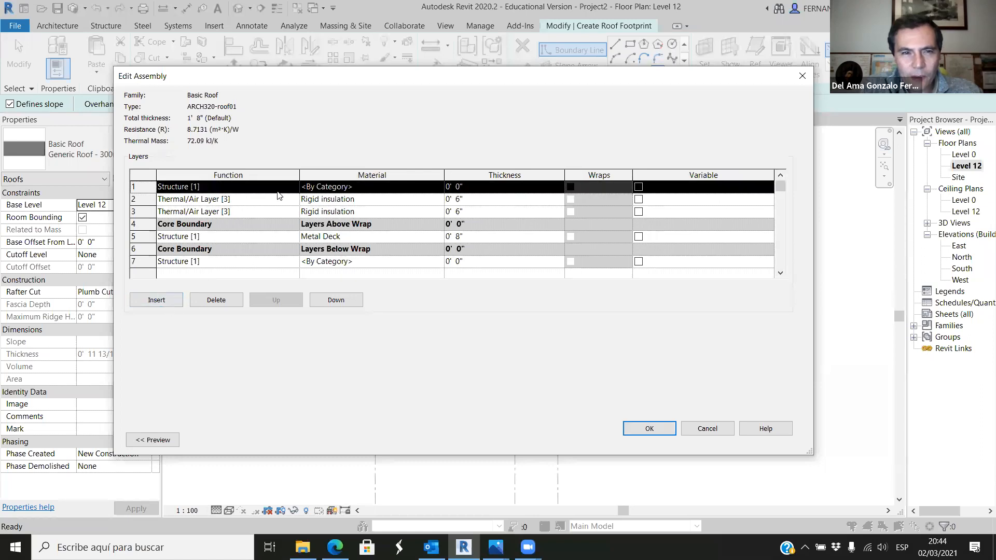
{"action": "left_click", "coordinate": [293, 186]}
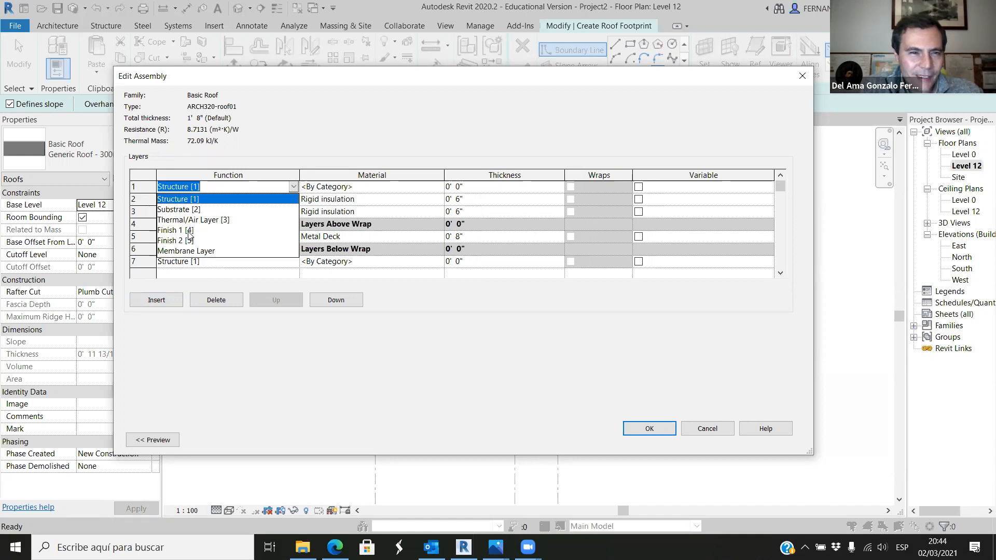
{"action": "left_click", "coordinate": [190, 230]}
Search the materials for "epd" and assign Roofing, EPDM Membrane to the Finish 1 [4] layer.
{"action": "left_click", "coordinate": [414, 187]}
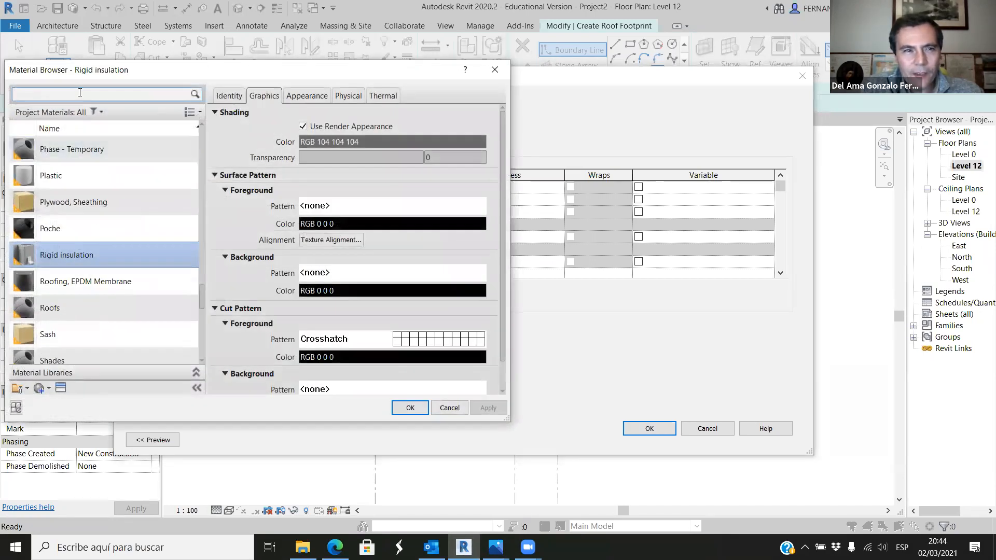
{"action": "type", "text": "e"}
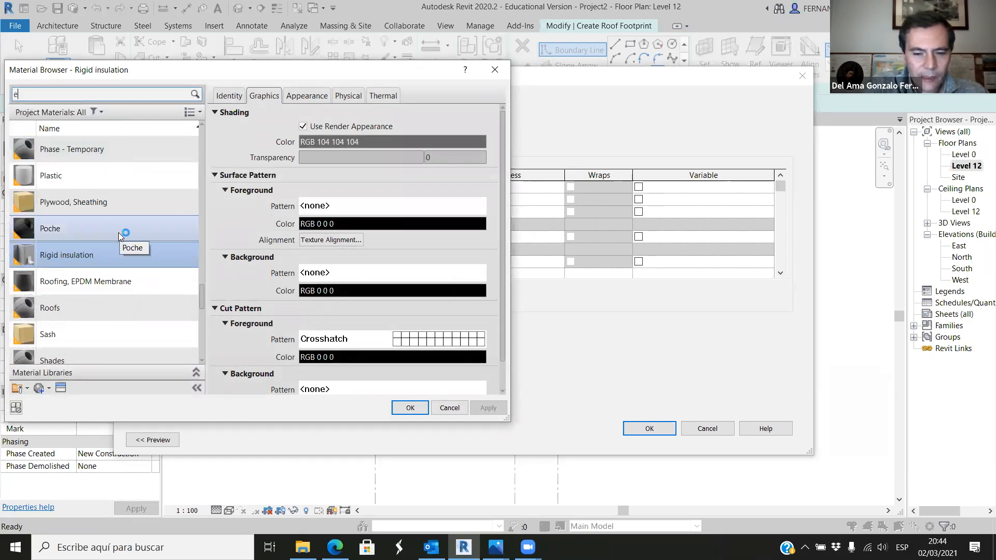
{"action": "type", "text": "pd"}
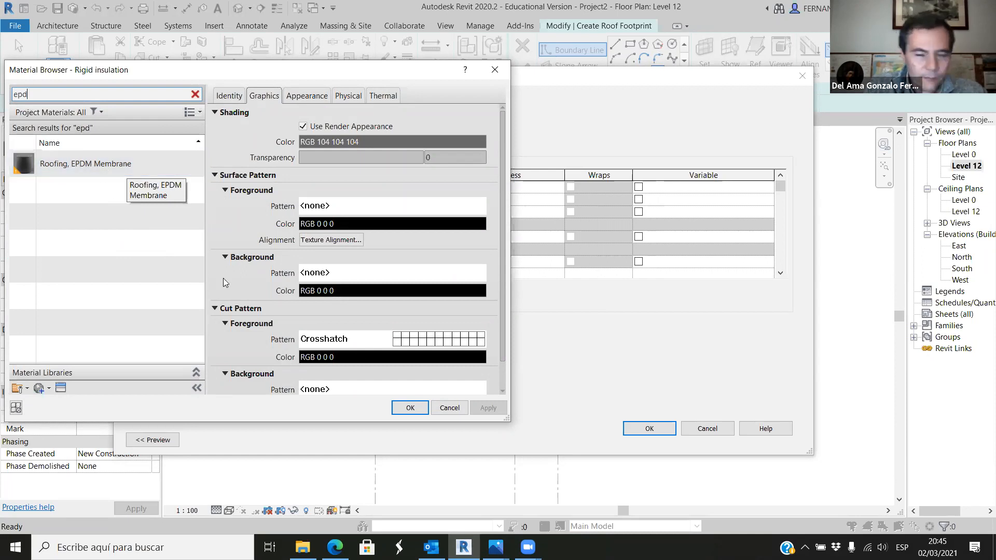
{"action": "left_click", "coordinate": [93, 166]}
{"action": "left_click", "coordinate": [410, 408]}
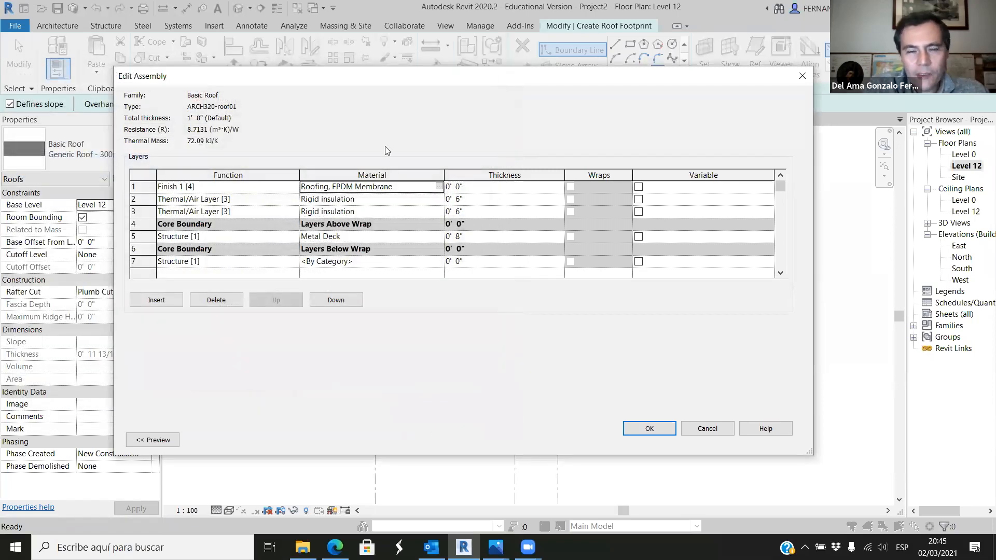
Check the membrane in detail01.jpg and set the Finish 1 [4] layer's thickness to 1/2" in Revit.
{"action": "left_click_drag", "start_coordinate": [530, 89], "coordinate": [531, 95]}
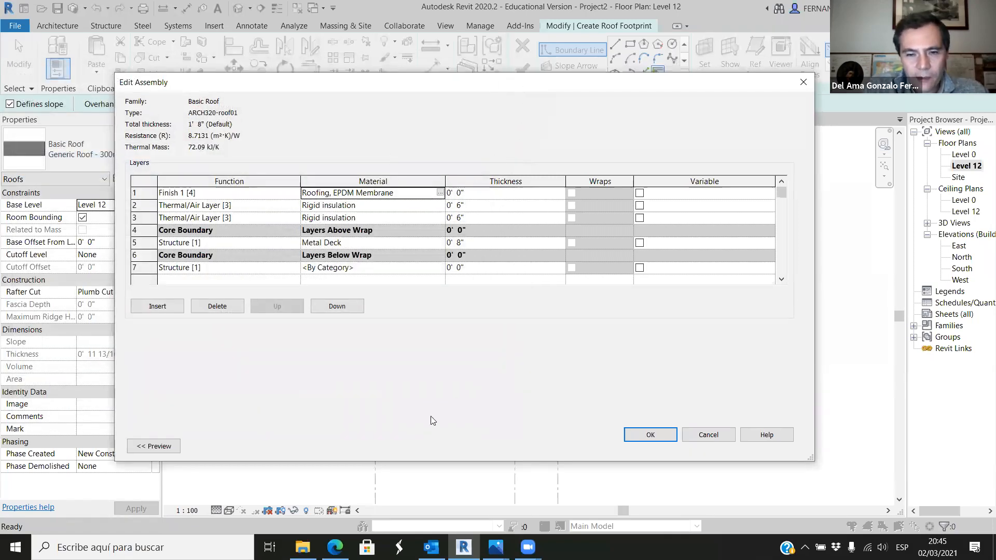
{"action": "mouse_move", "coordinate": [496, 548]}
{"action": "left_click", "coordinate": [300, 493]}
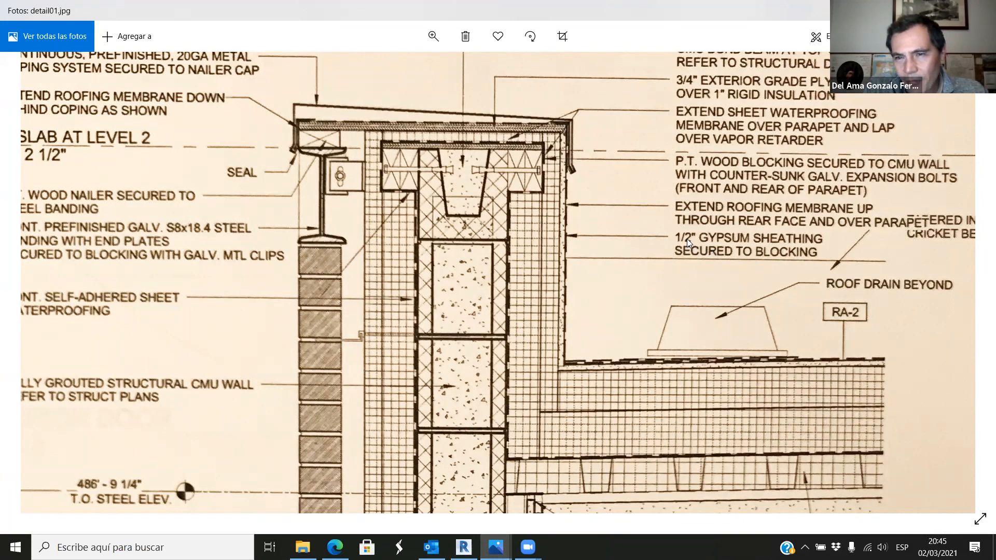
{"action": "left_click", "coordinate": [921, 10]}
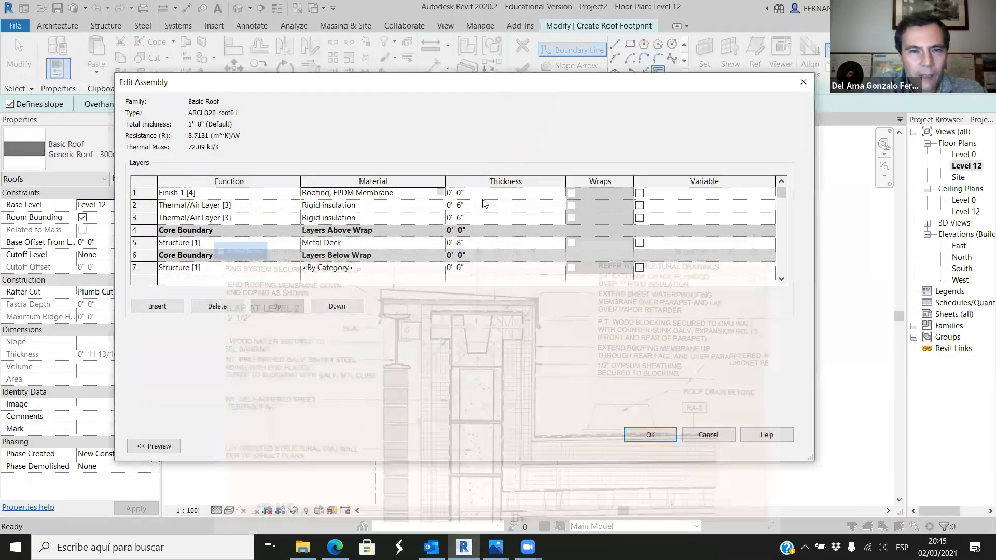
{"action": "left_click", "coordinate": [456, 193]}
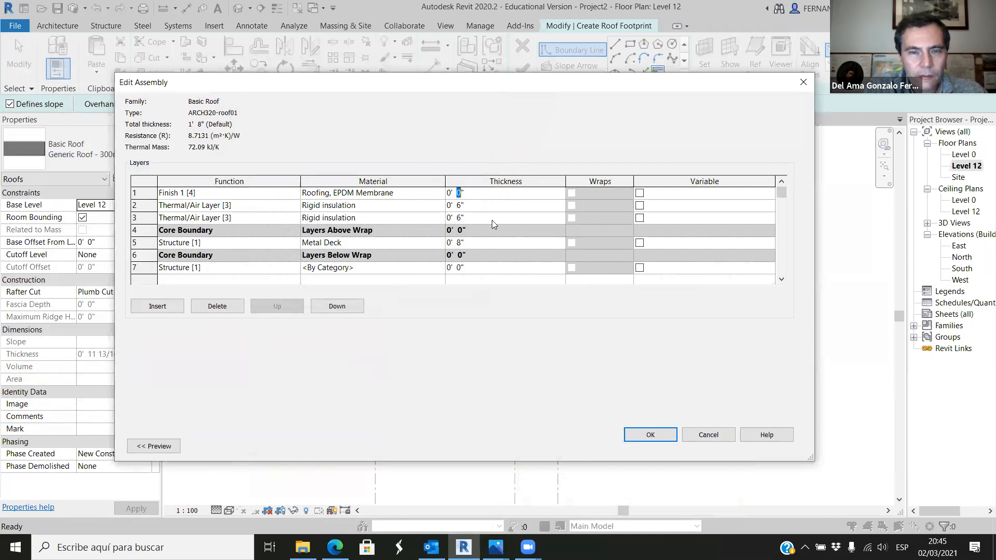
{"action": "type", "text": "1/2"}
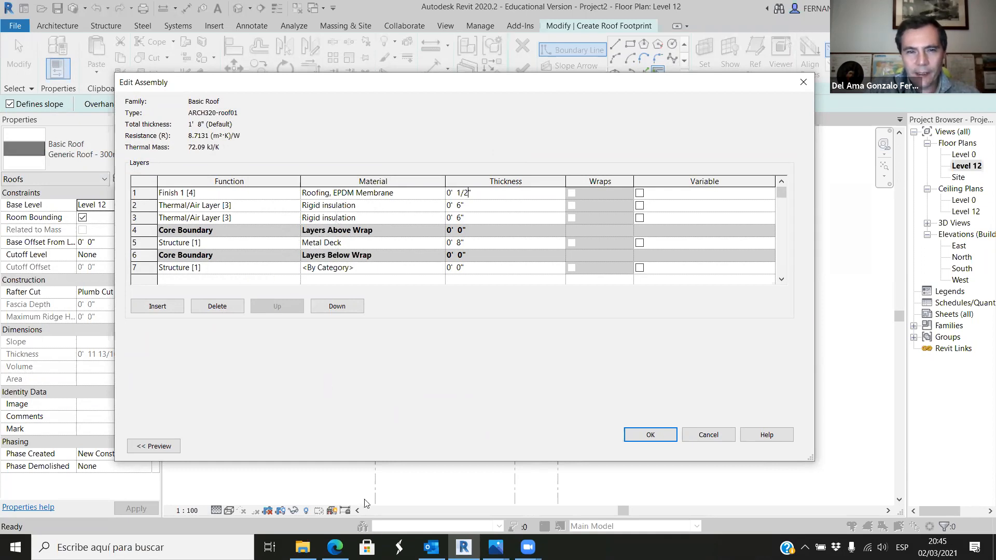
Consult the underside of the roof deck in detail01.jpg and set the lowest layer's function to Thermal/Air Layer [3] in Revit.
{"action": "mouse_move", "coordinate": [495, 547]}
{"action": "left_click", "coordinate": [386, 476]}
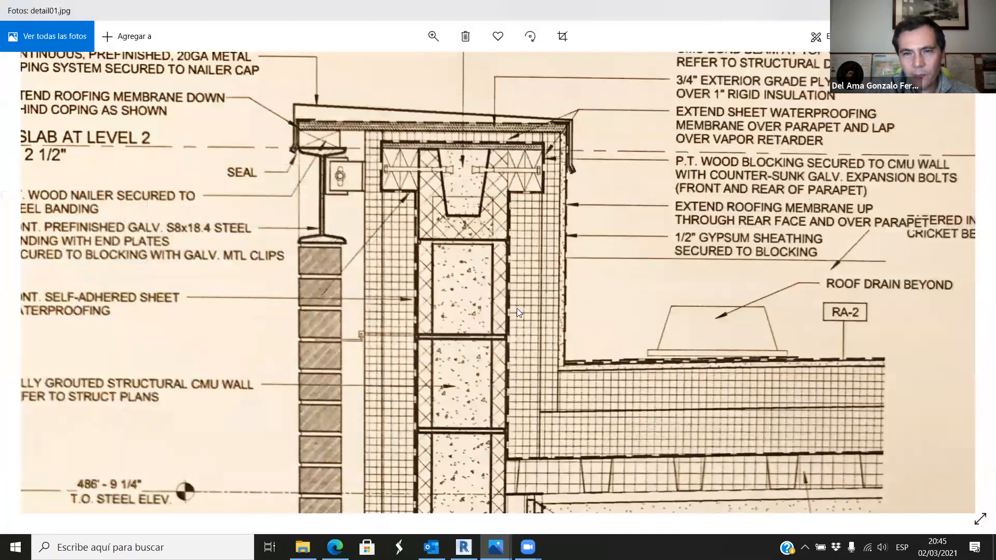
{"action": "scroll", "coordinate": [580, 228], "scroll_direction": "down", "scroll_amount": 5}
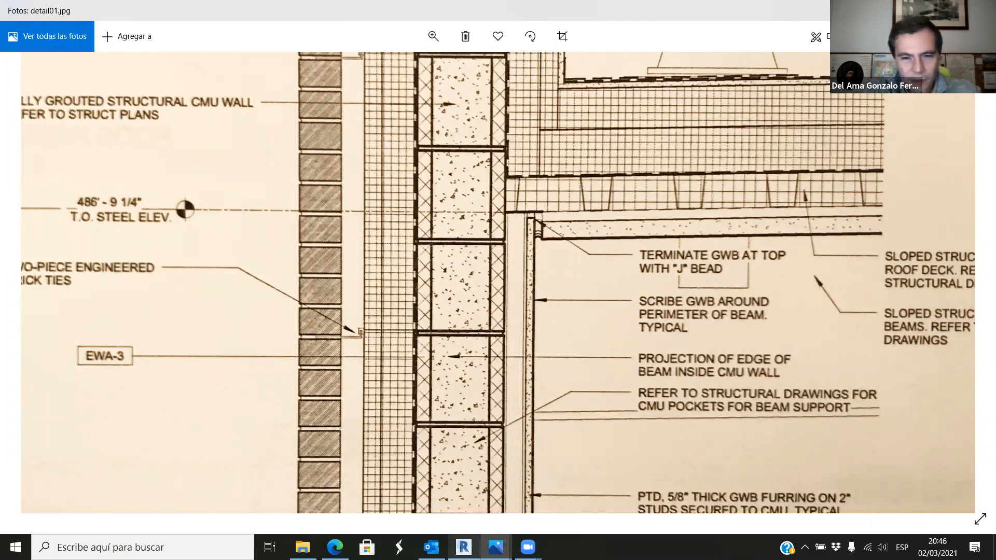
{"action": "left_click", "coordinate": [464, 547]}
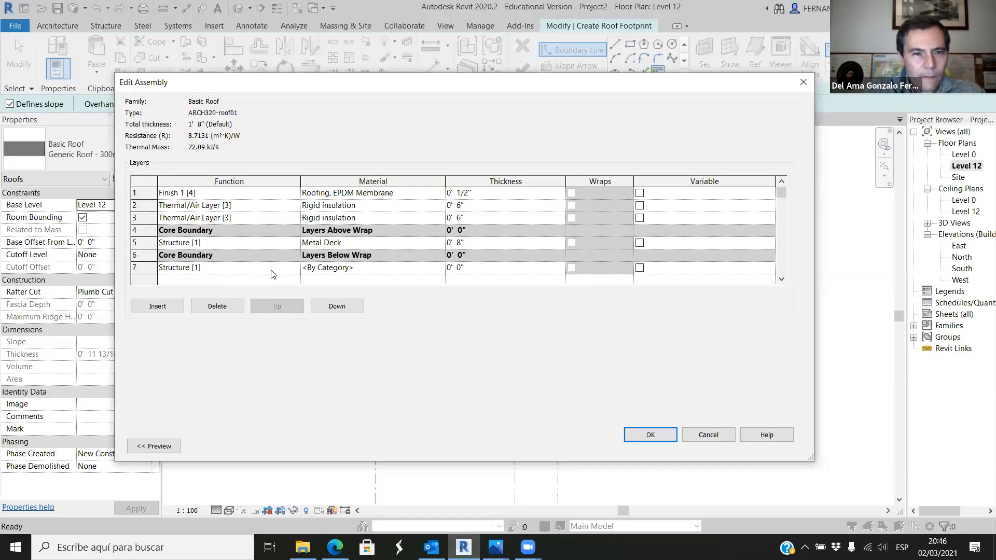
{"action": "left_click", "coordinate": [296, 269]}
{"action": "left_click", "coordinate": [197, 306]}
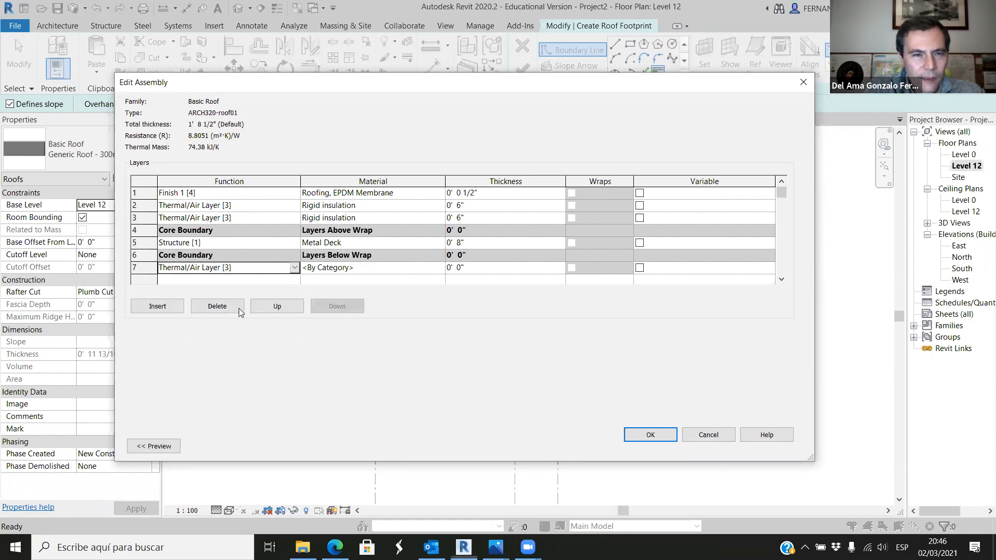
Assign Roofing, EPDM Membrane to the Thermal/Air Layer [3] below the core and set its thickness to 2".
{"action": "left_click", "coordinate": [429, 267]}
{"action": "left_click", "coordinate": [448, 268]}
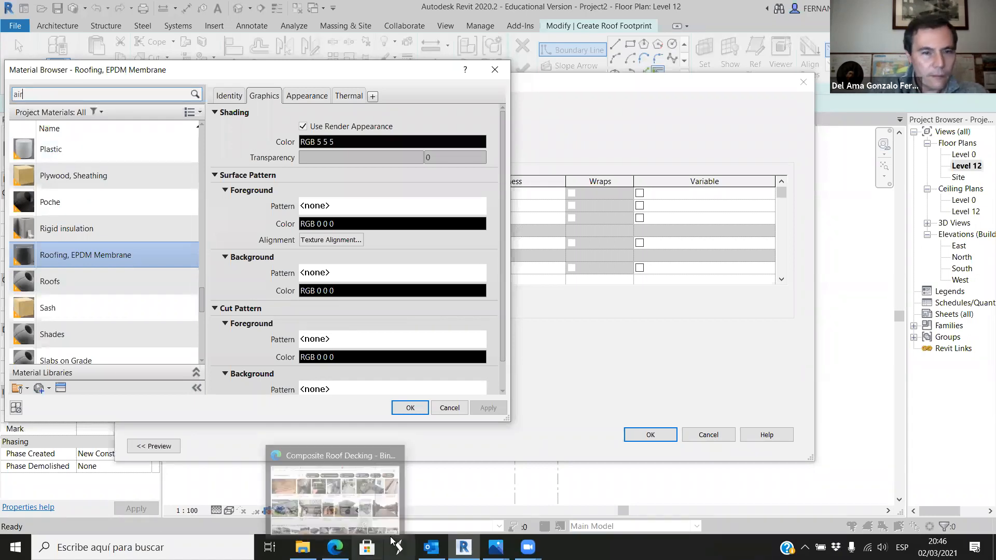
{"action": "left_click", "coordinate": [409, 408]}
{"action": "left_click", "coordinate": [460, 268]}
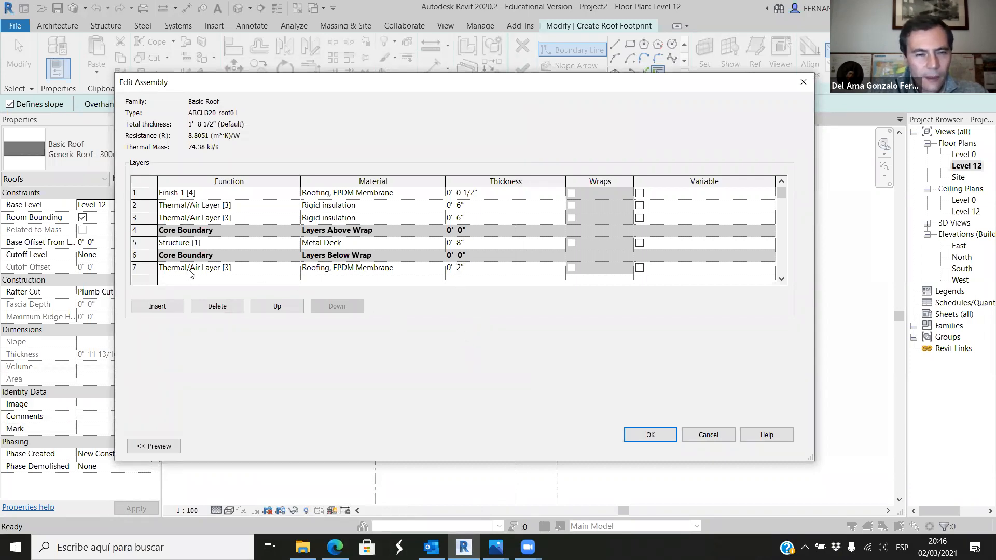
Insert a layer below the core, move it to the bottom of the assembly and set its function to Finish 2 [5].
{"action": "left_click", "coordinate": [171, 306]}
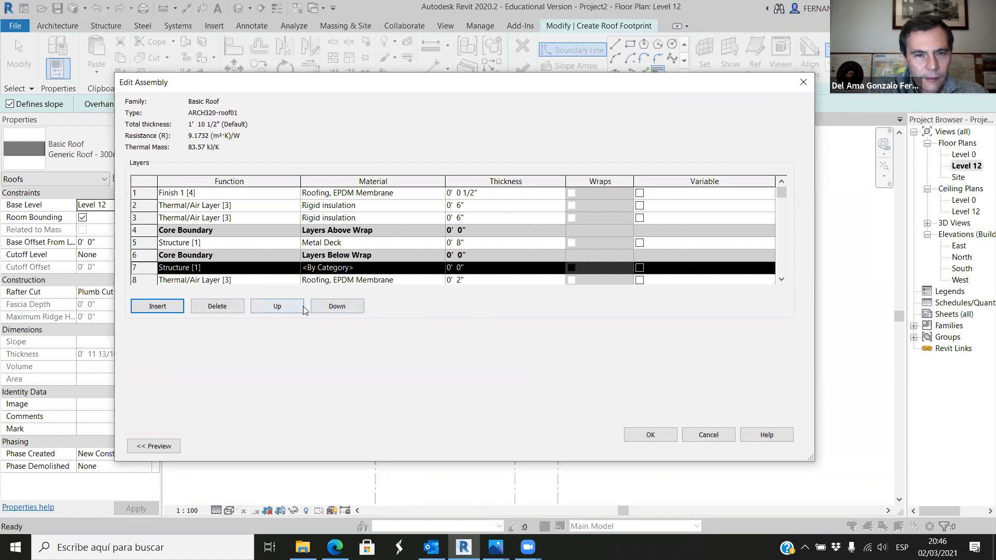
{"action": "left_click", "coordinate": [324, 309]}
{"action": "left_click", "coordinate": [278, 282]}
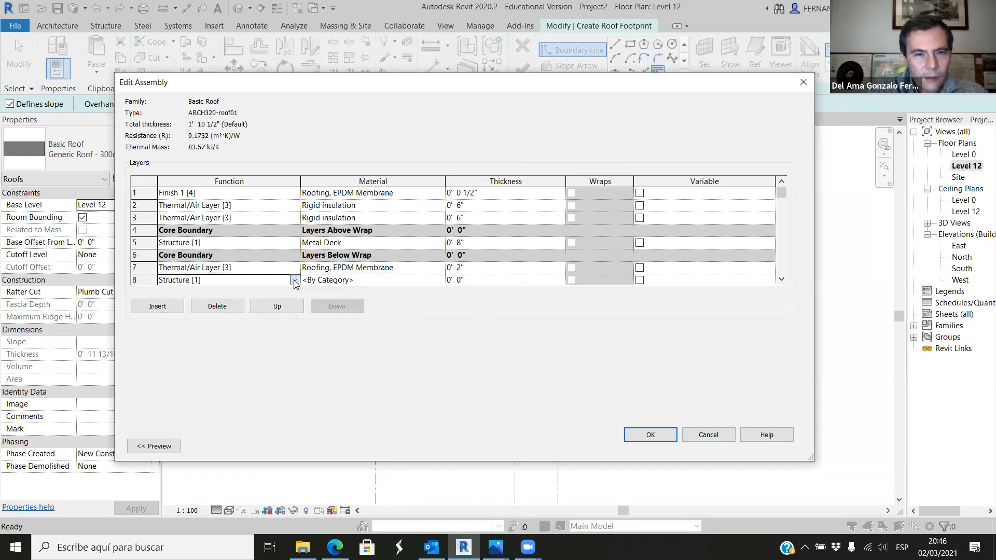
{"action": "left_click", "coordinate": [294, 268]}
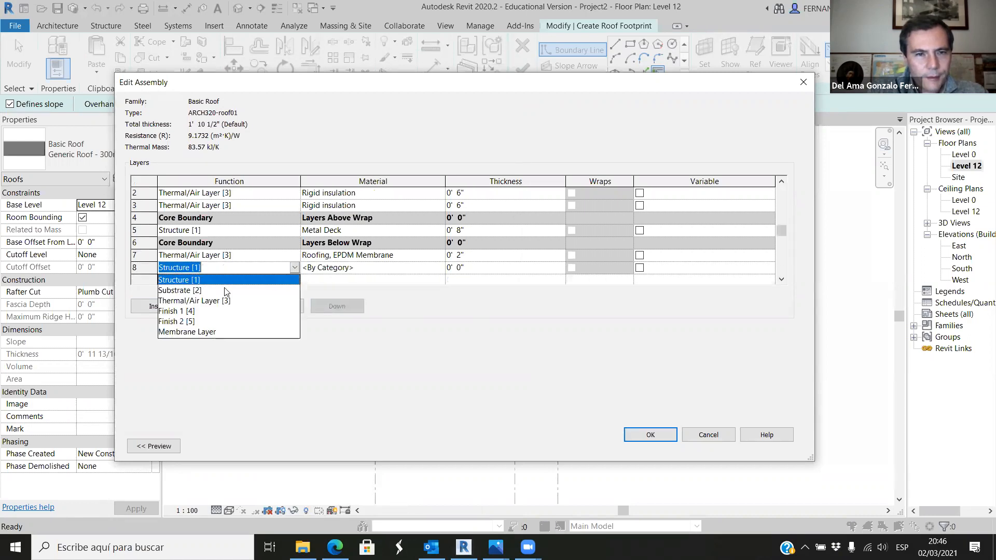
{"action": "left_click", "coordinate": [205, 321]}
Assign Gypsum Wall Board to the Finish 2 [5] layer at the bottom of the assembly and set its thickness to 1".
{"action": "left_click", "coordinate": [442, 268]}
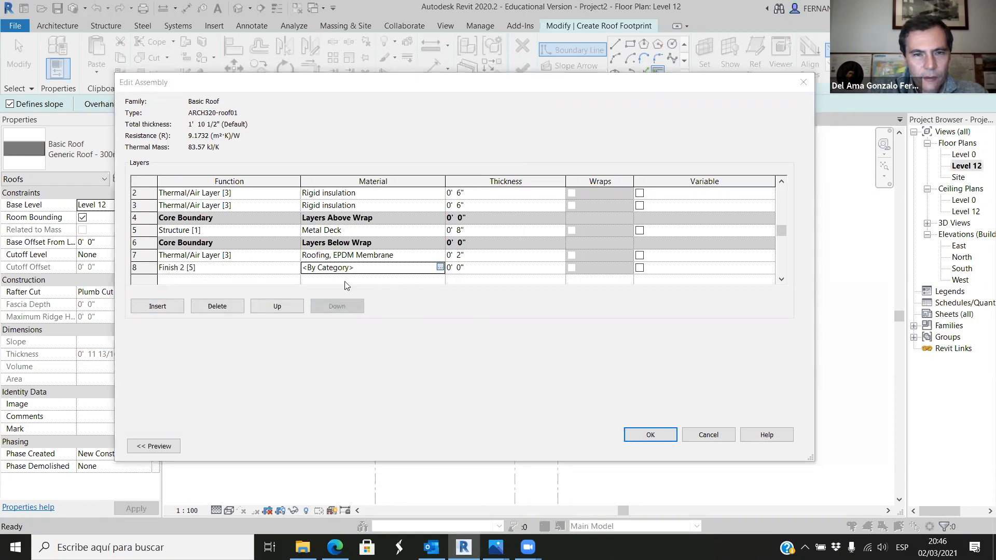
{"action": "left_click", "coordinate": [440, 268]}
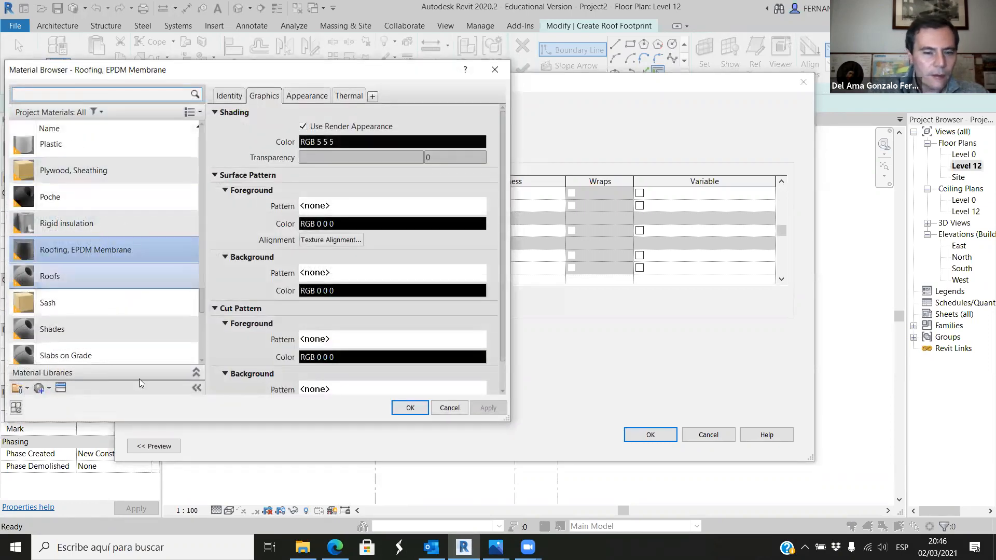
{"action": "type", "text": "gyp"}
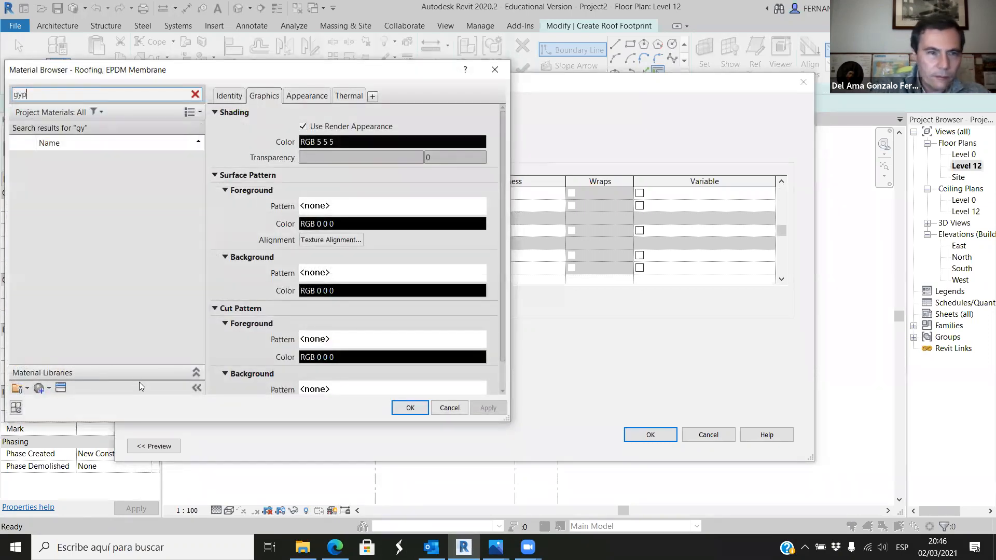
{"action": "left_click", "coordinate": [80, 165]}
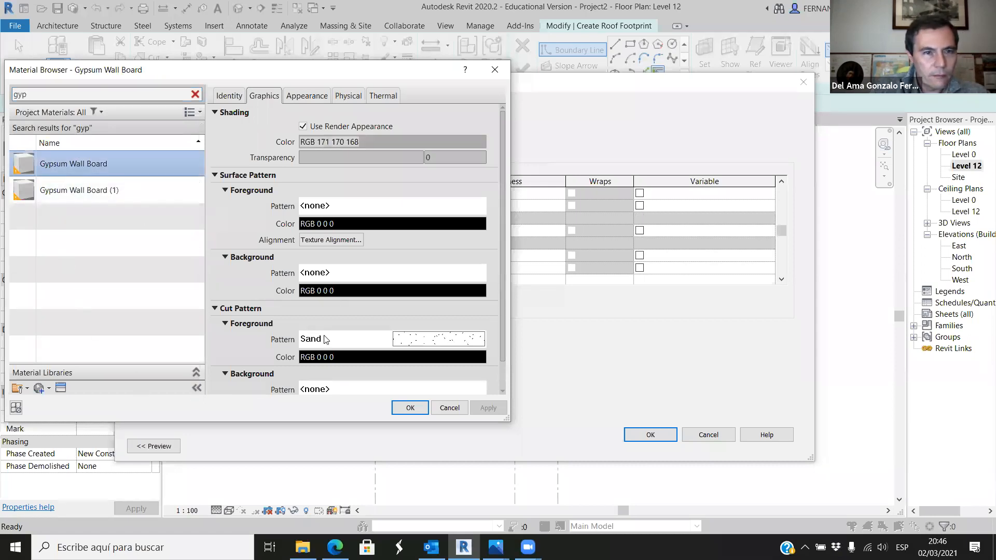
{"action": "left_click", "coordinate": [410, 408]}
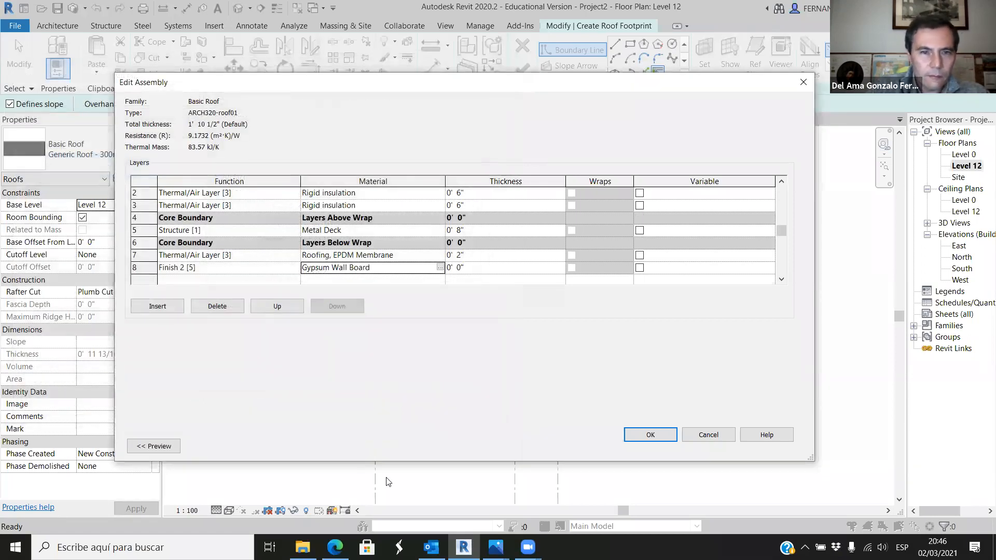
{"action": "left_click", "coordinate": [459, 268]}
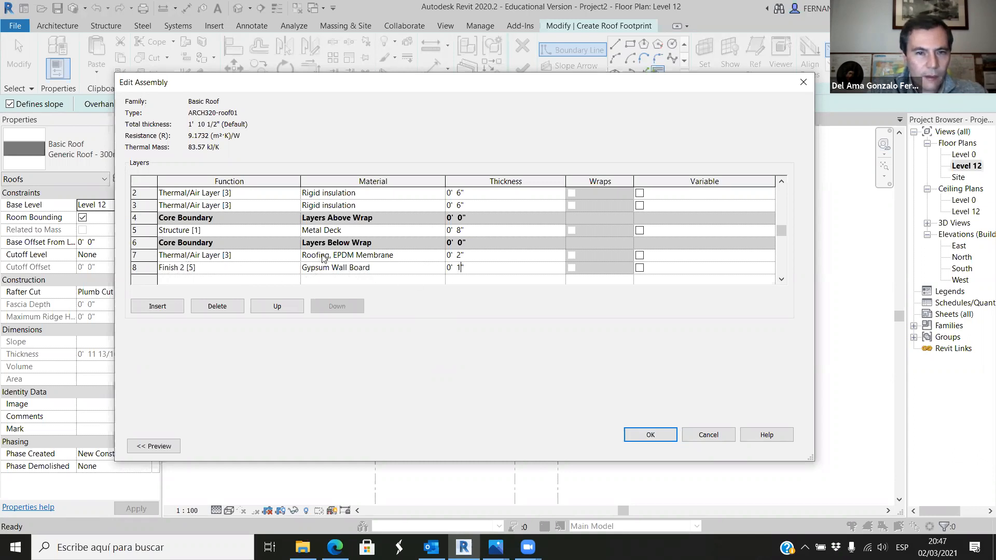
Change the material of the Thermal/Air Layer [3] below the core to Air.
{"action": "left_click", "coordinate": [357, 256]}
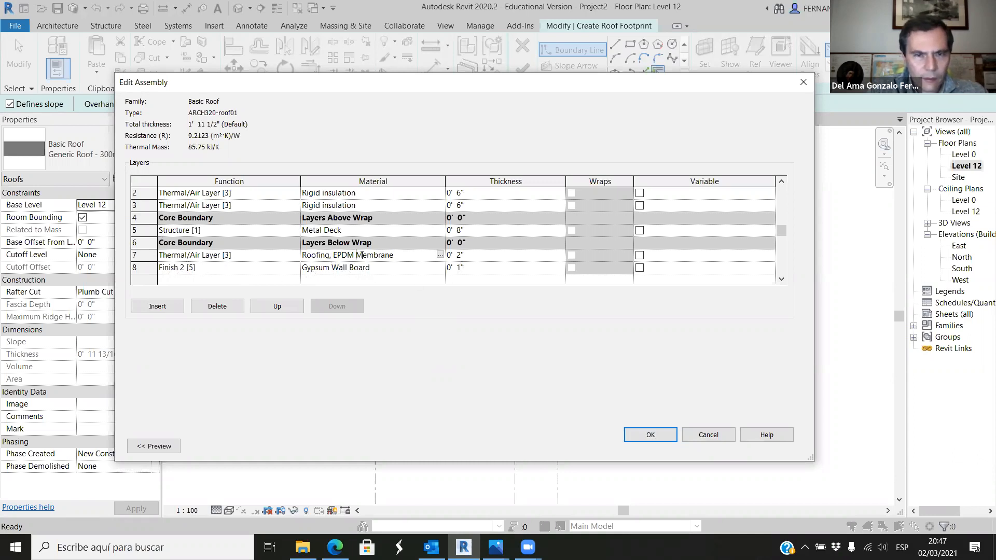
{"action": "left_click", "coordinate": [440, 255]}
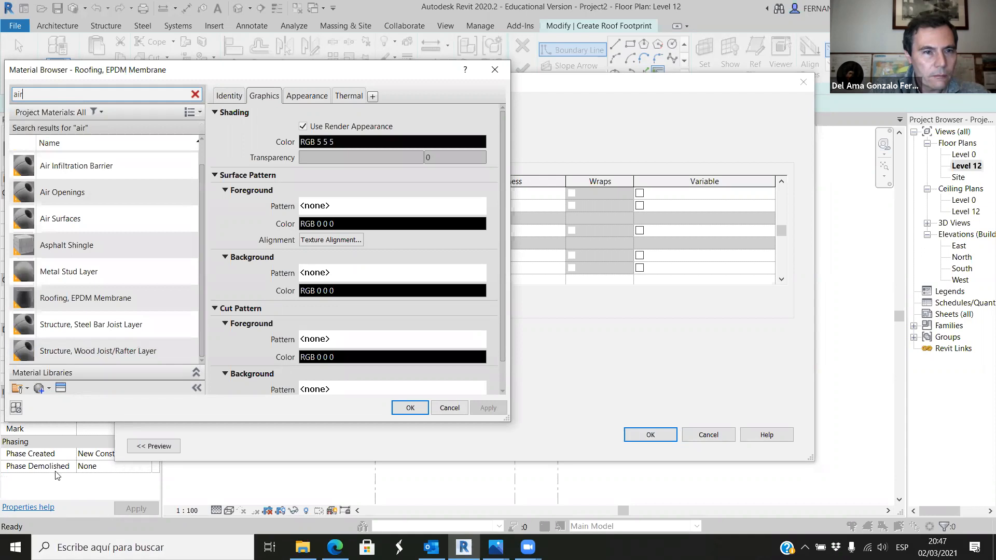
{"action": "scroll", "coordinate": [104, 188], "scroll_direction": "up", "scroll_amount": 1}
{"action": "left_click", "coordinate": [83, 164]}
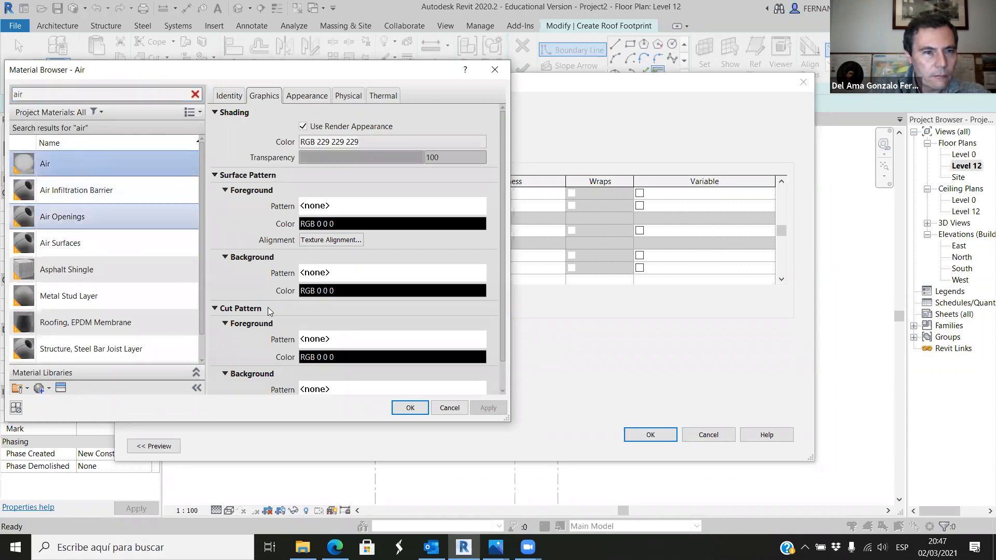
{"action": "left_click", "coordinate": [410, 407]}
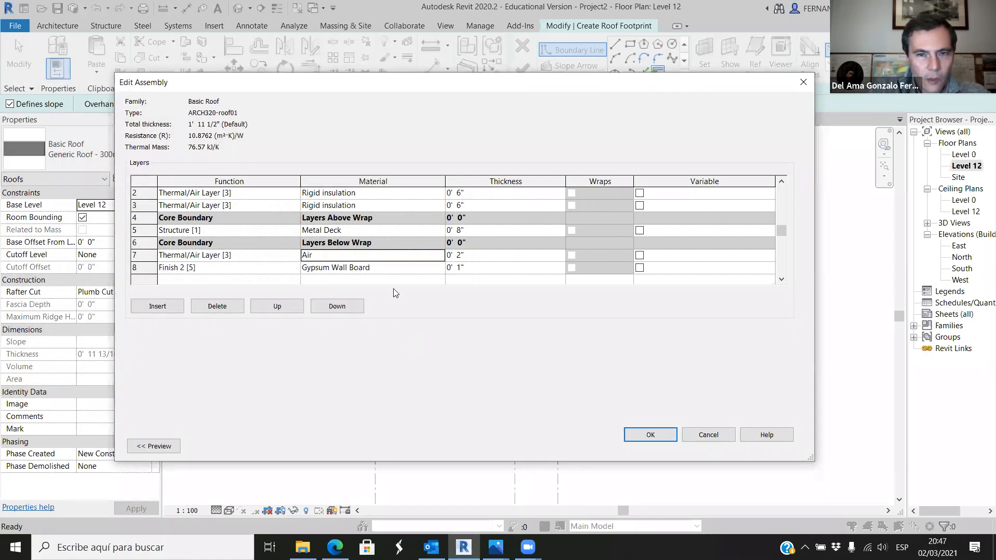
Review the roof layers' materials and thicknesses, and accept the assembly and type properties of ARCH320-roof01.
{"action": "left_click", "coordinate": [375, 269]}
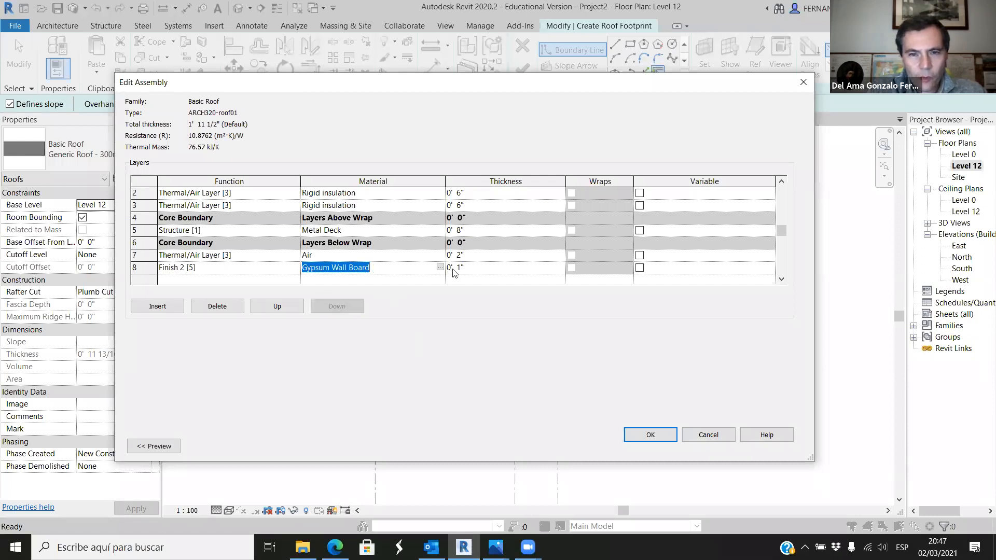
{"action": "left_click", "coordinate": [309, 257]}
{"action": "left_click", "coordinate": [455, 255]}
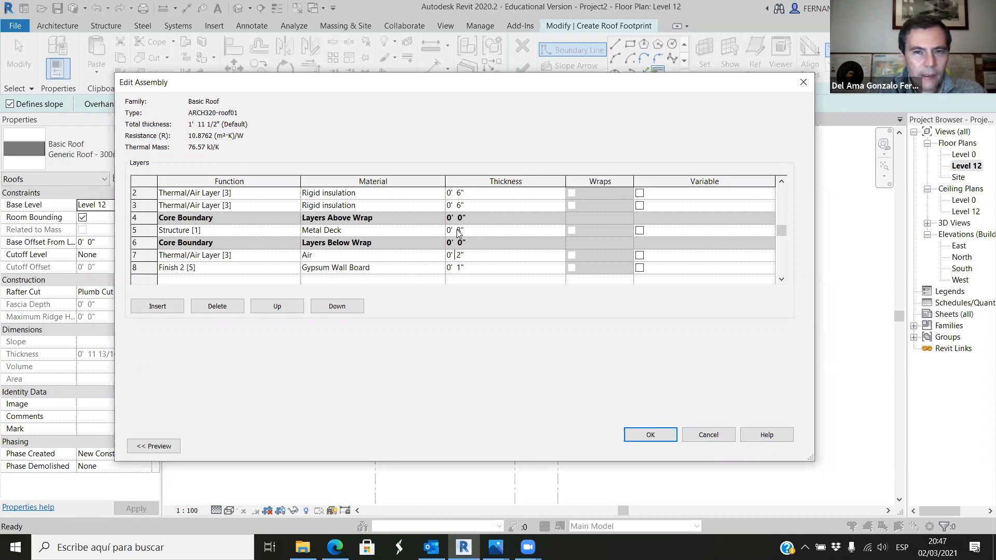
{"action": "scroll", "coordinate": [346, 212], "scroll_direction": "up", "scroll_amount": 1}
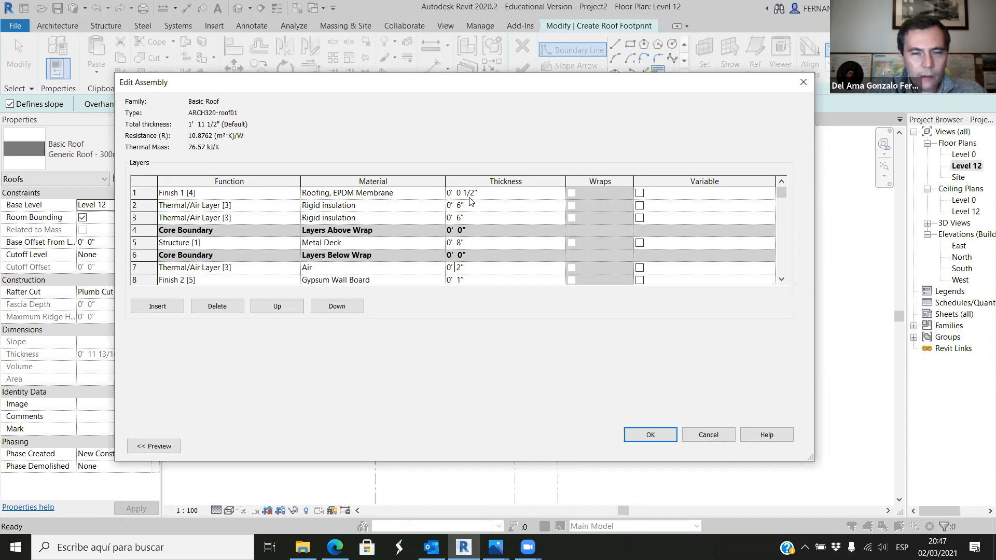
{"action": "scroll", "coordinate": [409, 245], "scroll_direction": "down", "scroll_amount": 1}
{"action": "scroll", "coordinate": [409, 245], "scroll_direction": "up", "scroll_amount": 1}
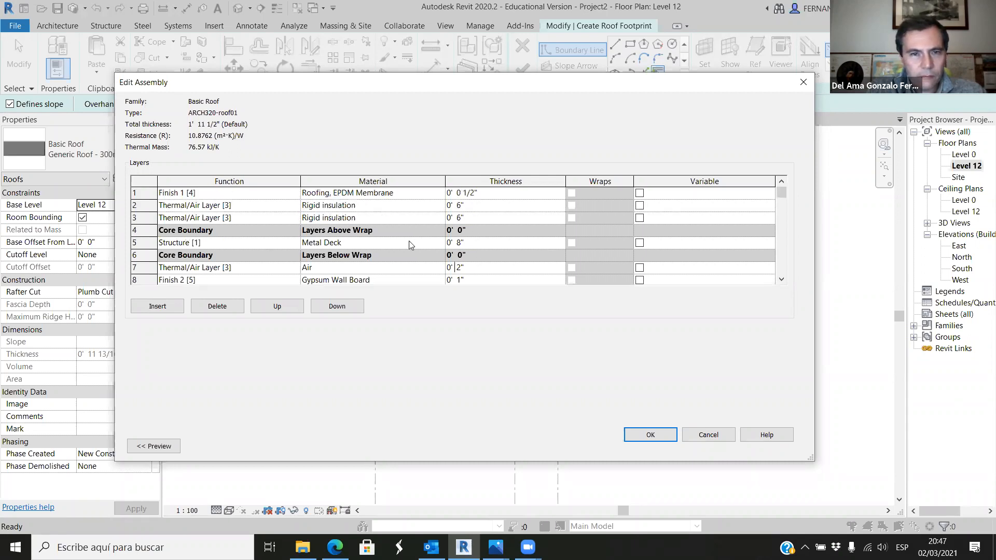
{"action": "left_click", "coordinate": [650, 434]}
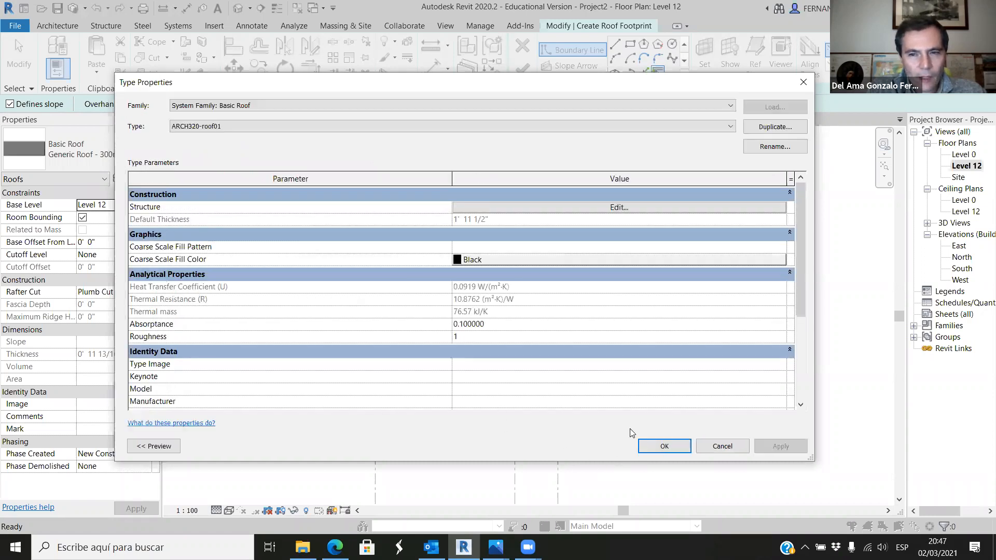
{"action": "left_click", "coordinate": [664, 446]}
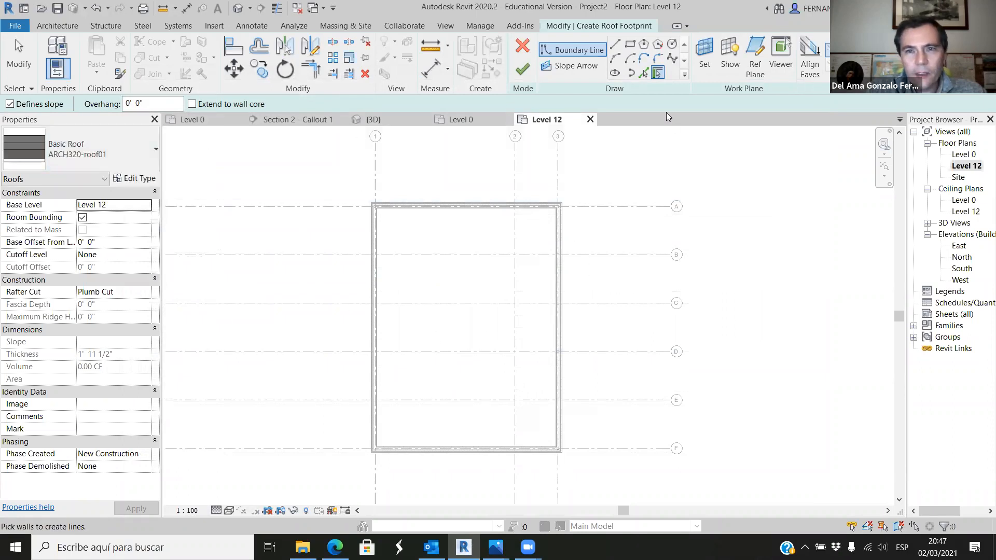
Sketch a rectangular roof boundary between opposite outer corners of the exterior walls on Level 12.
{"action": "left_click", "coordinate": [630, 43]}
{"action": "scroll", "coordinate": [390, 207], "scroll_direction": "up", "scroll_amount": 2}
{"action": "scroll", "coordinate": [381, 205], "scroll_direction": "up", "scroll_amount": 6}
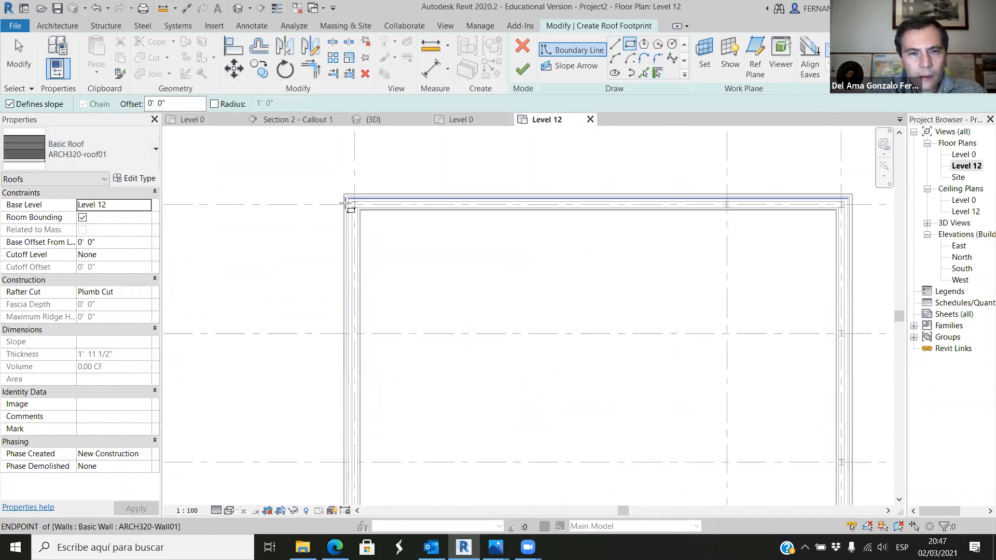
{"action": "left_click", "coordinate": [343, 186]}
{"action": "scroll", "coordinate": [363, 223], "scroll_direction": "down", "scroll_amount": 6}
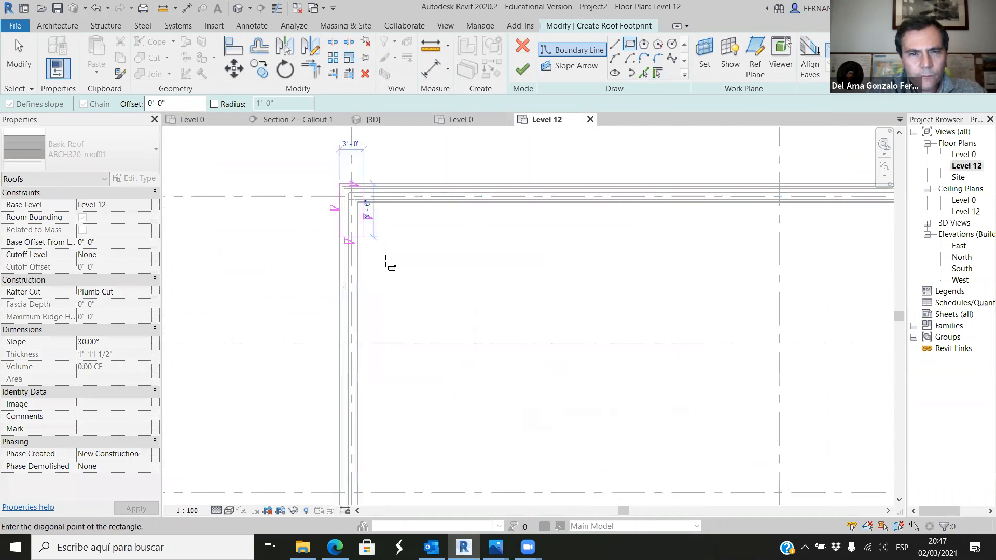
{"action": "scroll", "coordinate": [490, 393], "scroll_direction": "up", "scroll_amount": 2}
{"action": "scroll", "coordinate": [499, 406], "scroll_direction": "up", "scroll_amount": 3}
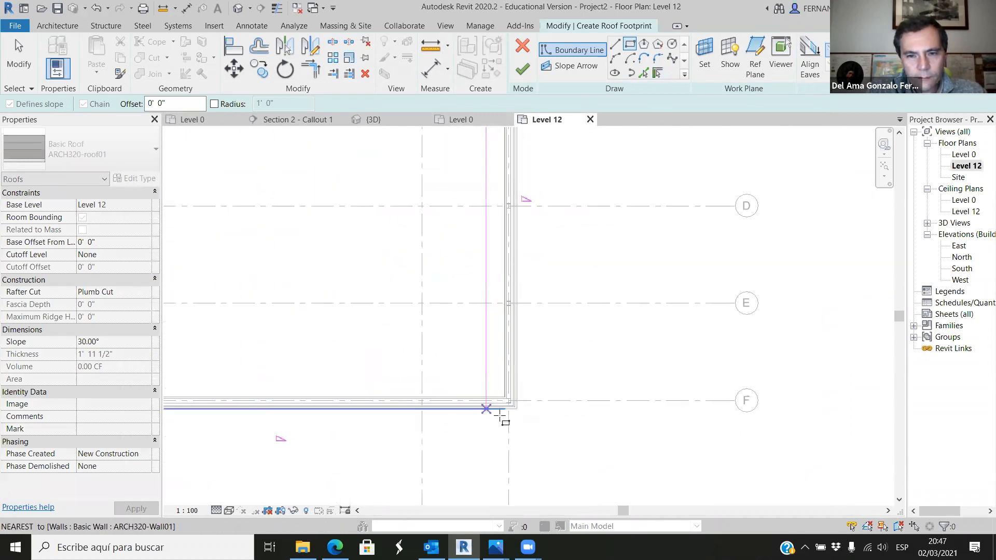
{"action": "left_click", "coordinate": [528, 389]}
{"action": "scroll", "coordinate": [467, 337], "scroll_direction": "down", "scroll_amount": 4}
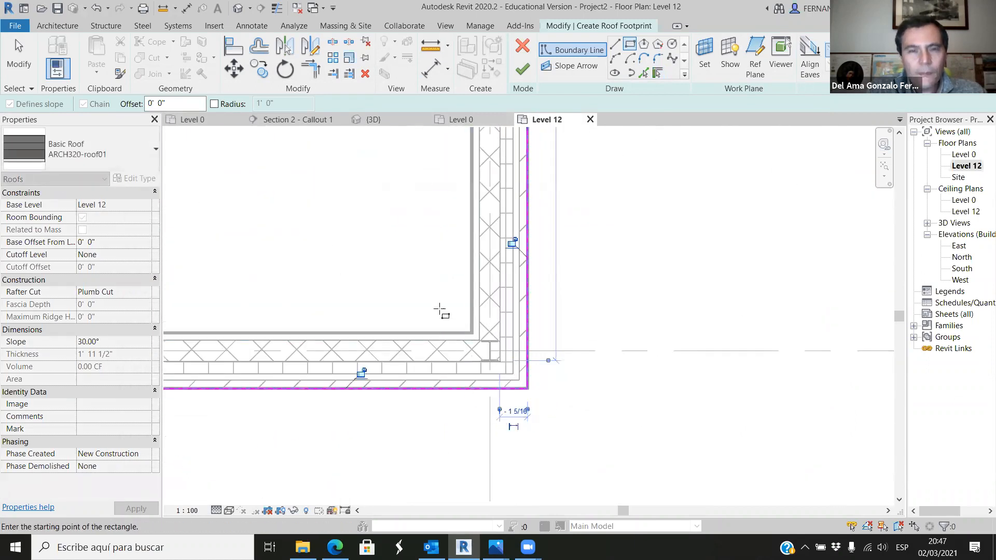
{"action": "scroll", "coordinate": [577, 332], "scroll_direction": "down", "scroll_amount": 3}
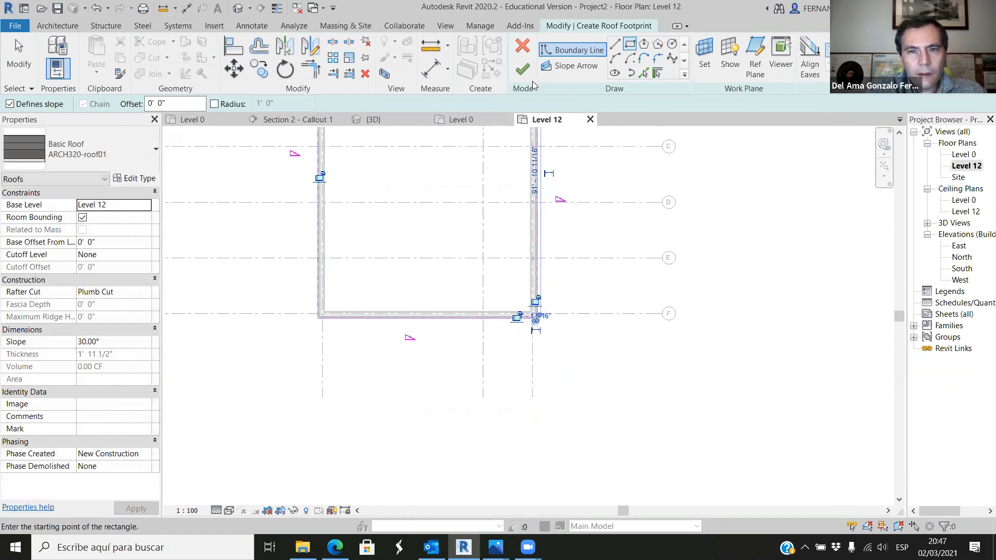
Finish the roof footprint and attach the highlighted walls to the roof.
{"action": "left_click", "coordinate": [523, 69]}
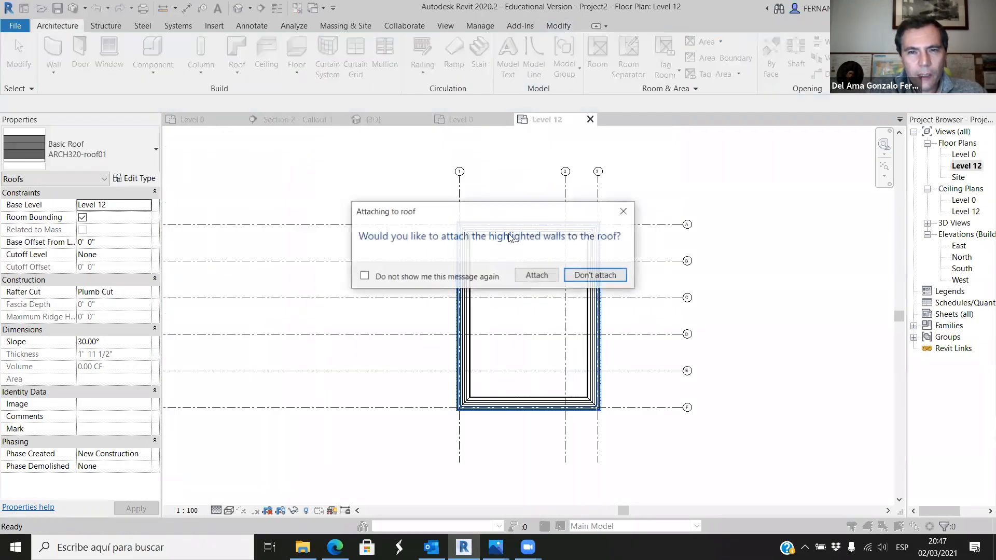
{"action": "left_click", "coordinate": [536, 276]}
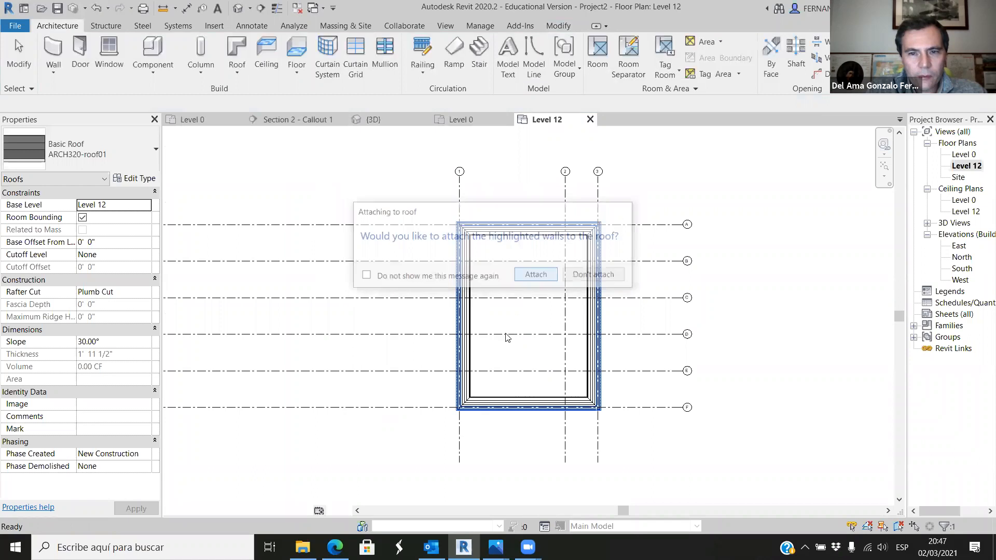
{"action": "scroll", "coordinate": [507, 338], "scroll_direction": "up", "scroll_amount": 2}
{"action": "scroll", "coordinate": [534, 316], "scroll_direction": "down", "scroll_amount": 3}
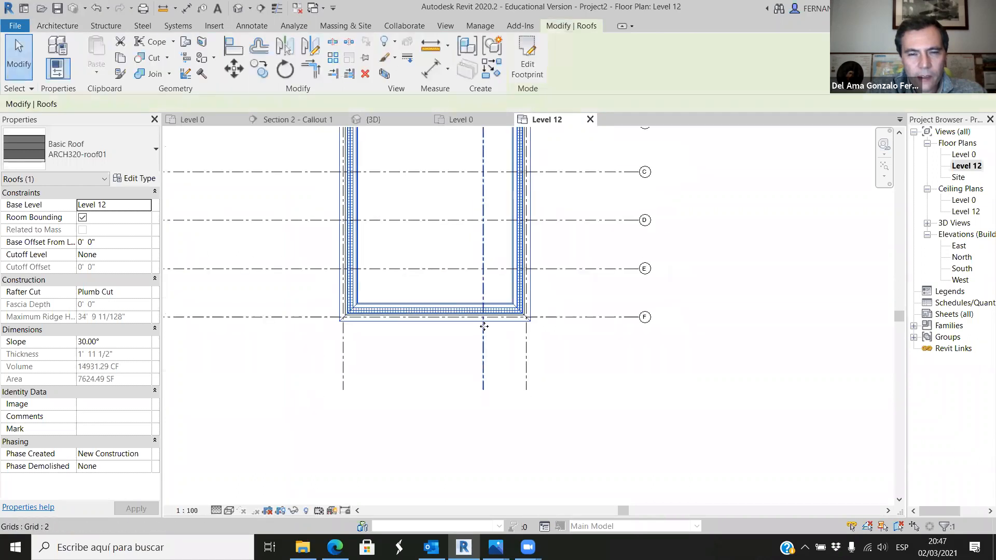
{"action": "left_click", "coordinate": [629, 275]}
In the 3D view, edit the roof's footprint and turn off Defines Slope for all four boundary lines to flatten it.
{"action": "left_click", "coordinate": [374, 119]}
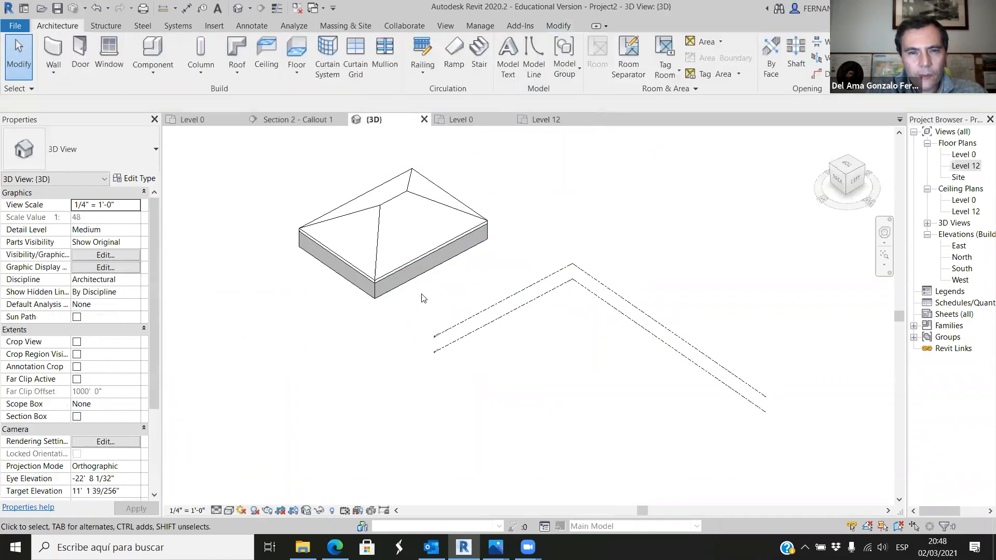
{"action": "left_click", "coordinate": [375, 242]}
{"action": "left_click", "coordinate": [526, 68]}
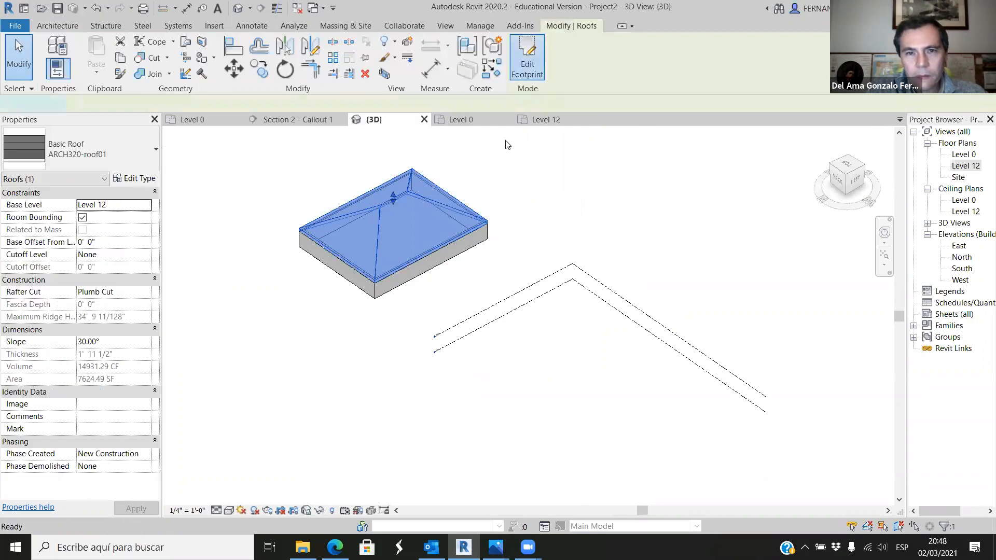
{"action": "left_click_drag", "start_coordinate": [523, 292], "coordinate": [523, 293]}
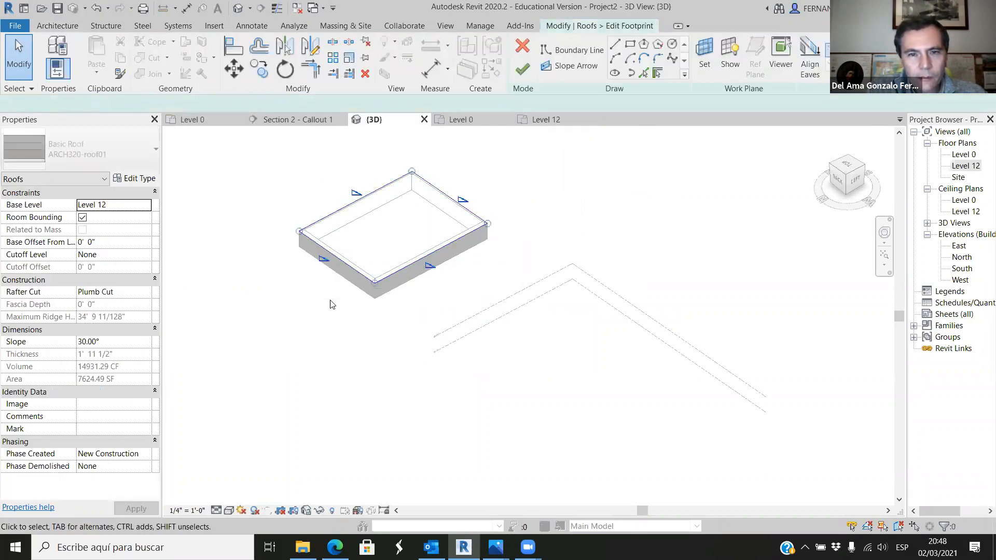
{"action": "left_click", "coordinate": [254, 103]}
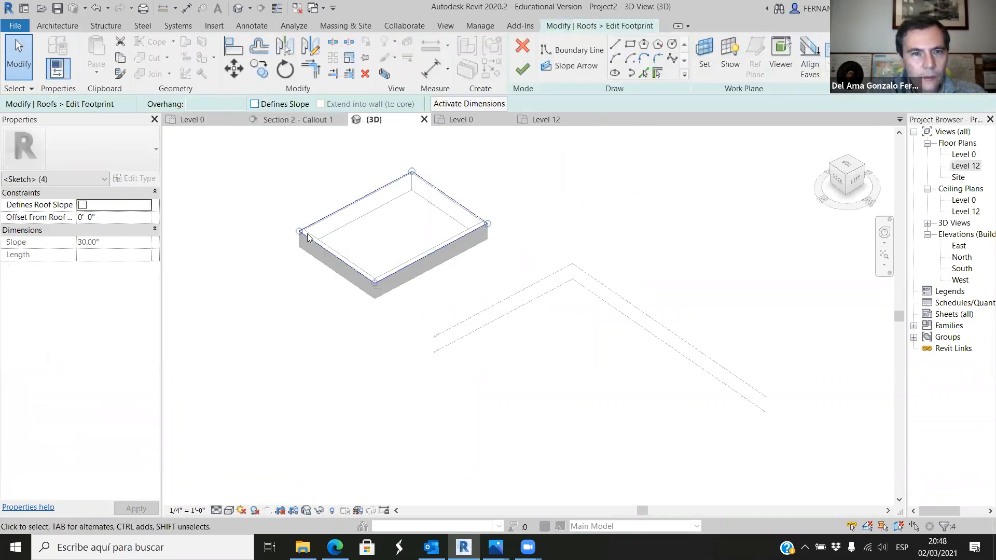
{"action": "left_click", "coordinate": [543, 176]}
{"action": "left_click", "coordinate": [522, 69]}
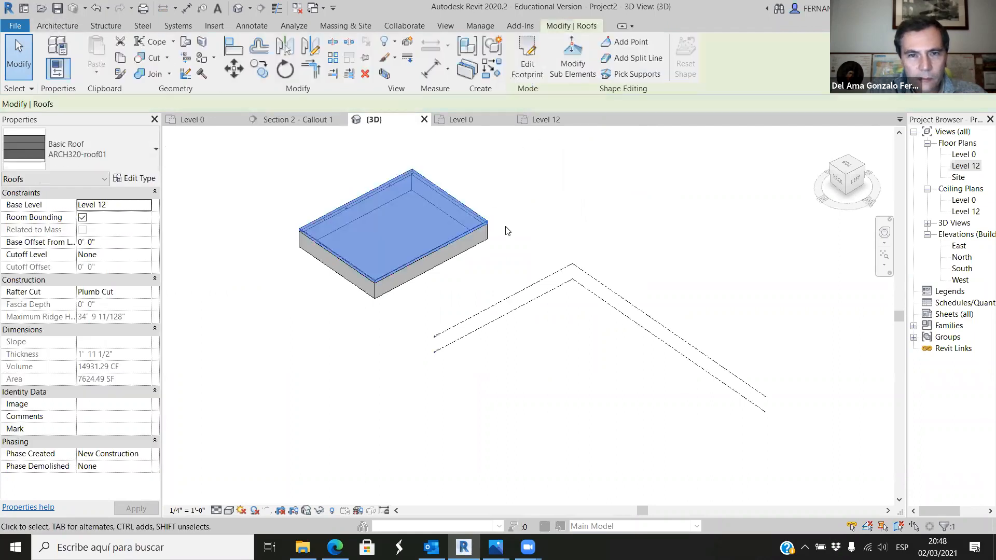
{"action": "left_click", "coordinate": [542, 202]}
Inspect the flat roof and a short exterior wall in 3D, checking their properties.
{"action": "scroll", "coordinate": [319, 242], "scroll_direction": "up", "scroll_amount": 4}
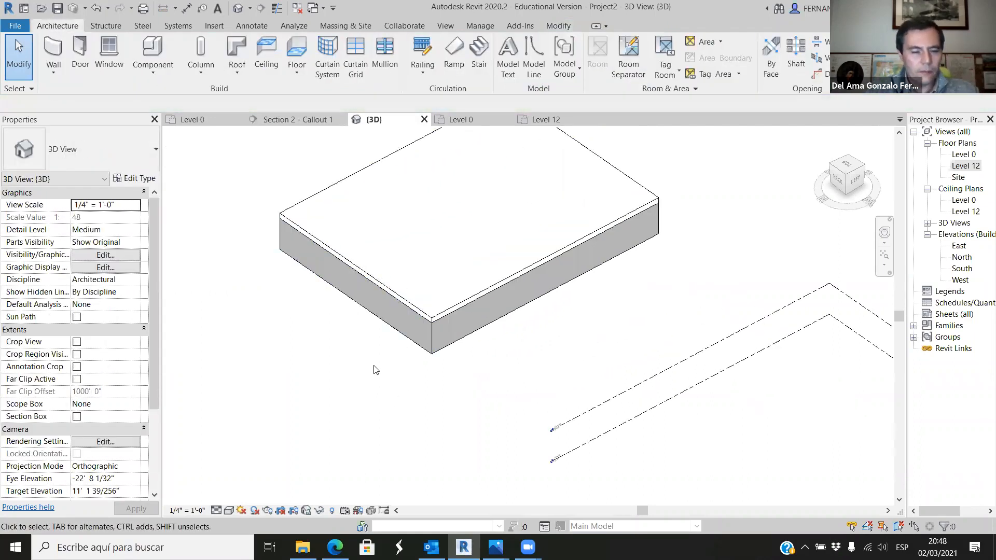
{"action": "scroll", "coordinate": [319, 349], "scroll_direction": "down", "scroll_amount": 4}
{"action": "scroll", "coordinate": [323, 311], "scroll_direction": "up", "scroll_amount": 3}
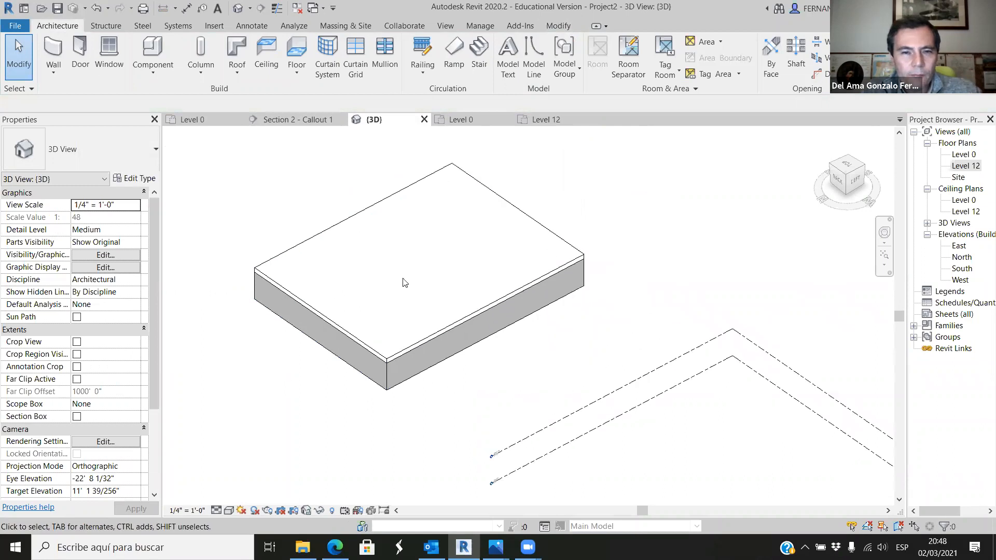
{"action": "left_click", "coordinate": [468, 312]}
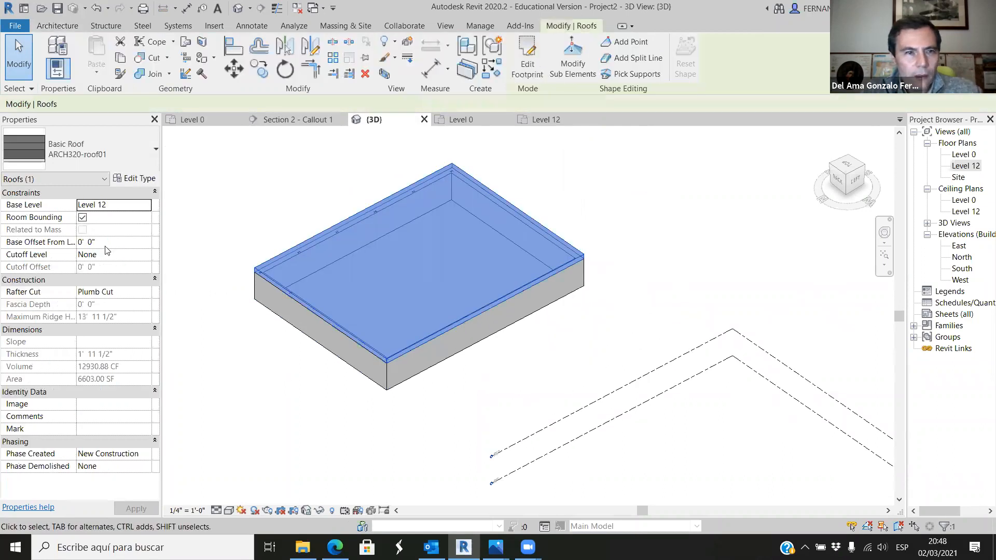
{"action": "left_click", "coordinate": [296, 340]}
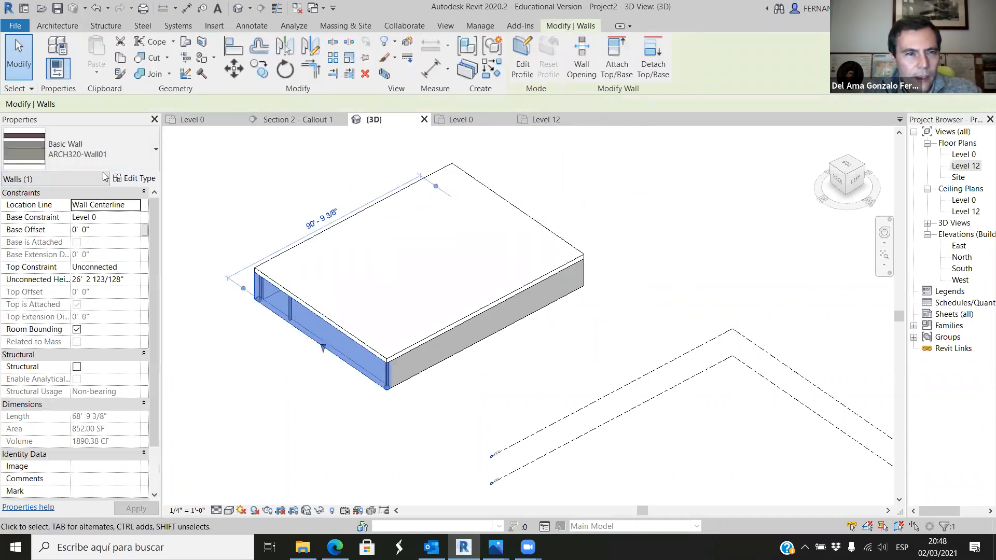
{"action": "left_click", "coordinate": [309, 427]}
In the Level 0 floor plan, place a north-facing building section across the west exterior wall, just south of the northwest corner.
{"action": "key", "text": "ctrl+Tab"}
{"action": "scroll", "coordinate": [337, 228], "scroll_direction": "up", "scroll_amount": 10}
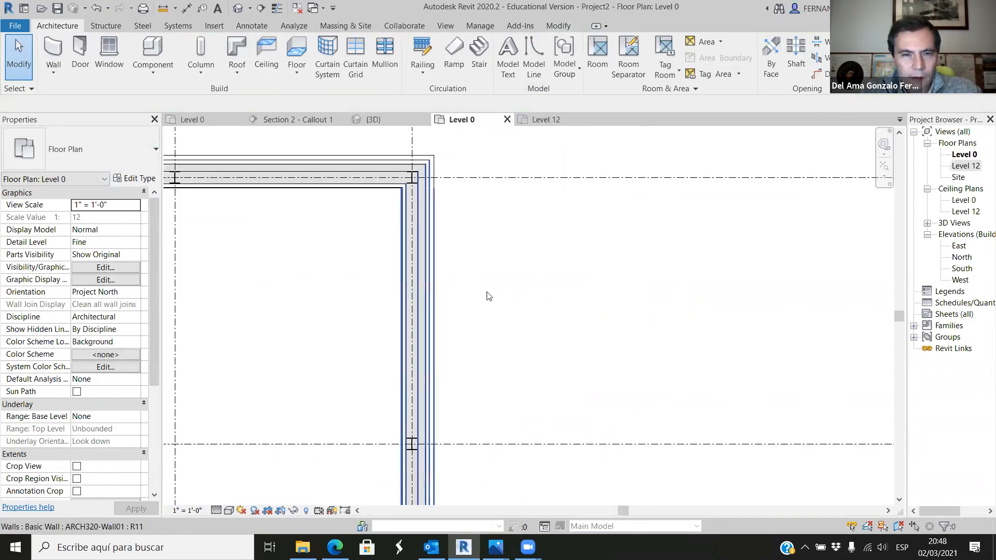
{"action": "scroll", "coordinate": [488, 296], "scroll_direction": "down", "scroll_amount": 5}
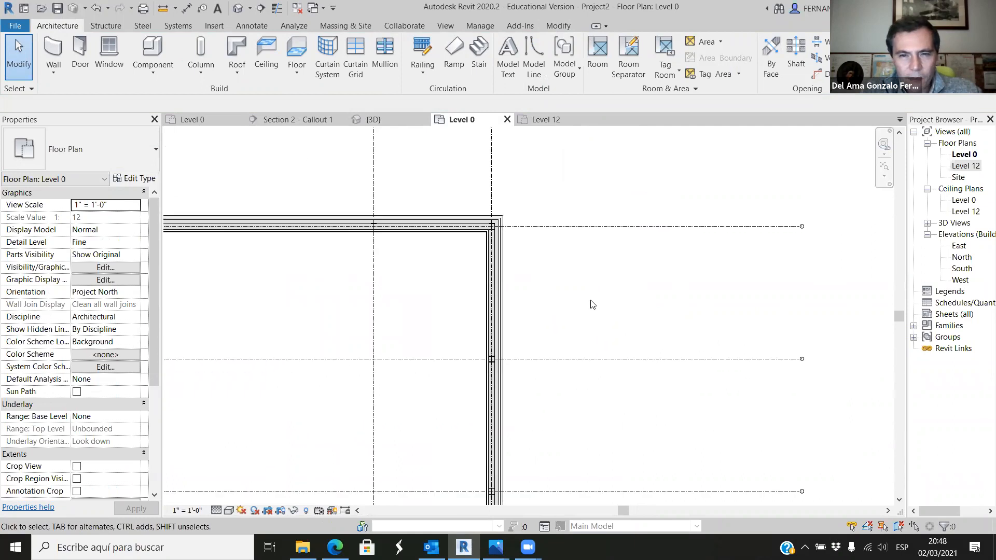
{"action": "scroll", "coordinate": [593, 304], "scroll_direction": "down", "scroll_amount": 2}
{"action": "scroll", "coordinate": [654, 306], "scroll_direction": "down", "scroll_amount": 1}
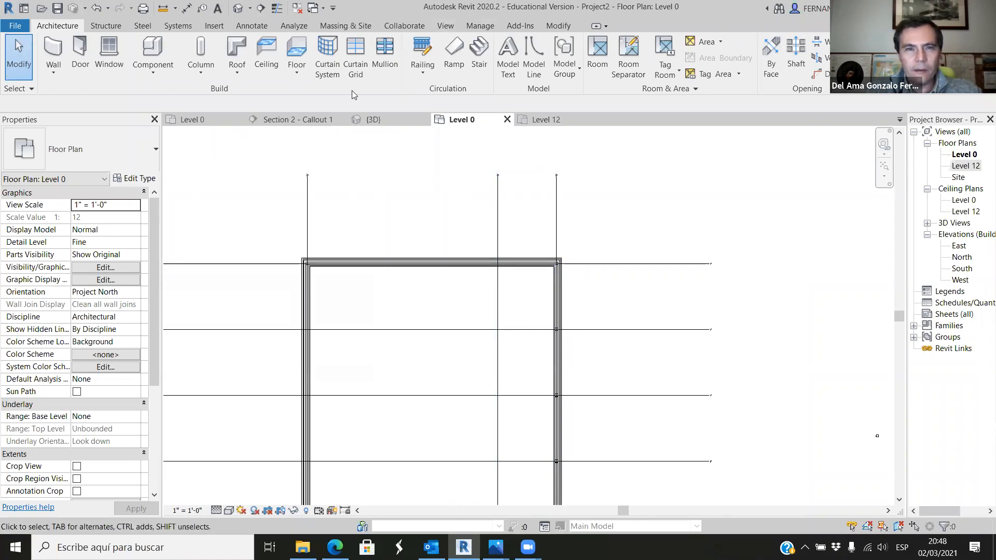
{"action": "left_click", "coordinate": [445, 25]}
{"action": "left_click", "coordinate": [402, 51]}
{"action": "left_click", "coordinate": [372, 302]}
{"action": "left_click", "coordinate": [253, 303]}
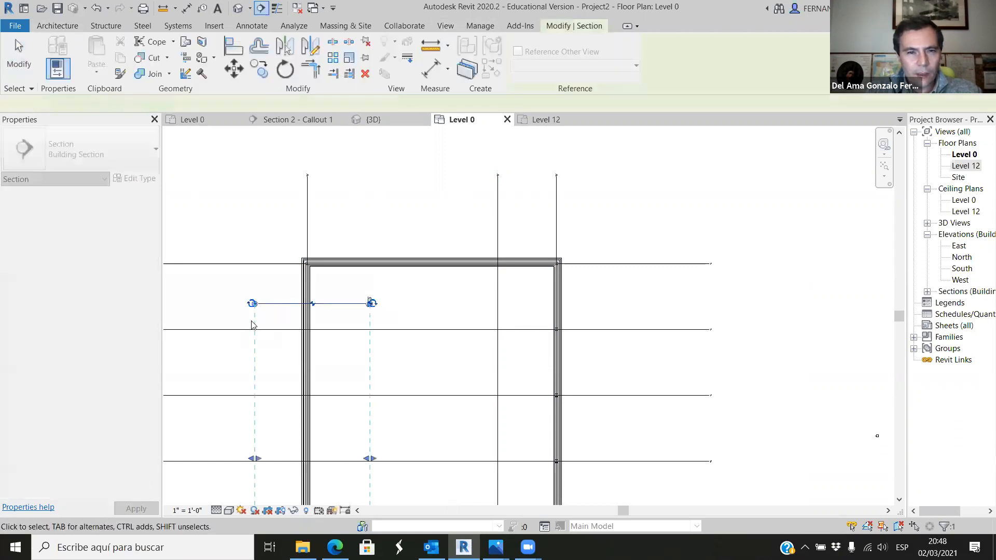
{"action": "key", "text": "Escape"}
{"action": "scroll", "coordinate": [252, 324], "scroll_direction": "up", "scroll_amount": 5}
{"action": "scroll", "coordinate": [458, 315], "scroll_direction": "up", "scroll_amount": 4}
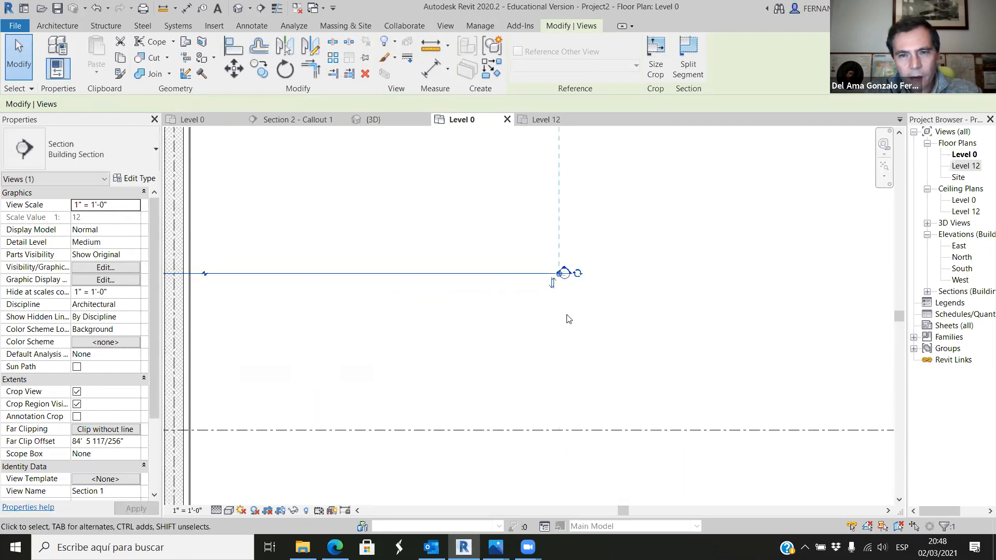
{"action": "scroll", "coordinate": [540, 317], "scroll_direction": "down", "scroll_amount": 4}
{"action": "scroll", "coordinate": [515, 320], "scroll_direction": "down", "scroll_amount": 2}
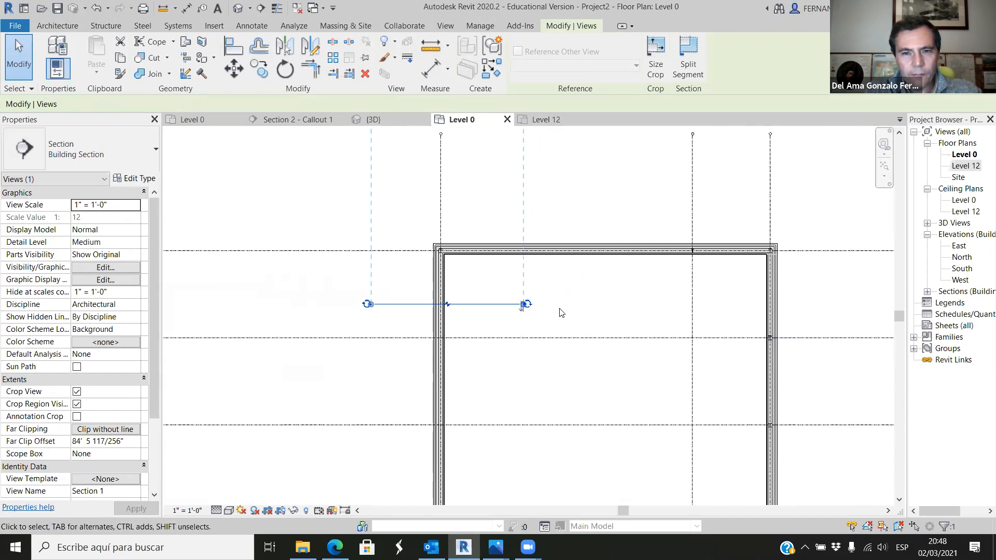
{"action": "key", "text": "Escape"}
Open the new building section view and examine the junction between the exterior wall and roof layers.
{"action": "left_click", "coordinate": [927, 290]}
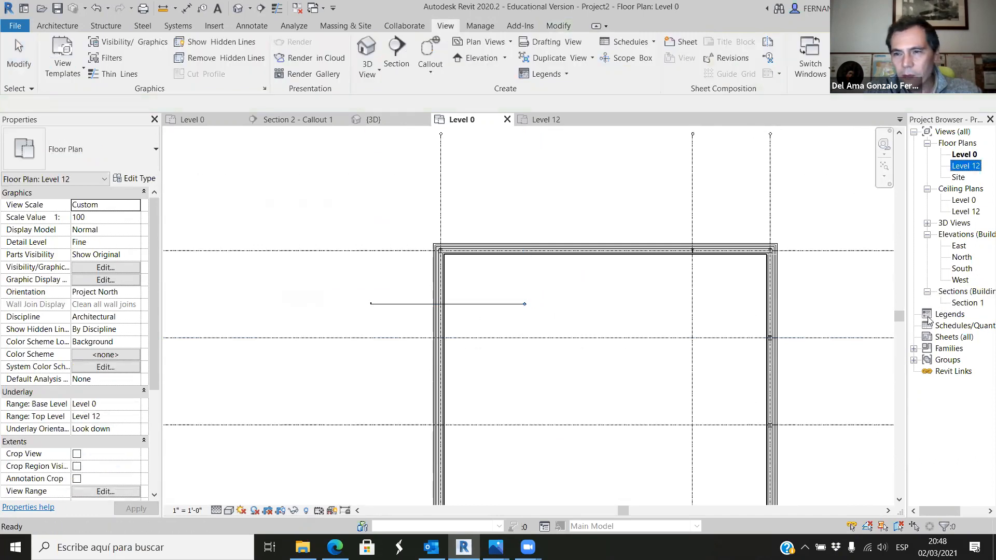
{"action": "double_click", "coordinate": [966, 303]}
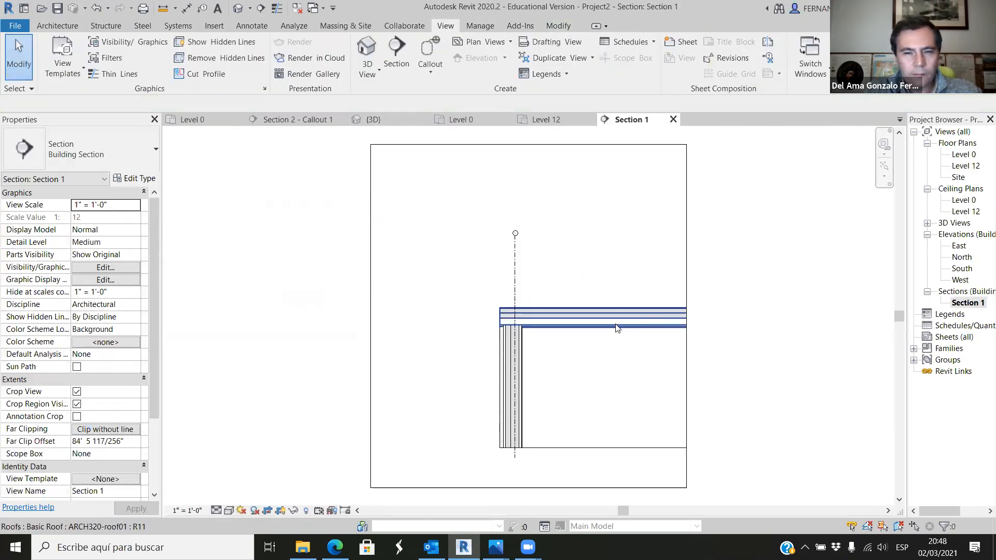
{"action": "scroll", "coordinate": [601, 399], "scroll_direction": "up", "scroll_amount": 3}
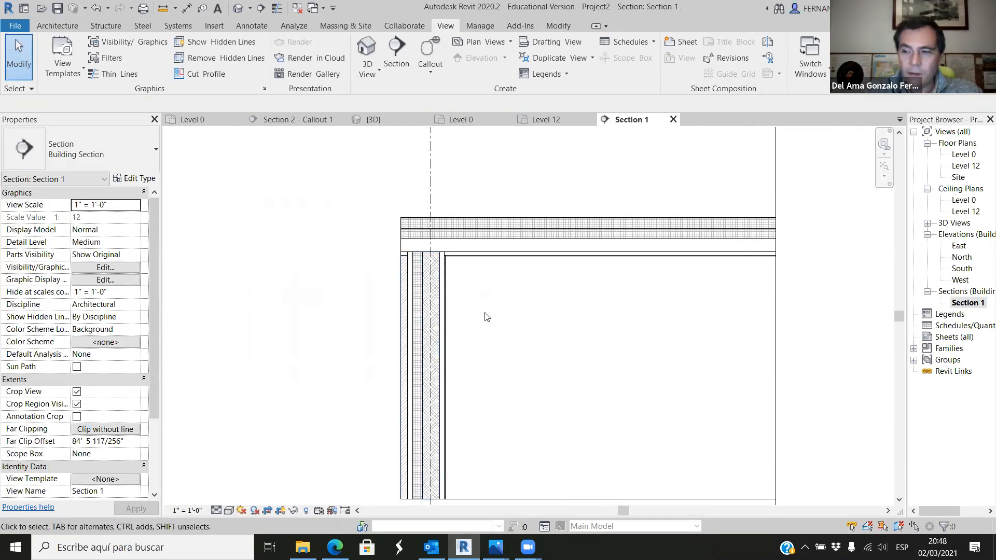
{"action": "scroll", "coordinate": [426, 240], "scroll_direction": "up", "scroll_amount": 3}
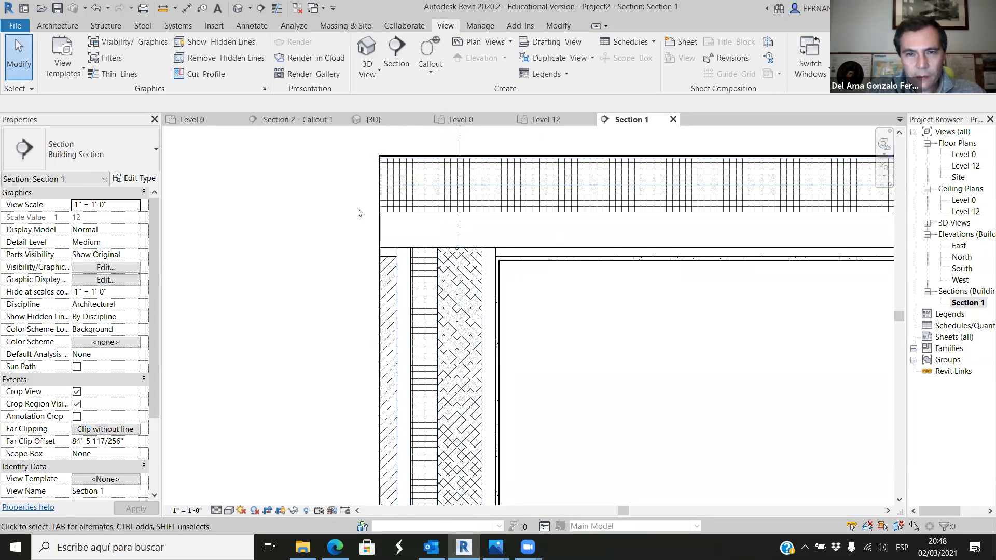
{"action": "scroll", "coordinate": [357, 208], "scroll_direction": "down", "scroll_amount": 2}
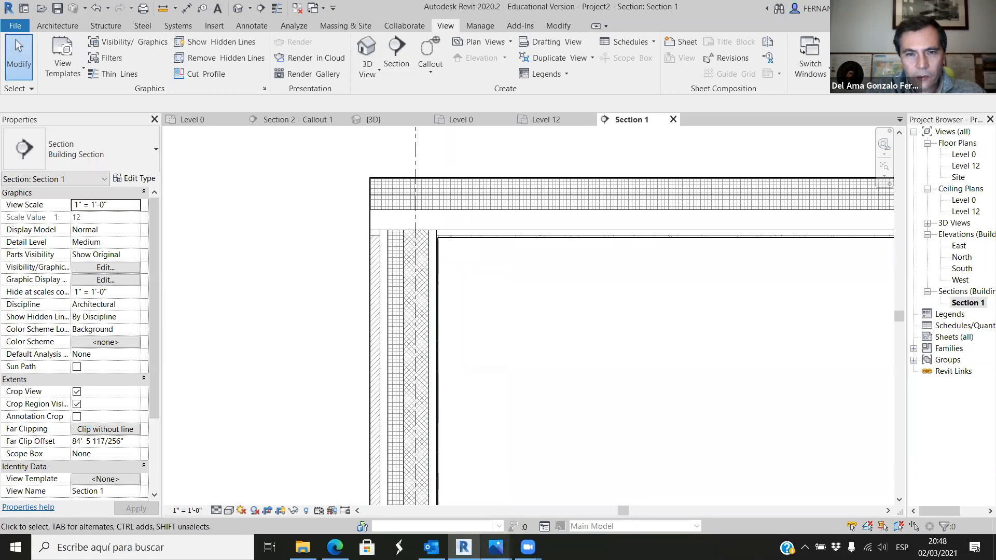
Switch to the detail01.jpg photo and examine the typical roof edge detail from the parapet coping to the title.
{"action": "left_click", "coordinate": [496, 547]}
{"action": "left_click", "coordinate": [317, 494]}
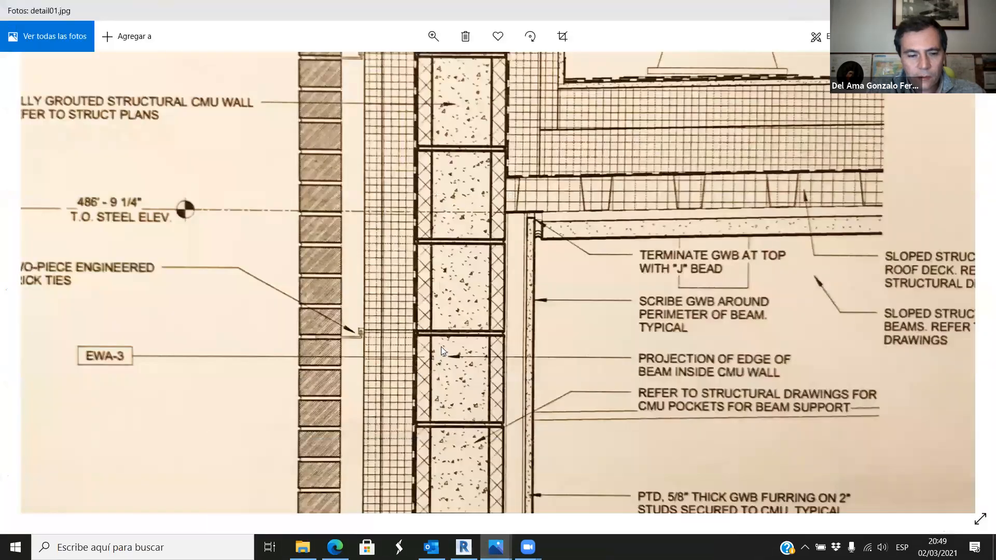
{"action": "scroll", "coordinate": [451, 296], "scroll_direction": "down", "scroll_amount": 5}
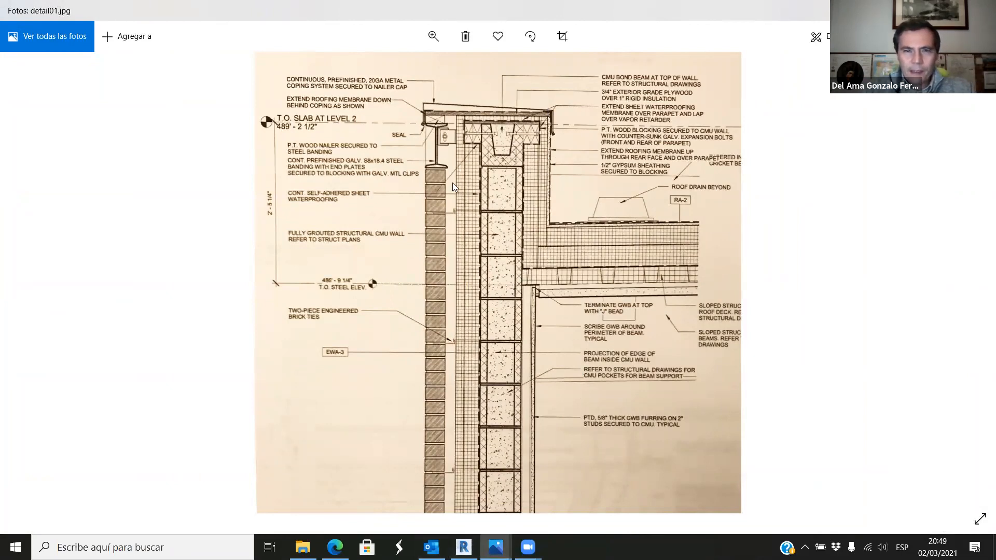
{"action": "scroll", "coordinate": [529, 292], "scroll_direction": "down", "scroll_amount": 3}
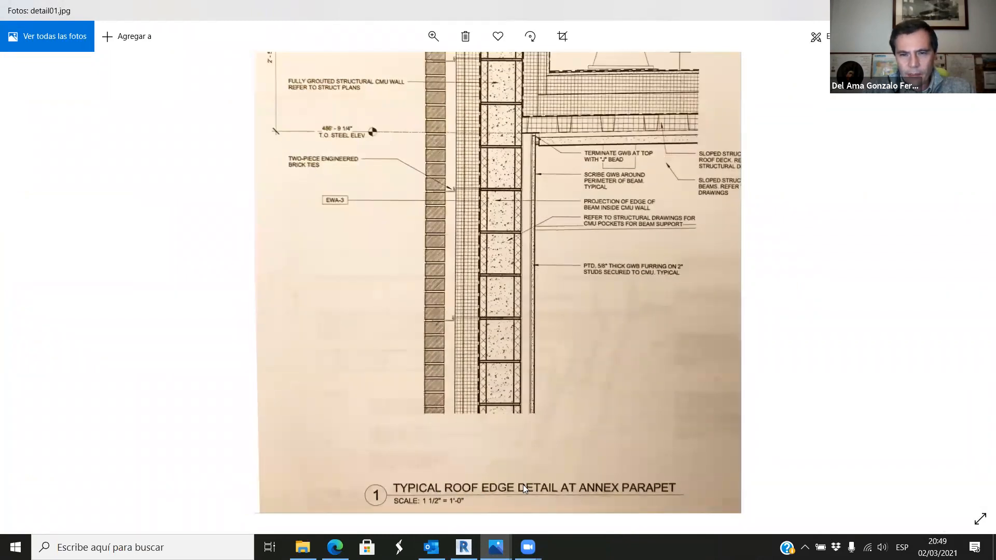
{"action": "scroll", "coordinate": [580, 409], "scroll_direction": "up", "scroll_amount": 3}
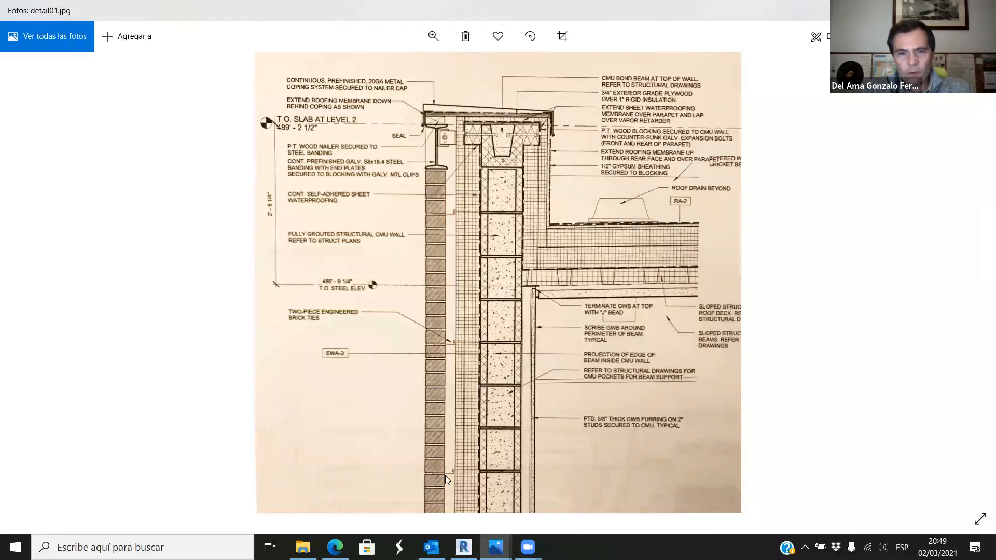
Return to the Revit project and open the East elevation at the Level 12 head.
{"action": "left_click", "coordinate": [463, 547]}
{"action": "scroll", "coordinate": [419, 296], "scroll_direction": "down", "scroll_amount": 4}
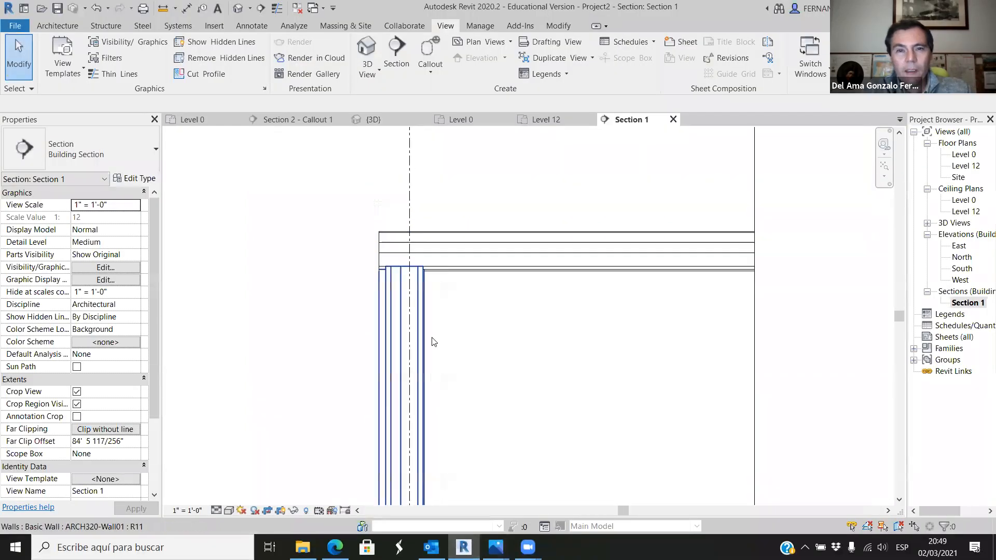
{"action": "scroll", "coordinate": [419, 296], "scroll_direction": "up", "scroll_amount": 2}
{"action": "scroll", "coordinate": [496, 332], "scroll_direction": "down", "scroll_amount": 4}
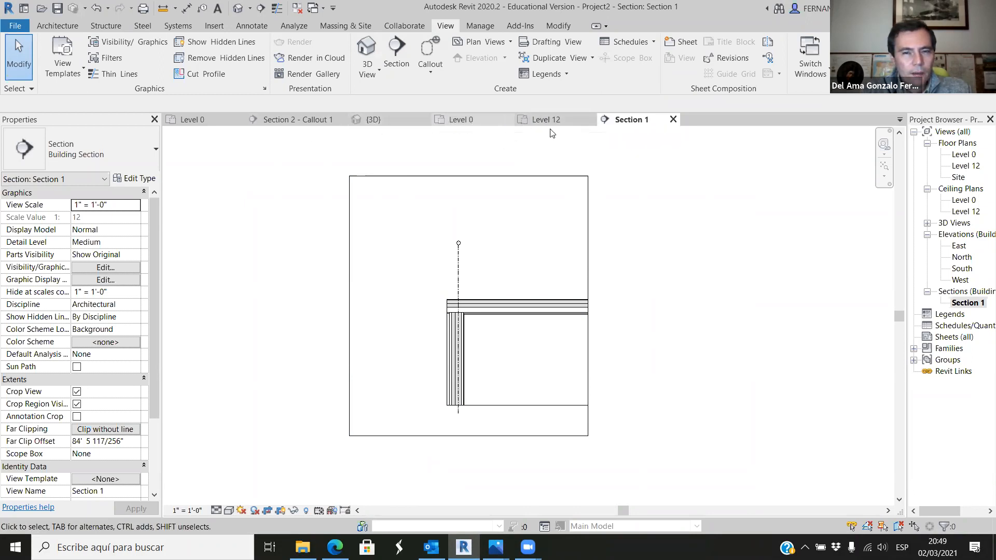
{"action": "double_click", "coordinate": [959, 246]}
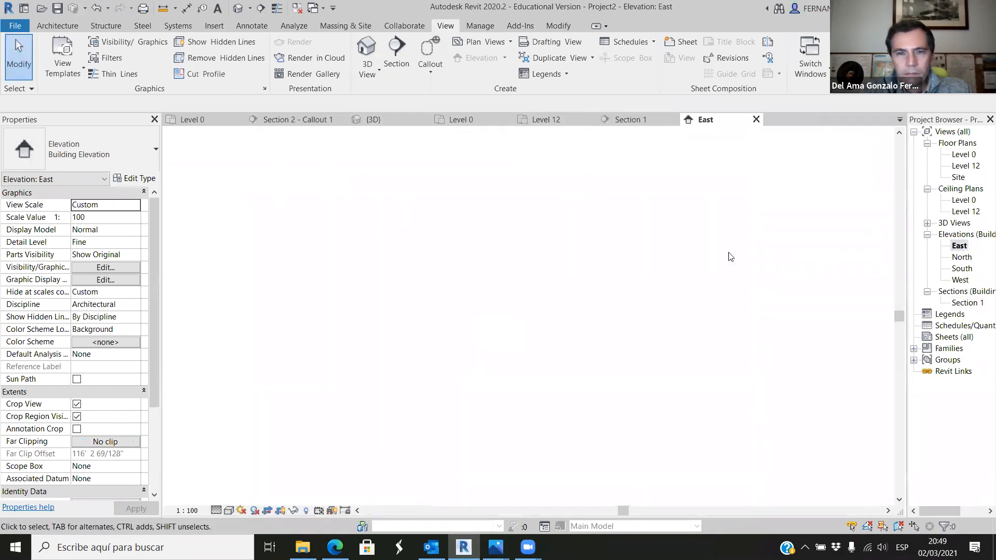
{"action": "scroll", "coordinate": [773, 279], "scroll_direction": "up", "scroll_amount": 8}
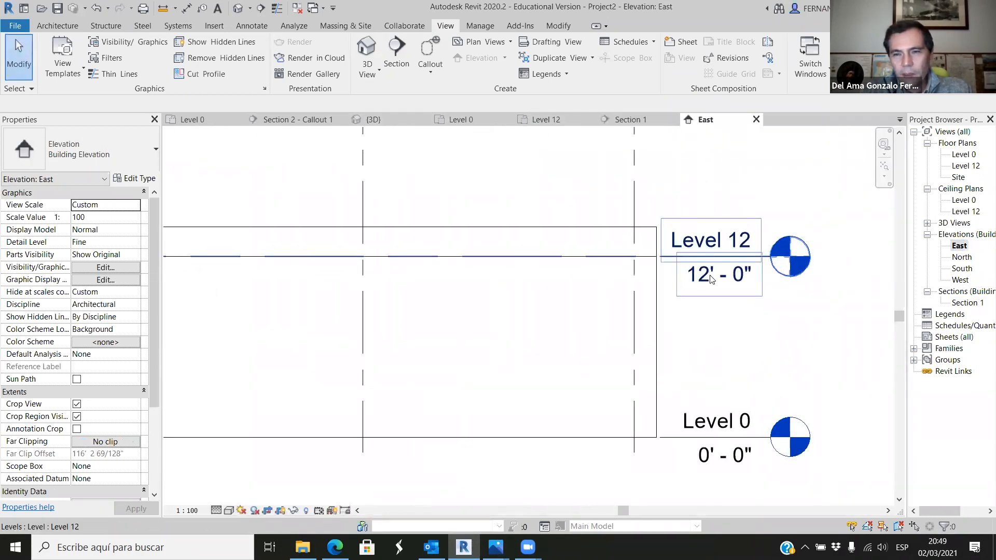
{"action": "scroll", "coordinate": [694, 258], "scroll_direction": "down", "scroll_amount": 4}
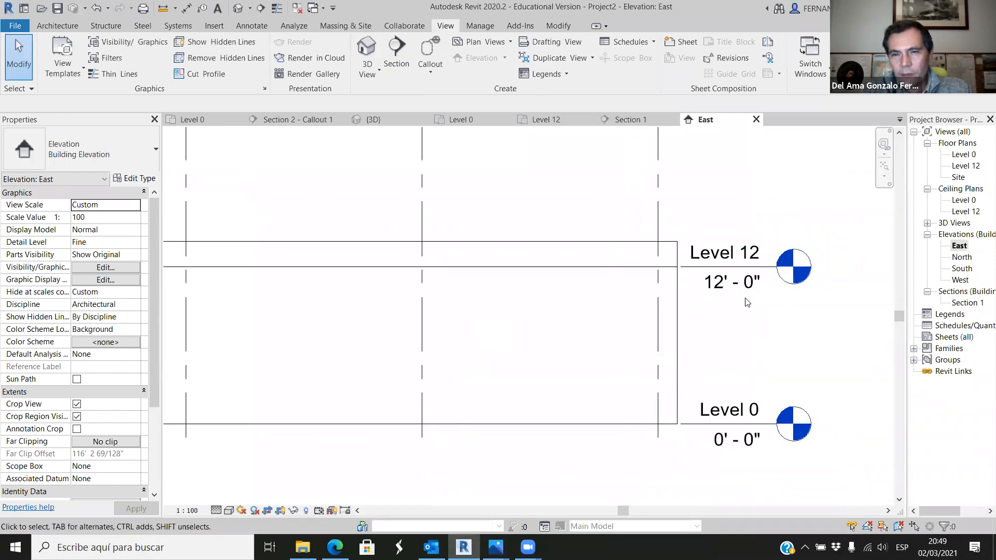
{"action": "scroll", "coordinate": [645, 282], "scroll_direction": "up", "scroll_amount": 5}
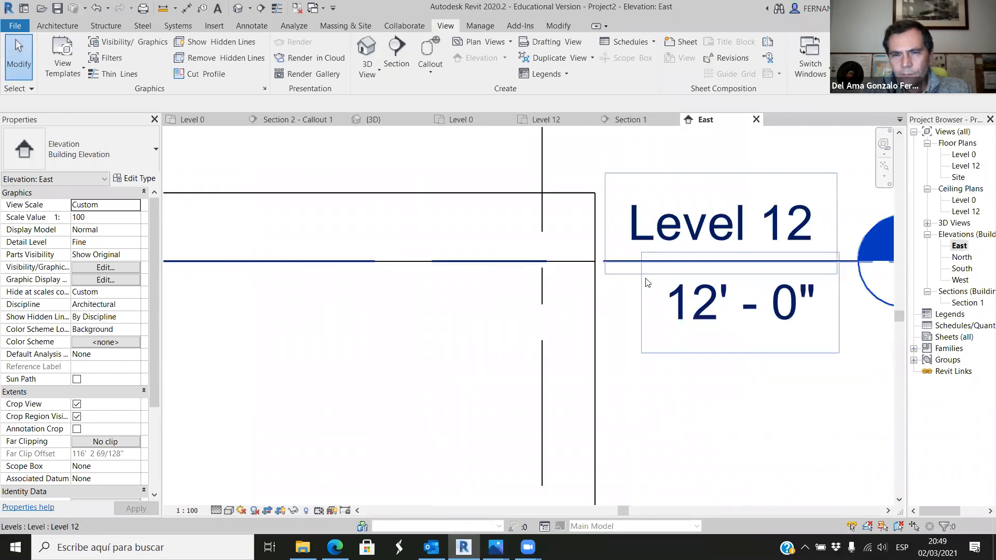
Copy the Level 12 line vertically upward by 5' to place a new level at 17' - 0".
{"action": "left_click", "coordinate": [604, 266]}
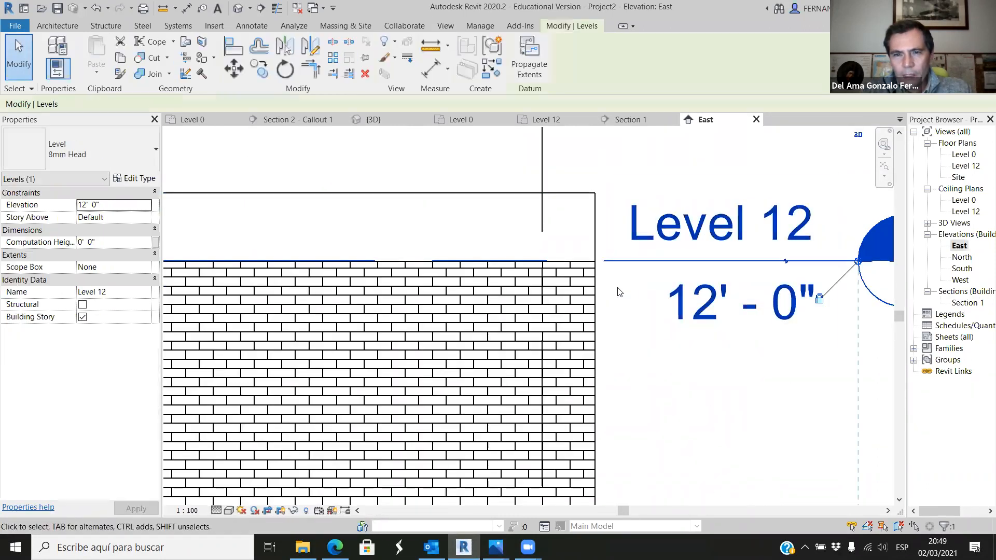
{"action": "left_click", "coordinate": [261, 67]}
{"action": "scroll", "coordinate": [669, 363], "scroll_direction": "down", "scroll_amount": 2}
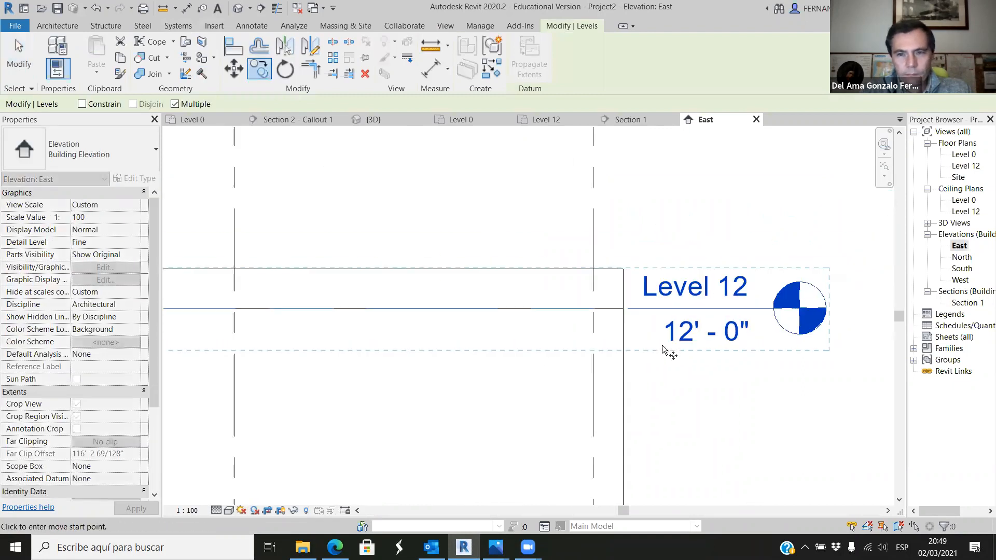
{"action": "scroll", "coordinate": [667, 322], "scroll_direction": "up", "scroll_amount": 2}
{"action": "left_click", "coordinate": [668, 310]}
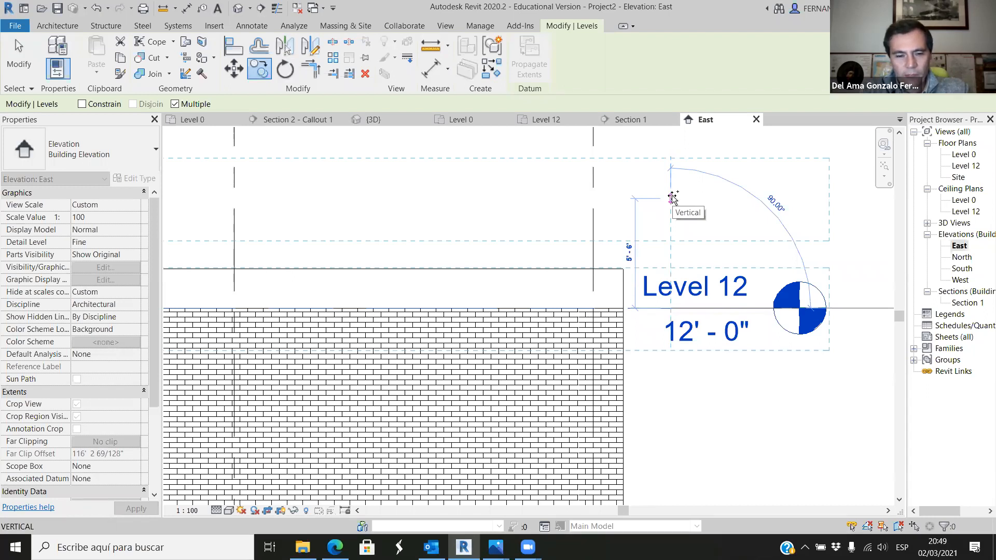
{"action": "left_click", "coordinate": [672, 208]}
{"action": "key", "text": "Escape"}
{"action": "key", "text": "Escape"}
{"action": "scroll", "coordinate": [703, 197], "scroll_direction": "up", "scroll_amount": 1}
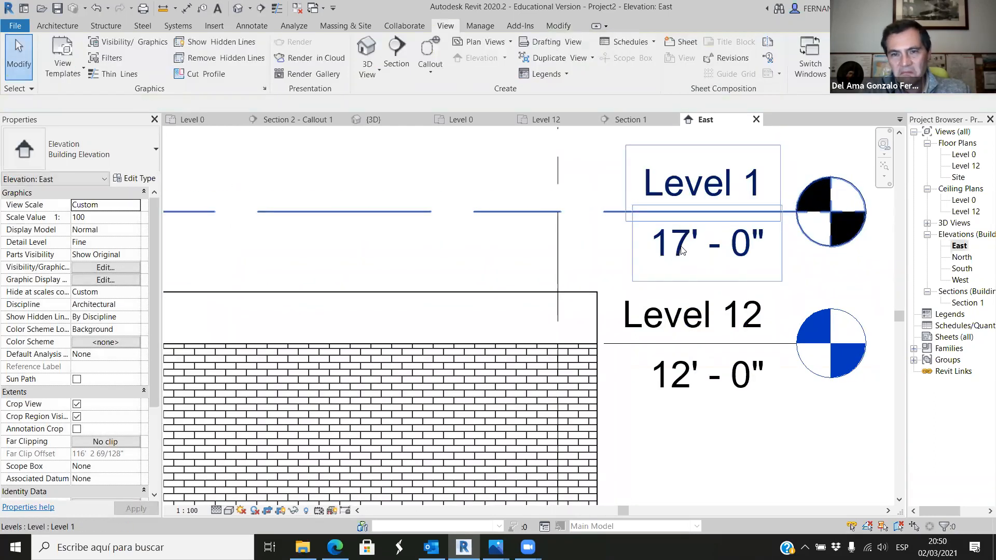
Rename the copied level above Level 12 as Level 17.
{"action": "left_click", "coordinate": [723, 187]}
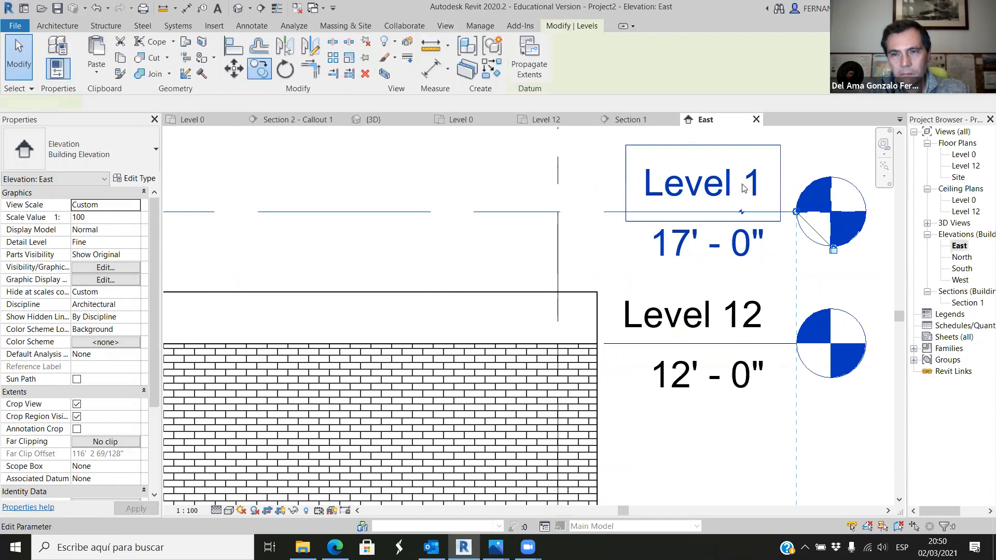
{"action": "left_click", "coordinate": [754, 187]}
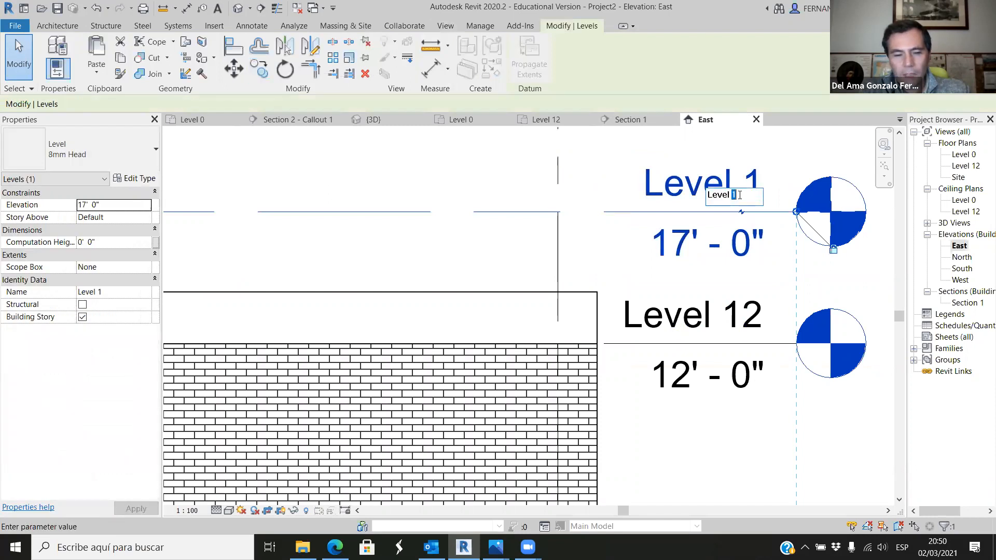
{"action": "type", "text": "7"}
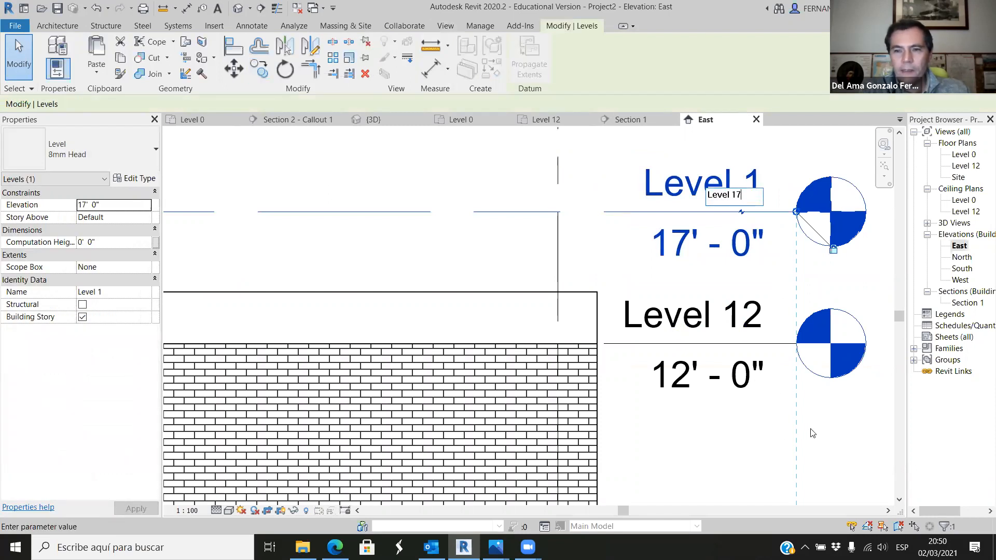
{"action": "key", "text": "Return"}
{"action": "left_click", "coordinate": [827, 429]}
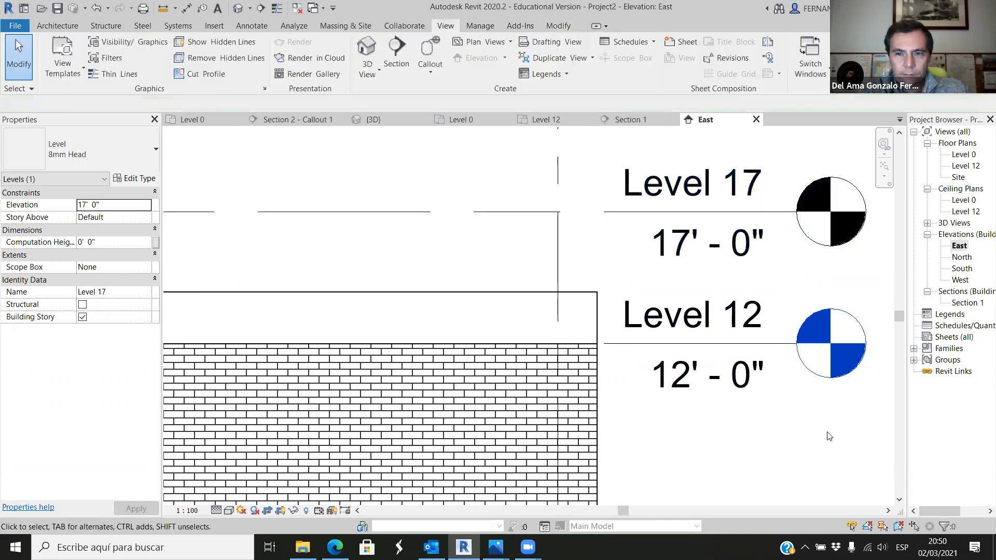
{"action": "scroll", "coordinate": [573, 195], "scroll_direction": "down", "scroll_amount": 3}
Open Section 1 and widen its crop region well past the building's far wall.
{"action": "left_click", "coordinate": [629, 124]}
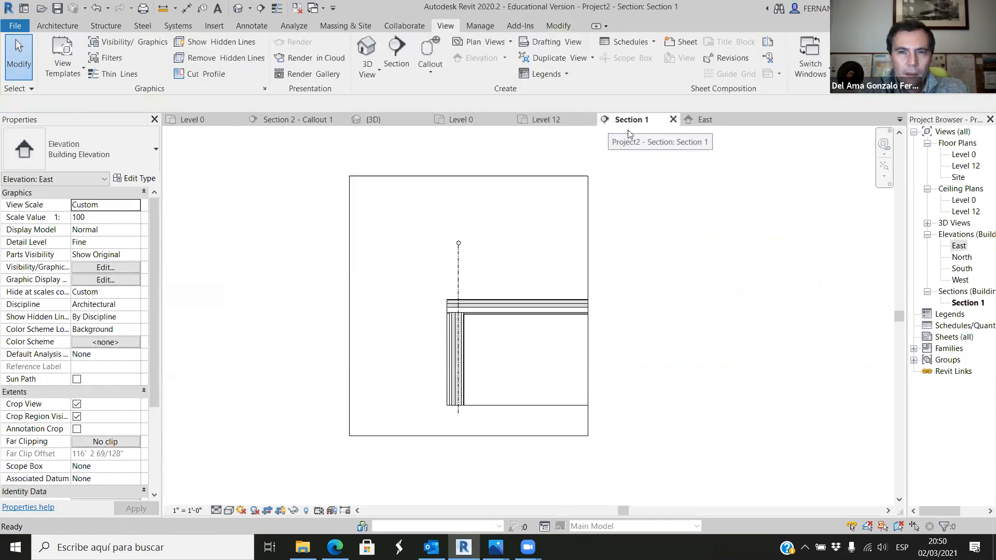
{"action": "left_click", "coordinate": [589, 287]}
{"action": "left_click_drag", "start_coordinate": [588, 306], "coordinate": [775, 306]}
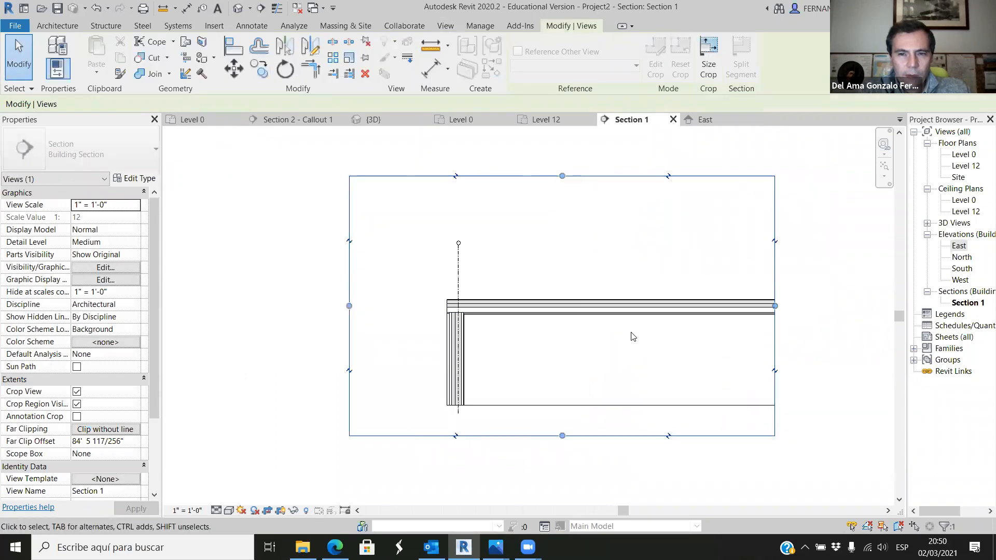
{"action": "scroll", "coordinate": [630, 335], "scroll_direction": "down", "scroll_amount": 3}
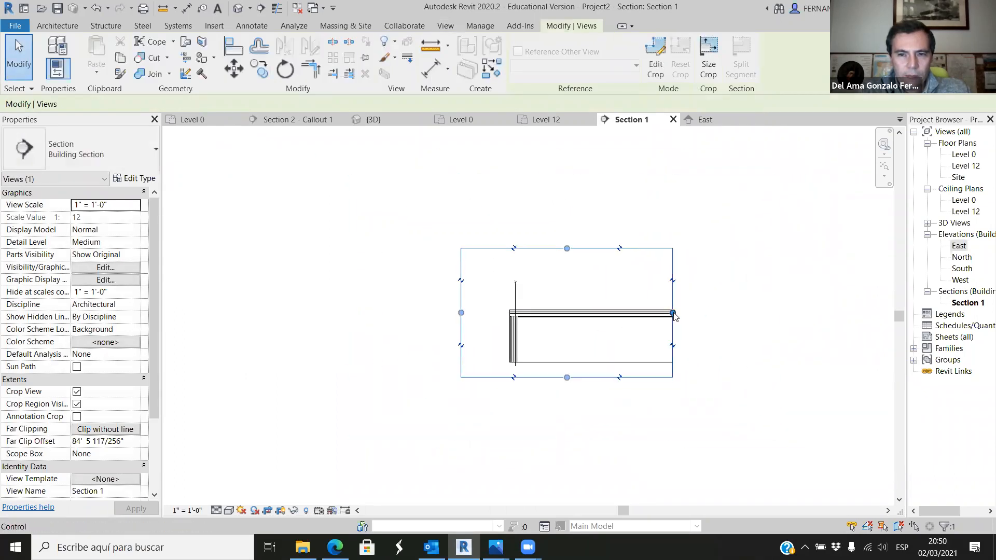
{"action": "left_click_drag", "start_coordinate": [673, 314], "coordinate": [848, 325]}
{"action": "scroll", "coordinate": [356, 285], "scroll_direction": "down", "scroll_amount": 3}
{"action": "left_click_drag", "start_coordinate": [610, 296], "coordinate": [845, 301]}
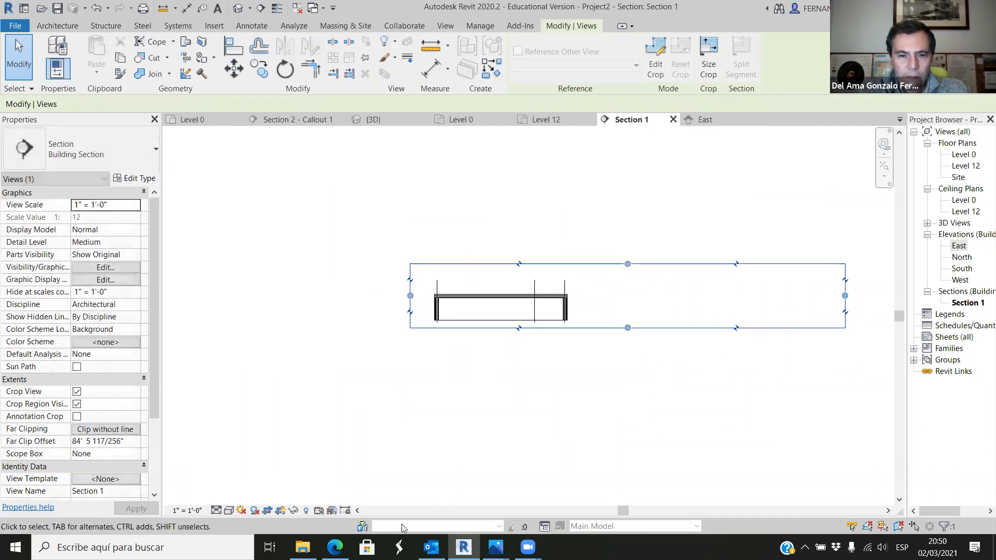
Turn off cropping in the Section 1 view and dismiss the save reminder without saving.
{"action": "left_click", "coordinate": [268, 510]}
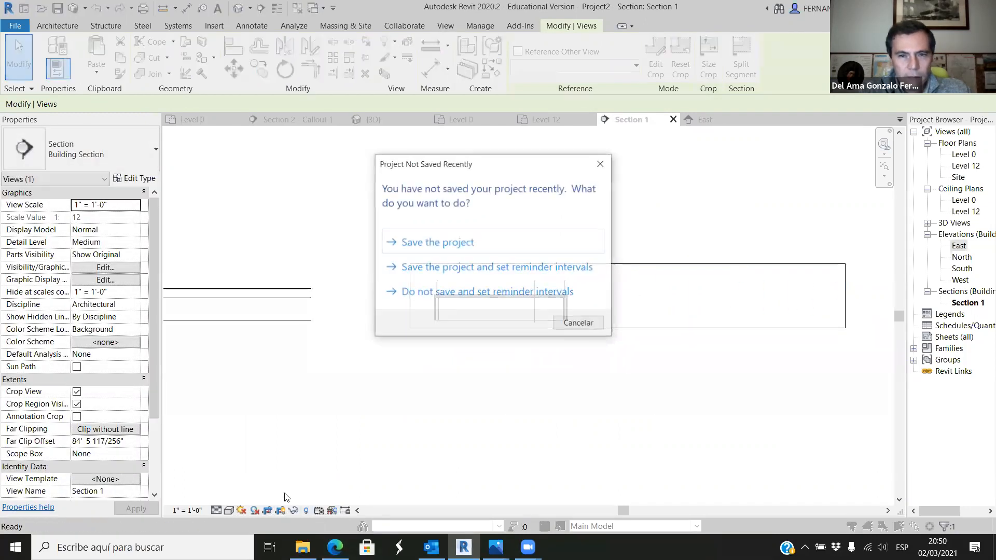
{"action": "left_click", "coordinate": [579, 324]}
{"action": "scroll", "coordinate": [359, 363], "scroll_direction": "down", "scroll_amount": 3}
{"action": "scroll", "coordinate": [354, 343], "scroll_direction": "up", "scroll_amount": 5}
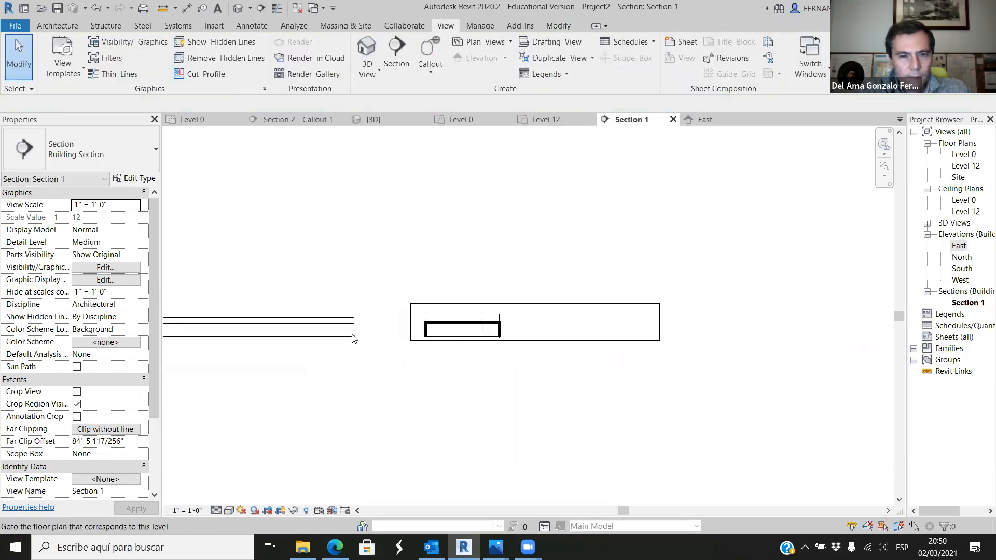
Extend the head end of the aligned level lines from Level 0 across to beyond the building's far wall.
{"action": "scroll", "coordinate": [360, 384], "scroll_direction": "up", "scroll_amount": 4}
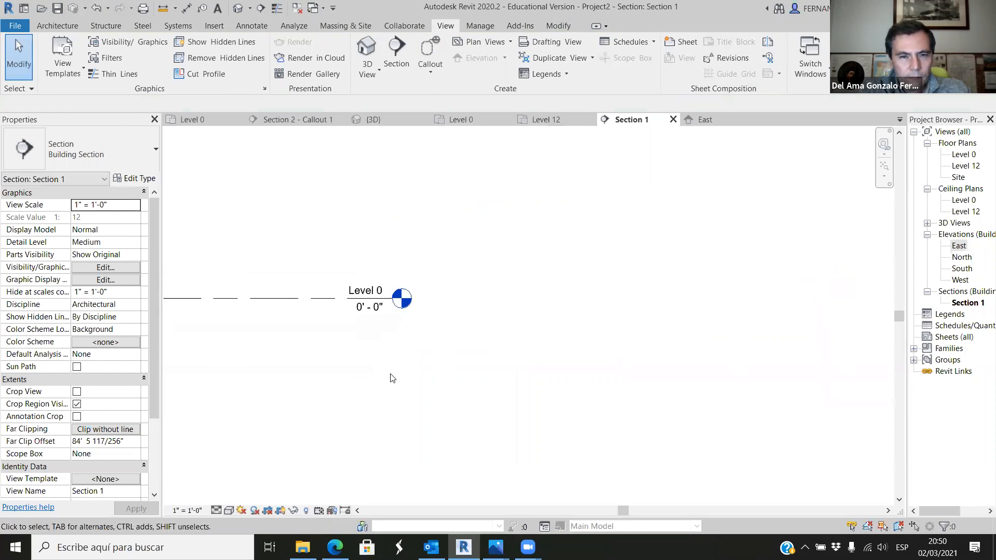
{"action": "left_click", "coordinate": [323, 301]}
{"action": "left_click_drag", "start_coordinate": [393, 299], "coordinate": [866, 383]}
{"action": "scroll", "coordinate": [515, 387], "scroll_direction": "down", "scroll_amount": 8}
{"action": "scroll", "coordinate": [489, 381], "scroll_direction": "down", "scroll_amount": 2}
{"action": "scroll", "coordinate": [865, 418], "scroll_direction": "down", "scroll_amount": 4}
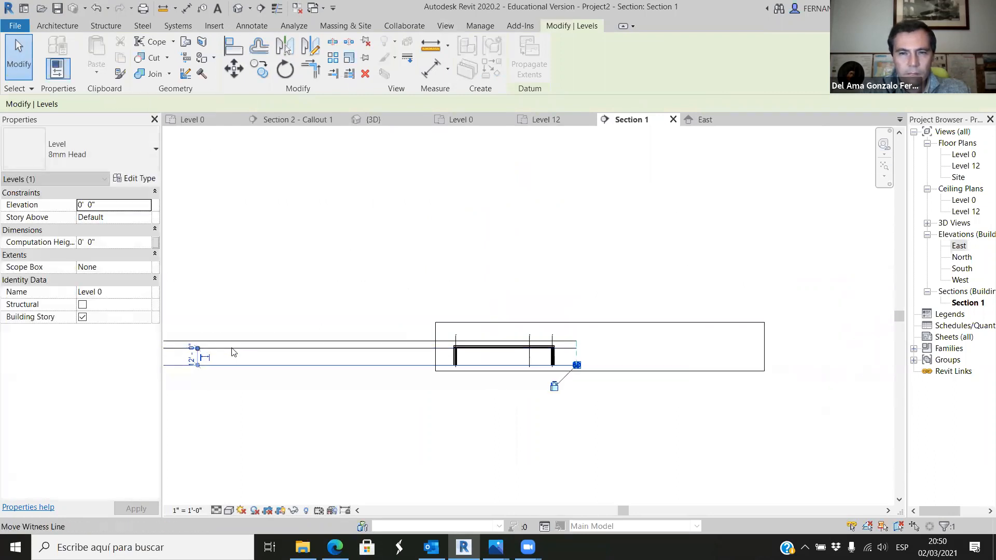
Pull the crop region's far edge back to just beyond the level heads and turn the Section 1 cropping back on.
{"action": "left_click", "coordinate": [605, 353]}
{"action": "left_click", "coordinate": [628, 354]}
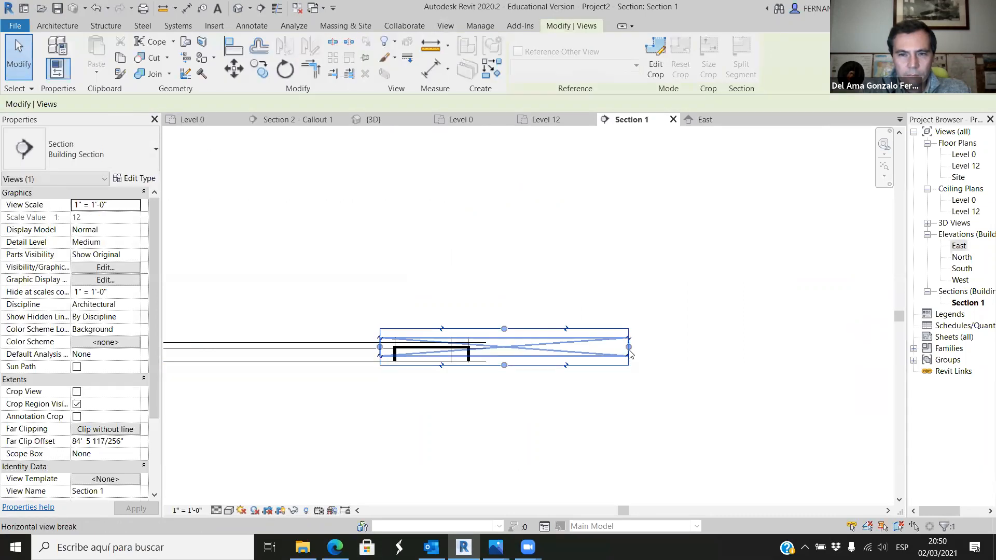
{"action": "left_click_drag", "start_coordinate": [628, 347], "coordinate": [489, 357]}
{"action": "left_click", "coordinate": [344, 400]}
{"action": "scroll", "coordinate": [533, 300], "scroll_direction": "up", "scroll_amount": 3}
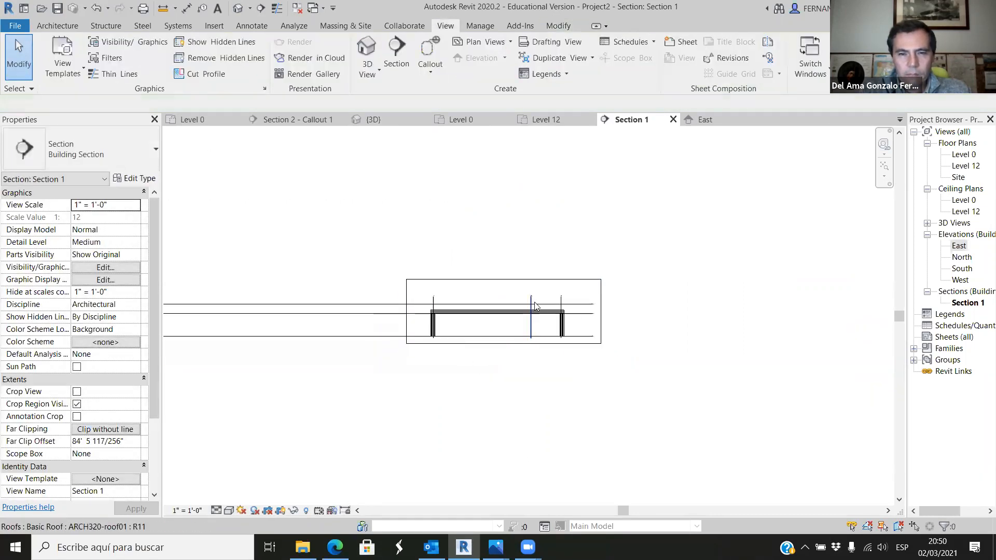
{"action": "left_click", "coordinate": [268, 509]}
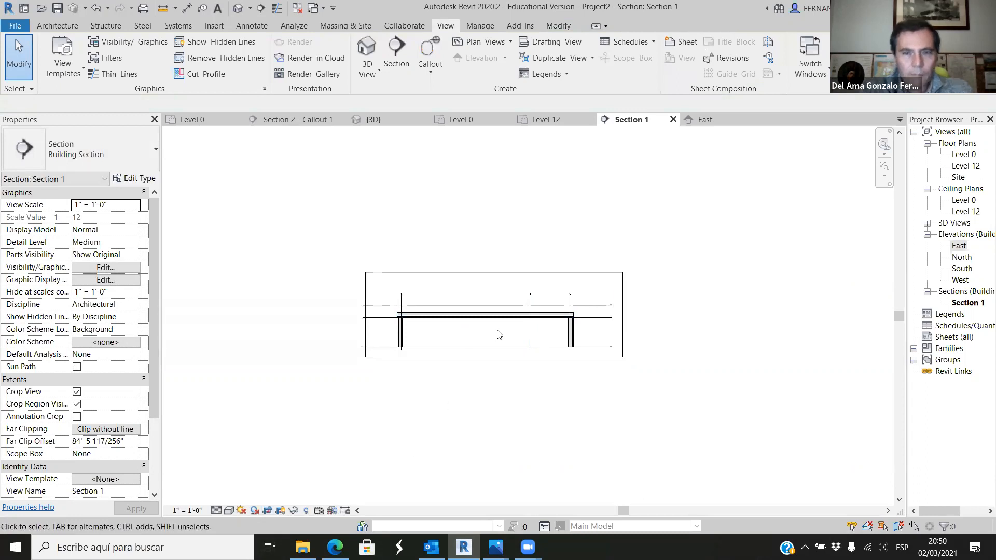
Set the elevation of Level 17 to 15' 0" in the Section 1 view.
{"action": "scroll", "coordinate": [500, 331], "scroll_direction": "up", "scroll_amount": 3}
{"action": "scroll", "coordinate": [663, 297], "scroll_direction": "up", "scroll_amount": 5}
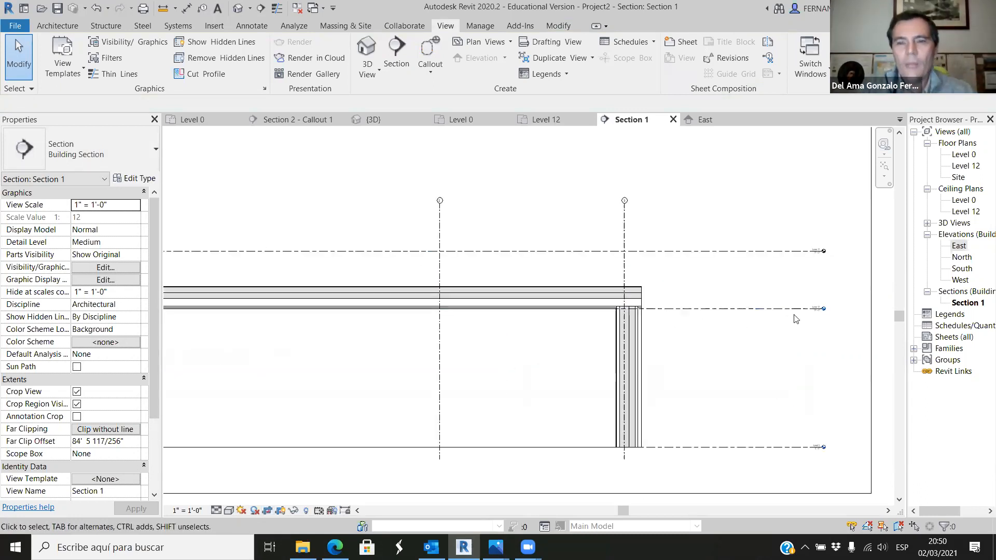
{"action": "scroll", "coordinate": [827, 311], "scroll_direction": "down", "scroll_amount": 3}
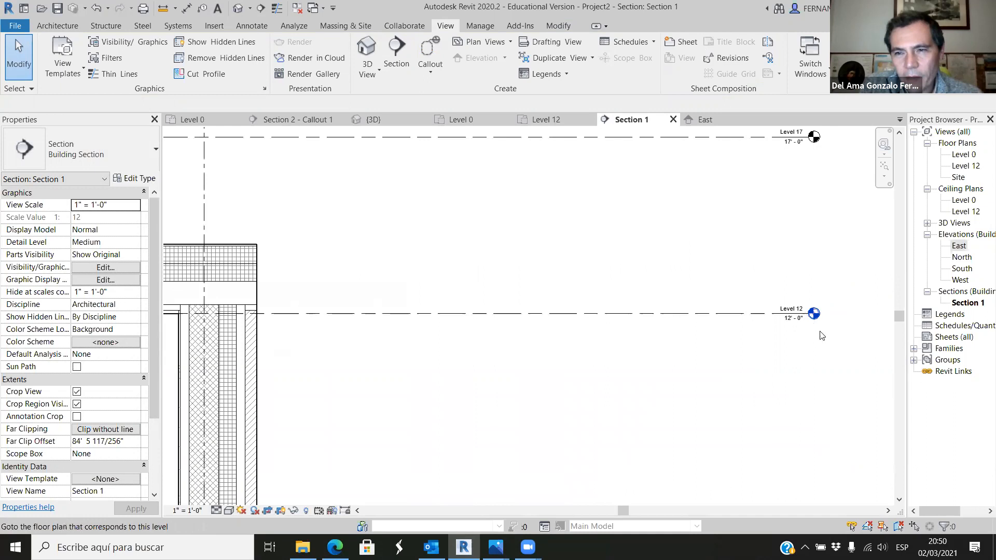
{"action": "scroll", "coordinate": [772, 248], "scroll_direction": "down", "scroll_amount": 2}
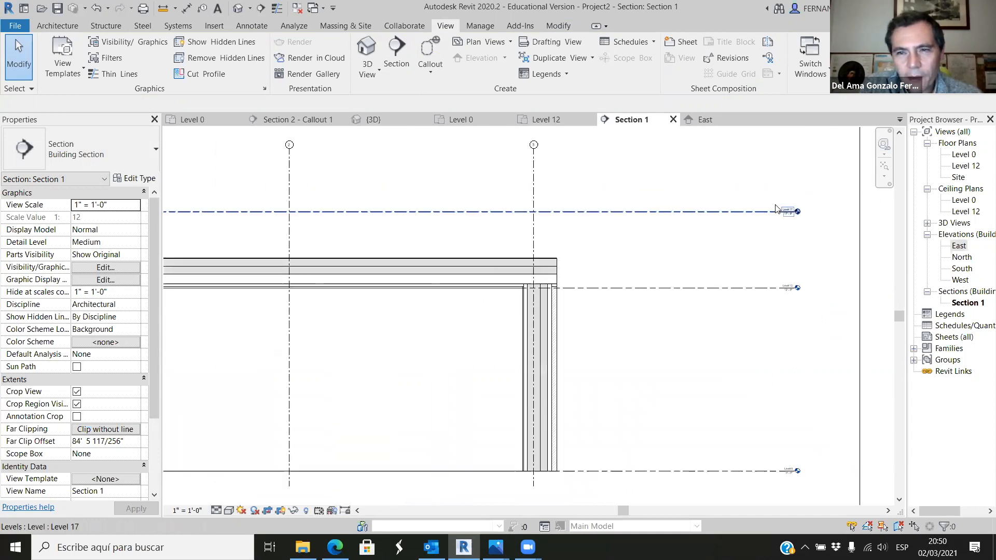
{"action": "scroll", "coordinate": [630, 230], "scroll_direction": "up", "scroll_amount": 2}
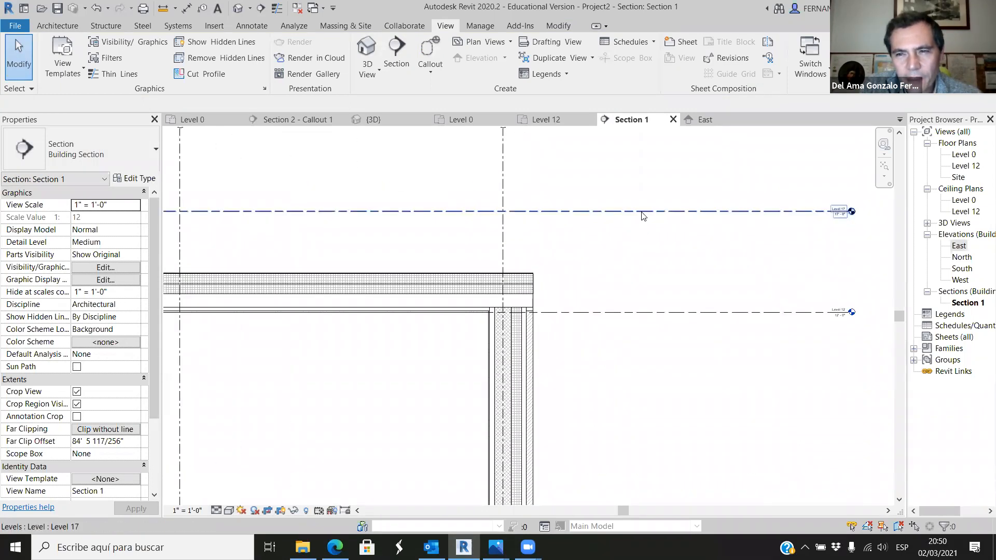
{"action": "left_click", "coordinate": [628, 211]}
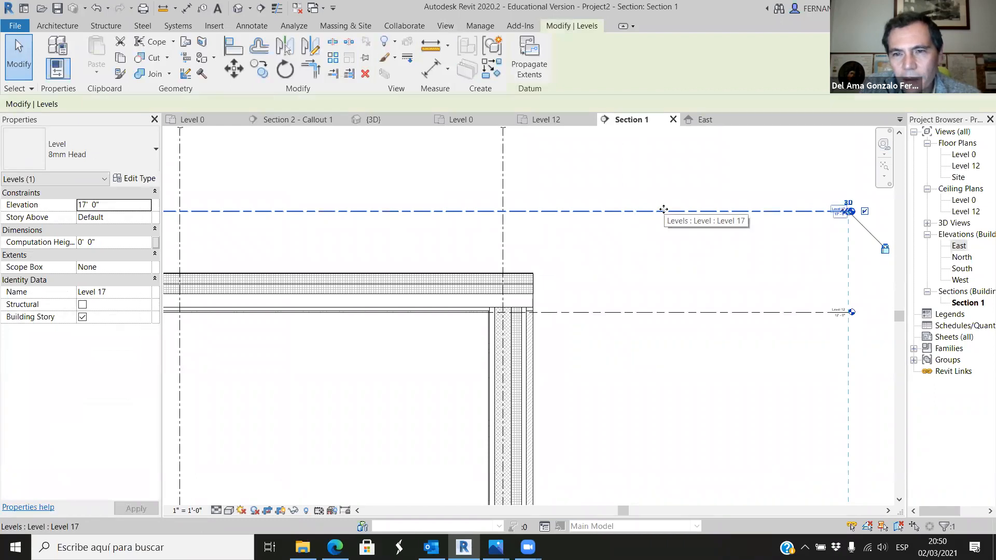
{"action": "scroll", "coordinate": [800, 216], "scroll_direction": "up", "scroll_amount": 5}
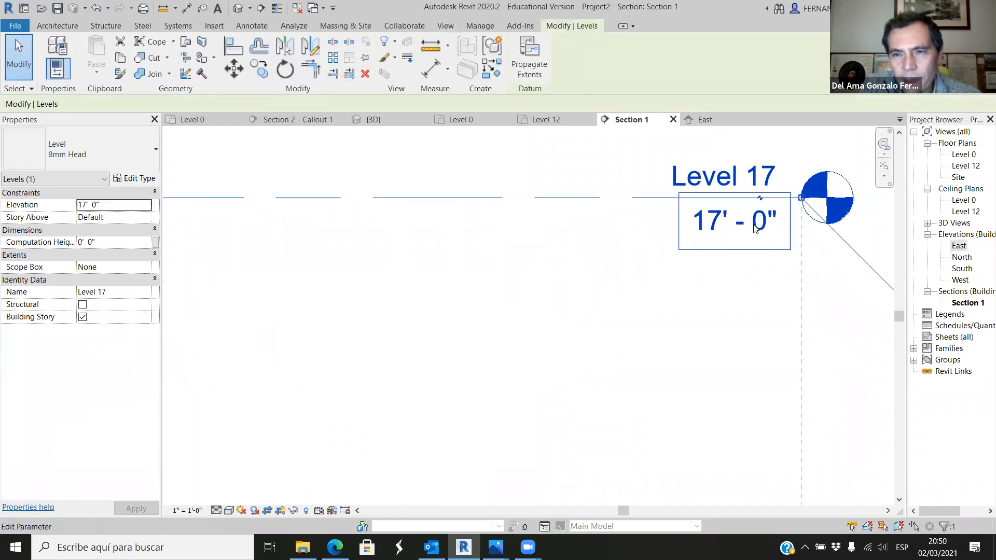
{"action": "left_click", "coordinate": [715, 228]}
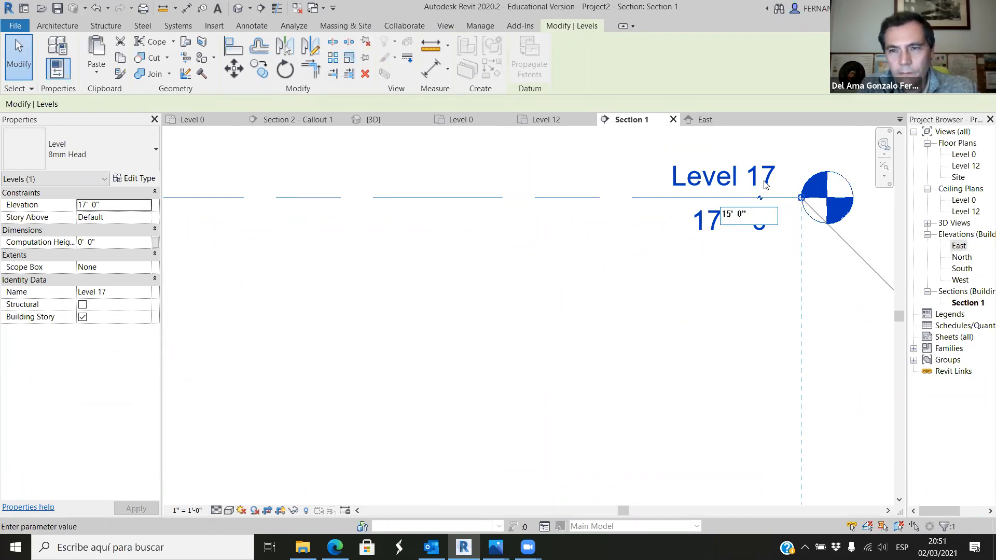
{"action": "key", "text": "Return"}
{"action": "scroll", "coordinate": [676, 273], "scroll_direction": "down", "scroll_amount": 2}
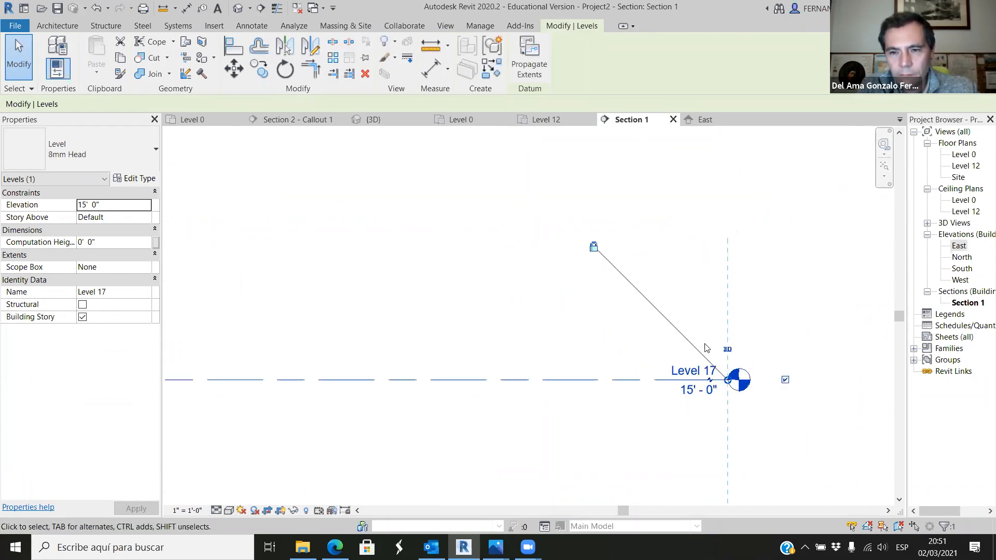
Rename the uppermost level as Level 15 and clear the selection.
{"action": "scroll", "coordinate": [713, 374], "scroll_direction": "up", "scroll_amount": 2}
{"action": "left_click", "coordinate": [713, 374]}
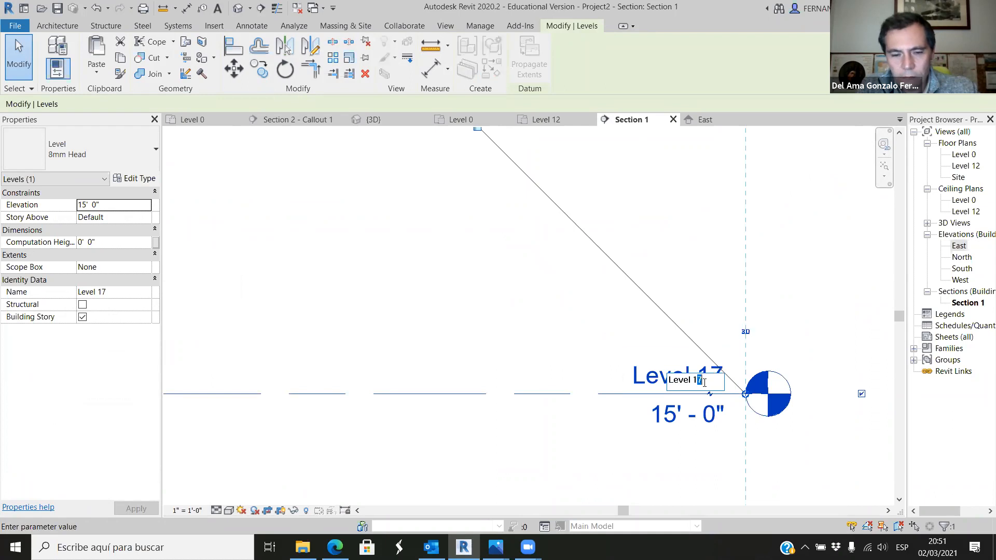
{"action": "type", "text": "Level 15"}
{"action": "key", "text": "Return"}
{"action": "scroll", "coordinate": [518, 389], "scroll_direction": "down", "scroll_amount": 3}
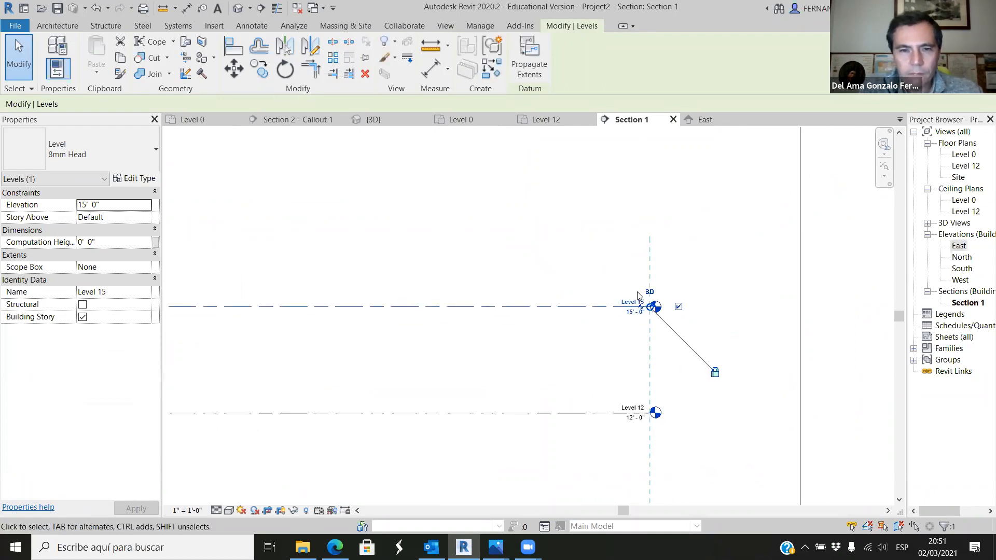
{"action": "scroll", "coordinate": [411, 334], "scroll_direction": "up", "scroll_amount": 2}
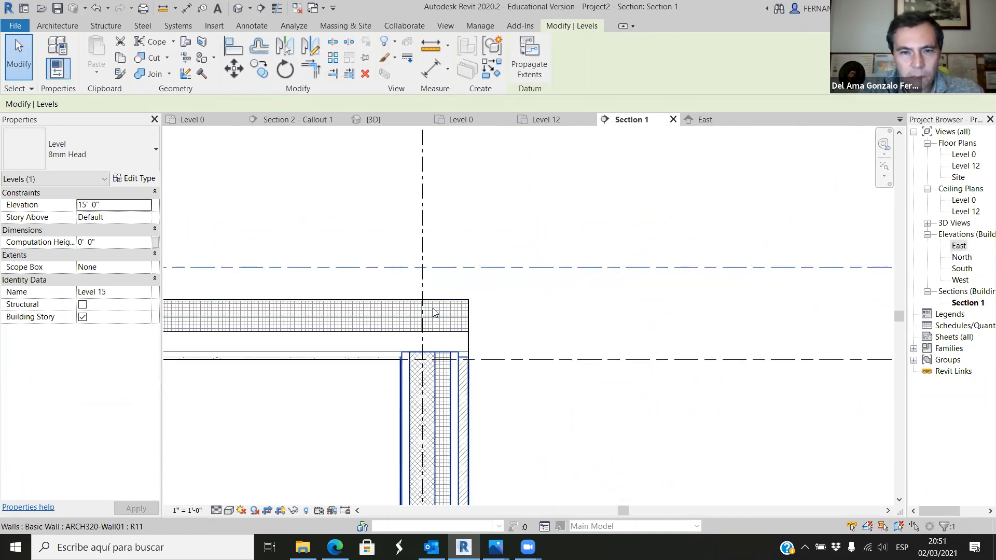
{"action": "scroll", "coordinate": [461, 269], "scroll_direction": "down", "scroll_amount": 2}
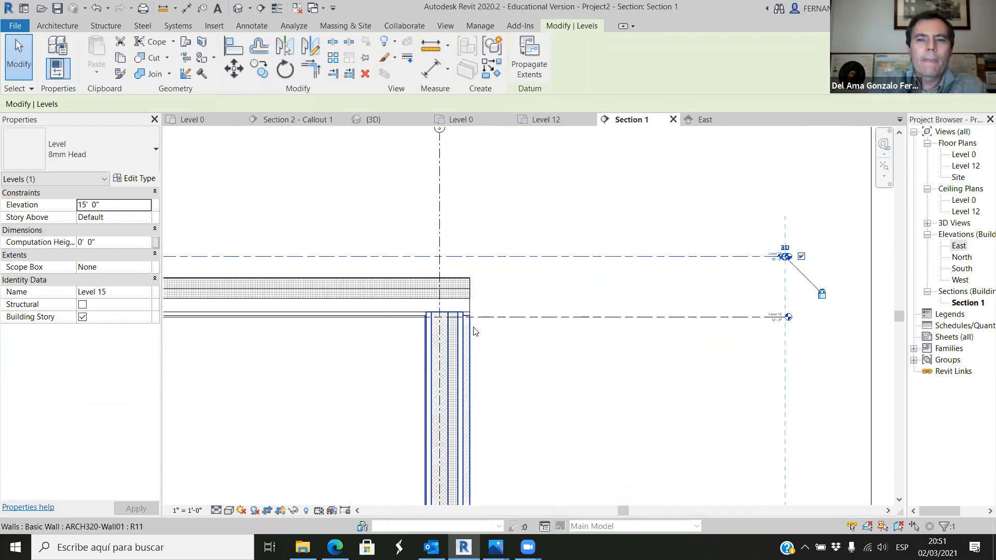
{"action": "left_click", "coordinate": [645, 383]}
Constrain the top of the exterior wall at the roof edge up to Level 15.
{"action": "scroll", "coordinate": [531, 395], "scroll_direction": "up", "scroll_amount": 2}
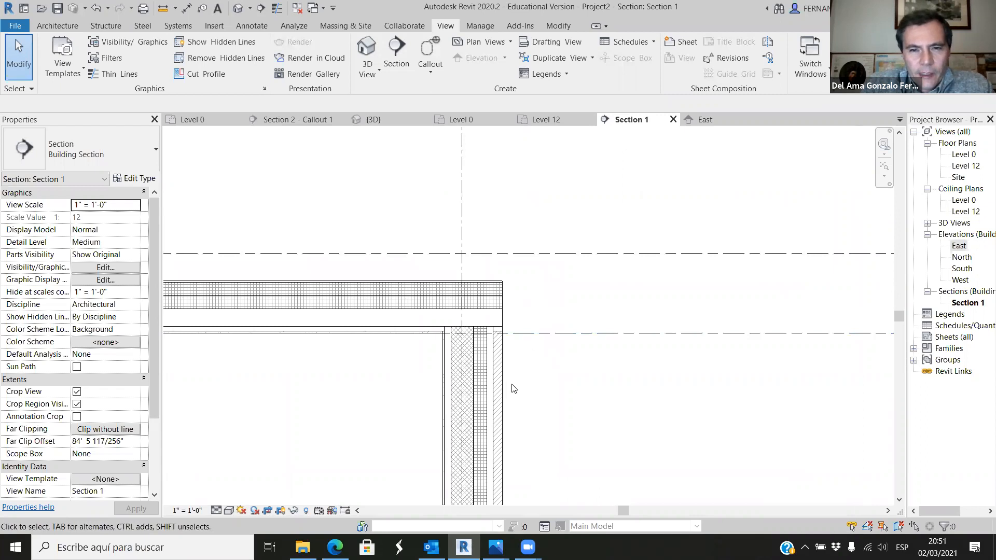
{"action": "left_click", "coordinate": [475, 390]}
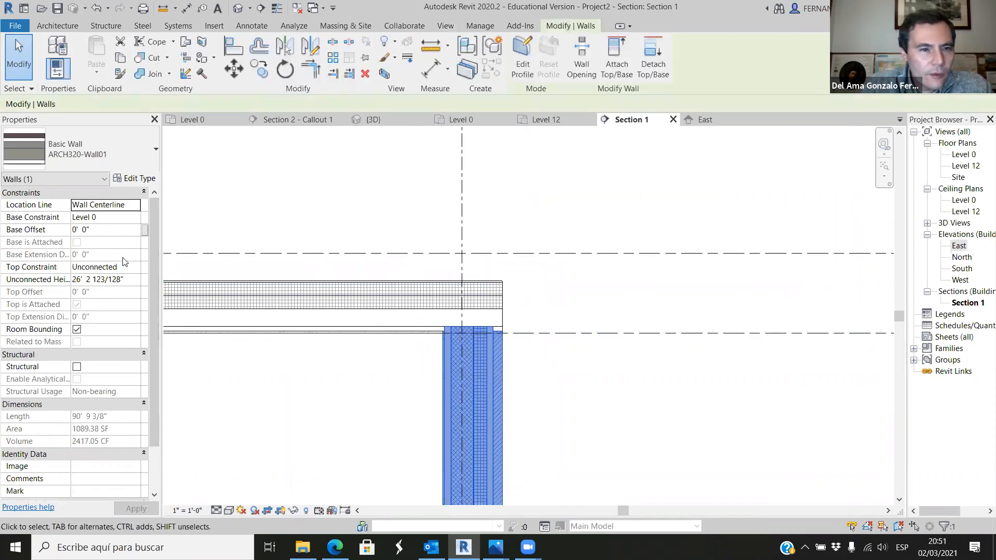
{"action": "left_click", "coordinate": [136, 270]}
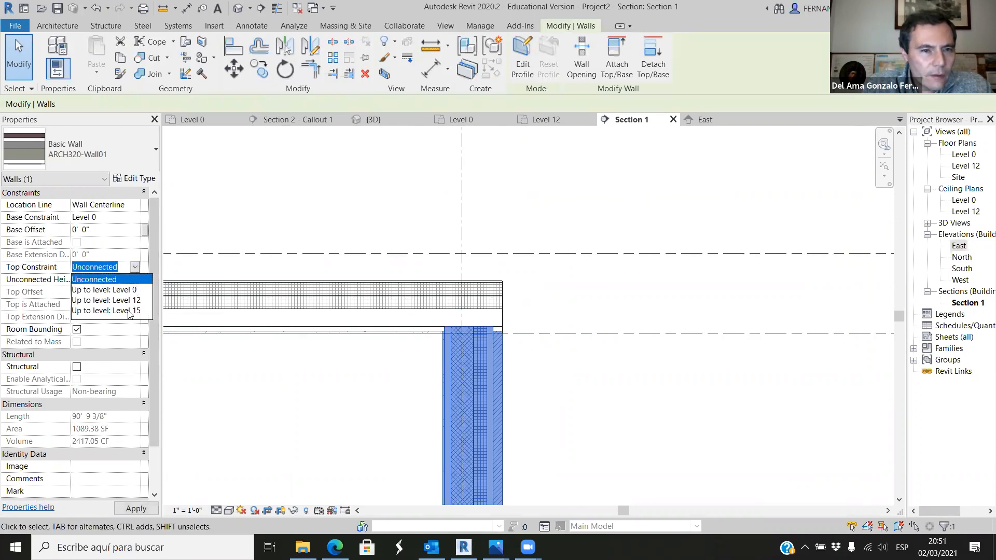
{"action": "left_click", "coordinate": [128, 311]}
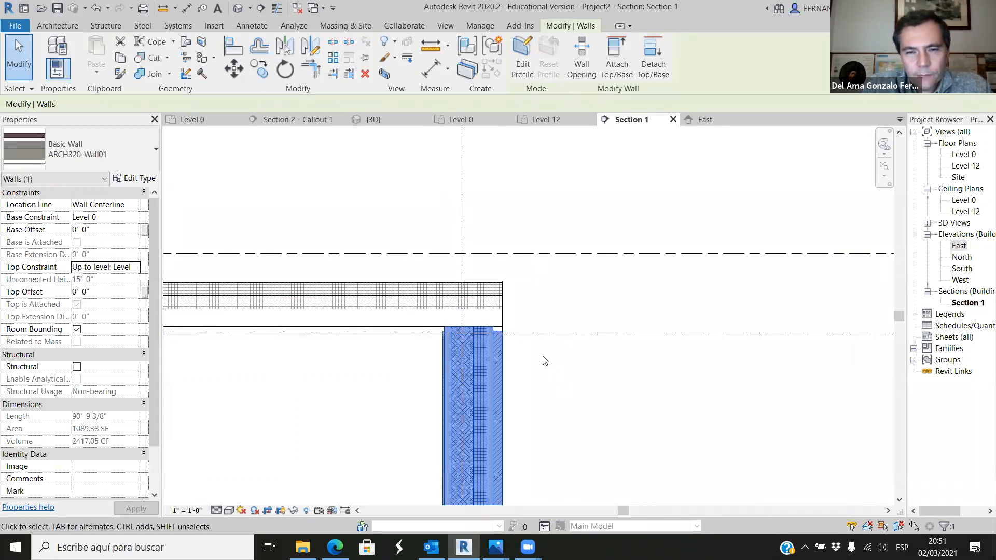
{"action": "left_click", "coordinate": [586, 371]}
{"action": "scroll", "coordinate": [514, 240], "scroll_direction": "down", "scroll_amount": 4}
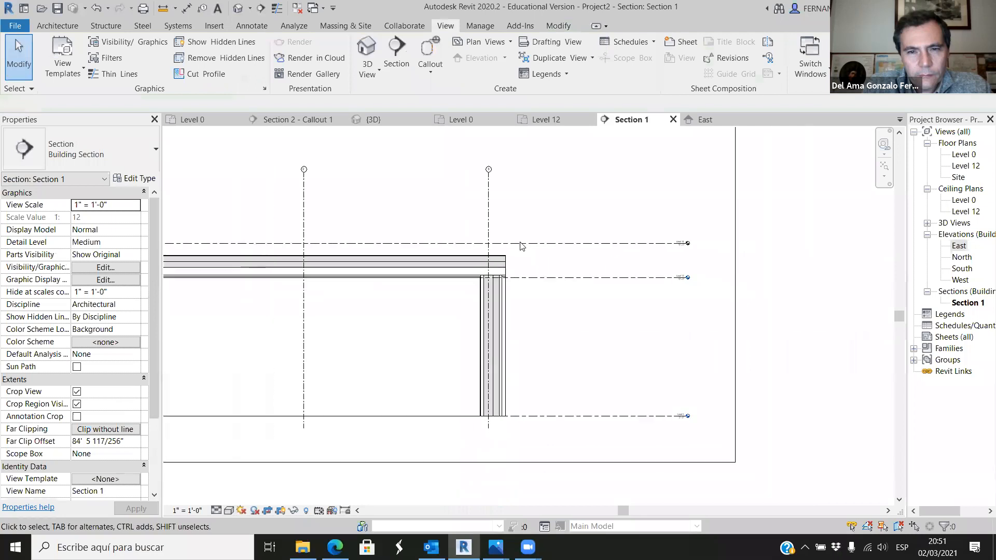
Check the exterior wall's top constraint, then inspect the building in the 3D view and the Level 12 plan.
{"action": "left_click", "coordinate": [502, 285]}
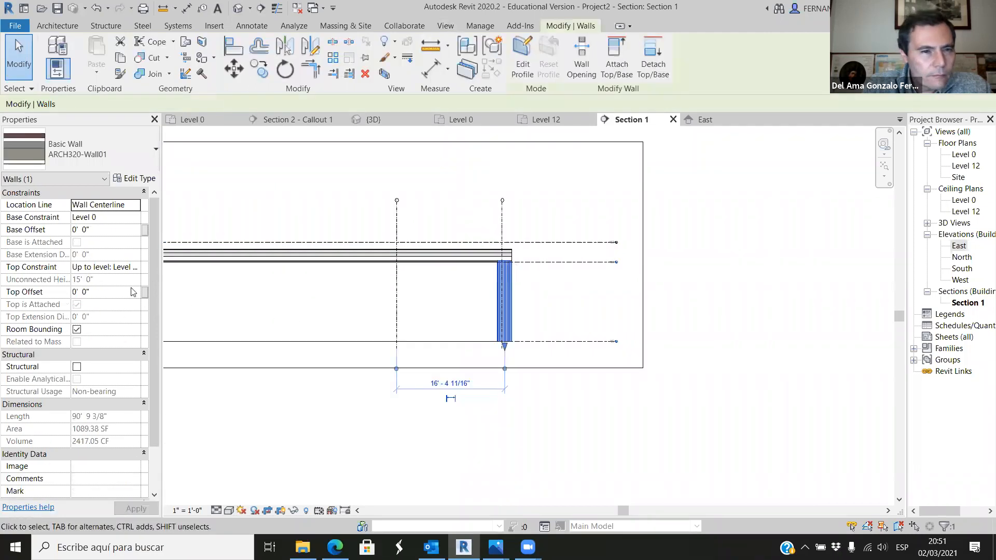
{"action": "left_click", "coordinate": [134, 270]}
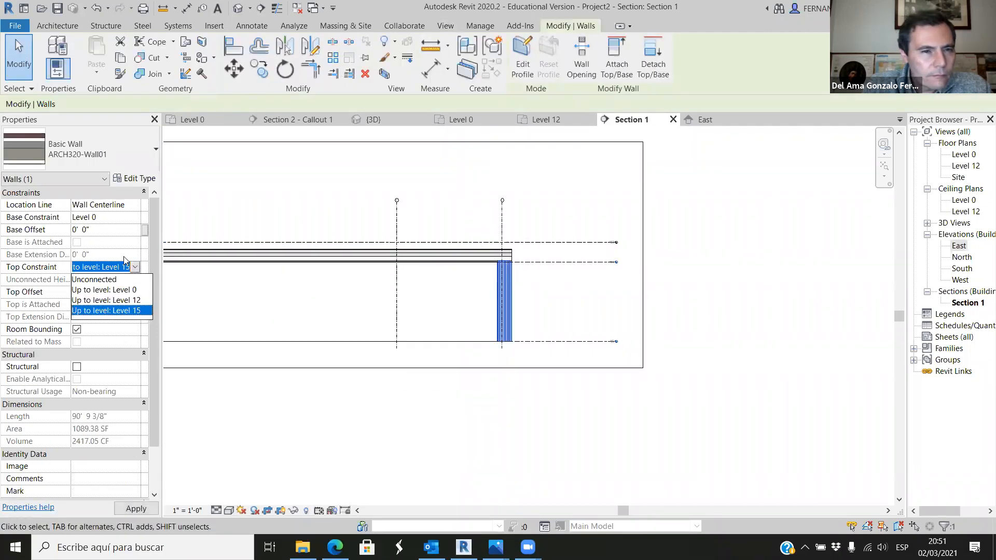
{"action": "left_click", "coordinate": [651, 331]}
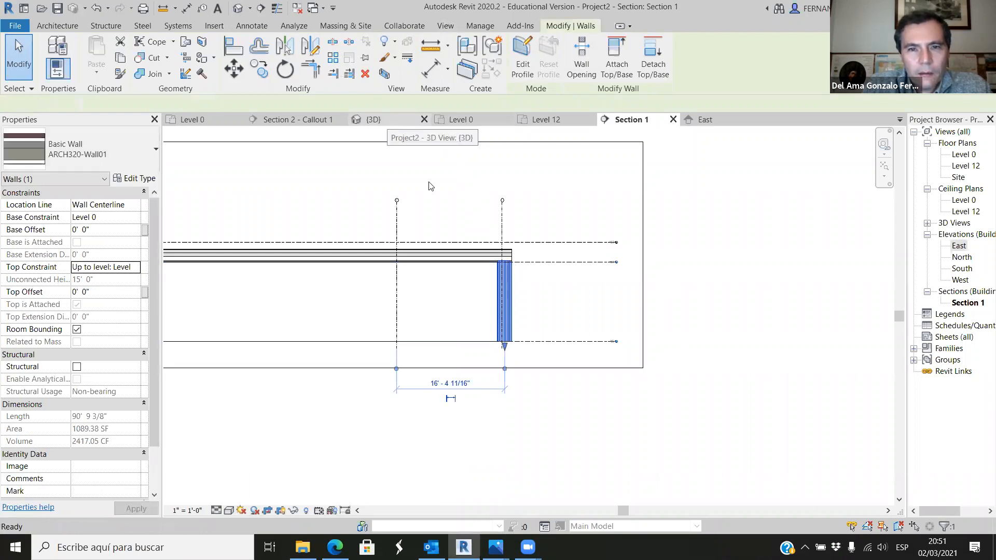
{"action": "left_click", "coordinate": [387, 120]}
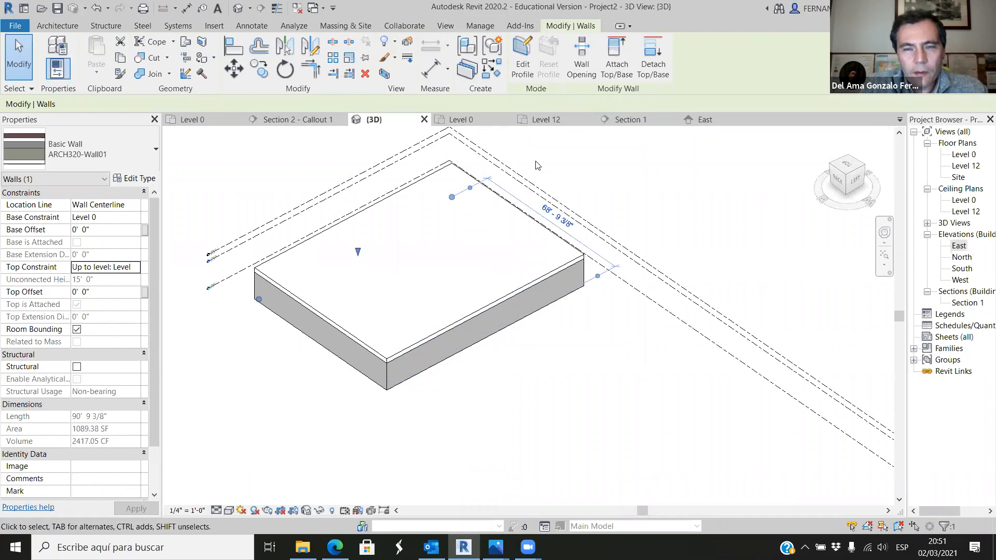
{"action": "left_click", "coordinate": [544, 120]}
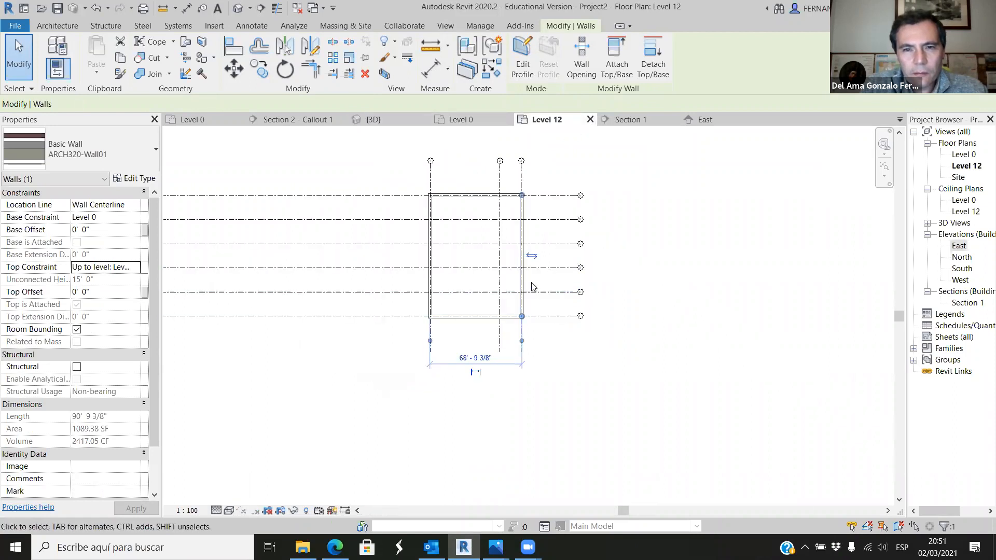
{"action": "scroll", "coordinate": [518, 236], "scroll_direction": "up", "scroll_amount": 5}
{"action": "key", "text": "Escape"}
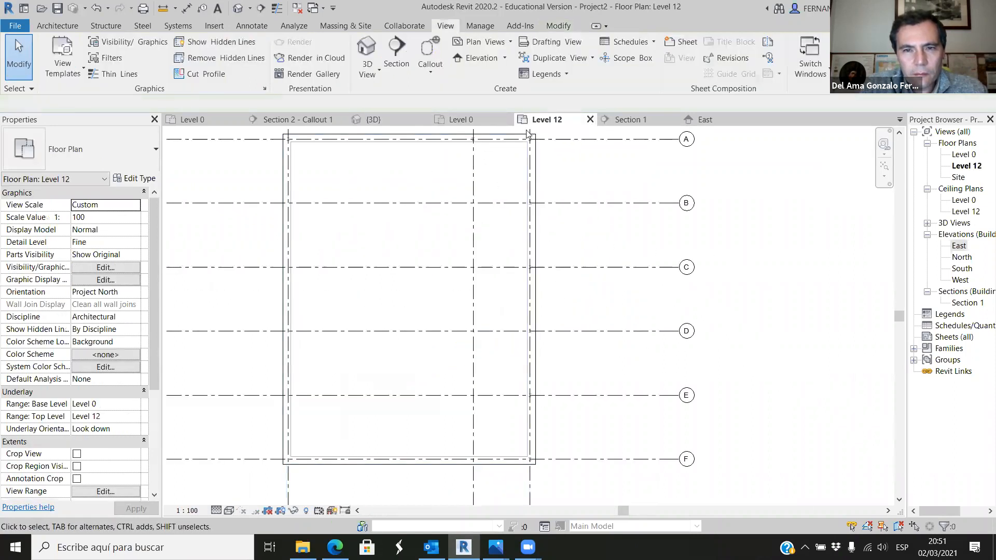
In the Level 0 plan, select all four perimeter walls together and constrain their tops up to Level 15.
{"action": "left_click", "coordinate": [480, 118]}
{"action": "left_click", "coordinate": [437, 285]}
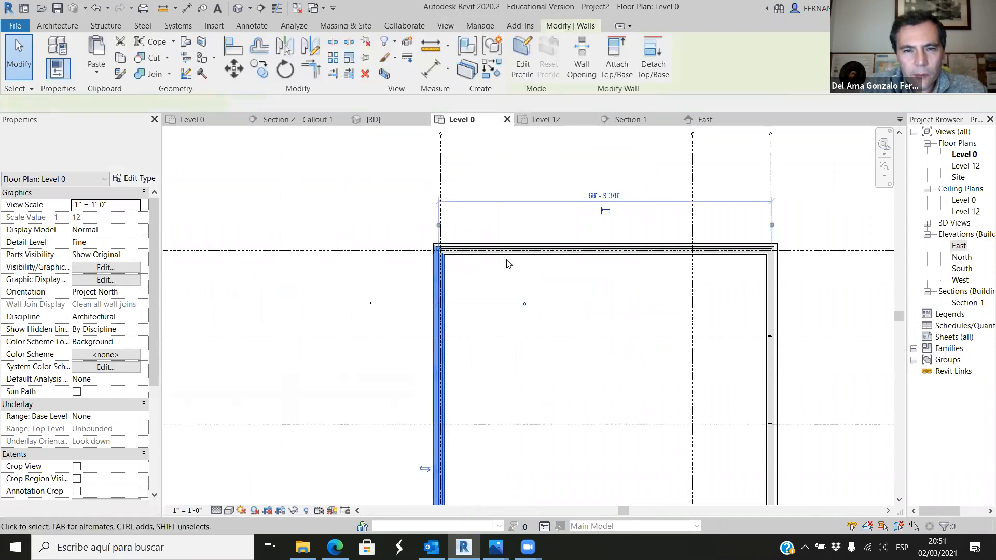
{"action": "left_click", "coordinate": [774, 319], "text": "ctrl"}
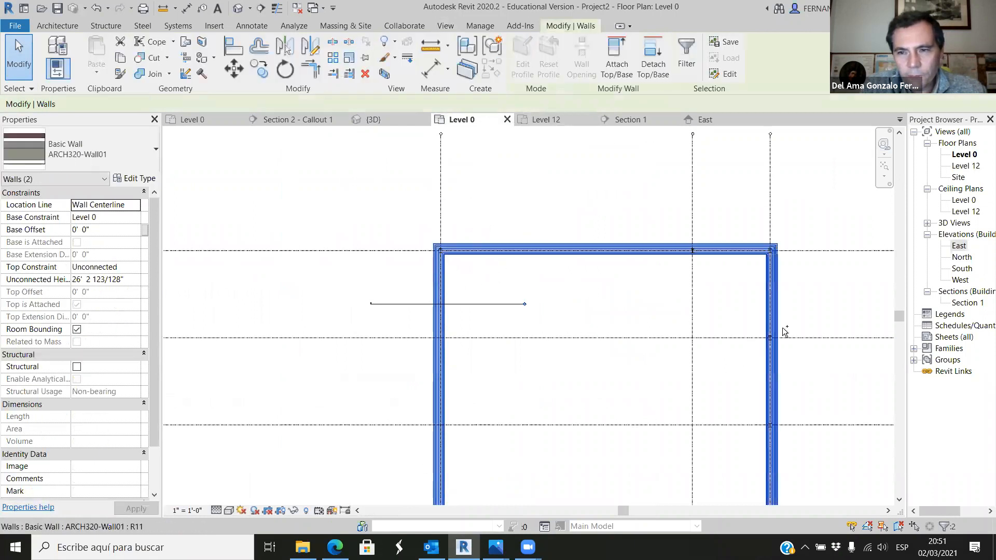
{"action": "scroll", "coordinate": [668, 272], "scroll_direction": "down", "scroll_amount": 3}
{"action": "left_click", "coordinate": [666, 259], "text": "ctrl"}
{"action": "scroll", "coordinate": [668, 272], "scroll_direction": "down", "scroll_amount": 3}
{"action": "scroll", "coordinate": [649, 418], "scroll_direction": "up", "scroll_amount": 5}
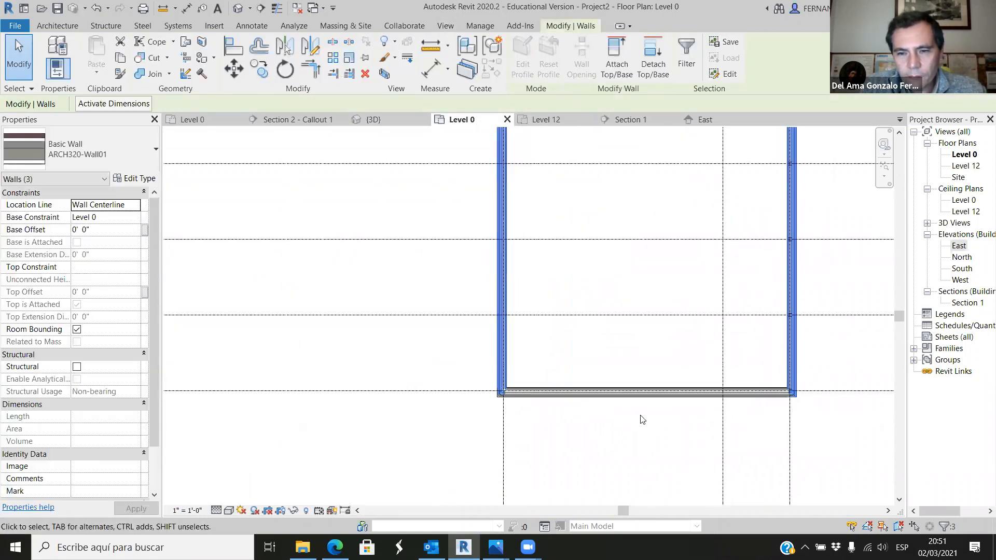
{"action": "left_click", "coordinate": [636, 384], "text": "ctrl"}
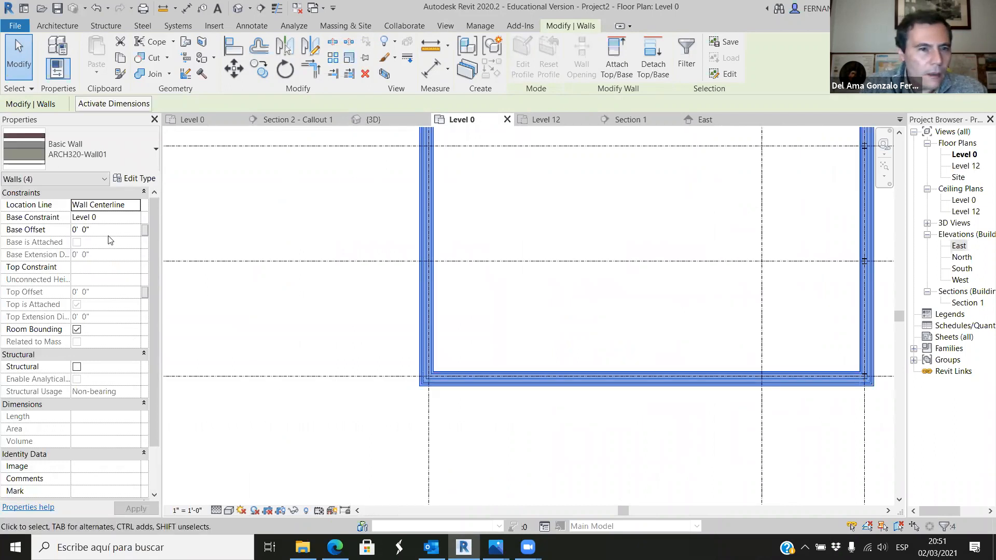
{"action": "left_click", "coordinate": [135, 267]}
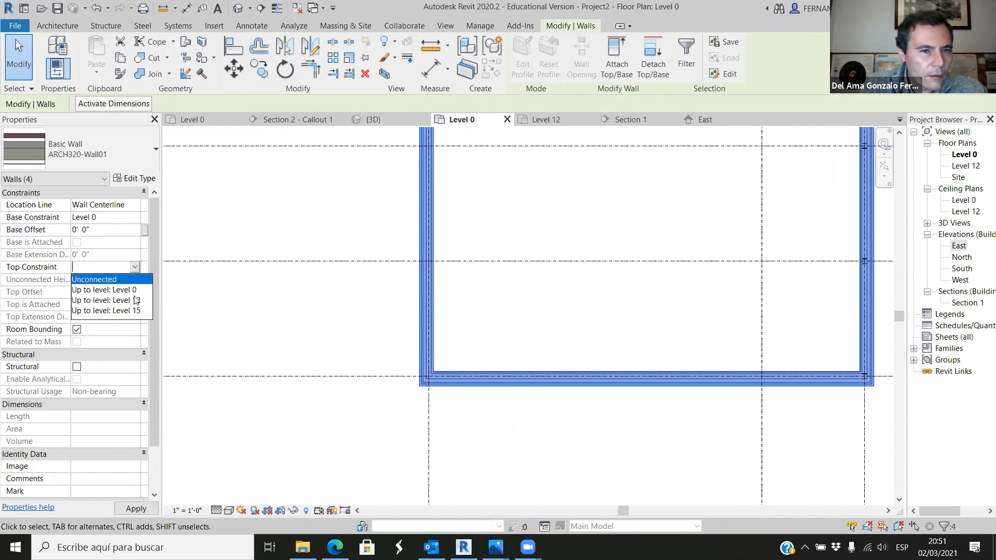
{"action": "left_click", "coordinate": [133, 313]}
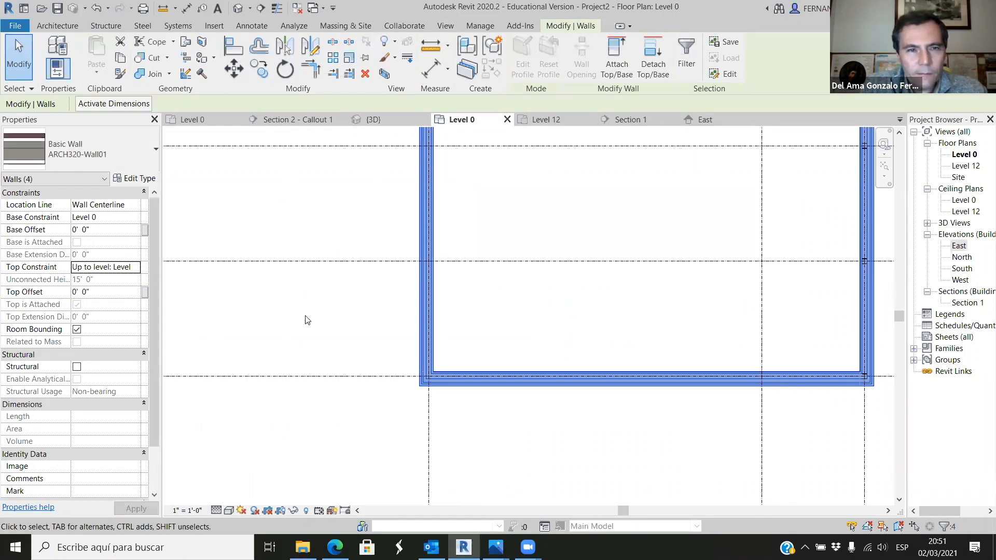
{"action": "left_click", "coordinate": [653, 197]}
In Section 1, try to detach the top of the exterior wall from the roof.
{"action": "left_click", "coordinate": [643, 120]}
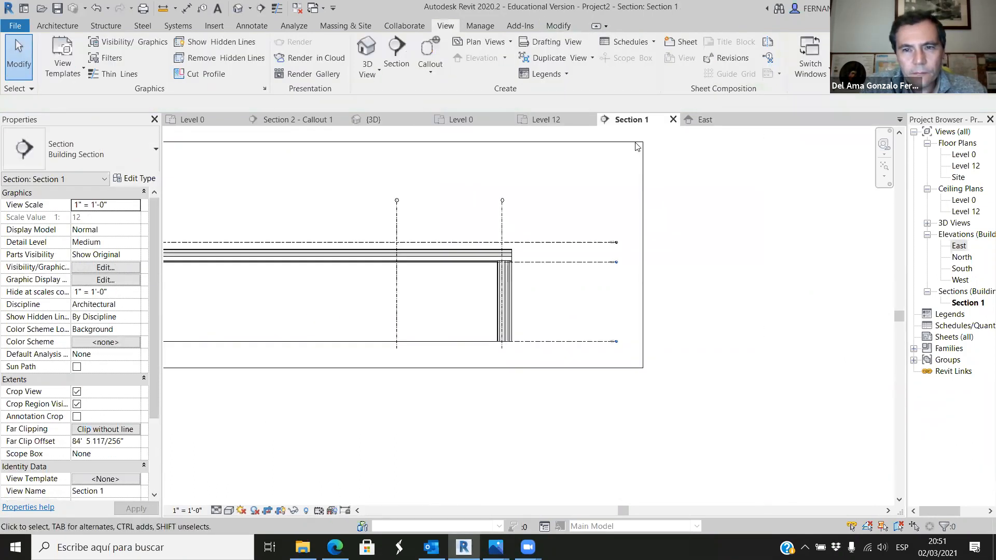
{"action": "scroll", "coordinate": [517, 245], "scroll_direction": "up", "scroll_amount": 2}
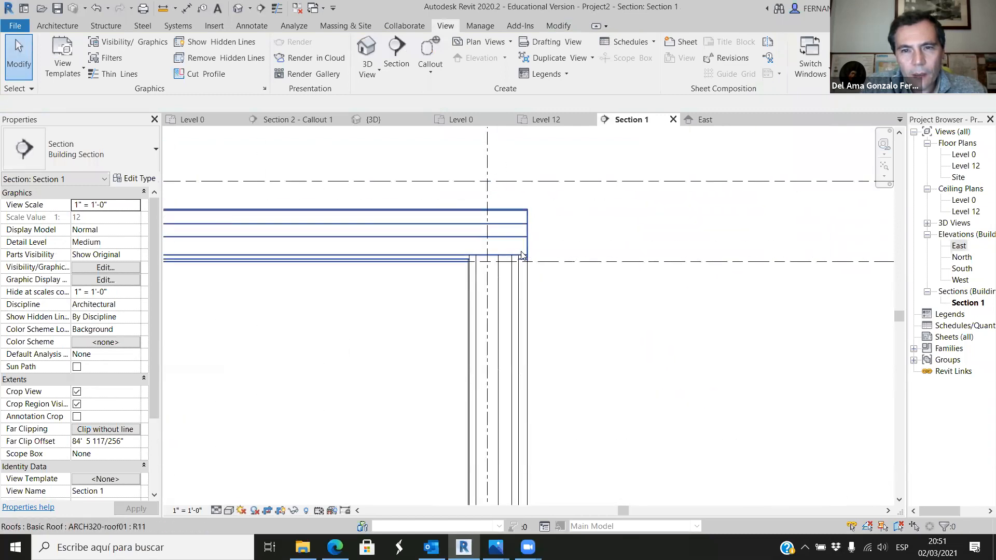
{"action": "left_click", "coordinate": [476, 293]}
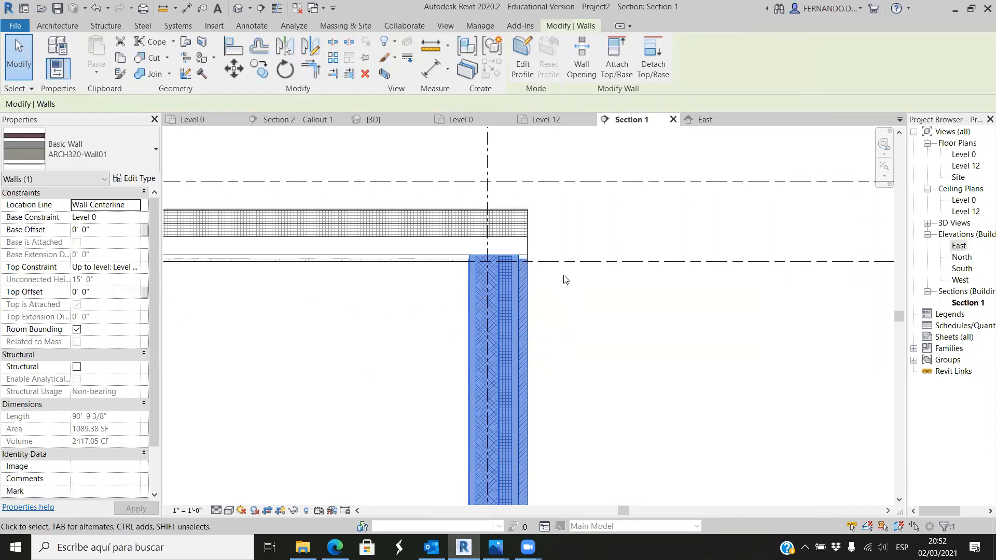
{"action": "left_click", "coordinate": [655, 55]}
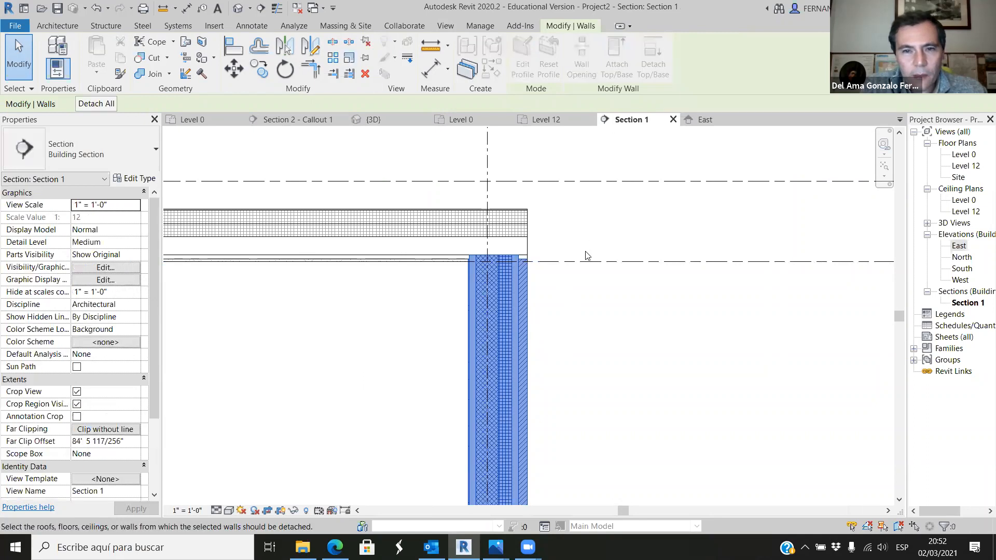
{"action": "scroll", "coordinate": [600, 279], "scroll_direction": "down", "scroll_amount": 5}
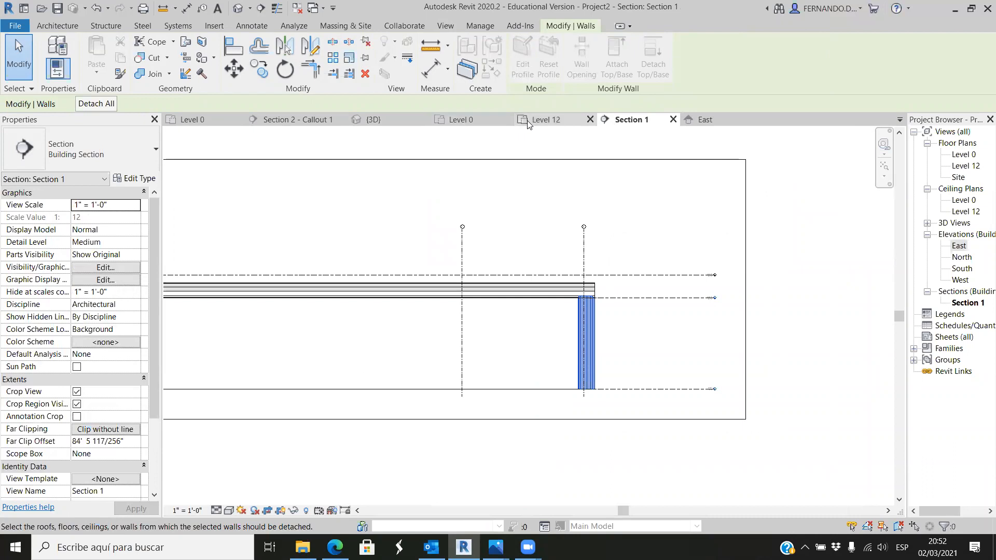
{"action": "left_click", "coordinate": [371, 120]}
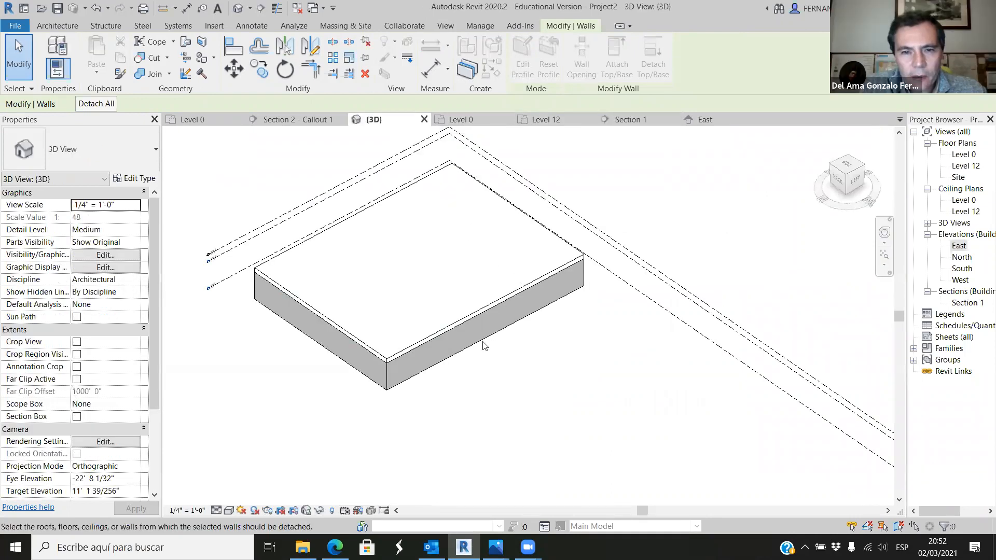
{"action": "key", "text": "Escape"}
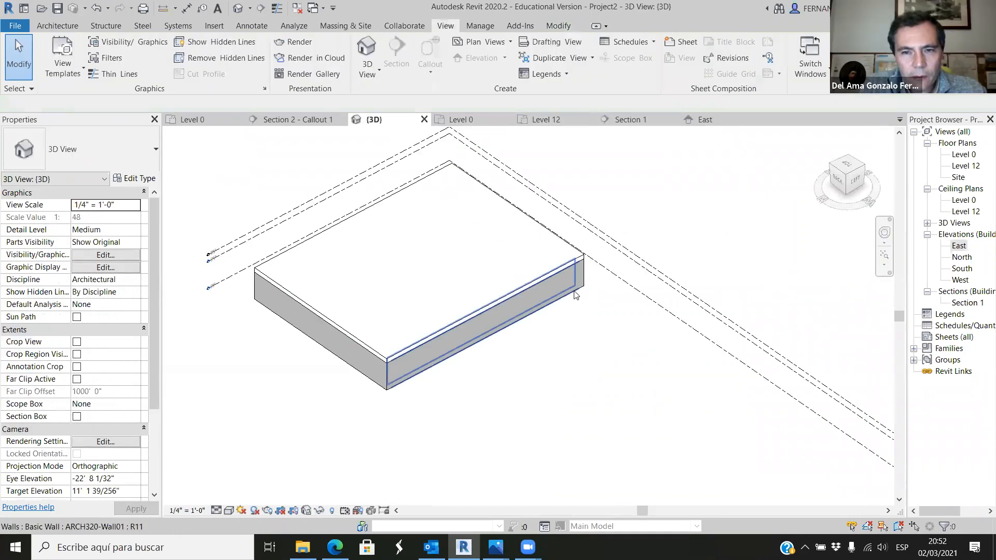
In the 3D view, try to detach two adjoining exterior walls from the roof together.
{"action": "left_click", "coordinate": [569, 292]}
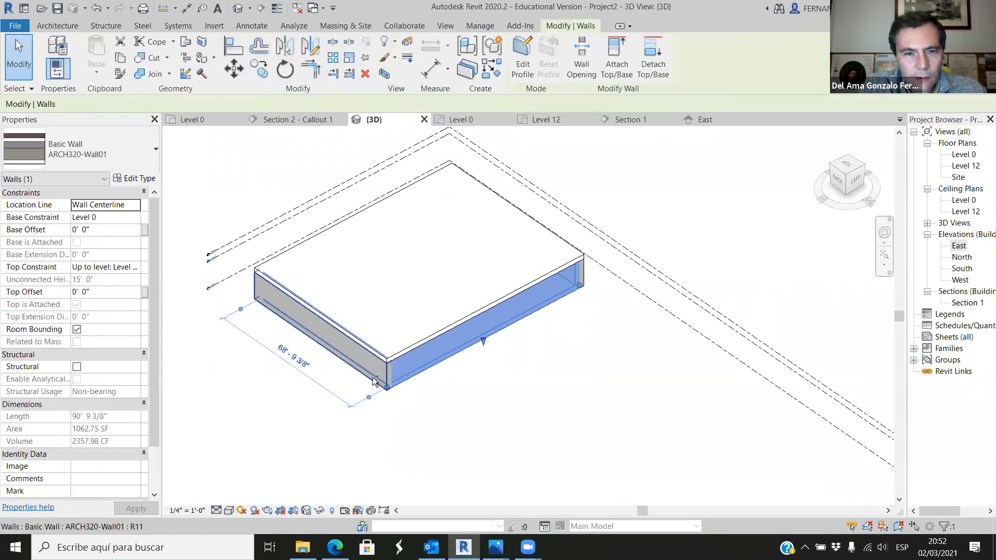
{"action": "left_click", "coordinate": [373, 382], "text": "ctrl"}
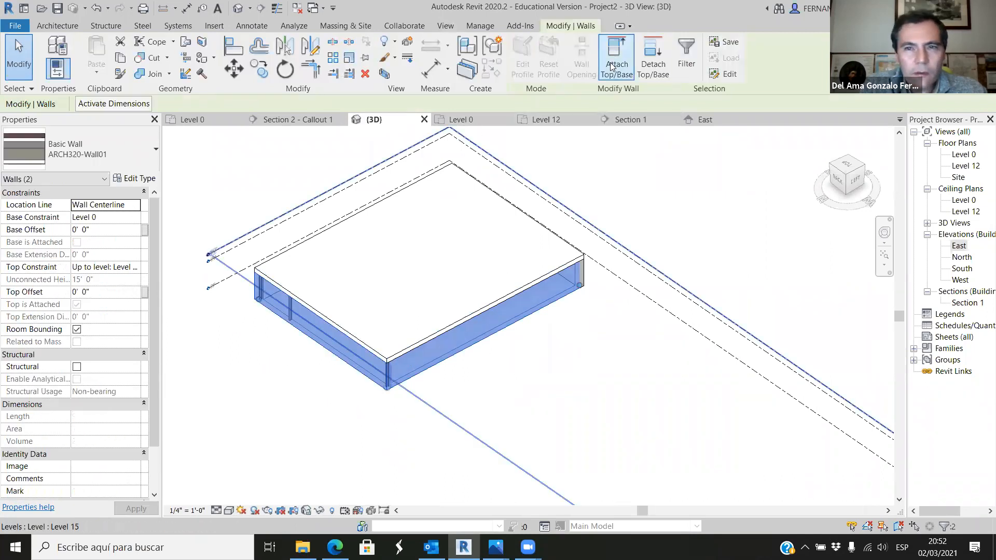
{"action": "left_click", "coordinate": [653, 59]}
{"action": "scroll", "coordinate": [588, 278], "scroll_direction": "up", "scroll_amount": 2}
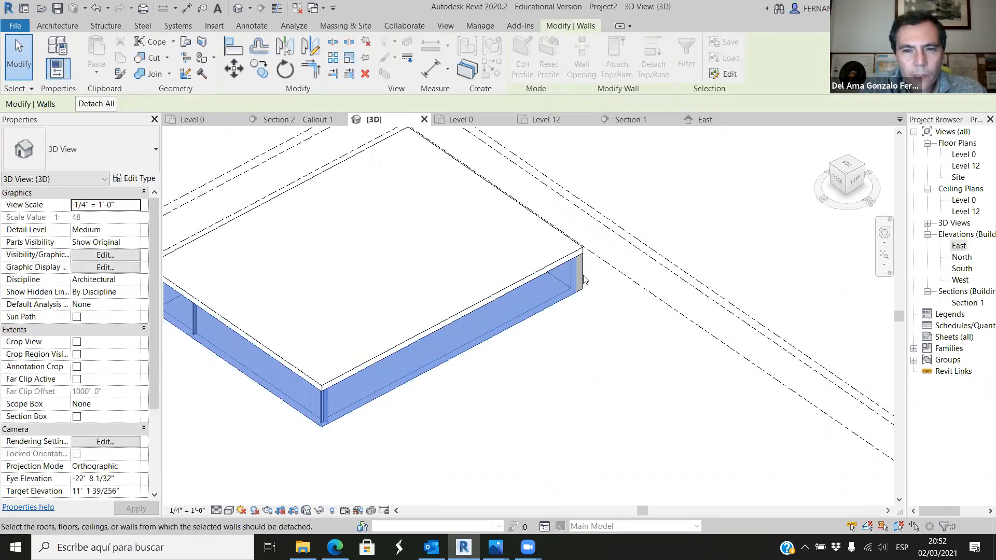
{"action": "key", "text": "Escape"}
{"action": "scroll", "coordinate": [495, 354], "scroll_direction": "down", "scroll_amount": 3}
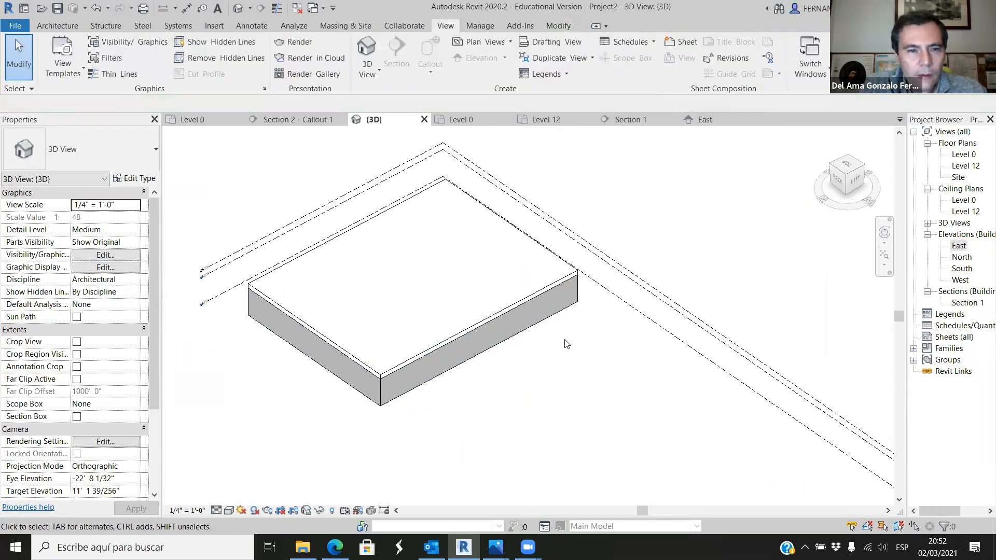
Try to detach only the long exterior wall from the roof at the building corner.
{"action": "right_click", "coordinate": [548, 413]}
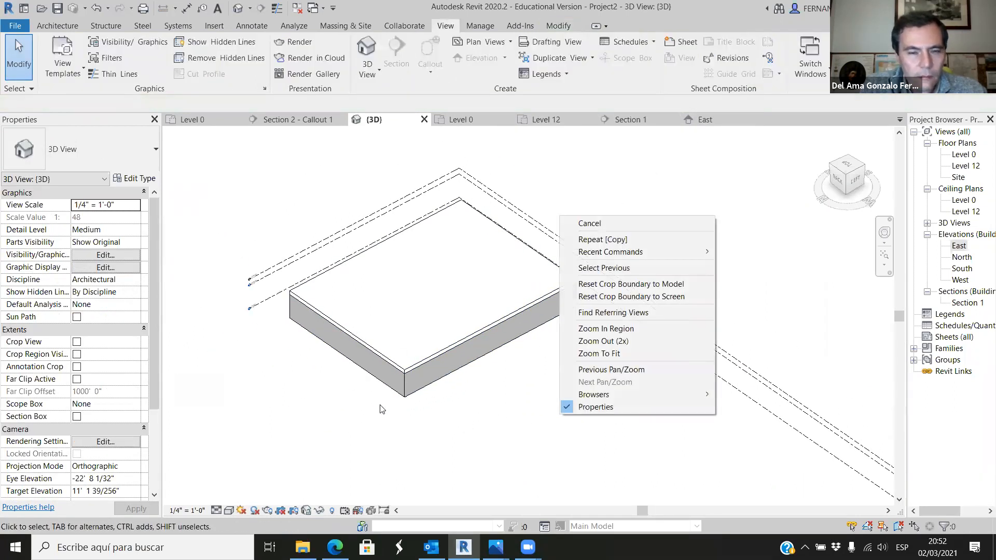
{"action": "left_click", "coordinate": [381, 408]}
{"action": "mouse_move", "coordinate": [340, 436]}
{"action": "middle_mouse_down", "text": "shift"}
{"action": "mouse_move", "coordinate": [501, 418]}
{"action": "mouse_move", "coordinate": [455, 260]}
{"action": "mouse_move", "coordinate": [327, 429]}
{"action": "middle_mouse_up", "text": "shift"}
{"action": "scroll", "coordinate": [355, 462], "scroll_direction": "up", "scroll_amount": 6}
{"action": "left_click", "coordinate": [413, 376]}
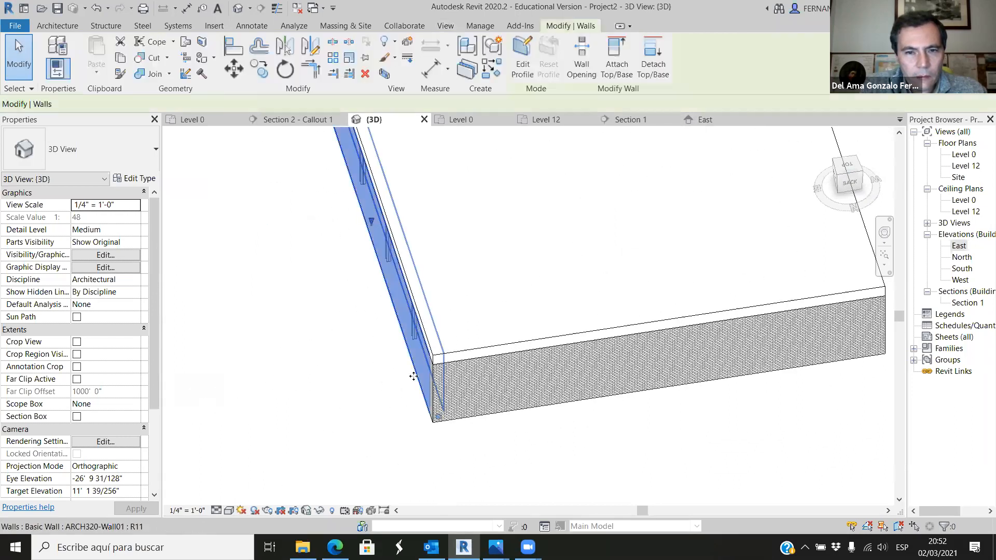
{"action": "left_click", "coordinate": [648, 66]}
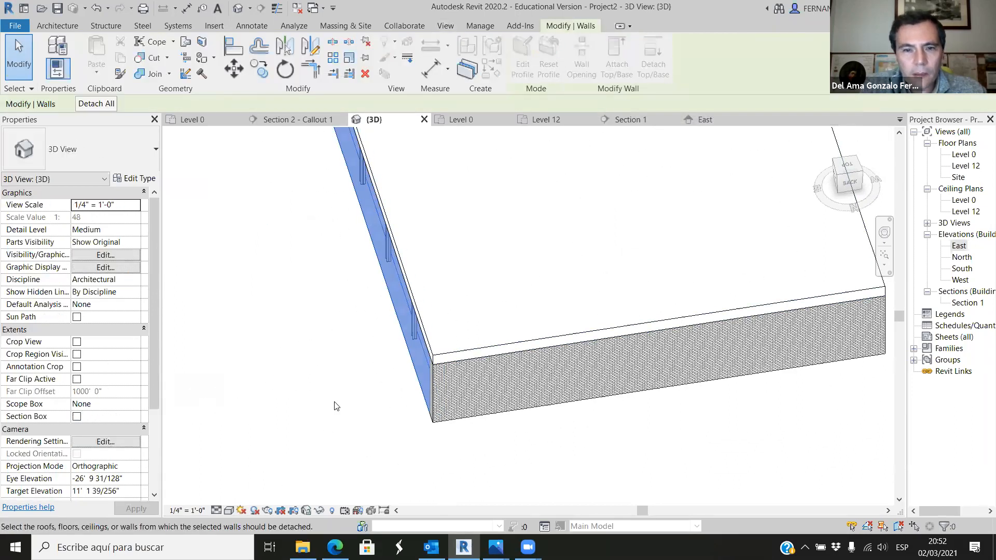
{"action": "key", "text": "Escape"}
{"action": "key", "text": "Escape"}
Reapply the Level 15 top constraint to the long exterior wall and to the short wall adjoining it.
{"action": "left_click", "coordinate": [413, 376]}
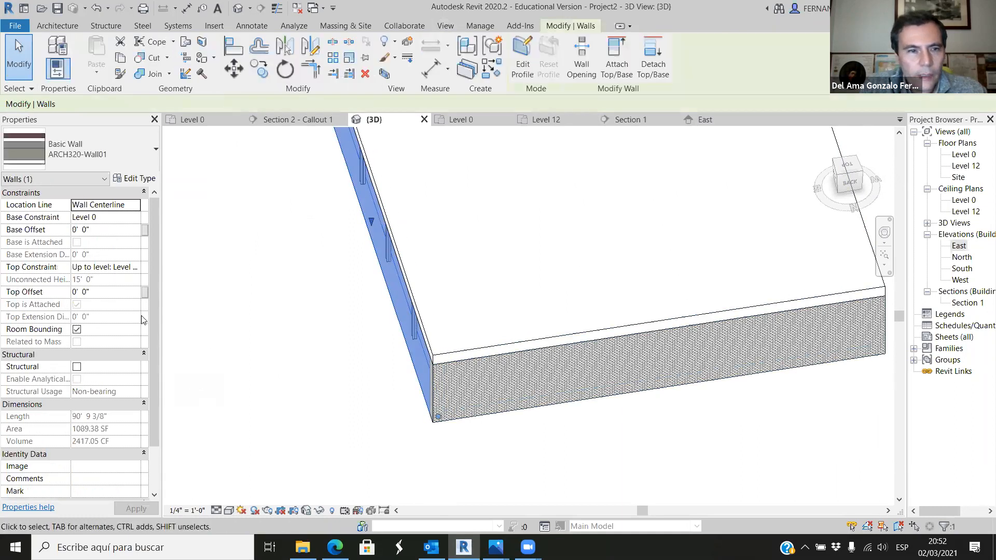
{"action": "left_click", "coordinate": [134, 270]}
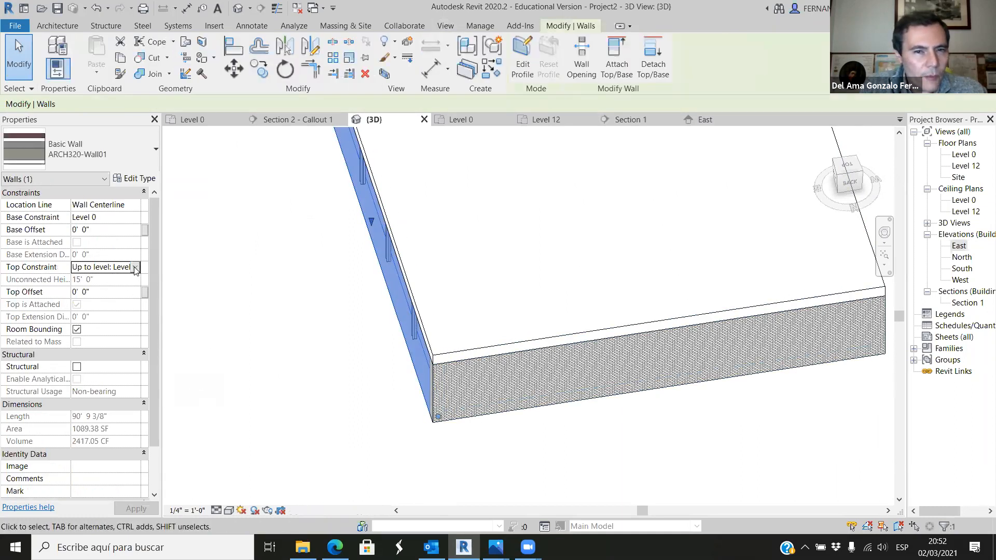
{"action": "left_click", "coordinate": [135, 267]}
{"action": "left_click", "coordinate": [134, 311]}
{"action": "left_click", "coordinate": [188, 322]}
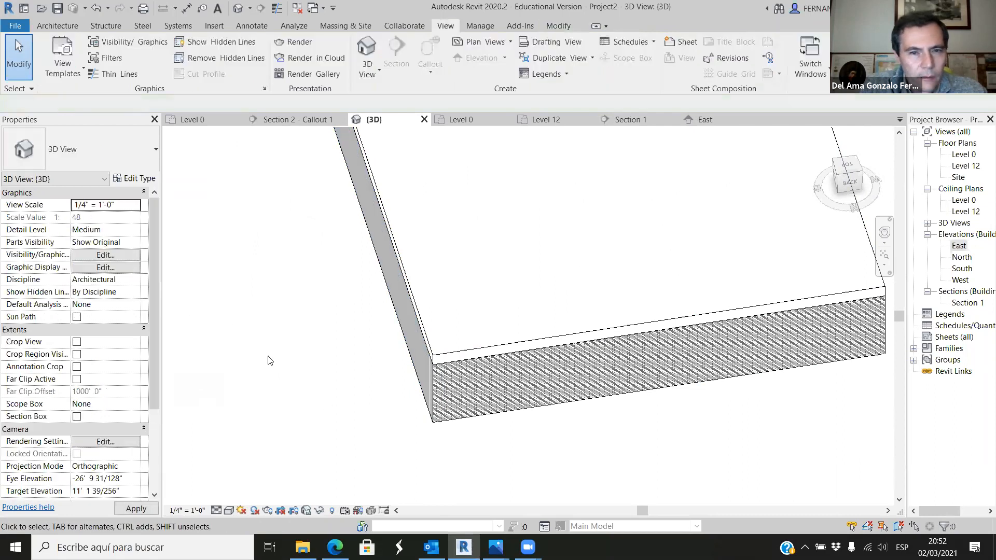
{"action": "left_click", "coordinate": [528, 406]}
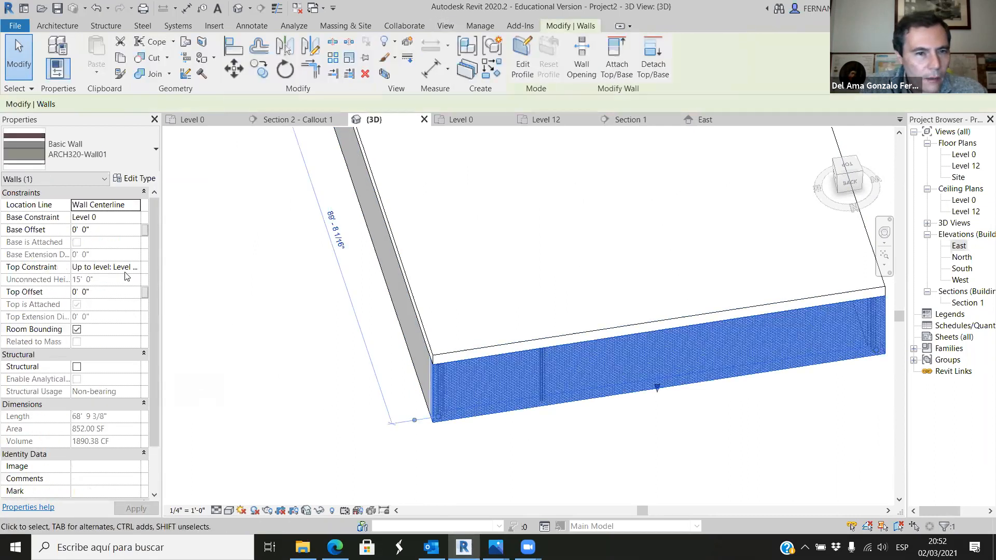
{"action": "left_click", "coordinate": [126, 268]}
{"action": "left_click", "coordinate": [128, 304]}
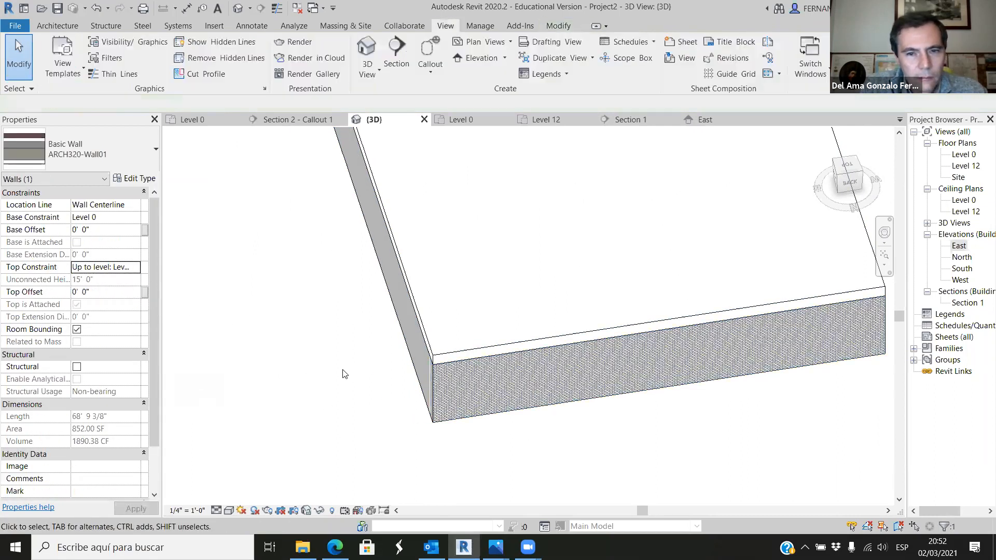
{"action": "left_click", "coordinate": [342, 373]}
Try to detach the short exterior wall on the back side from the roof.
{"action": "left_click", "coordinate": [521, 396]}
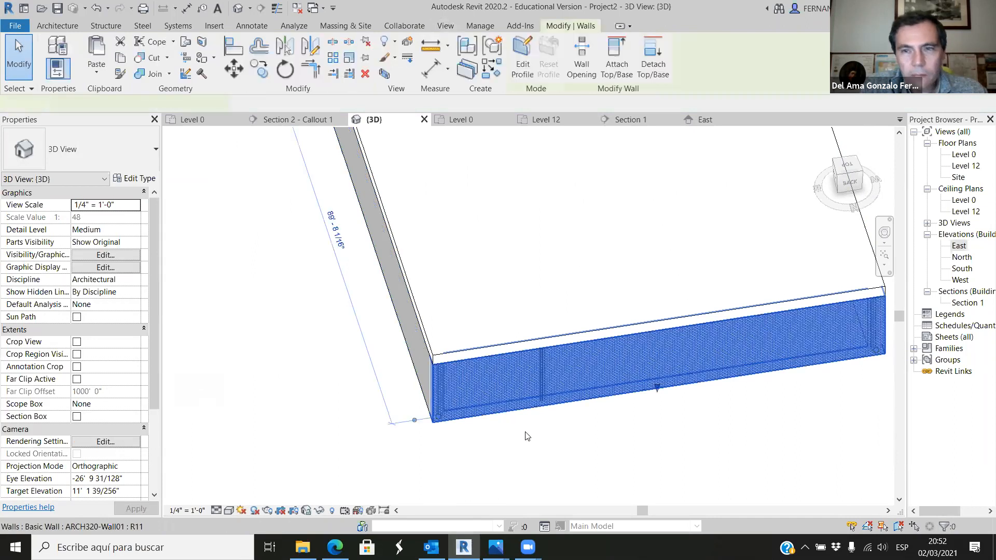
{"action": "left_click", "coordinate": [665, 57]}
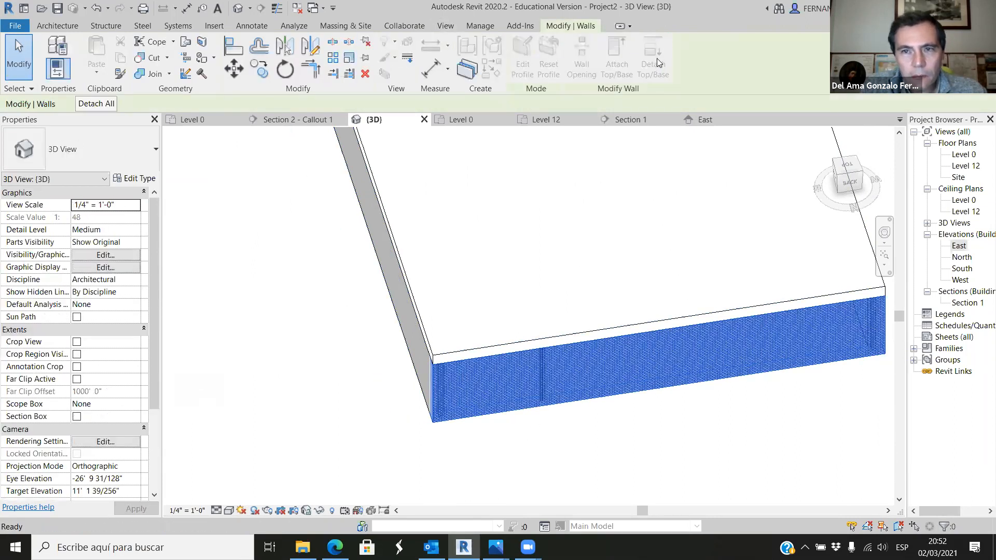
{"action": "key", "text": "Escape"}
{"action": "key", "text": "Escape"}
{"action": "scroll", "coordinate": [192, 350], "scroll_direction": "down", "scroll_amount": 3}
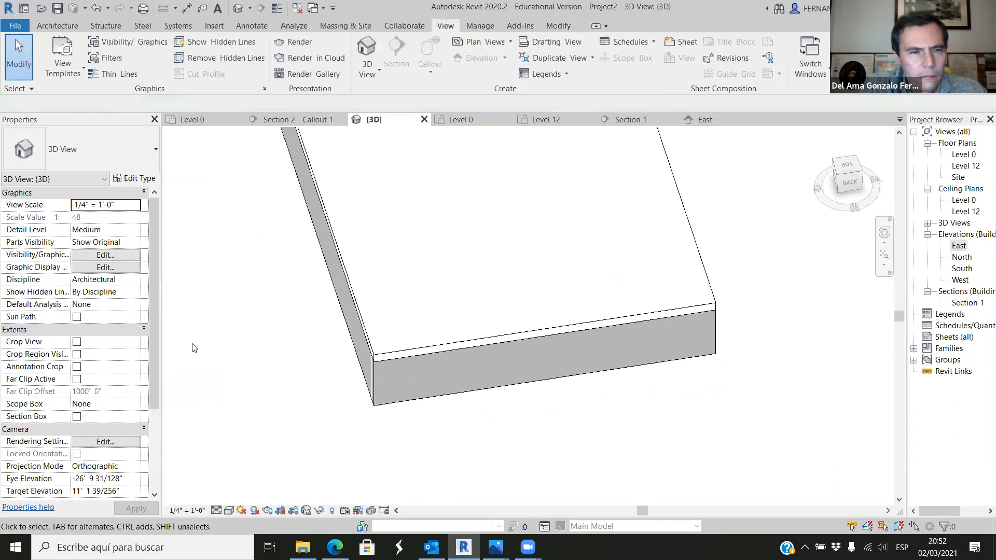
Delete the short exterior wall and the adjoining long wall that meet at the building corner in the 3D view.
{"action": "middle_click_drag", "start_coordinate": [327, 427], "coordinate": [413, 270], "text": "shift"}
{"action": "scroll", "coordinate": [456, 353], "scroll_direction": "up", "scroll_amount": 4}
{"action": "left_click", "coordinate": [543, 428]}
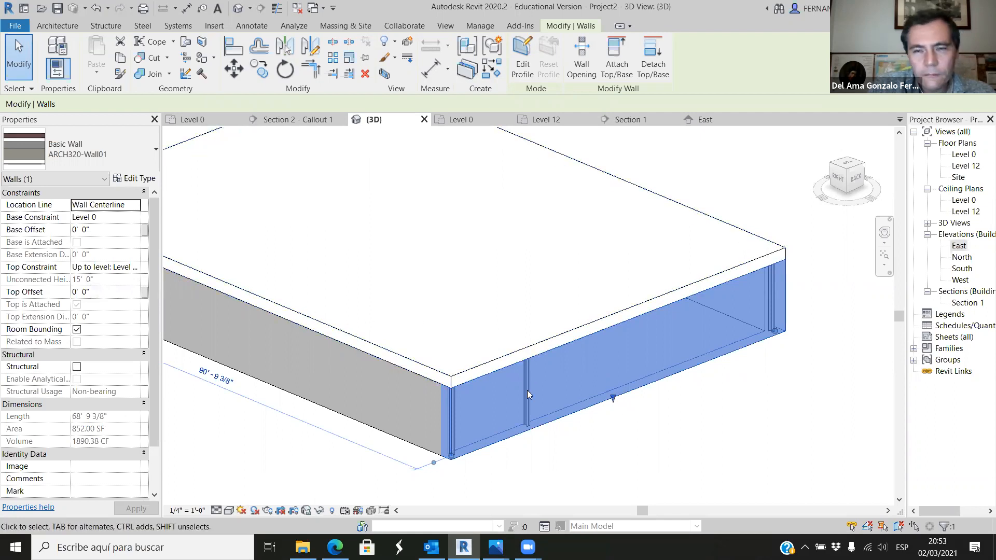
{"action": "left_click", "coordinate": [649, 421]}
{"action": "left_click", "coordinate": [650, 390]}
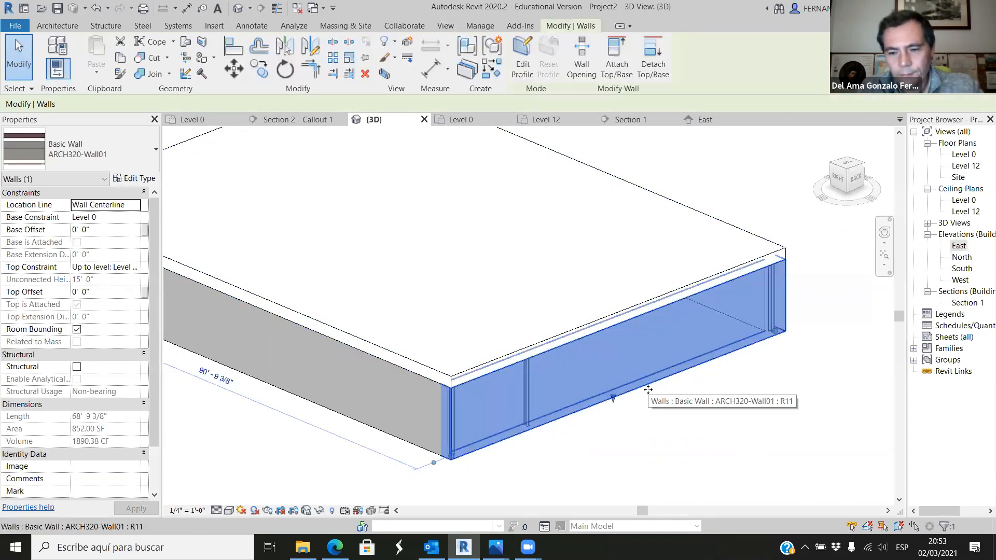
{"action": "key", "text": "Delete"}
{"action": "left_click", "coordinate": [416, 443]}
{"action": "key", "text": "Delete"}
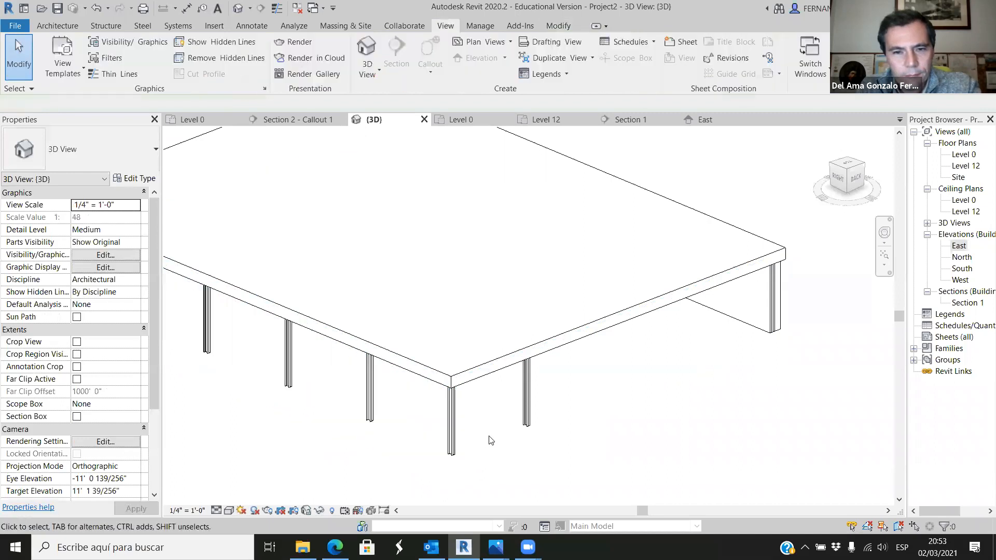
In the Level 0 plan, delete the two remaining exterior walls.
{"action": "left_click", "coordinate": [473, 124]}
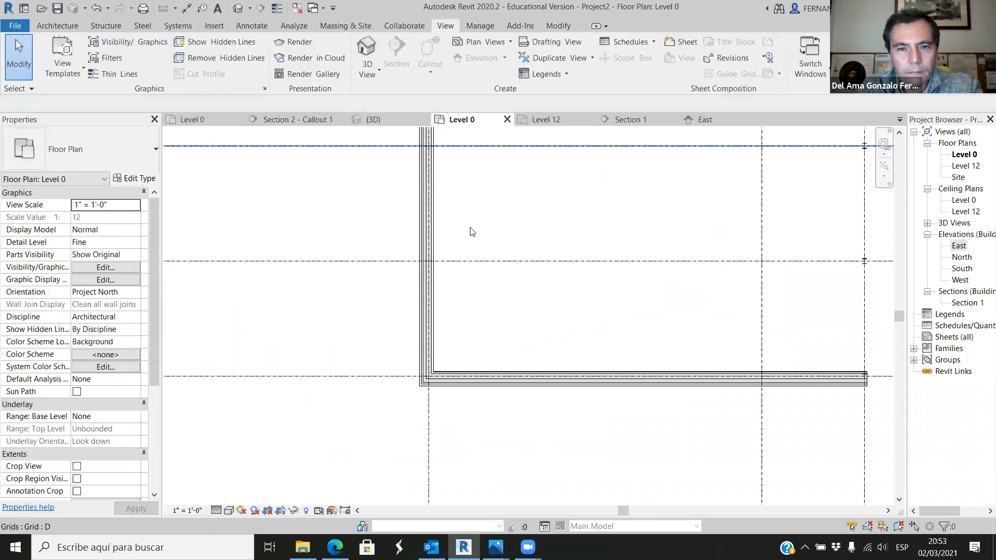
{"action": "left_click", "coordinate": [510, 364]}
{"action": "key", "text": "Delete"}
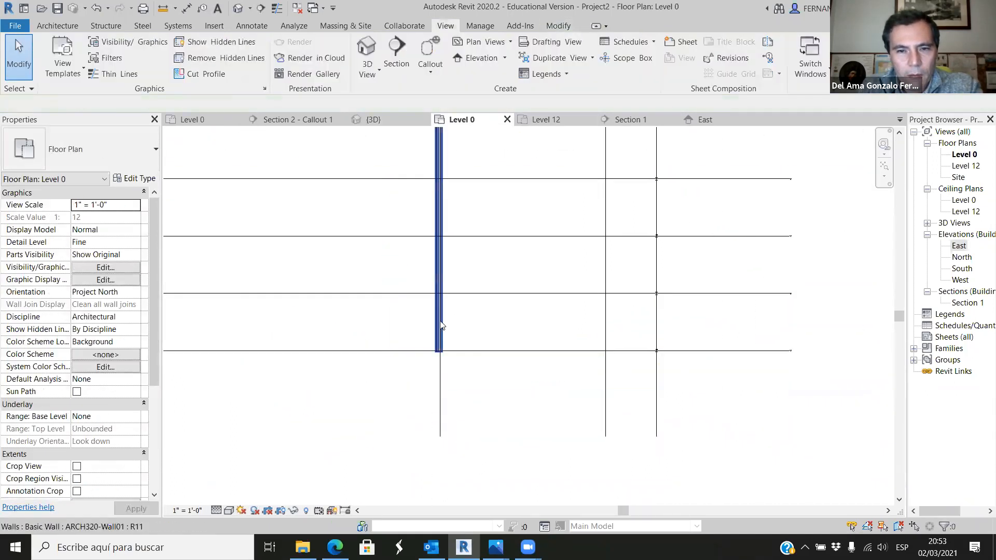
{"action": "left_click", "coordinate": [443, 321]}
{"action": "key", "text": "Delete"}
Draw a vertical ARCH320-Wall01 wall about 7' 7" long from the horizontal gridline, offset about 1' 0" from the grid beside the corner column.
{"action": "scroll", "coordinate": [471, 345], "scroll_direction": "down", "scroll_amount": 2}
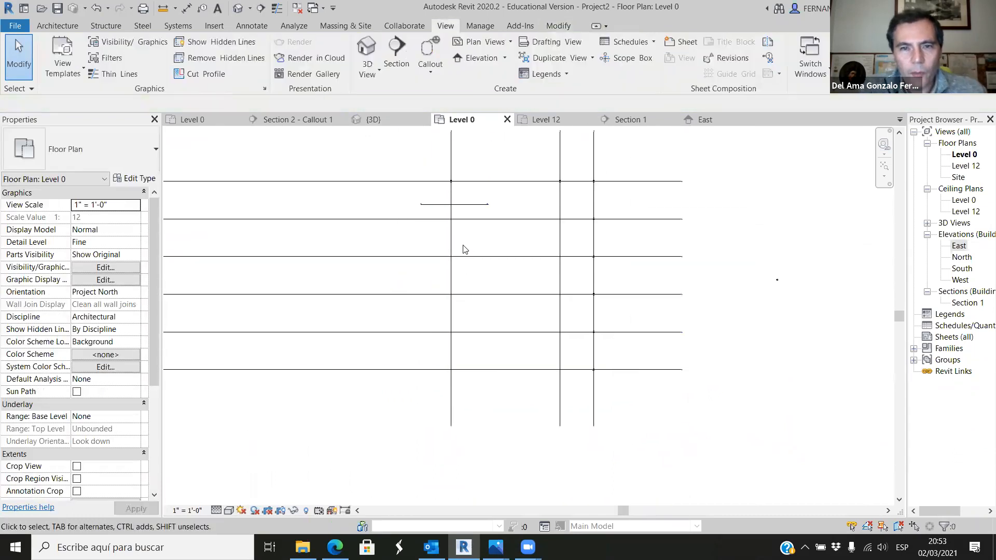
{"action": "scroll", "coordinate": [462, 249], "scroll_direction": "down", "scroll_amount": 2}
{"action": "scroll", "coordinate": [488, 145], "scroll_direction": "up", "scroll_amount": 1}
{"action": "left_click", "coordinate": [61, 25]}
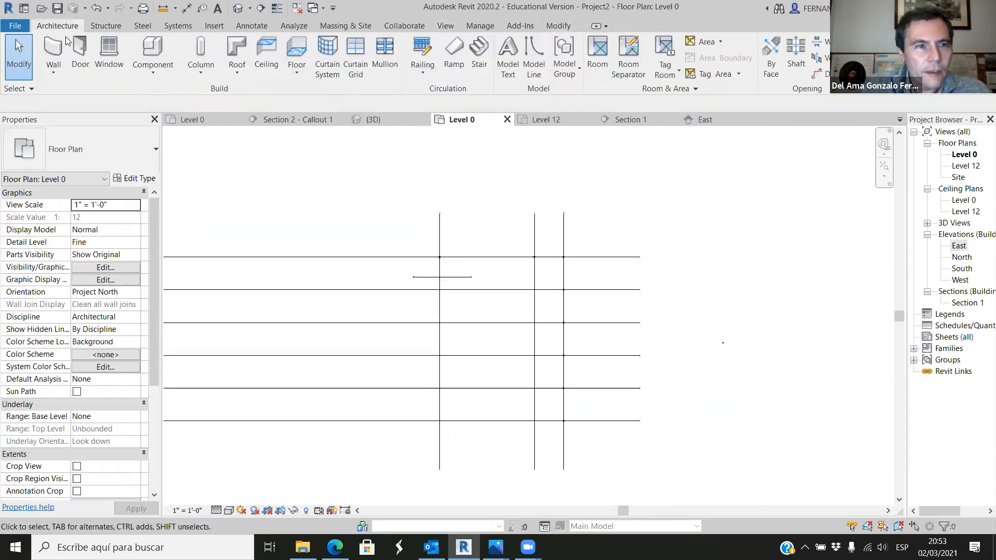
{"action": "left_click", "coordinate": [54, 55]}
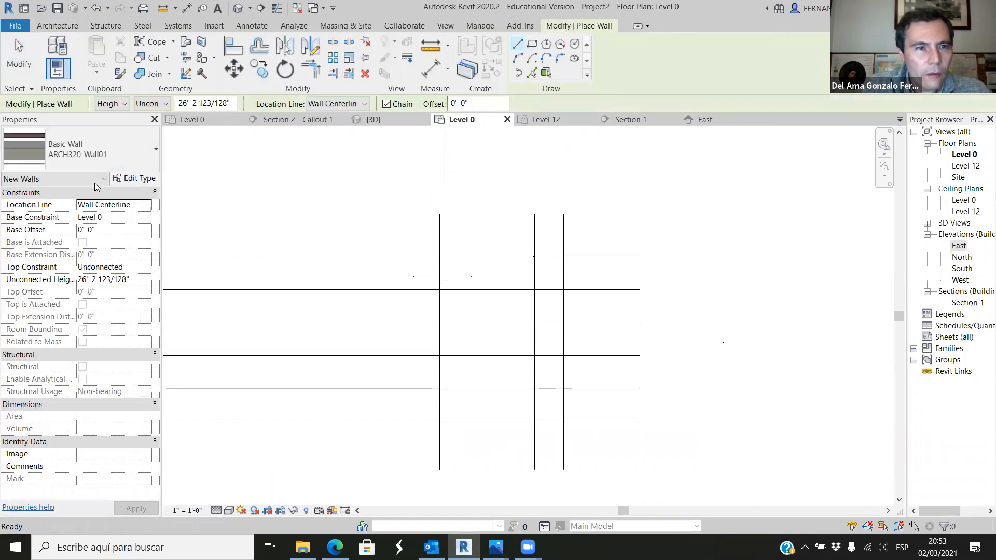
{"action": "scroll", "coordinate": [479, 253], "scroll_direction": "up", "scroll_amount": 5}
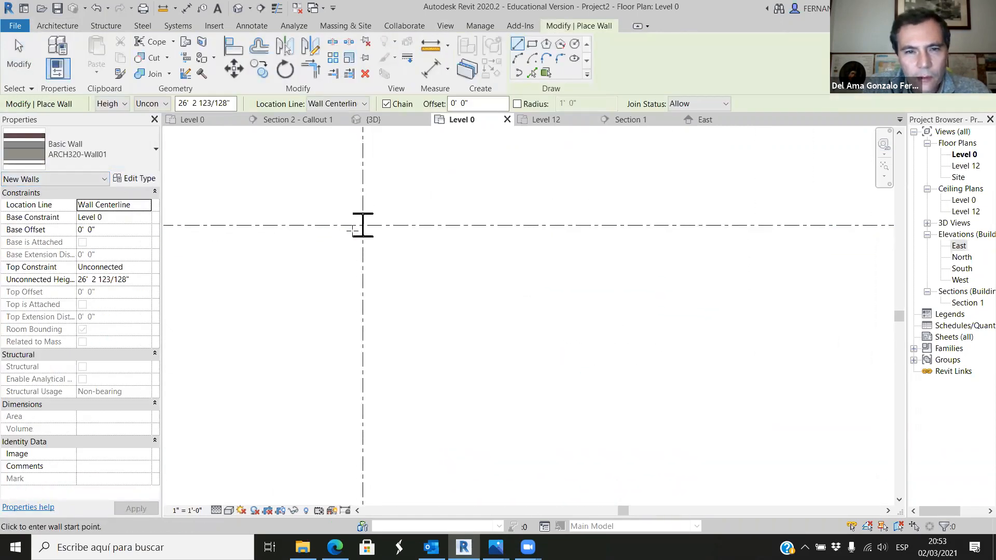
{"action": "left_click", "coordinate": [333, 225]}
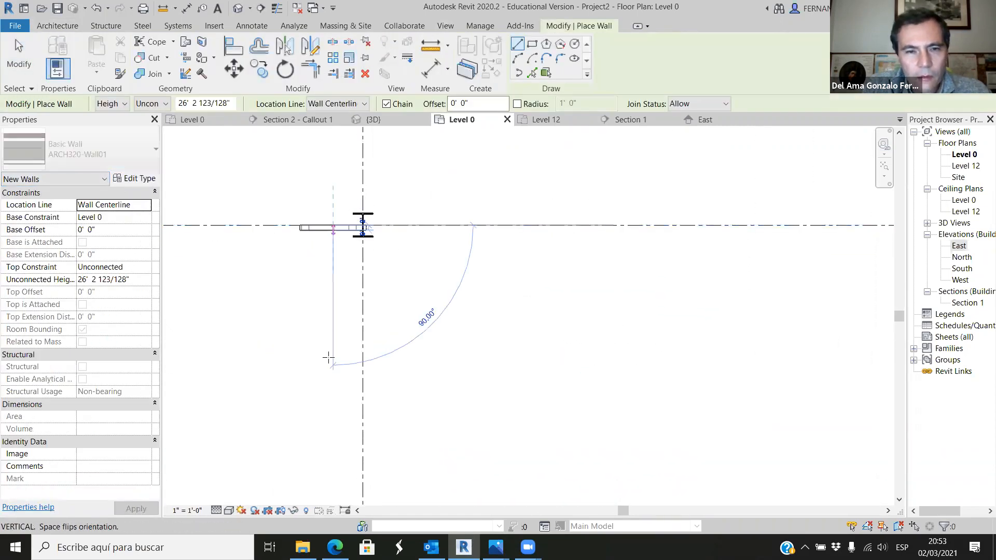
{"action": "left_click", "coordinate": [332, 451]}
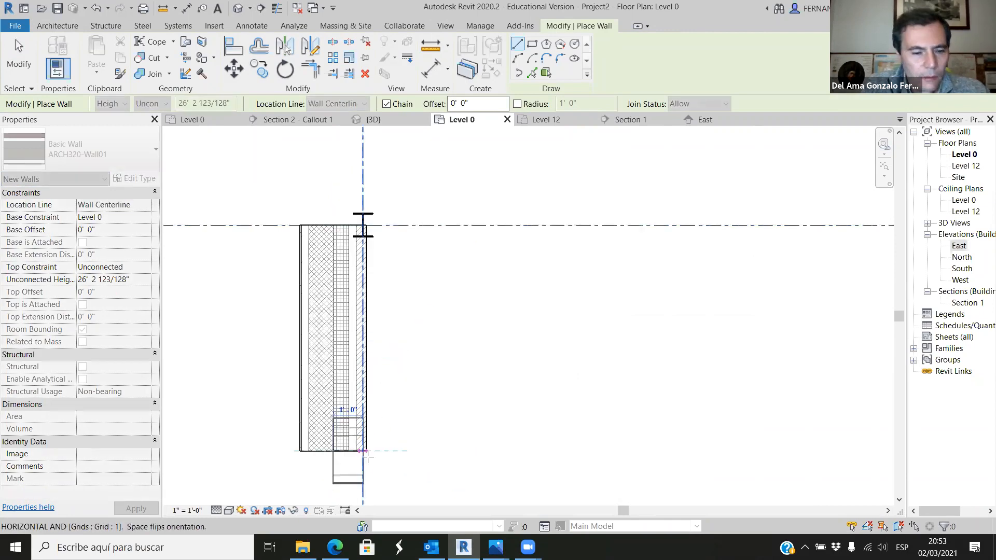
{"action": "key", "text": "Escape"}
{"action": "key", "text": "Escape"}
Flip the new wall's orientation so its layers are mirrored.
{"action": "left_click", "coordinate": [316, 403]}
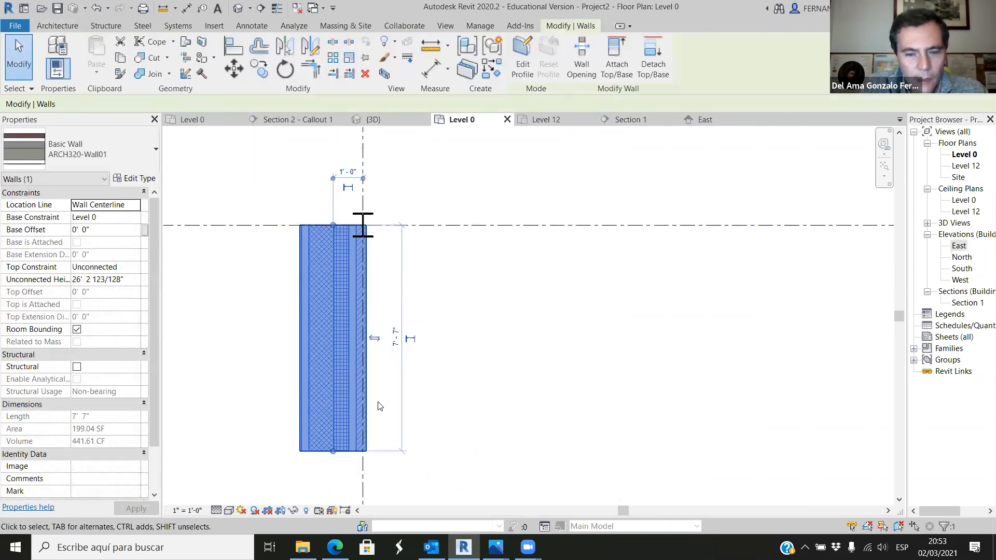
{"action": "scroll", "coordinate": [350, 392], "scroll_direction": "down", "scroll_amount": 3}
{"action": "scroll", "coordinate": [348, 385], "scroll_direction": "up", "scroll_amount": 3}
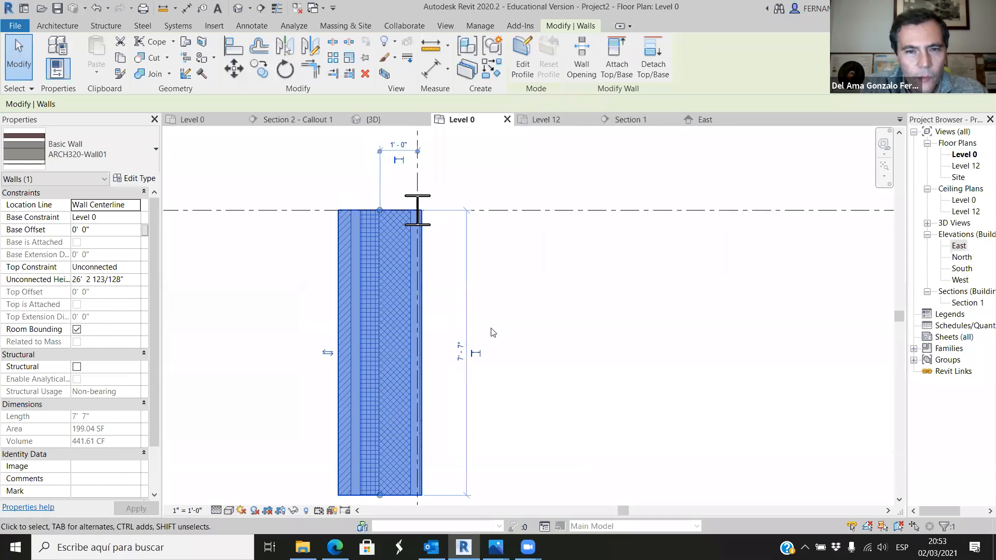
Move the new vertical wall sideways so the centre of its core layer lies on the vertical gridline.
{"action": "left_click", "coordinate": [234, 69]}
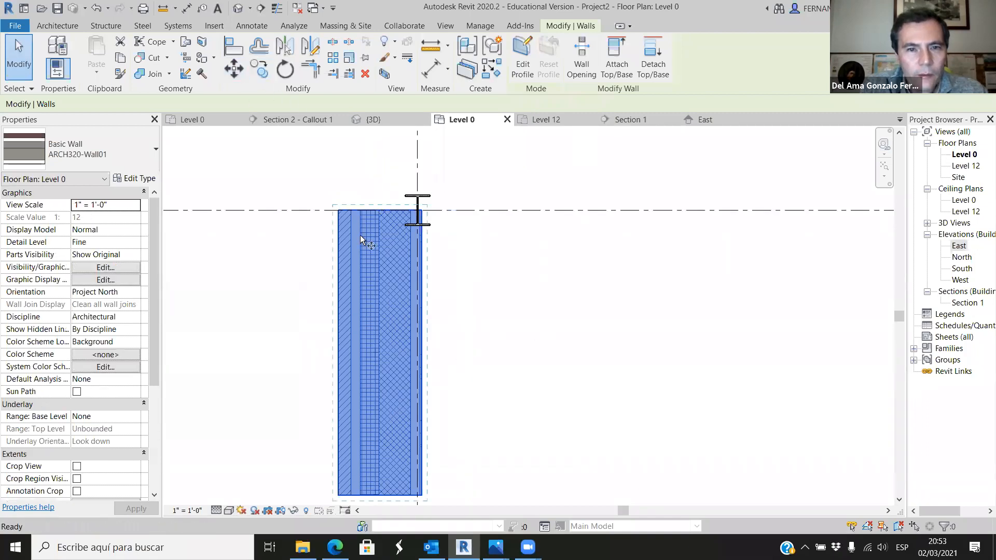
{"action": "scroll", "coordinate": [363, 265], "scroll_direction": "up", "scroll_amount": 1}
{"action": "left_click", "coordinate": [410, 335]}
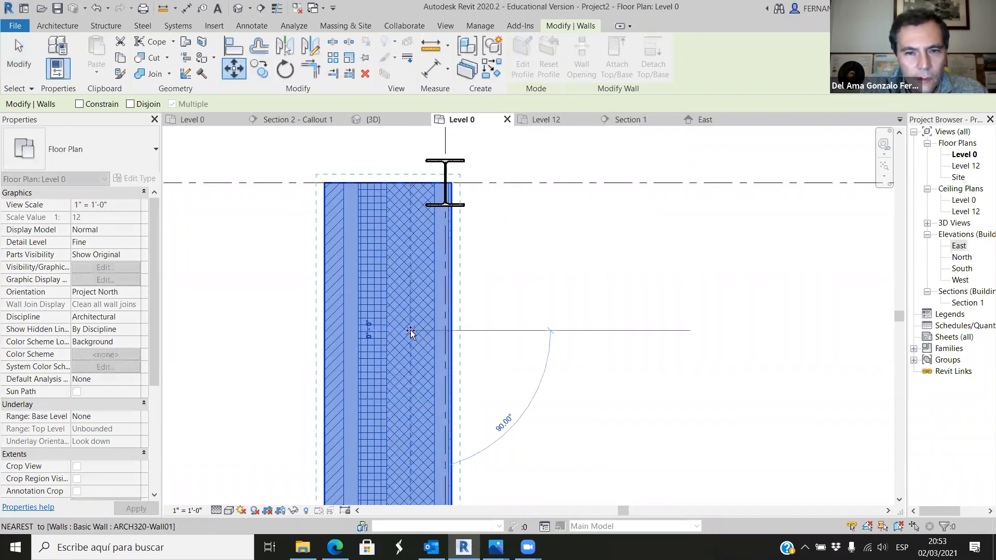
{"action": "left_click", "coordinate": [444, 335]}
{"action": "scroll", "coordinate": [454, 353], "scroll_direction": "down", "scroll_amount": 5}
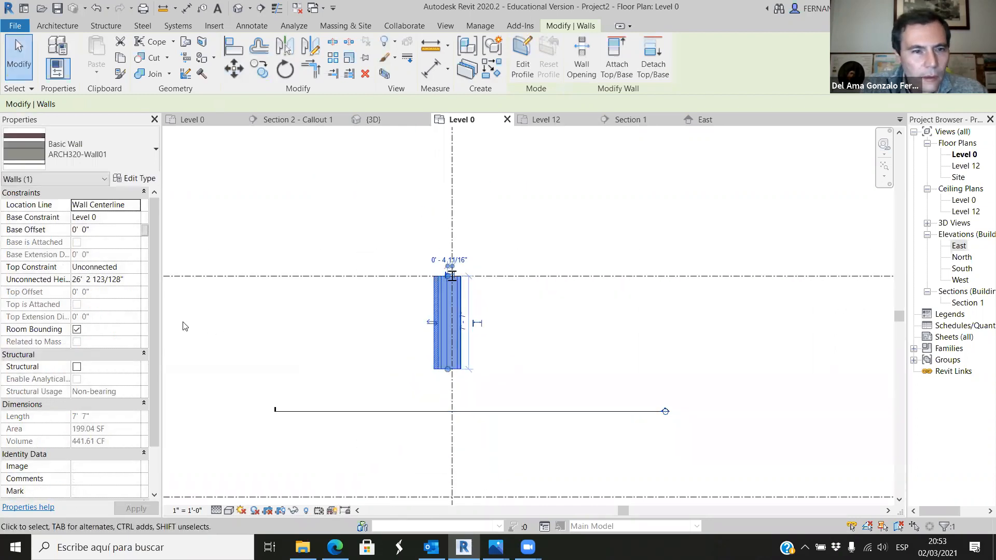
Set the vertical wall's top constraint to Up to level: Level 15.
{"action": "left_click", "coordinate": [133, 269]}
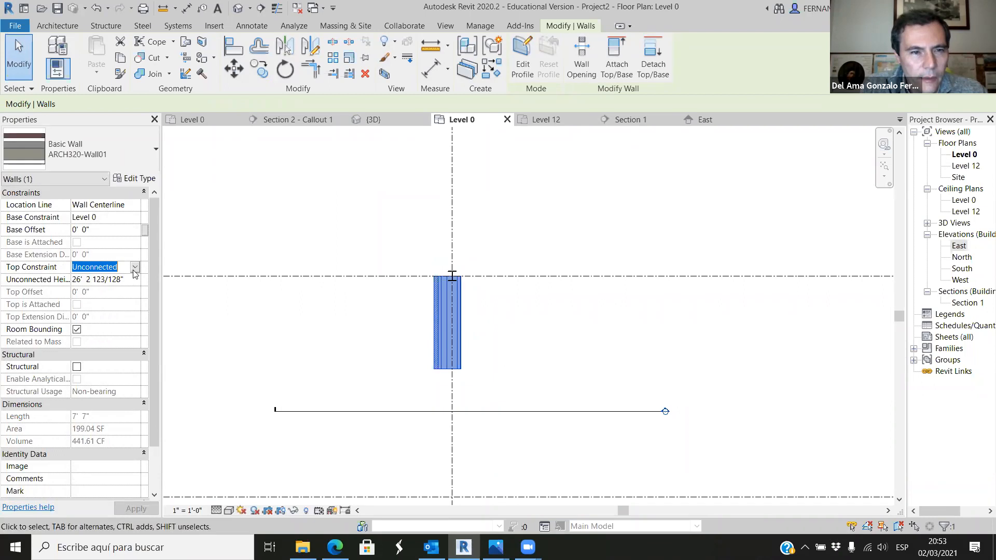
{"action": "left_click", "coordinate": [134, 267]}
{"action": "left_click", "coordinate": [104, 300]}
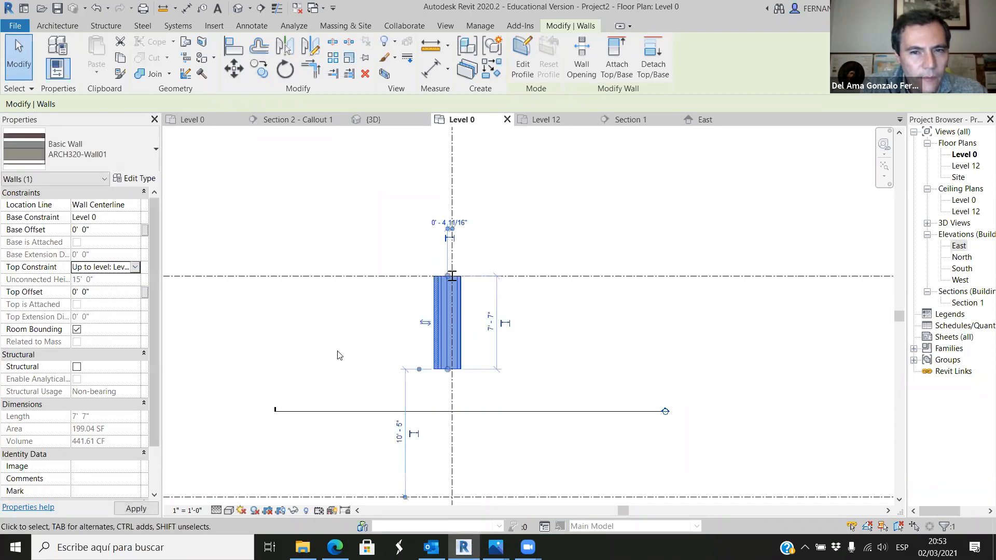
{"action": "left_click", "coordinate": [361, 247]}
Check the wall's height against the roof in the 3D view, and return to the Level 0 plan.
{"action": "left_click", "coordinate": [397, 124]}
{"action": "scroll", "coordinate": [502, 327], "scroll_direction": "down", "scroll_amount": 2}
{"action": "scroll", "coordinate": [674, 337], "scroll_direction": "up", "scroll_amount": 5}
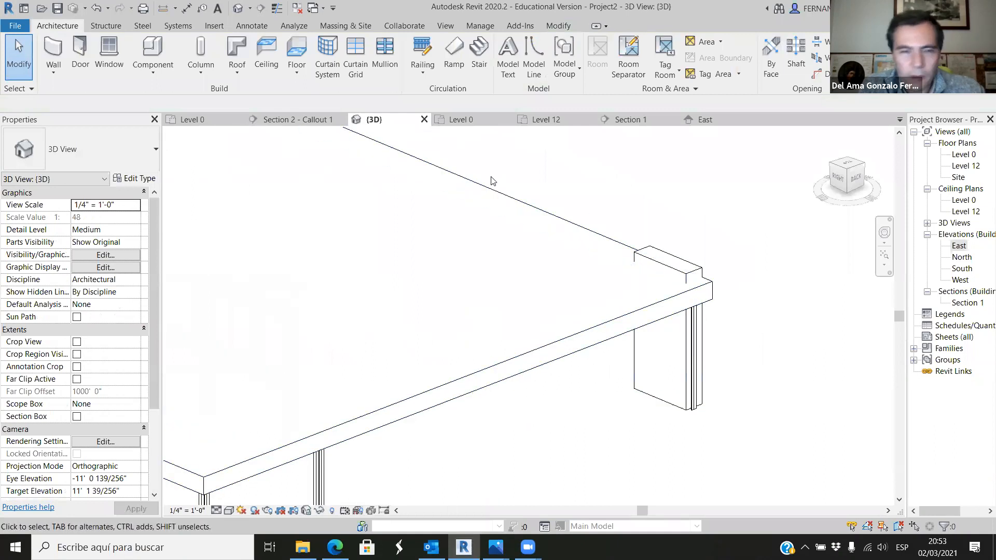
{"action": "left_click", "coordinate": [463, 121]}
{"action": "middle_click_drag", "start_coordinate": [483, 212], "coordinate": [480, 161]}
{"action": "left_click", "coordinate": [461, 285]}
{"action": "left_click_drag", "start_coordinate": [460, 293], "coordinate": [471, 451]}
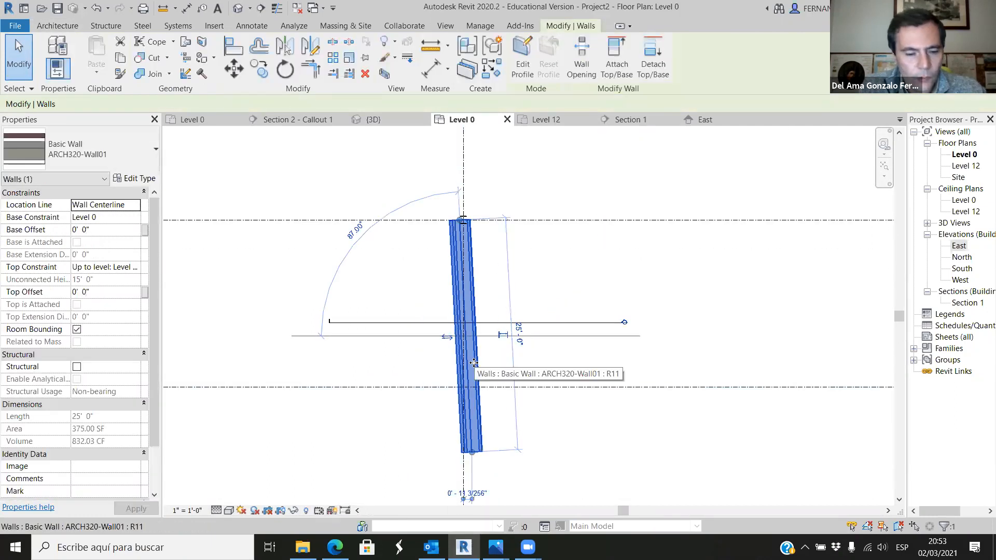
{"action": "key", "text": "ctrl+z"}
Stretch the vertical wall's free end straight along the gridline until it passes the second horizontal gridline.
{"action": "left_click", "coordinate": [460, 280]}
{"action": "left_click_drag", "start_coordinate": [459, 290], "coordinate": [460, 447]}
{"action": "left_click", "coordinate": [527, 402]}
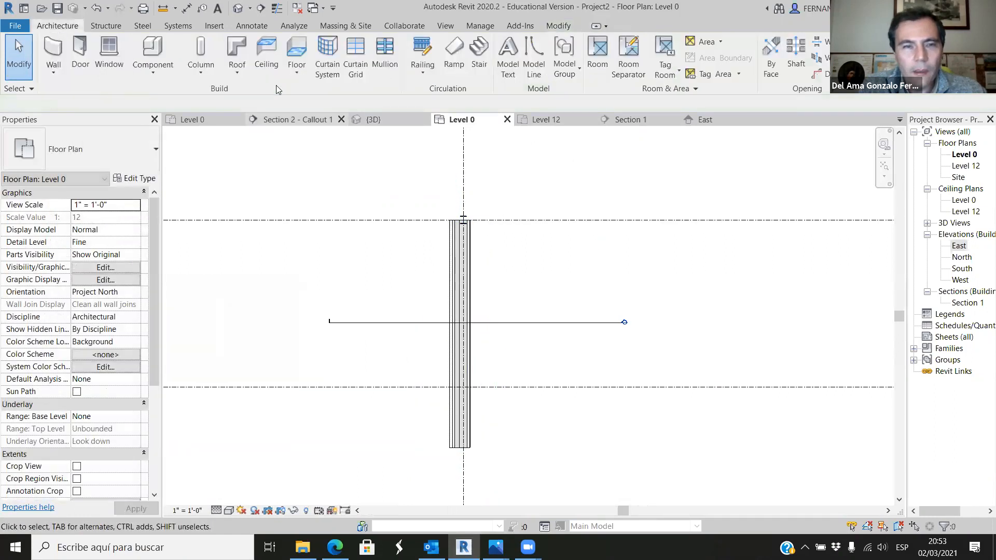
Draw a horizontal ARCH320-Wall01 wall 10' 0" long on the horizontal gridline, starting a short distance from the corner column.
{"action": "left_click", "coordinate": [53, 54]}
{"action": "scroll", "coordinate": [457, 213], "scroll_direction": "up", "scroll_amount": 3}
{"action": "scroll", "coordinate": [496, 244], "scroll_direction": "up", "scroll_amount": 4}
{"action": "scroll", "coordinate": [549, 256], "scroll_direction": "down", "scroll_amount": 3}
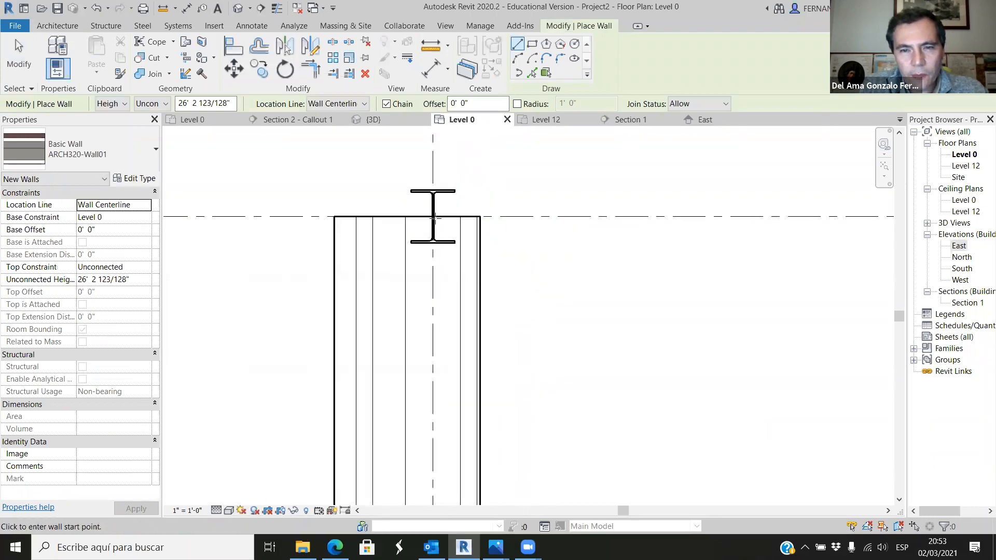
{"action": "left_click", "coordinate": [519, 217]}
{"action": "scroll", "coordinate": [628, 223], "scroll_direction": "down", "scroll_amount": 2}
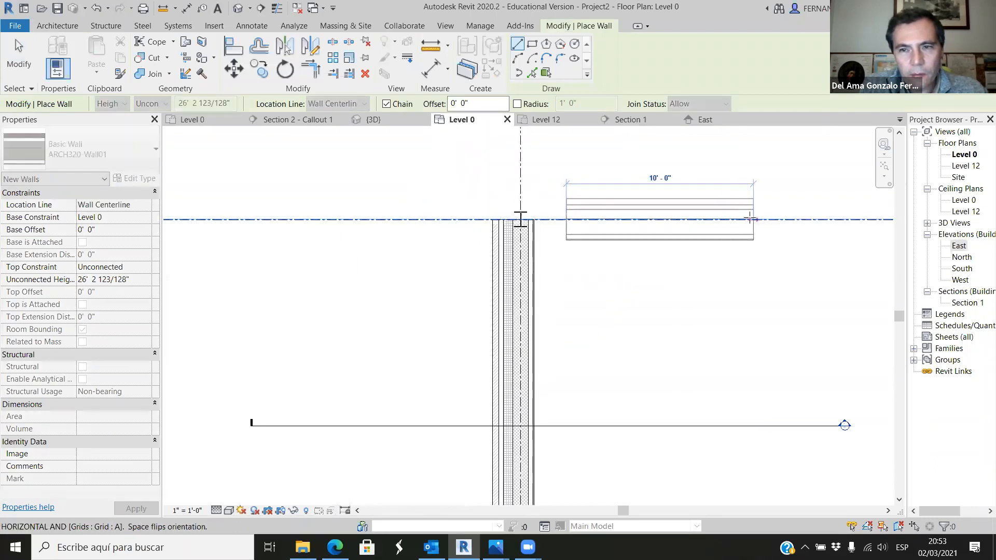
{"action": "left_click", "coordinate": [750, 218]}
{"action": "key", "text": "Escape"}
{"action": "key", "text": "Escape"}
Move the horizontal wall so the centre of its core layer lies on the horizontal gridline.
{"action": "scroll", "coordinate": [659, 239], "scroll_direction": "up", "scroll_amount": 2}
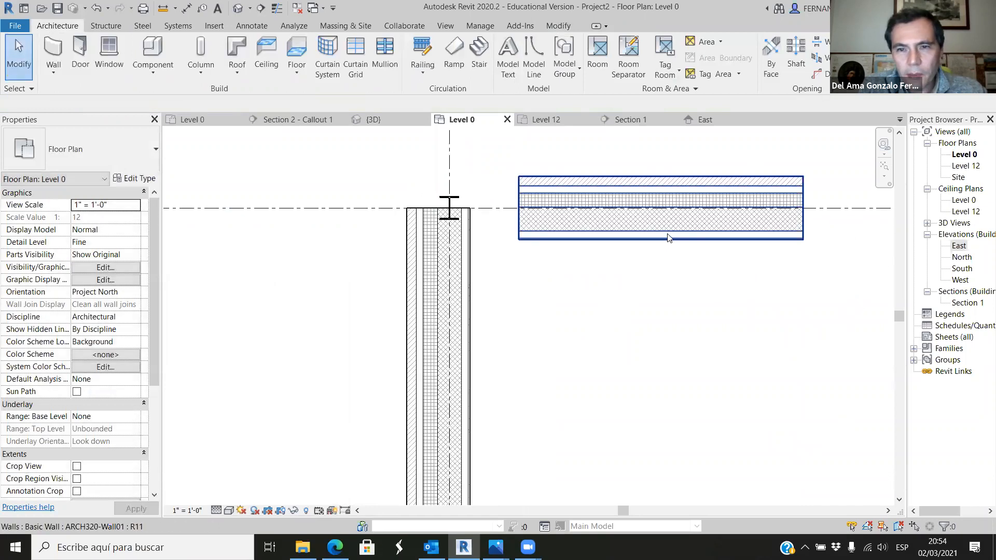
{"action": "left_click", "coordinate": [668, 238]}
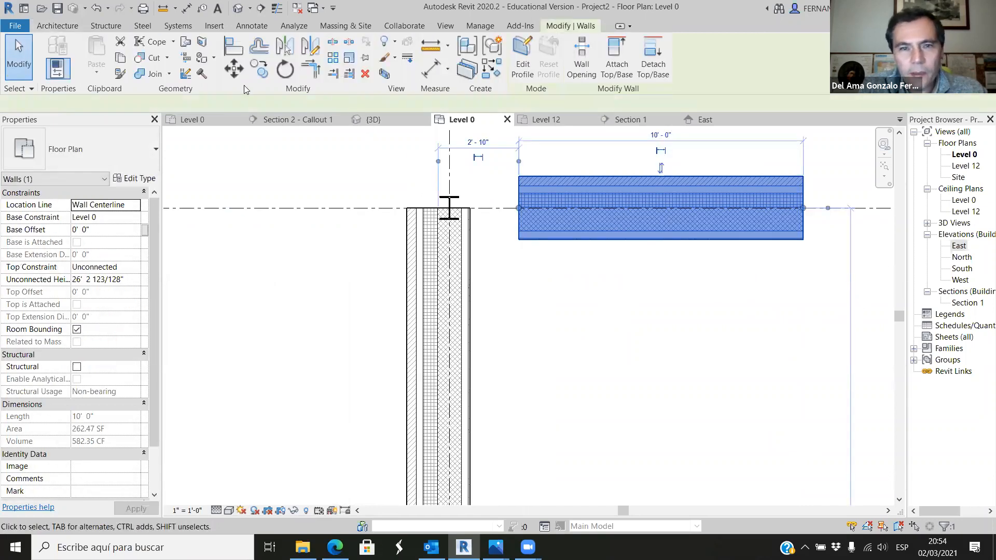
{"action": "left_click", "coordinate": [234, 69]}
{"action": "scroll", "coordinate": [597, 227], "scroll_direction": "up", "scroll_amount": 3}
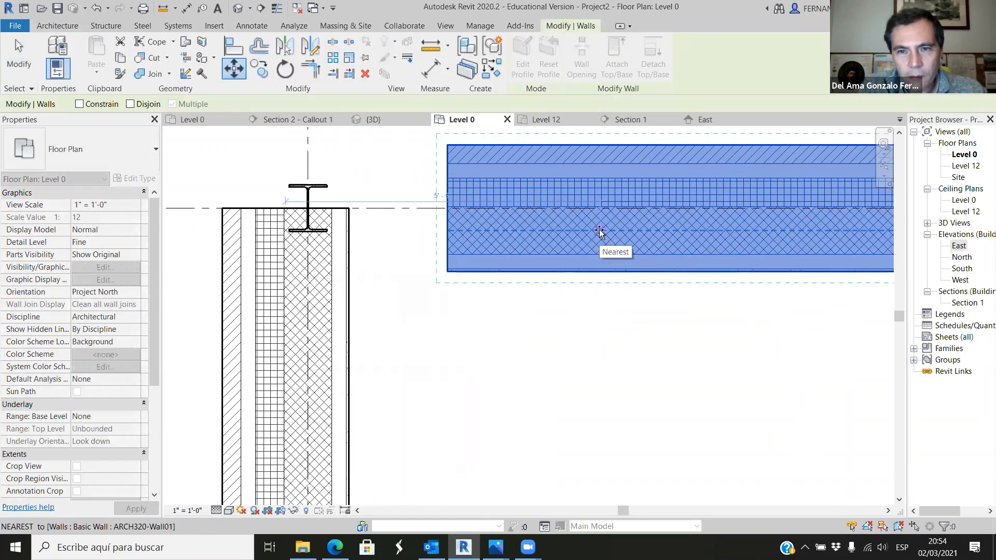
{"action": "scroll", "coordinate": [599, 228], "scroll_direction": "up", "scroll_amount": 2}
{"action": "left_click", "coordinate": [598, 199]}
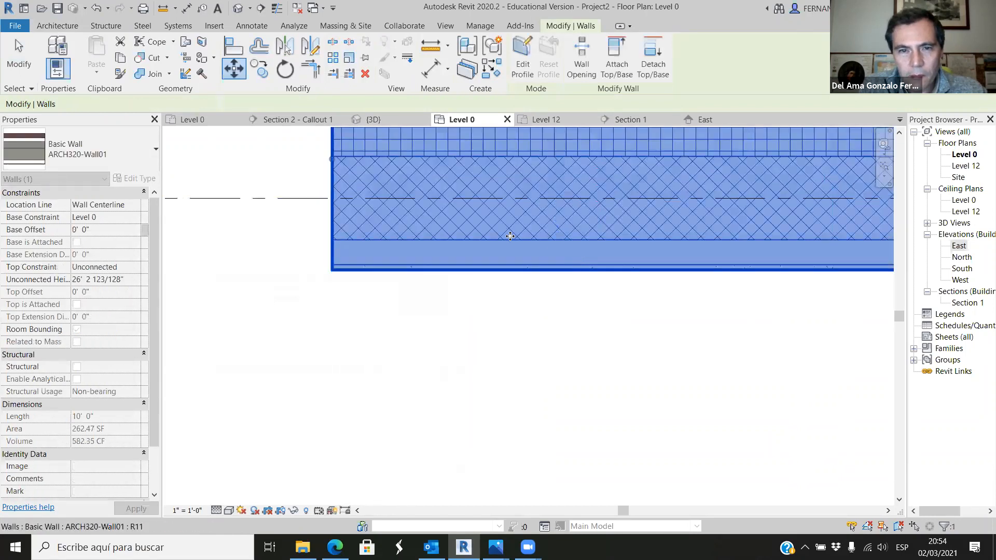
{"action": "scroll", "coordinate": [531, 244], "scroll_direction": "down", "scroll_amount": 5}
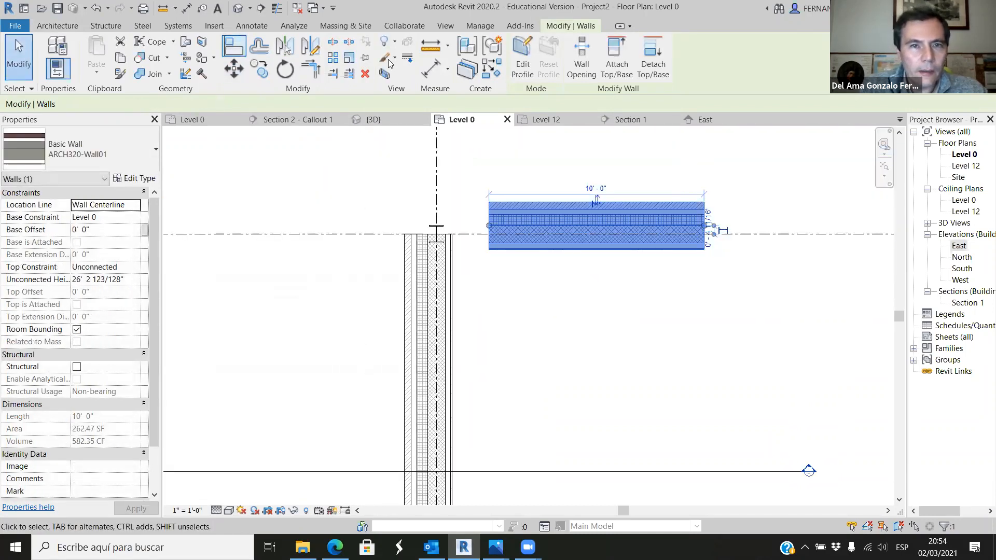
Trim/Extend the horizontal and vertical walls to meet in a corner around the steel column.
{"action": "left_click", "coordinate": [311, 68]}
{"action": "left_click", "coordinate": [513, 247]}
{"action": "left_click", "coordinate": [451, 276]}
{"action": "scroll", "coordinate": [487, 247], "scroll_direction": "down", "scroll_amount": 3}
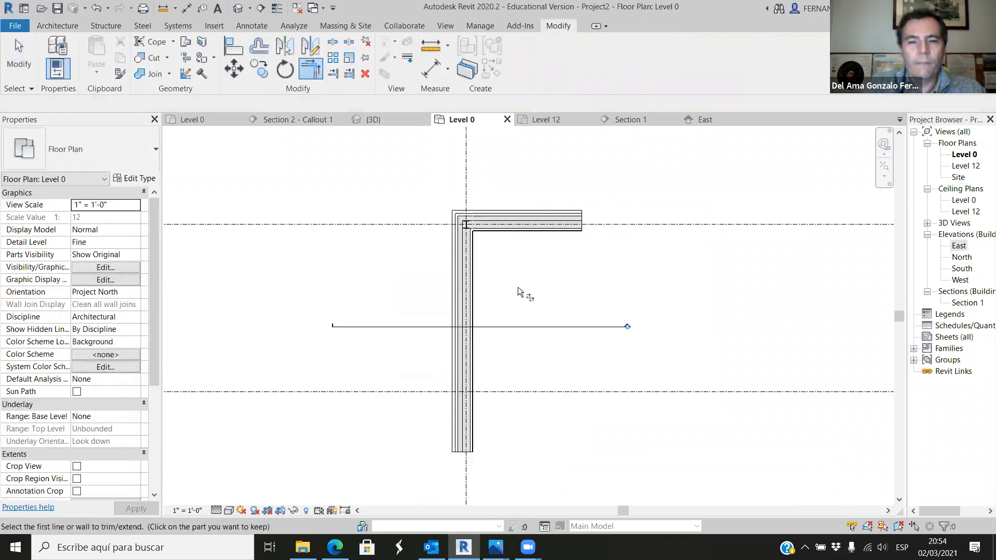
{"action": "left_click", "coordinate": [561, 228]}
{"action": "key", "text": "Escape"}
{"action": "key", "text": "Escape"}
Stretch the horizontal wall's free end along the gridline to a wall length of about 30' 6".
{"action": "left_click", "coordinate": [573, 231]}
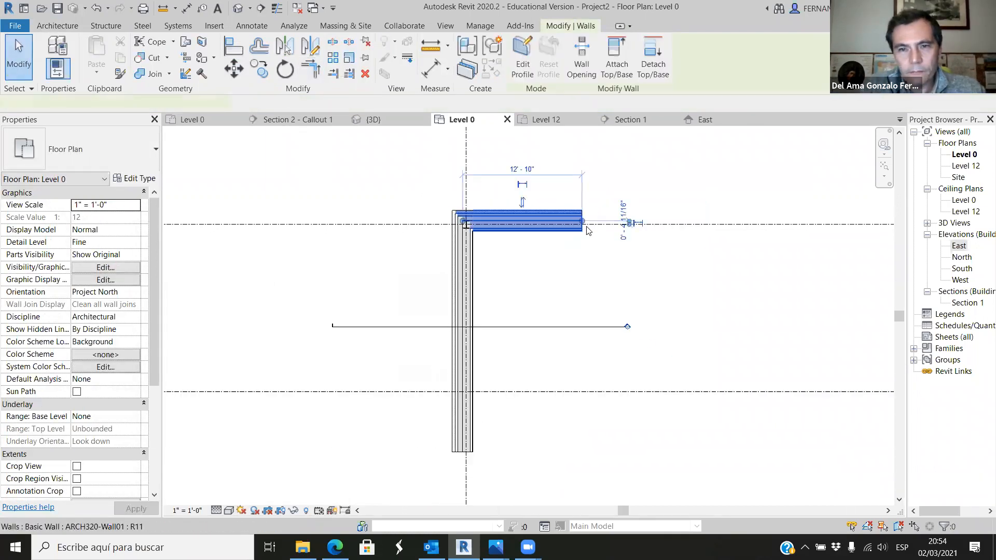
{"action": "left_click_drag", "start_coordinate": [582, 222], "coordinate": [747, 226]}
{"action": "left_click", "coordinate": [529, 247]}
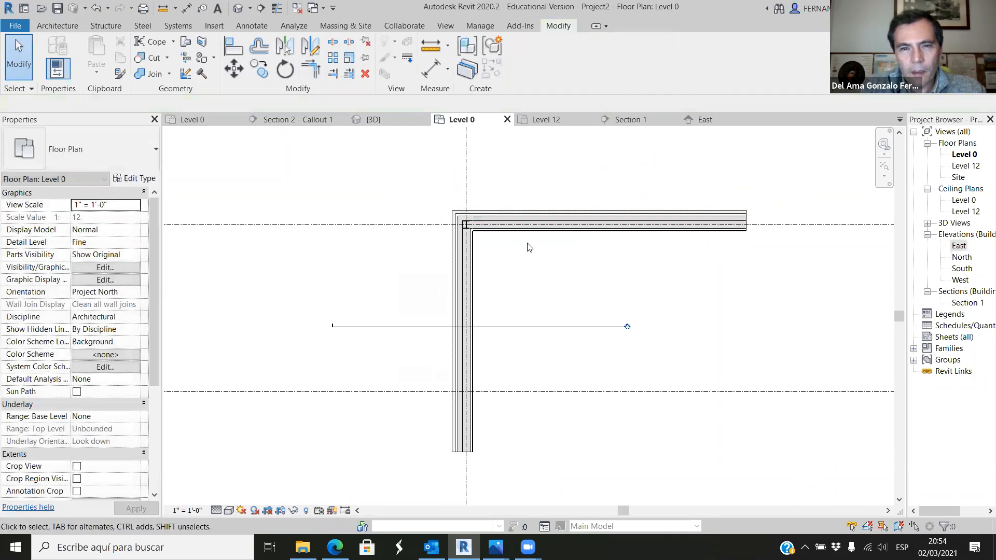
{"action": "scroll", "coordinate": [529, 247], "scroll_direction": "down", "scroll_amount": 1}
{"action": "scroll", "coordinate": [473, 309], "scroll_direction": "up", "scroll_amount": 1}
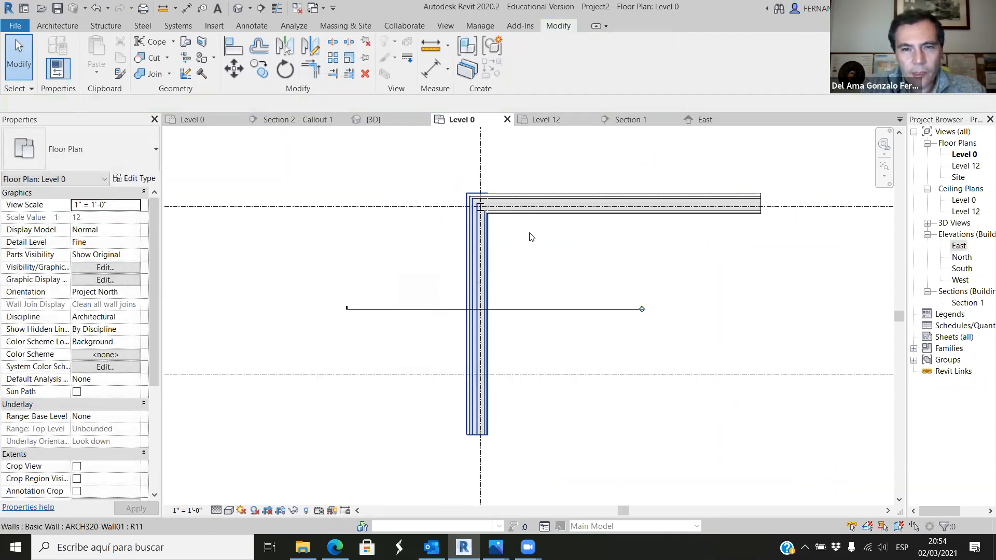
Set the horizontal wall's top constraint to Up to level: Level 15.
{"action": "left_click", "coordinate": [497, 205]}
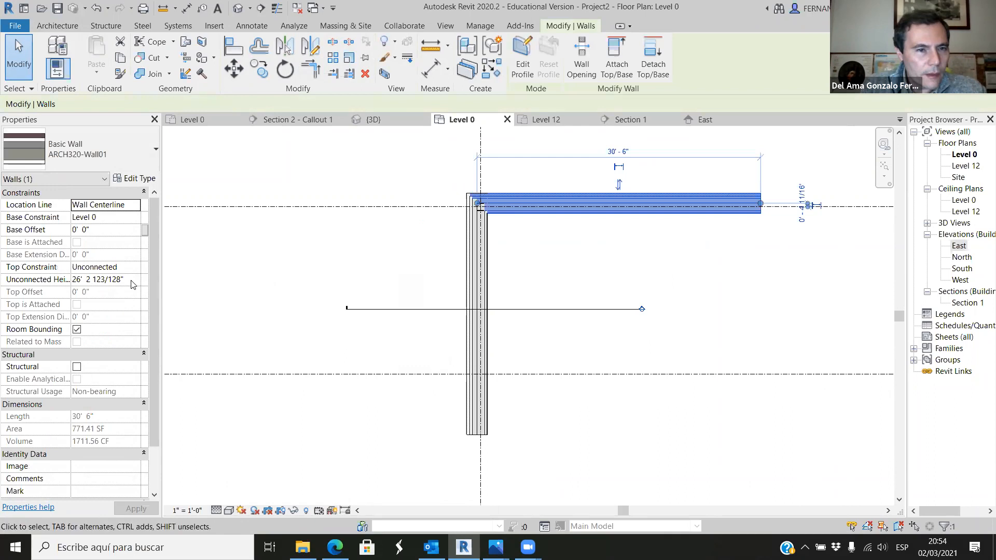
{"action": "left_click", "coordinate": [104, 267]}
{"action": "left_click", "coordinate": [135, 266]}
{"action": "left_click", "coordinate": [127, 297]}
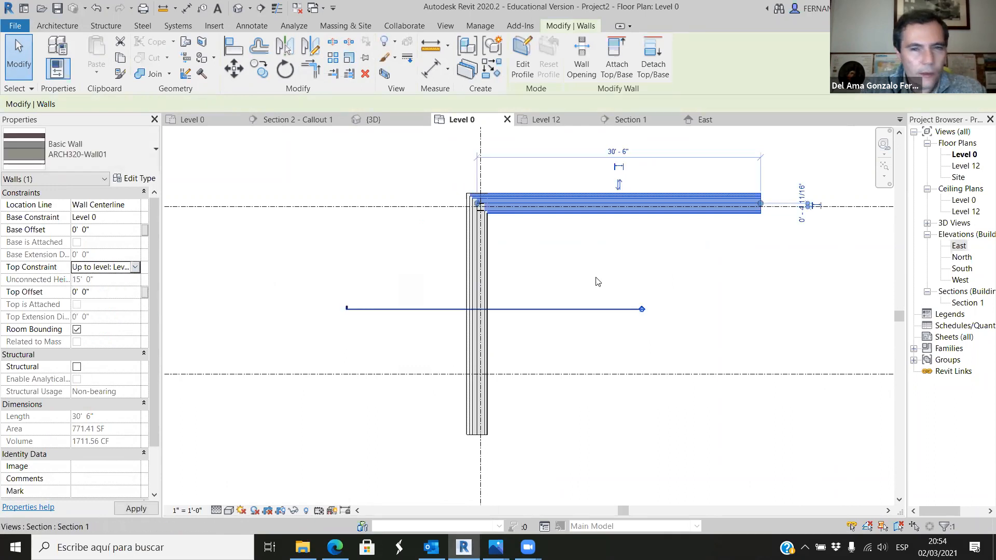
{"action": "left_click", "coordinate": [597, 281]}
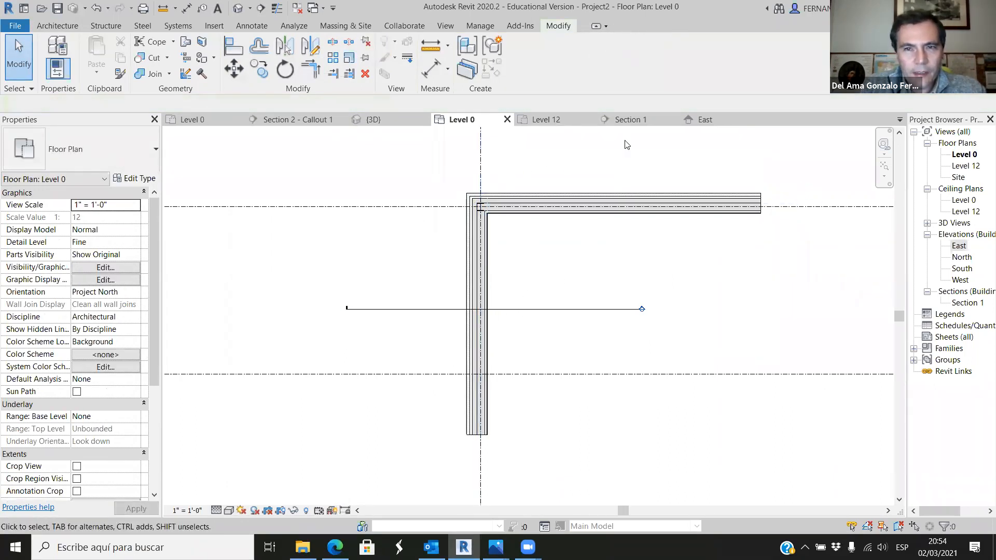
In Section 1, pull in the crop boundary on the column side so only the bay beside the new wall remains.
{"action": "left_click", "coordinate": [643, 123]}
{"action": "scroll", "coordinate": [733, 296], "scroll_direction": "down", "scroll_amount": 2}
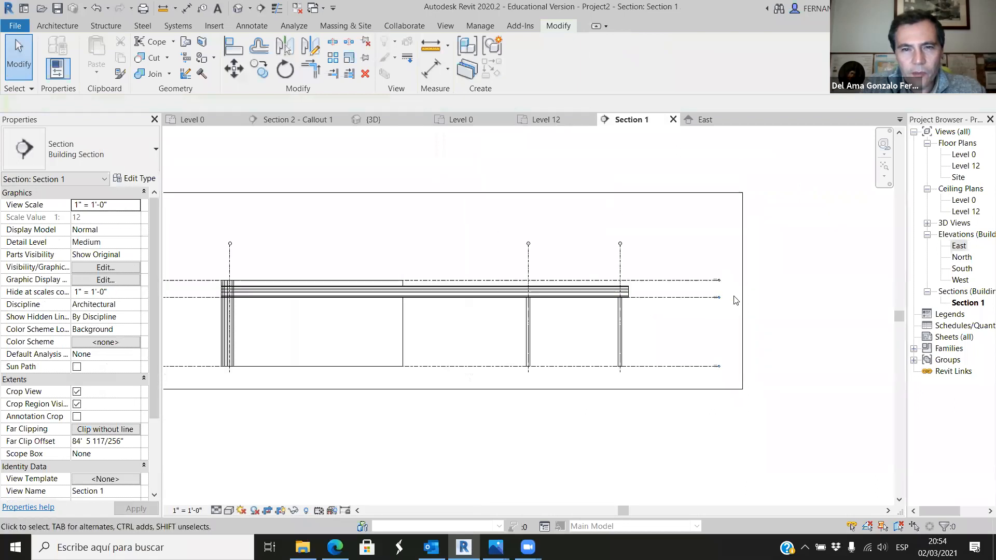
{"action": "scroll", "coordinate": [200, 310], "scroll_direction": "up", "scroll_amount": 5}
{"action": "scroll", "coordinate": [332, 304], "scroll_direction": "down", "scroll_amount": 2}
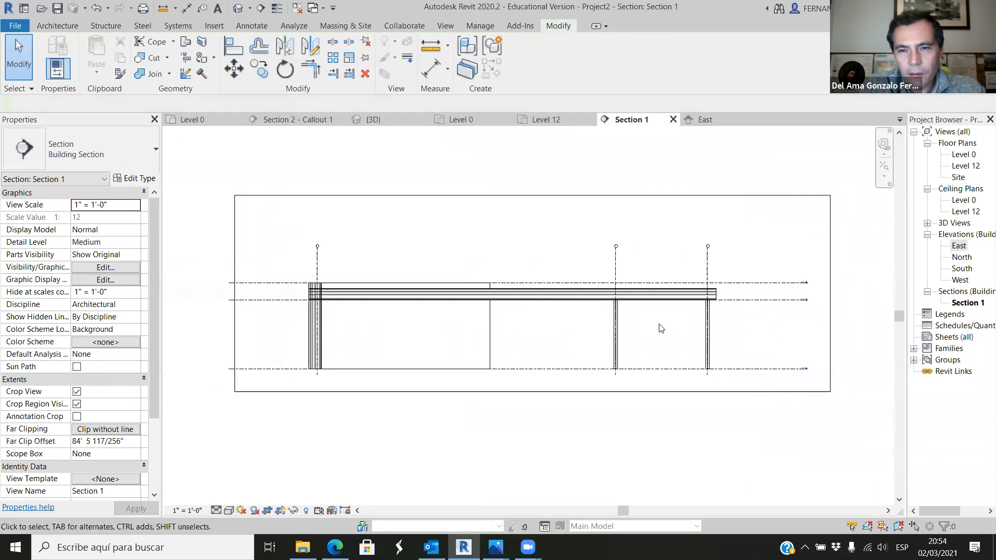
{"action": "left_click", "coordinate": [829, 325]}
{"action": "left_click_drag", "start_coordinate": [830, 295], "coordinate": [395, 301]}
{"action": "left_click", "coordinate": [231, 325]}
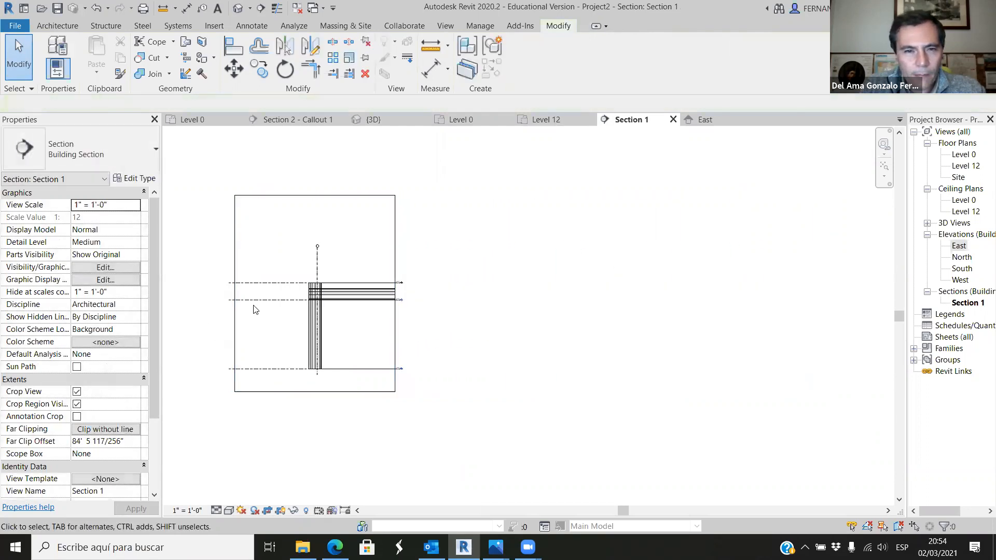
Bring the crop boundary on the exterior side of the Section 1 view closer to the cut wall.
{"action": "scroll", "coordinate": [254, 308], "scroll_direction": "up", "scroll_amount": 6}
{"action": "scroll", "coordinate": [828, 321], "scroll_direction": "down", "scroll_amount": 3}
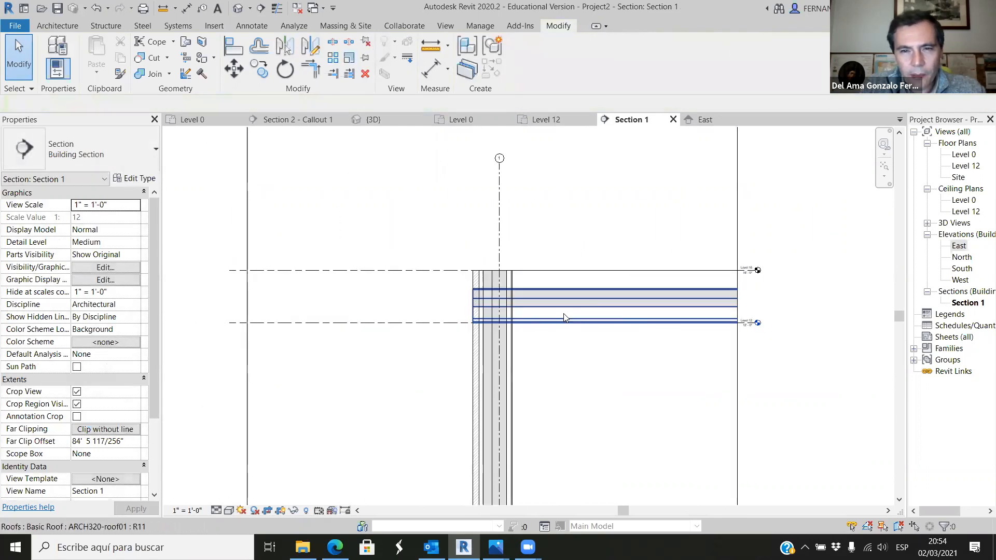
{"action": "scroll", "coordinate": [536, 311], "scroll_direction": "up", "scroll_amount": 5}
{"action": "scroll", "coordinate": [407, 232], "scroll_direction": "down", "scroll_amount": 1}
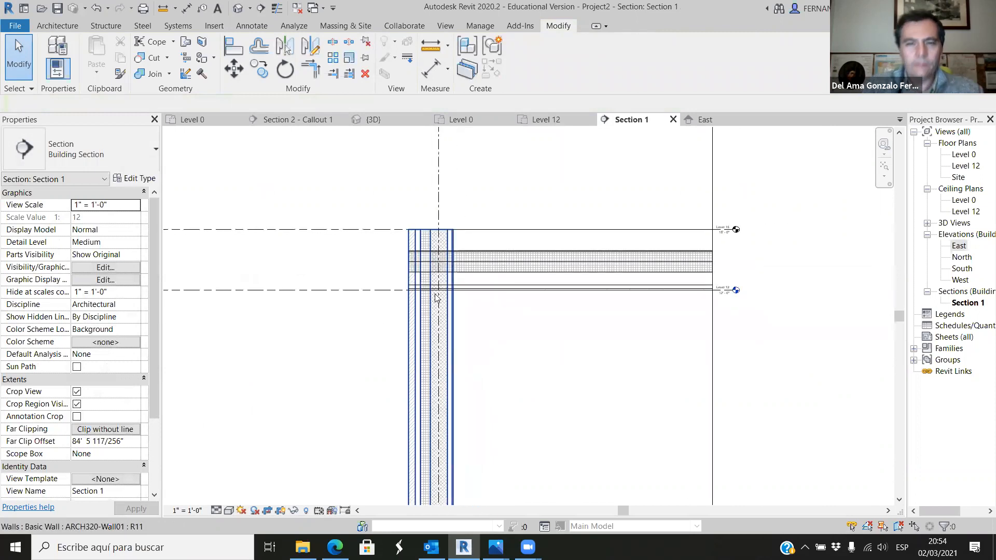
{"action": "scroll", "coordinate": [498, 312], "scroll_direction": "down", "scroll_amount": 3}
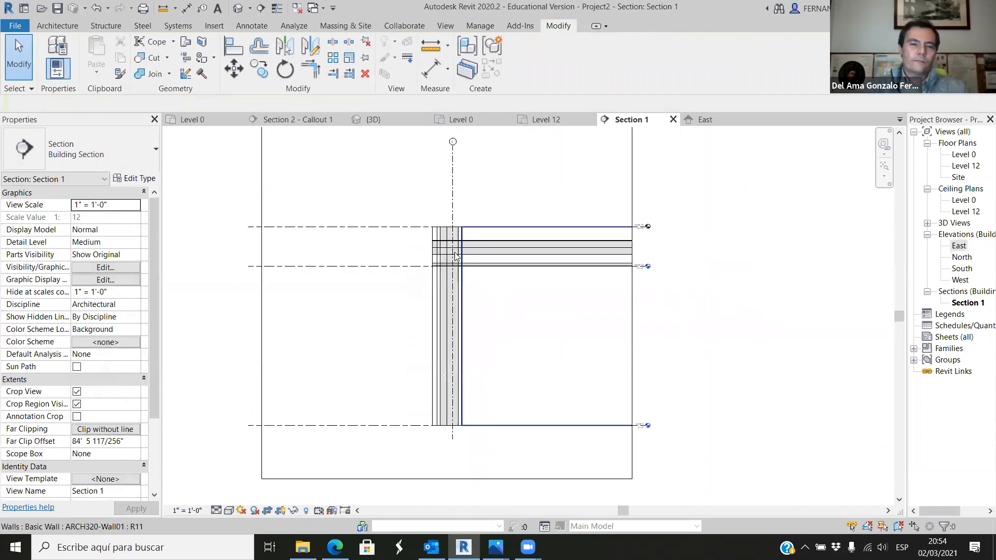
{"action": "left_click", "coordinate": [263, 304]}
{"action": "left_click_drag", "start_coordinate": [262, 252], "coordinate": [382, 252]}
{"action": "left_click", "coordinate": [671, 307]}
Examine the wall and roof junction in the section and compare it with the parapet detail image detail01.jpg.
{"action": "scroll", "coordinate": [446, 251], "scroll_direction": "up", "scroll_amount": 5}
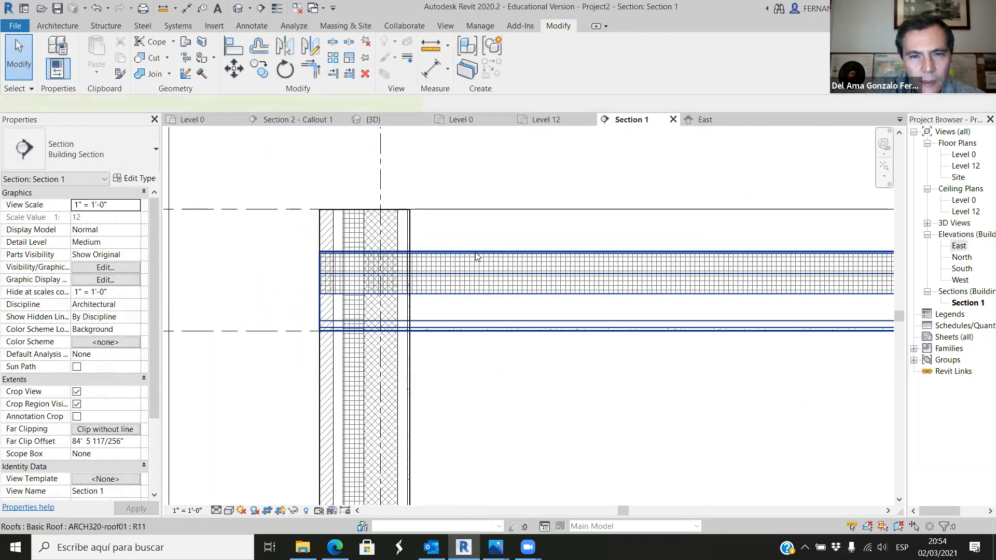
{"action": "left_click", "coordinate": [456, 255]}
{"action": "left_click", "coordinate": [410, 236]}
{"action": "left_click", "coordinate": [501, 437]}
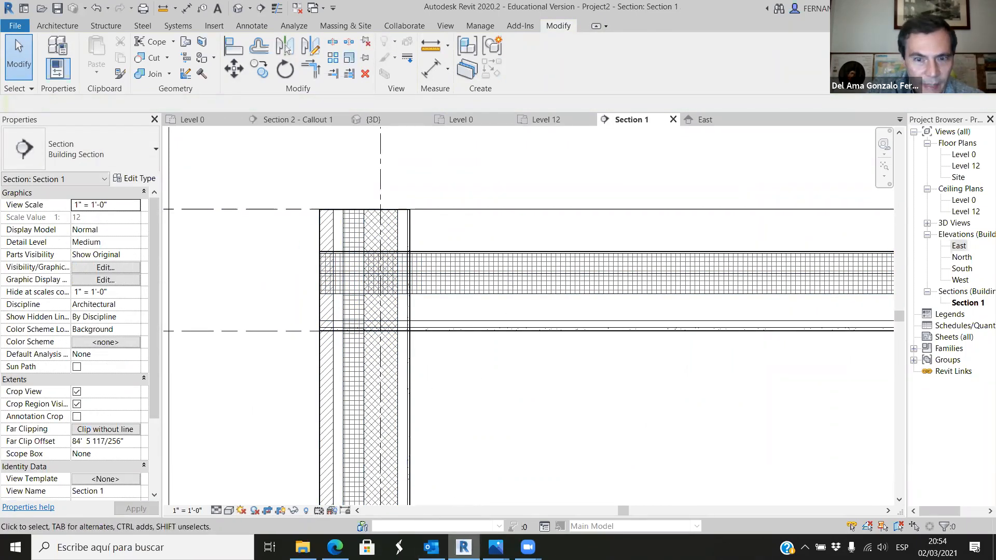
{"action": "key", "text": "alt+Tab"}
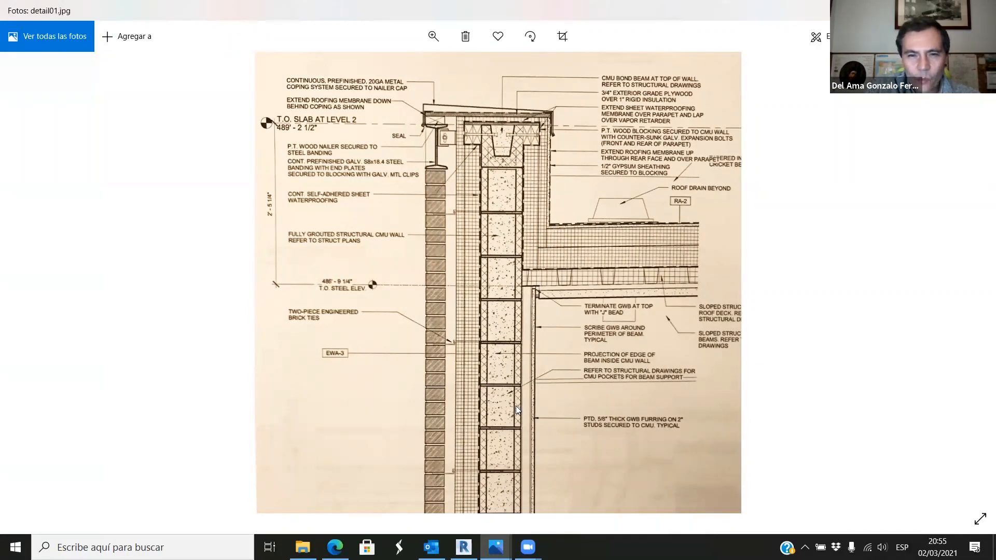
{"action": "left_click", "coordinate": [463, 547]}
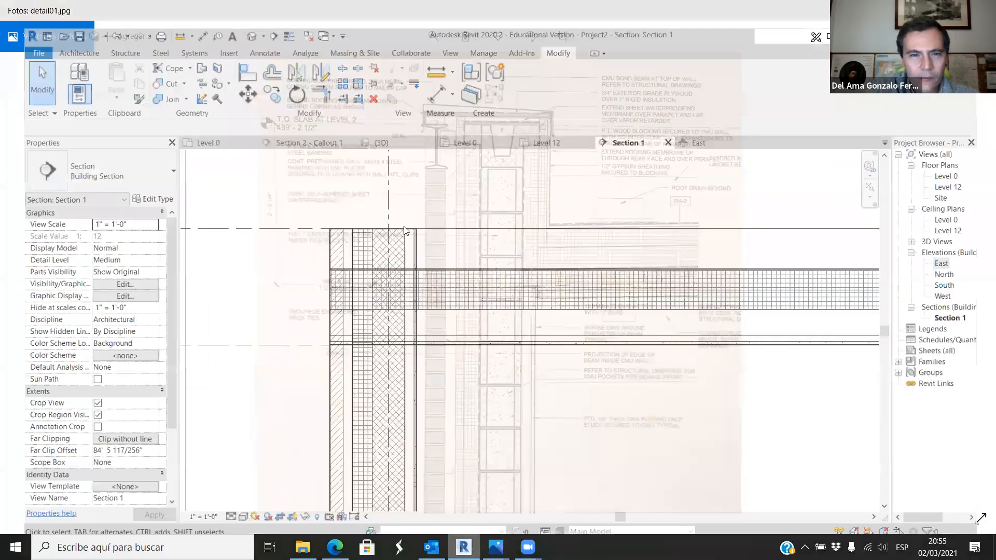
{"action": "left_click", "coordinate": [369, 268]}
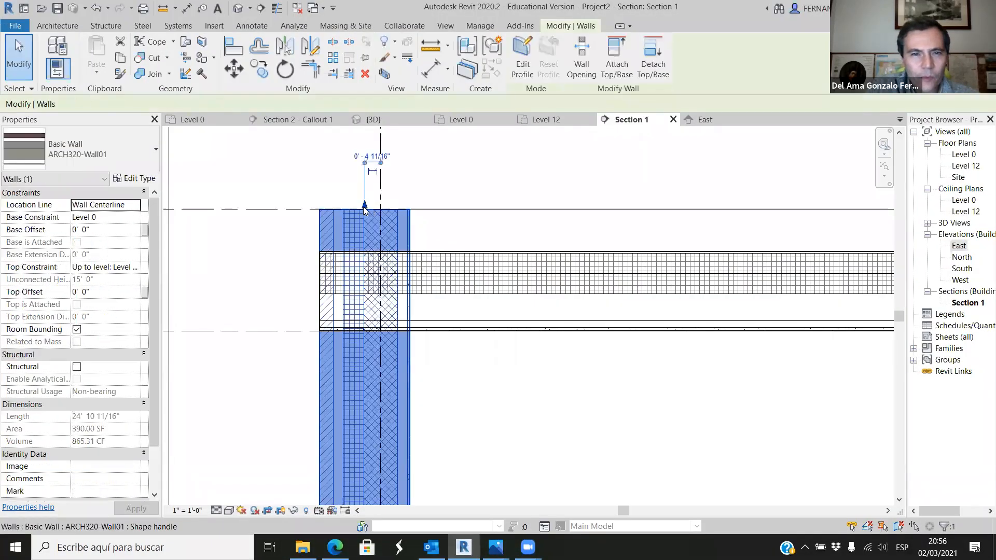
{"action": "left_click_drag", "start_coordinate": [362, 184], "coordinate": [363, 144]}
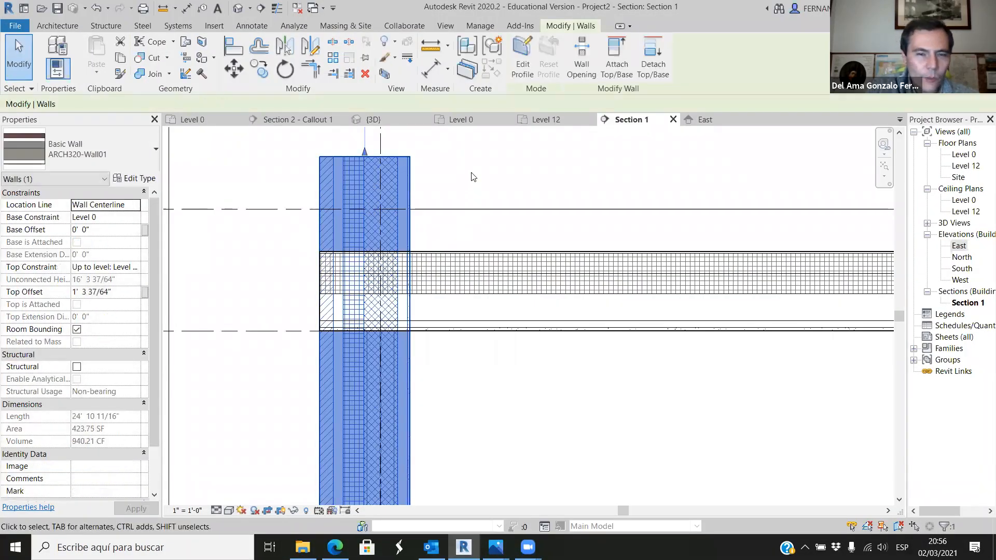
{"action": "key", "text": "ctrl+z"}
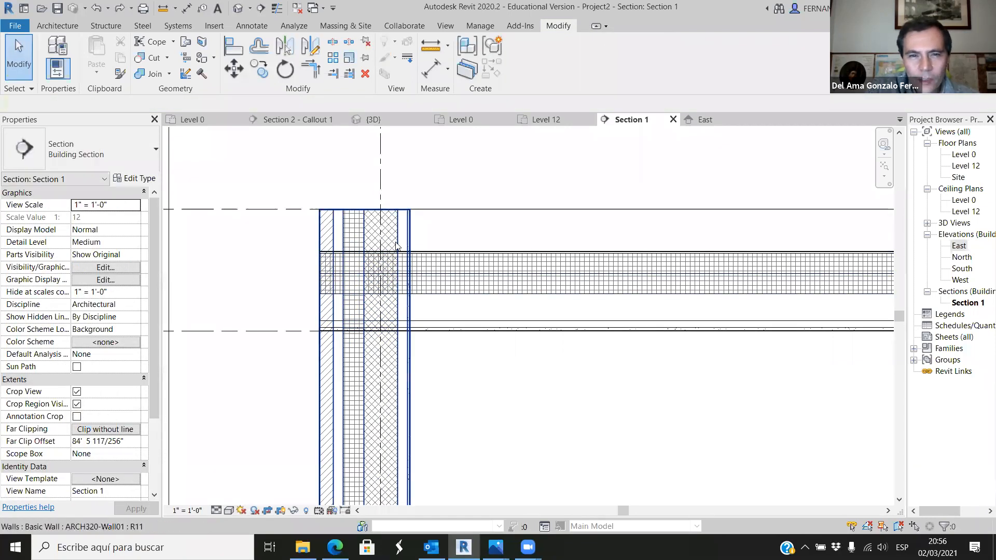
{"action": "left_click", "coordinate": [405, 221]}
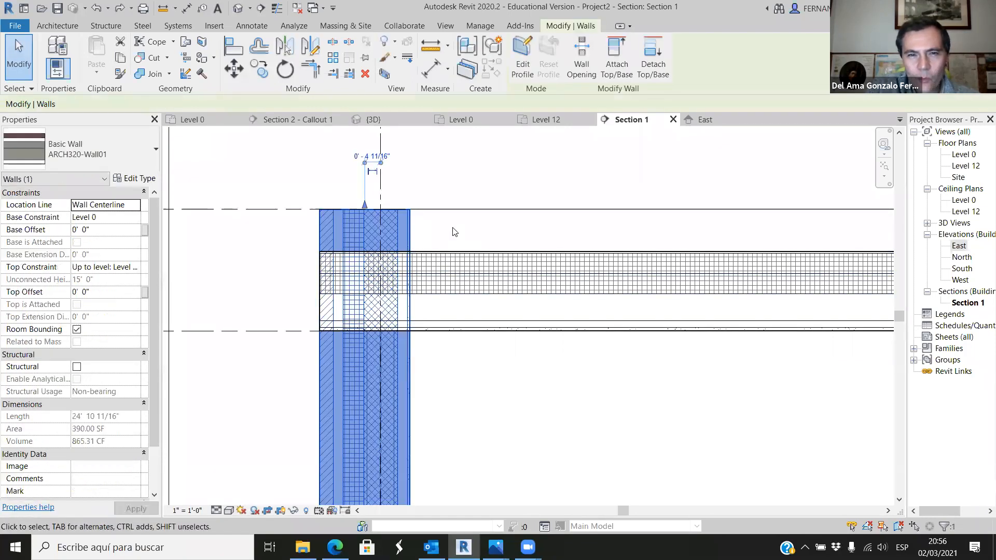
{"action": "left_click", "coordinate": [453, 228]}
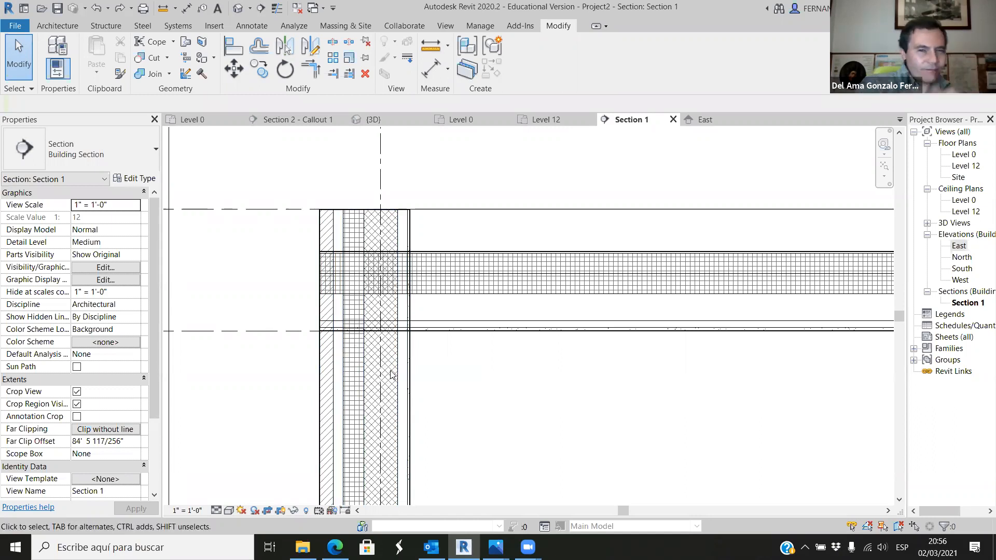
{"action": "left_click", "coordinate": [432, 297]}
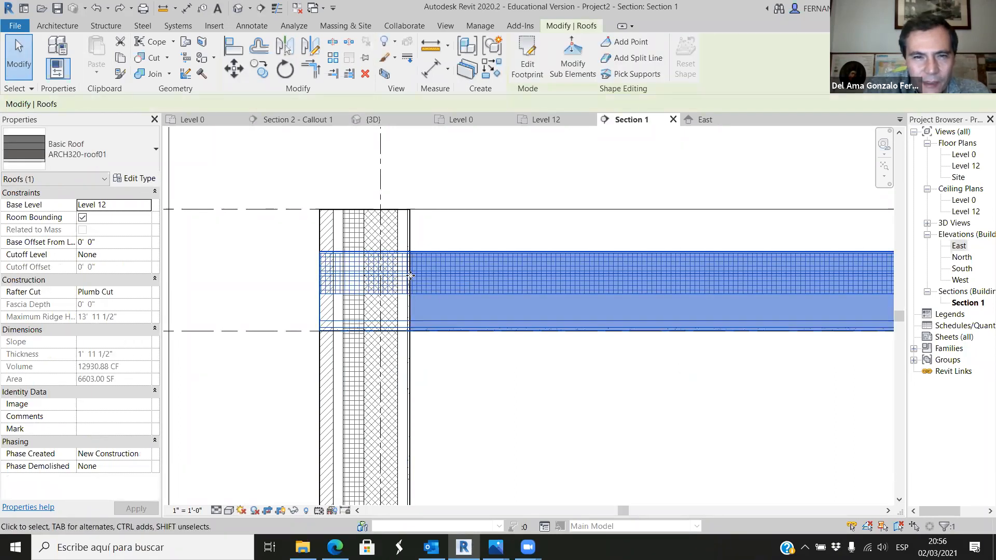
{"action": "scroll", "coordinate": [392, 291], "scroll_direction": "down", "scroll_amount": 4}
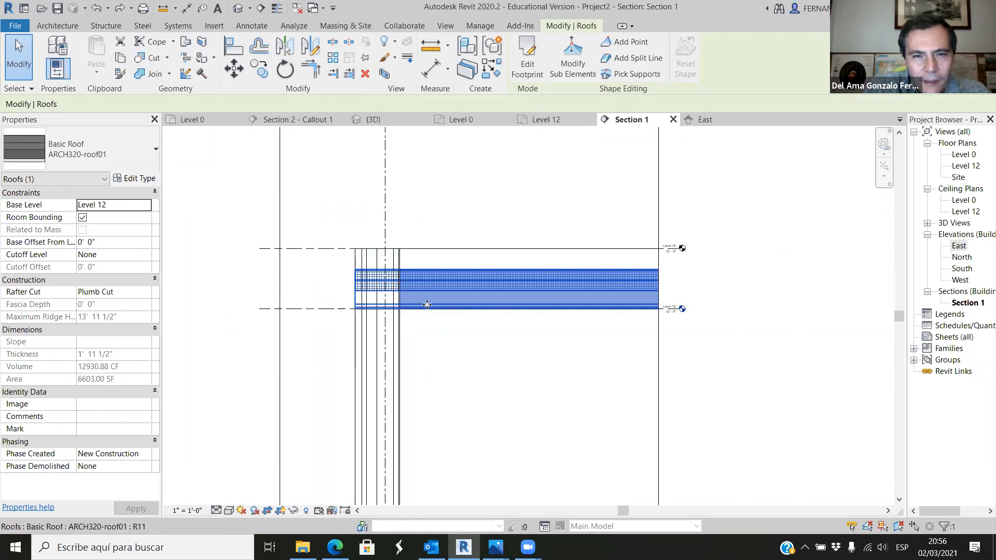
{"action": "left_click", "coordinate": [483, 355]}
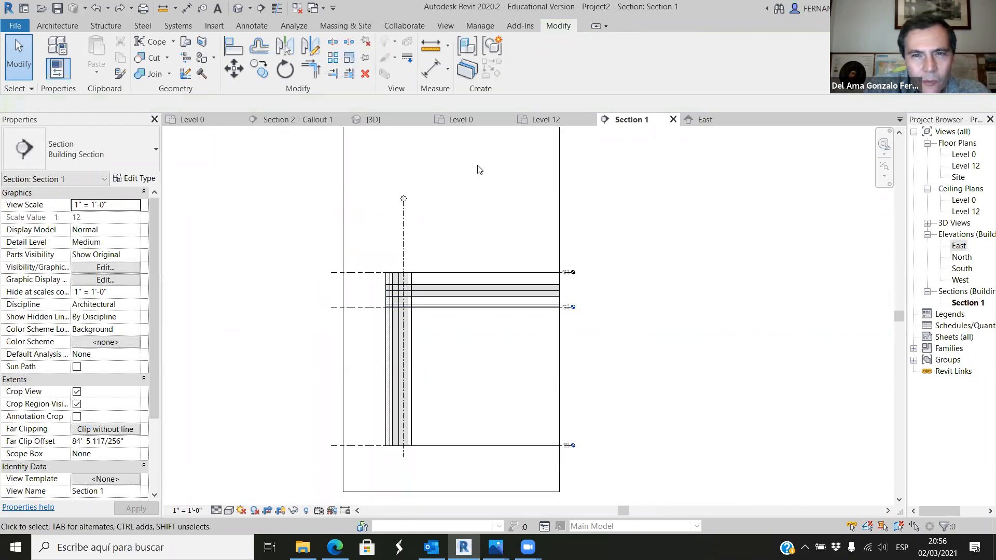
In the Level 12 plan, edit the roof footprint and move its boundary along grid A to the horizontal wall's interior face.
{"action": "left_click", "coordinate": [541, 119]}
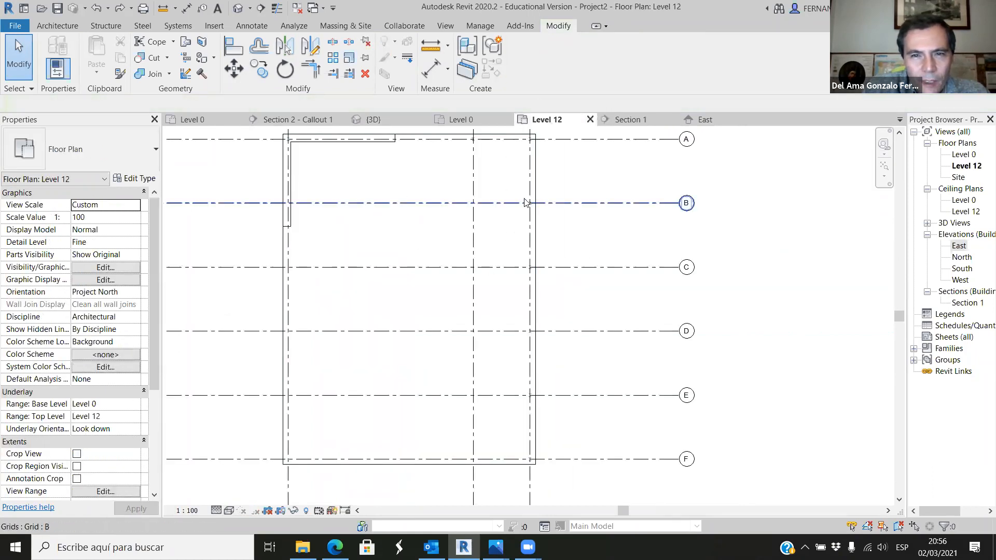
{"action": "left_click", "coordinate": [534, 217]}
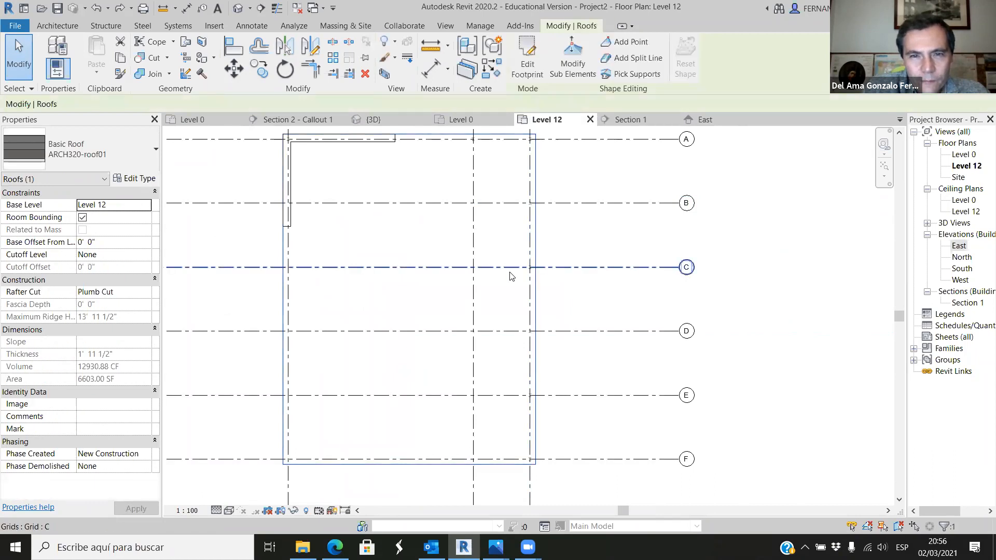
{"action": "scroll", "coordinate": [512, 275], "scroll_direction": "down", "scroll_amount": 3}
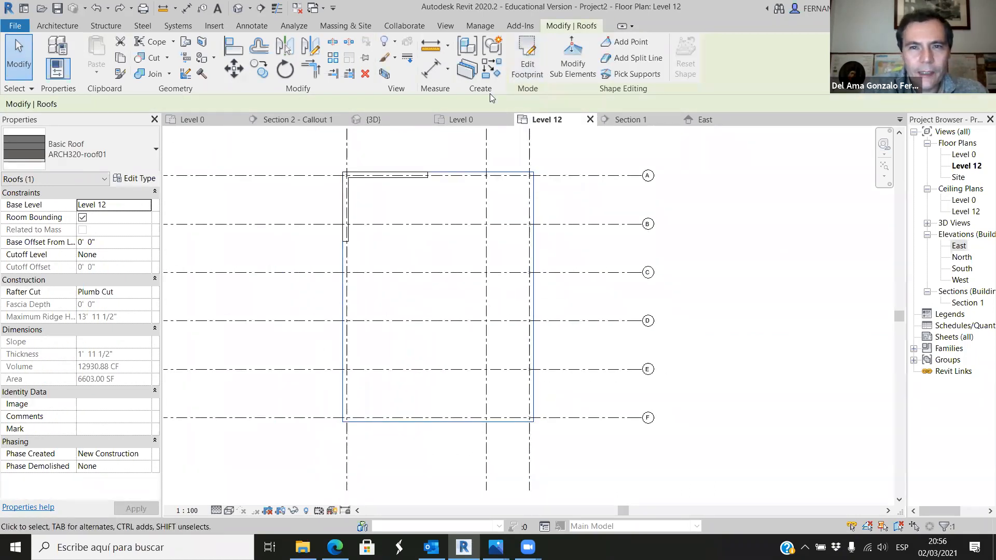
{"action": "left_click", "coordinate": [526, 63]}
{"action": "scroll", "coordinate": [431, 172], "scroll_direction": "up", "scroll_amount": 5}
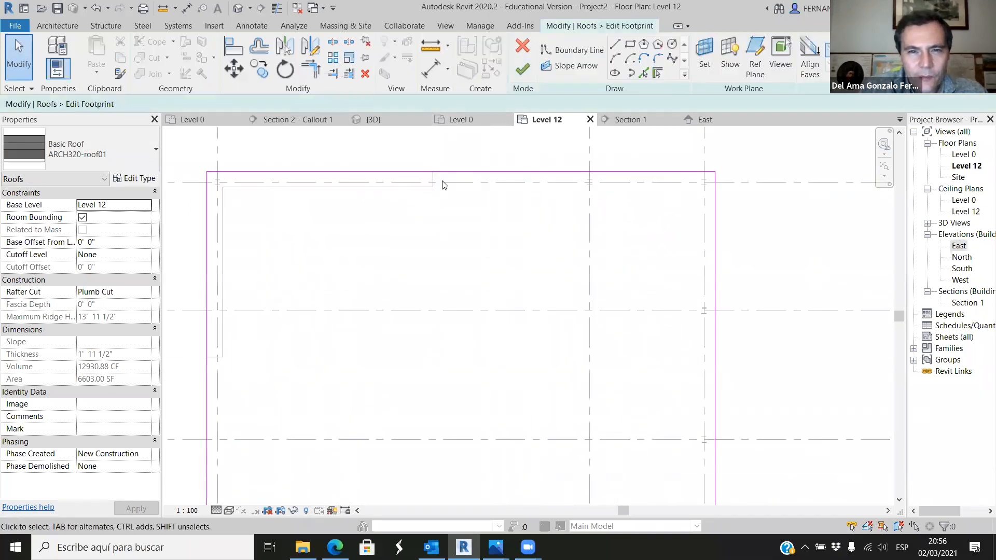
{"action": "left_click", "coordinate": [459, 173]}
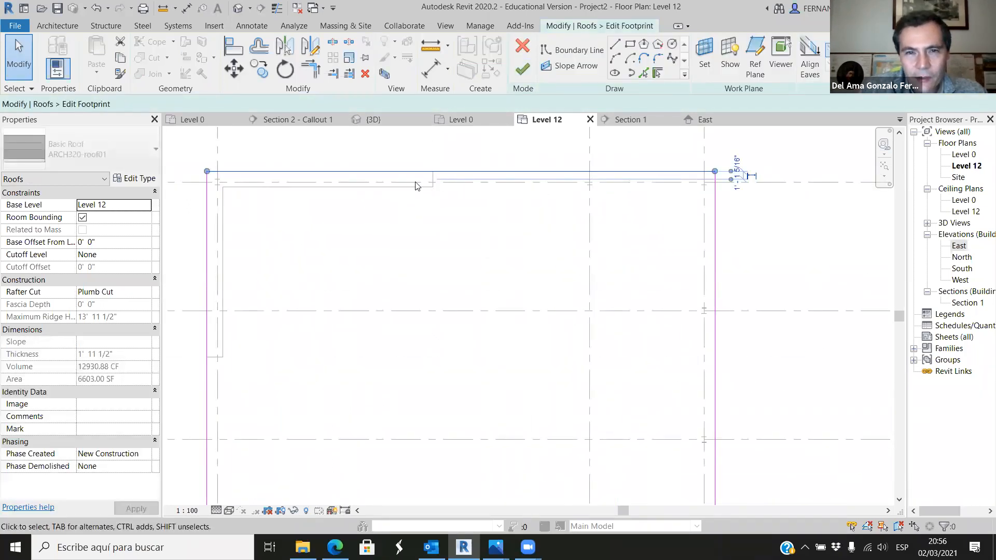
{"action": "scroll", "coordinate": [394, 171], "scroll_direction": "up", "scroll_amount": 2}
{"action": "left_click_drag", "start_coordinate": [450, 182], "coordinate": [452, 219]}
{"action": "scroll", "coordinate": [542, 189], "scroll_direction": "down", "scroll_amount": 5}
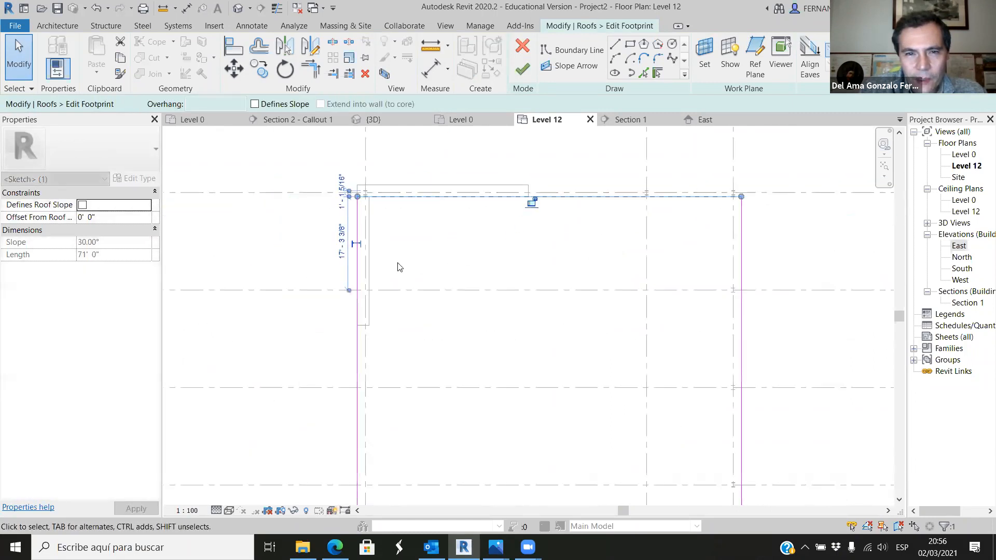
Move the roof footprint's boundary beside the vertical wall to that wall's interior face and finish the footprint.
{"action": "scroll", "coordinate": [384, 247], "scroll_direction": "up", "scroll_amount": 2}
{"action": "left_click_drag", "start_coordinate": [346, 237], "coordinate": [388, 239]}
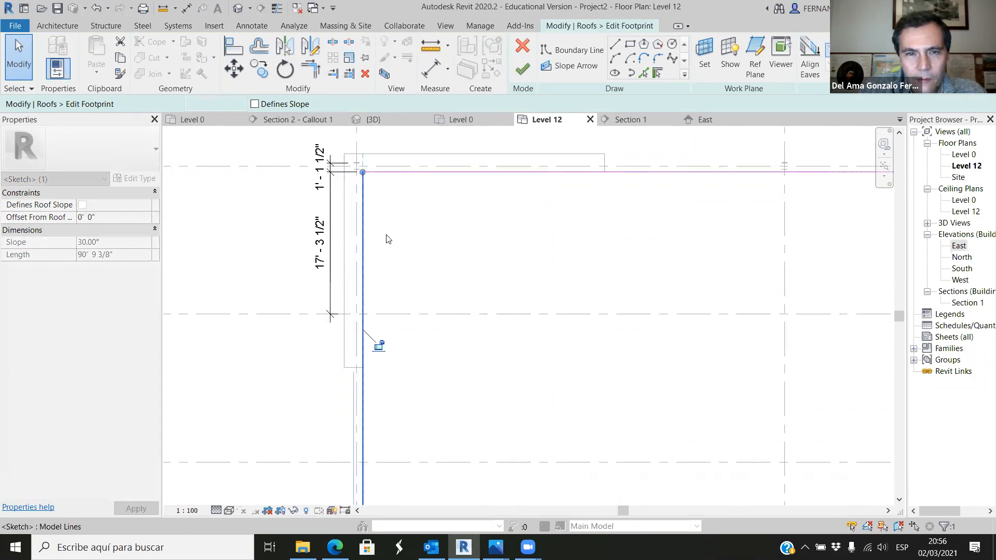
{"action": "left_click", "coordinate": [385, 238]}
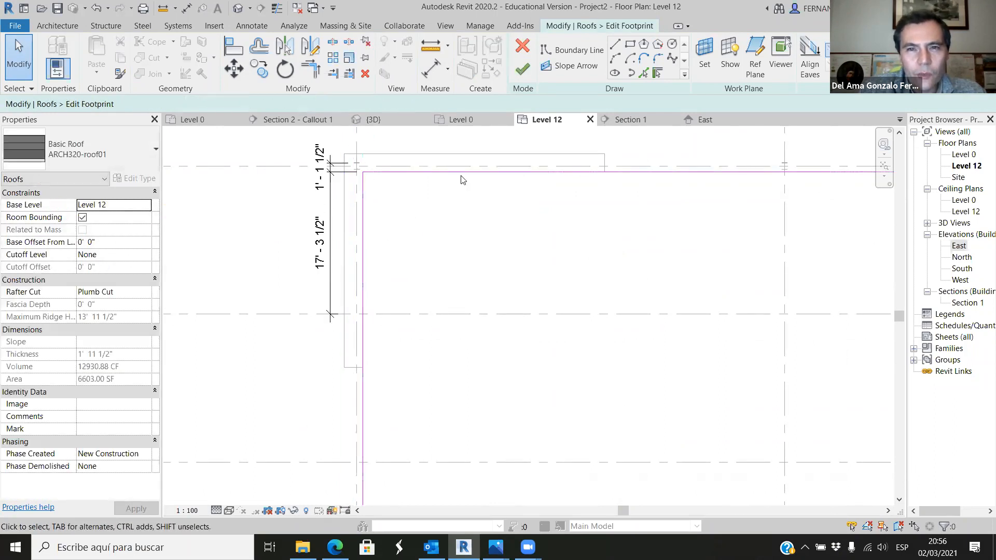
{"action": "left_click", "coordinate": [523, 69]}
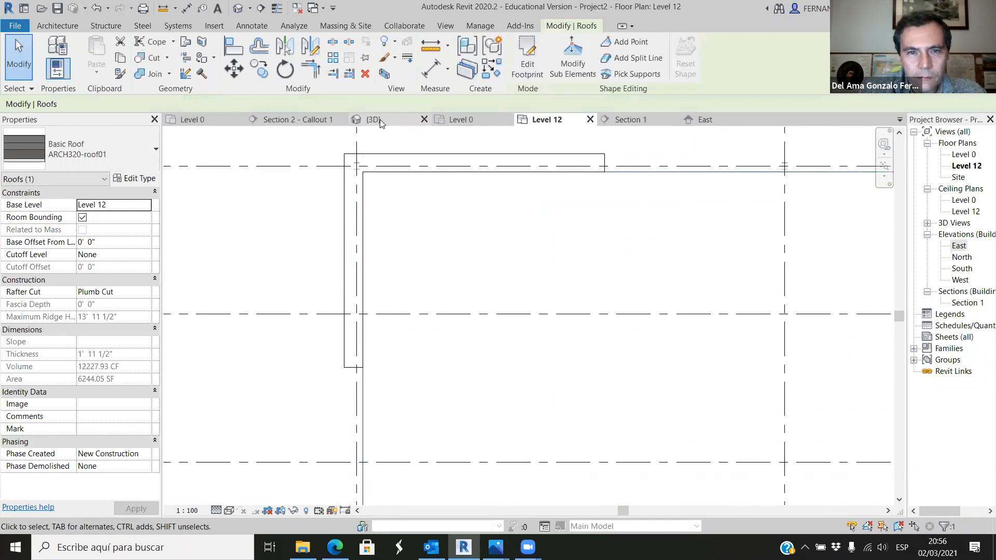
Examine the wall and roof junction in Section 1 and compare it with the parapet detail image detail01.jpg.
{"action": "left_click", "coordinate": [630, 119]}
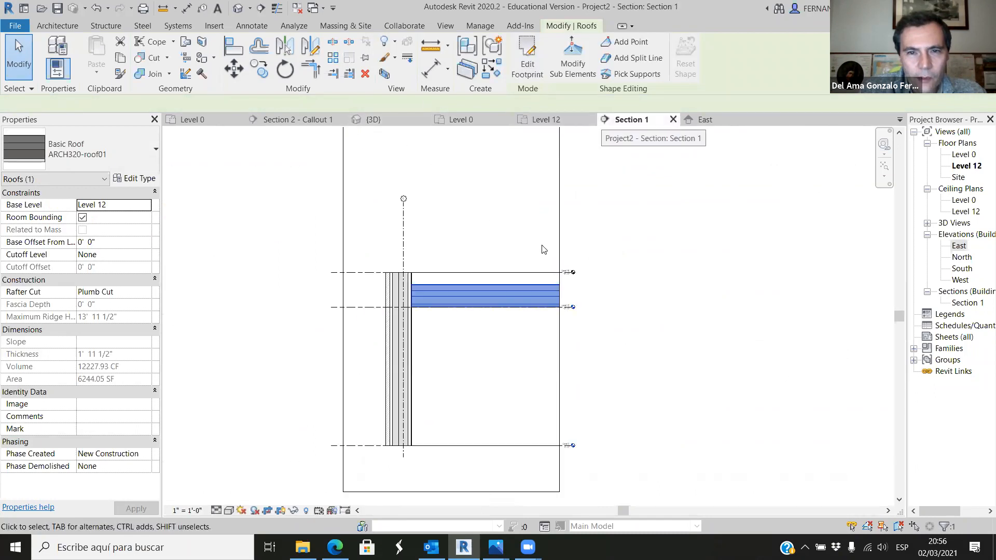
{"action": "left_click", "coordinate": [436, 336]}
{"action": "scroll", "coordinate": [513, 310], "scroll_direction": "up", "scroll_amount": 5}
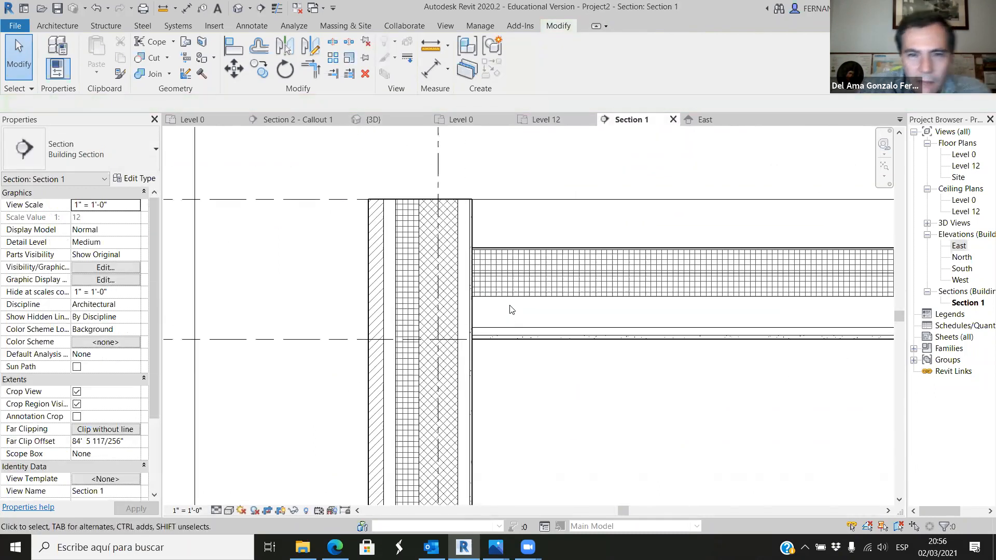
{"action": "scroll", "coordinate": [482, 299], "scroll_direction": "down", "scroll_amount": 2}
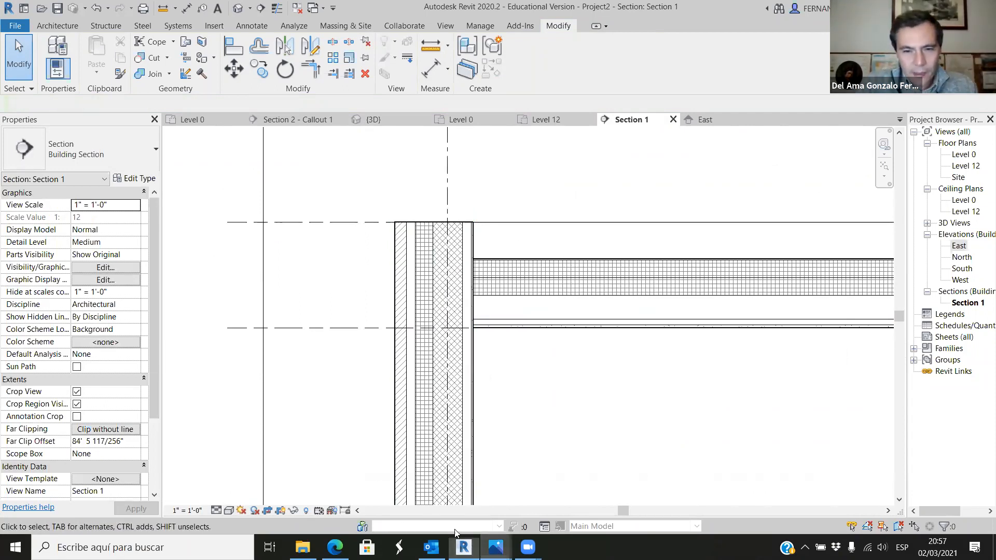
{"action": "mouse_move", "coordinate": [496, 547]}
{"action": "left_click", "coordinate": [302, 494]}
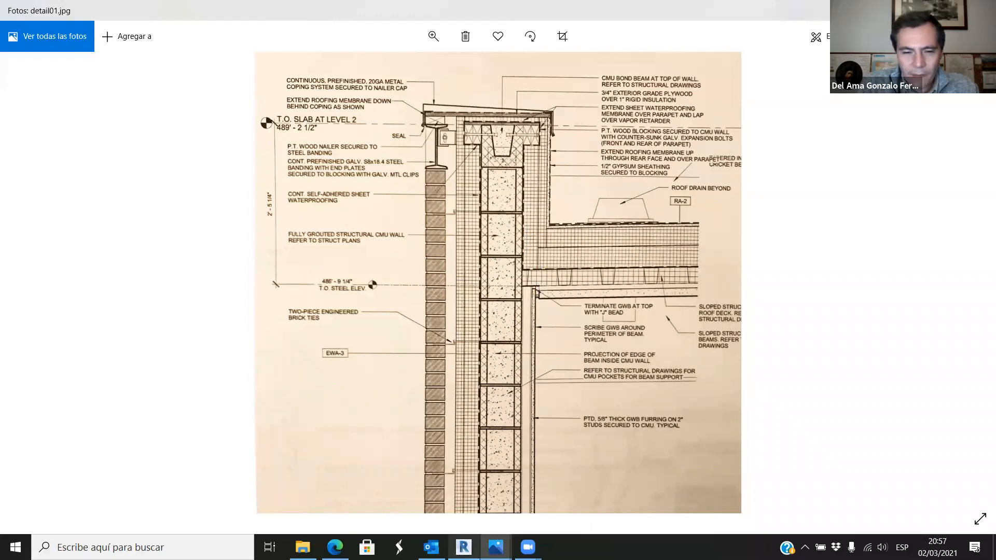
{"action": "left_click", "coordinate": [463, 547]}
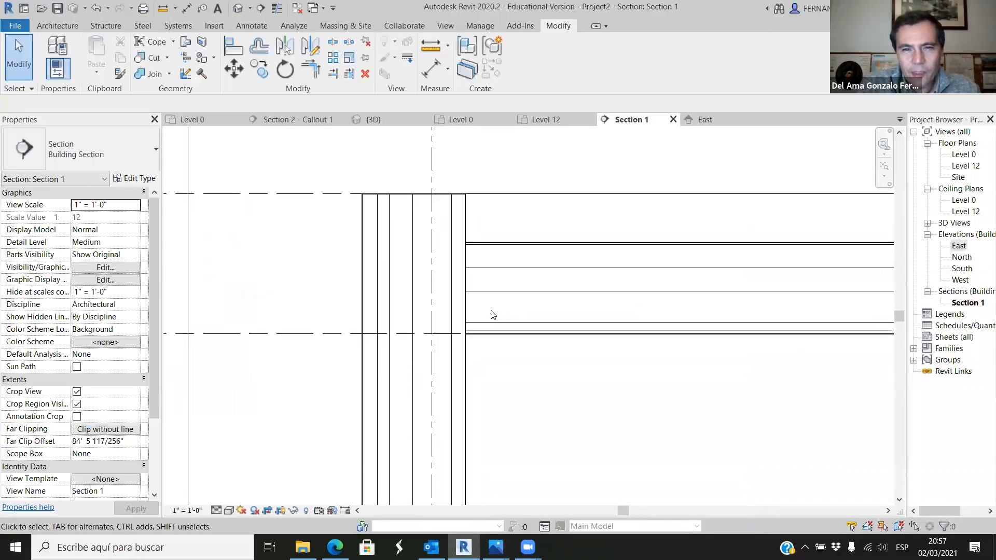
{"action": "scroll", "coordinate": [466, 264], "scroll_direction": "down", "scroll_amount": 2}
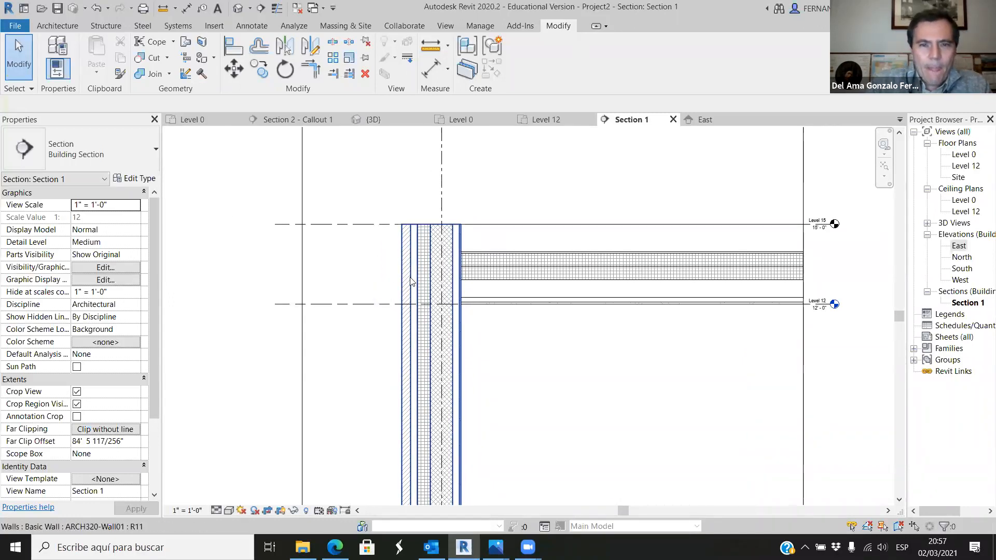
{"action": "scroll", "coordinate": [484, 276], "scroll_direction": "up", "scroll_amount": 1}
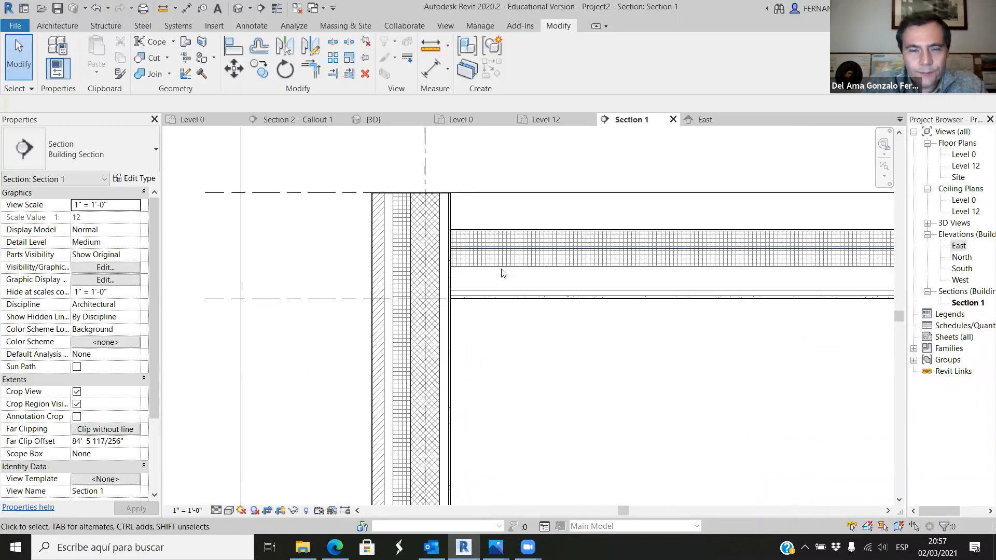
{"action": "scroll", "coordinate": [403, 307], "scroll_direction": "up", "scroll_amount": 2}
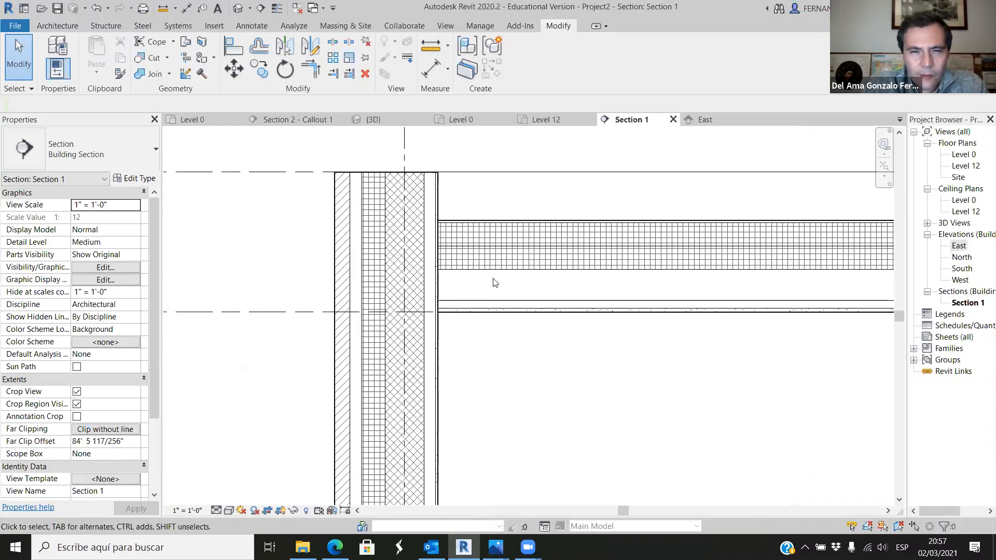
Create parts from the layers of the ARCH320-Wall01 wall cut in Section 1.
{"action": "left_click", "coordinate": [438, 198]}
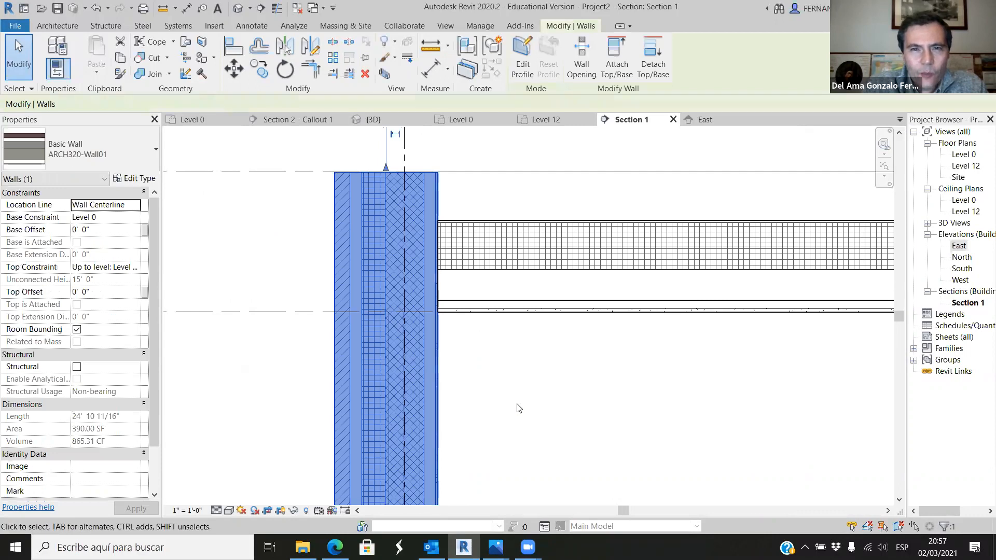
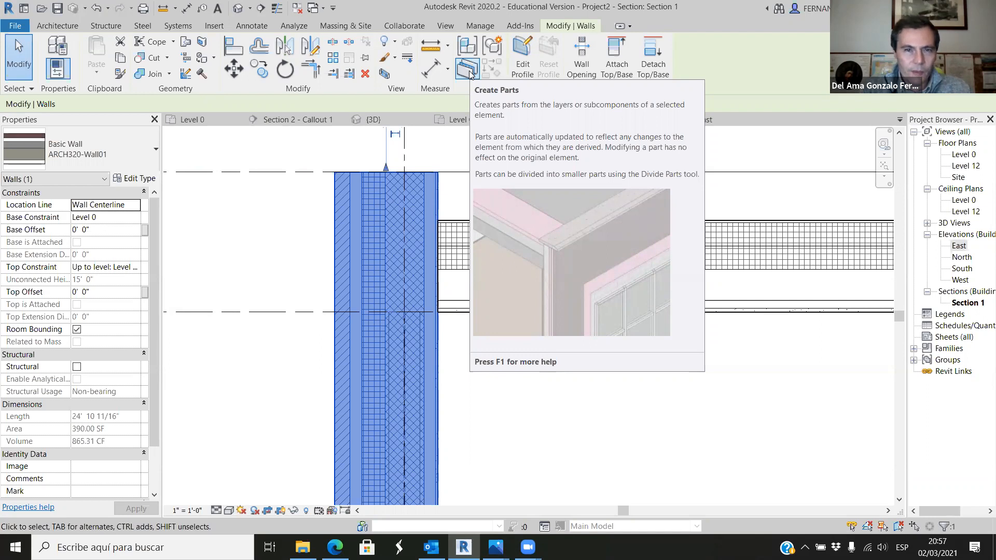
{"action": "left_click", "coordinate": [471, 73]}
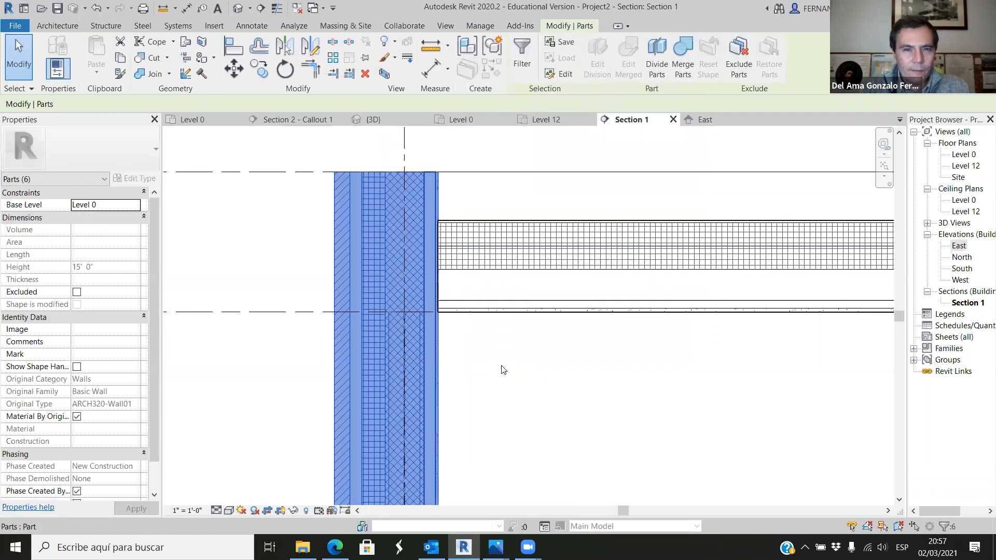
{"action": "key", "text": "Escape"}
Inspect the wall's individual parts one by one, from the exterior brick through insulation and masonry to the interior gypsum board.
{"action": "left_click", "coordinate": [337, 222]}
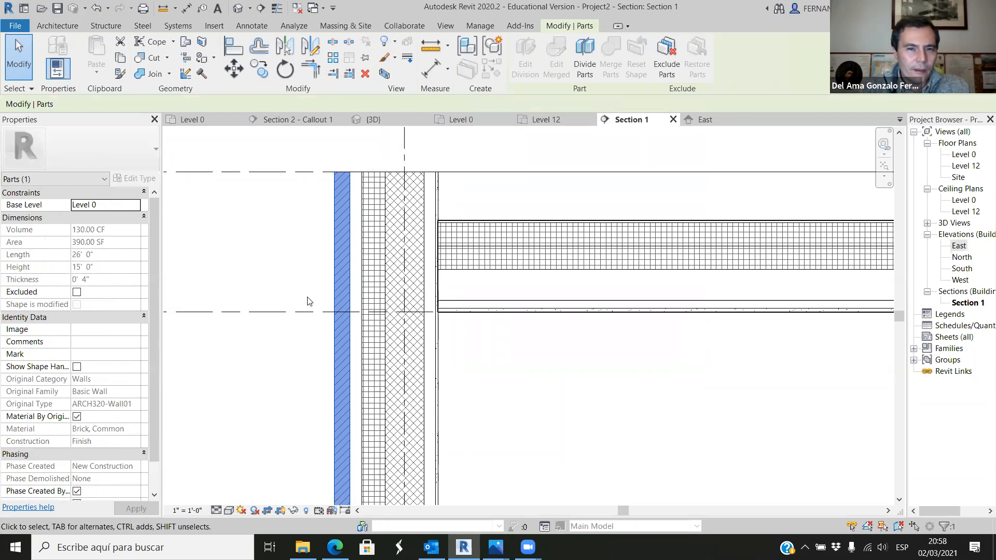
{"action": "left_click", "coordinate": [357, 248]}
{"action": "scroll", "coordinate": [357, 173], "scroll_direction": "up", "scroll_amount": 3}
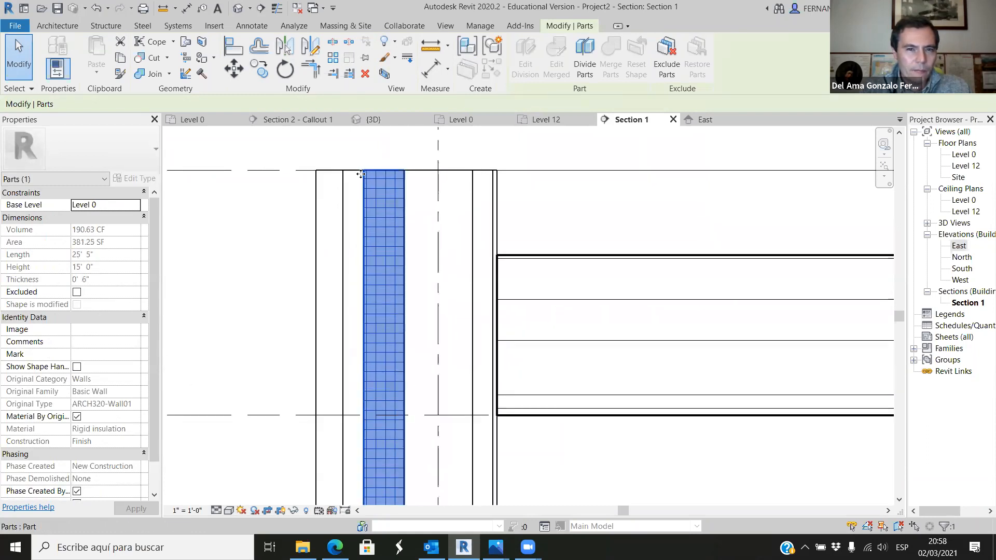
{"action": "left_click", "coordinate": [383, 213]}
{"action": "left_click", "coordinate": [440, 288]}
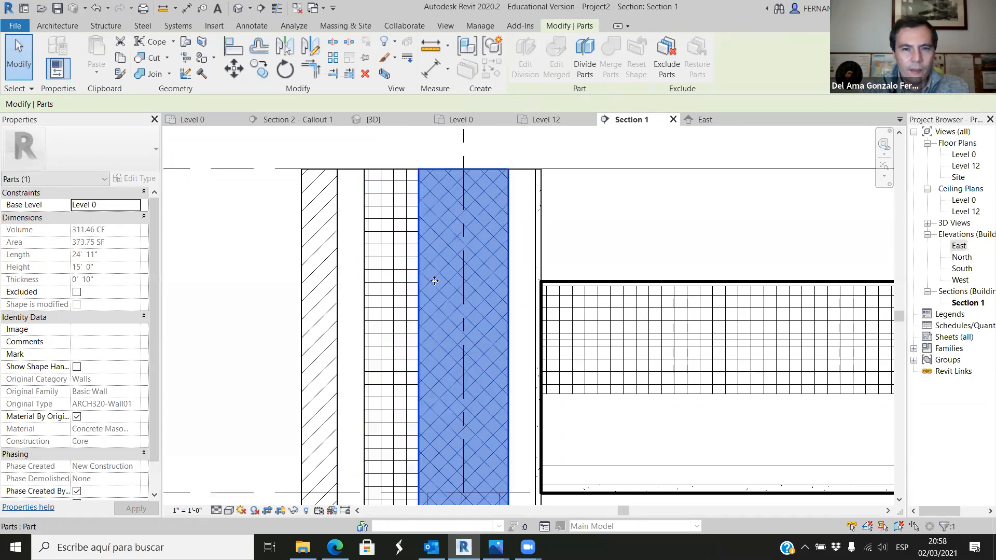
{"action": "scroll", "coordinate": [481, 388], "scroll_direction": "down", "scroll_amount": 5}
{"action": "scroll", "coordinate": [449, 288], "scroll_direction": "up", "scroll_amount": 2}
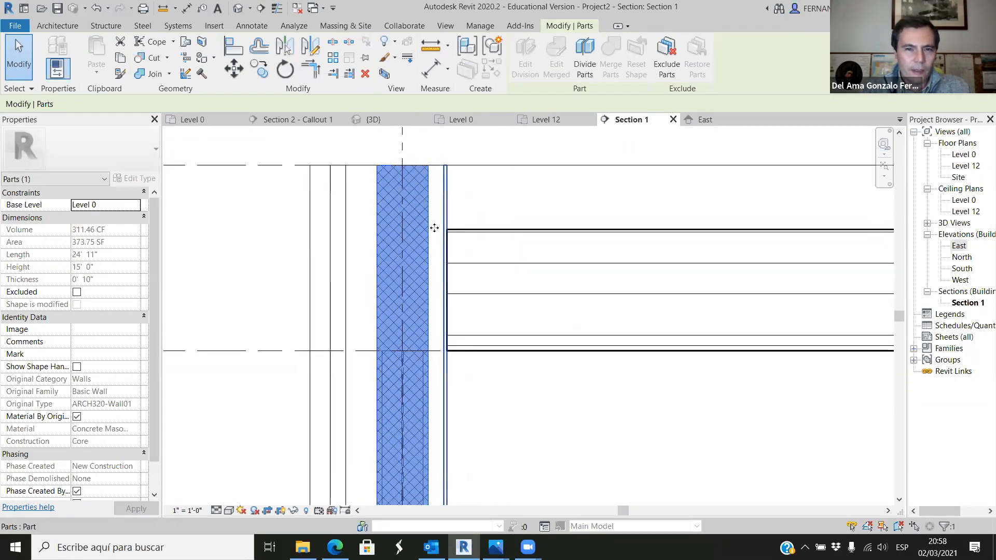
{"action": "left_click", "coordinate": [437, 208]}
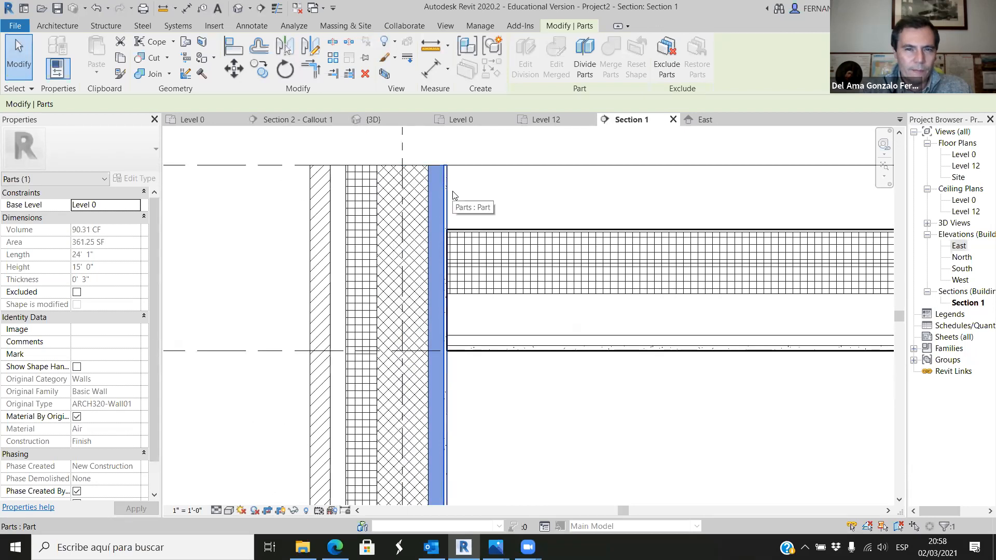
{"action": "left_click", "coordinate": [447, 192]}
{"action": "scroll", "coordinate": [523, 373], "scroll_direction": "down", "scroll_amount": 2}
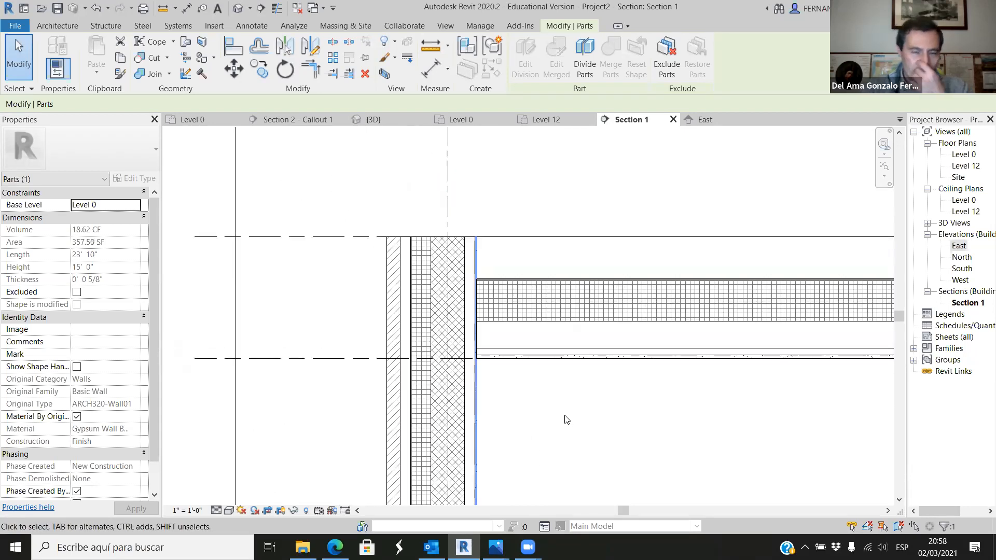
{"action": "left_click", "coordinate": [549, 445]}
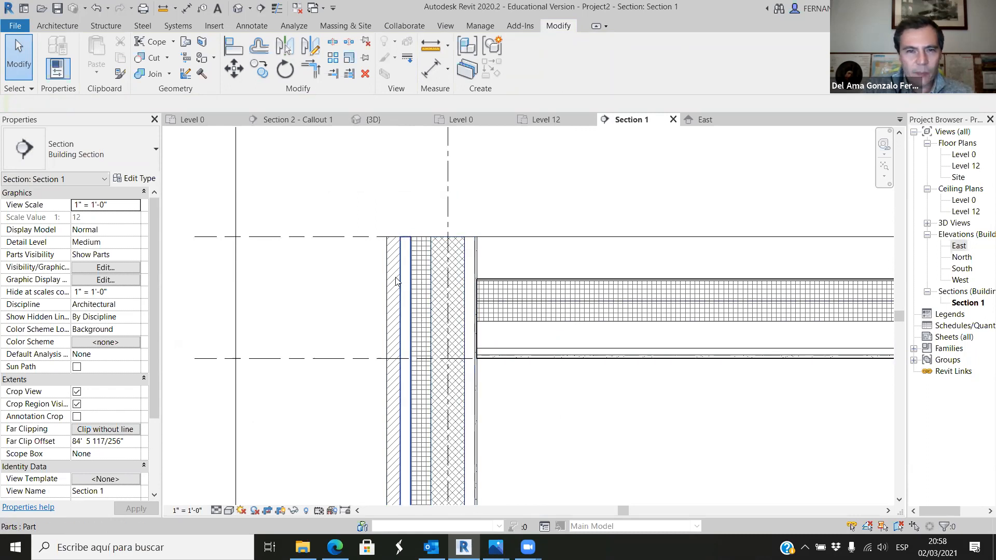
Turn on Show Shape Handles for the wall's exterior brick part.
{"action": "left_click", "coordinate": [405, 349]}
{"action": "left_click", "coordinate": [392, 337]}
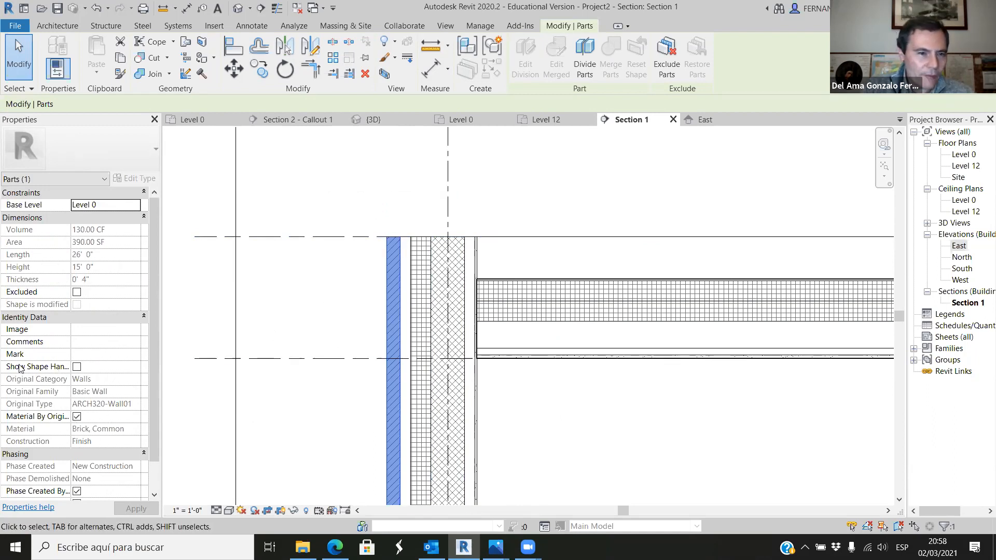
{"action": "left_click_drag", "start_coordinate": [71, 345], "coordinate": [87, 344]}
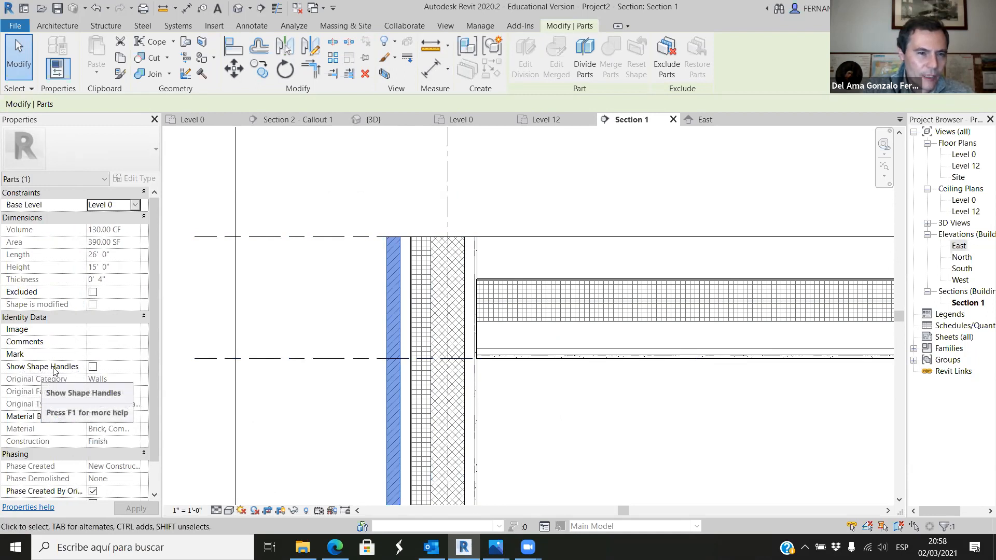
{"action": "left_click", "coordinate": [93, 367]}
Try stretching the brick part's top edge with its shape handle and return the edge to the Level 15 line.
{"action": "left_click_drag", "start_coordinate": [393, 232], "coordinate": [393, 181]}
{"action": "left_click_drag", "start_coordinate": [396, 295], "coordinate": [394, 233]}
{"action": "left_click", "coordinate": [574, 423]}
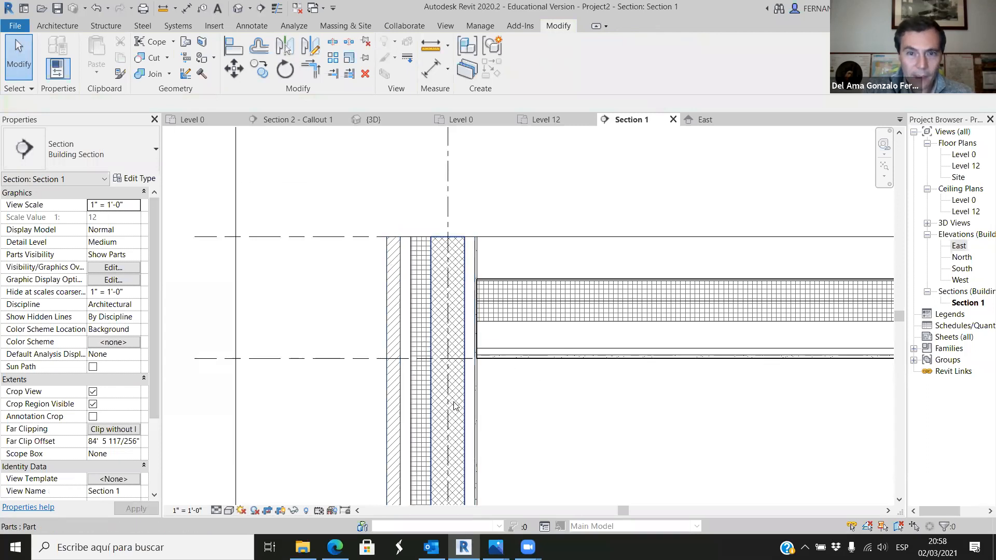
Consult detail01.jpg in Photos, and in Section 1 turn on shape handles for the wall's interior gypsum board part and lower its top to Level 12.
{"action": "scroll", "coordinate": [524, 350], "scroll_direction": "up", "scroll_amount": 3}
{"action": "scroll", "coordinate": [434, 273], "scroll_direction": "down", "scroll_amount": 3}
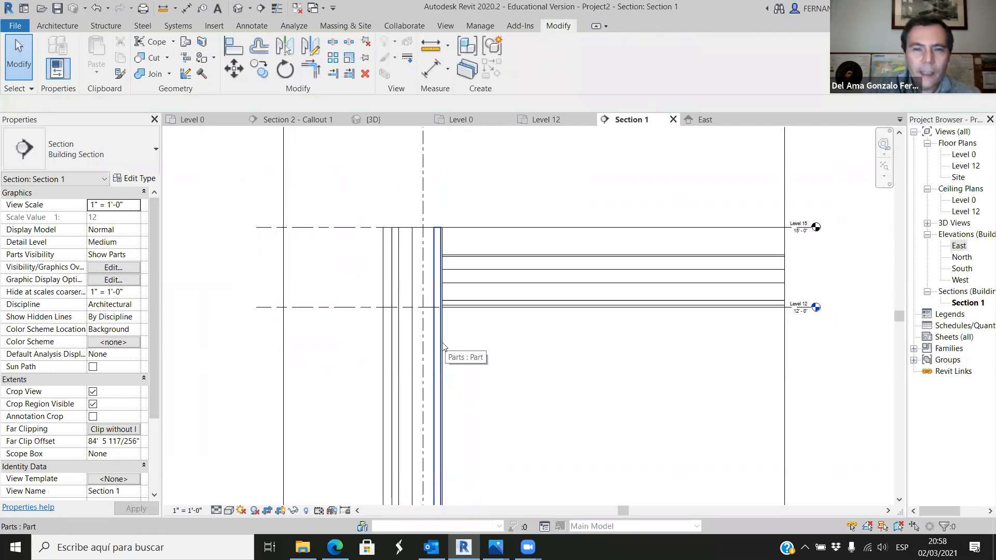
{"action": "mouse_move", "coordinate": [496, 547]}
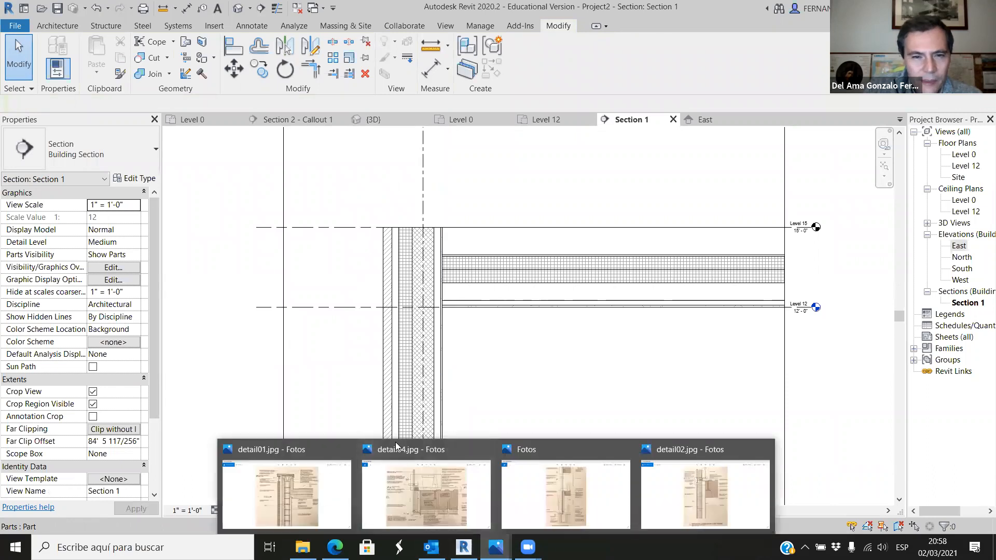
{"action": "left_click", "coordinate": [316, 498]}
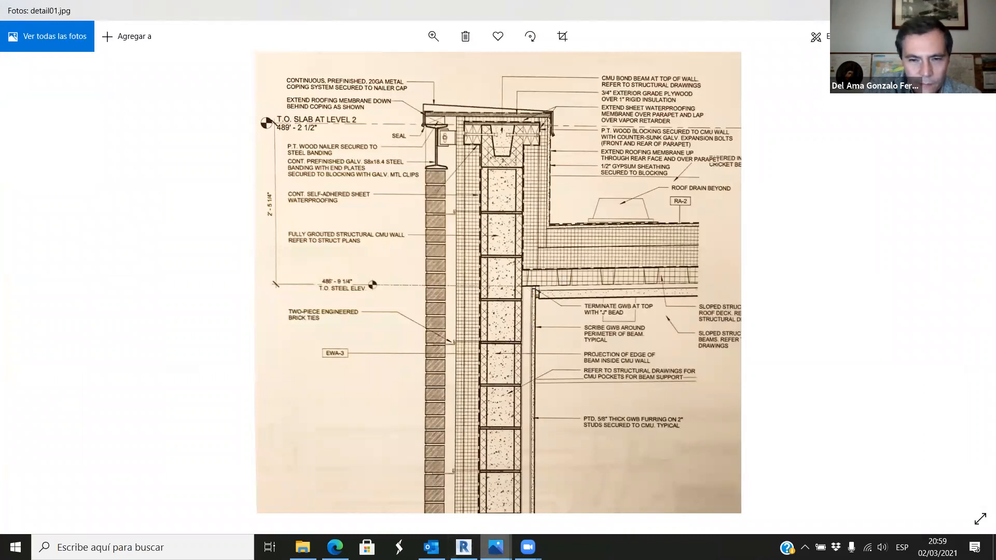
{"action": "left_click", "coordinate": [464, 548]}
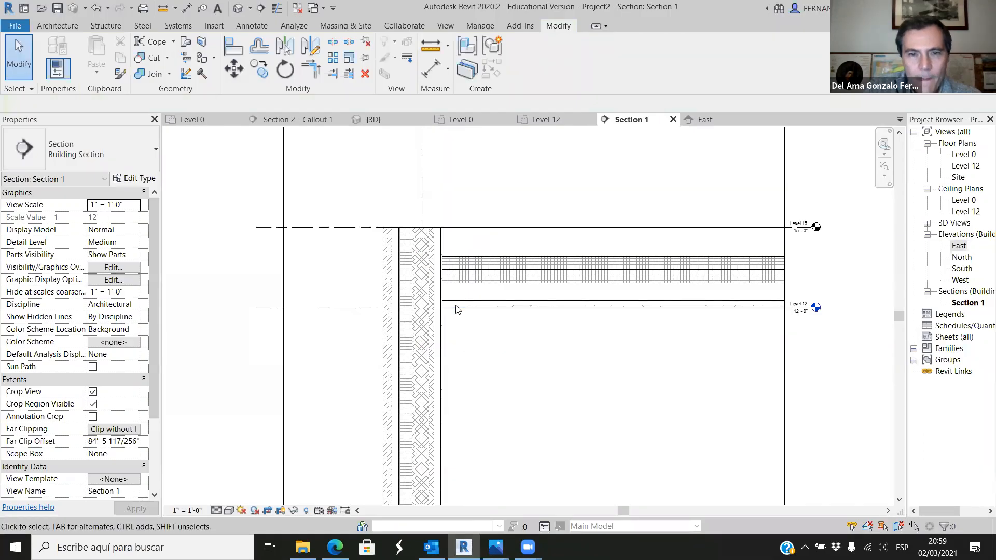
{"action": "left_click", "coordinate": [443, 341]}
{"action": "scroll", "coordinate": [446, 241], "scroll_direction": "up", "scroll_amount": 1}
{"action": "left_click", "coordinate": [93, 367]}
{"action": "left_click_drag", "start_coordinate": [435, 185], "coordinate": [428, 340]}
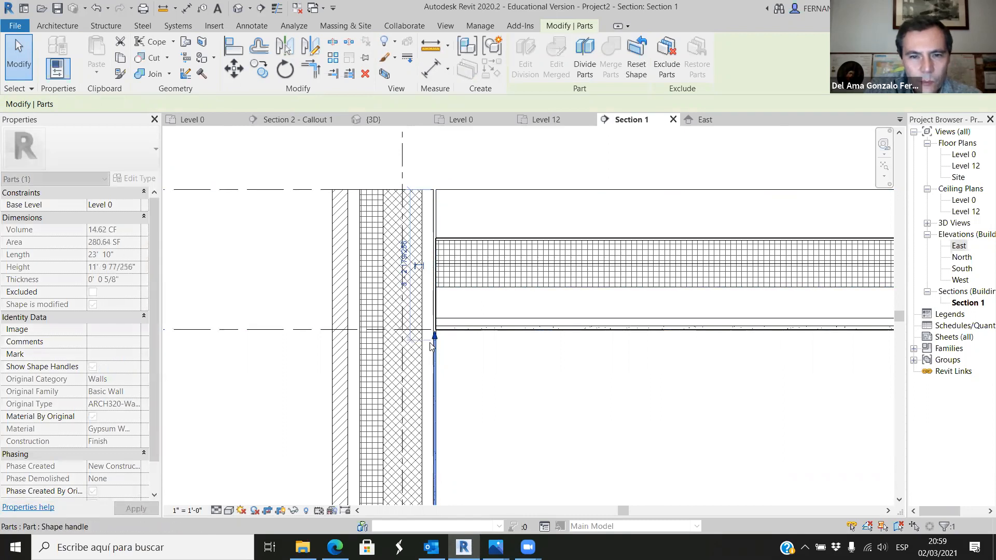
{"action": "scroll", "coordinate": [433, 341], "scroll_direction": "up", "scroll_amount": 3}
{"action": "left_click_drag", "start_coordinate": [443, 326], "coordinate": [443, 300]}
{"action": "left_click", "coordinate": [544, 429]}
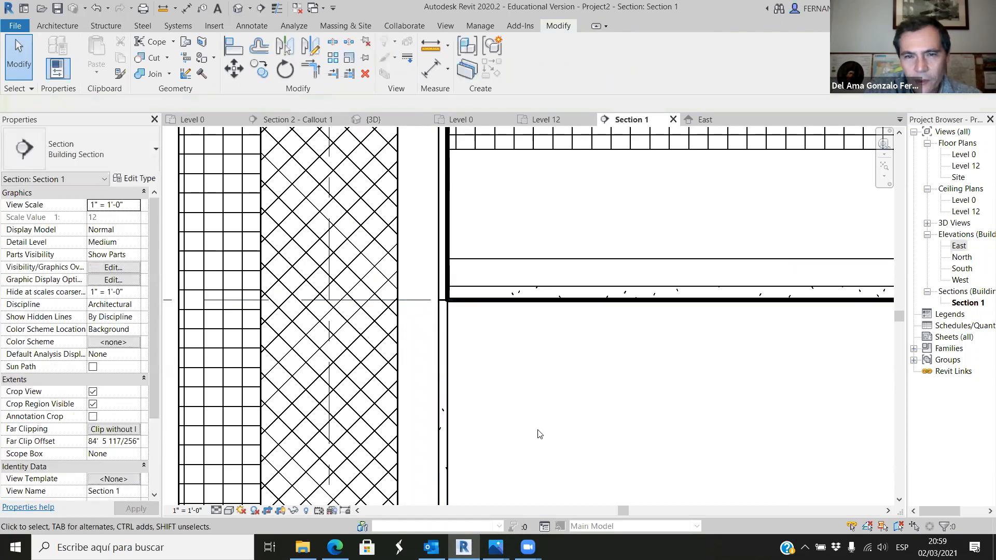
Turn on Show Shape Handles for the wall's air-layer part beside the masonry and lower its top edge to Level 12.
{"action": "scroll", "coordinate": [536, 405], "scroll_direction": "down", "scroll_amount": 3}
{"action": "left_click", "coordinate": [503, 228]}
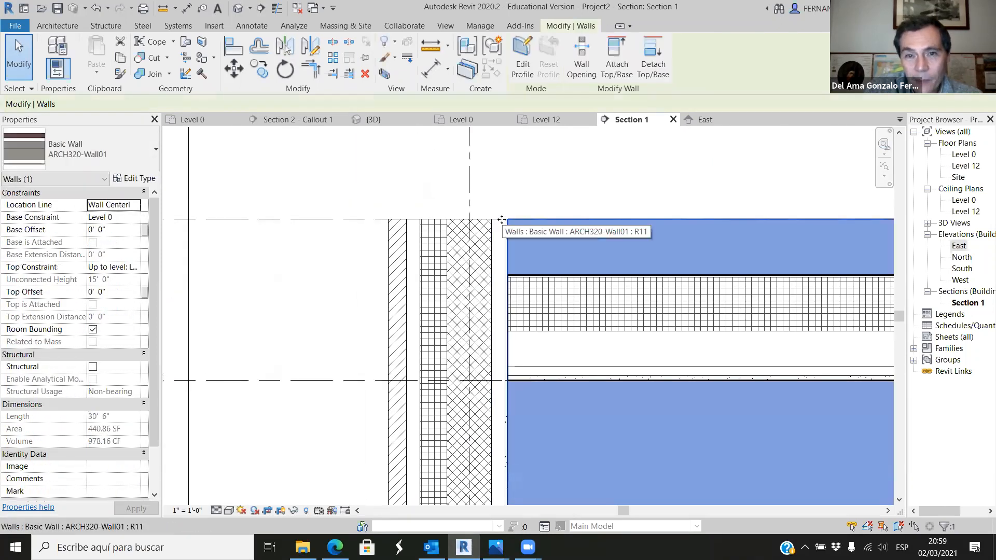
{"action": "left_click", "coordinate": [501, 228]}
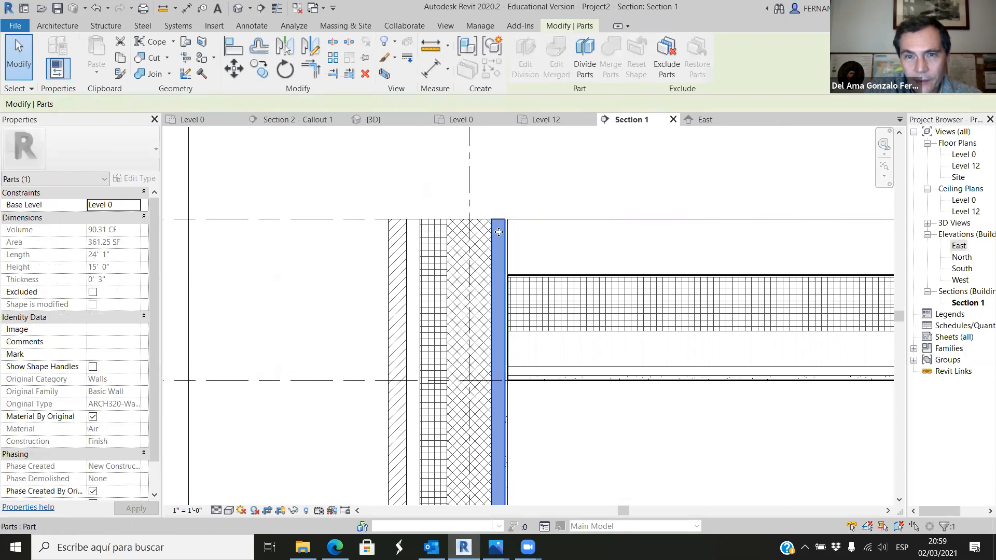
{"action": "left_click", "coordinate": [93, 367]}
{"action": "left_click_drag", "start_coordinate": [495, 307], "coordinate": [497, 380]}
{"action": "left_click", "coordinate": [539, 424]}
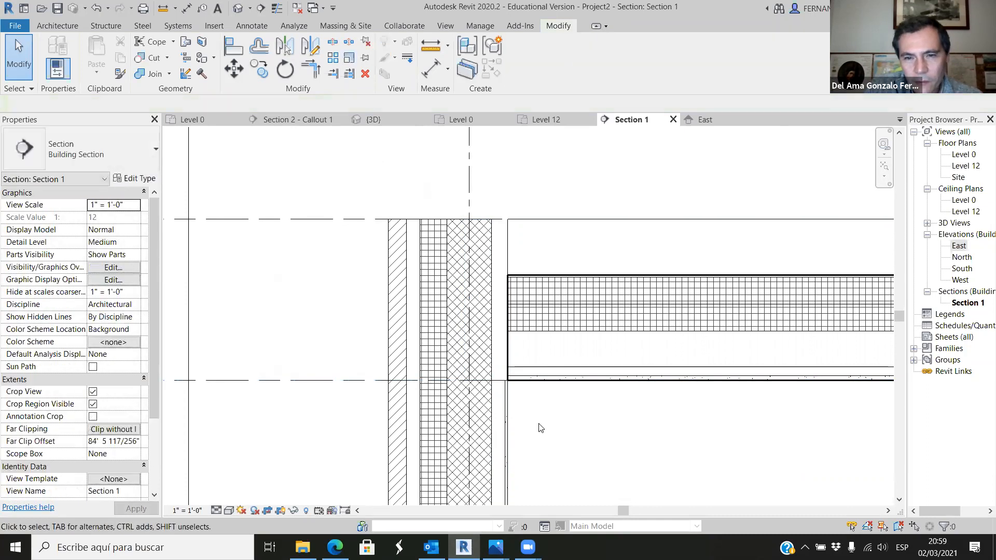
Create parts from the layers of the ARCH320-roof01 roof.
{"action": "scroll", "coordinate": [371, 210], "scroll_direction": "down", "scroll_amount": 3}
{"action": "scroll", "coordinate": [480, 361], "scroll_direction": "up", "scroll_amount": 6}
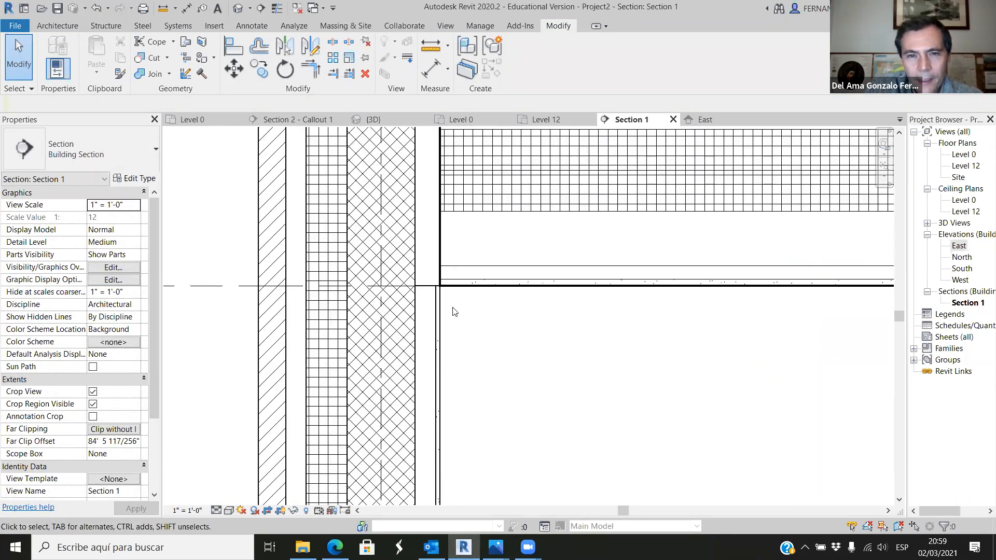
{"action": "scroll", "coordinate": [465, 369], "scroll_direction": "down", "scroll_amount": 2}
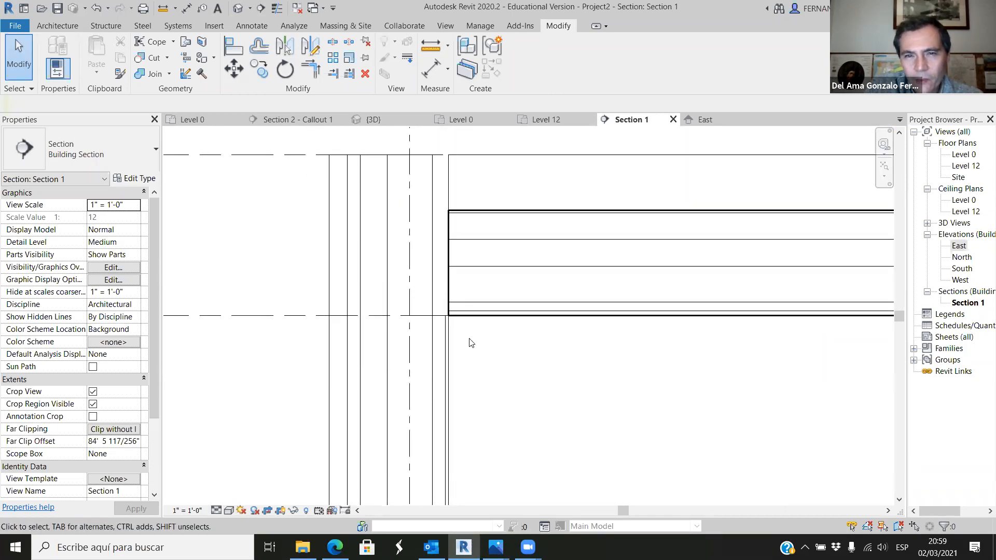
{"action": "left_click", "coordinate": [448, 300]}
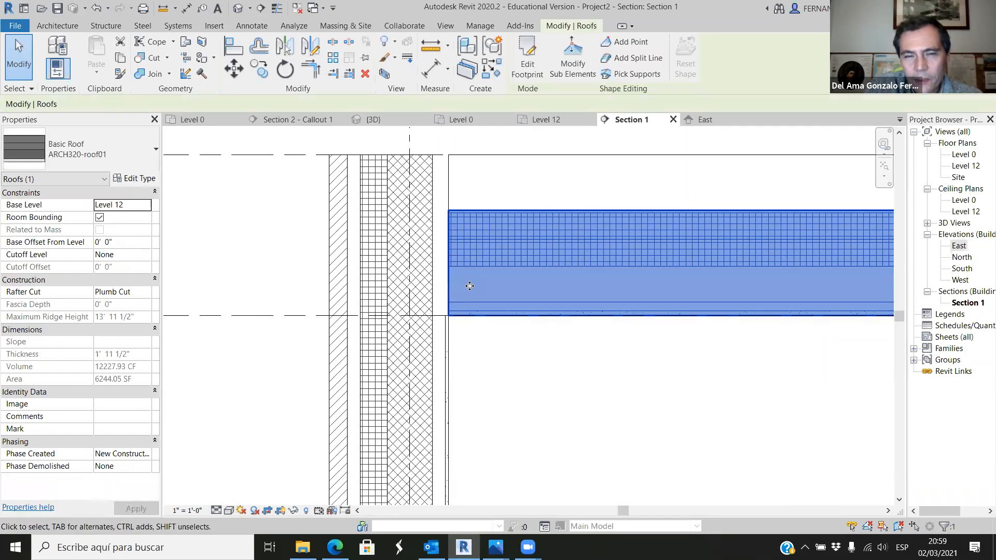
{"action": "left_click", "coordinate": [466, 70]}
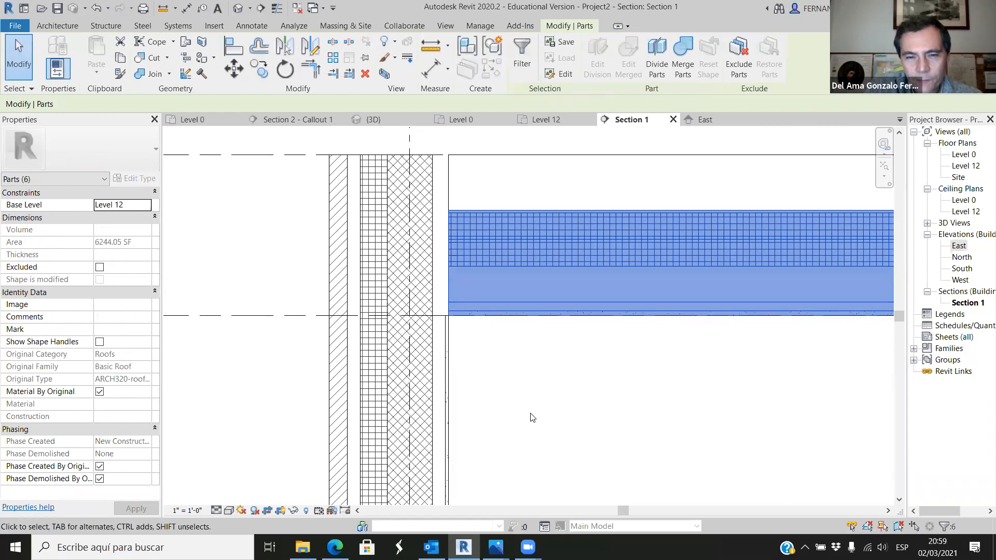
{"action": "left_click", "coordinate": [531, 417]}
Turn on Show Shape Handles for the roof's metal deck part and extend its end to the inner face of the wall's masonry.
{"action": "left_click", "coordinate": [458, 290]}
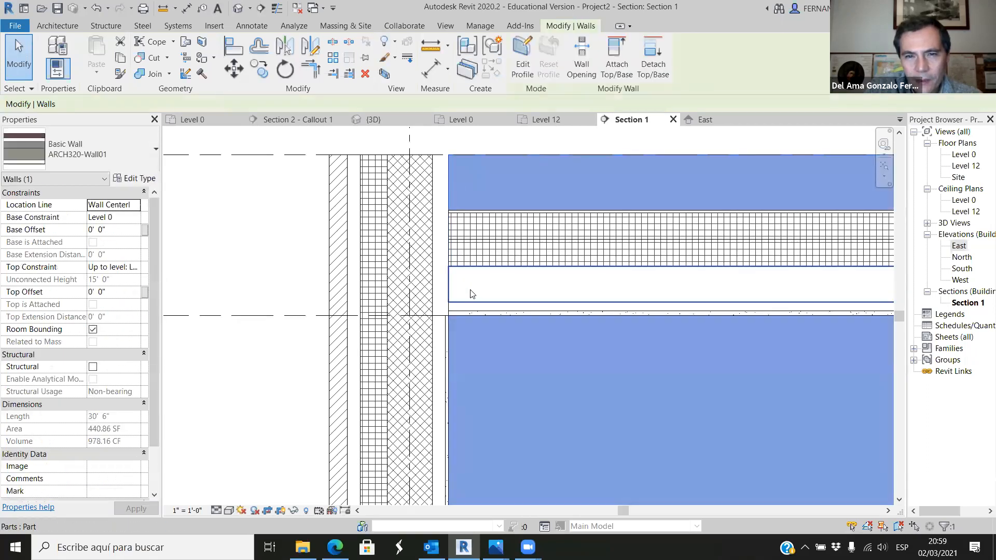
{"action": "left_click", "coordinate": [472, 294]}
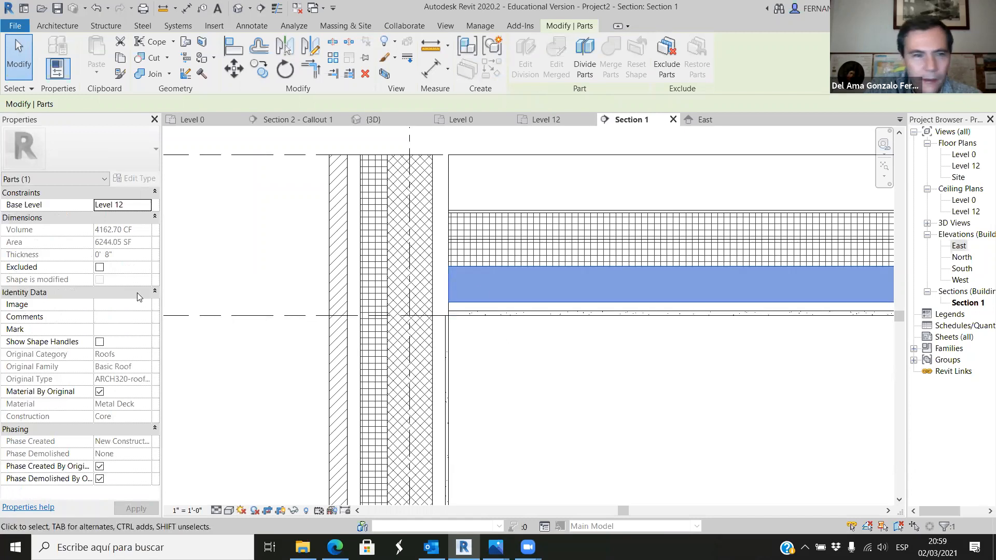
{"action": "left_click", "coordinate": [100, 342]}
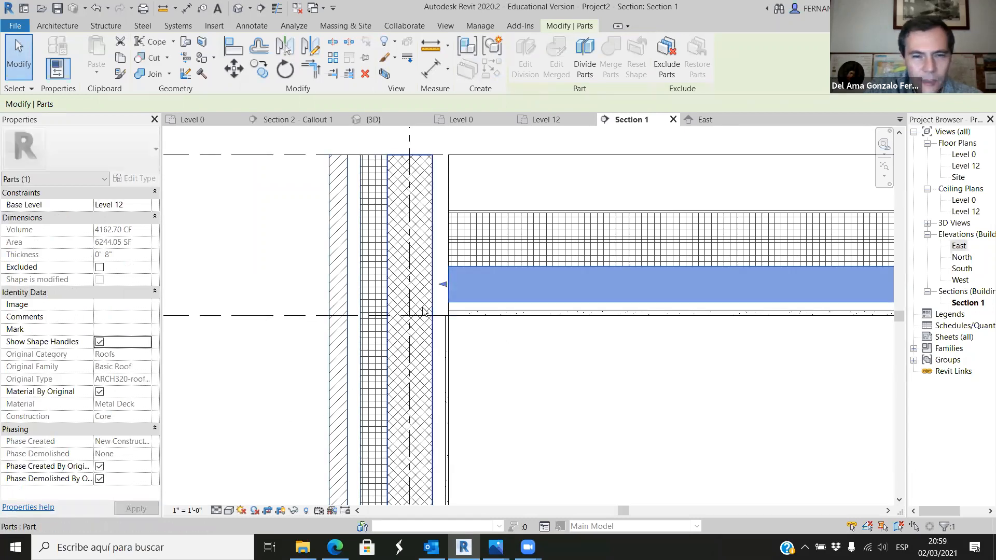
{"action": "left_click_drag", "start_coordinate": [444, 285], "coordinate": [431, 283]}
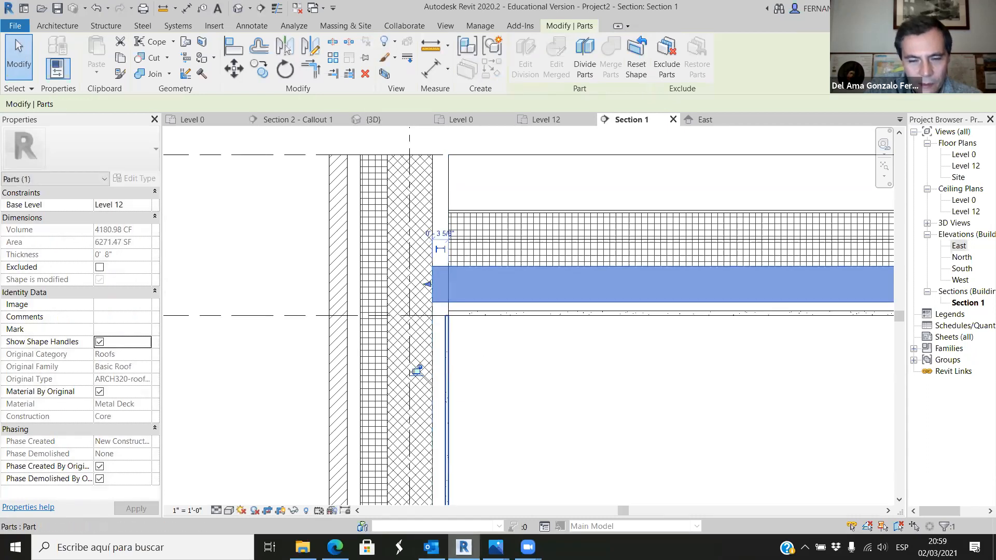
Check detail01.jpg in Photos, and in Section 1 raise the wall's gypsum board part to the underside of the roof's metal deck.
{"action": "mouse_move", "coordinate": [496, 547]}
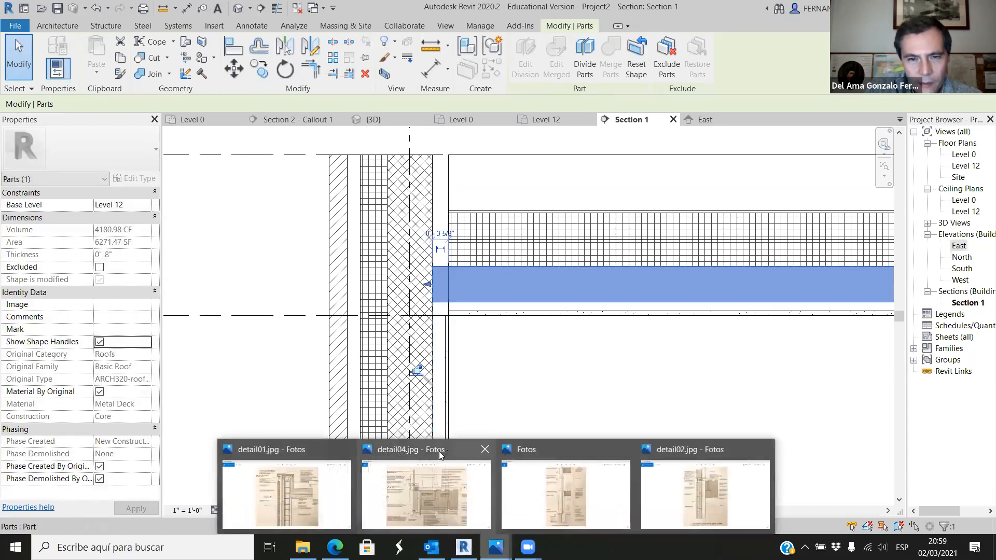
{"action": "left_click", "coordinate": [298, 498]}
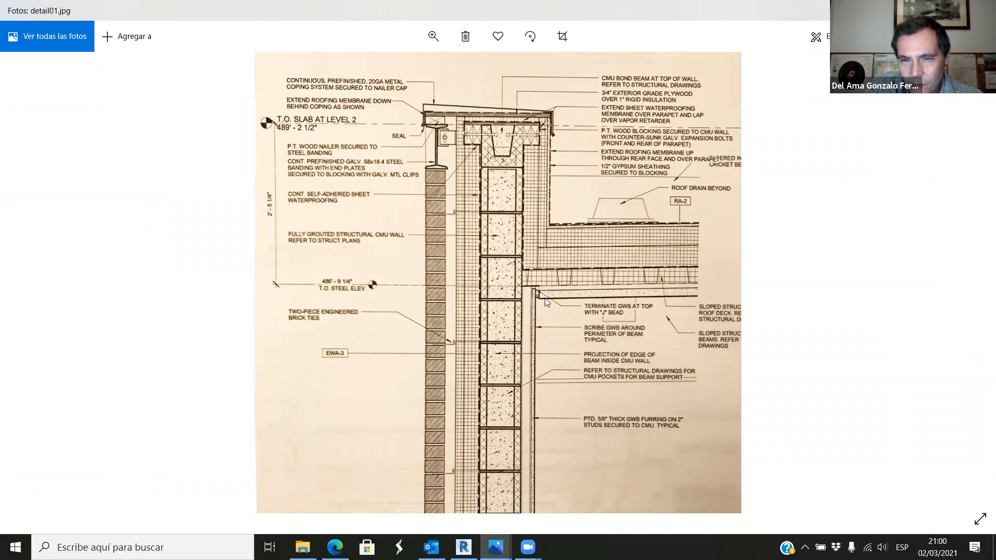
{"action": "left_click", "coordinate": [463, 548]}
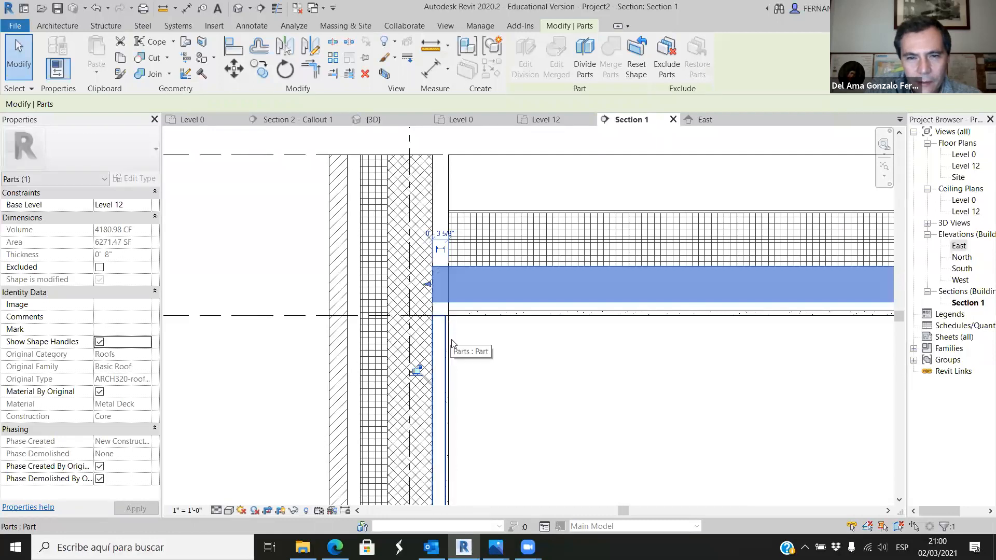
{"action": "scroll", "coordinate": [452, 343], "scroll_direction": "up", "scroll_amount": 4}
{"action": "left_click", "coordinate": [465, 324]}
{"action": "left_click", "coordinate": [460, 324]}
{"action": "left_click_drag", "start_coordinate": [460, 296], "coordinate": [458, 262]}
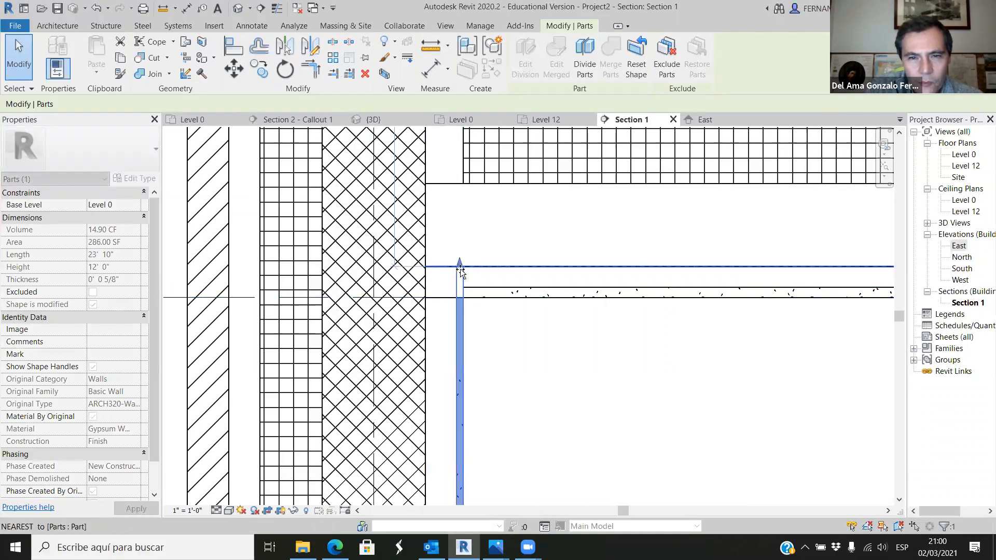
{"action": "left_click", "coordinate": [495, 337]}
Raise the top edge of the wall's air-layer part to the underside of the roof's metal deck.
{"action": "left_click", "coordinate": [498, 284]}
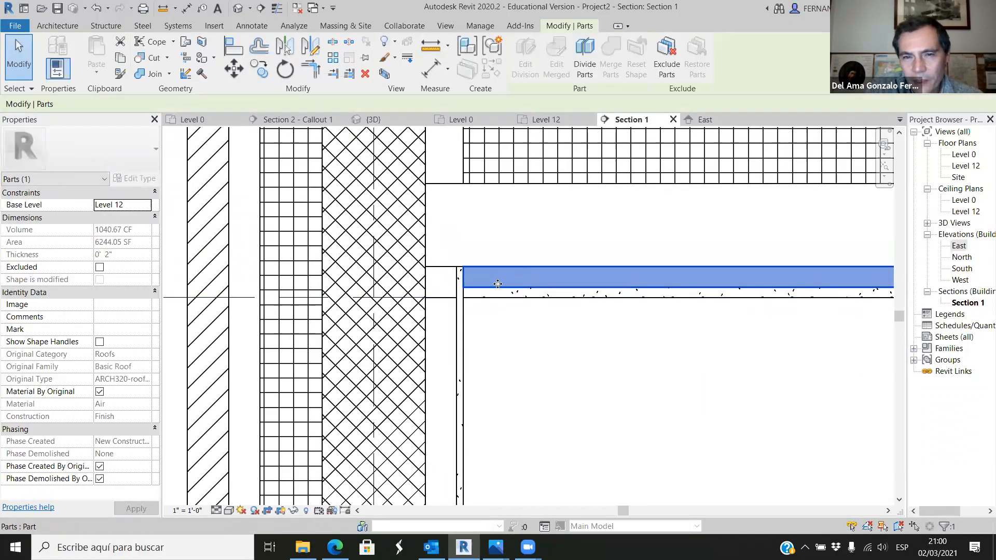
{"action": "left_click", "coordinate": [445, 328]}
{"action": "left_click_drag", "start_coordinate": [441, 294], "coordinate": [440, 263]}
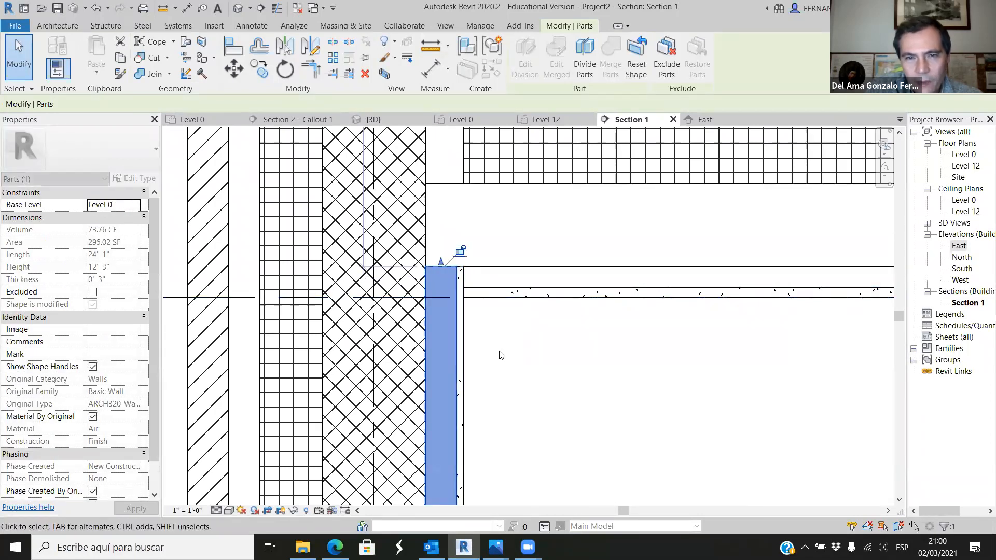
{"action": "left_click", "coordinate": [502, 332]}
Examine the roof's lower air and gypsum board parts where they meet the wall's interior gypsum board.
{"action": "left_click", "coordinate": [492, 298]}
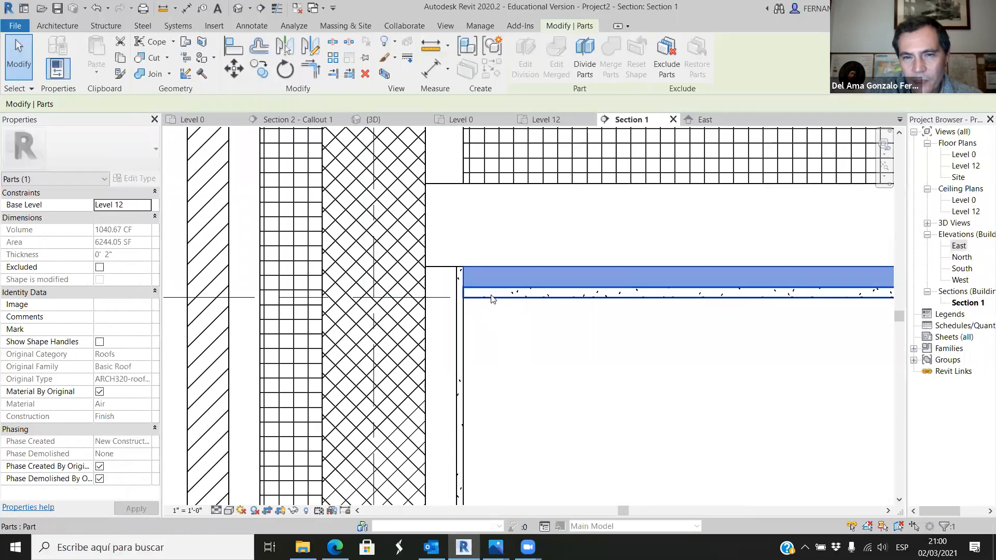
{"action": "left_click", "coordinate": [491, 297]}
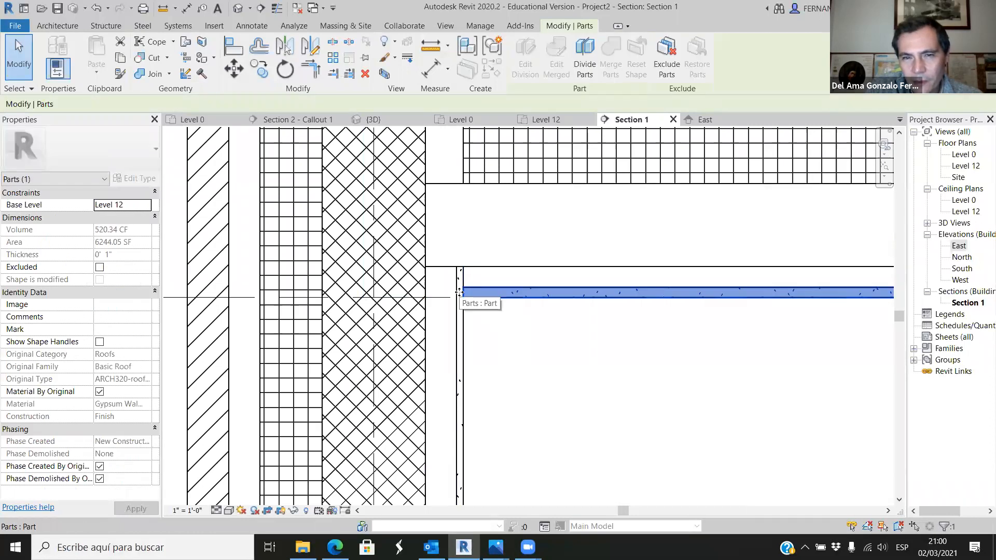
{"action": "left_click", "coordinate": [522, 367]}
{"action": "scroll", "coordinate": [523, 378], "scroll_direction": "up", "scroll_amount": 4}
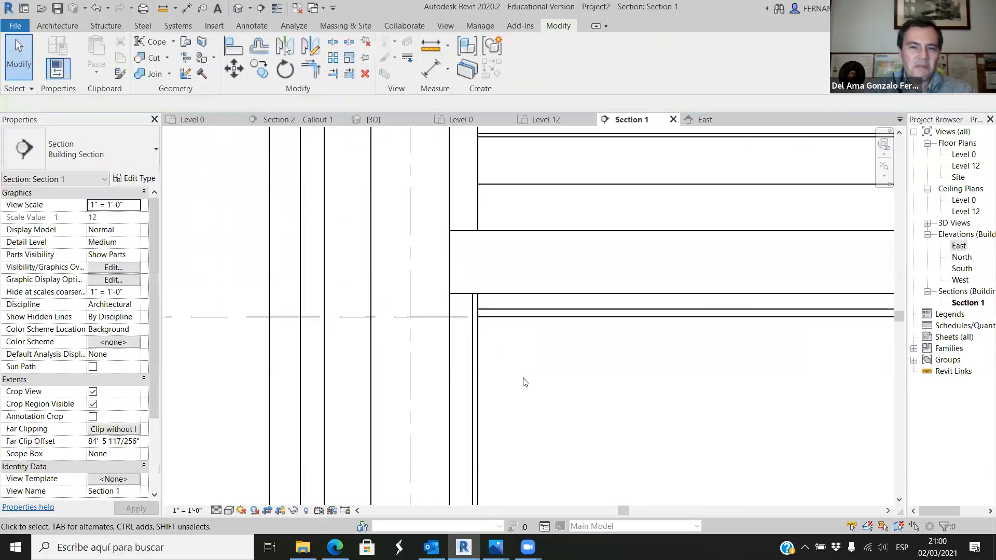
{"action": "scroll", "coordinate": [515, 392], "scroll_direction": "down", "scroll_amount": 2}
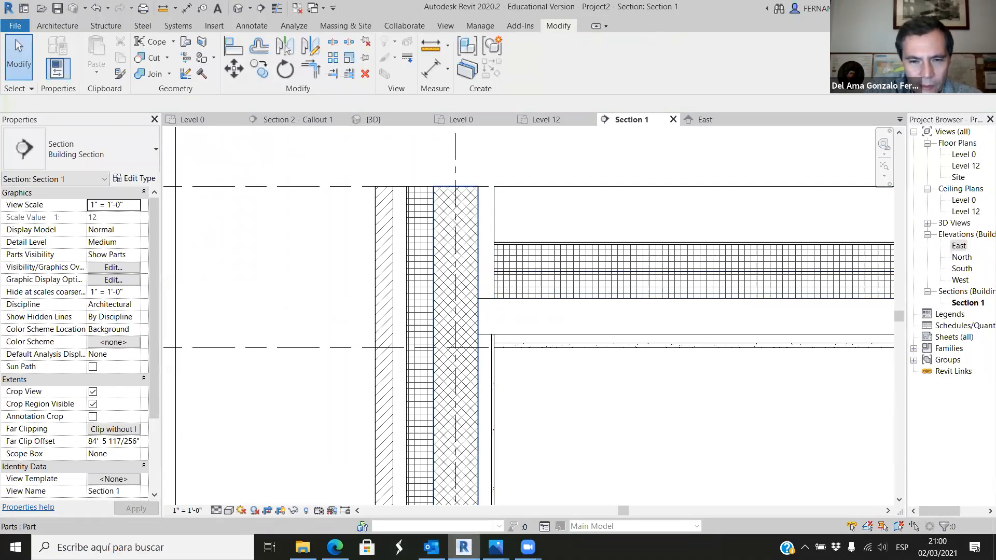
Check detail01.jpg in Photos, and in Section 1 show shape handles for the roof's lower rigid insulation part and extend it to the masonry face.
{"action": "left_click", "coordinate": [496, 547]}
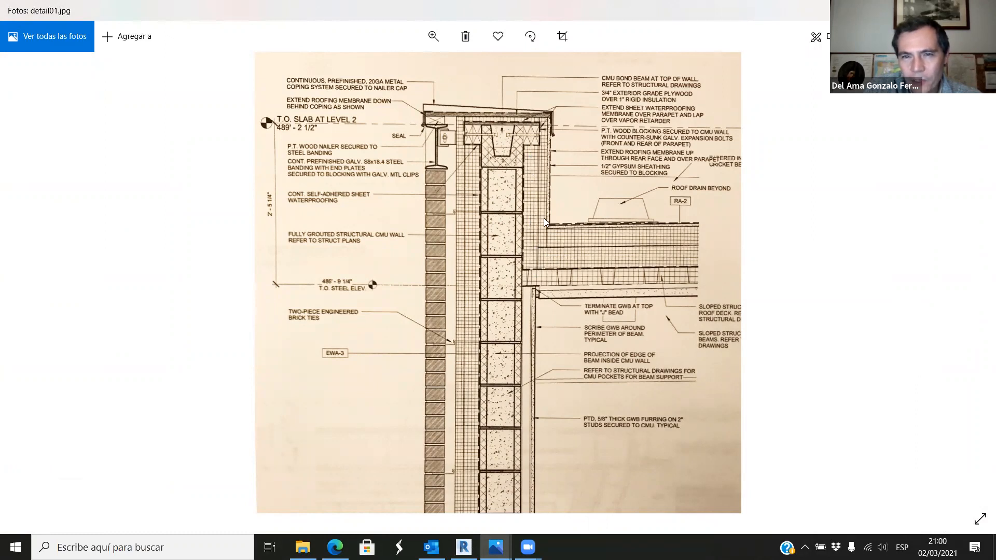
{"action": "left_click", "coordinate": [463, 548]}
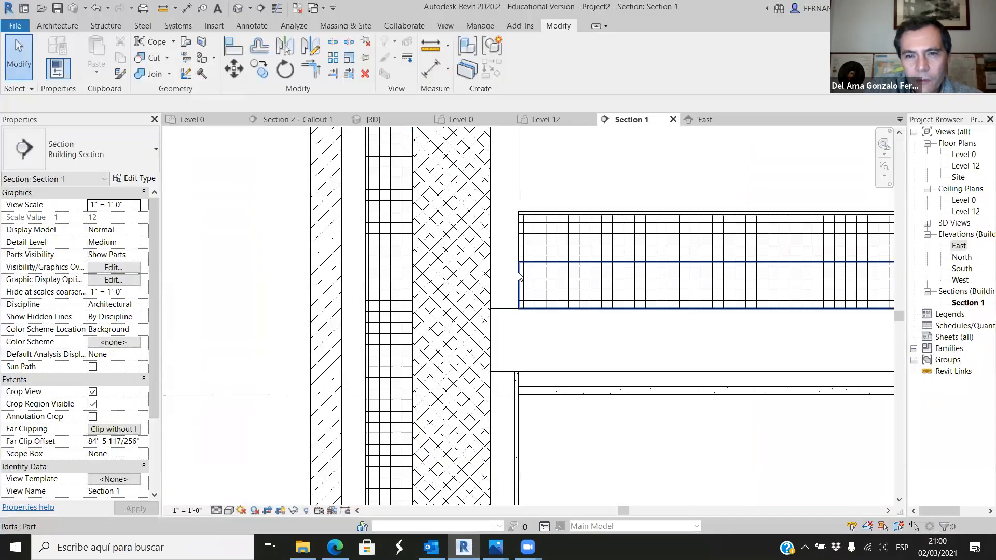
{"action": "left_click", "coordinate": [517, 290]}
{"action": "left_click", "coordinate": [99, 343]}
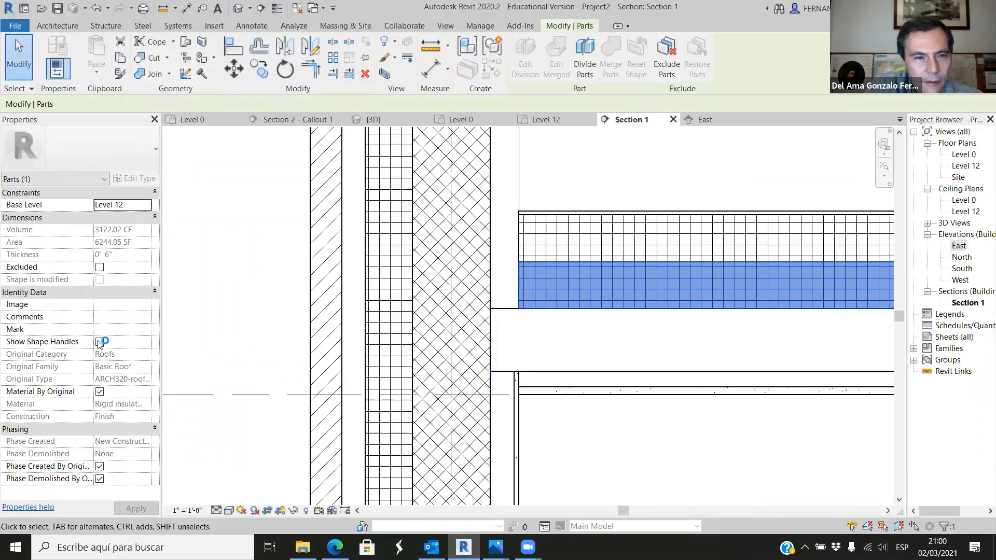
{"action": "left_click_drag", "start_coordinate": [517, 287], "coordinate": [490, 287]}
{"action": "scroll", "coordinate": [467, 373], "scroll_direction": "down", "scroll_amount": 2}
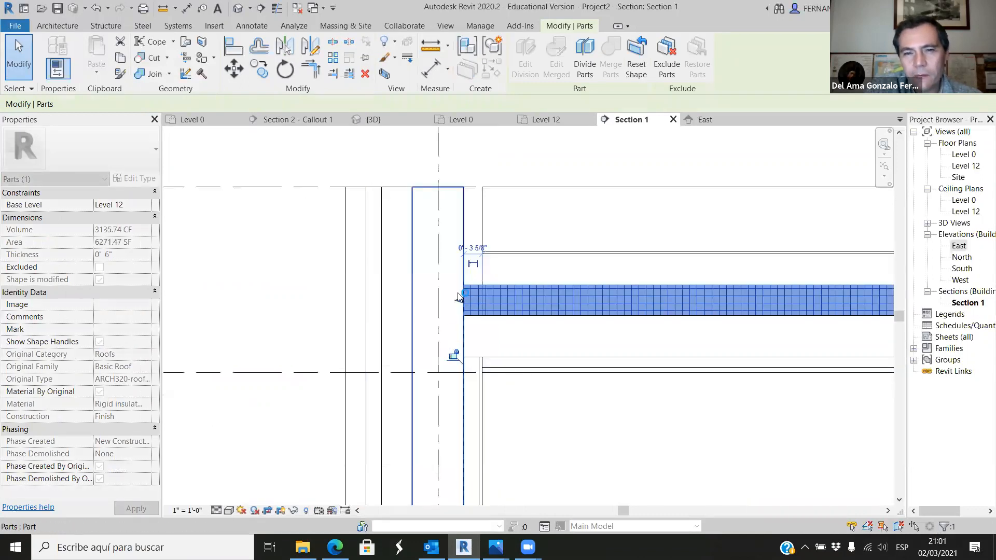
{"action": "left_click", "coordinate": [541, 423]}
{"action": "scroll", "coordinate": [462, 251], "scroll_direction": "down", "scroll_amount": 1}
{"action": "scroll", "coordinate": [470, 238], "scroll_direction": "up", "scroll_amount": 1}
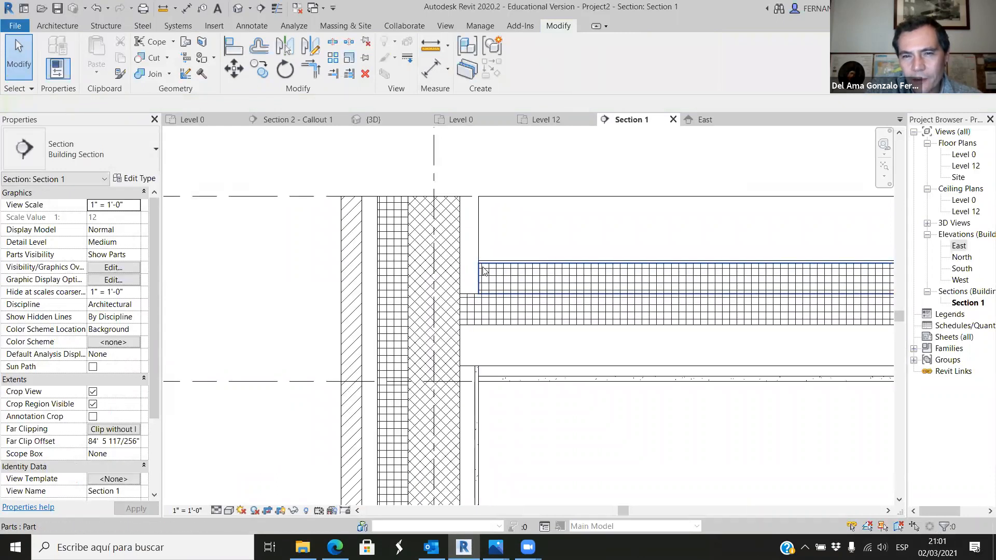
Examine the roof's upper rigid insulation part and the gap between it and the parapet masonry.
{"action": "left_click", "coordinate": [494, 289]}
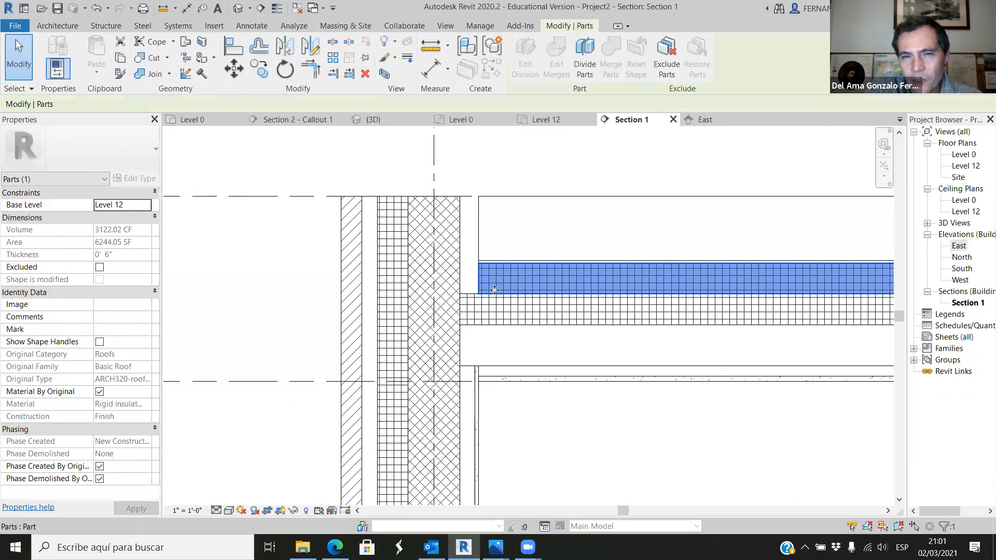
{"action": "left_click", "coordinate": [472, 274]}
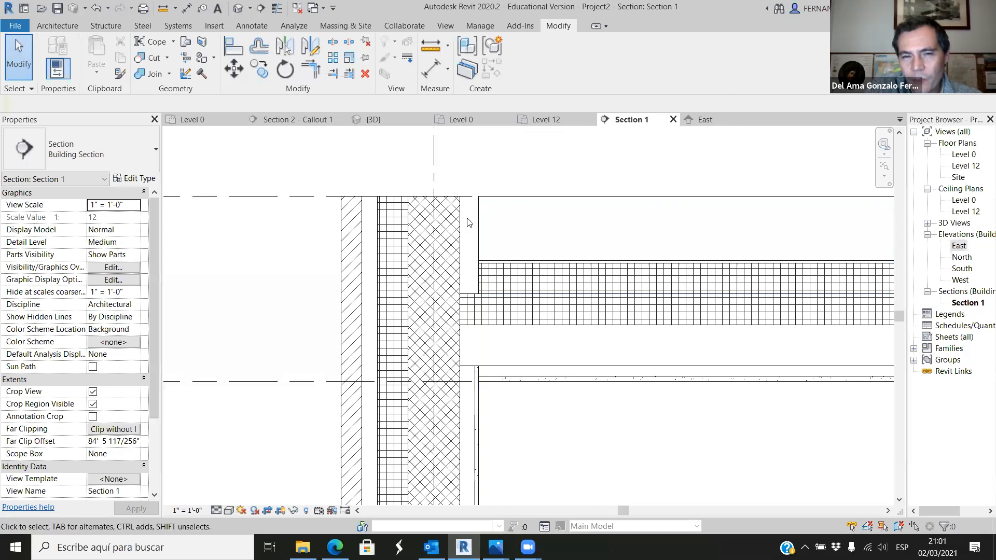
{"action": "scroll", "coordinate": [459, 236], "scroll_direction": "down", "scroll_amount": 1}
{"action": "scroll", "coordinate": [542, 396], "scroll_direction": "down", "scroll_amount": 1}
{"action": "scroll", "coordinate": [536, 291], "scroll_direction": "down", "scroll_amount": 1}
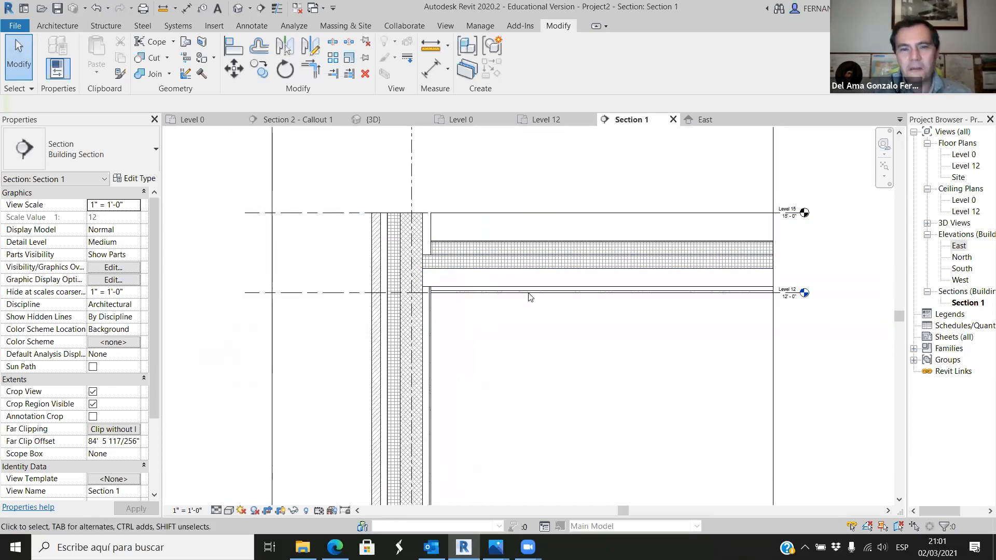
Compare the wall and roof layers in Section 1 with the parapet drawing detail01.jpg in Photos.
{"action": "scroll", "coordinate": [382, 244], "scroll_direction": "up", "scroll_amount": 1}
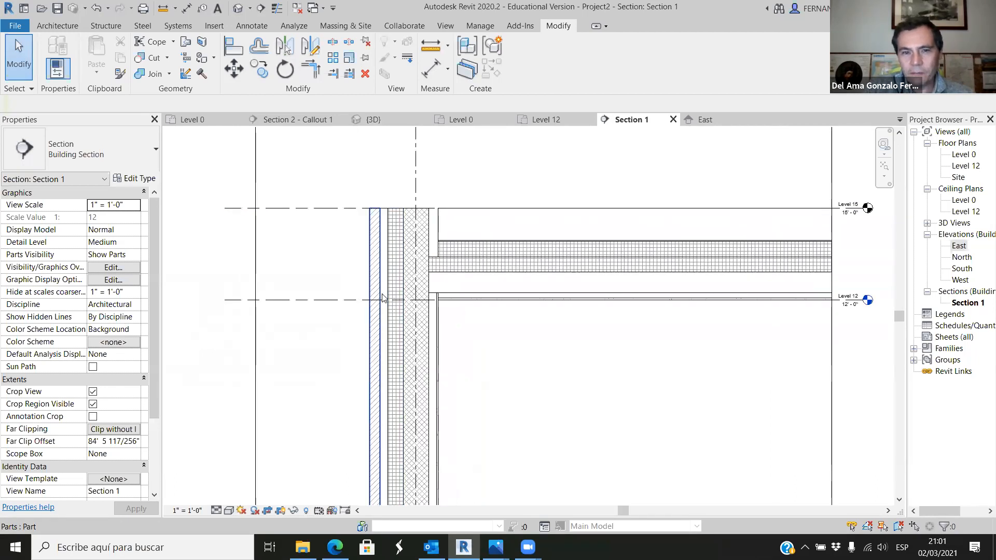
{"action": "scroll", "coordinate": [409, 215], "scroll_direction": "up", "scroll_amount": 2}
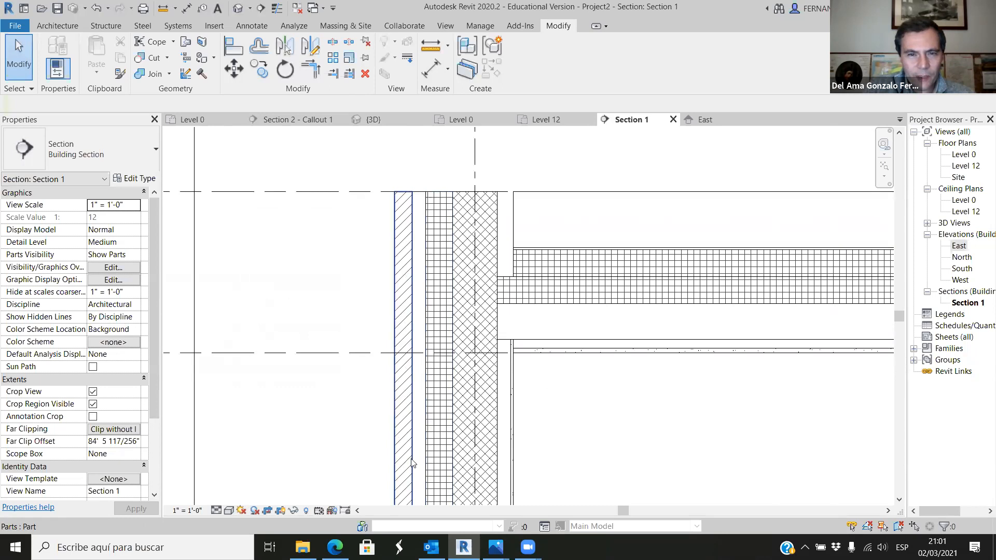
{"action": "mouse_move", "coordinate": [496, 547]}
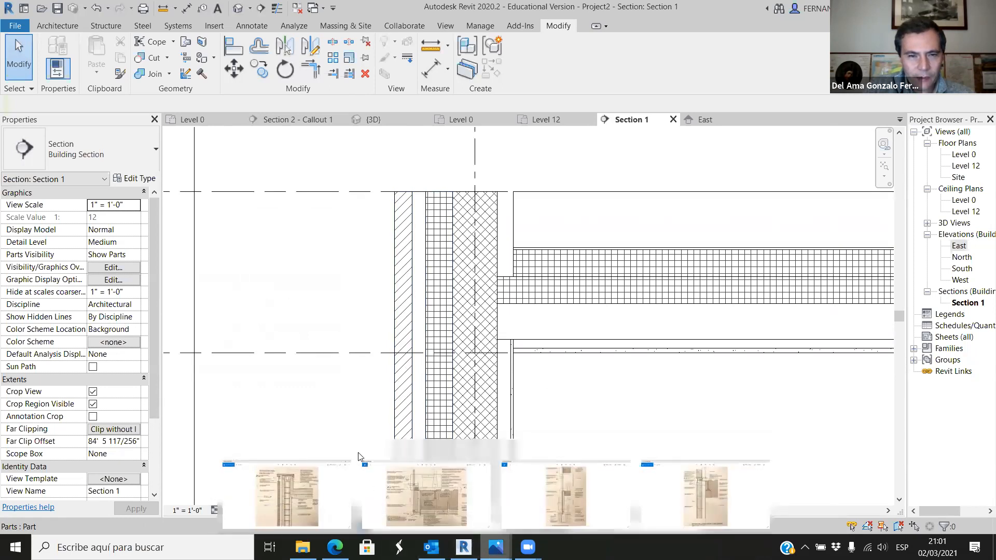
{"action": "left_click", "coordinate": [348, 467]}
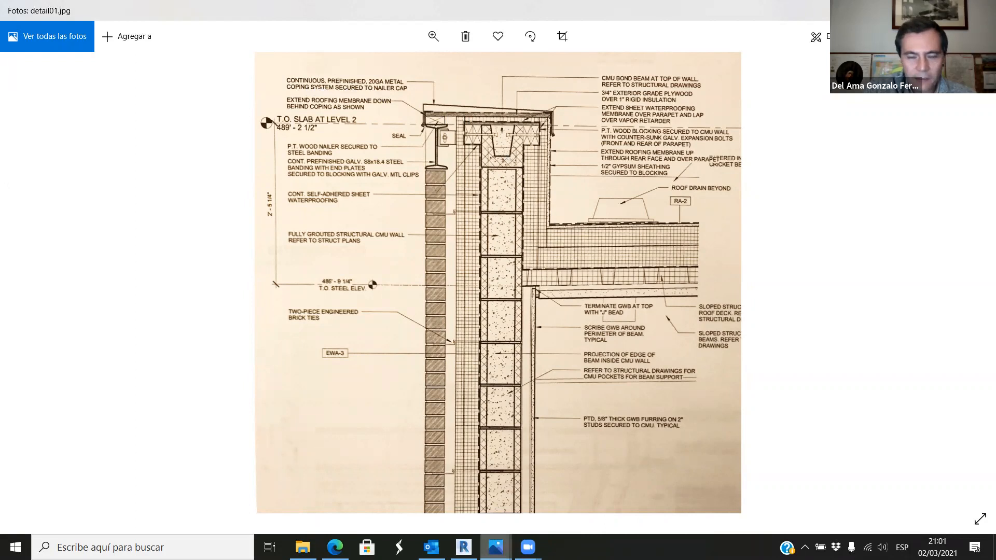
{"action": "left_click", "coordinate": [464, 547]}
Inspect the wall's concrete masonry core part where it meets the roof layers in Section 1, leaving nothing selected.
{"action": "scroll", "coordinate": [464, 247], "scroll_direction": "down", "scroll_amount": 3}
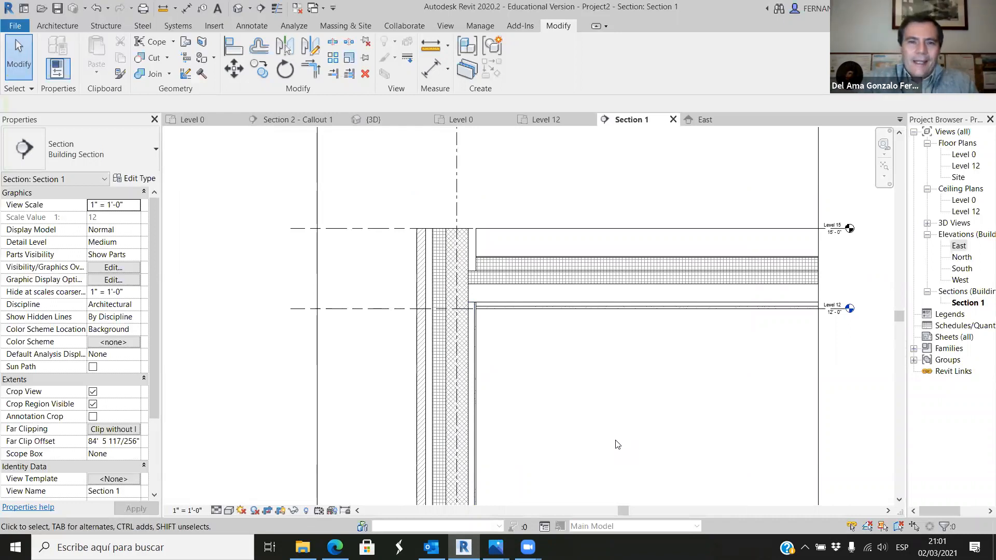
{"action": "scroll", "coordinate": [467, 271], "scroll_direction": "up", "scroll_amount": 2}
{"action": "scroll", "coordinate": [396, 271], "scroll_direction": "up", "scroll_amount": 1}
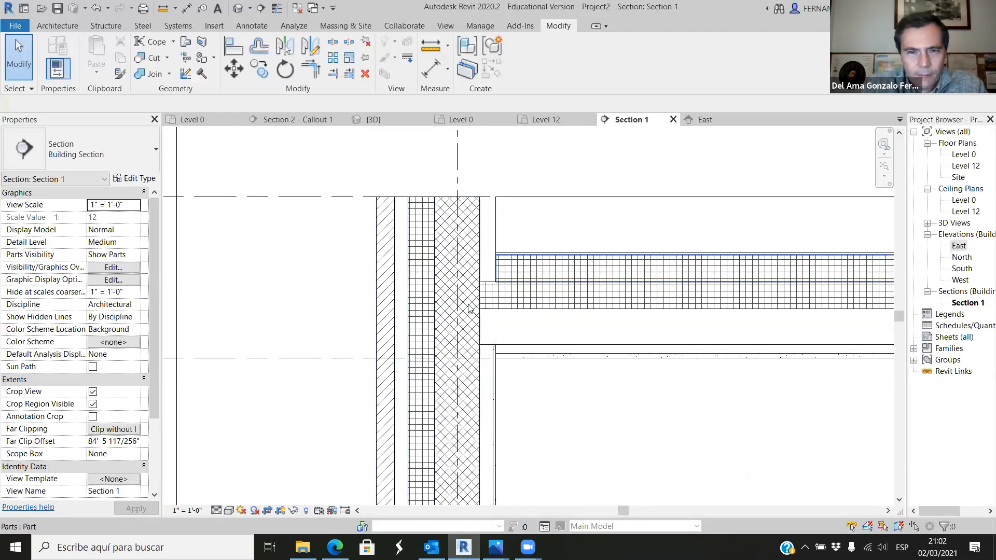
{"action": "left_click", "coordinate": [471, 283]}
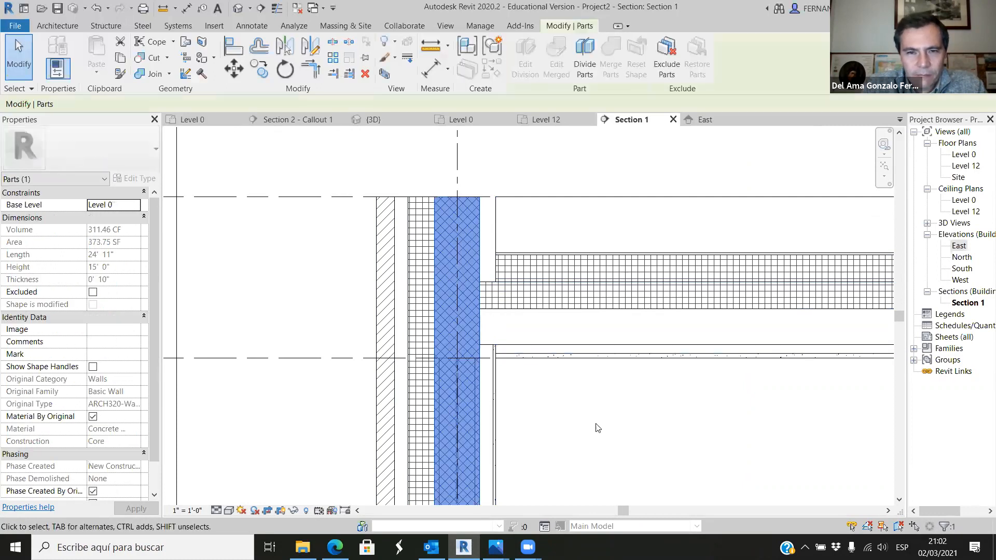
{"action": "left_click", "coordinate": [592, 429]}
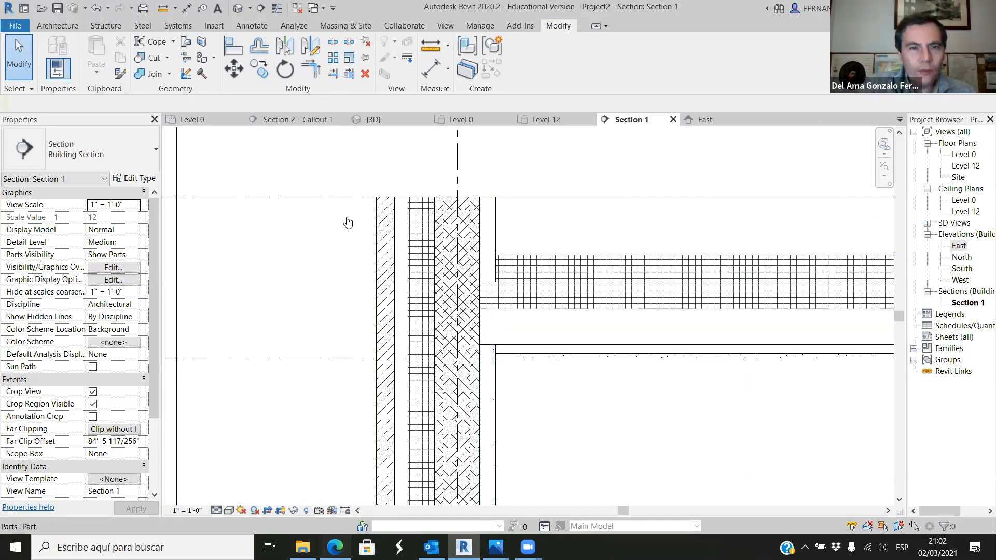
Switch to the Edge browser, restore its window from full screen and widen it across most of the desktop.
{"action": "key", "text": "alt+Tab"}
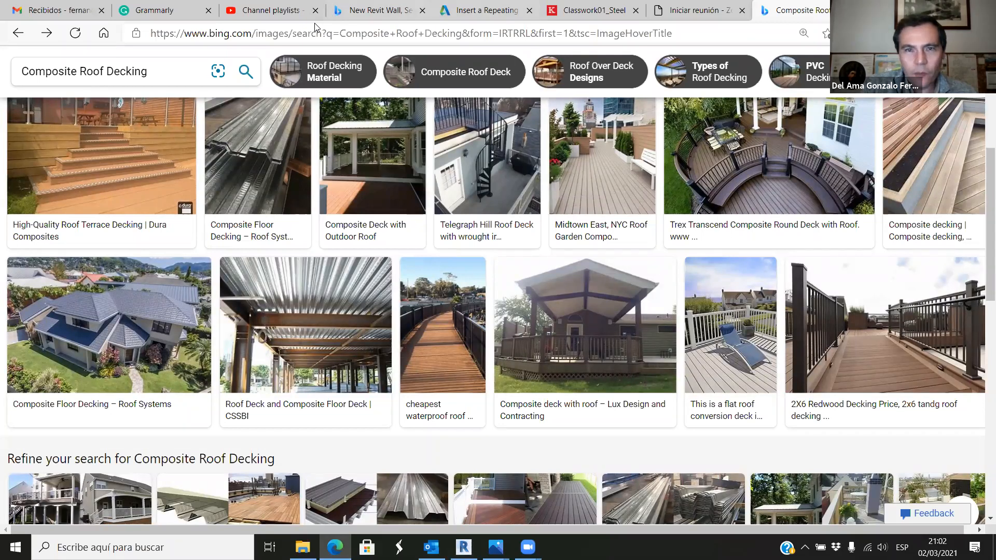
{"action": "left_click", "coordinate": [952, 9]}
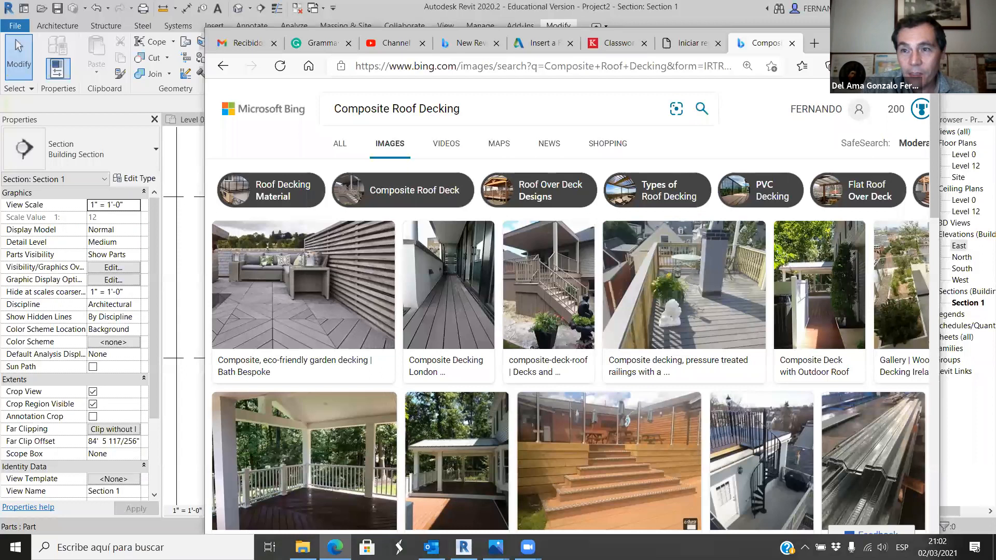
{"action": "left_click_drag", "start_coordinate": [939, 233], "coordinate": [977, 234]}
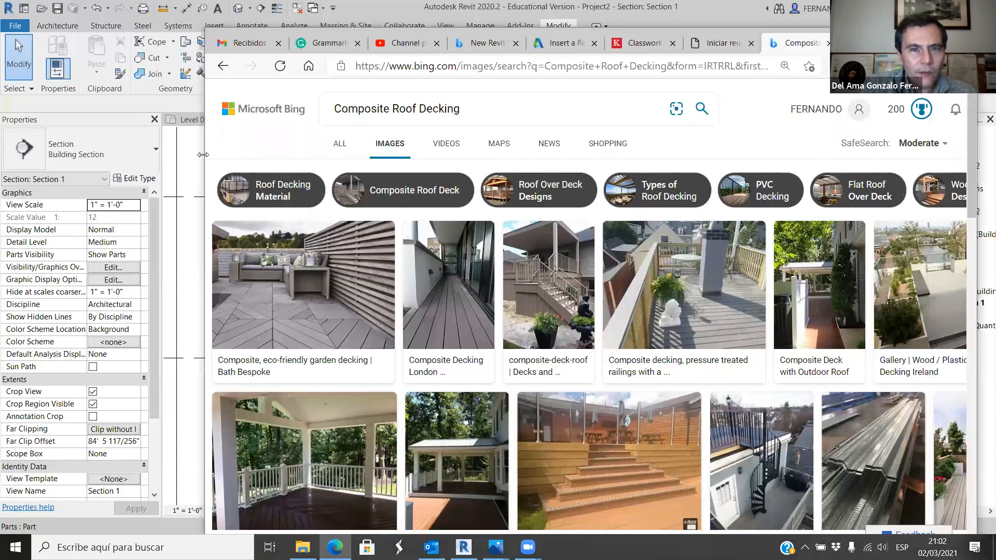
{"action": "left_click_drag", "start_coordinate": [206, 113], "coordinate": [13, 113]}
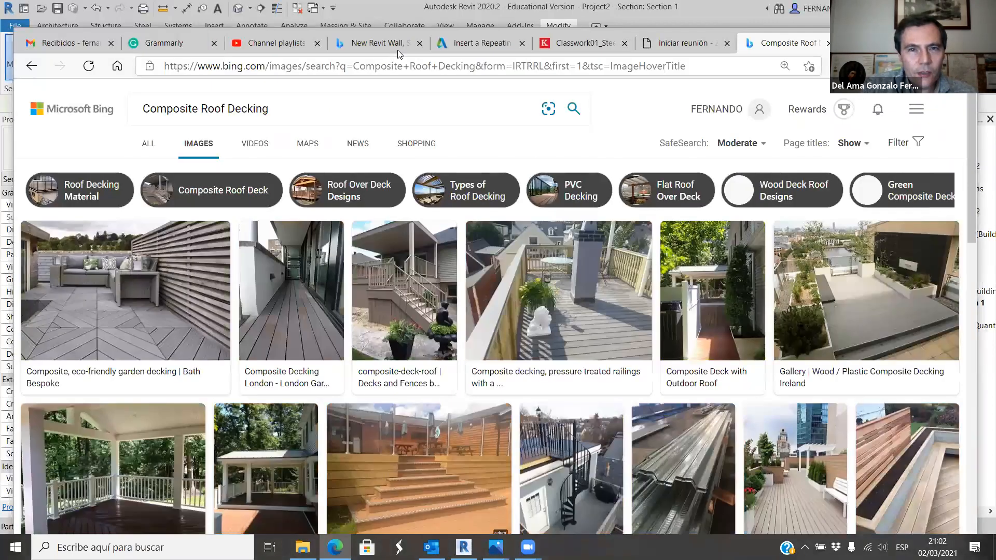
Look through the related videos for "callout revit" and open the Detail / Callout in Revit Tutorial video.
{"action": "left_click", "coordinate": [397, 46]}
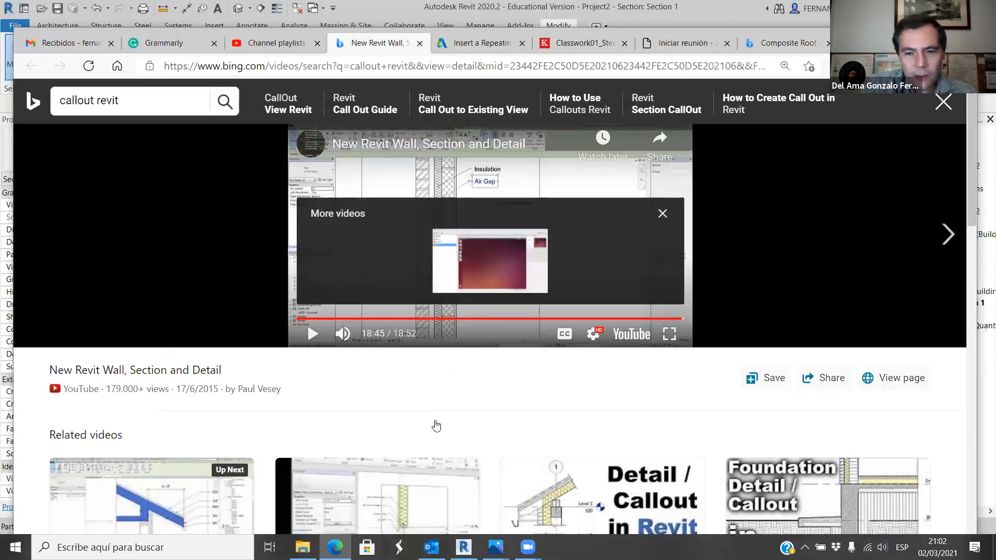
{"action": "scroll", "coordinate": [435, 423], "scroll_direction": "down", "scroll_amount": 4}
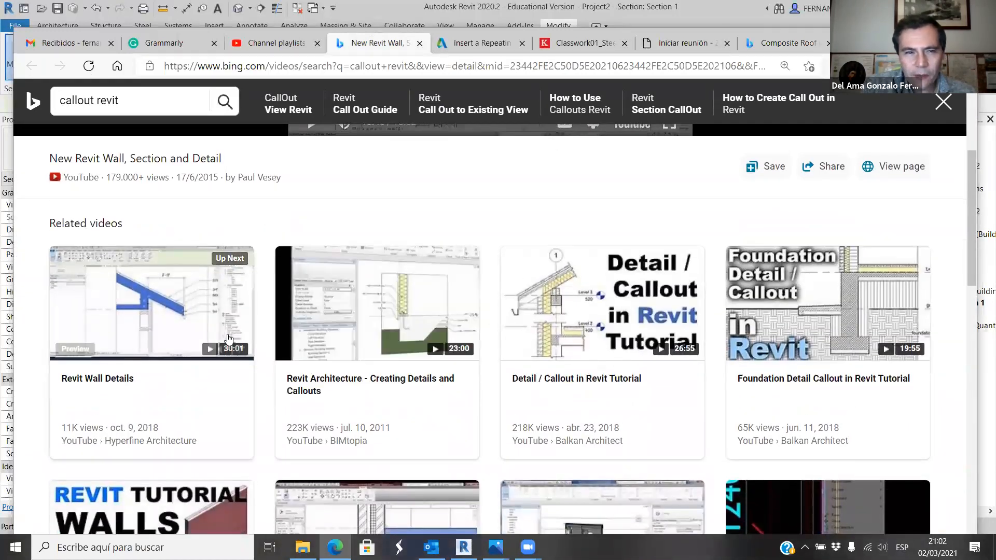
{"action": "mouse_move", "coordinate": [659, 290]}
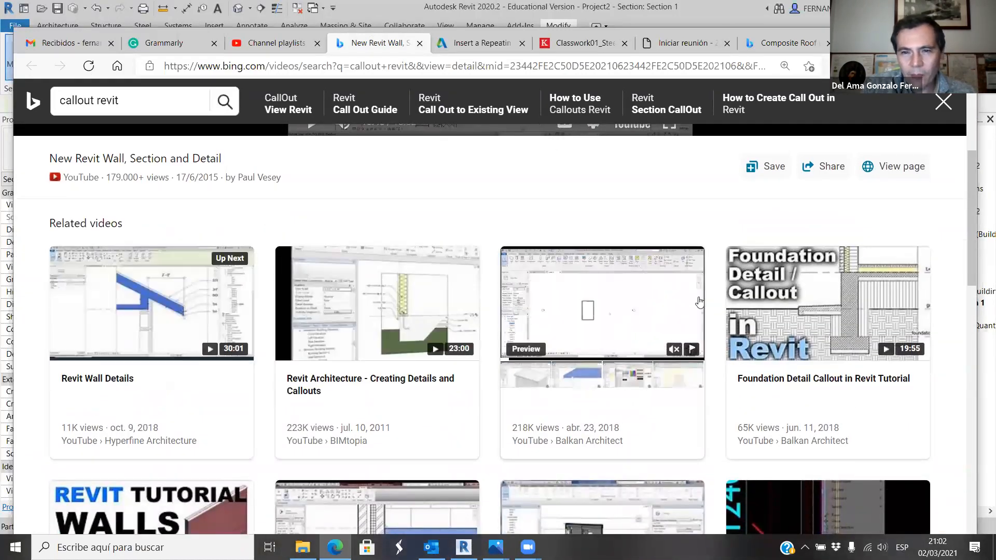
{"action": "scroll", "coordinate": [441, 332], "scroll_direction": "up", "scroll_amount": 4}
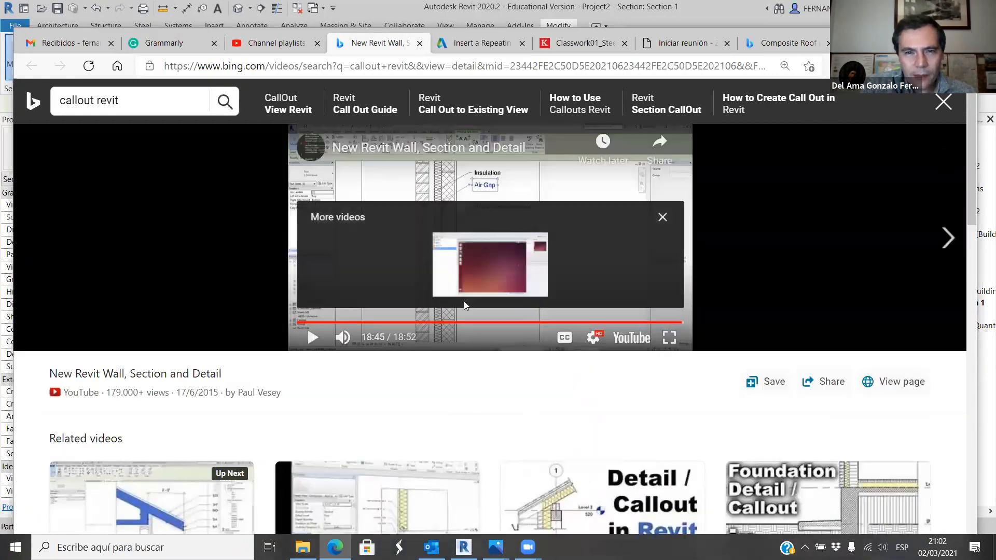
{"action": "scroll", "coordinate": [596, 291], "scroll_direction": "down", "scroll_amount": 4}
{"action": "scroll", "coordinate": [613, 284], "scroll_direction": "down", "scroll_amount": 2}
{"action": "left_click", "coordinate": [575, 300]}
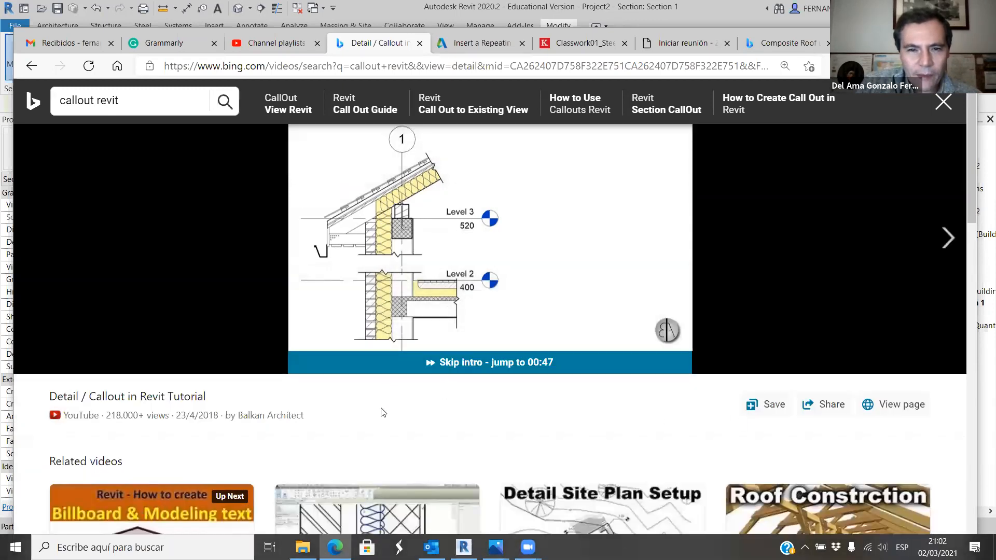
Return to Revit's Section 1 and check the parapet layers against detail01.jpg in Photos.
{"action": "left_click", "coordinate": [463, 547]}
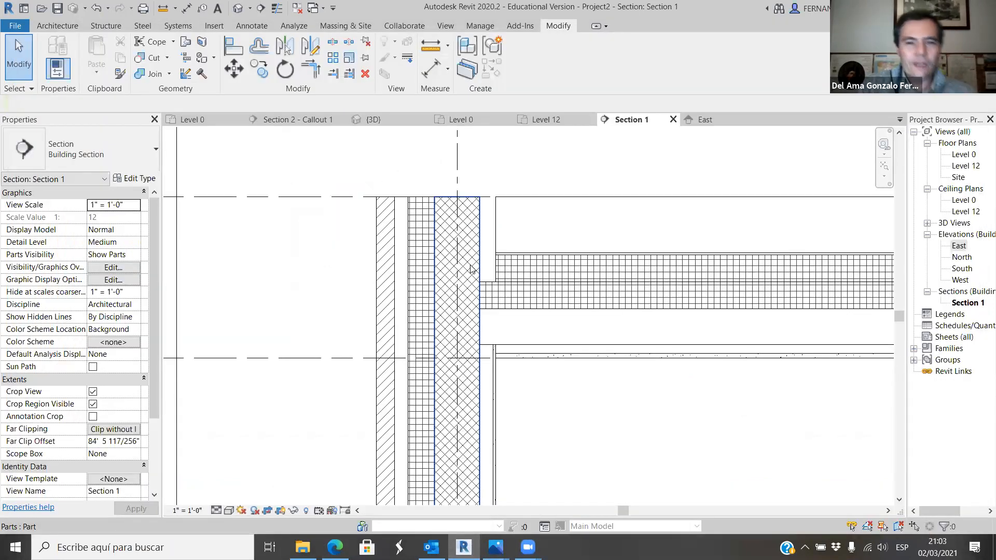
{"action": "mouse_move", "coordinate": [487, 539]}
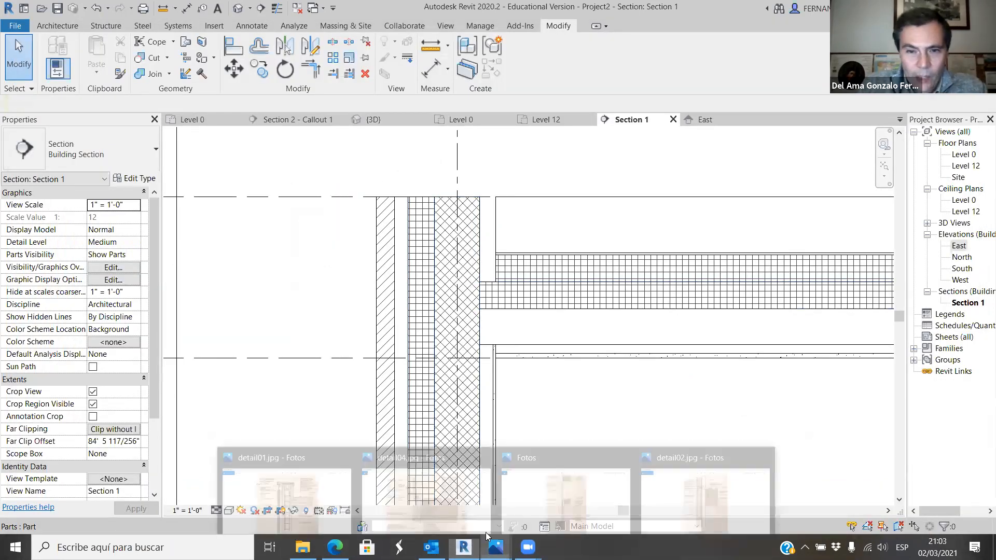
{"action": "left_click", "coordinate": [314, 498]}
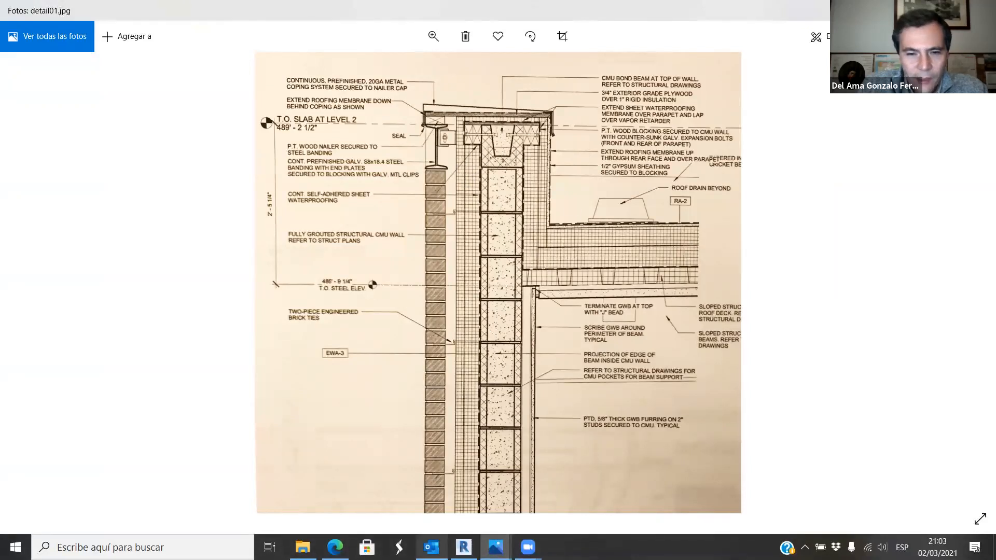
{"action": "left_click", "coordinate": [464, 544]}
In Edge, open New Revit Wall, Section and Detail, then Revit Architecture - Creating Details and Callouts, and browse its related videos.
{"action": "left_click", "coordinate": [340, 547]}
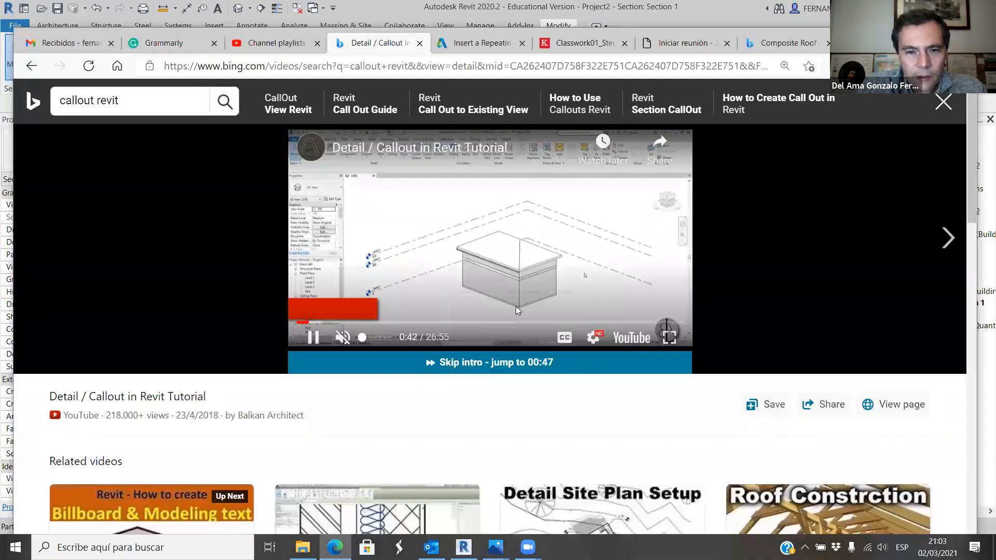
{"action": "scroll", "coordinate": [515, 306], "scroll_direction": "down", "scroll_amount": 3}
{"action": "scroll", "coordinate": [415, 227], "scroll_direction": "down", "scroll_amount": 3}
{"action": "left_click", "coordinate": [400, 260]}
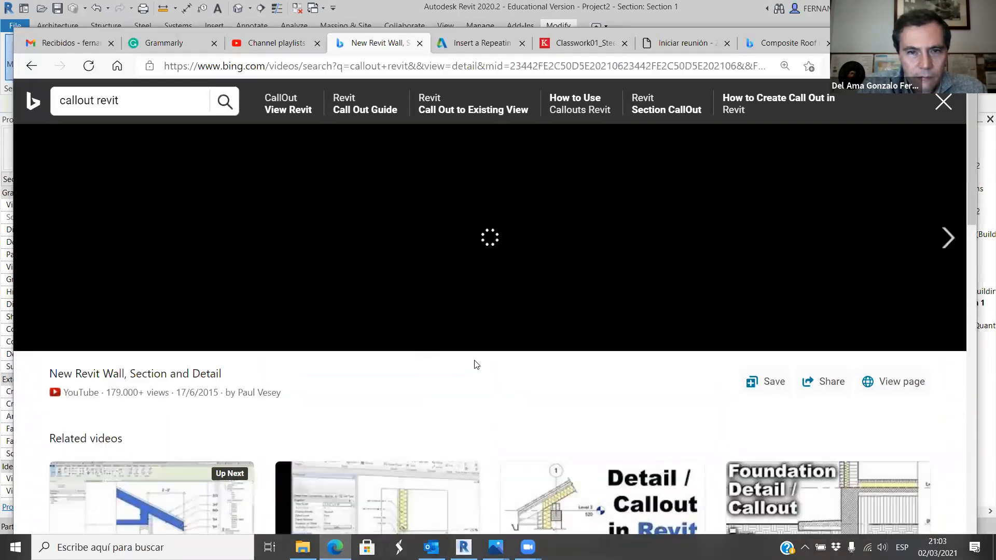
{"action": "scroll", "coordinate": [495, 356], "scroll_direction": "down", "scroll_amount": 3}
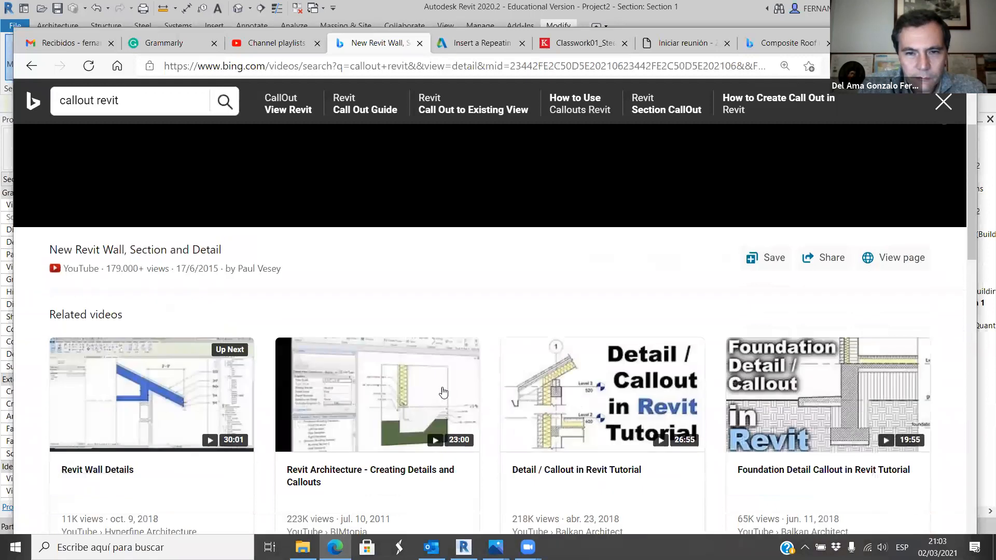
{"action": "left_click", "coordinate": [463, 383]}
{"action": "scroll", "coordinate": [489, 359], "scroll_direction": "down", "scroll_amount": 5}
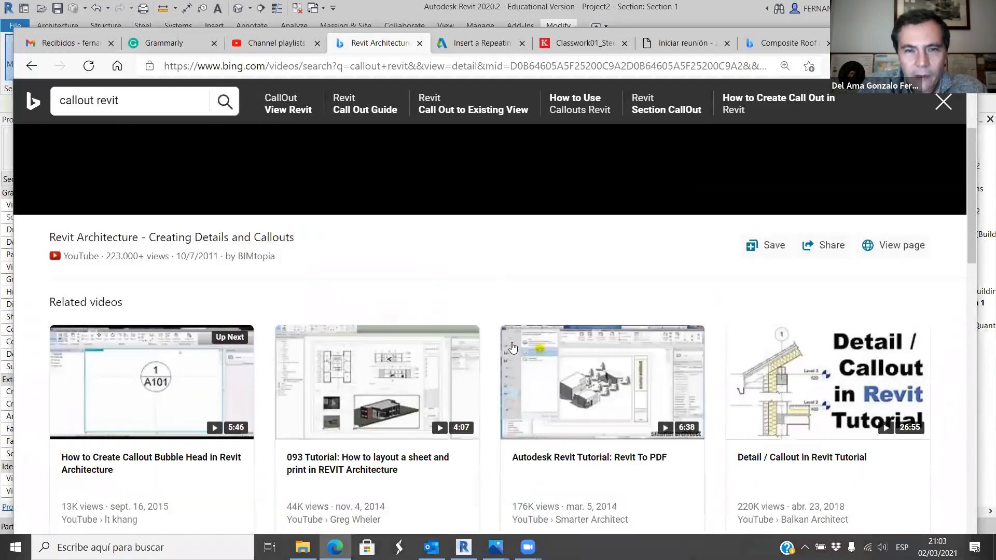
{"action": "scroll", "coordinate": [580, 360], "scroll_direction": "down", "scroll_amount": 1}
{"action": "scroll", "coordinate": [585, 383], "scroll_direction": "up", "scroll_amount": 4}
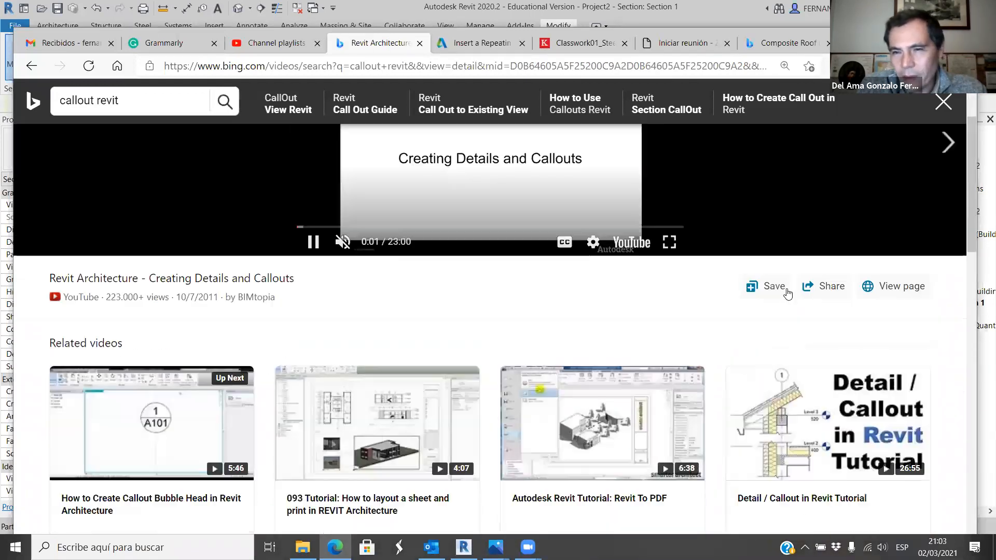
{"action": "scroll", "coordinate": [790, 308], "scroll_direction": "down", "scroll_amount": 2}
{"action": "scroll", "coordinate": [791, 309], "scroll_direction": "down", "scroll_amount": 1}
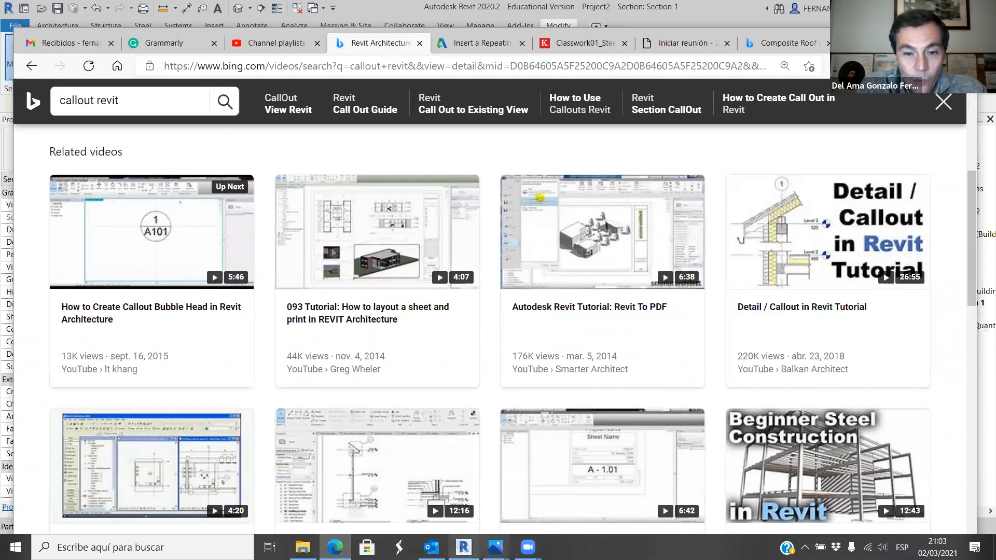
Return to Revit's Section 1 and inspect the properties of the wall's rigid insulation part, leaving it unselected.
{"action": "key", "text": "alt+Tab"}
{"action": "left_click", "coordinate": [420, 231]}
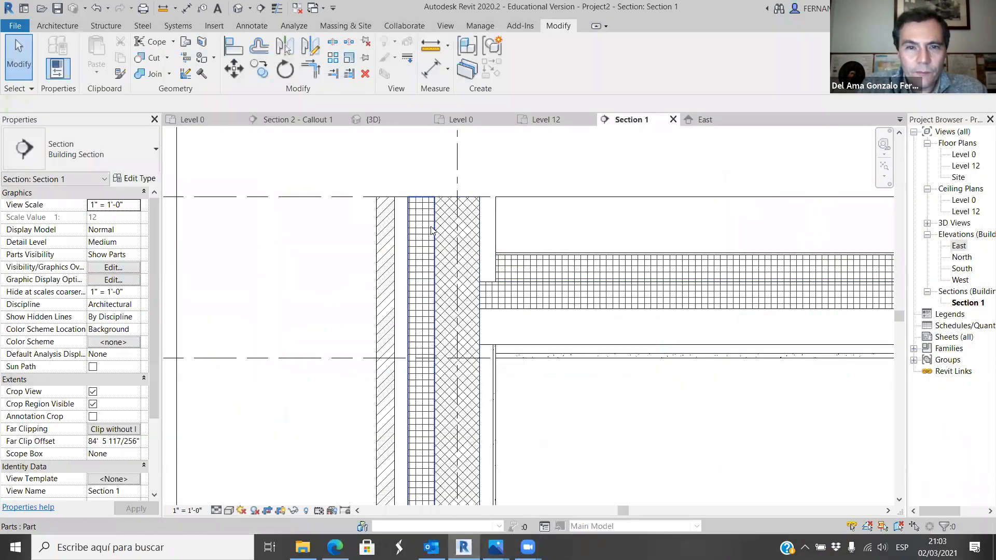
{"action": "left_click", "coordinate": [420, 231]}
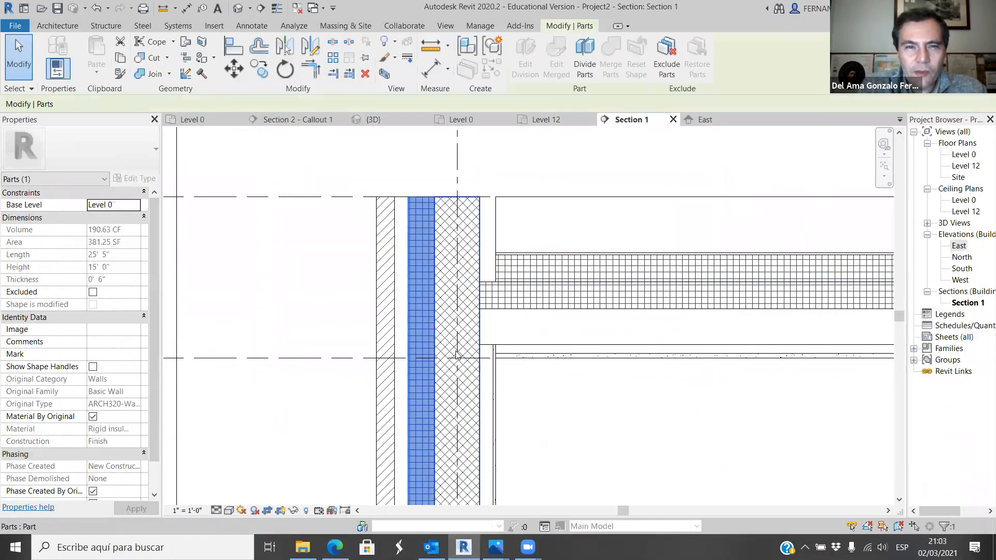
{"action": "left_click", "coordinate": [641, 422]}
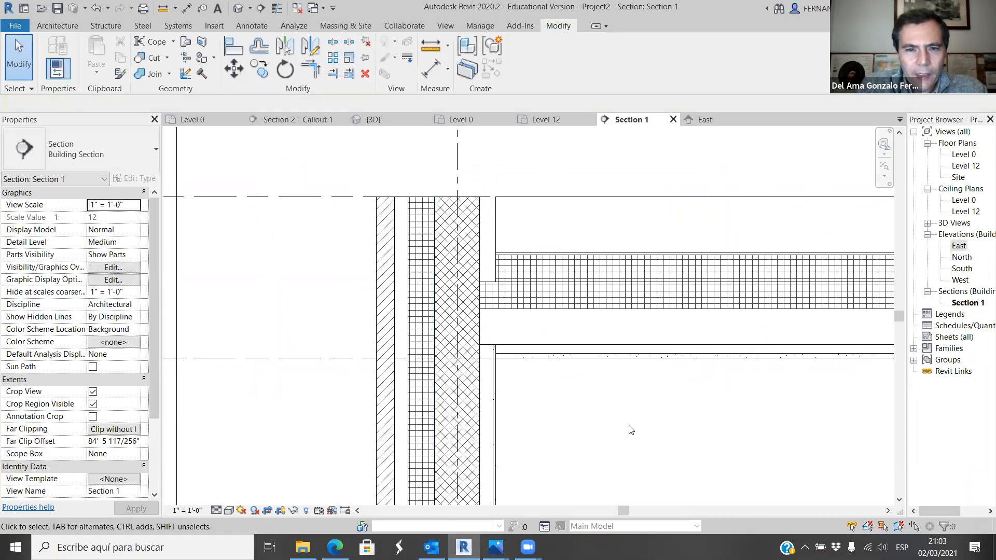
Open the view-specific graphics override by element for the wall's rigid insulation part and look over its line settings.
{"action": "scroll", "coordinate": [521, 326], "scroll_direction": "down", "scroll_amount": 3}
{"action": "scroll", "coordinate": [572, 341], "scroll_direction": "down", "scroll_amount": 3}
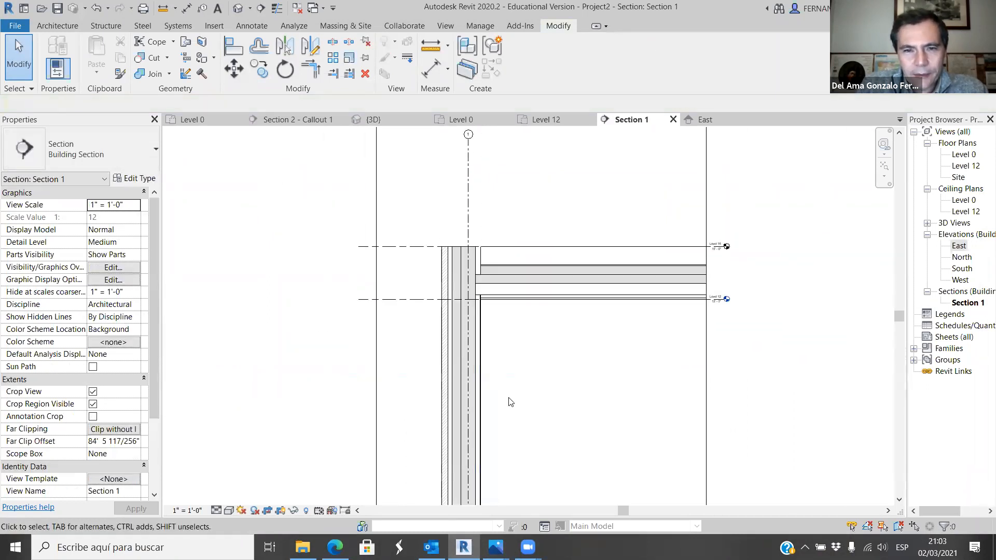
{"action": "scroll", "coordinate": [471, 328], "scroll_direction": "up", "scroll_amount": 4}
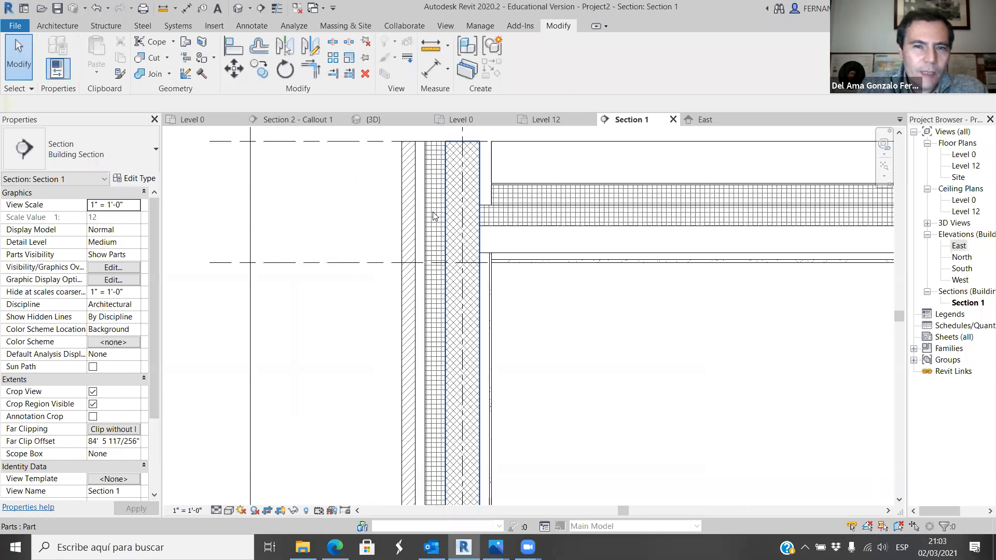
{"action": "left_click", "coordinate": [442, 215]}
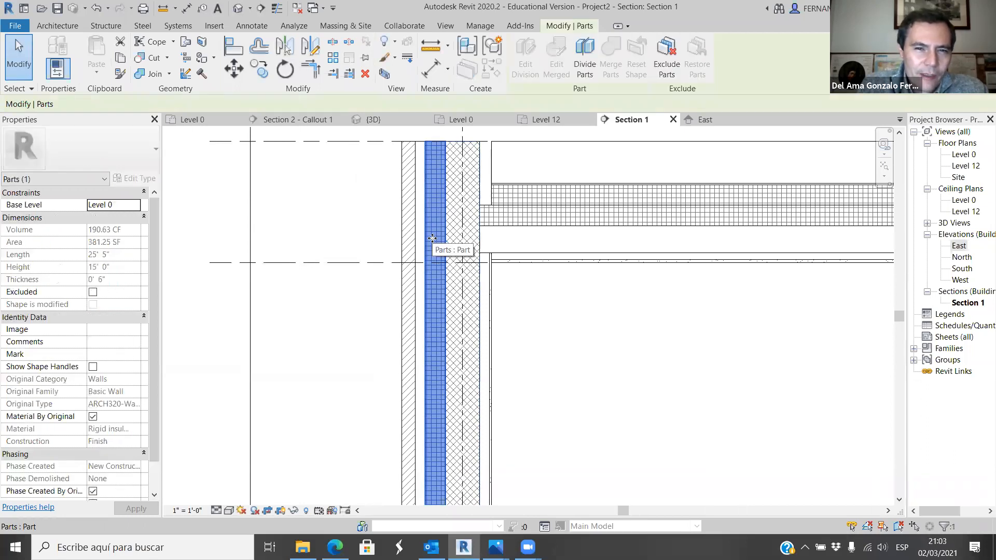
{"action": "right_click", "coordinate": [433, 238]}
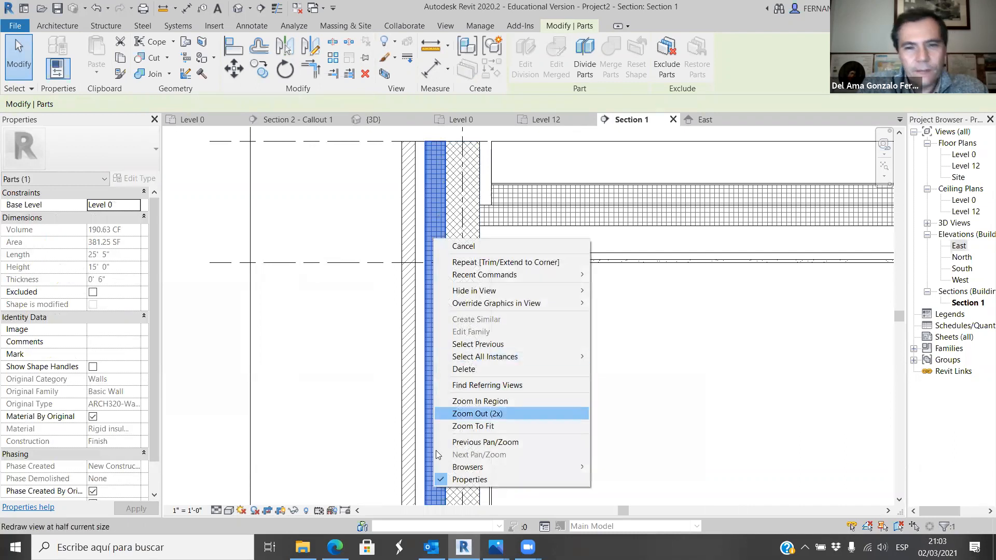
{"action": "mouse_move", "coordinate": [538, 305]}
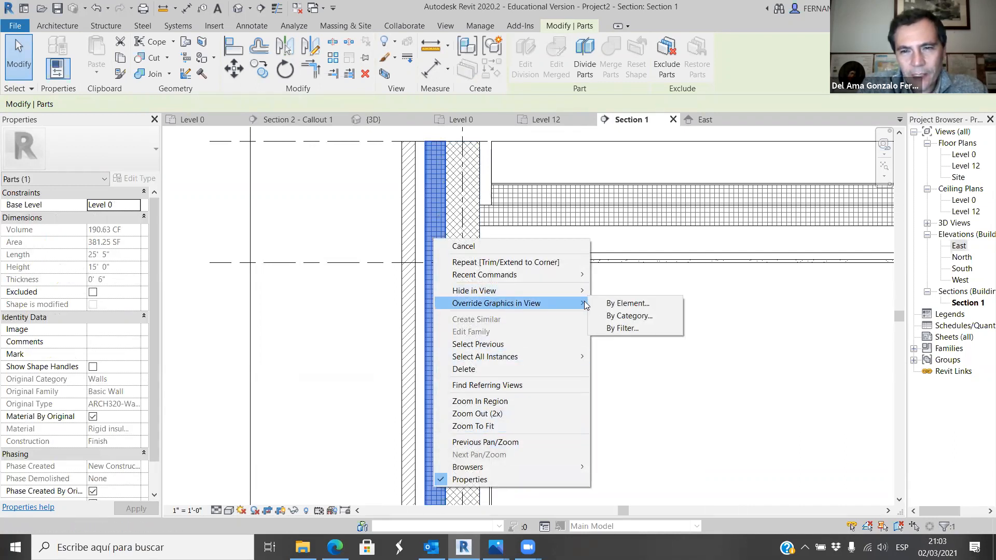
{"action": "left_click", "coordinate": [633, 304]}
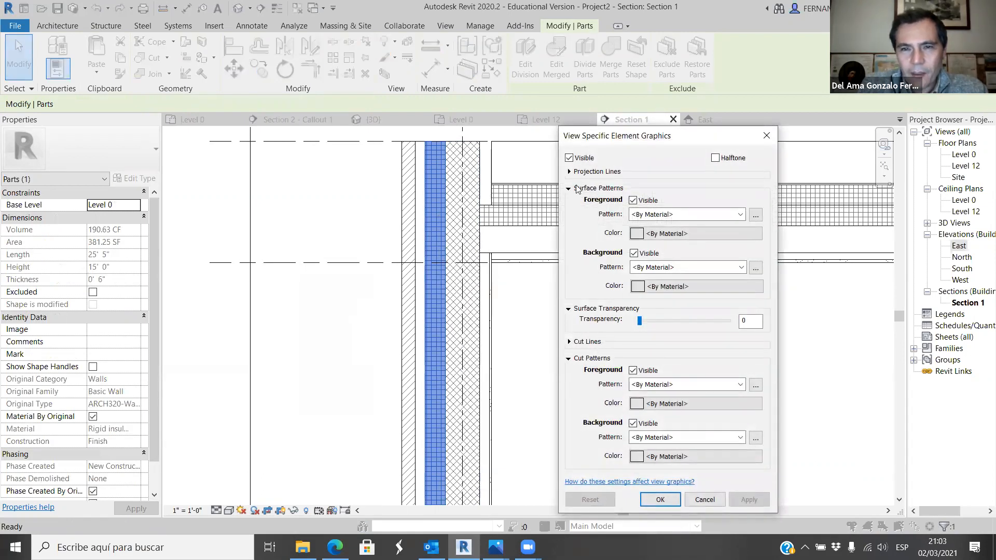
{"action": "left_click", "coordinate": [569, 172]}
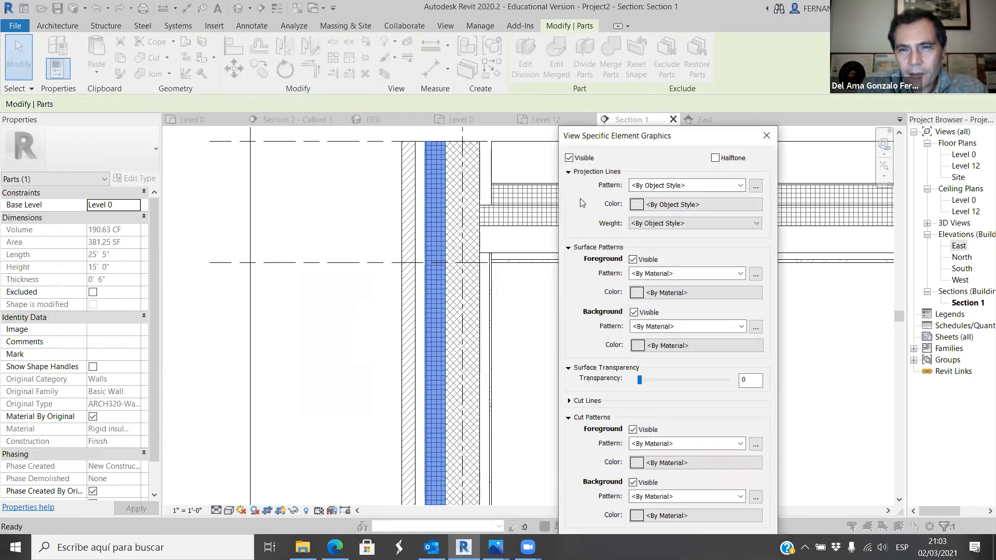
{"action": "left_click", "coordinate": [568, 172]}
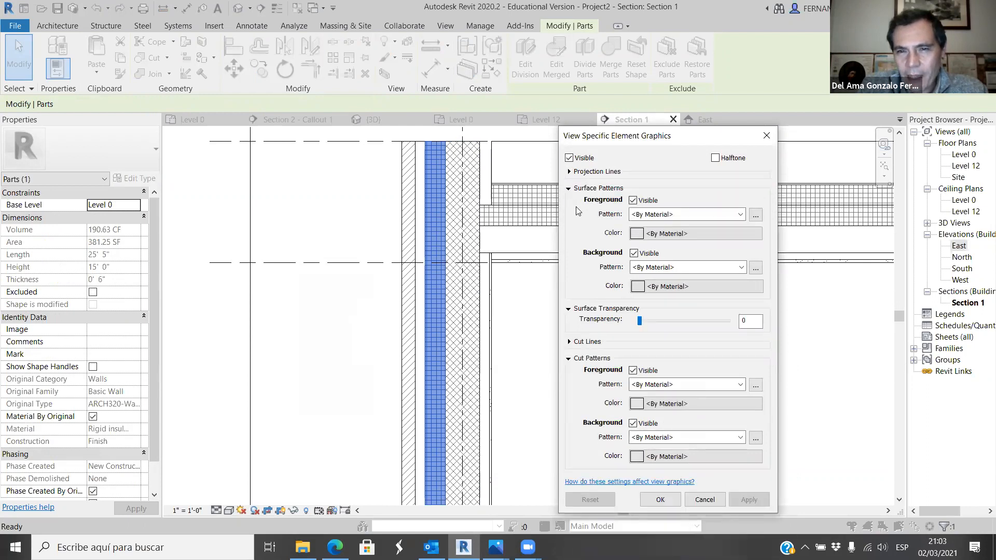
{"action": "left_click", "coordinate": [569, 342]}
{"action": "left_click", "coordinate": [569, 342]}
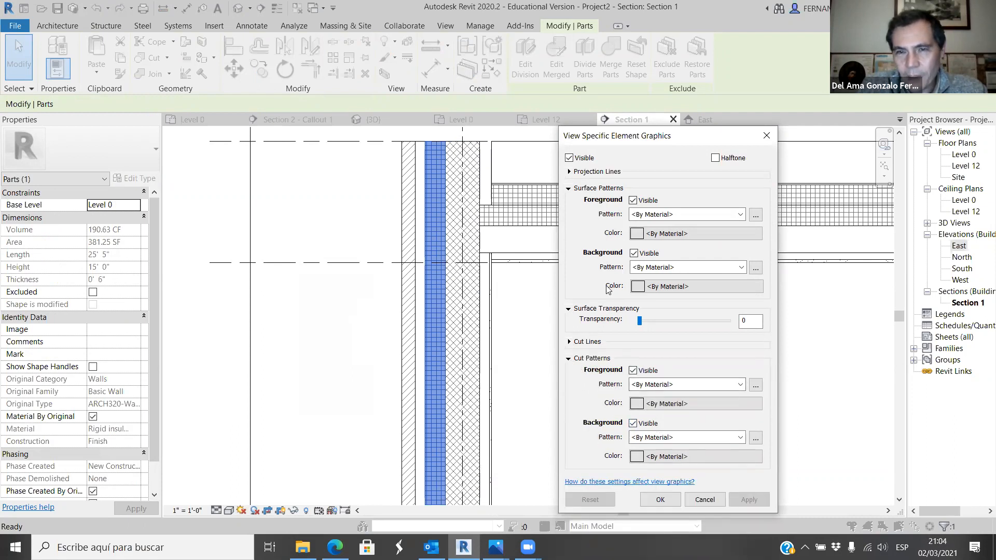
Hide the foreground and background surface and cut patterns of the wall's rigid insulation part in this view.
{"action": "left_click", "coordinate": [633, 201]}
{"action": "left_click", "coordinate": [633, 253]}
{"action": "left_click", "coordinate": [633, 424]}
{"action": "left_click", "coordinate": [748, 499]}
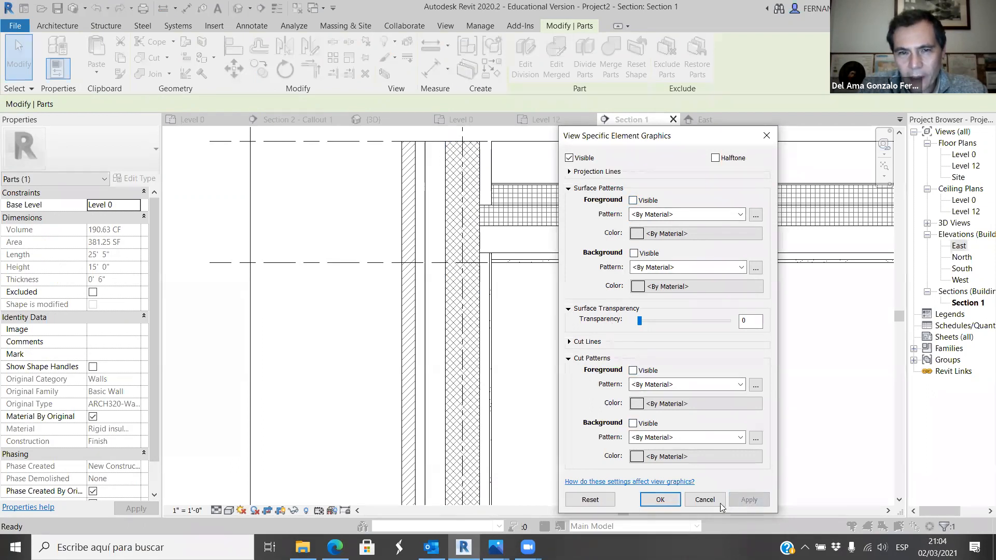
{"action": "left_click", "coordinate": [659, 499]}
{"action": "left_click", "coordinate": [566, 333]}
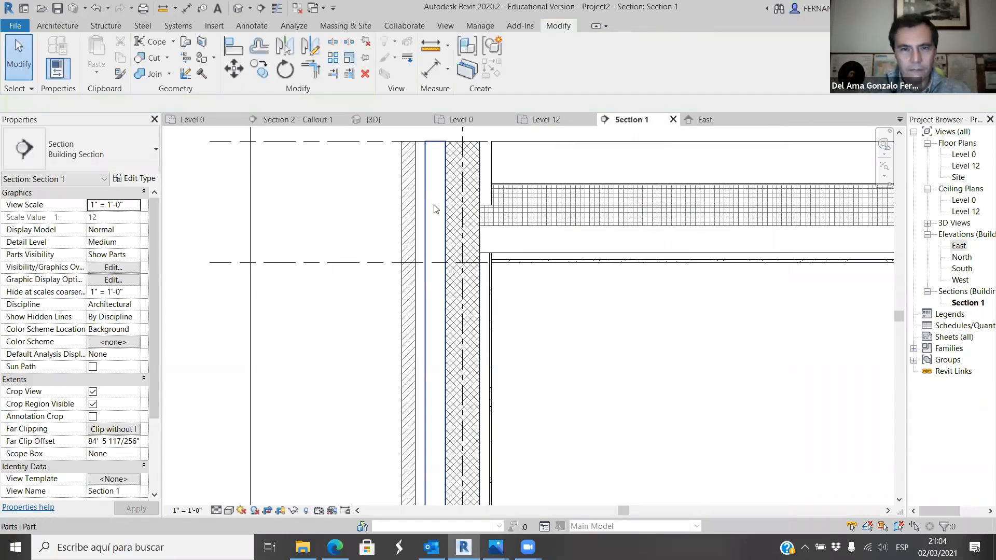
{"action": "left_click", "coordinate": [436, 209]}
{"action": "left_click", "coordinate": [597, 363]}
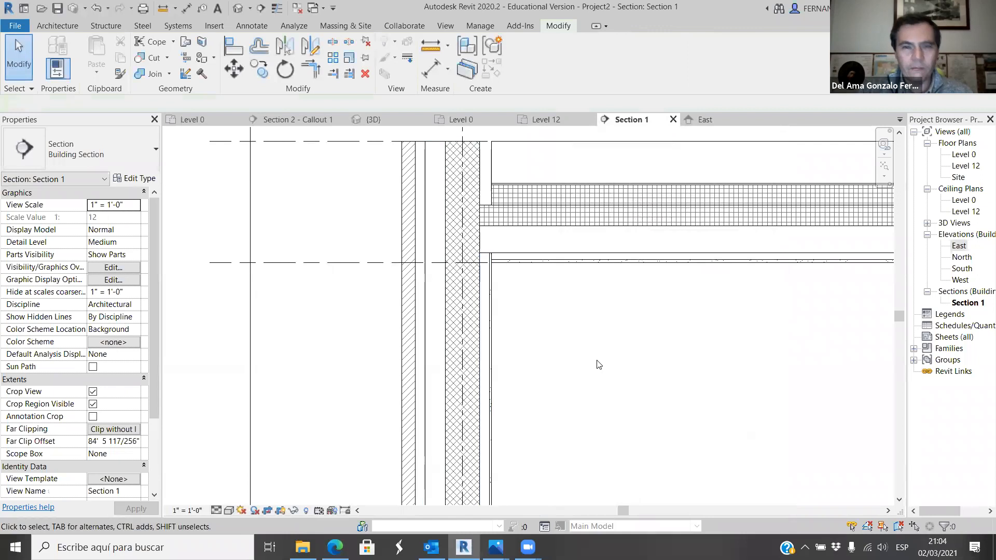
{"action": "scroll", "coordinate": [545, 384], "scroll_direction": "up", "scroll_amount": 1}
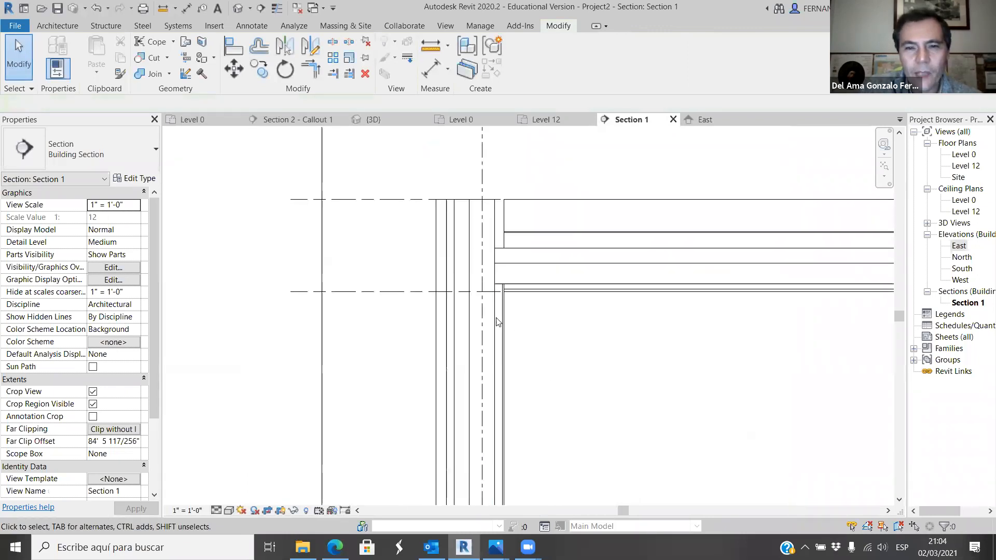
{"action": "left_click", "coordinate": [474, 306]}
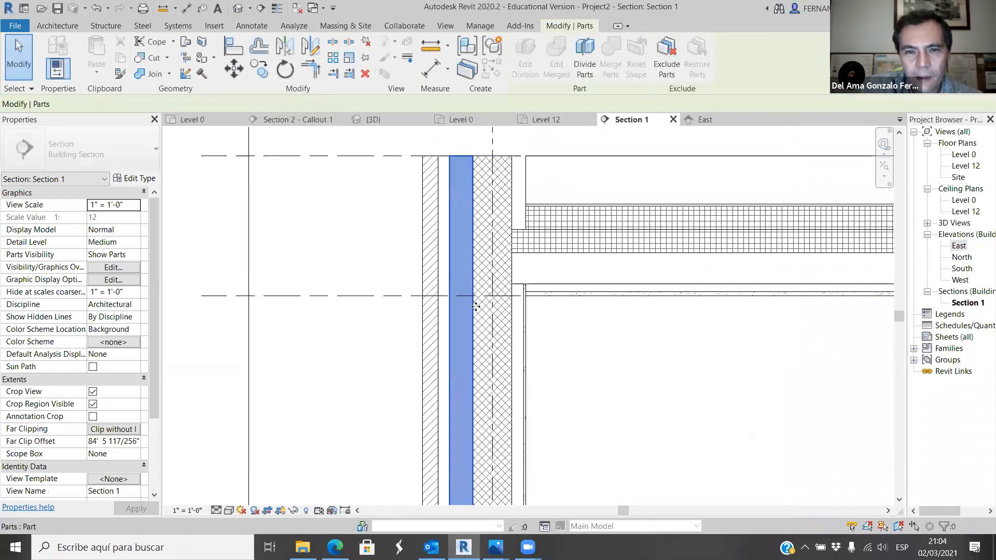
{"action": "left_click", "coordinate": [652, 423]}
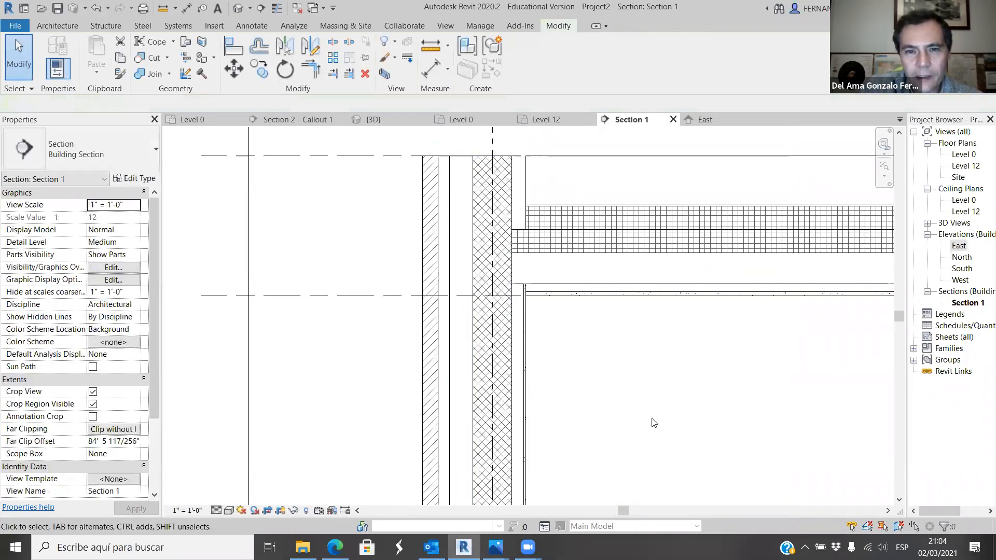
{"action": "left_click", "coordinate": [254, 26]}
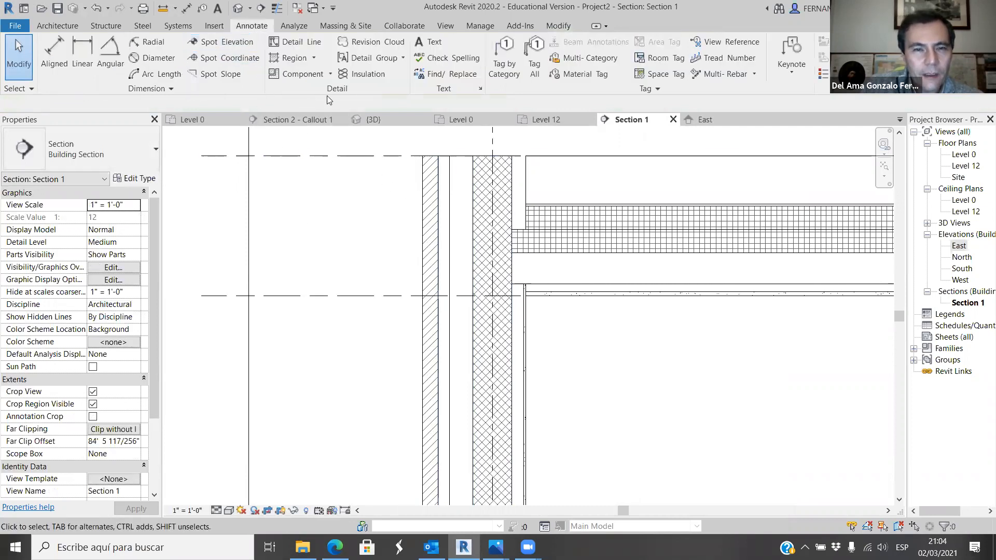
{"action": "left_click", "coordinate": [365, 76]}
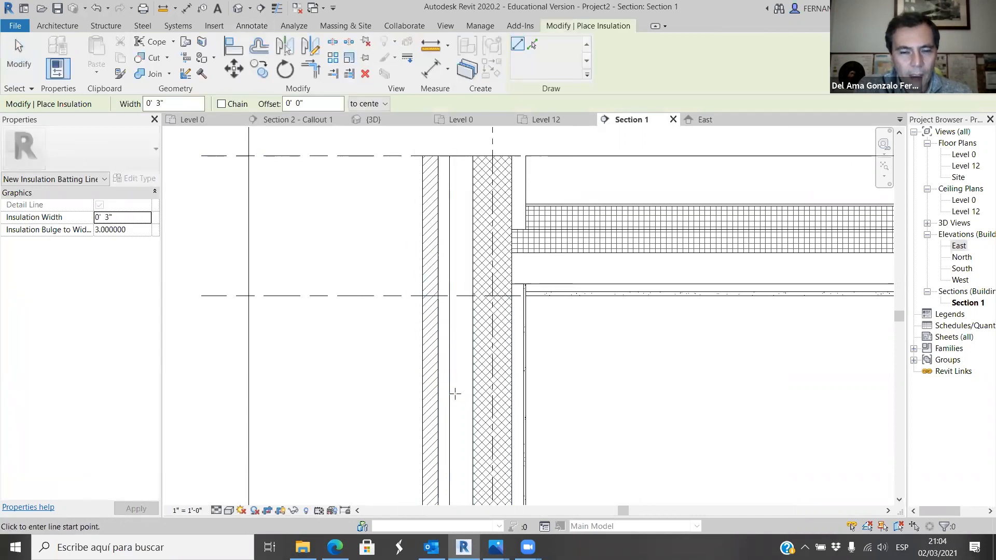
{"action": "left_click", "coordinate": [451, 465]}
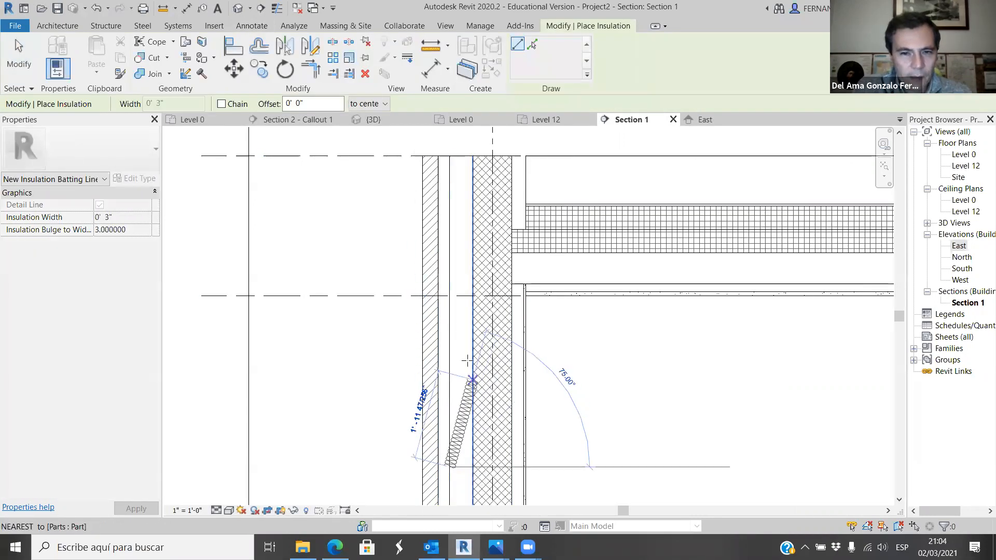
{"action": "scroll", "coordinate": [449, 244], "scroll_direction": "up", "scroll_amount": 4}
{"action": "scroll", "coordinate": [446, 243], "scroll_direction": "up", "scroll_amount": 3}
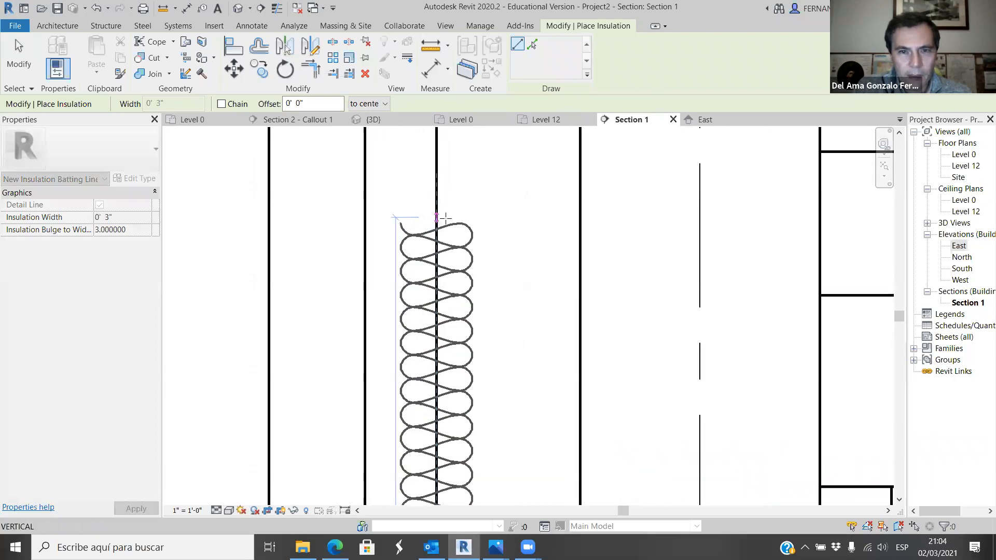
{"action": "scroll", "coordinate": [448, 186], "scroll_direction": "down", "scroll_amount": 5}
{"action": "scroll", "coordinate": [447, 218], "scroll_direction": "down", "scroll_amount": 3}
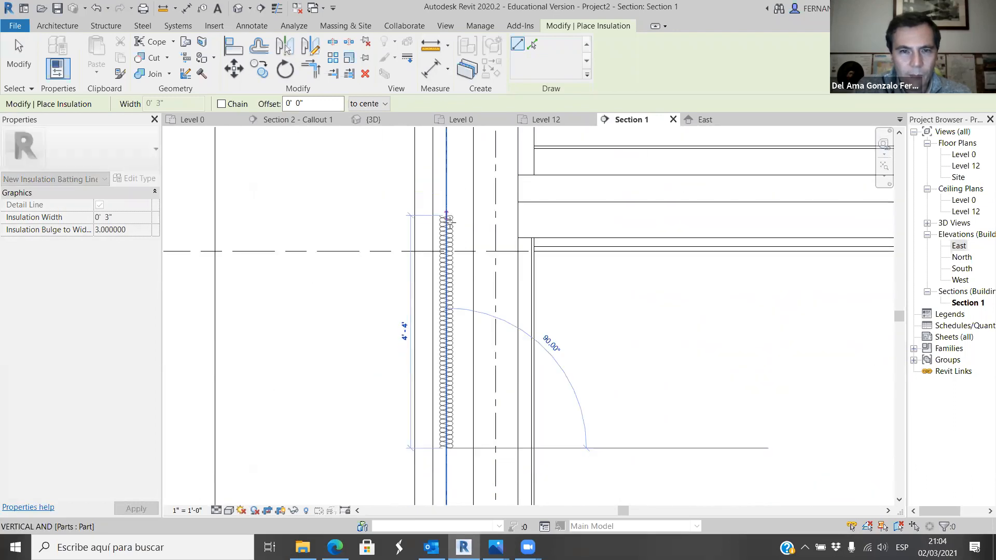
{"action": "scroll", "coordinate": [460, 293], "scroll_direction": "up", "scroll_amount": 3}
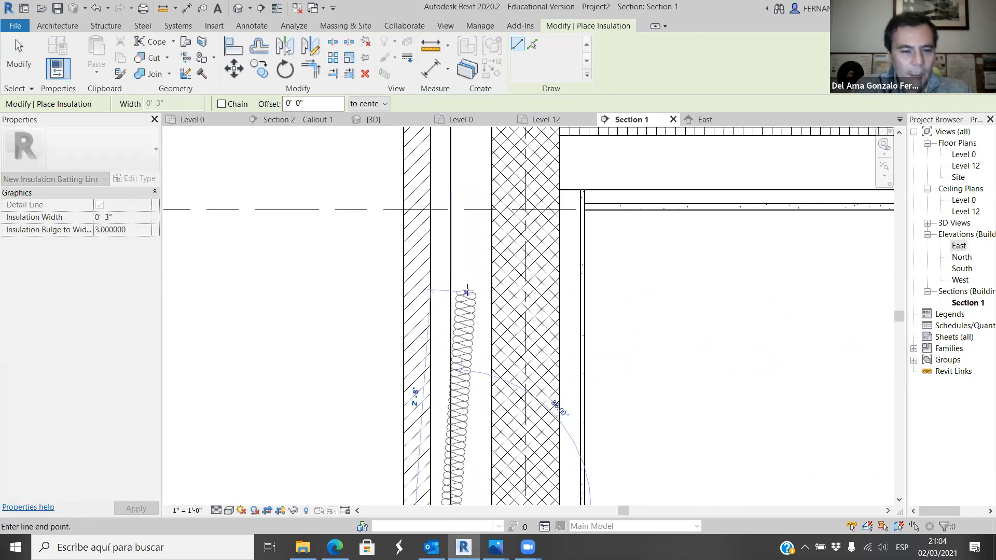
{"action": "key", "text": "Escape"}
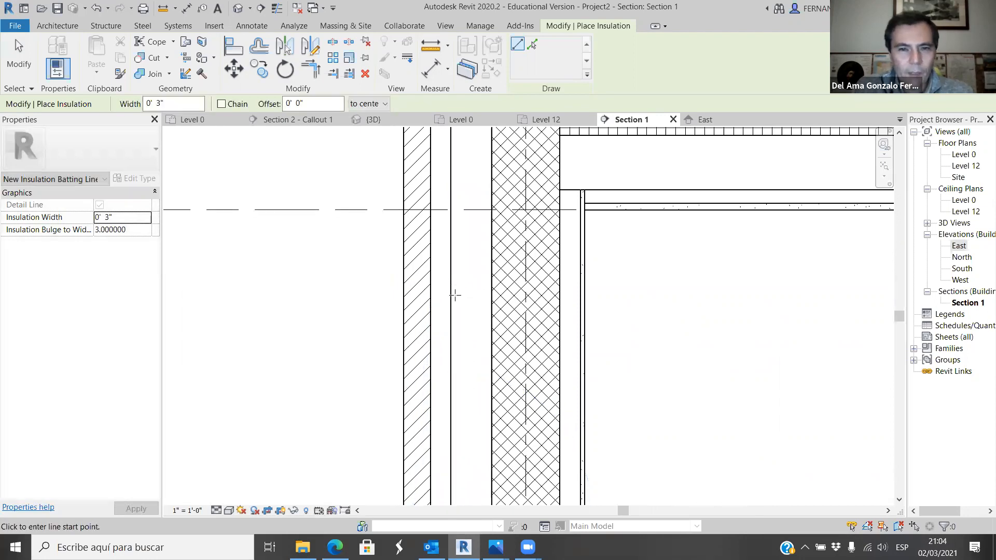
Set the batting insulation's width to 0' 6" and its alignment to near side.
{"action": "left_click", "coordinate": [262, 27]}
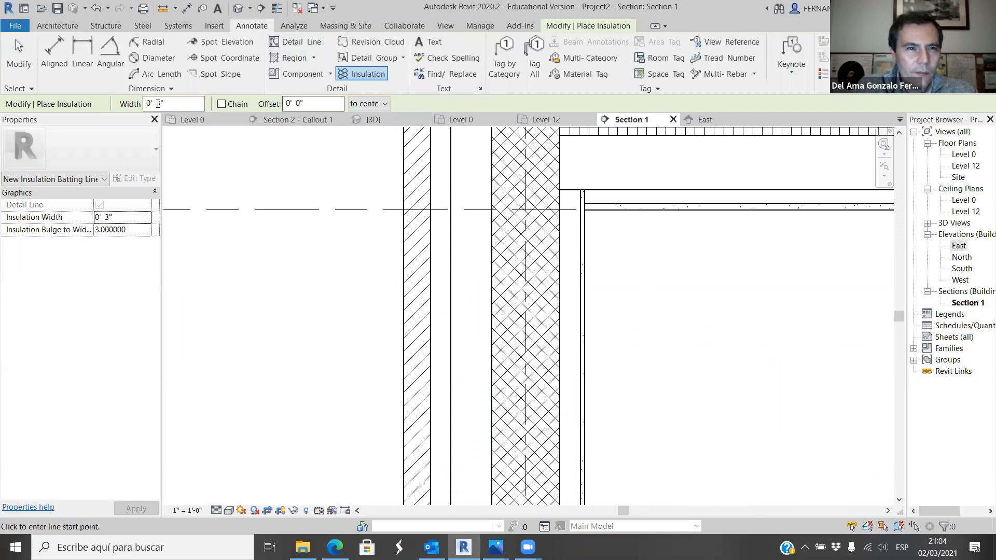
{"action": "scroll", "coordinate": [423, 270], "scroll_direction": "down", "scroll_amount": 2}
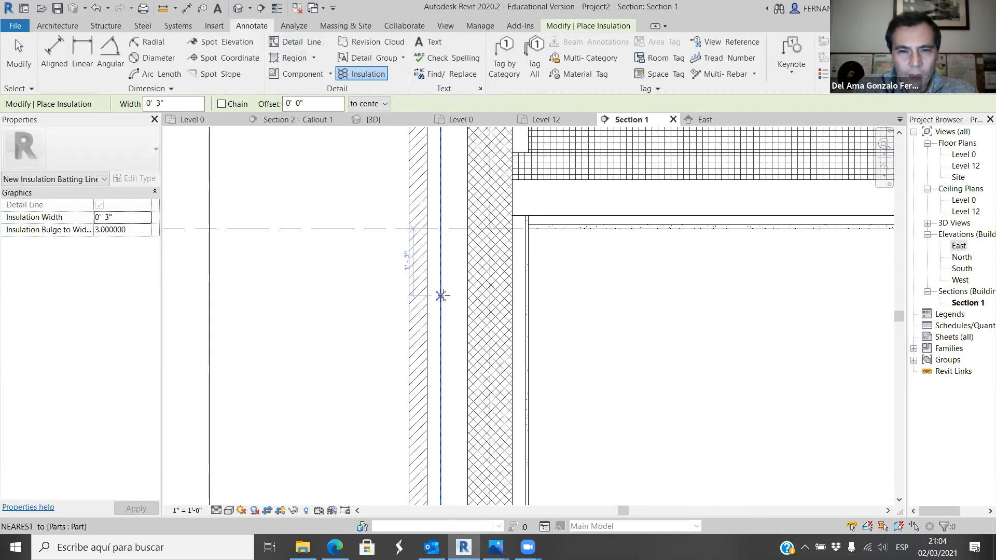
{"action": "left_click", "coordinate": [160, 102]}
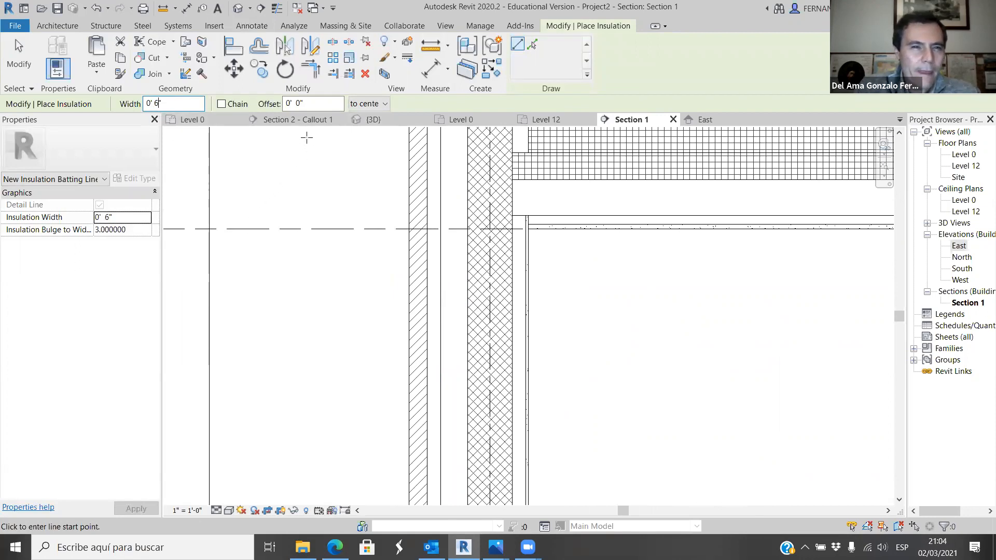
{"action": "left_click", "coordinate": [385, 104]}
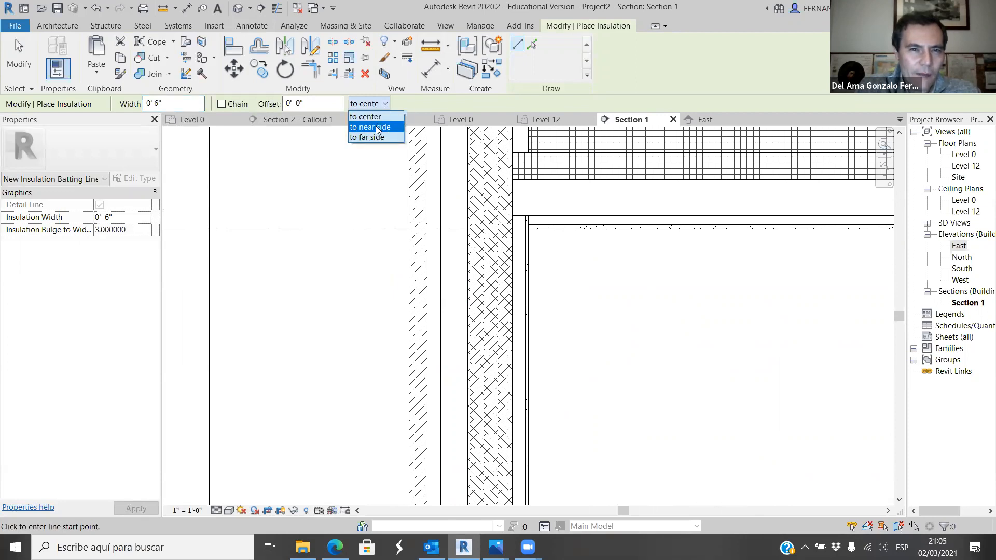
{"action": "left_click", "coordinate": [377, 128]}
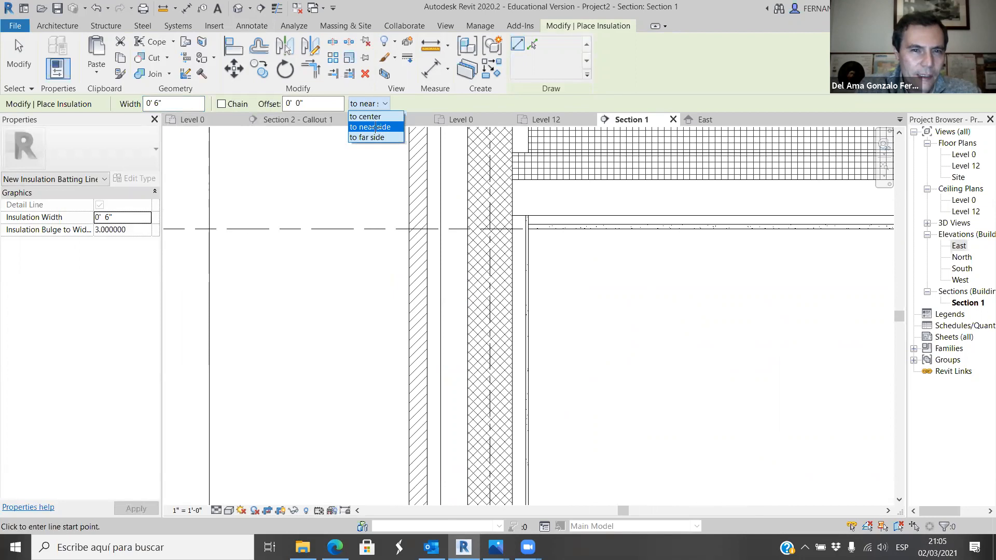
Draw batting insulation about 6'-2" long, aligned to far side, up the outer edge of the wall's insulation layer to the wall top.
{"action": "left_click", "coordinate": [440, 400]}
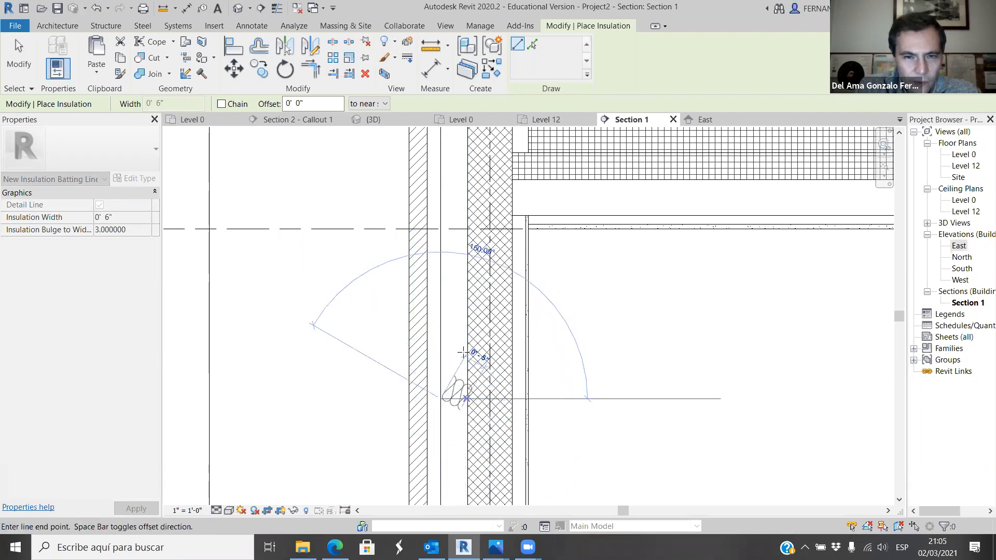
{"action": "left_click", "coordinate": [382, 103]}
{"action": "left_click", "coordinate": [385, 136]}
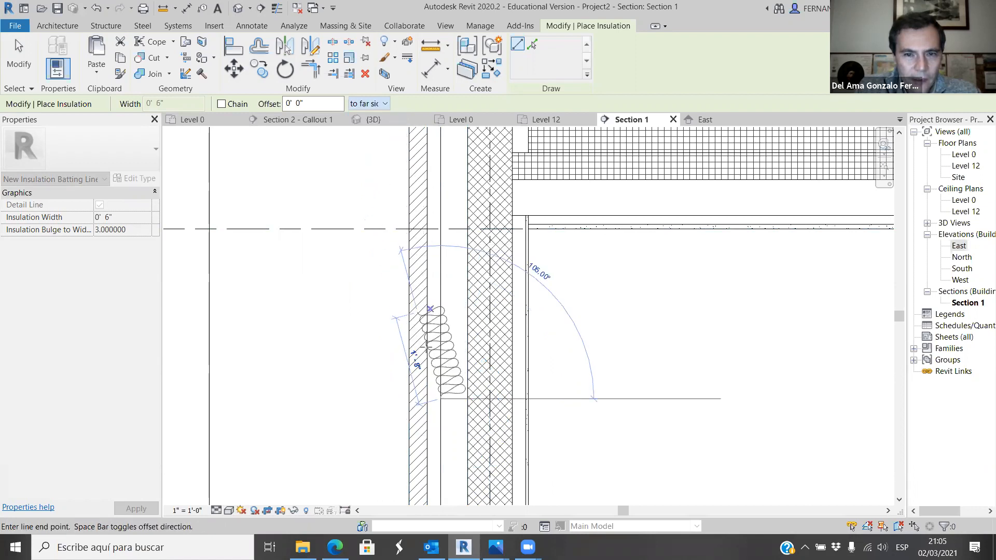
{"action": "scroll", "coordinate": [460, 471], "scroll_direction": "down", "scroll_amount": 2}
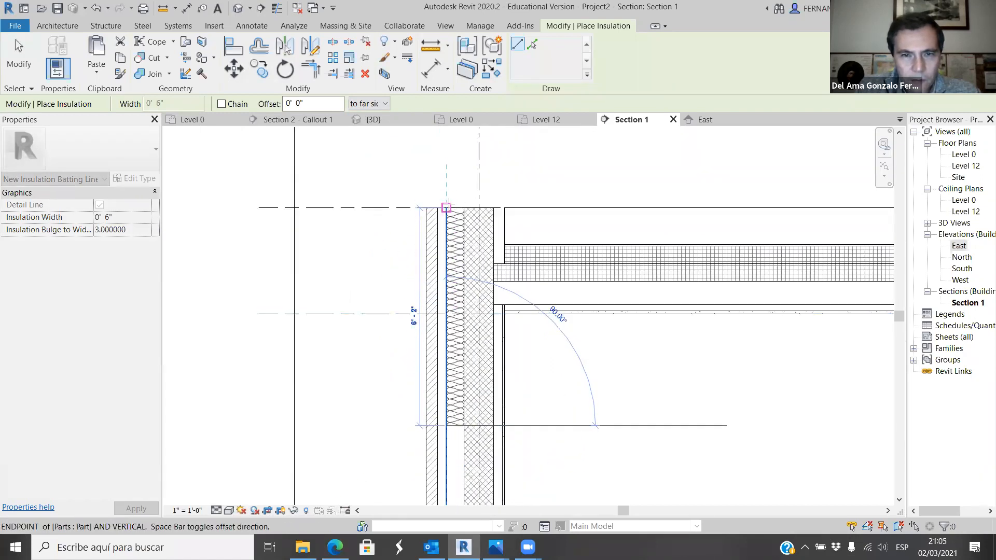
{"action": "left_click", "coordinate": [451, 207]}
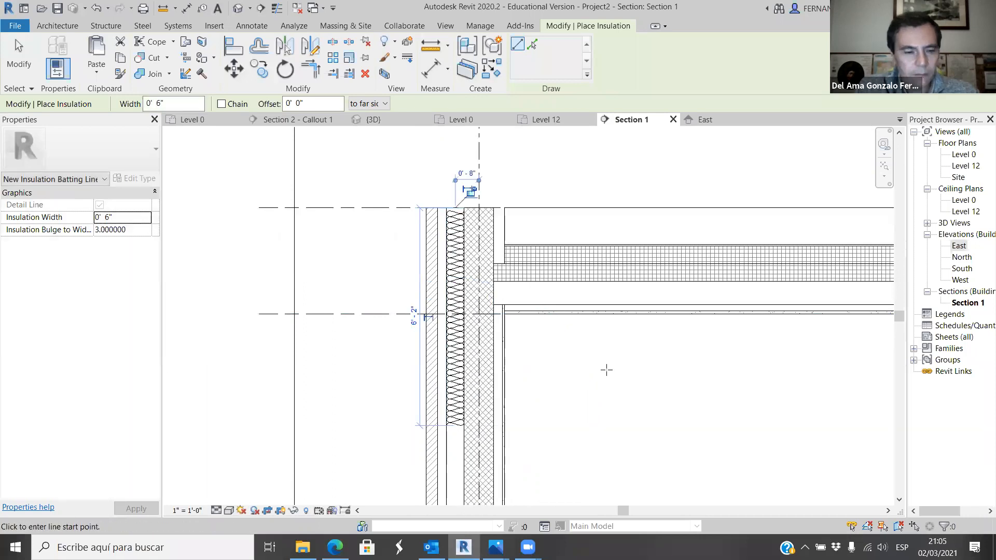
{"action": "key", "text": "Escape"}
Stretch the lower end of the insulation batting further down inside the wall's insulation layer.
{"action": "scroll", "coordinate": [564, 421], "scroll_direction": "up", "scroll_amount": 3}
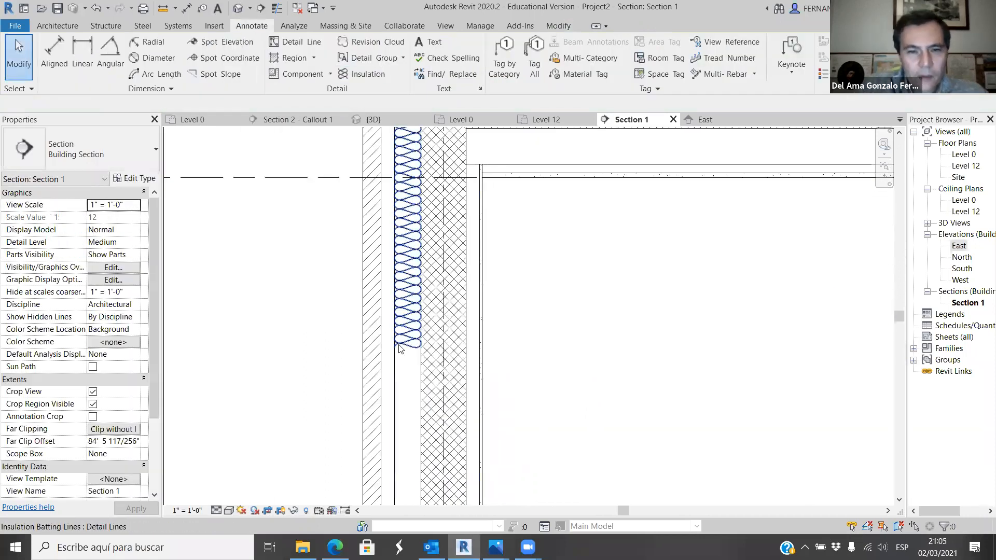
{"action": "left_click", "coordinate": [407, 344]}
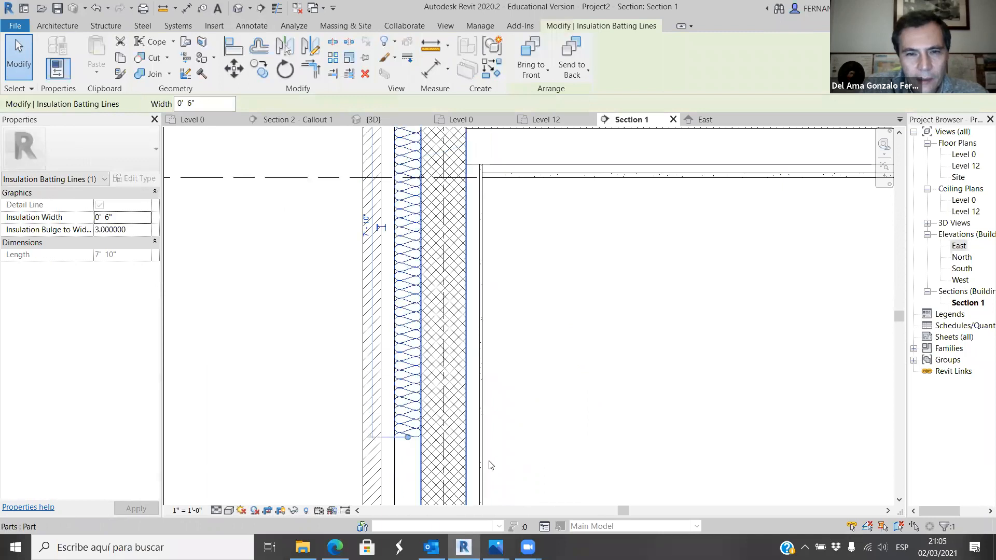
{"action": "scroll", "coordinate": [501, 359], "scroll_direction": "down", "scroll_amount": 2}
{"action": "scroll", "coordinate": [496, 368], "scroll_direction": "down", "scroll_amount": 2}
{"action": "scroll", "coordinate": [462, 452], "scroll_direction": "up", "scroll_amount": 3}
{"action": "left_click_drag", "start_coordinate": [472, 354], "coordinate": [480, 470]}
{"action": "left_click", "coordinate": [655, 313]}
{"action": "scroll", "coordinate": [614, 353], "scroll_direction": "down", "scroll_amount": 3}
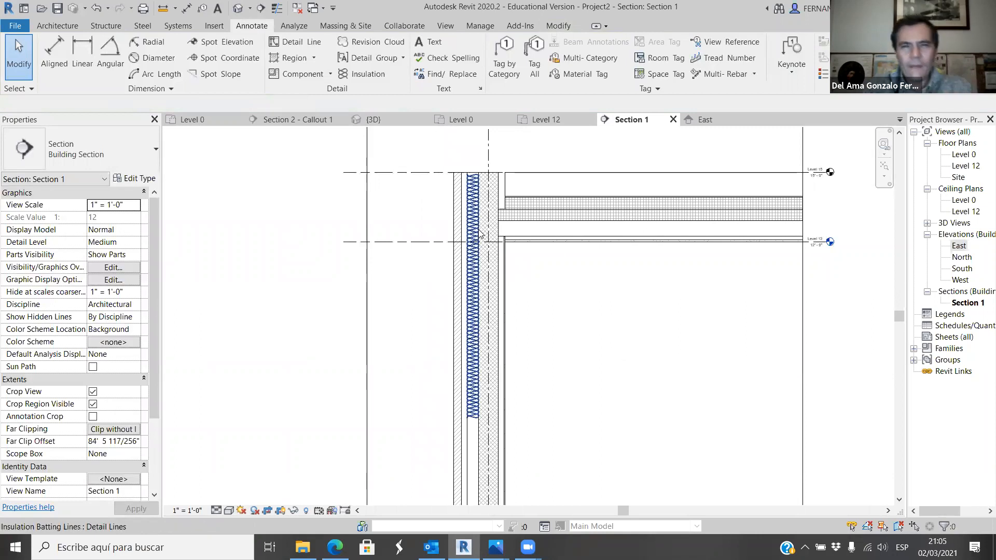
{"action": "scroll", "coordinate": [471, 176], "scroll_direction": "up", "scroll_amount": 2}
{"action": "scroll", "coordinate": [475, 172], "scroll_direction": "up", "scroll_amount": 5}
{"action": "scroll", "coordinate": [452, 238], "scroll_direction": "down", "scroll_amount": 2}
{"action": "scroll", "coordinate": [469, 174], "scroll_direction": "up", "scroll_amount": 3}
{"action": "scroll", "coordinate": [486, 175], "scroll_direction": "up", "scroll_amount": 1}
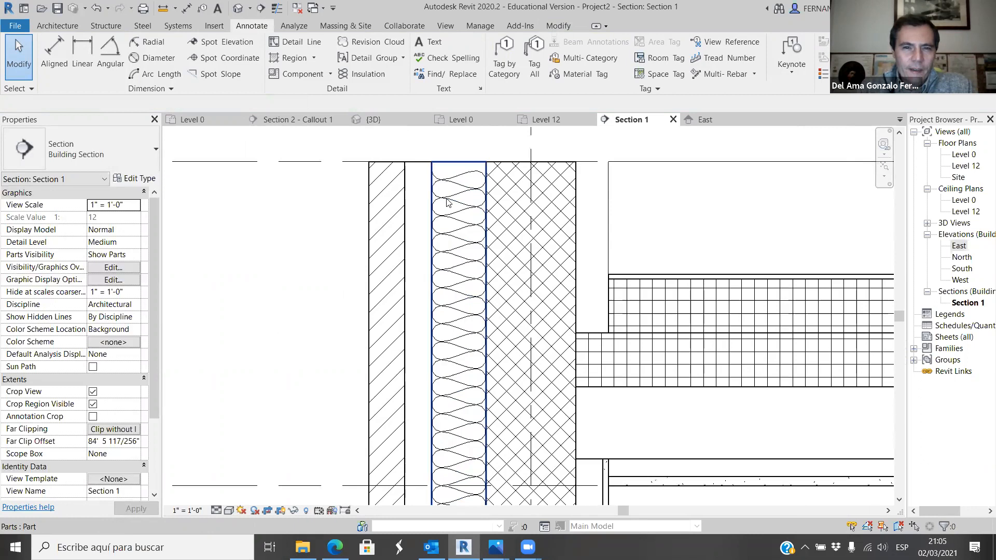
Examine how far the batting insulation and the rigid insulation part extend down the wall in Section 1.
{"action": "scroll", "coordinate": [460, 183], "scroll_direction": "up", "scroll_amount": 4}
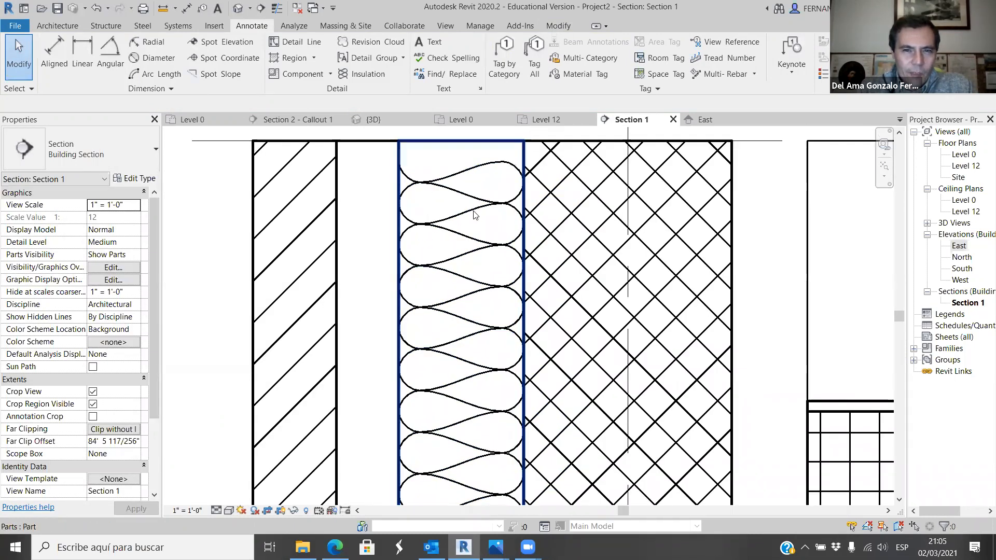
{"action": "left_click", "coordinate": [451, 239]}
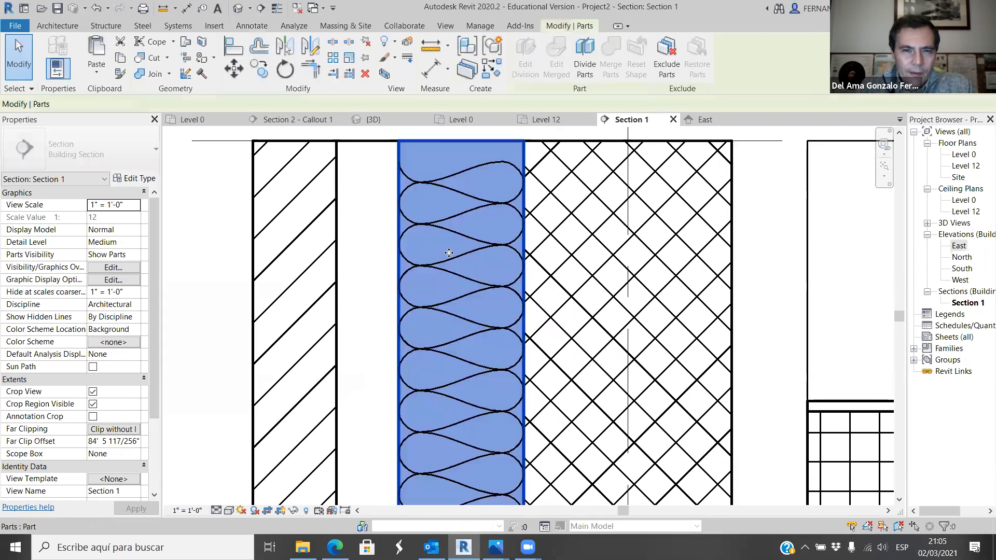
{"action": "scroll", "coordinate": [450, 210], "scroll_direction": "down", "scroll_amount": 4}
{"action": "scroll", "coordinate": [449, 210], "scroll_direction": "down", "scroll_amount": 4}
{"action": "scroll", "coordinate": [457, 271], "scroll_direction": "down", "scroll_amount": 2}
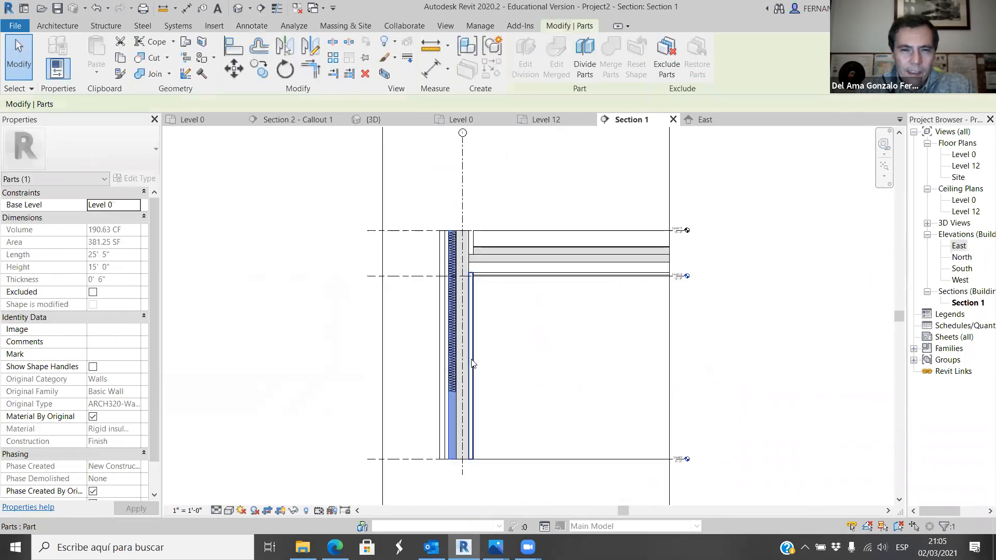
{"action": "scroll", "coordinate": [450, 418], "scroll_direction": "up", "scroll_amount": 3}
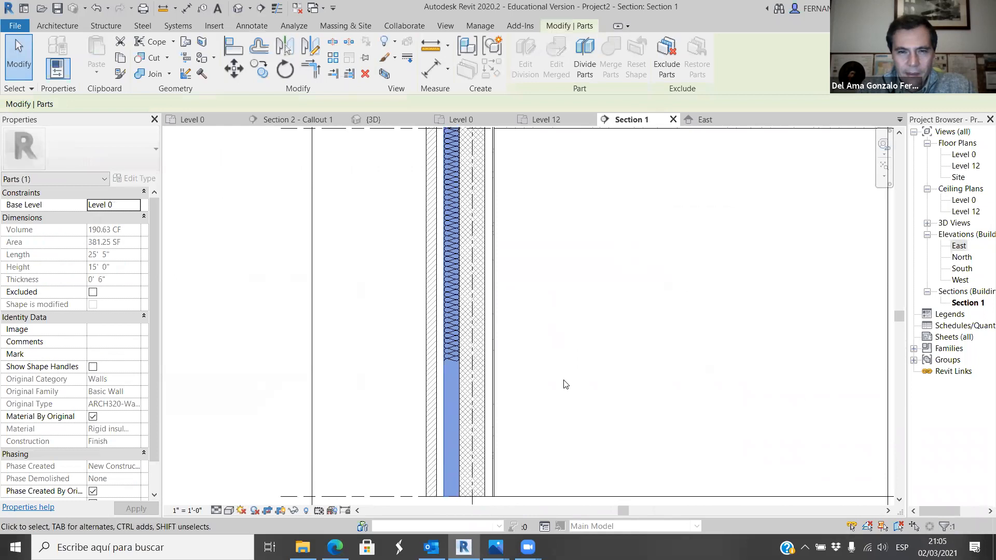
{"action": "left_click", "coordinate": [562, 382]}
{"action": "left_click", "coordinate": [454, 362]}
{"action": "scroll", "coordinate": [586, 361], "scroll_direction": "down", "scroll_amount": 2}
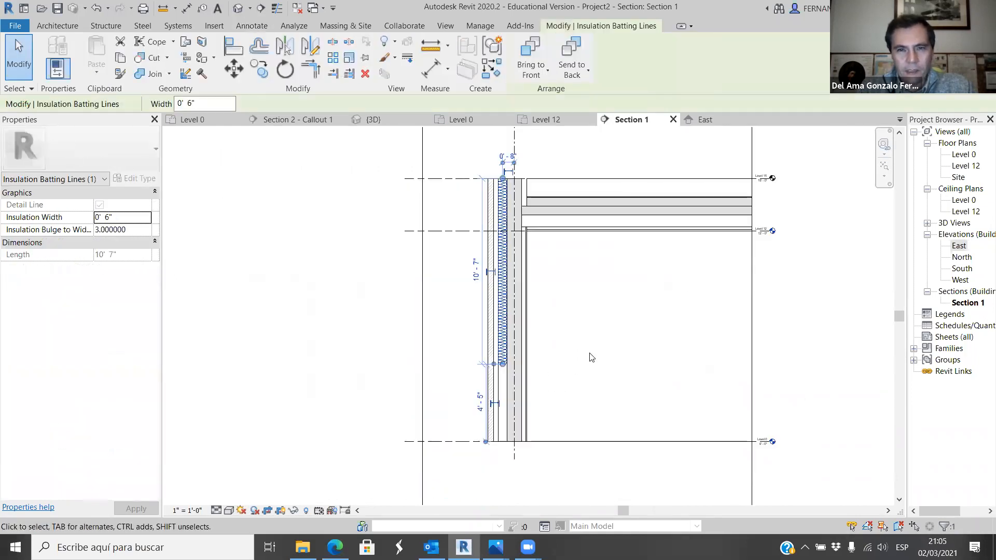
{"action": "left_click", "coordinate": [592, 357]}
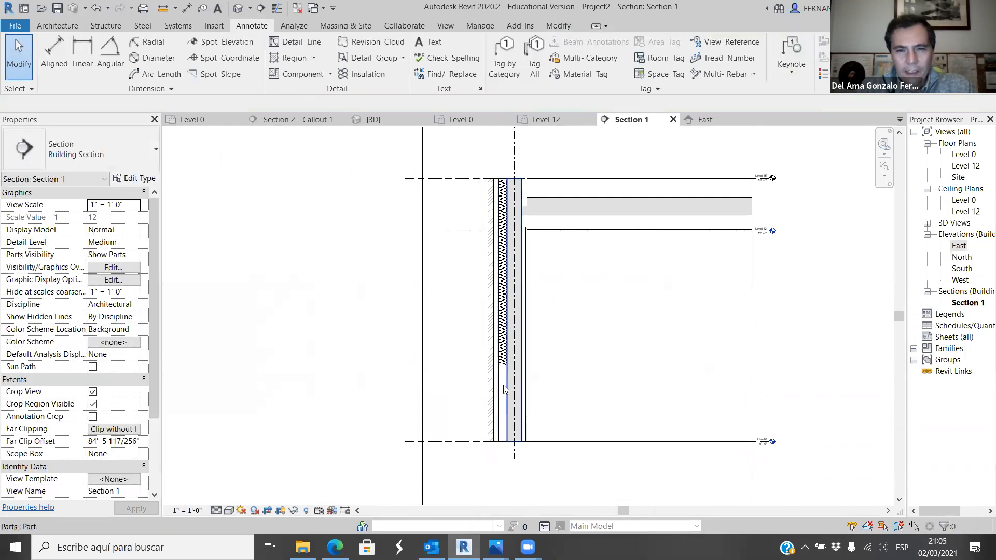
Override the wall's rigid insulation part by element in this view, making its foreground cut pattern visible with a solid fill.
{"action": "scroll", "coordinate": [502, 389], "scroll_direction": "up", "scroll_amount": 4}
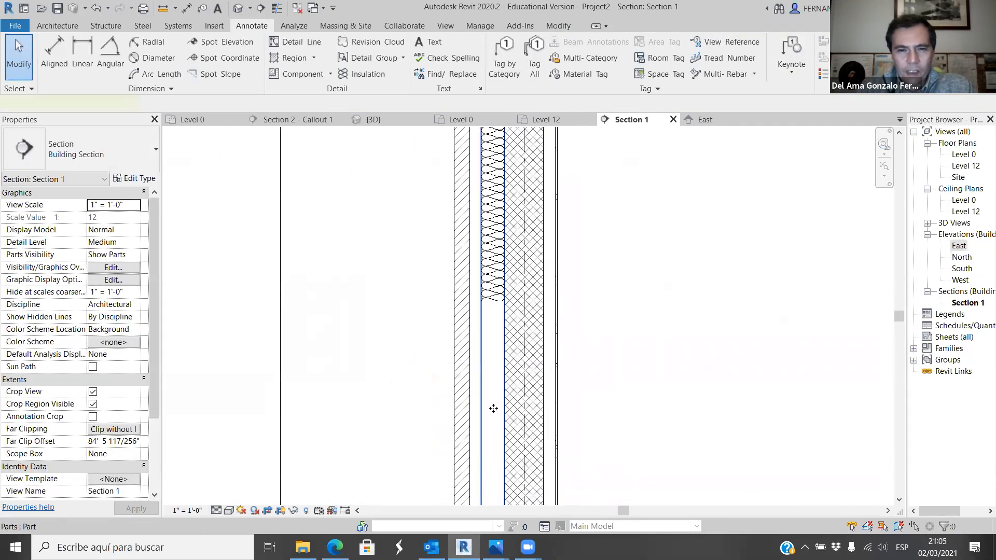
{"action": "left_click", "coordinate": [494, 409]}
{"action": "scroll", "coordinate": [614, 392], "scroll_direction": "down", "scroll_amount": 3}
{"action": "scroll", "coordinate": [551, 379], "scroll_direction": "up", "scroll_amount": 5}
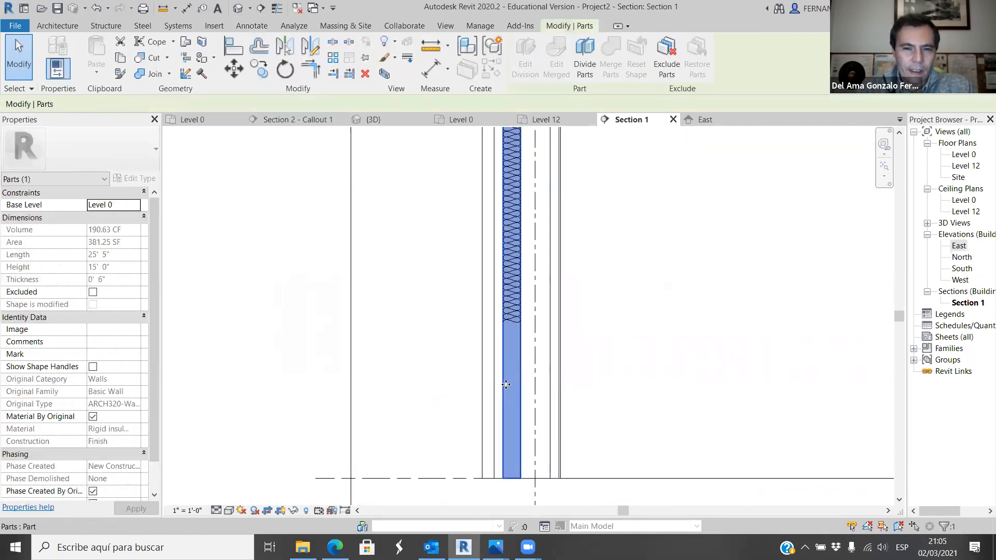
{"action": "scroll", "coordinate": [512, 386], "scroll_direction": "up", "scroll_amount": 1}
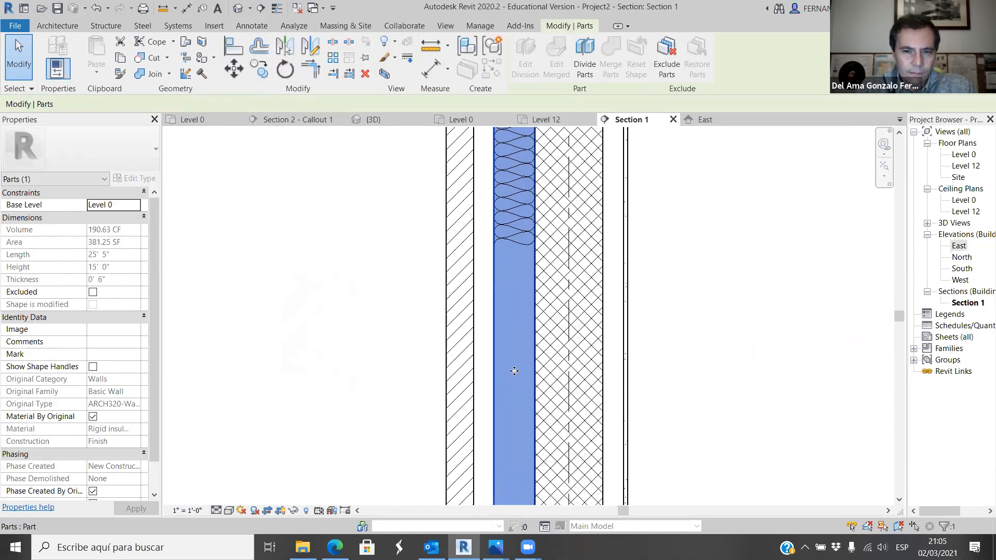
{"action": "right_click", "coordinate": [513, 371]}
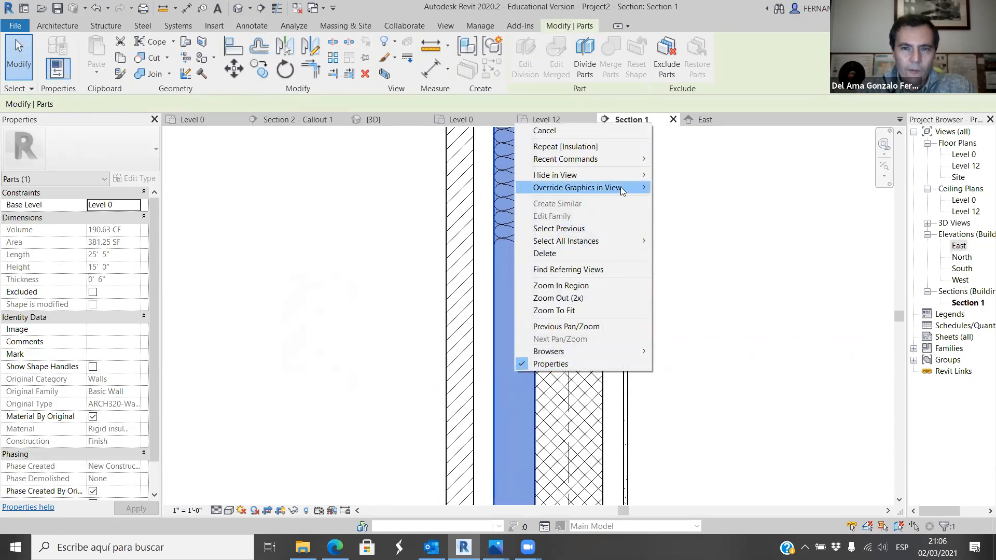
{"action": "mouse_move", "coordinate": [622, 188]}
{"action": "left_click", "coordinate": [680, 188]}
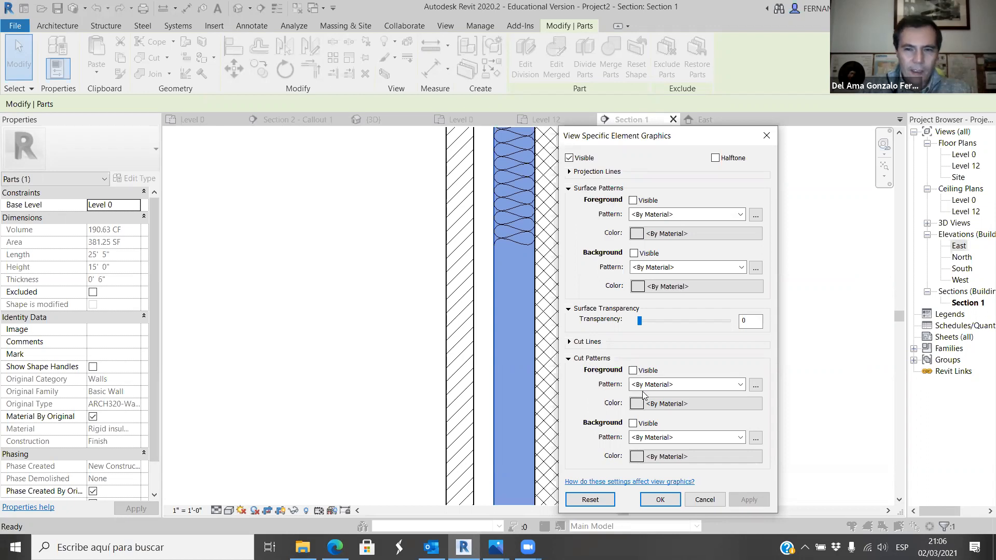
{"action": "left_click", "coordinate": [633, 370]}
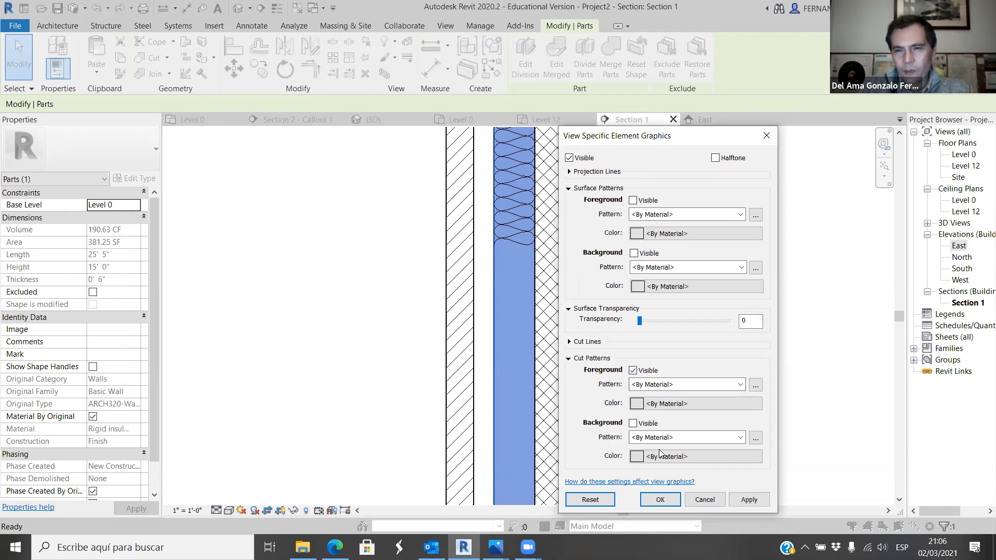
{"action": "left_click", "coordinate": [741, 385]}
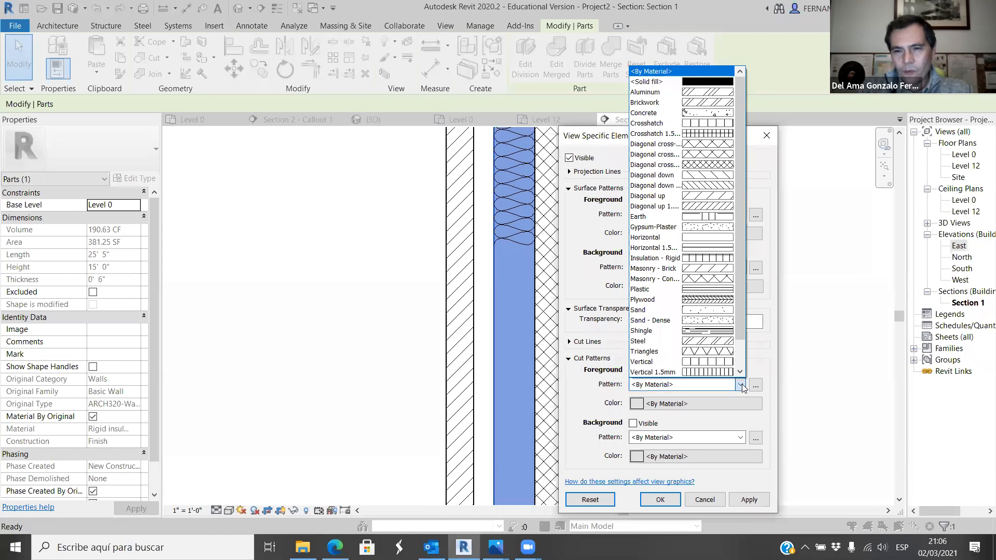
{"action": "left_click", "coordinate": [702, 81]}
{"action": "left_click", "coordinate": [756, 385]}
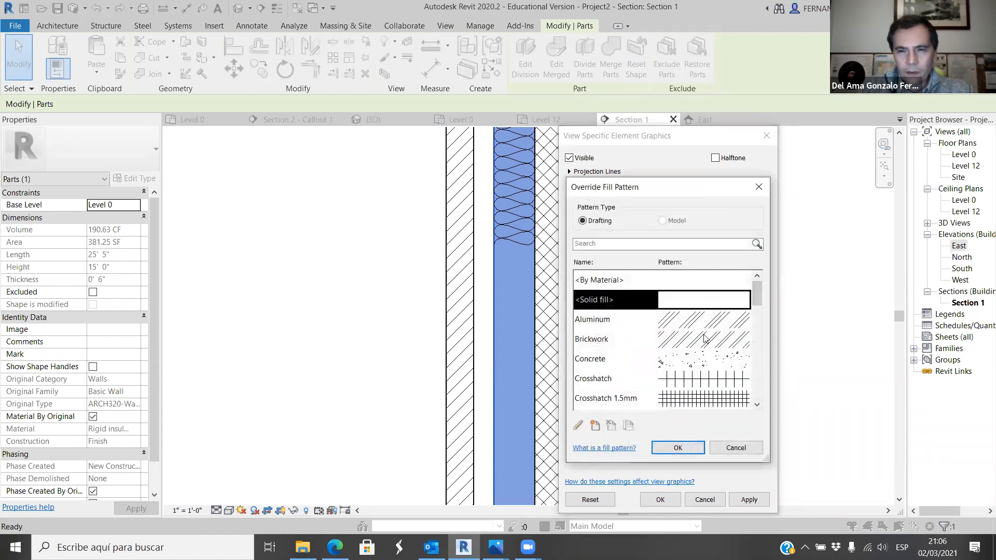
{"action": "left_click", "coordinate": [731, 449]}
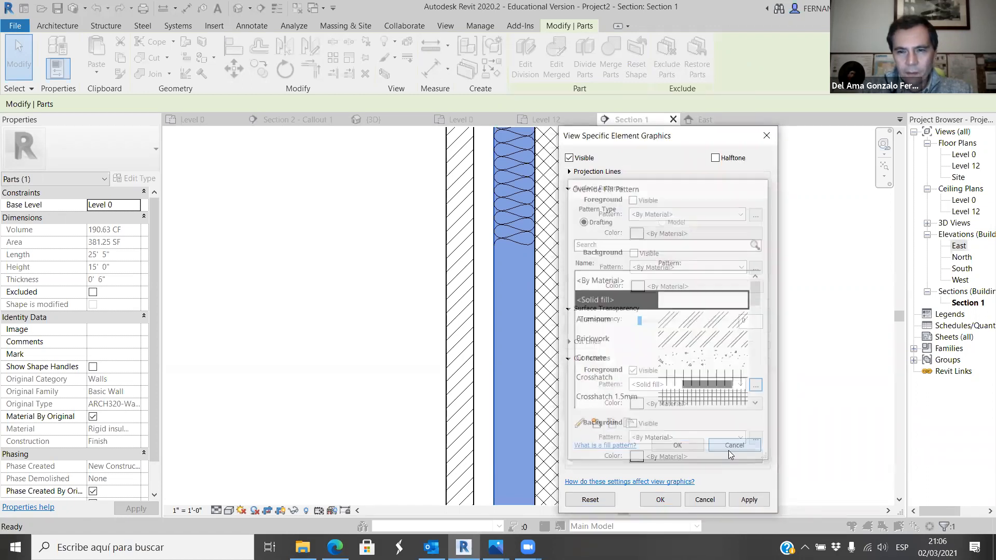
Set the insulation part's foreground cut pattern color to yellow RGB 231-220-124 and apply the override.
{"action": "left_click", "coordinate": [638, 408]}
{"action": "left_click", "coordinate": [701, 276]}
{"action": "left_click_drag", "start_coordinate": [702, 276], "coordinate": [703, 277]}
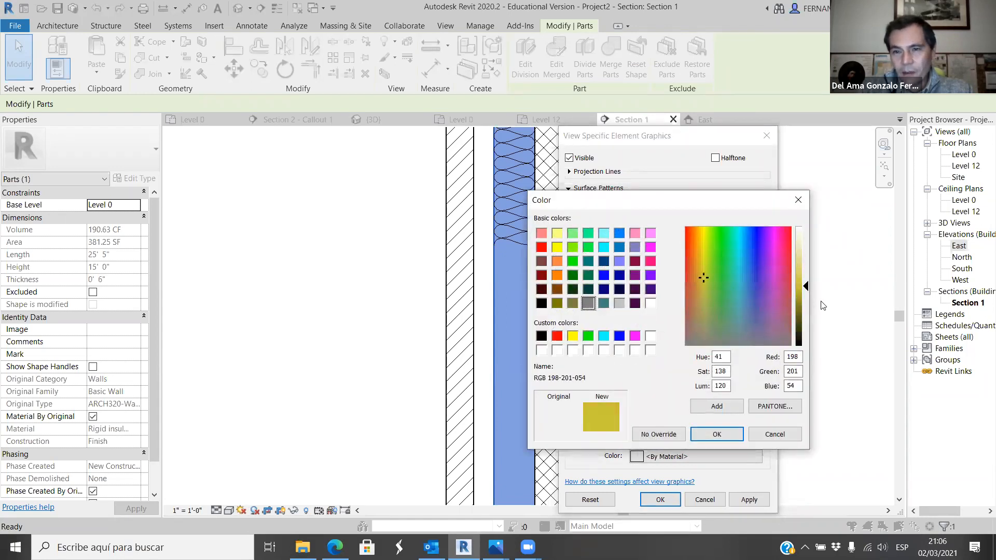
{"action": "left_click_drag", "start_coordinate": [807, 290], "coordinate": [807, 273]}
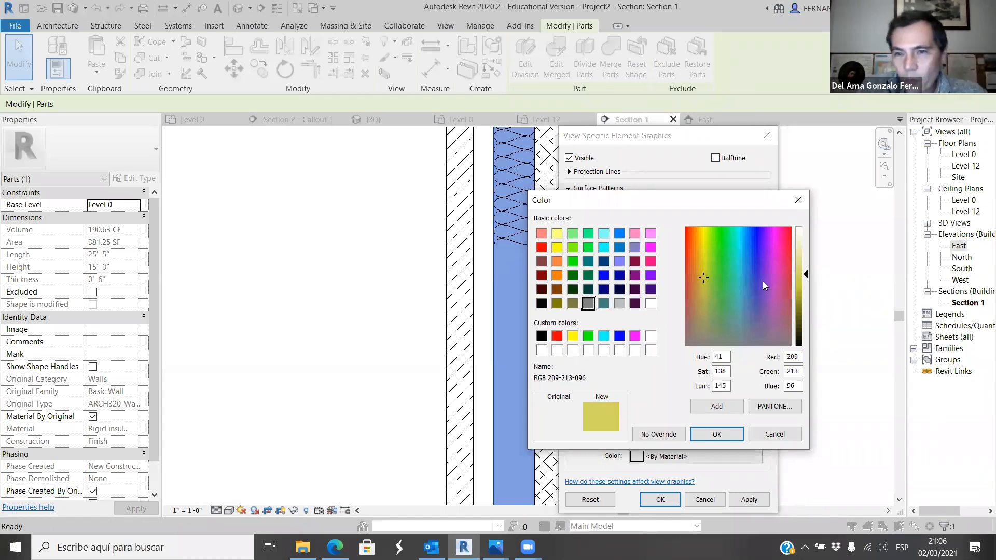
{"action": "left_click", "coordinate": [701, 264]}
{"action": "left_click_drag", "start_coordinate": [809, 279], "coordinate": [808, 266]}
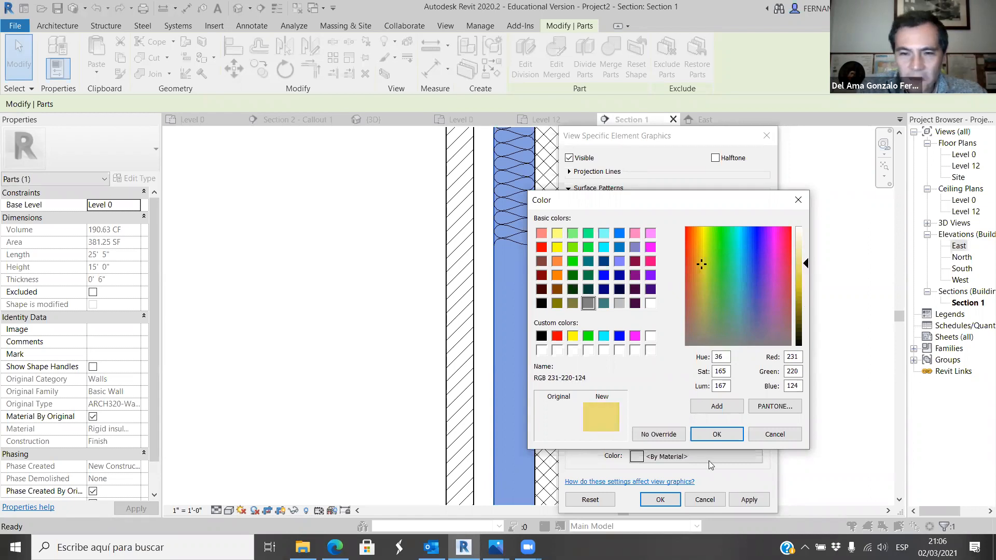
{"action": "left_click", "coordinate": [723, 434]}
{"action": "left_click", "coordinate": [749, 500]}
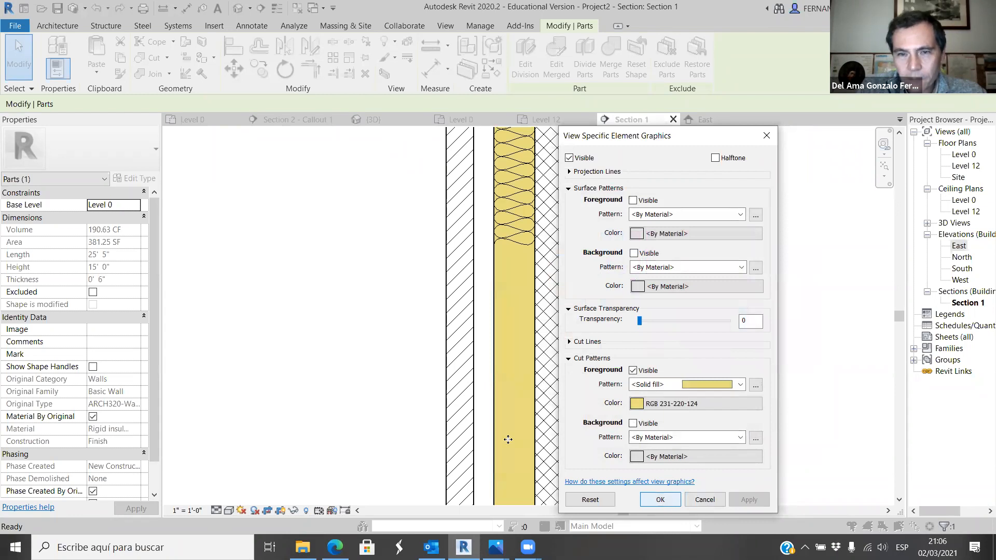
{"action": "left_click", "coordinate": [661, 500]}
{"action": "left_click", "coordinate": [658, 402]}
{"action": "scroll", "coordinate": [674, 404], "scroll_direction": "down", "scroll_amount": 4}
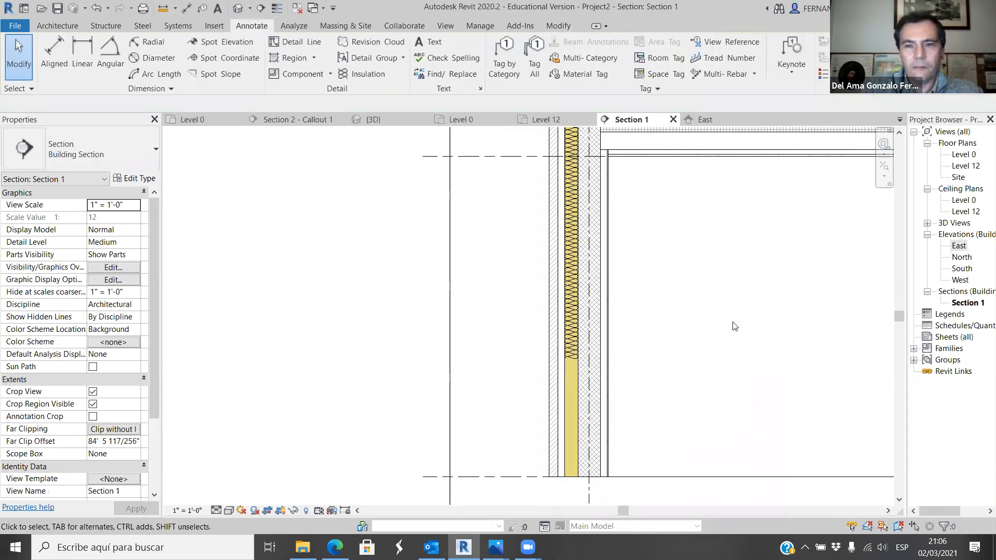
{"action": "scroll", "coordinate": [652, 294], "scroll_direction": "up", "scroll_amount": 5}
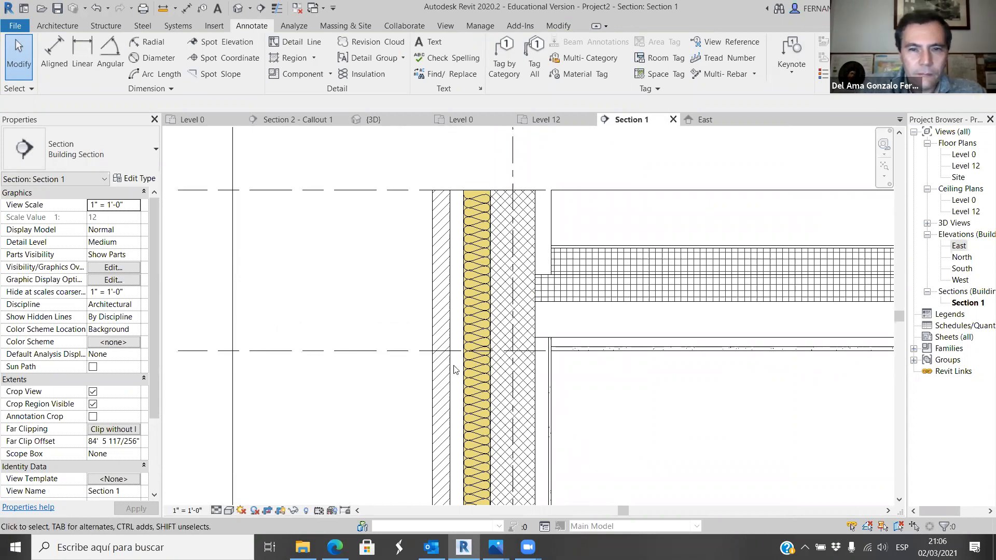
{"action": "scroll", "coordinate": [459, 425], "scroll_direction": "up", "scroll_amount": 2}
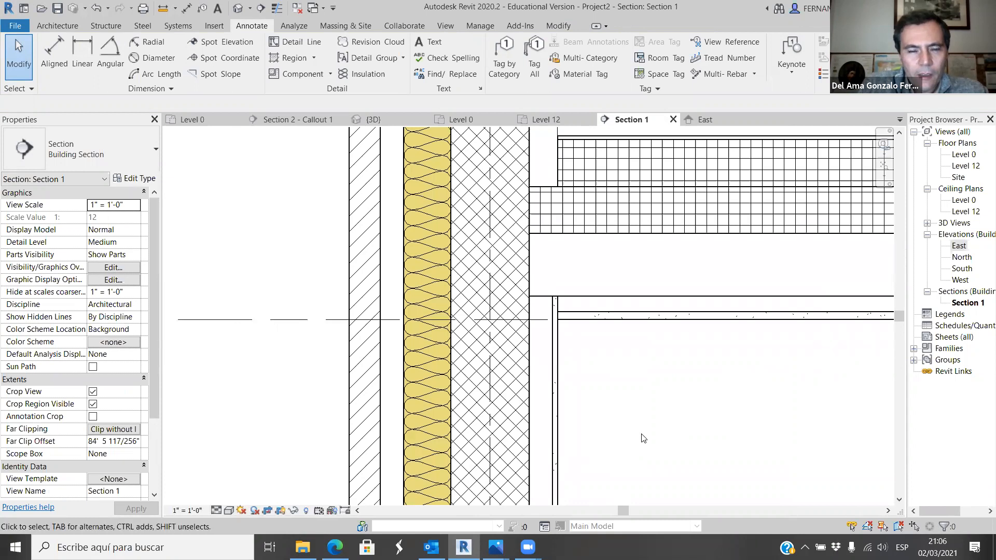
Switch to the browser to look through the callout revit video results for detail examples, and return to Revit.
{"action": "left_click", "coordinate": [337, 547]}
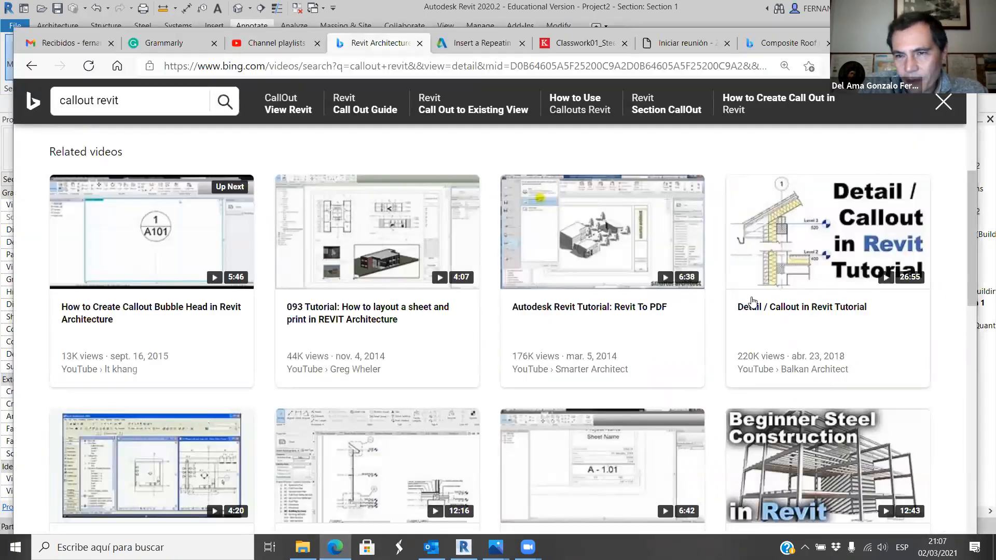
{"action": "scroll", "coordinate": [719, 317], "scroll_direction": "down", "scroll_amount": 7}
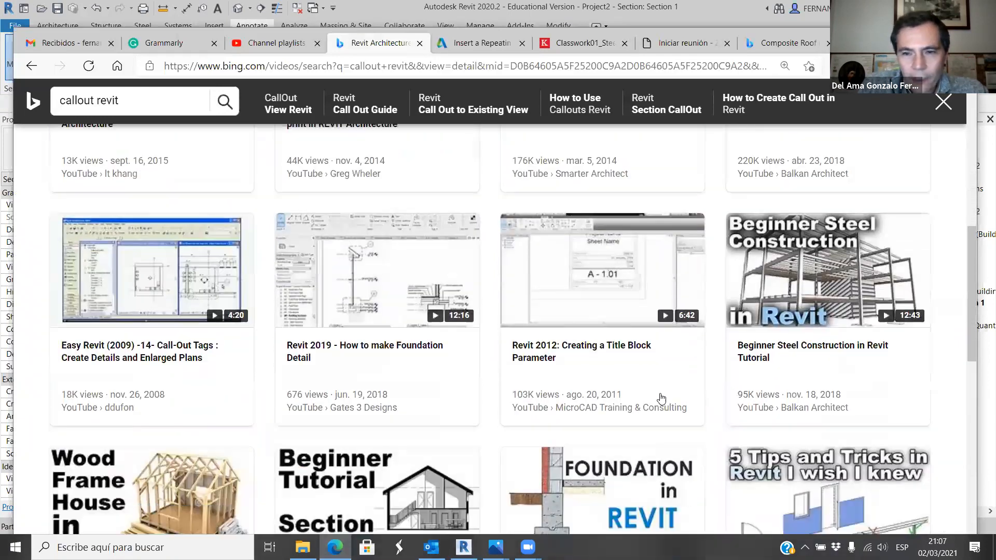
{"action": "scroll", "coordinate": [702, 274], "scroll_direction": "up", "scroll_amount": 8}
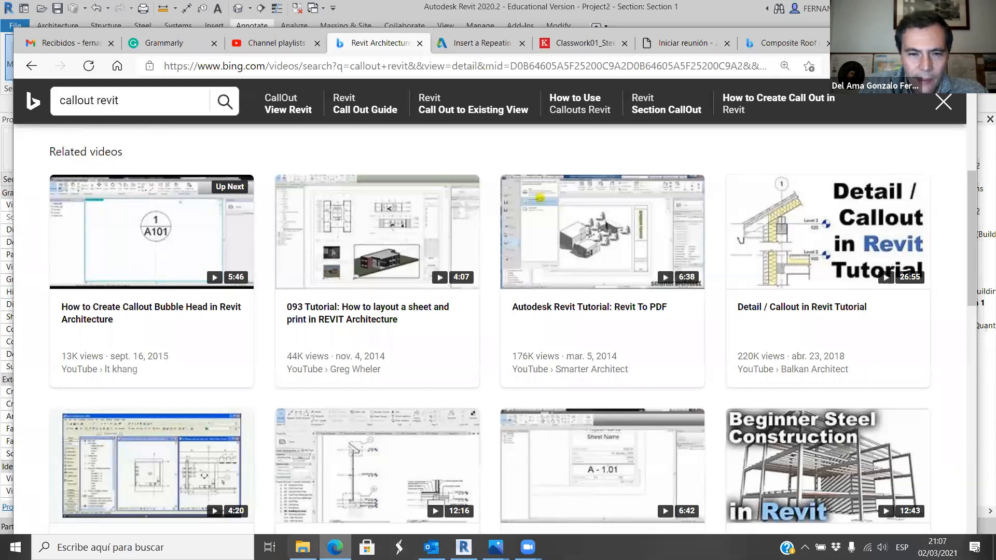
{"action": "left_click", "coordinate": [464, 547]}
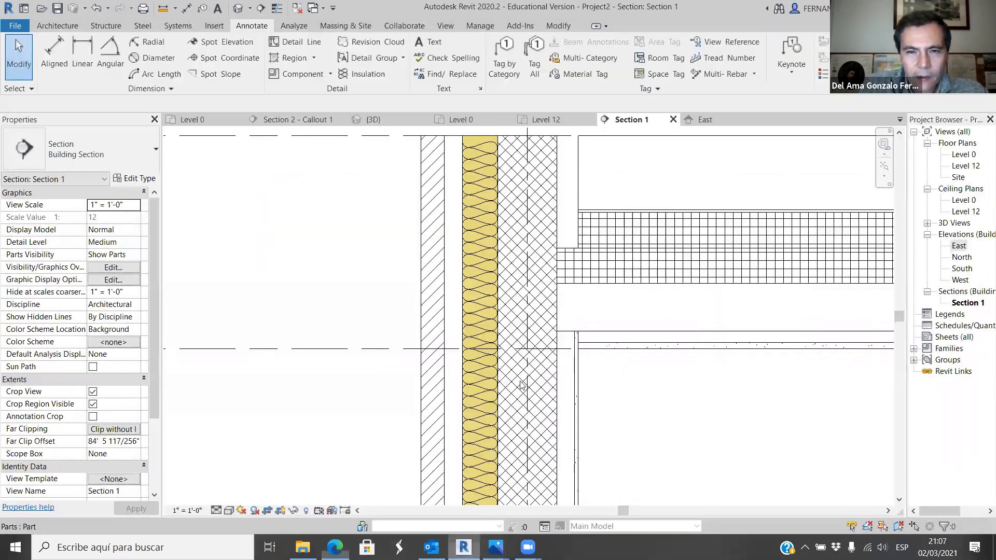
Examine the yellow insulation layer along the wall's height and the roof layers where they meet the wall in Section 1.
{"action": "scroll", "coordinate": [521, 385], "scroll_direction": "down", "scroll_amount": 2}
{"action": "scroll", "coordinate": [539, 318], "scroll_direction": "down", "scroll_amount": 3}
{"action": "scroll", "coordinate": [499, 259], "scroll_direction": "up", "scroll_amount": 6}
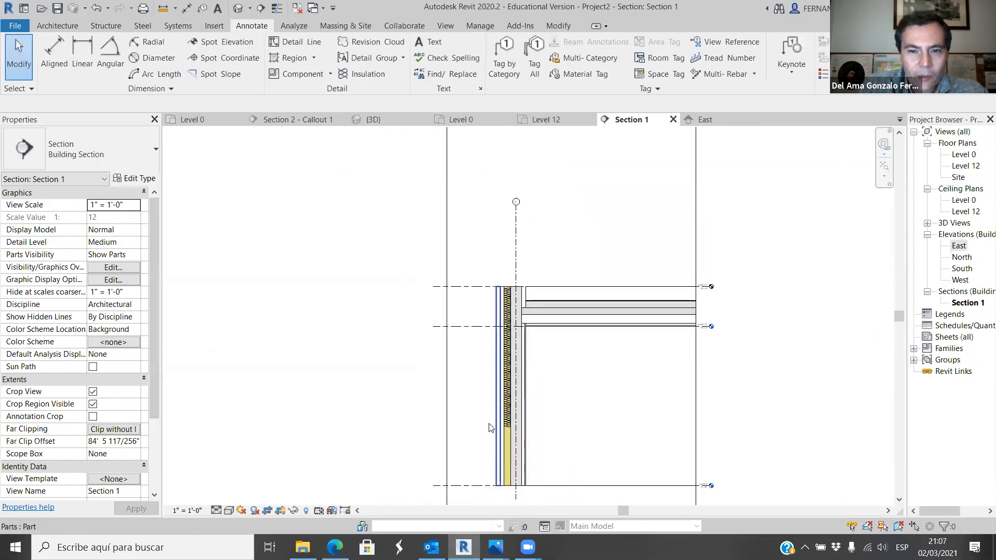
{"action": "scroll", "coordinate": [519, 419], "scroll_direction": "down", "scroll_amount": 5}
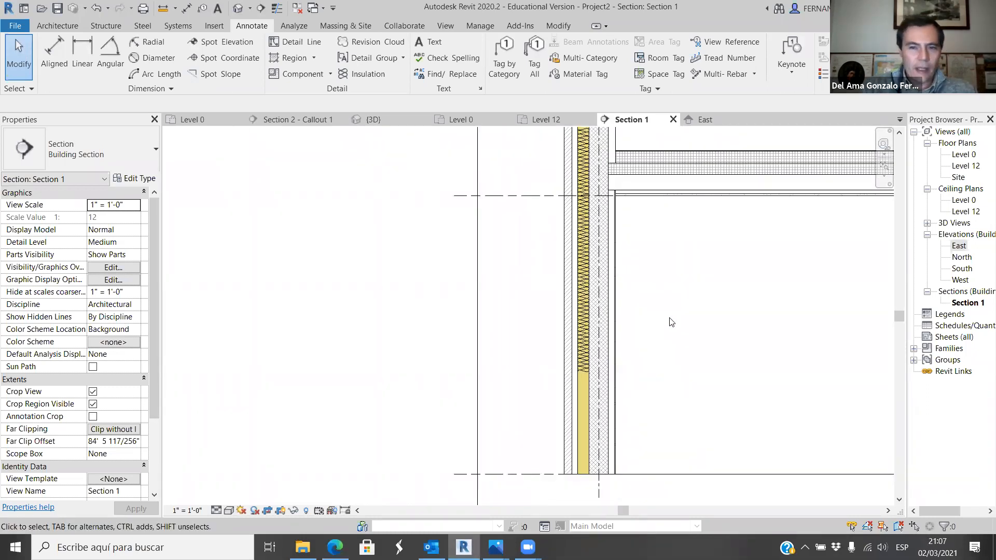
{"action": "scroll", "coordinate": [571, 381], "scroll_direction": "up", "scroll_amount": 5}
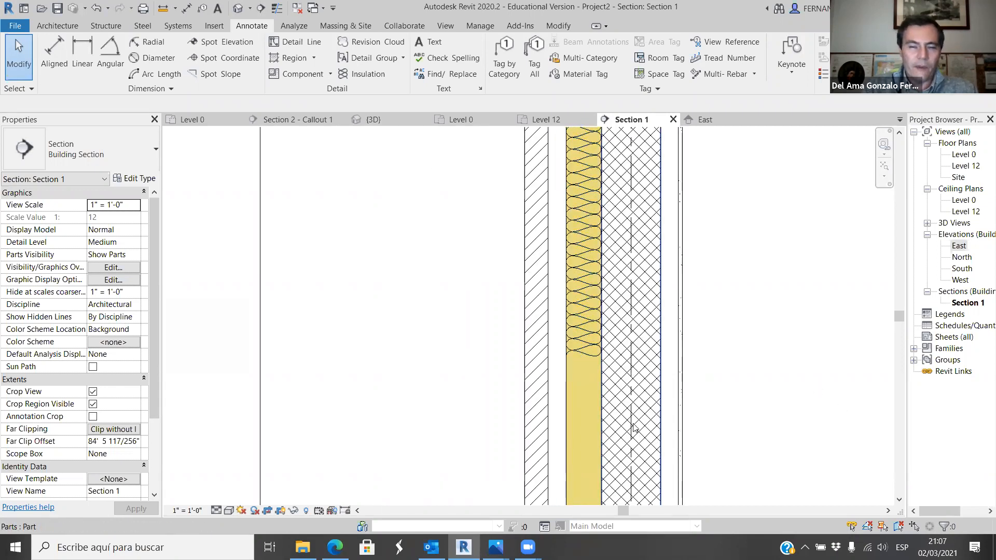
{"action": "scroll", "coordinate": [647, 404], "scroll_direction": "down", "scroll_amount": 3}
{"action": "scroll", "coordinate": [651, 403], "scroll_direction": "down", "scroll_amount": 2}
{"action": "scroll", "coordinate": [707, 381], "scroll_direction": "up", "scroll_amount": 1}
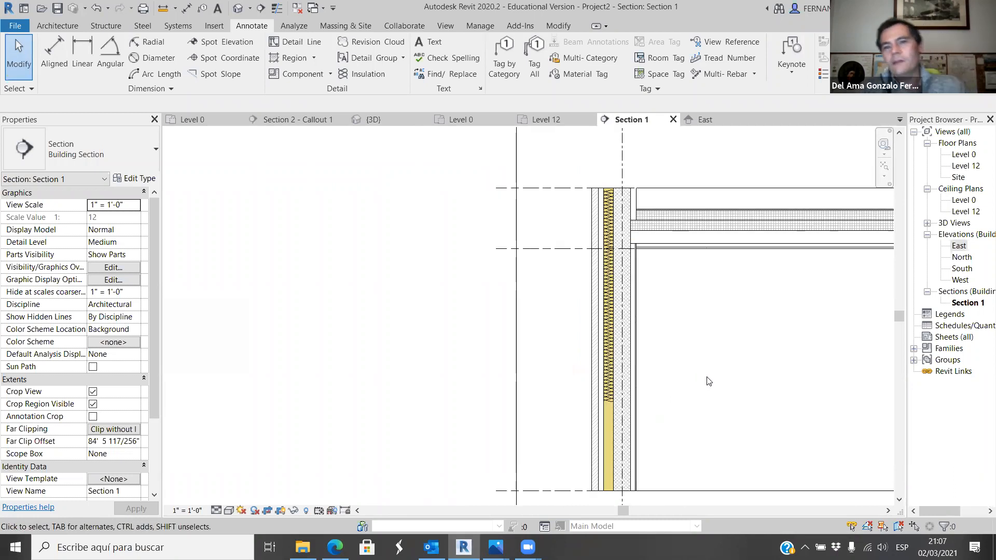
{"action": "scroll", "coordinate": [602, 321], "scroll_direction": "up", "scroll_amount": 4}
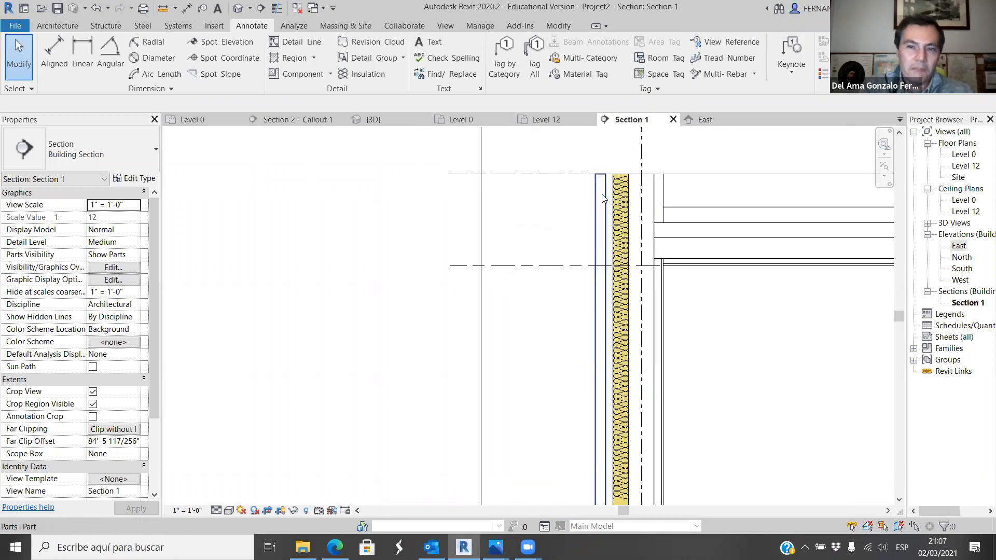
{"action": "scroll", "coordinate": [502, 264], "scroll_direction": "down", "scroll_amount": 2}
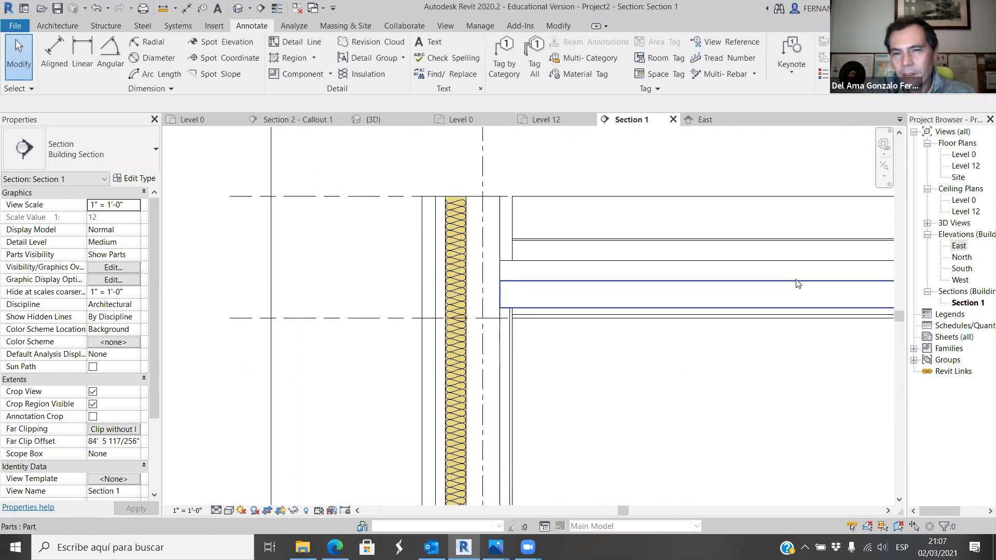
{"action": "scroll", "coordinate": [475, 344], "scroll_direction": "up", "scroll_amount": 2}
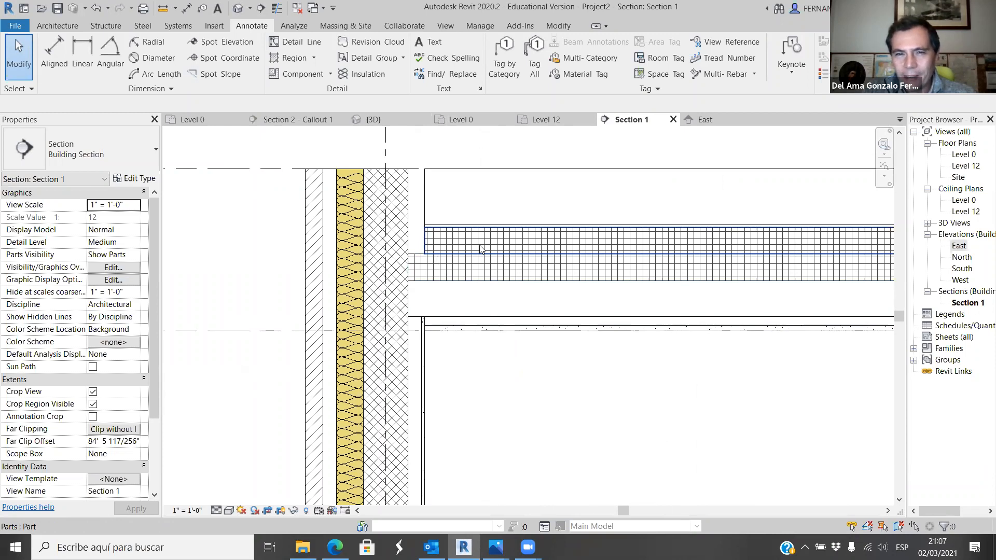
{"action": "scroll", "coordinate": [481, 263], "scroll_direction": "up", "scroll_amount": 2}
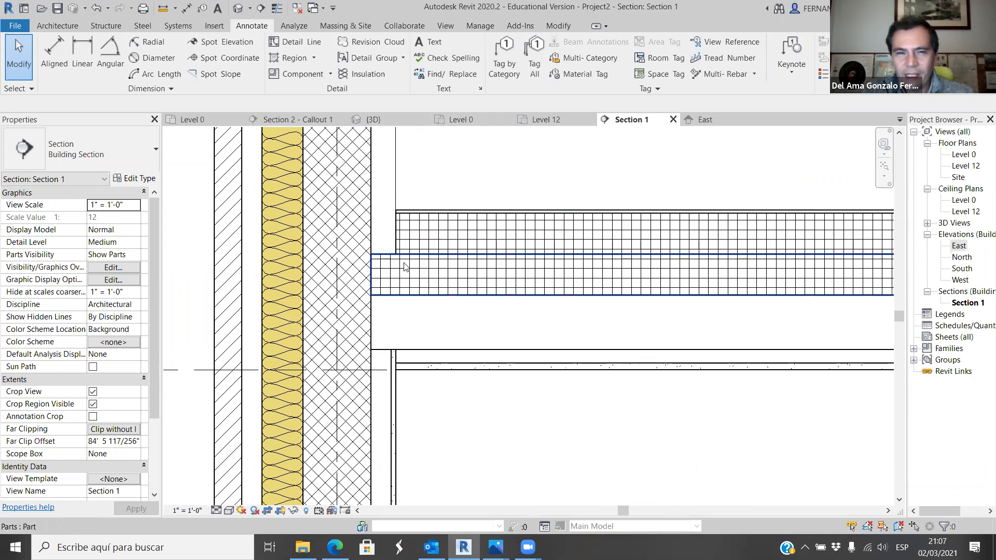
{"action": "scroll", "coordinate": [402, 302], "scroll_direction": "down", "scroll_amount": 4}
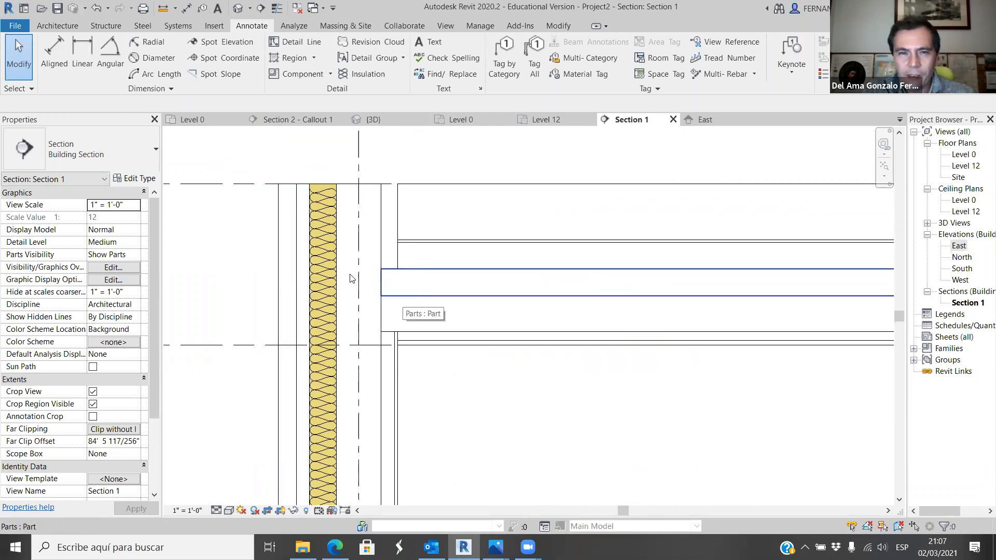
Override the roof's lower rigid insulation part by element, hiding its surface patterns and background cut pattern and giving the foreground cut pattern a solid fill.
{"action": "left_click", "coordinate": [469, 283]}
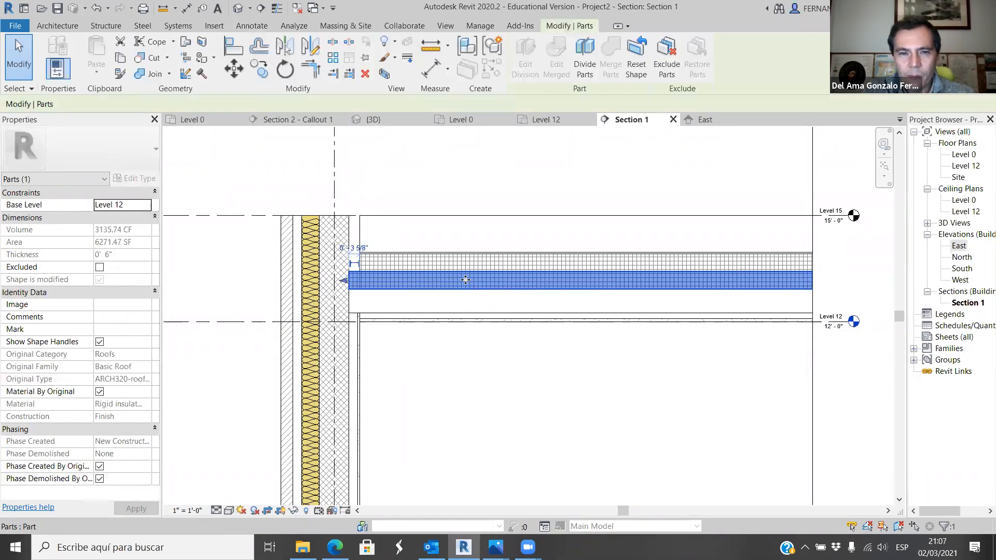
{"action": "right_click", "coordinate": [465, 280]}
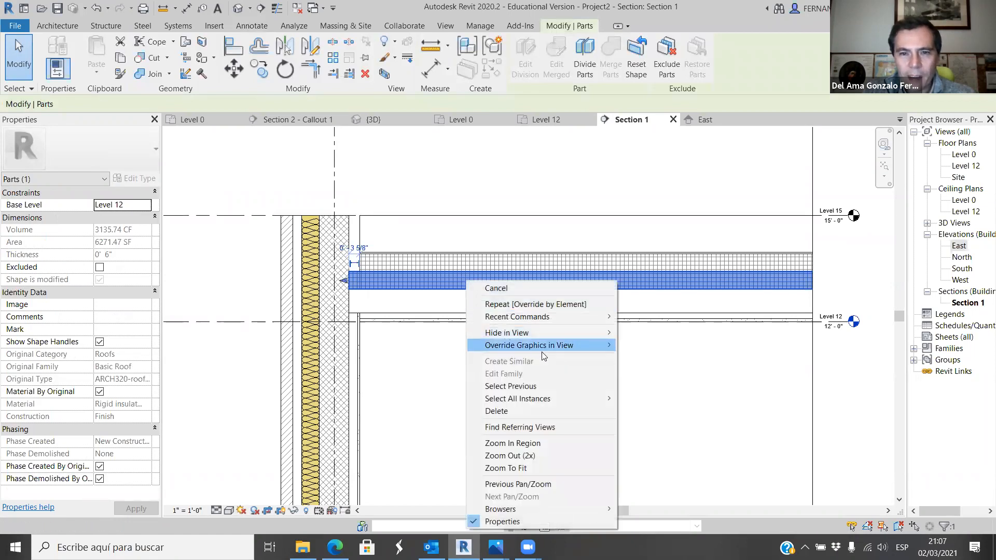
{"action": "mouse_move", "coordinate": [596, 346]}
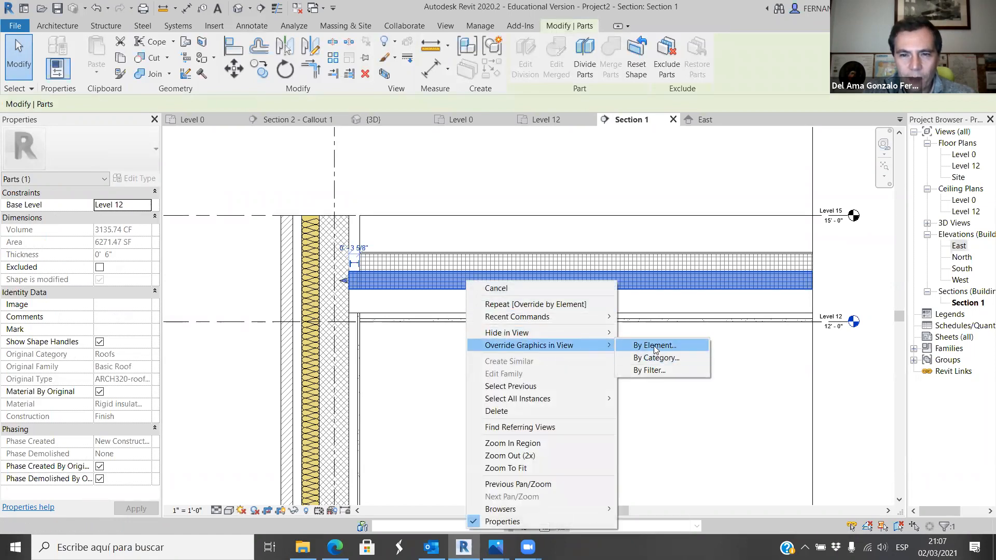
{"action": "left_click", "coordinate": [660, 345]}
{"action": "left_click", "coordinate": [633, 201]}
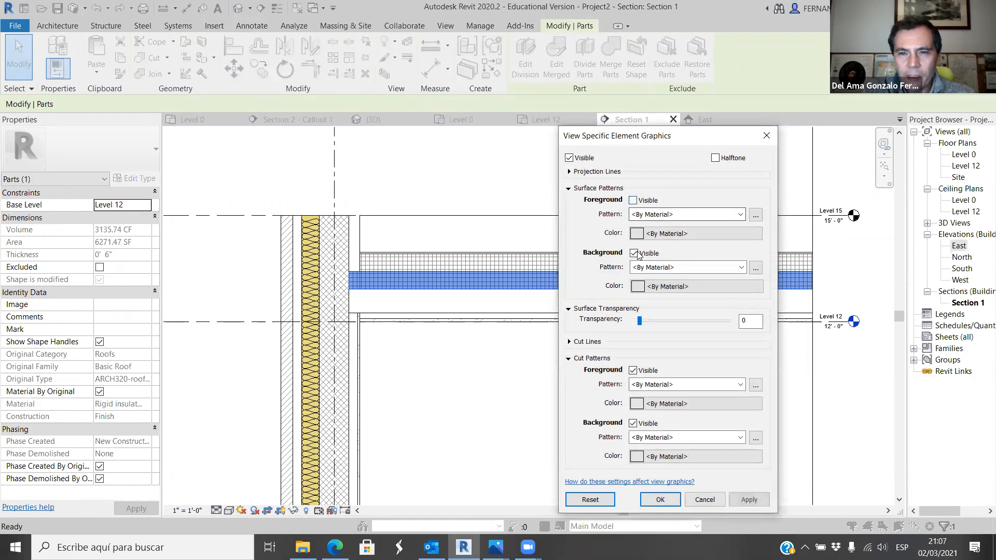
{"action": "left_click", "coordinate": [633, 370]}
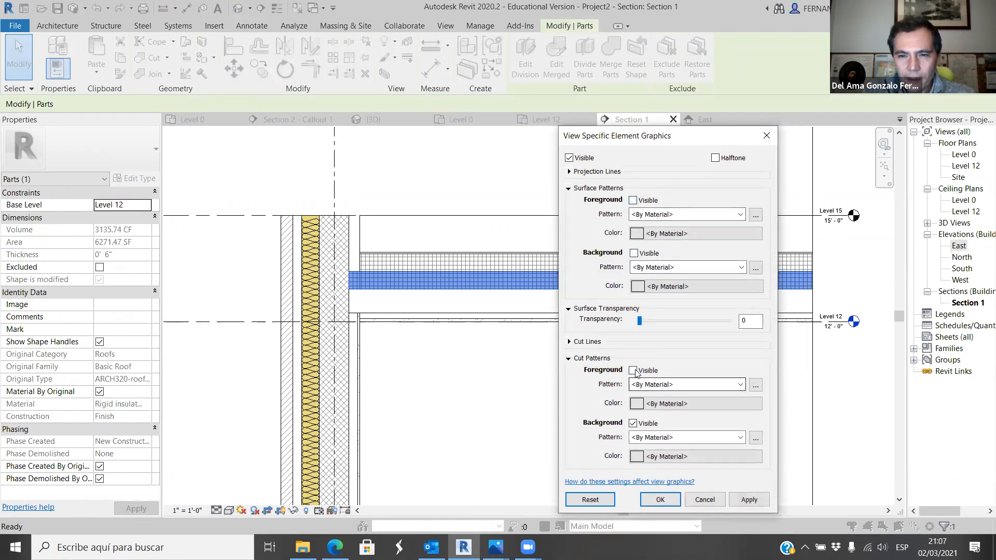
{"action": "left_click", "coordinate": [632, 423]}
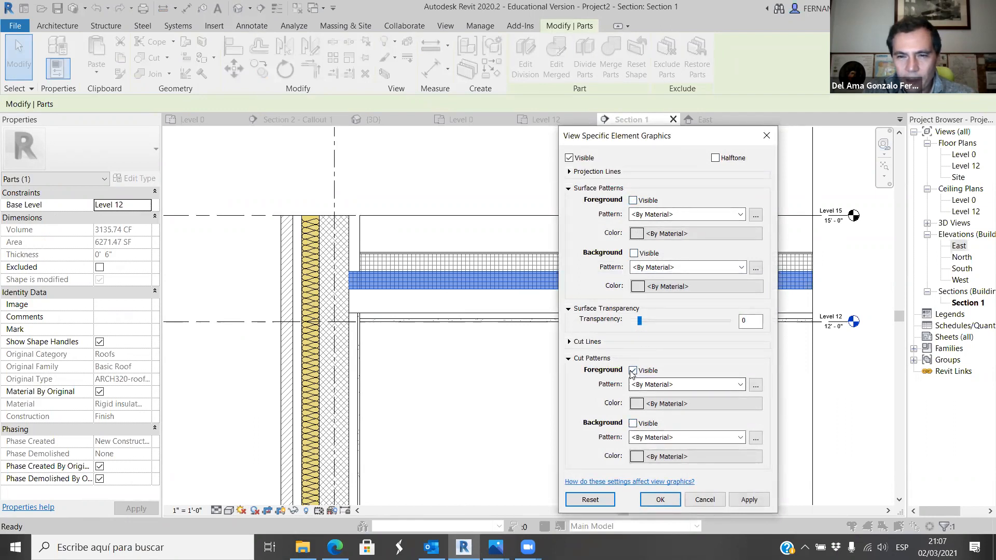
{"action": "left_click", "coordinate": [740, 384]}
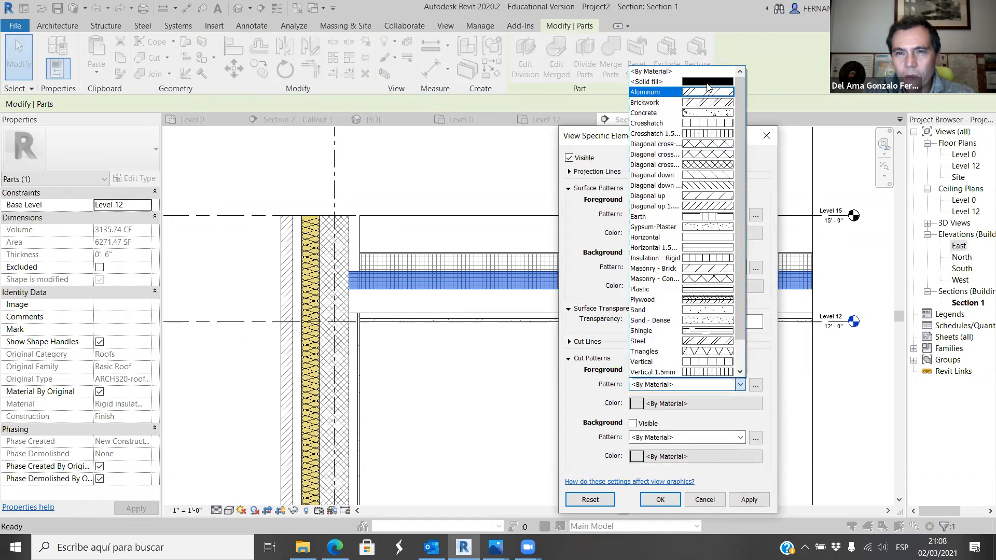
{"action": "left_click", "coordinate": [709, 81]}
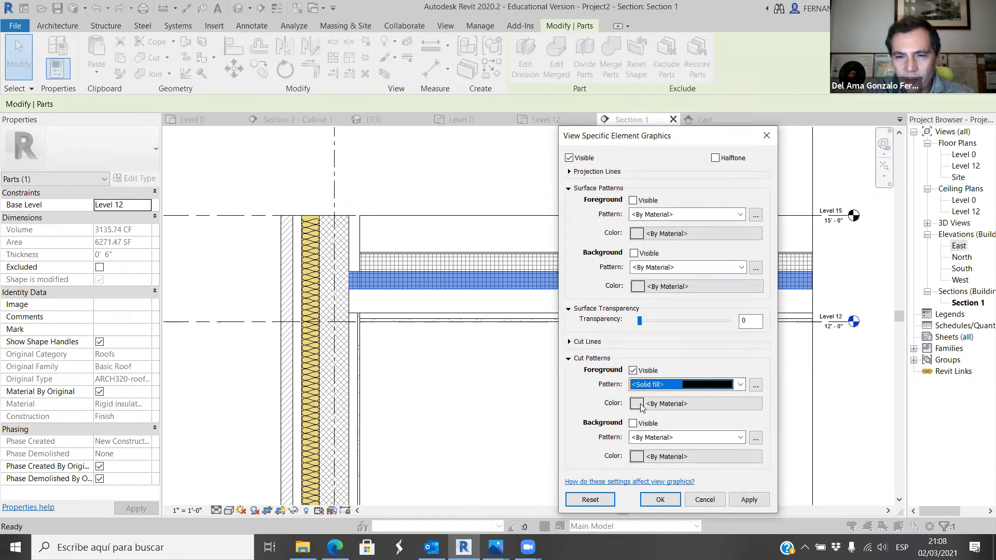
Set the roof insulation part's foreground cut pattern color to light yellow RGB 245-240-131 and apply the override.
{"action": "left_click", "coordinate": [636, 403]}
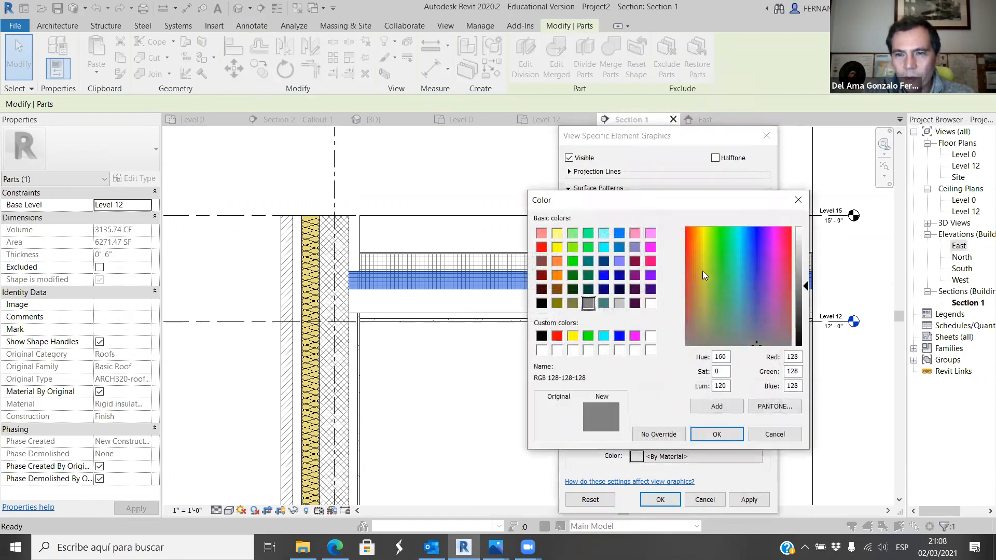
{"action": "left_click", "coordinate": [702, 271]}
{"action": "left_click_drag", "start_coordinate": [703, 261], "coordinate": [702, 243]}
{"action": "left_click_drag", "start_coordinate": [806, 286], "coordinate": [802, 265]}
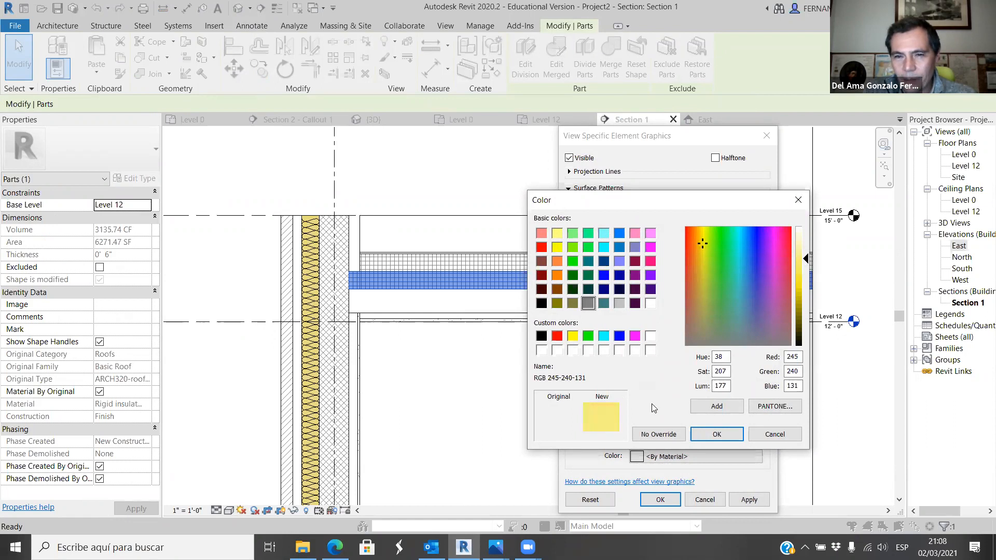
{"action": "left_click", "coordinate": [709, 434]}
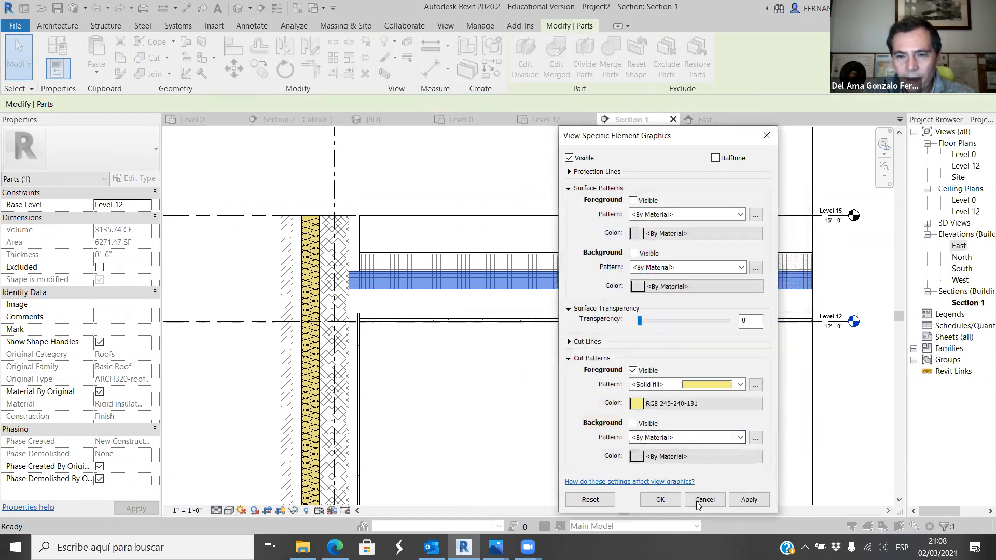
{"action": "left_click", "coordinate": [748, 499]}
{"action": "left_click", "coordinate": [660, 500]}
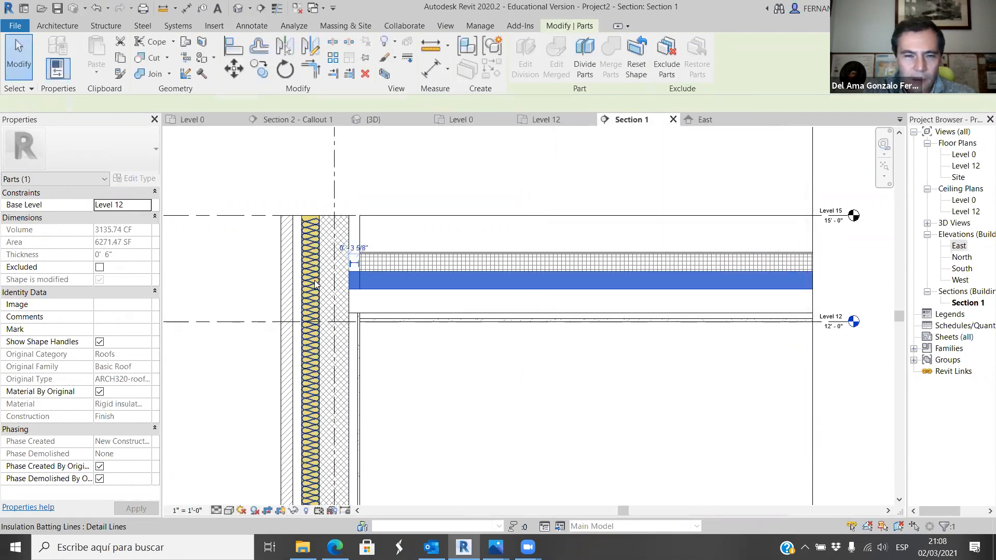
{"action": "left_click", "coordinate": [534, 438]}
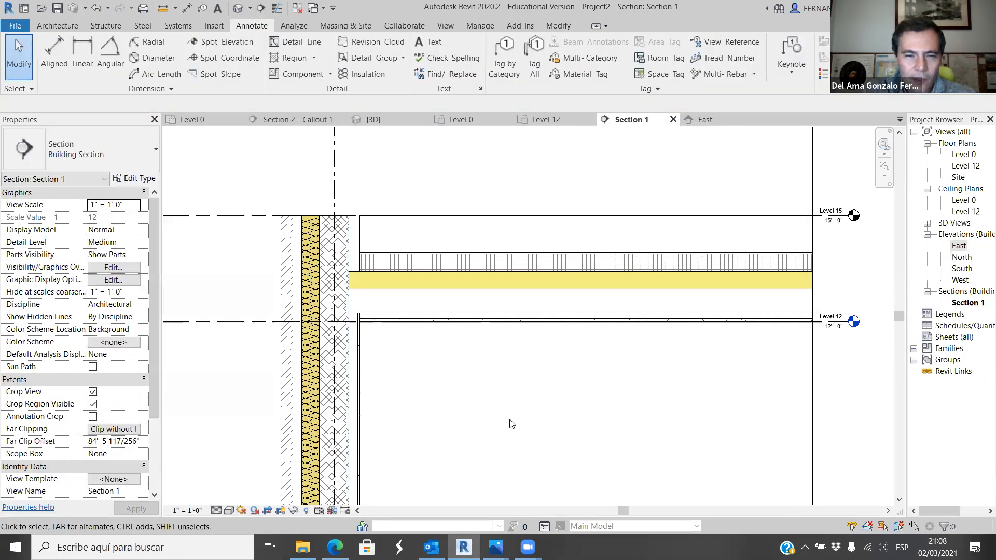
Change the roof insulation part's foreground cut pattern color to RGB 245-245-100 in its element override and apply it.
{"action": "scroll", "coordinate": [256, 215], "scroll_direction": "up", "scroll_amount": 1}
{"action": "scroll", "coordinate": [465, 181], "scroll_direction": "down", "scroll_amount": 1}
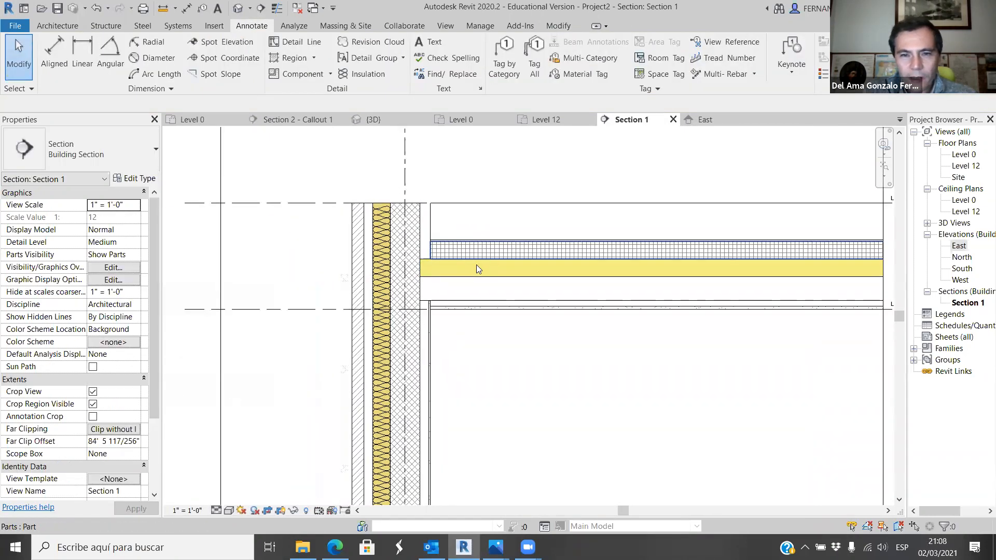
{"action": "left_click", "coordinate": [477, 268]}
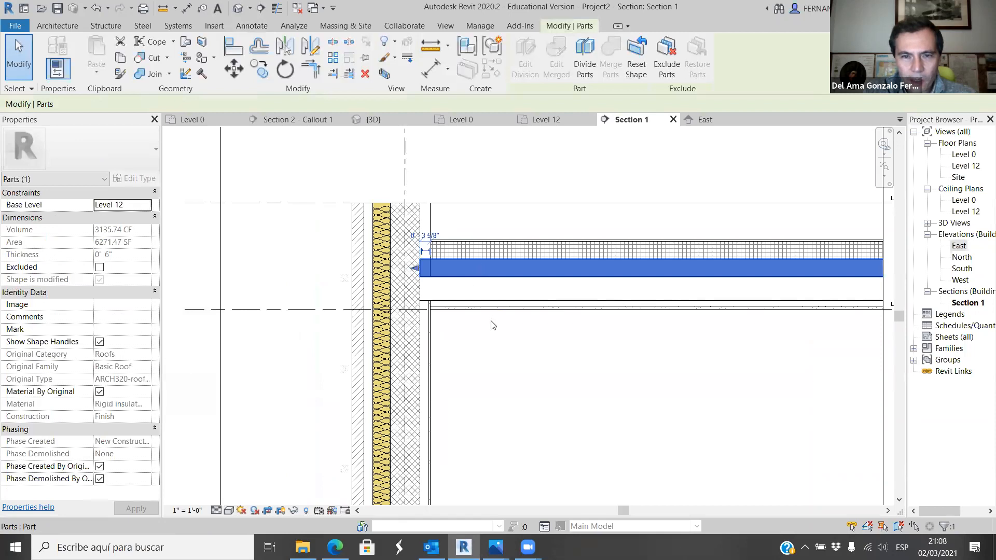
{"action": "right_click", "coordinate": [515, 271]}
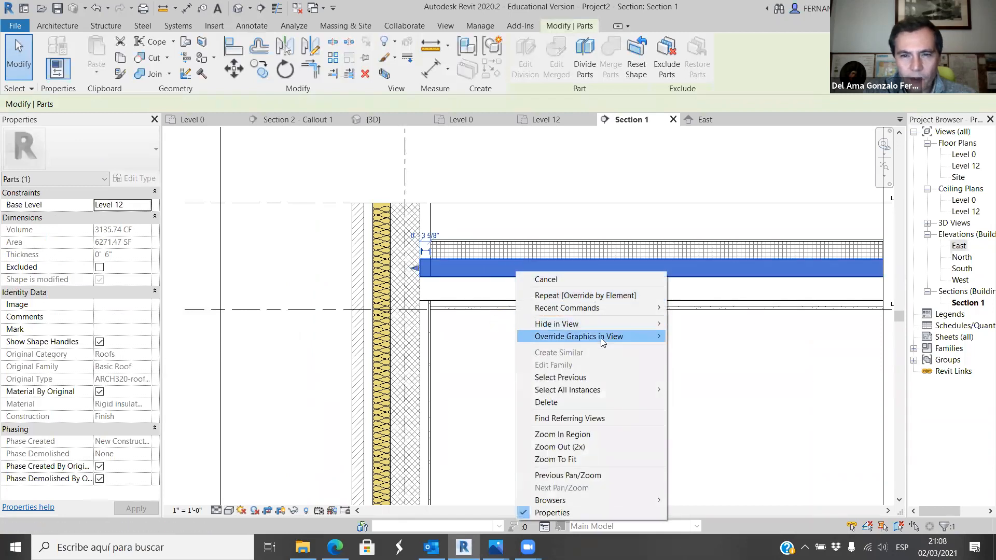
{"action": "mouse_move", "coordinate": [601, 337]}
{"action": "left_click", "coordinate": [696, 337]}
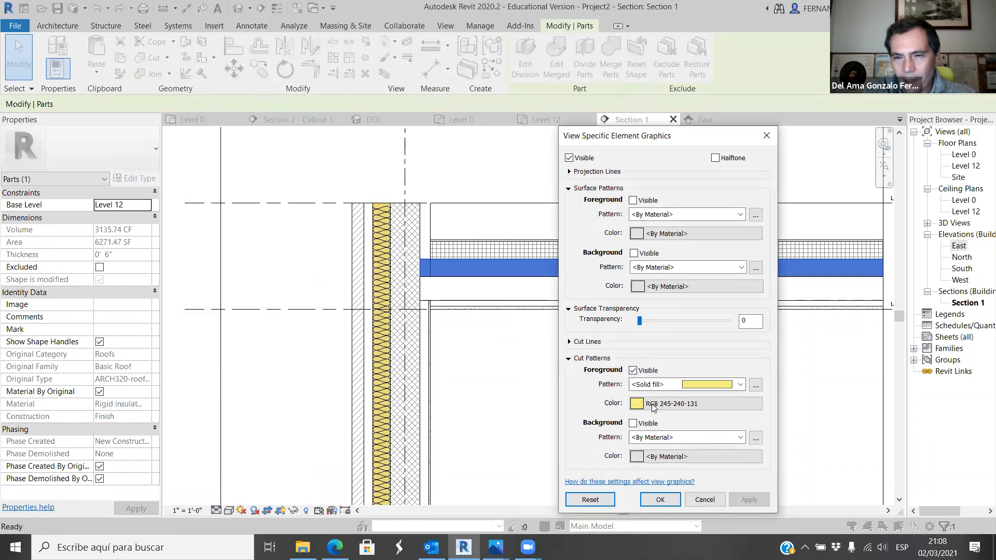
{"action": "left_click", "coordinate": [678, 403]}
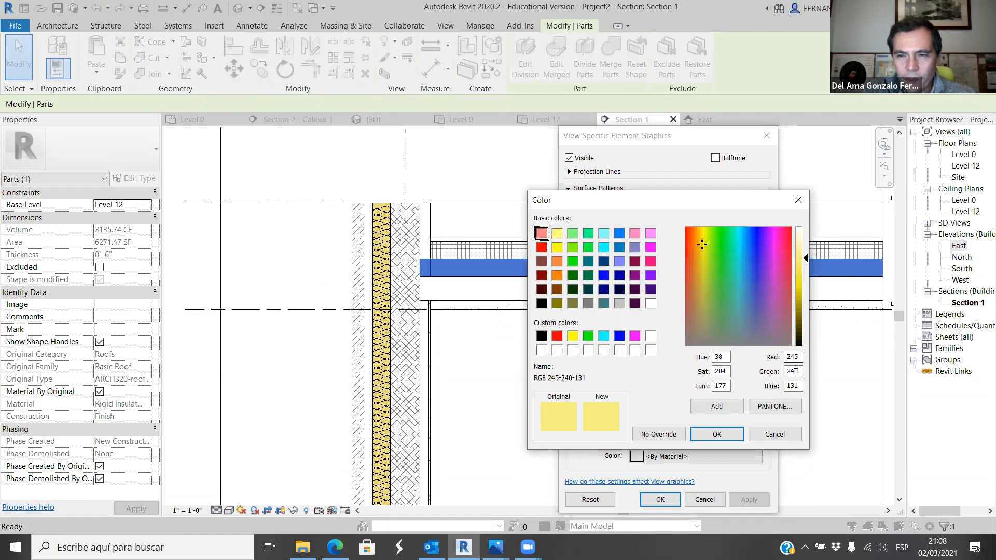
{"action": "left_click_drag", "start_coordinate": [799, 372], "coordinate": [776, 377]}
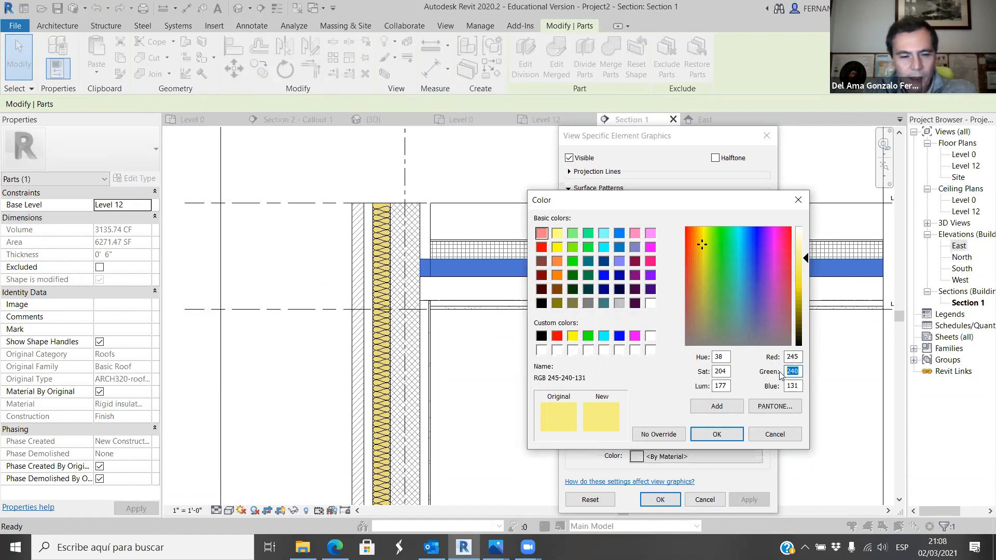
{"action": "type", "text": "245"}
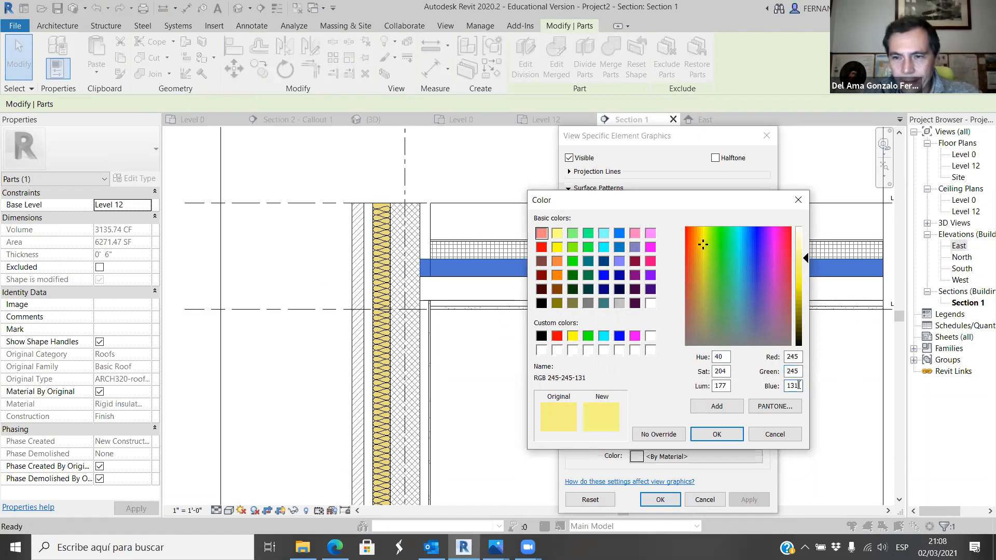
{"action": "type", "text": "100"}
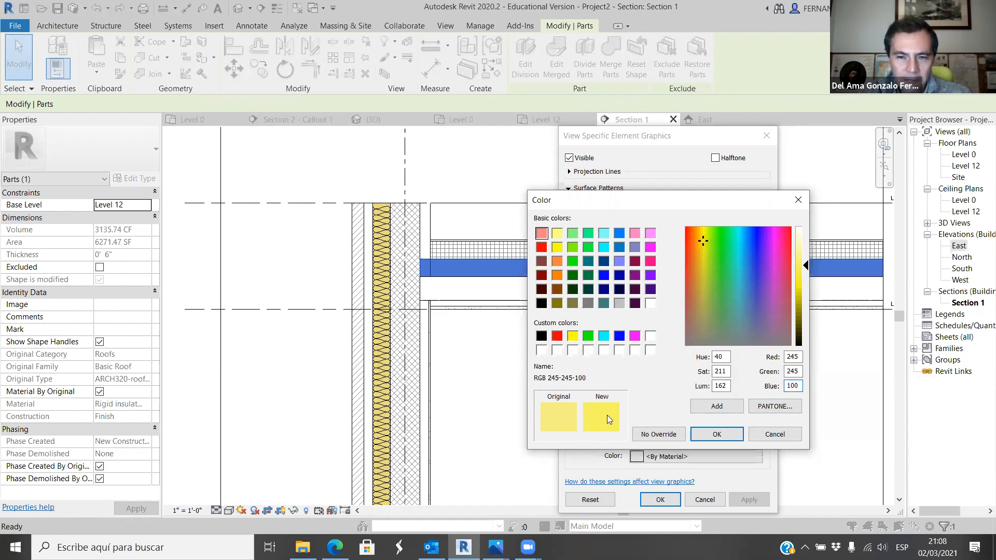
{"action": "left_click", "coordinate": [716, 434]}
{"action": "left_click", "coordinate": [748, 500]}
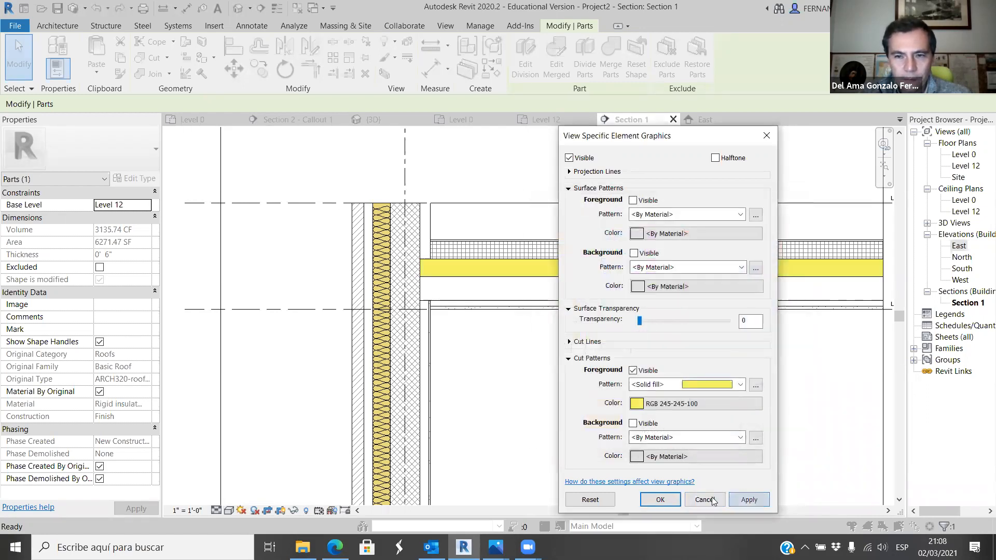
{"action": "left_click", "coordinate": [660, 499]}
{"action": "left_click", "coordinate": [435, 351]}
Match the wall's rigid insulation part to the roof insulation by setting its foreground cut pattern color override to RGB 245-245-100.
{"action": "scroll", "coordinate": [435, 352], "scroll_direction": "down", "scroll_amount": 4}
{"action": "scroll", "coordinate": [410, 422], "scroll_direction": "up", "scroll_amount": 4}
{"action": "left_click", "coordinate": [408, 395]}
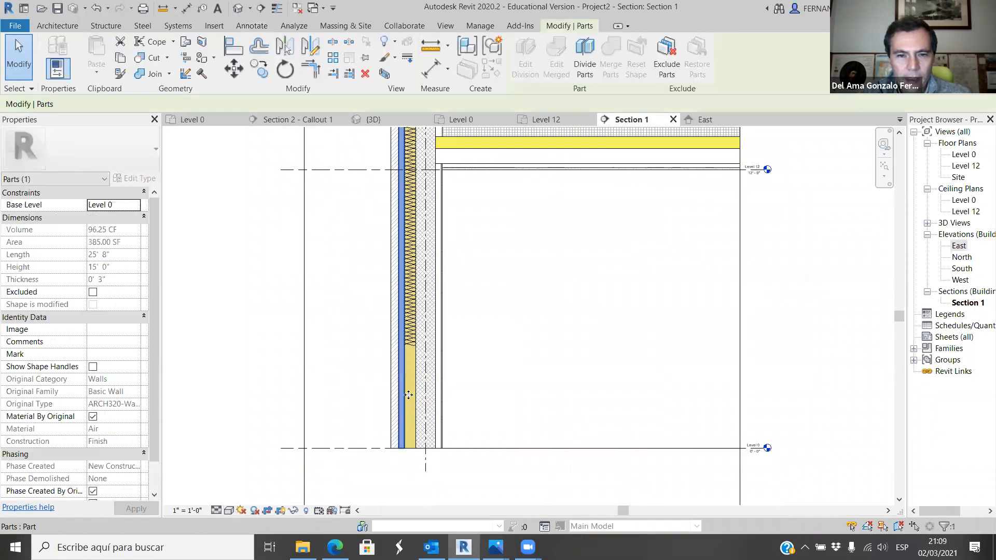
{"action": "scroll", "coordinate": [409, 405], "scroll_direction": "up", "scroll_amount": 3}
{"action": "right_click", "coordinate": [412, 356]}
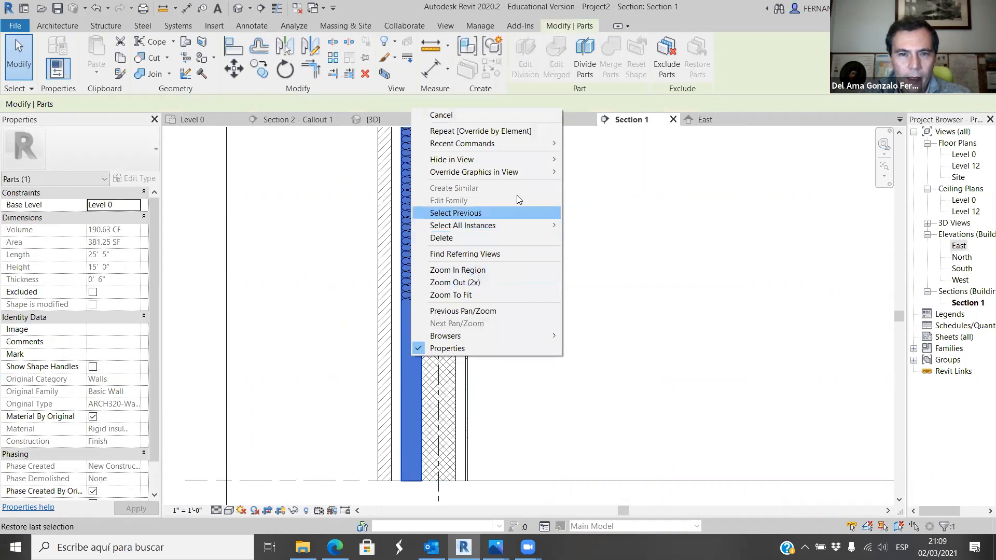
{"action": "mouse_move", "coordinate": [514, 171]}
{"action": "left_click", "coordinate": [602, 172]}
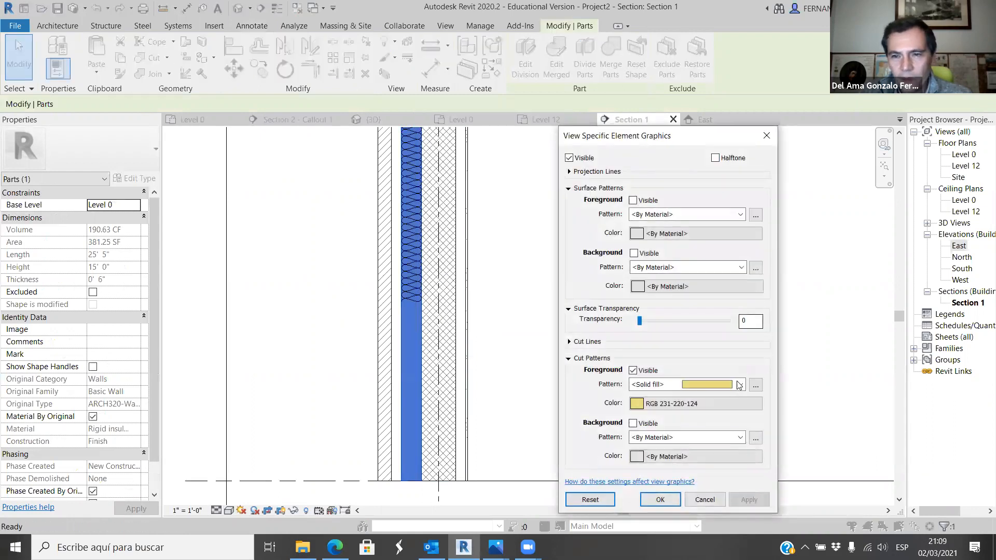
{"action": "left_click", "coordinate": [719, 405]}
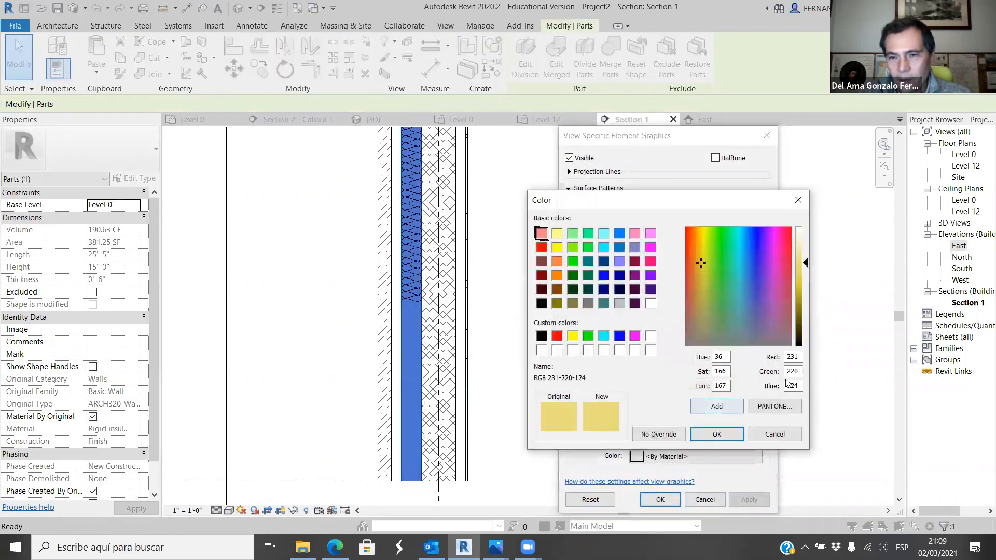
{"action": "left_click_drag", "start_coordinate": [798, 357], "coordinate": [769, 372]}
{"action": "type", "text": "245"}
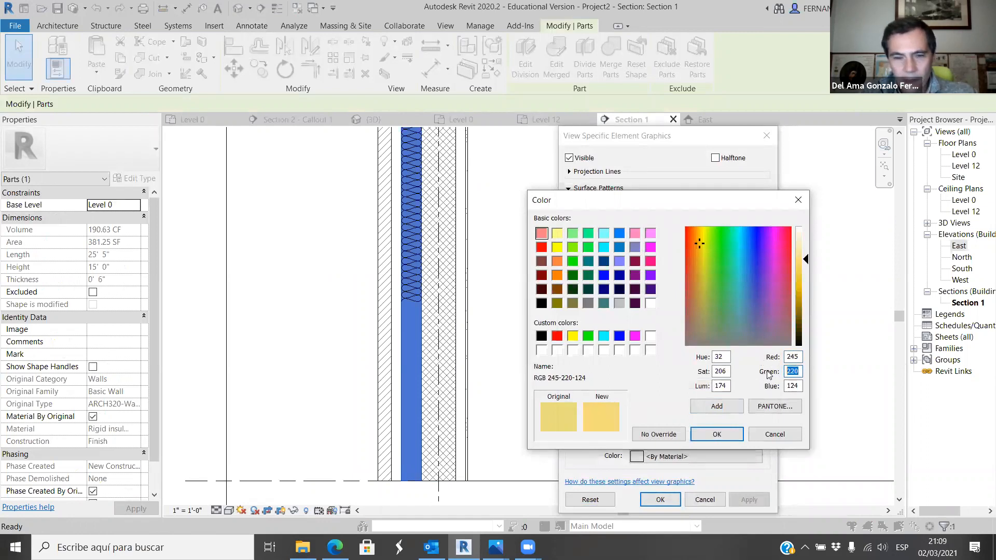
{"action": "type", "text": "245"}
{"action": "left_click_drag", "start_coordinate": [800, 385], "coordinate": [771, 385]}
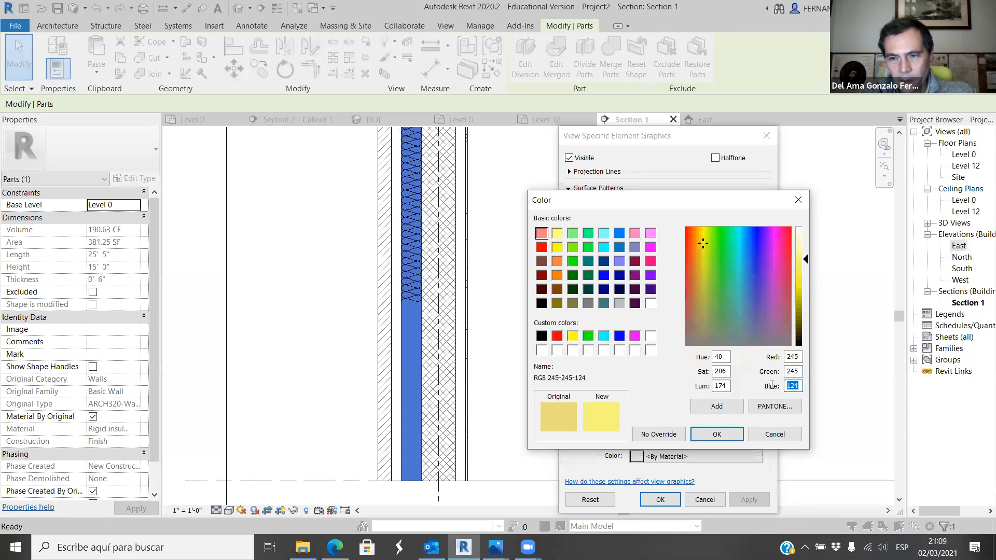
{"action": "type", "text": "100"}
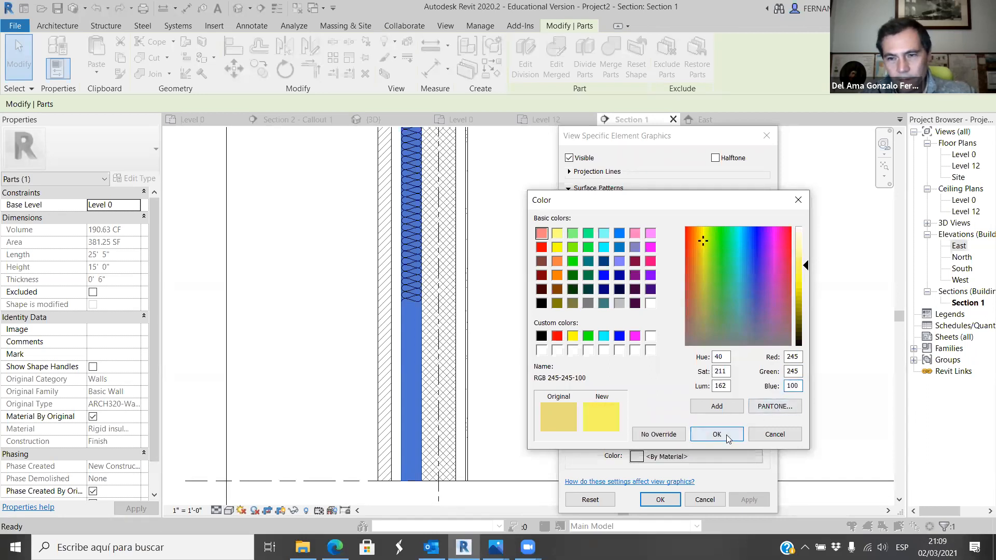
{"action": "left_click", "coordinate": [716, 434]}
{"action": "left_click", "coordinate": [749, 500]}
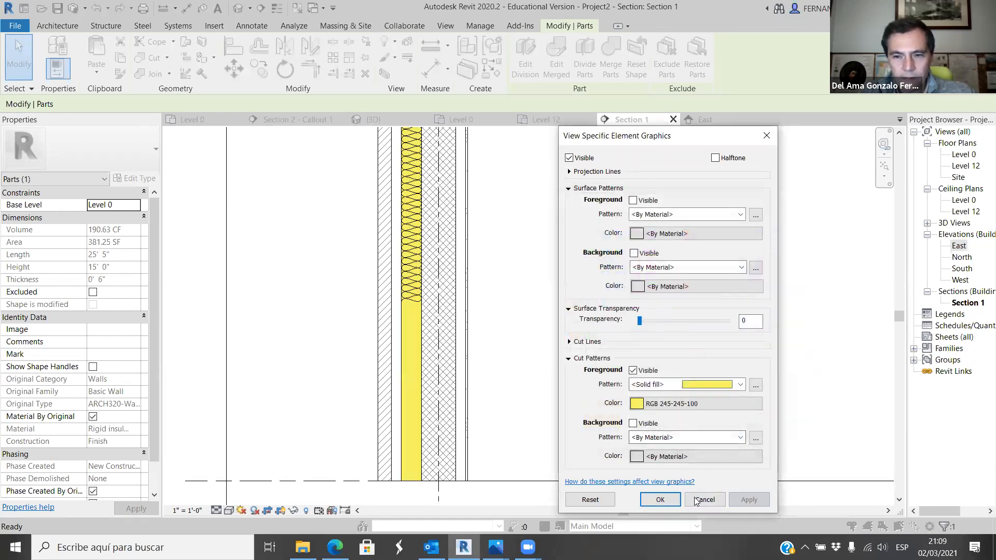
{"action": "left_click", "coordinate": [659, 499]}
{"action": "key", "text": "Escape"}
Override the roof's upper rigid insulation part by element, hiding its surface patterns and background cut pattern and giving the foreground cut pattern a solid fill.
{"action": "scroll", "coordinate": [509, 169], "scroll_direction": "down", "scroll_amount": 4}
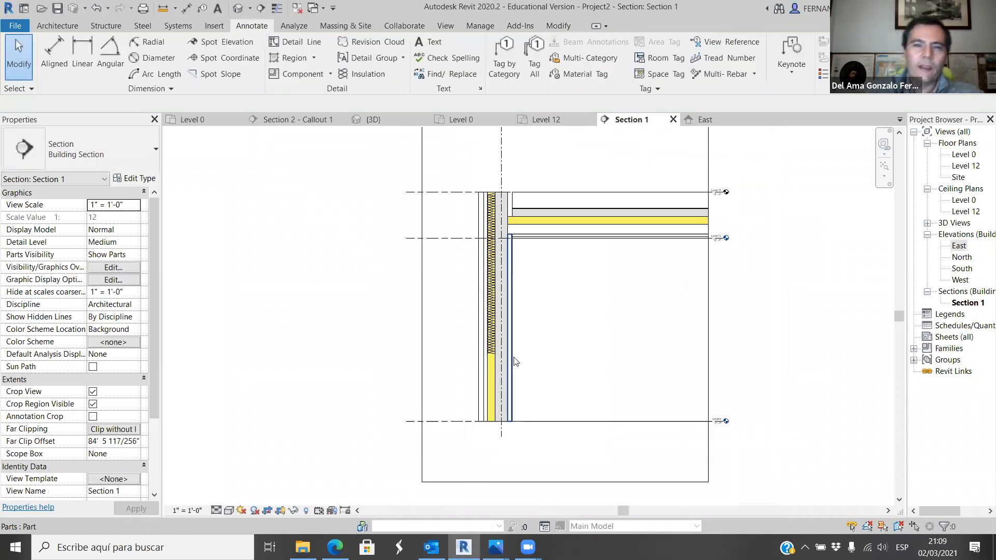
{"action": "scroll", "coordinate": [506, 213], "scroll_direction": "up", "scroll_amount": 5}
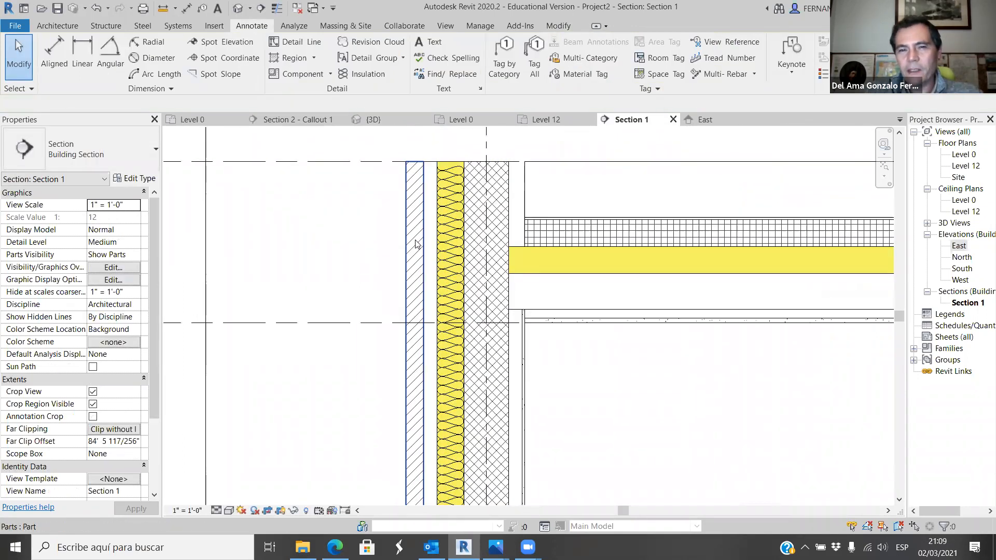
{"action": "middle_click_drag", "start_coordinate": [507, 286], "coordinate": [358, 282]}
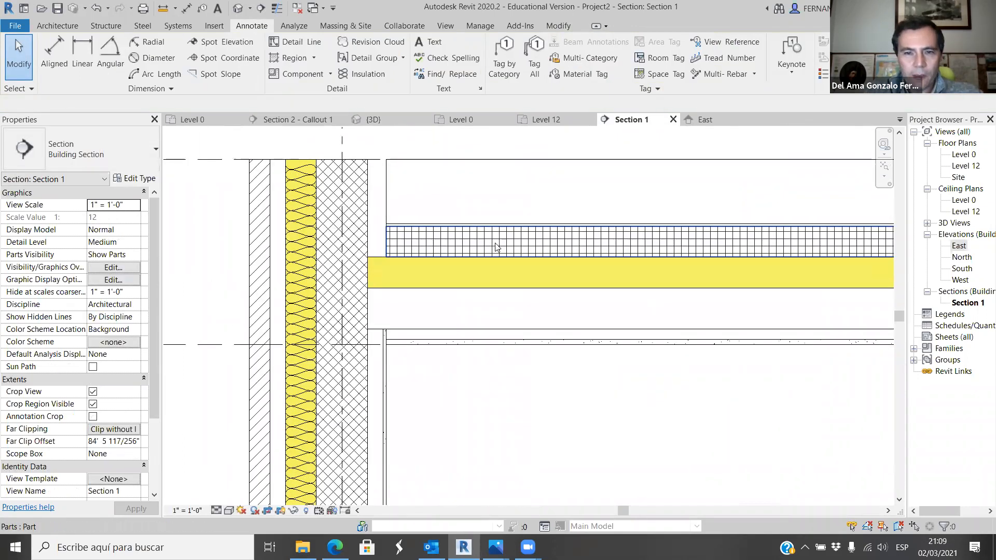
{"action": "left_click", "coordinate": [495, 244]}
{"action": "right_click", "coordinate": [494, 243]}
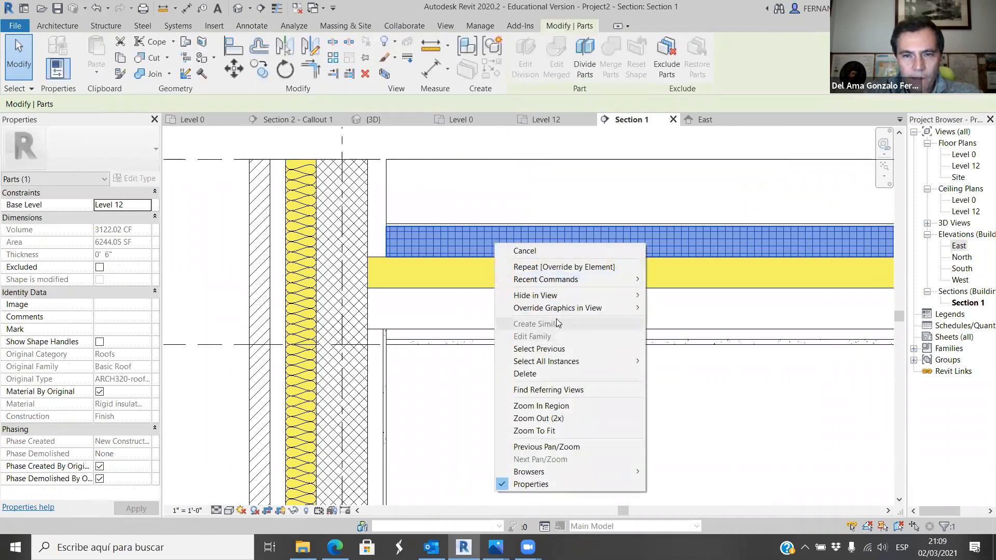
{"action": "mouse_move", "coordinate": [625, 309]}
{"action": "left_click", "coordinate": [696, 309]}
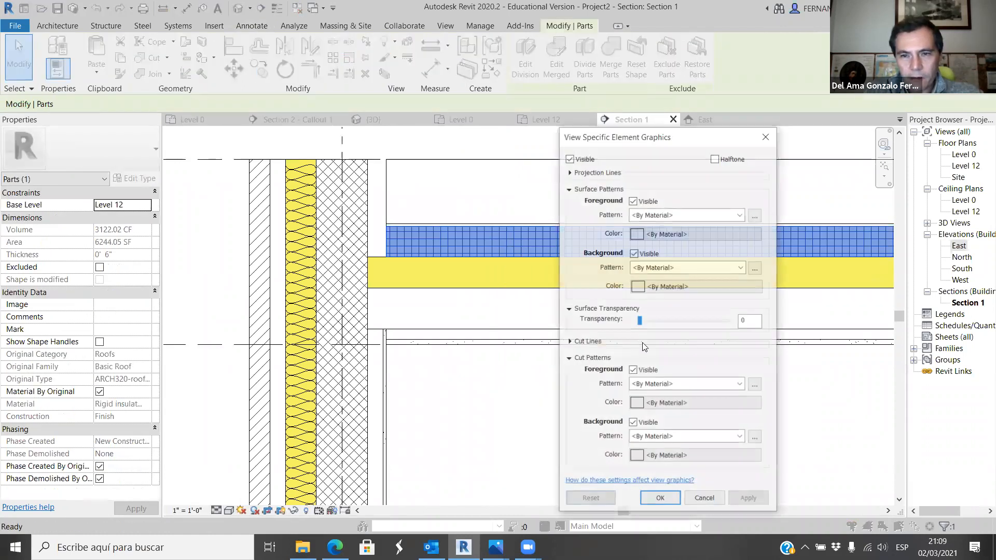
{"action": "left_click", "coordinate": [633, 201]}
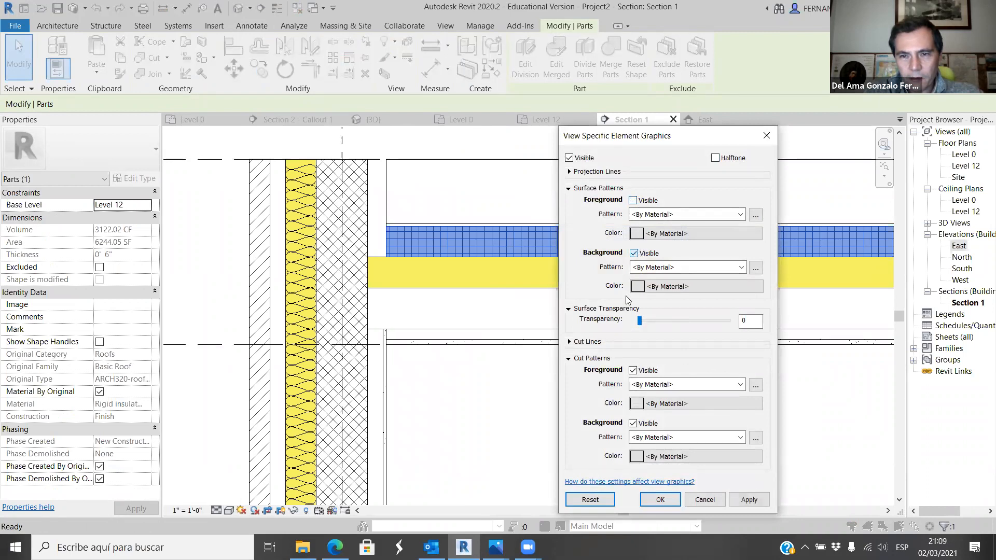
{"action": "left_click", "coordinate": [739, 385]}
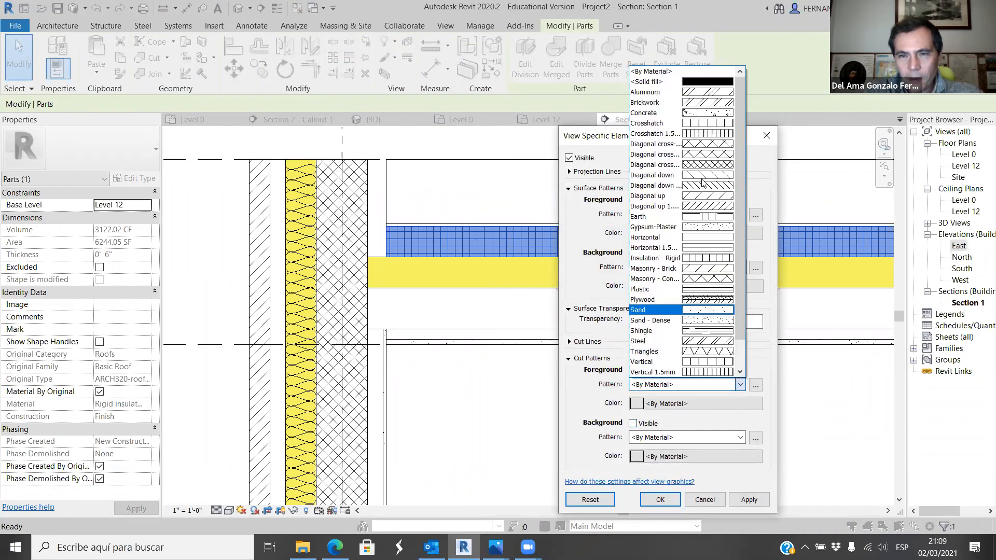
{"action": "left_click", "coordinate": [696, 83]}
Set the upper roof insulation part's foreground cut pattern color to RGB 245-245-100 and apply the override.
{"action": "left_click", "coordinate": [687, 404]}
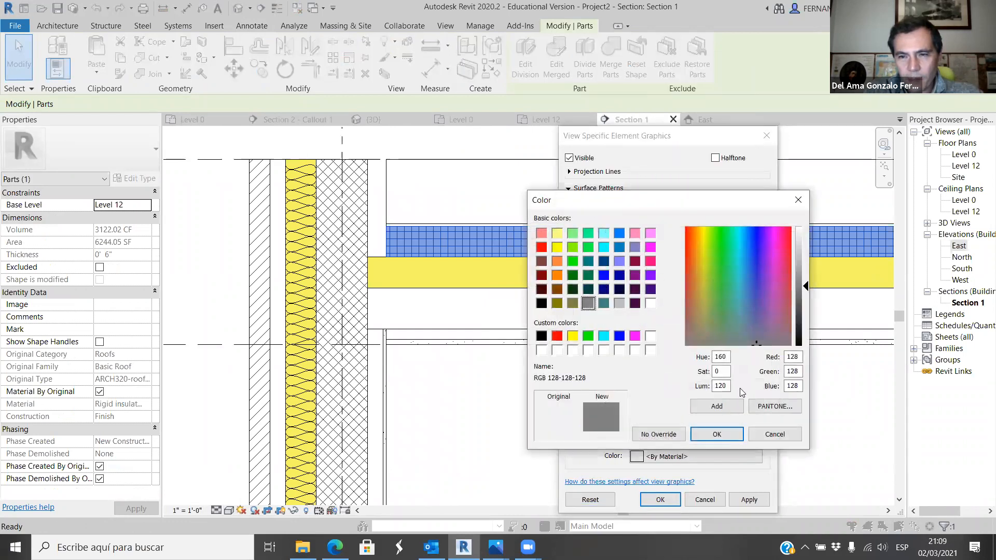
{"action": "left_click_drag", "start_coordinate": [801, 357], "coordinate": [773, 362]}
{"action": "type", "text": "245"}
{"action": "left_click_drag", "start_coordinate": [795, 372], "coordinate": [776, 376]}
{"action": "type", "text": "245"}
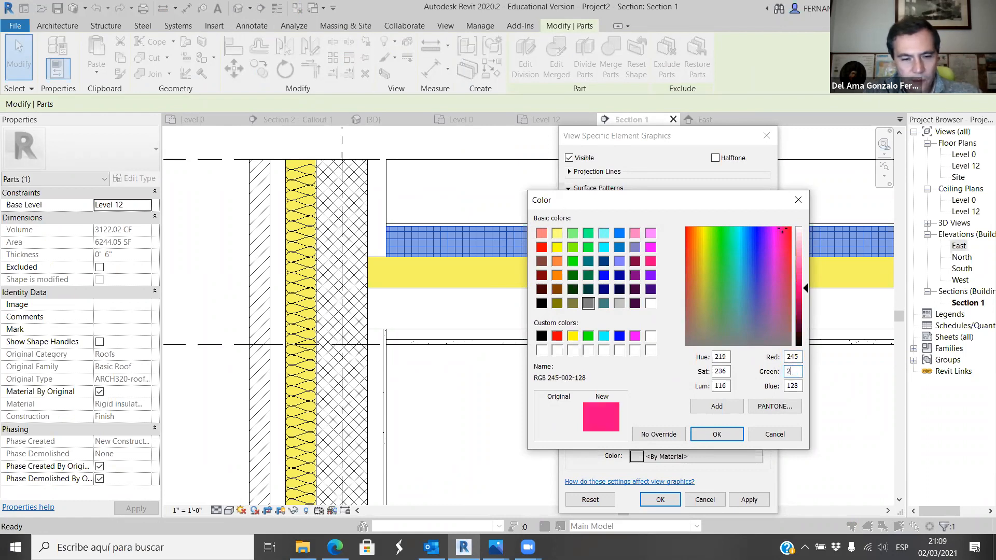
{"action": "left_click_drag", "start_coordinate": [797, 386], "coordinate": [779, 386]}
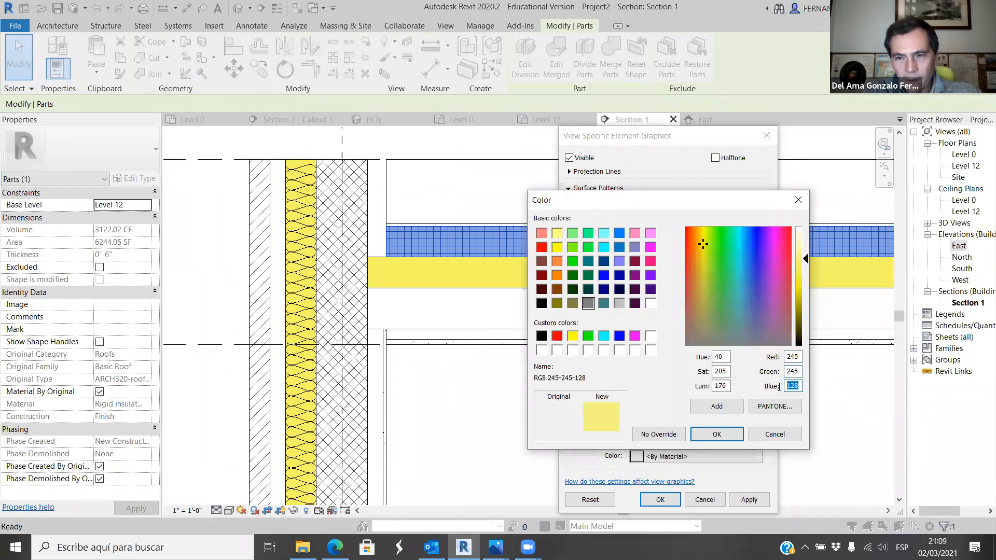
{"action": "type", "text": "100"}
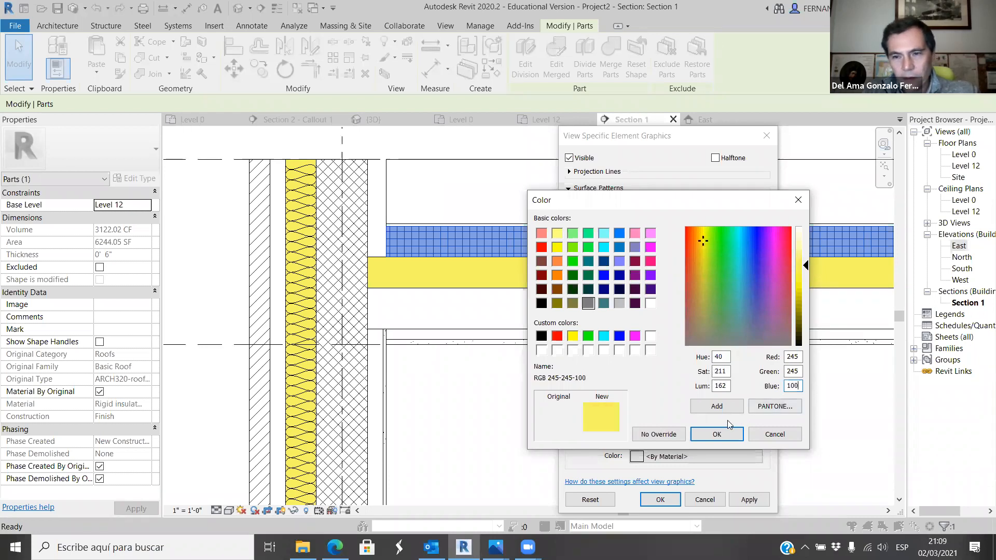
{"action": "left_click", "coordinate": [716, 434]}
{"action": "left_click", "coordinate": [749, 500]}
{"action": "left_click", "coordinate": [659, 499]}
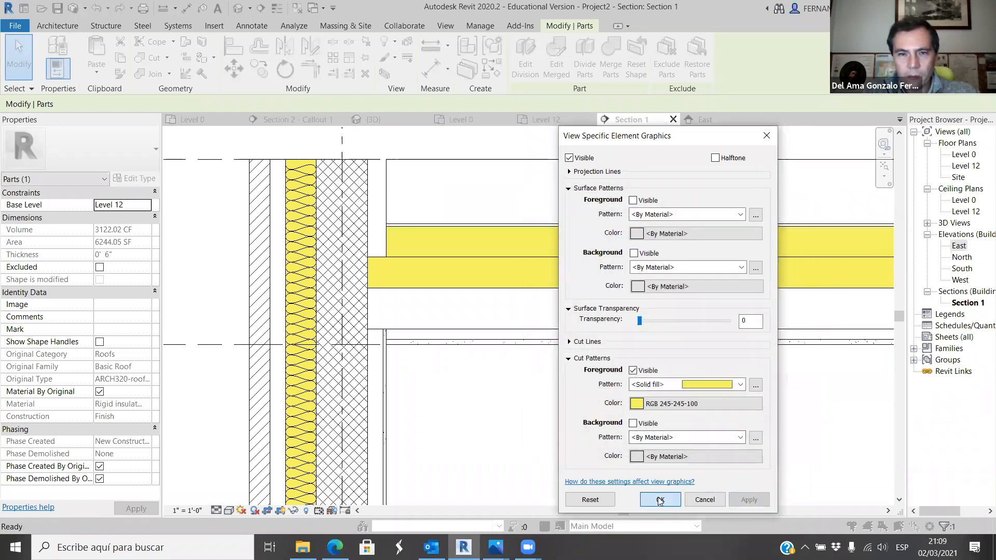
{"action": "left_click", "coordinate": [502, 418]}
Draw a 0' 6" wide batting insulation line aligned to near side along the roof's lower insulation layer, from the wall to the section's crop edge.
{"action": "scroll", "coordinate": [451, 284], "scroll_direction": "down", "scroll_amount": 2}
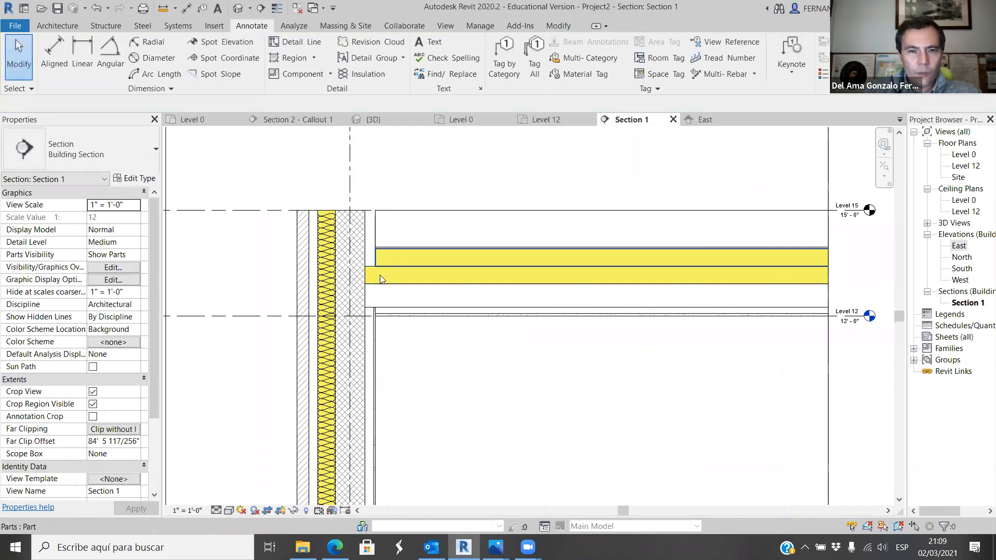
{"action": "left_click", "coordinate": [358, 74]}
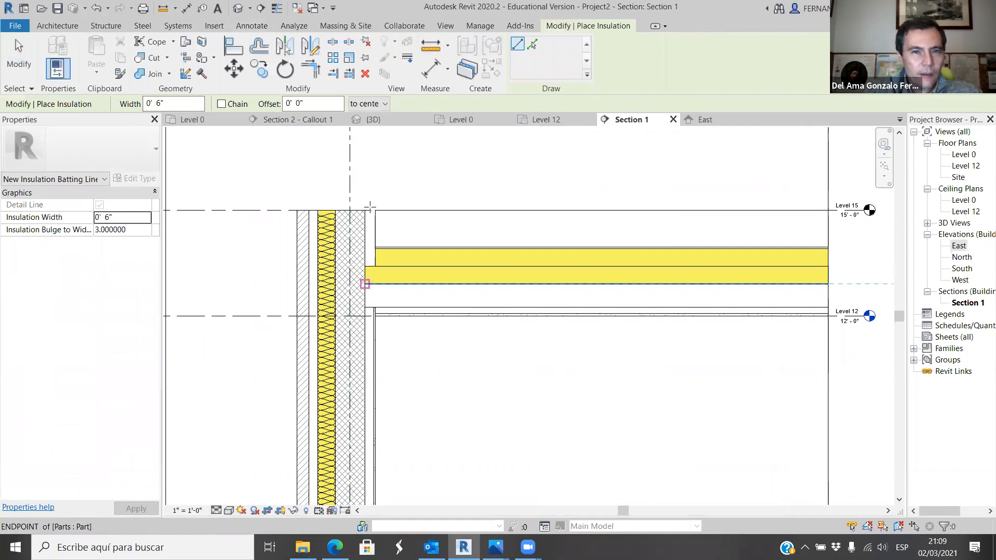
{"action": "left_click", "coordinate": [384, 104]}
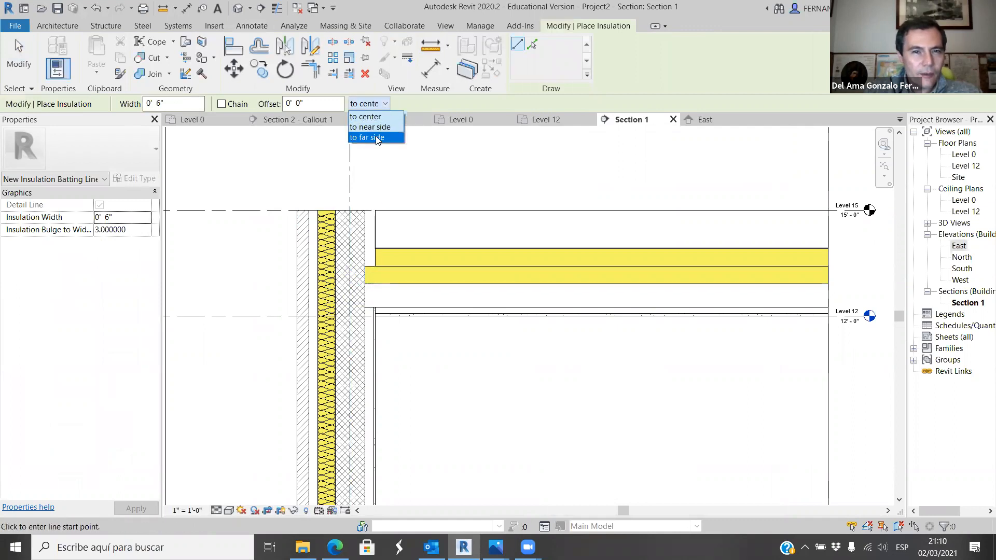
{"action": "left_click", "coordinate": [374, 137]}
{"action": "scroll", "coordinate": [374, 304], "scroll_direction": "up", "scroll_amount": 5}
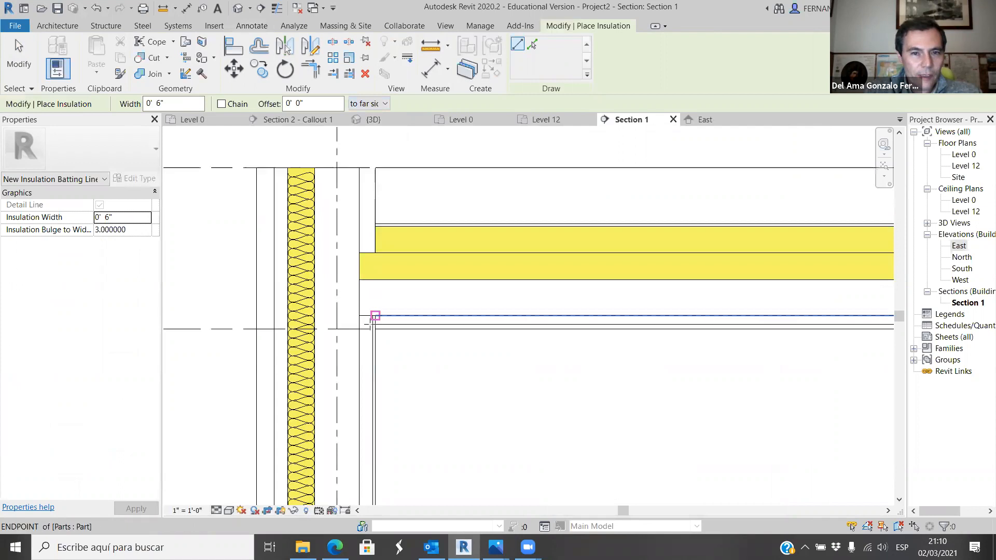
{"action": "left_click", "coordinate": [385, 251]}
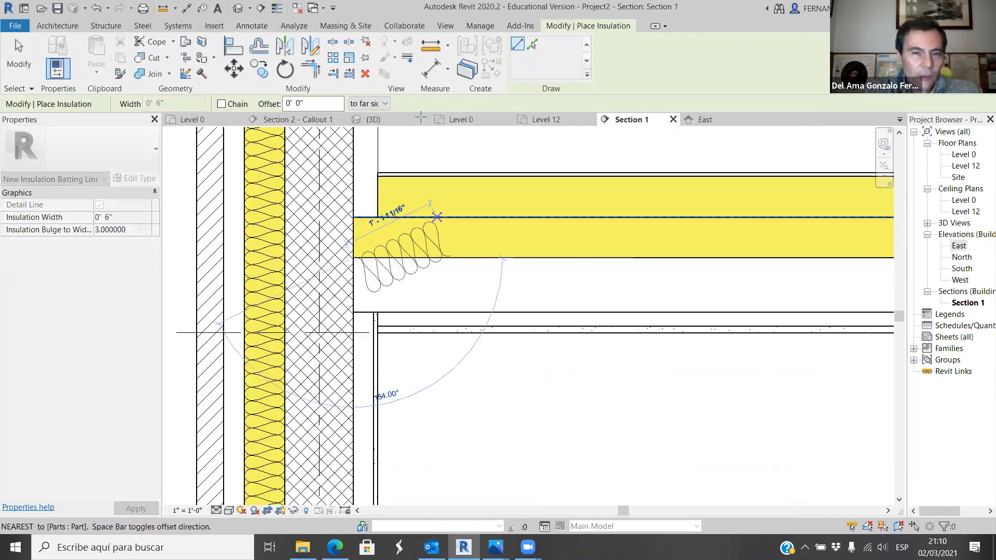
{"action": "left_click", "coordinate": [385, 104]}
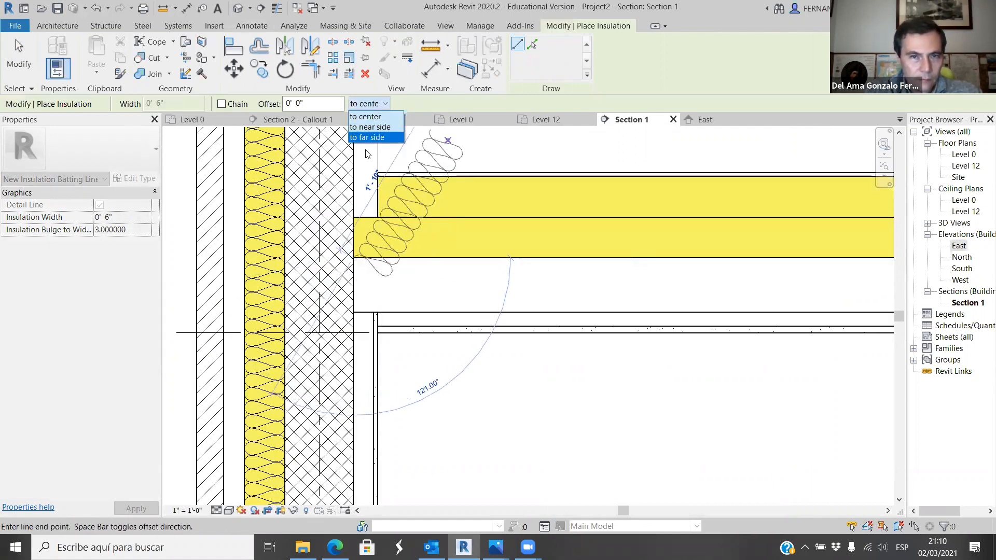
{"action": "left_click", "coordinate": [370, 127]}
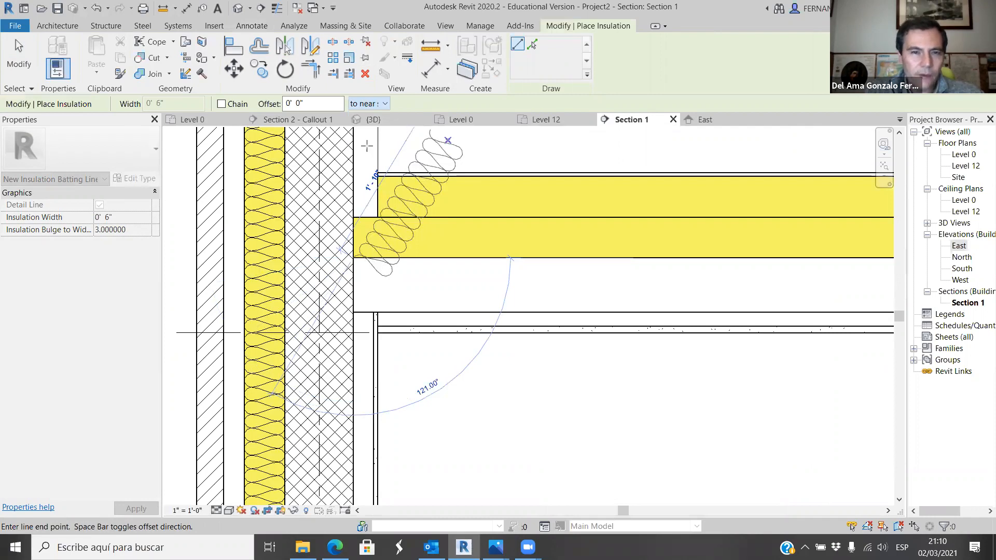
{"action": "scroll", "coordinate": [428, 237], "scroll_direction": "down", "scroll_amount": 5}
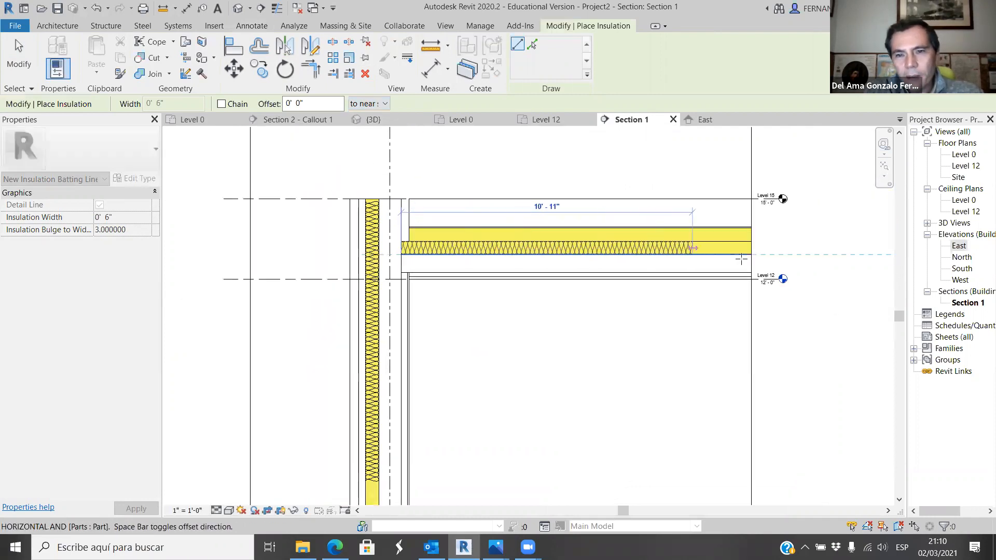
{"action": "left_click", "coordinate": [715, 281]}
Draw a second 0' 6" wide batting insulation line along the roof's upper insulation layer up to the crop edge and finish placing insulation.
{"action": "scroll", "coordinate": [415, 236], "scroll_direction": "up", "scroll_amount": 5}
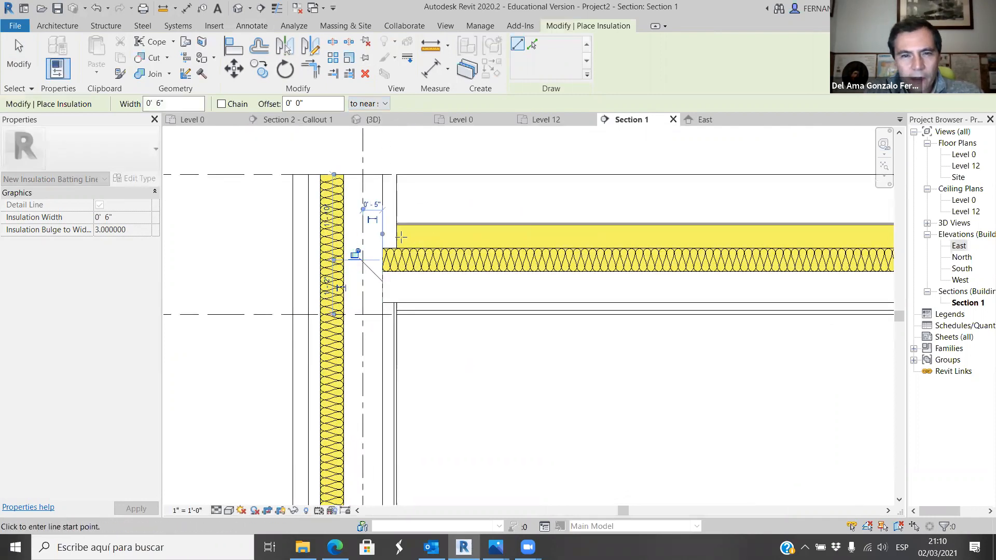
{"action": "left_click", "coordinate": [392, 252]}
{"action": "scroll", "coordinate": [467, 255], "scroll_direction": "down", "scroll_amount": 4}
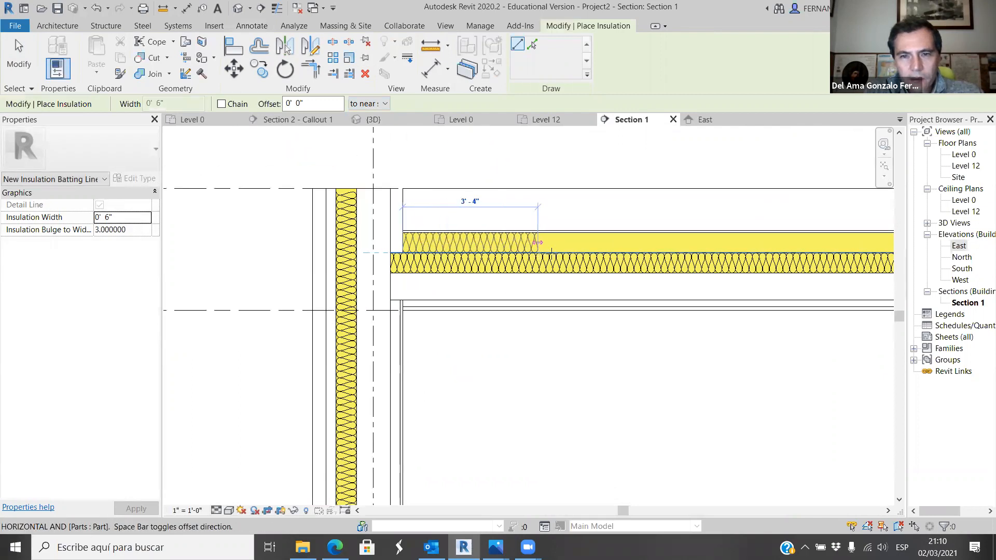
{"action": "left_click", "coordinate": [795, 253]}
{"action": "key", "text": "Escape"}
{"action": "key", "text": "Escape"}
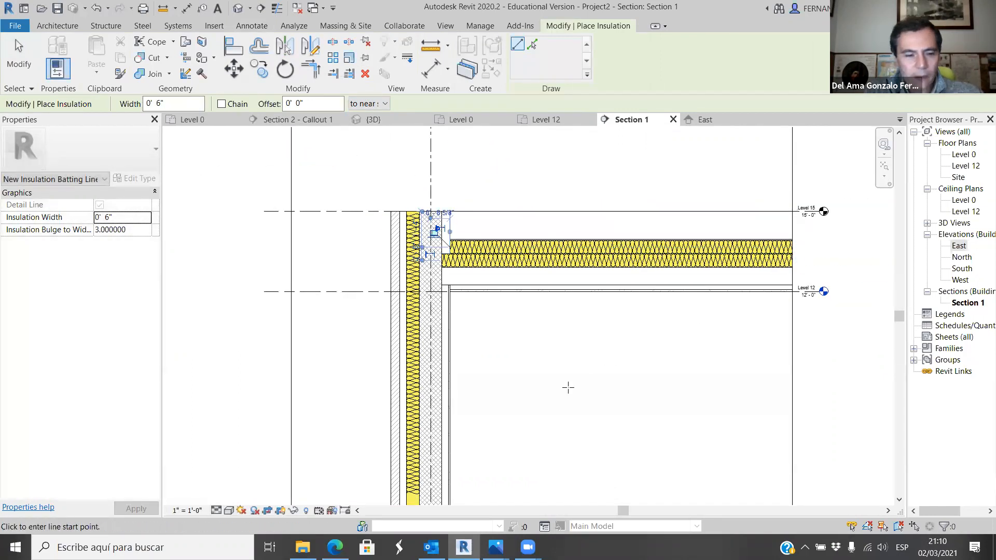
{"action": "scroll", "coordinate": [522, 325], "scroll_direction": "up", "scroll_amount": 2}
{"action": "scroll", "coordinate": [522, 323], "scroll_direction": "up", "scroll_amount": 2}
{"action": "scroll", "coordinate": [310, 421], "scroll_direction": "down", "scroll_amount": 1}
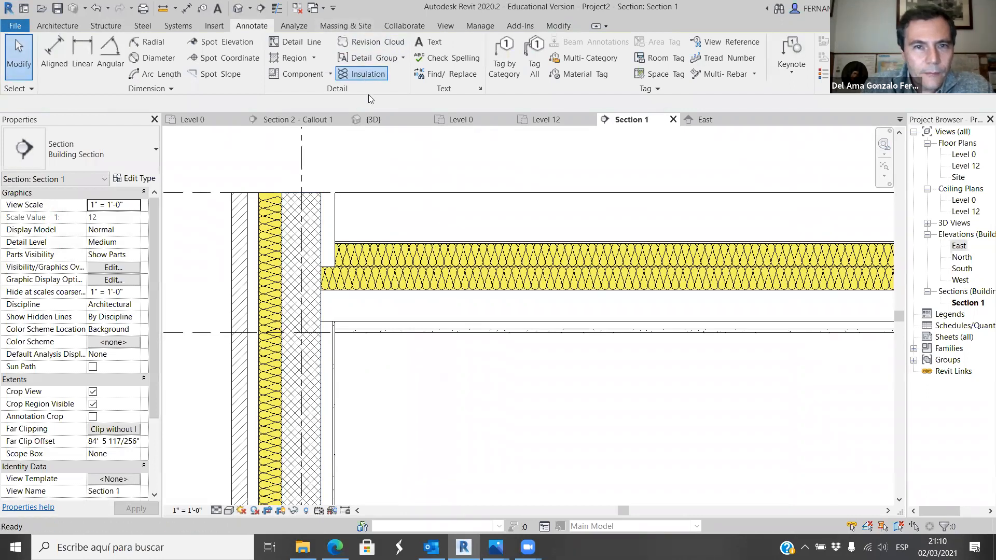
{"action": "left_click", "coordinate": [365, 74]}
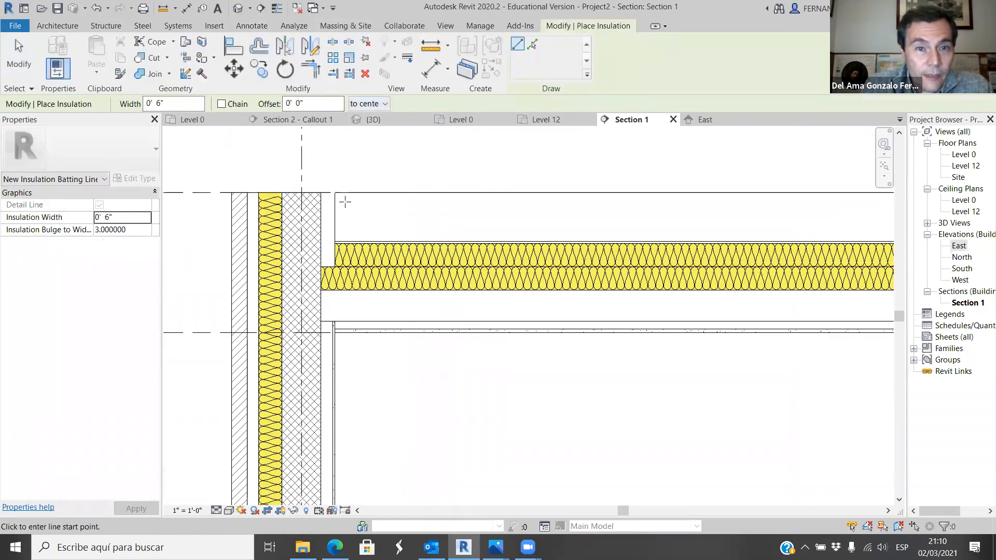
{"action": "scroll", "coordinate": [338, 323], "scroll_direction": "up", "scroll_amount": 1}
{"action": "scroll", "coordinate": [338, 323], "scroll_direction": "up", "scroll_amount": 3}
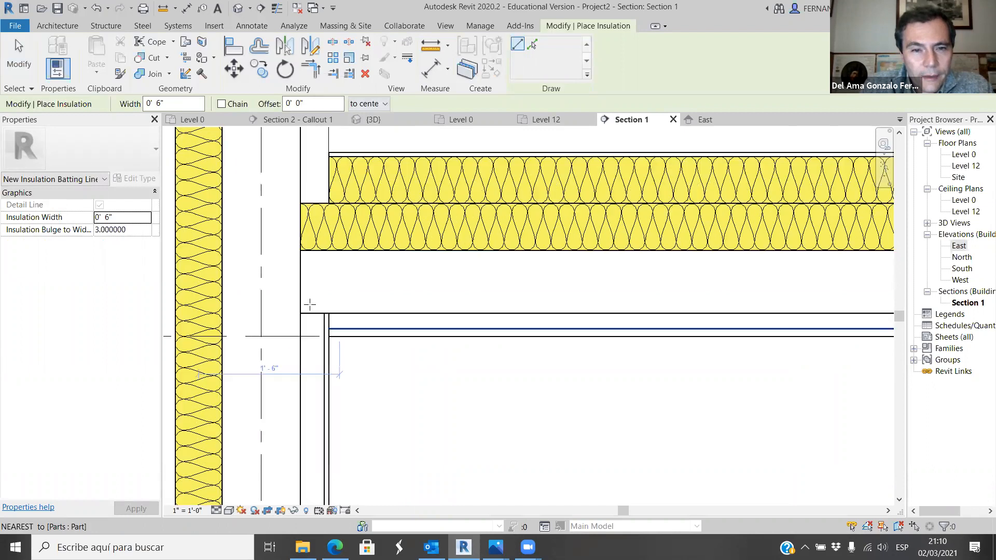
{"action": "left_click", "coordinate": [293, 312]}
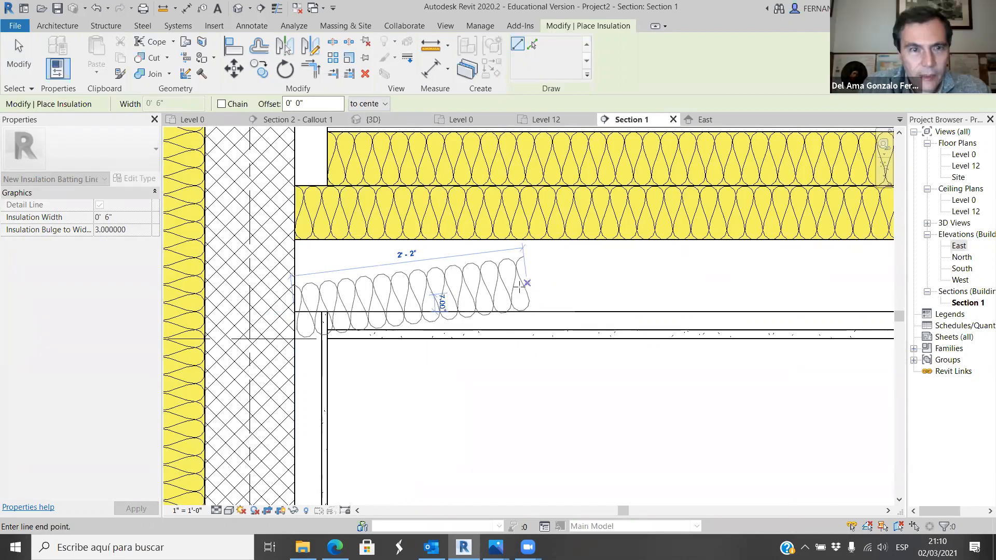
{"action": "key", "text": "Escape"}
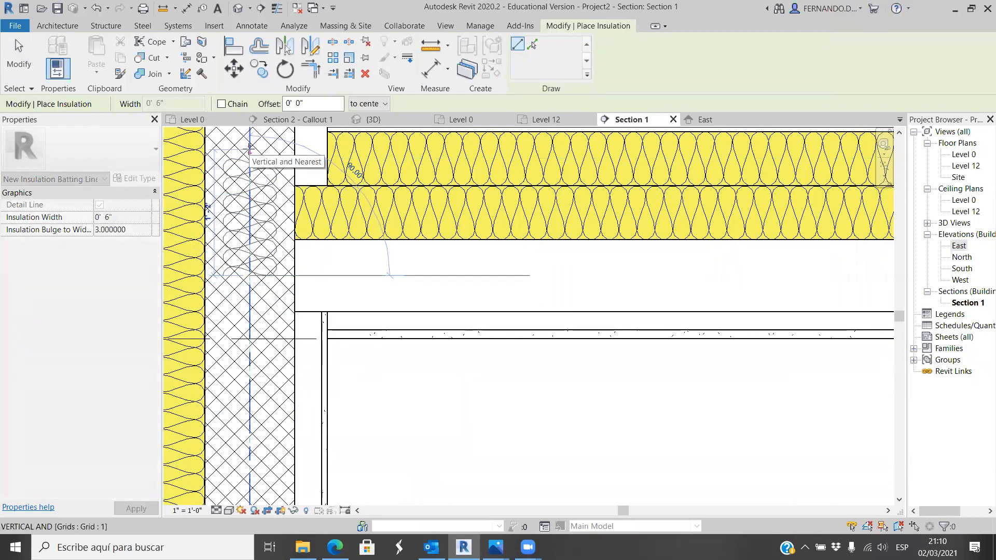
{"action": "key", "text": "Escape"}
{"action": "scroll", "coordinate": [383, 307], "scroll_direction": "down", "scroll_amount": 4}
{"action": "key", "text": "Escape"}
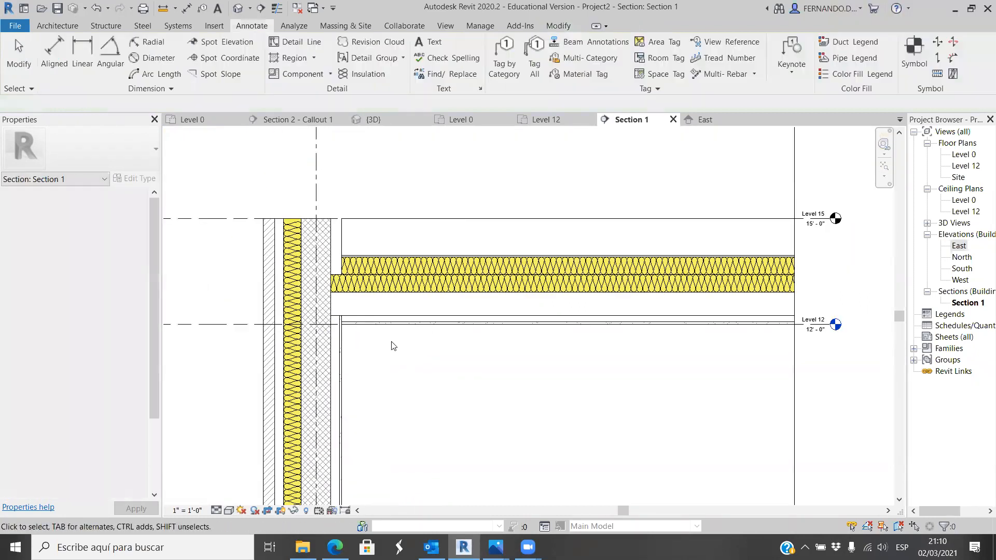
Examine the roof and parapet layers in the detail01.jpg reference image in Photos and return to Section 1 in Revit.
{"action": "scroll", "coordinate": [410, 361], "scroll_direction": "up", "scroll_amount": 1}
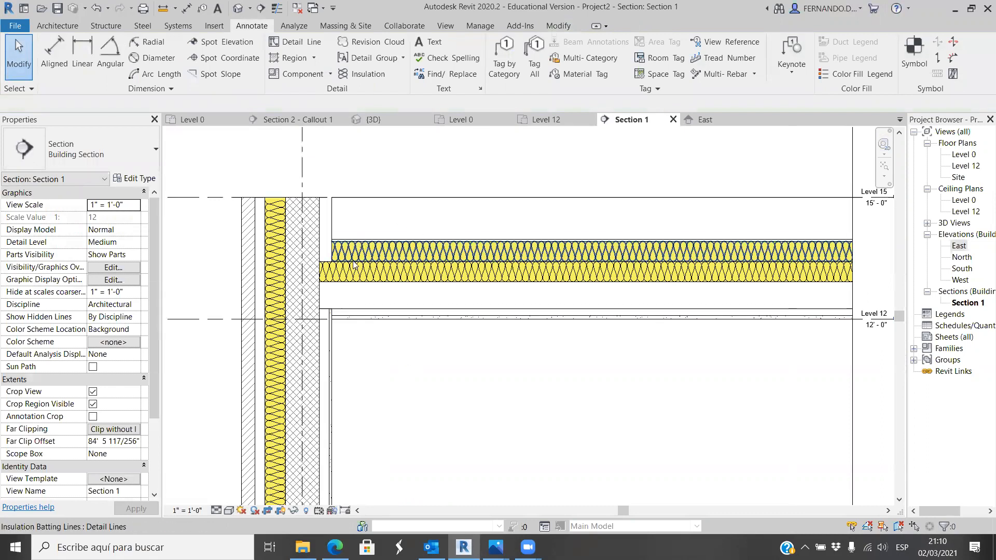
{"action": "scroll", "coordinate": [370, 248], "scroll_direction": "up", "scroll_amount": 3}
{"action": "scroll", "coordinate": [351, 246], "scroll_direction": "down", "scroll_amount": 3}
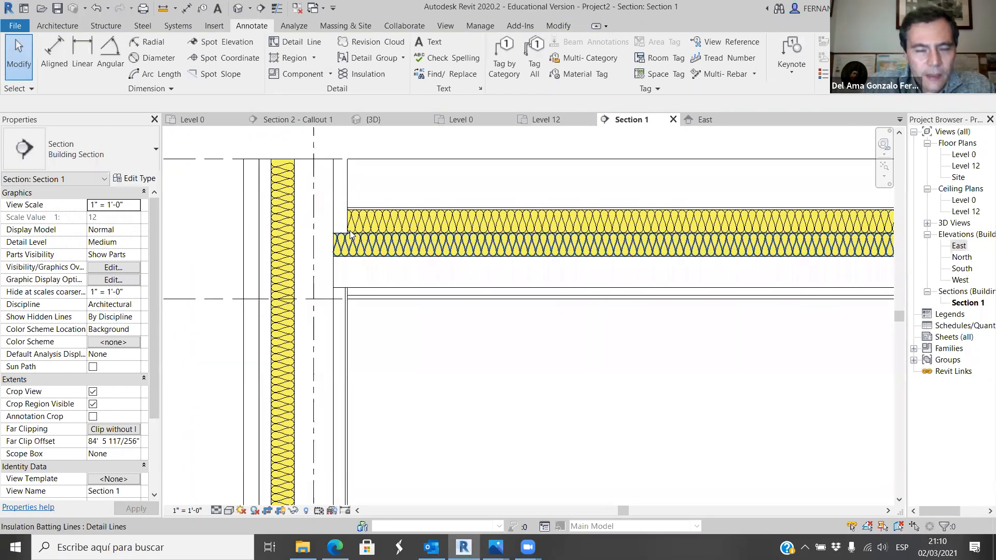
{"action": "left_click", "coordinate": [464, 547]}
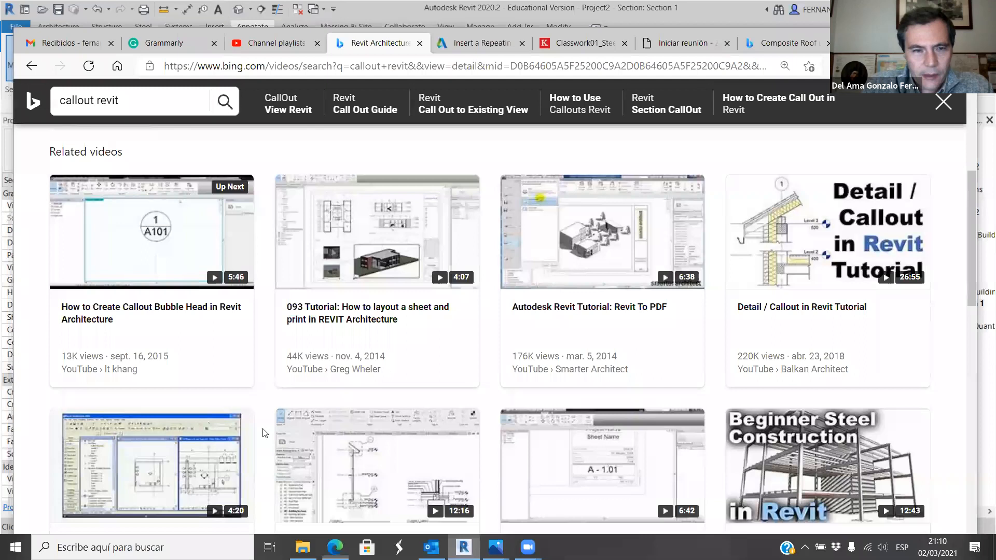
{"action": "left_click", "coordinate": [493, 548]}
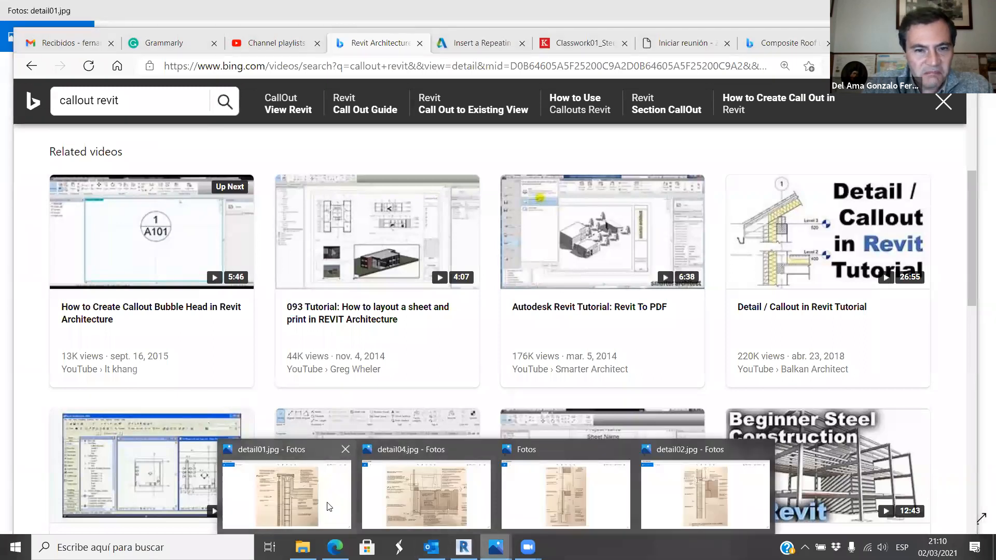
{"action": "left_click", "coordinate": [287, 490]}
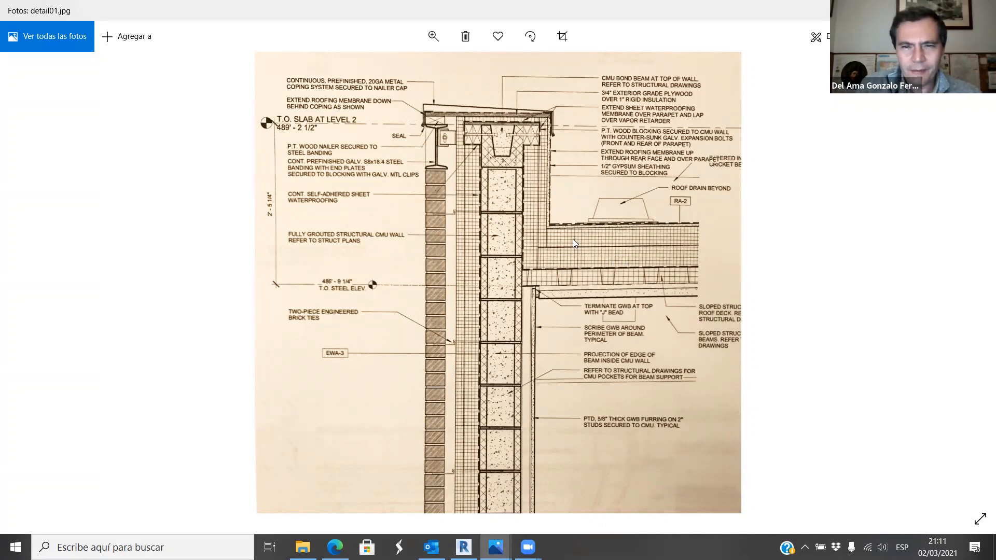
{"action": "left_click", "coordinate": [463, 547]}
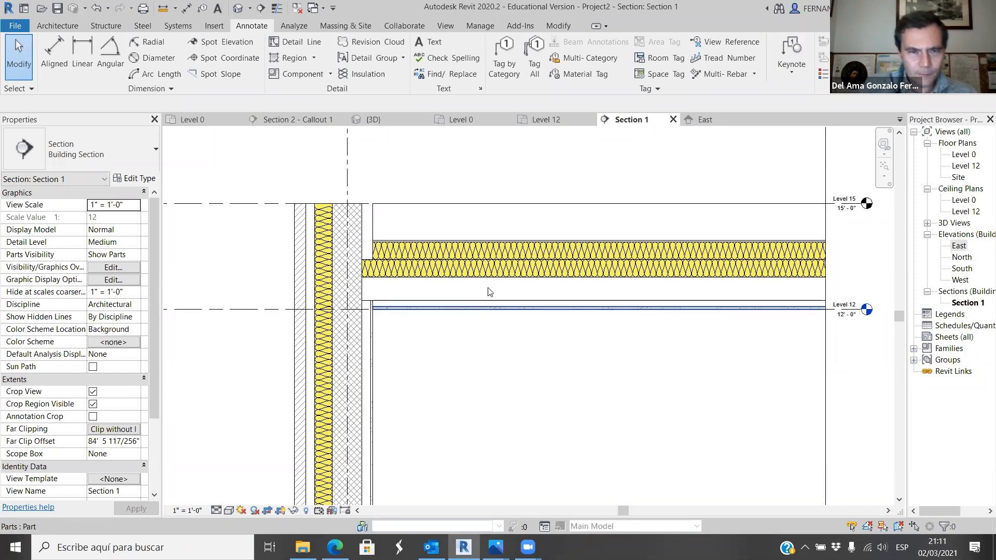
Override the roof's metal deck part below the insulation in this view with a Concrete foreground cut pattern.
{"action": "scroll", "coordinate": [482, 290], "scroll_direction": "down", "scroll_amount": 2}
{"action": "scroll", "coordinate": [469, 270], "scroll_direction": "up", "scroll_amount": 3}
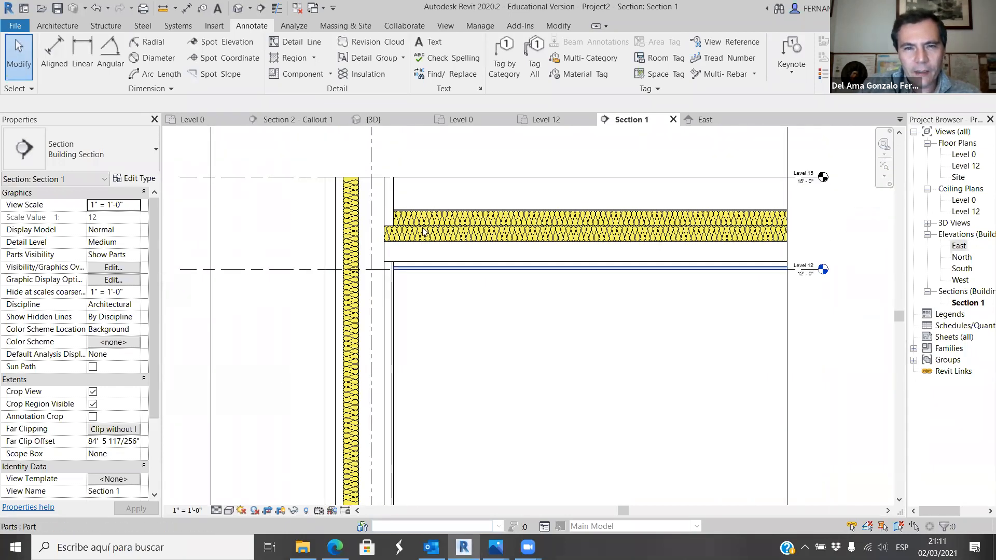
{"action": "left_click", "coordinate": [441, 268]}
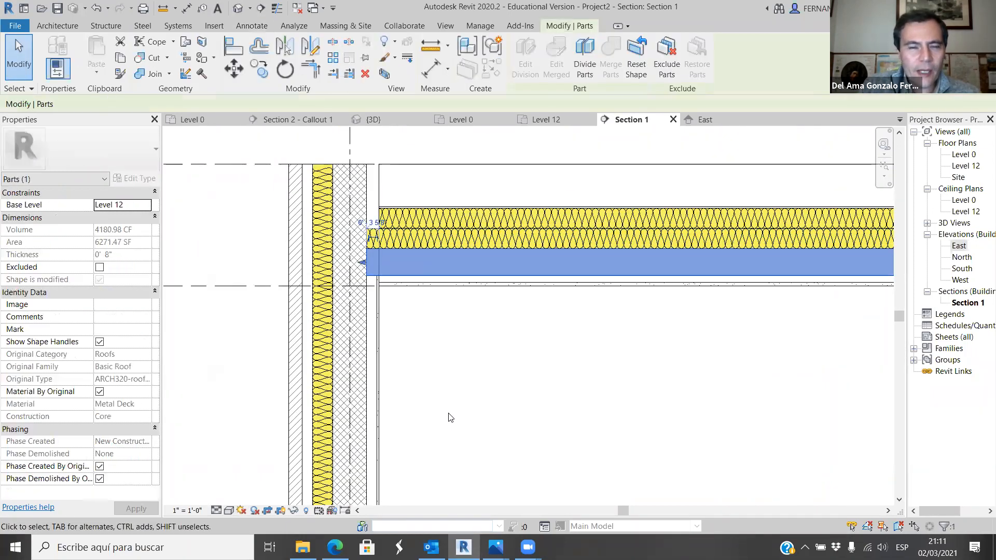
{"action": "left_click", "coordinate": [423, 331]}
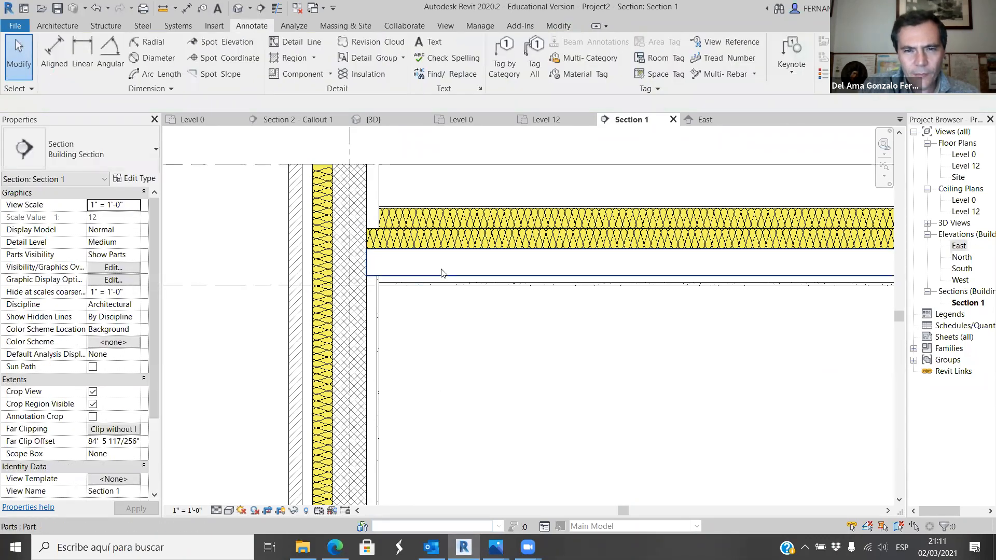
{"action": "left_click", "coordinate": [441, 266]}
{"action": "right_click", "coordinate": [443, 262]}
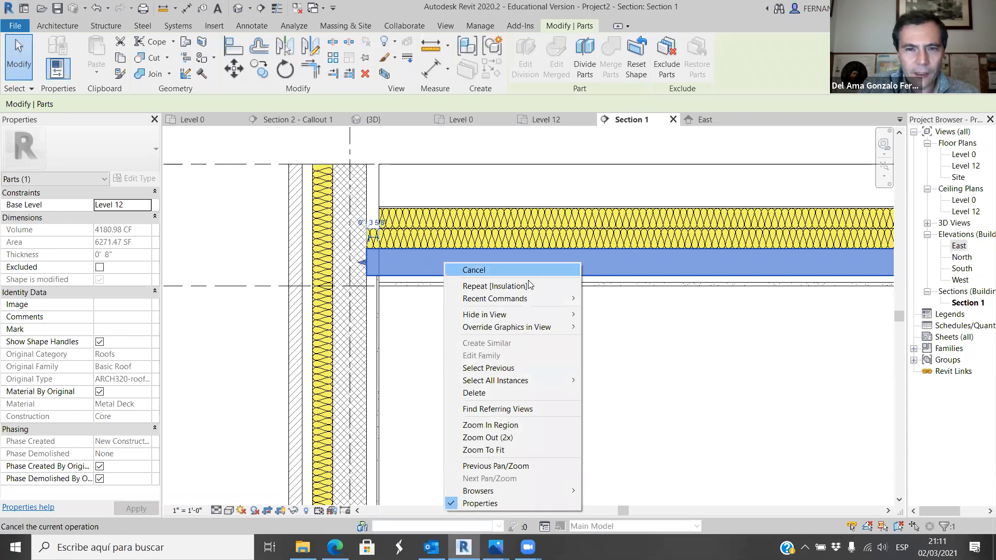
{"action": "left_click", "coordinate": [594, 328]}
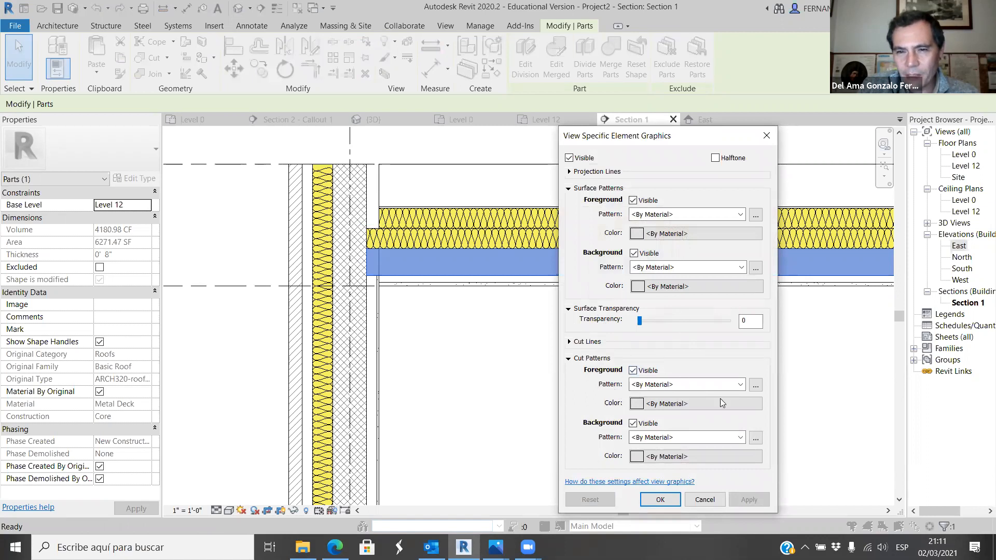
{"action": "left_click", "coordinate": [741, 385]}
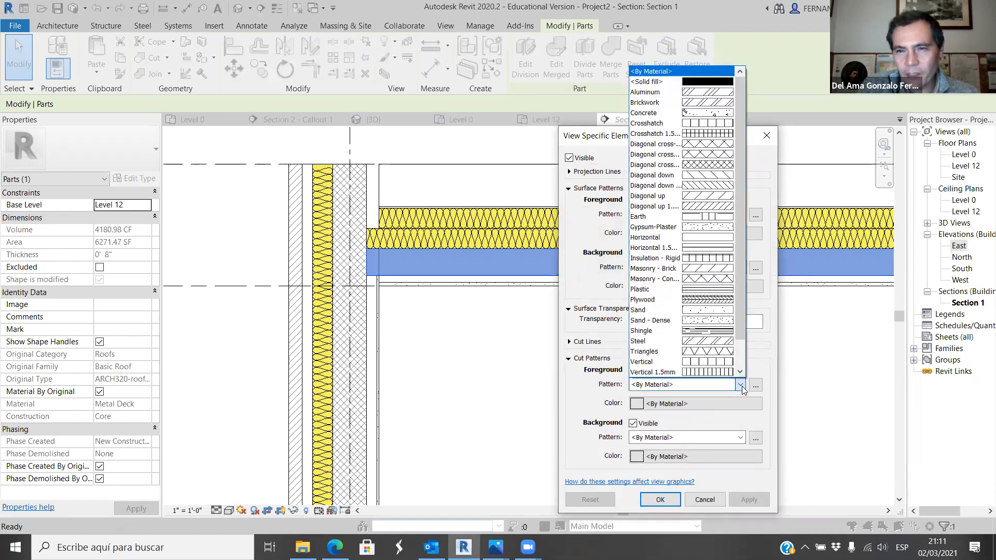
{"action": "left_click", "coordinate": [719, 115]}
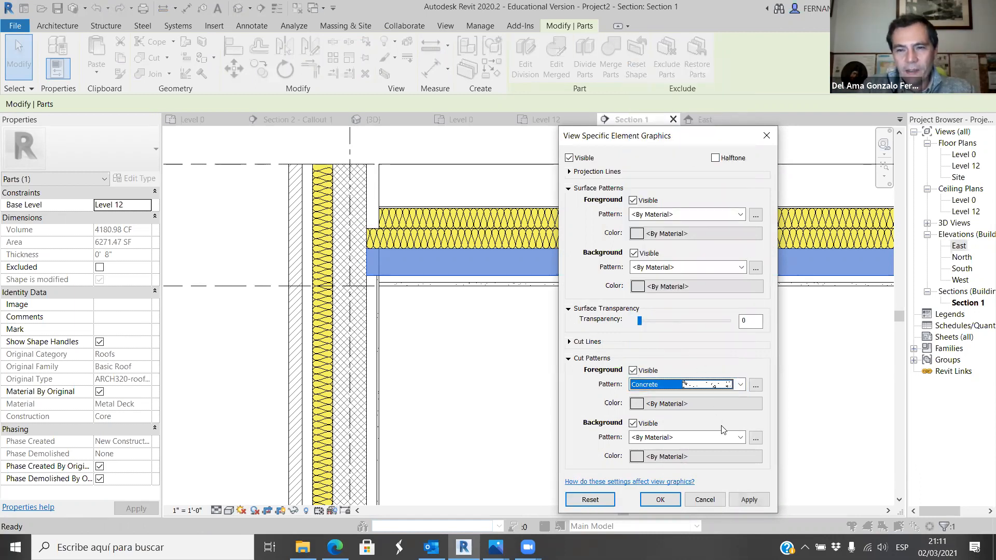
{"action": "left_click", "coordinate": [749, 499]}
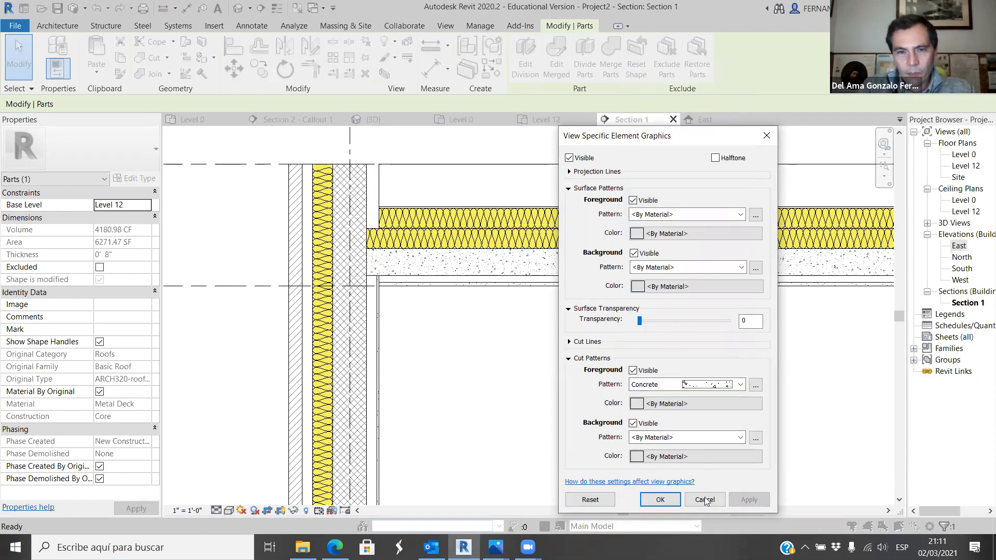
{"action": "left_click", "coordinate": [660, 500]}
{"action": "left_click", "coordinate": [513, 362]}
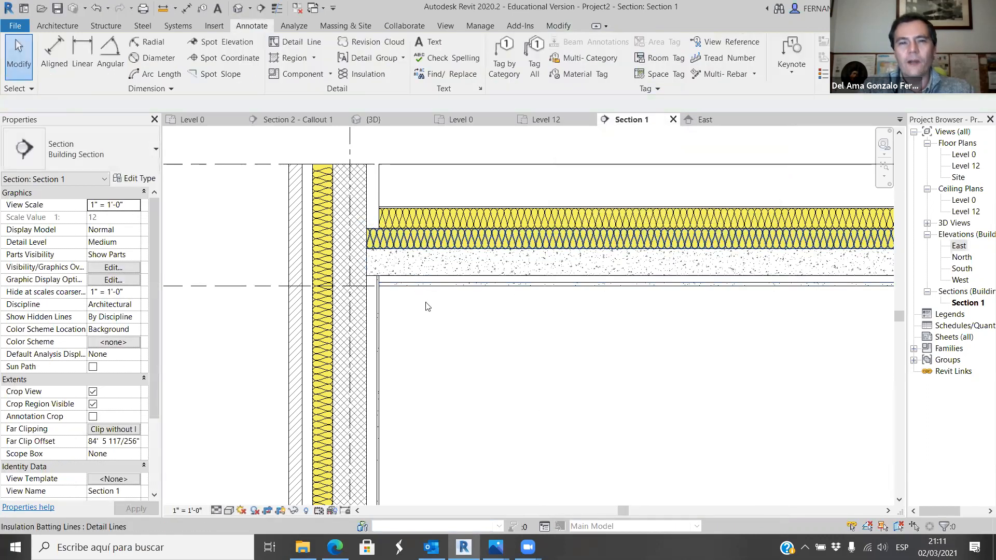
Reopen the roof deck part's element graphics override and set its background cut pattern to Solid fill.
{"action": "scroll", "coordinate": [425, 301], "scroll_direction": "down", "scroll_amount": 3}
{"action": "scroll", "coordinate": [653, 257], "scroll_direction": "up", "scroll_amount": 1}
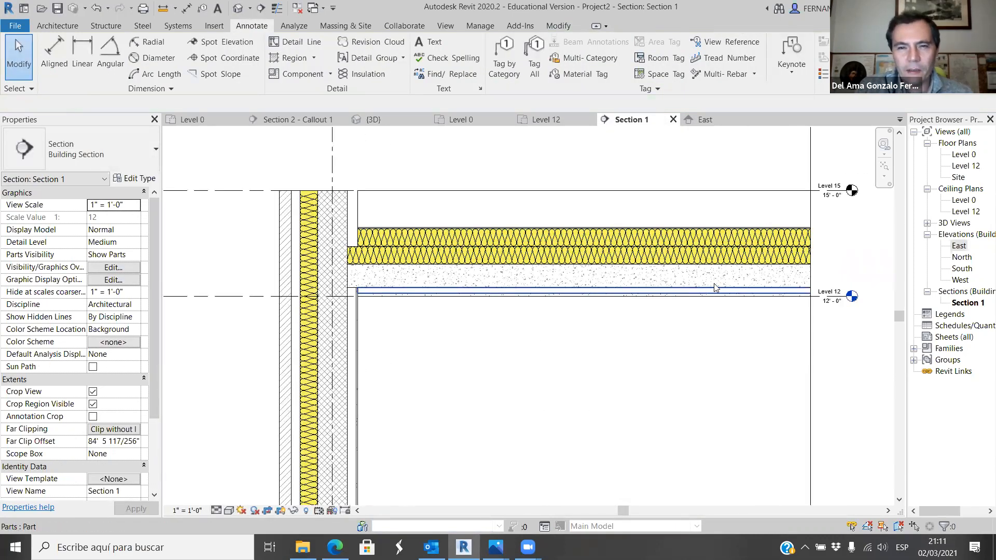
{"action": "scroll", "coordinate": [714, 287], "scroll_direction": "up", "scroll_amount": 1}
{"action": "scroll", "coordinate": [506, 303], "scroll_direction": "up", "scroll_amount": 1}
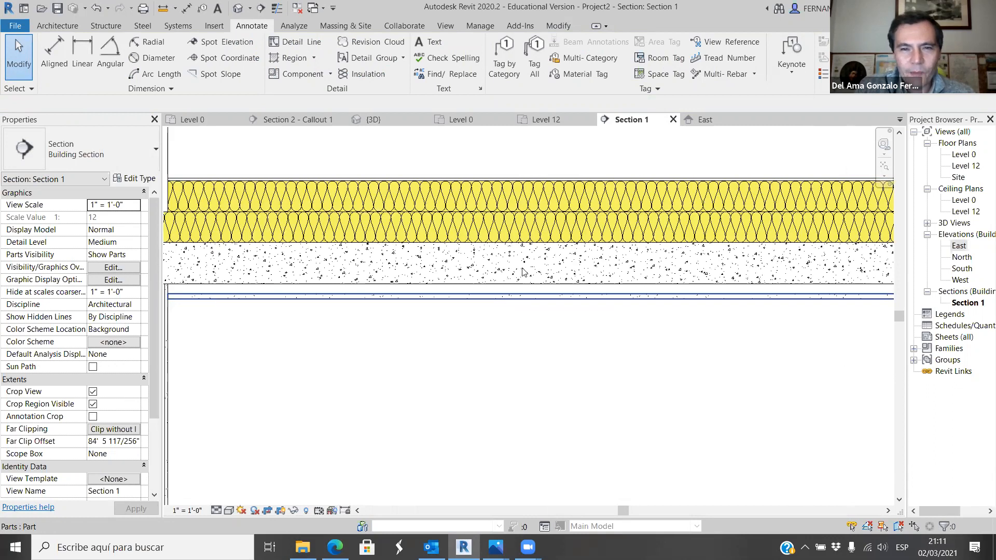
{"action": "scroll", "coordinate": [482, 314], "scroll_direction": "down", "scroll_amount": 1}
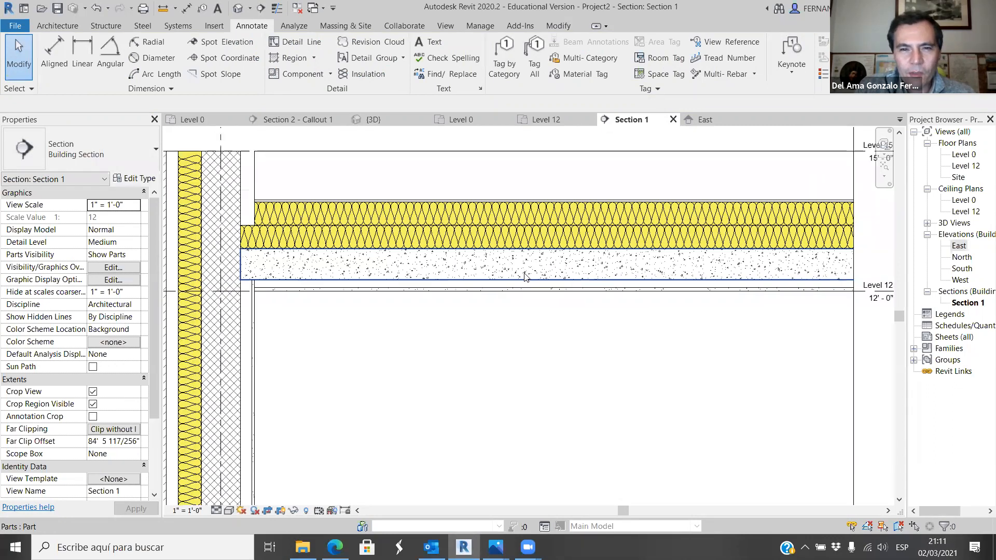
{"action": "right_click", "coordinate": [468, 266]}
{"action": "mouse_move", "coordinate": [580, 335]}
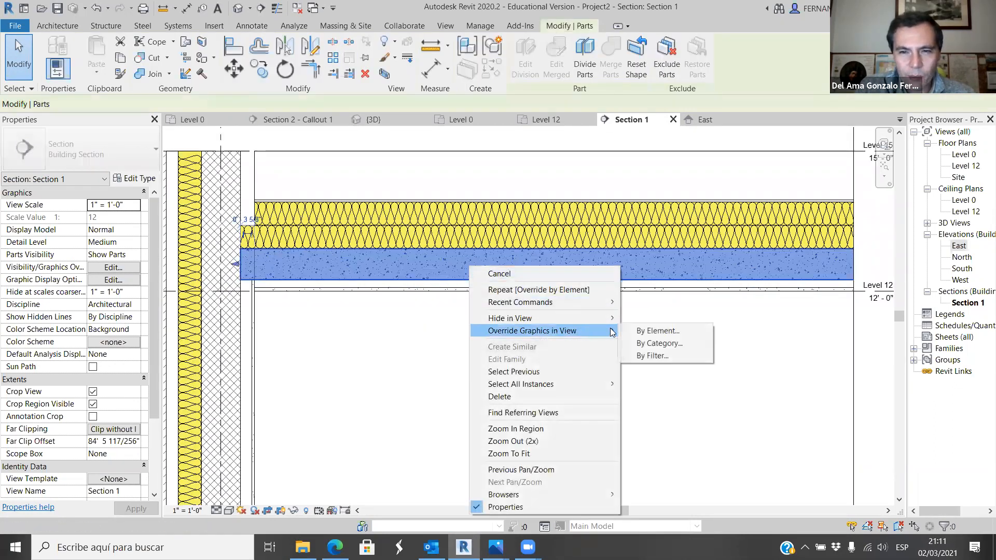
{"action": "left_click", "coordinate": [666, 330]}
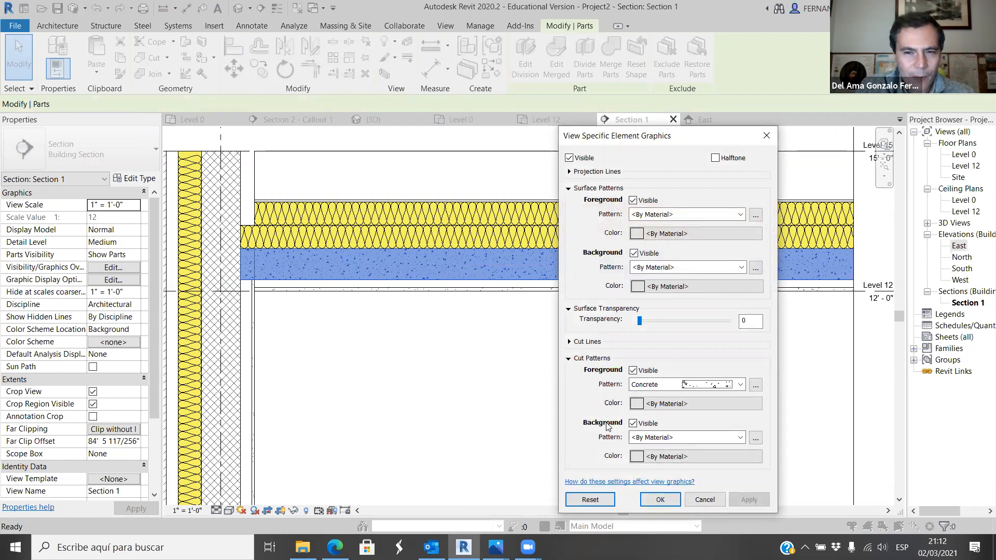
{"action": "left_click", "coordinate": [740, 438]}
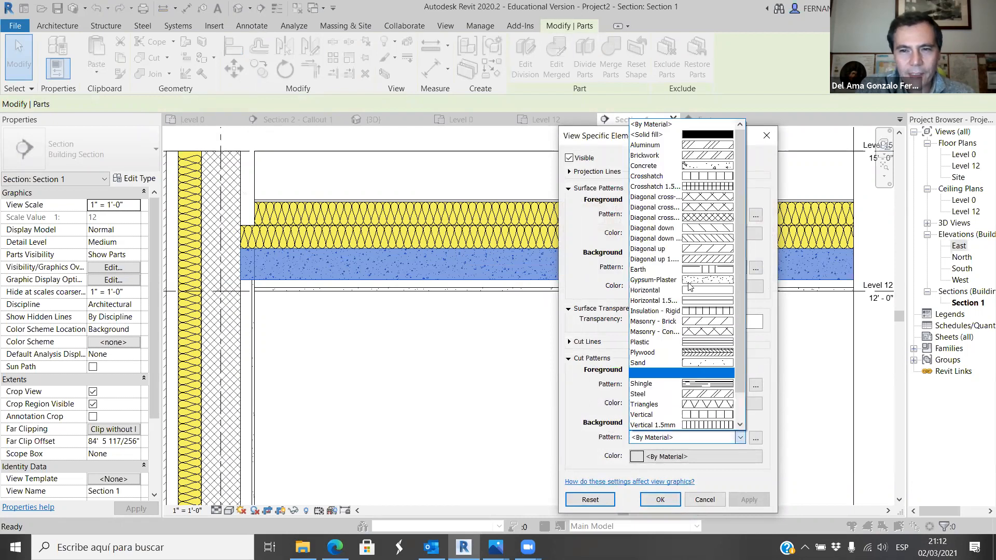
{"action": "left_click", "coordinate": [707, 136]}
Set the roof deck part's background cut pattern color to RGB 226-226-226 and apply the override.
{"action": "left_click", "coordinate": [677, 458]}
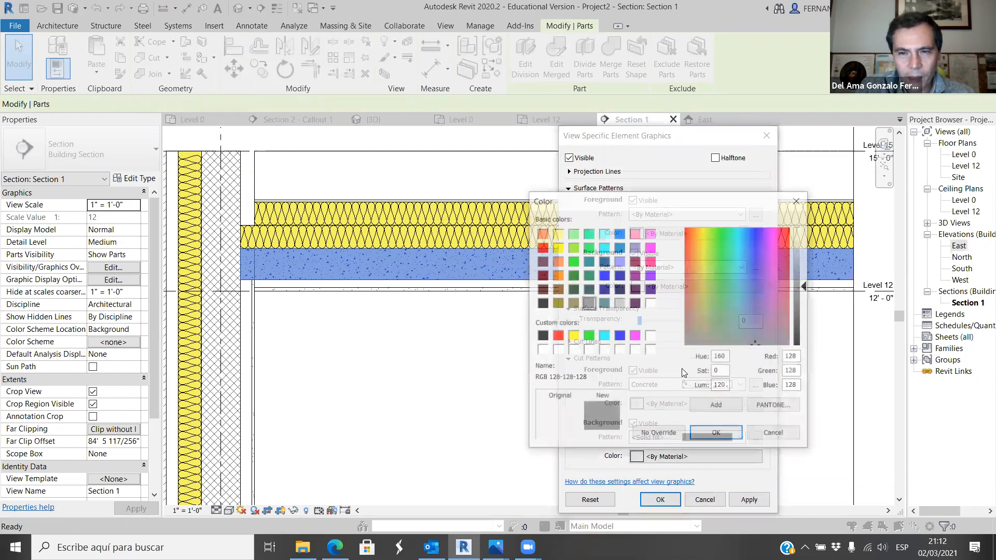
{"action": "left_click_drag", "start_coordinate": [808, 288], "coordinate": [808, 243]}
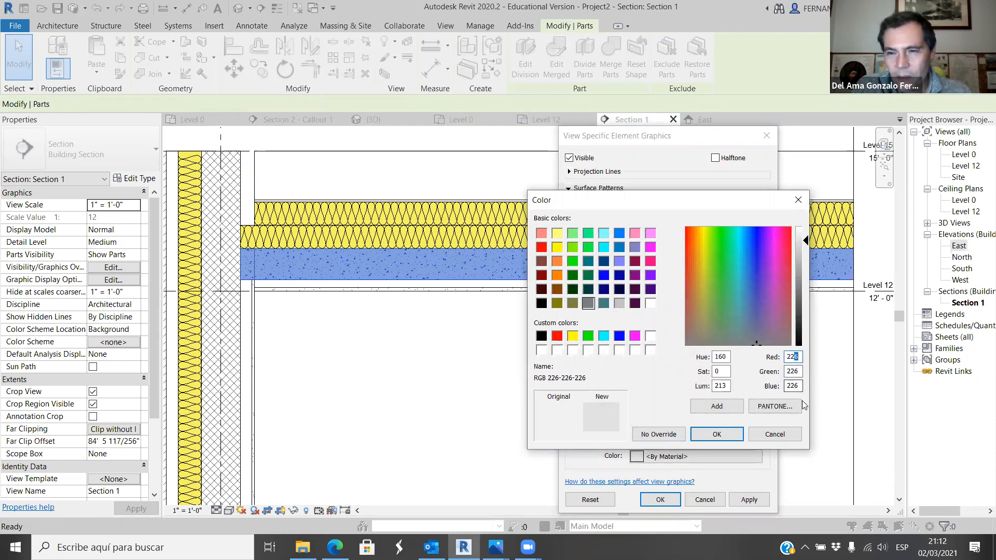
{"action": "left_click", "coordinate": [716, 434]}
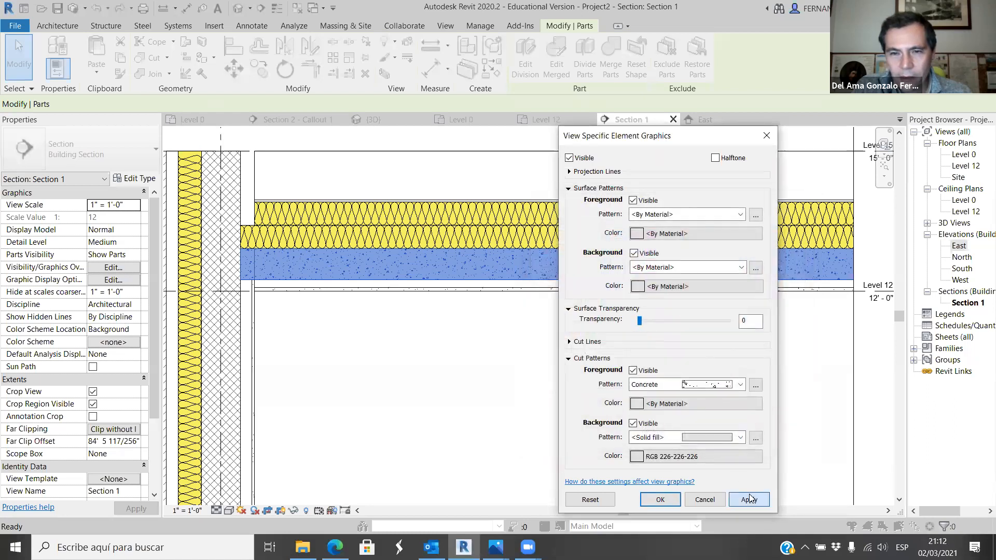
{"action": "left_click", "coordinate": [749, 498]}
{"action": "left_click", "coordinate": [659, 499]}
{"action": "left_click", "coordinate": [501, 336]}
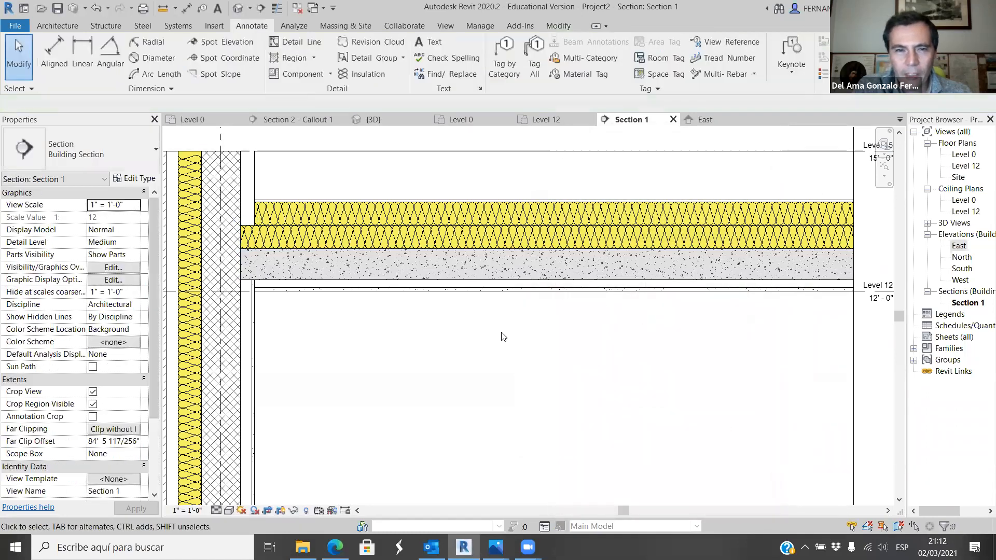
{"action": "scroll", "coordinate": [501, 336], "scroll_direction": "down", "scroll_amount": 1}
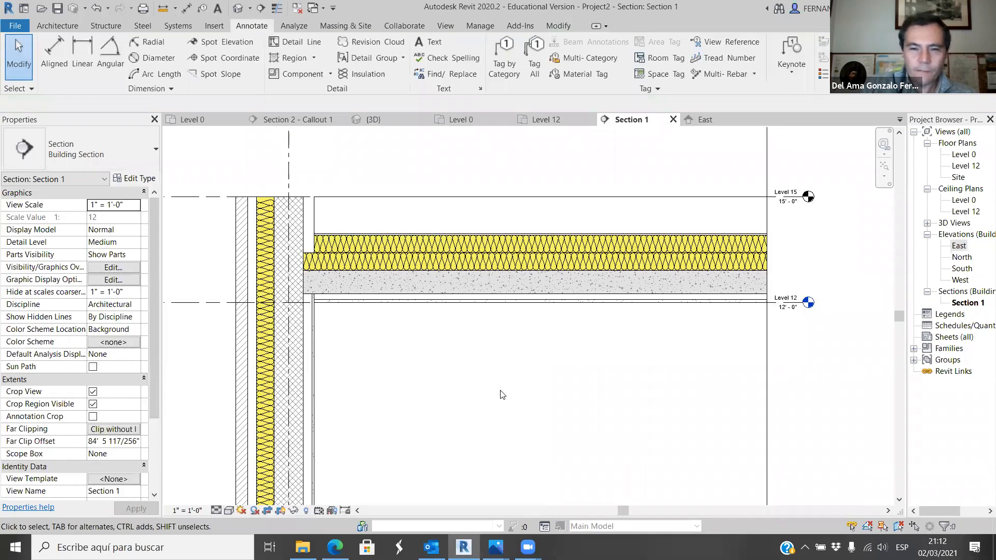
{"action": "scroll", "coordinate": [382, 289], "scroll_direction": "up", "scroll_amount": 2}
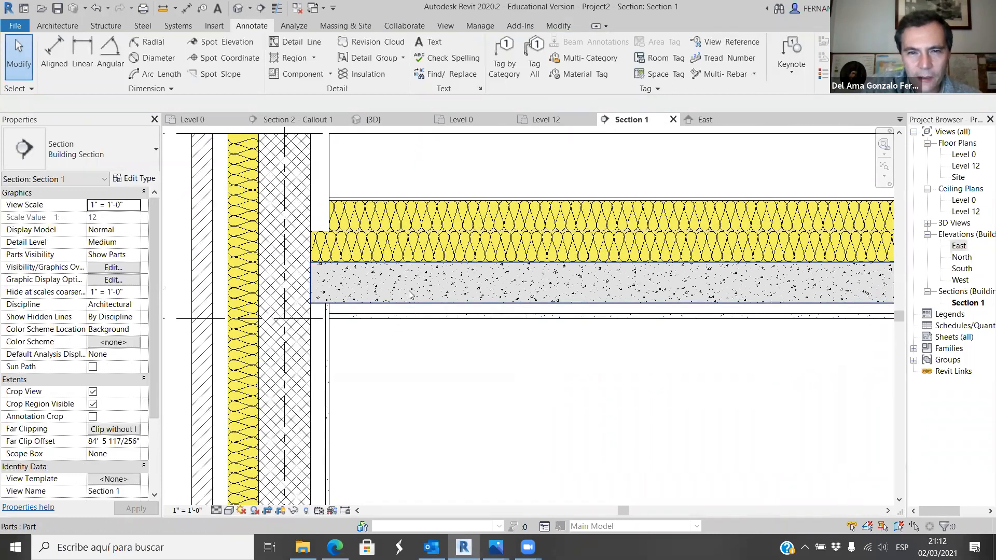
Examine the roof insulation and slab layers and their junction with the exterior wall in the section.
{"action": "scroll", "coordinate": [409, 294], "scroll_direction": "up", "scroll_amount": 2}
{"action": "scroll", "coordinate": [451, 285], "scroll_direction": "up", "scroll_amount": 2}
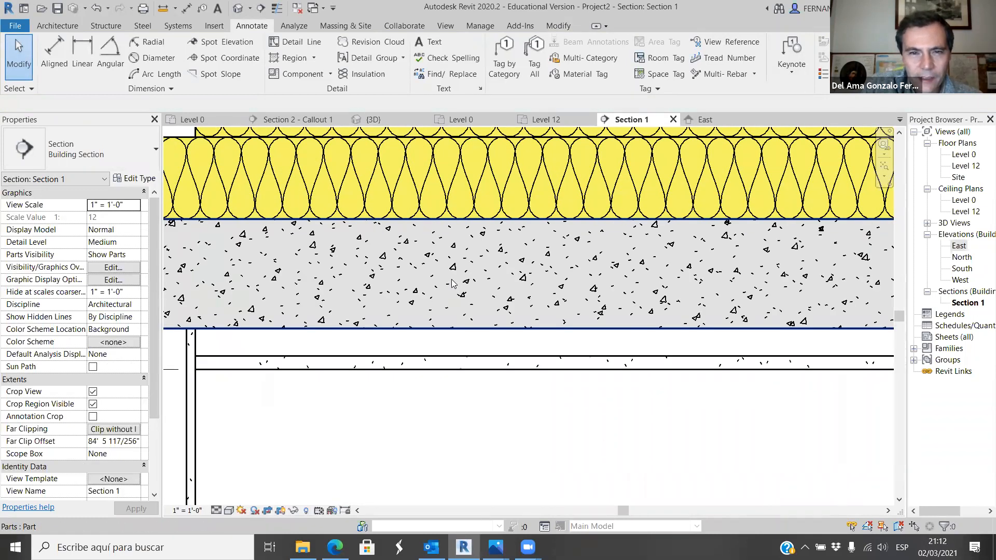
{"action": "scroll", "coordinate": [438, 331], "scroll_direction": "down", "scroll_amount": 2}
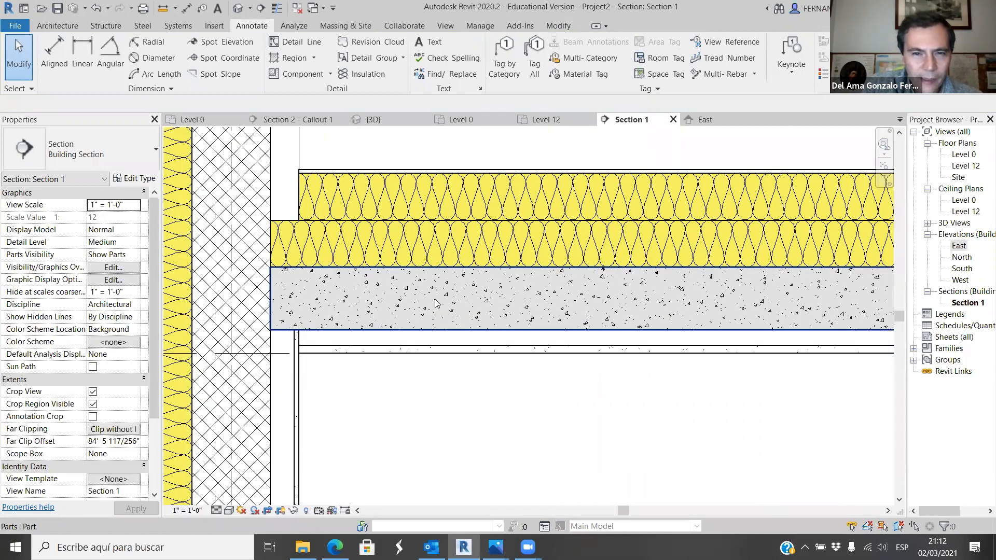
{"action": "scroll", "coordinate": [437, 300], "scroll_direction": "up", "scroll_amount": 2}
{"action": "scroll", "coordinate": [474, 296], "scroll_direction": "up", "scroll_amount": 1}
{"action": "scroll", "coordinate": [419, 287], "scroll_direction": "down", "scroll_amount": 4}
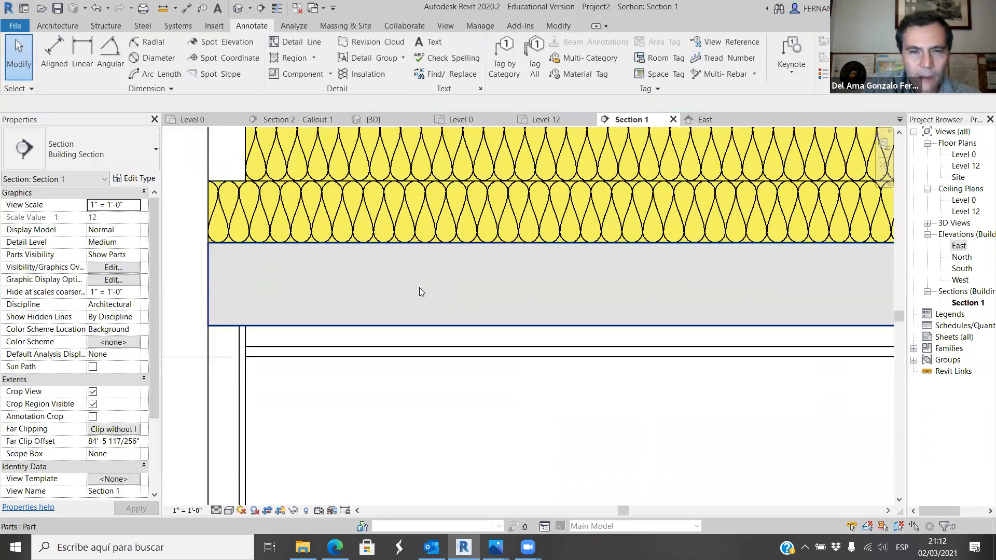
{"action": "scroll", "coordinate": [392, 411], "scroll_direction": "down", "scroll_amount": 1}
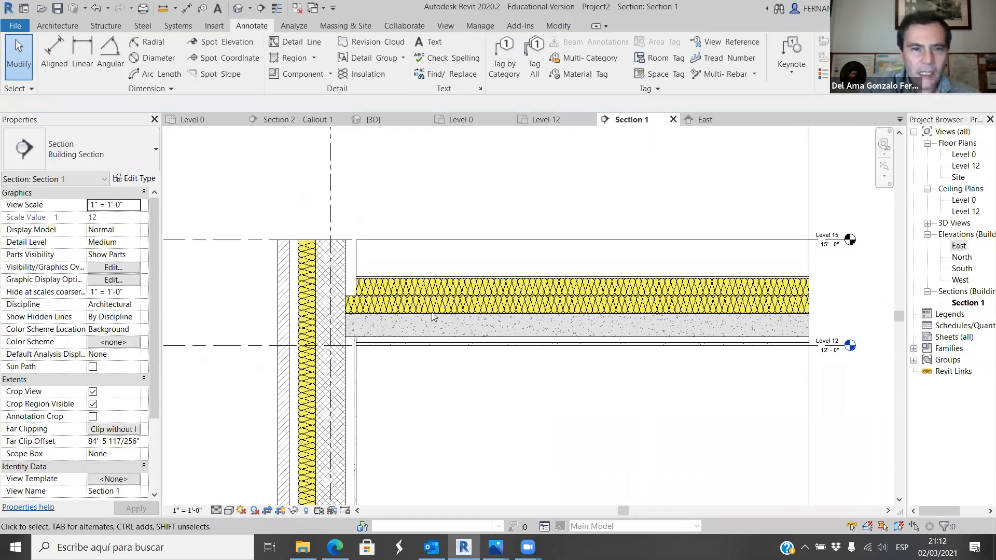
{"action": "scroll", "coordinate": [504, 215], "scroll_direction": "down", "scroll_amount": 1}
{"action": "scroll", "coordinate": [330, 304], "scroll_direction": "up", "scroll_amount": 1}
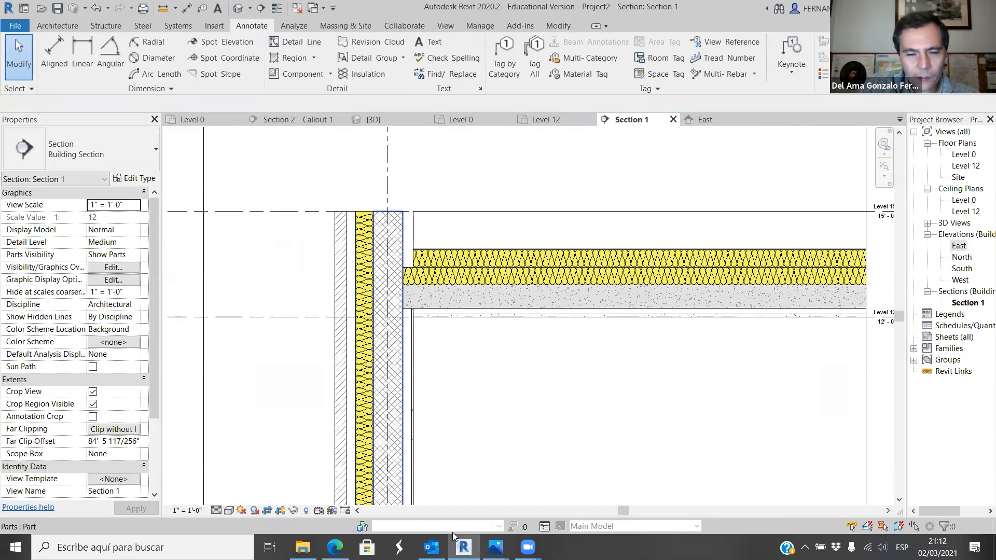
Consult the reference image detail01.jpg in the photo viewer for the parapet wall's brick construction, and return to the section in Revit.
{"action": "mouse_move", "coordinate": [495, 547]}
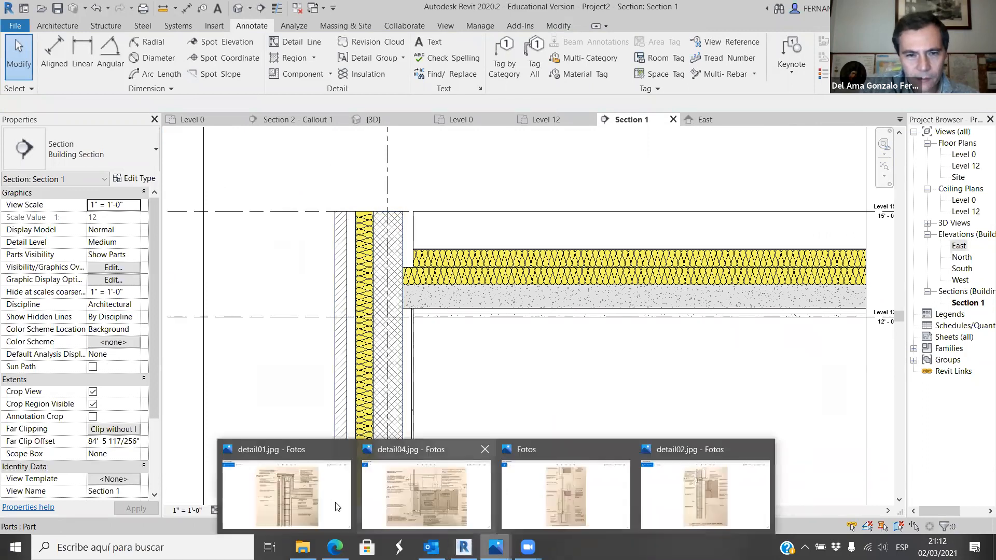
{"action": "left_click", "coordinate": [291, 493]}
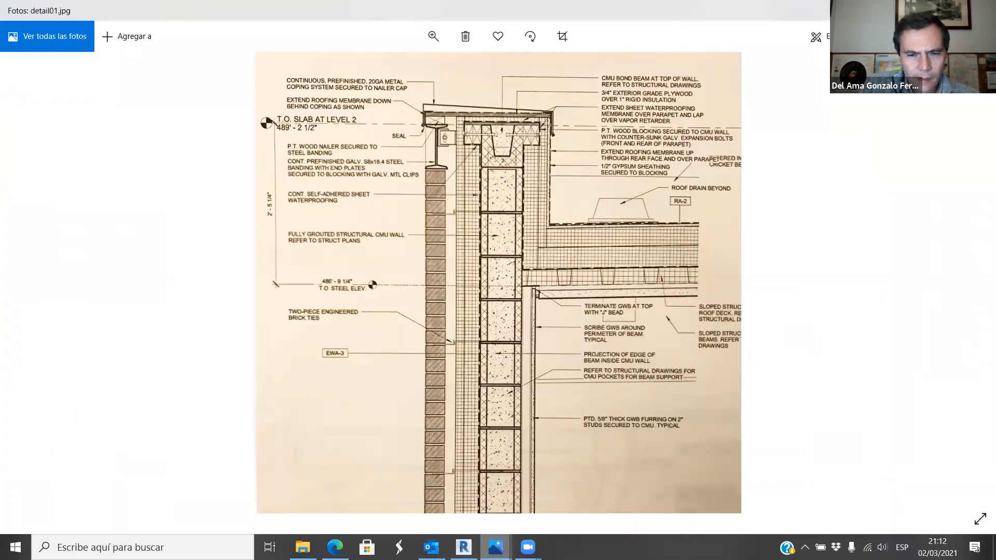
{"action": "left_click", "coordinate": [446, 484]}
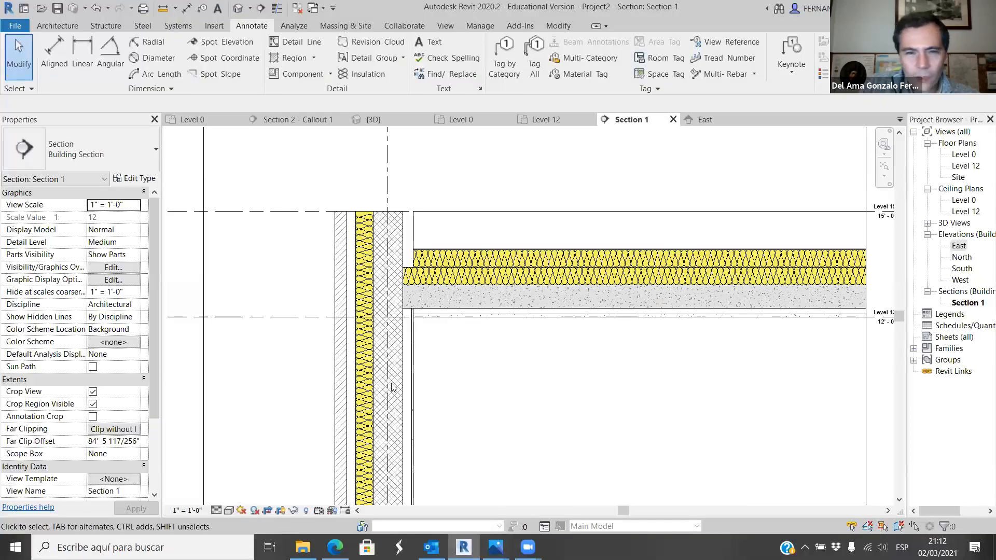
Place a Brick repeating detail about 5'-6" long along the outer face of the exterior brick layer, up to the wall top.
{"action": "scroll", "coordinate": [358, 240], "scroll_direction": "up", "scroll_amount": 3}
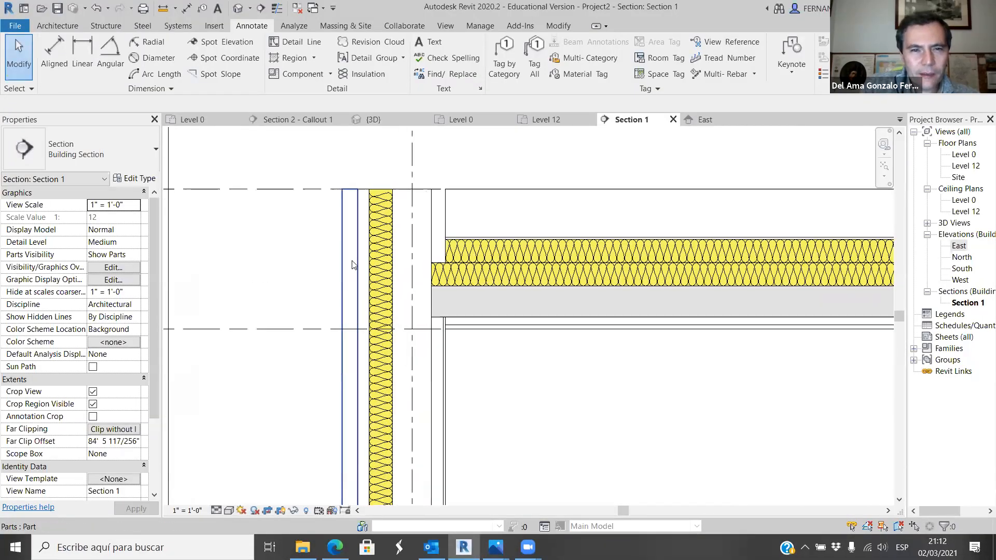
{"action": "left_click", "coordinate": [351, 242]}
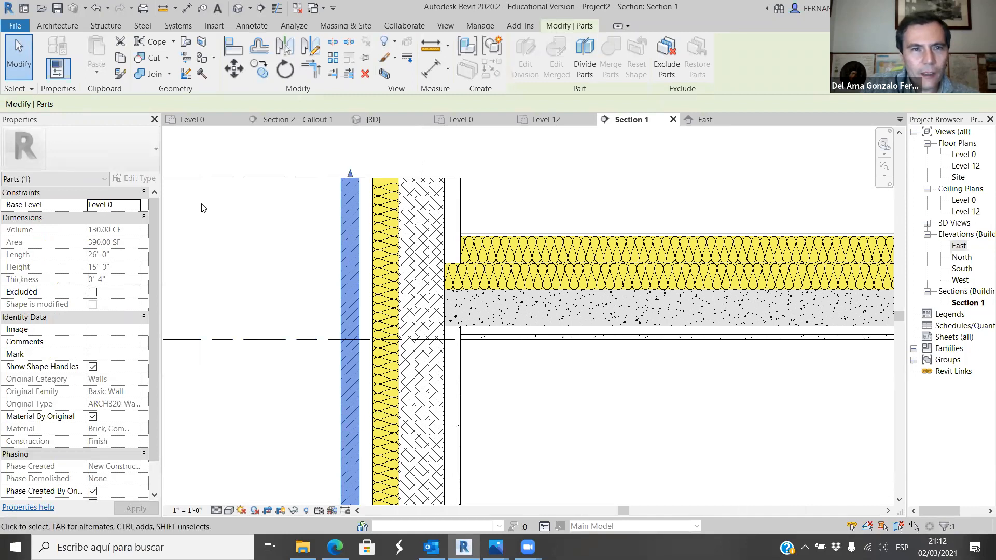
{"action": "left_click", "coordinate": [251, 26]}
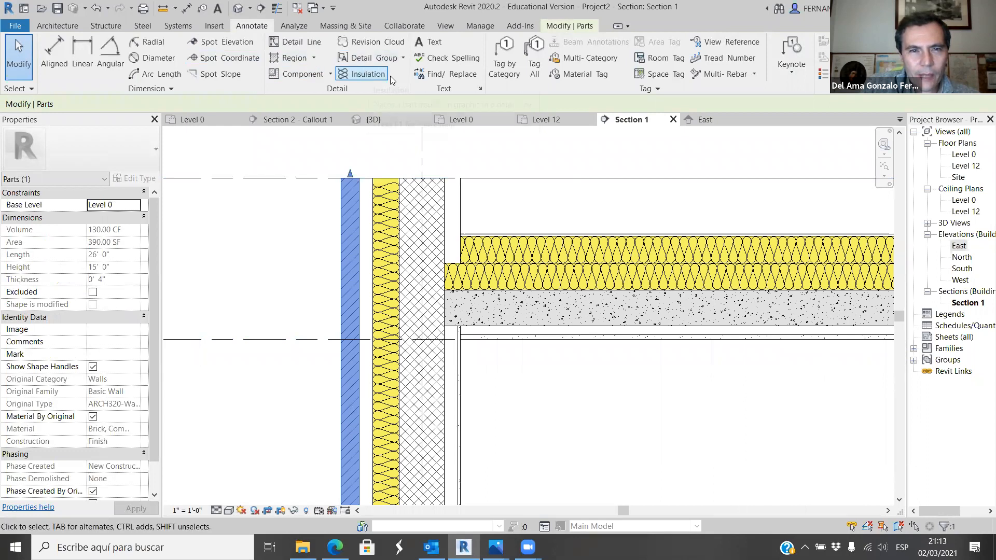
{"action": "left_click", "coordinate": [331, 74]}
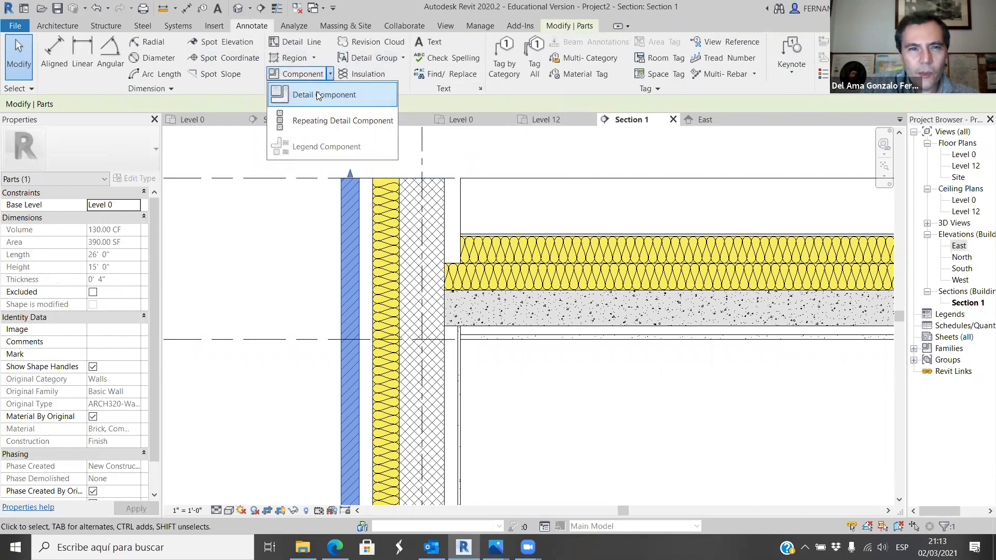
{"action": "left_click", "coordinate": [296, 120]}
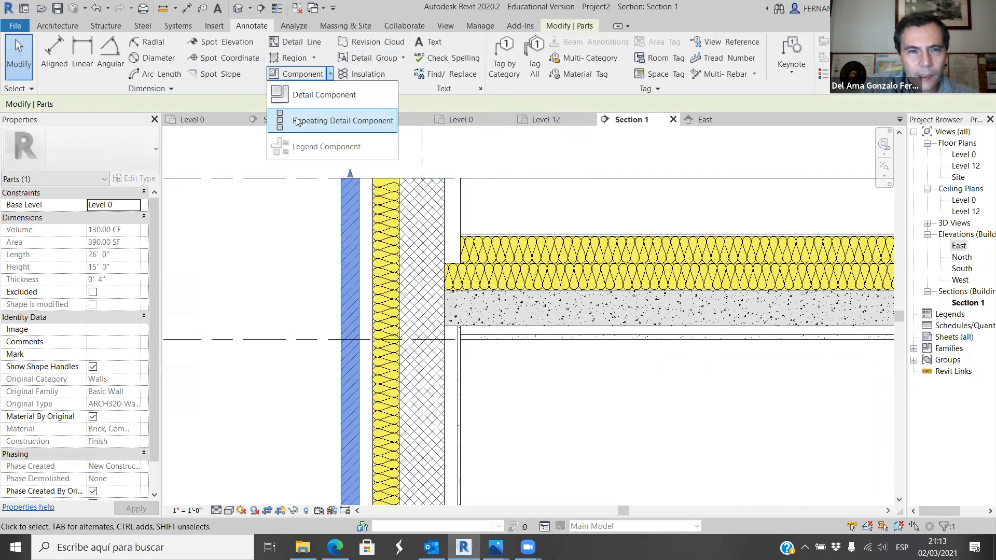
{"action": "left_click", "coordinate": [154, 149]}
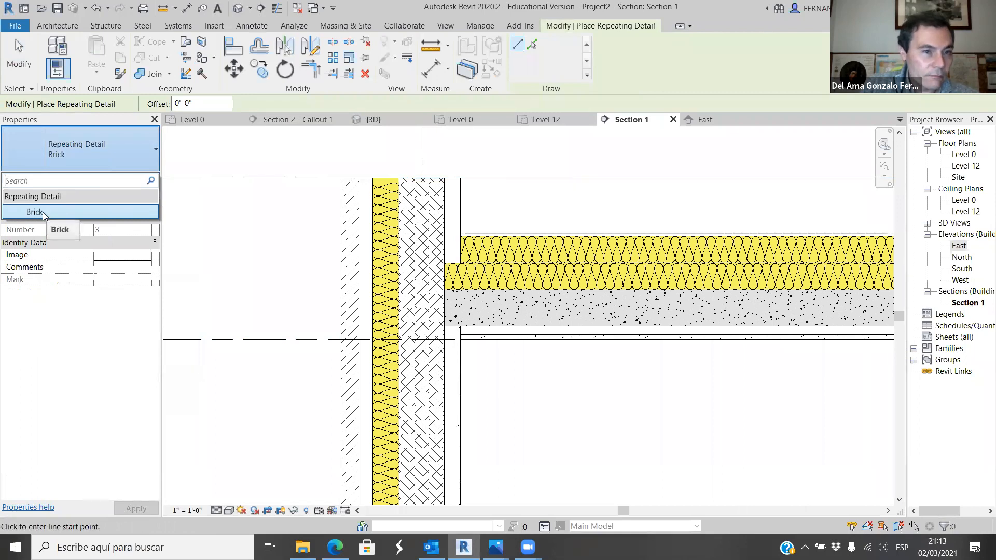
{"action": "left_click", "coordinate": [42, 212]}
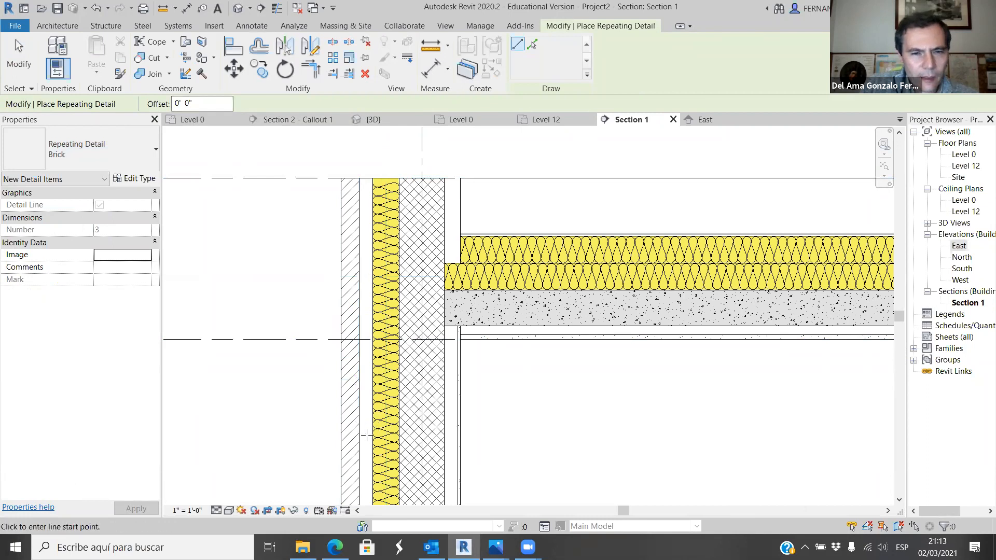
{"action": "scroll", "coordinate": [290, 321], "scroll_direction": "down", "scroll_amount": 2}
{"action": "scroll", "coordinate": [301, 358], "scroll_direction": "up", "scroll_amount": 4}
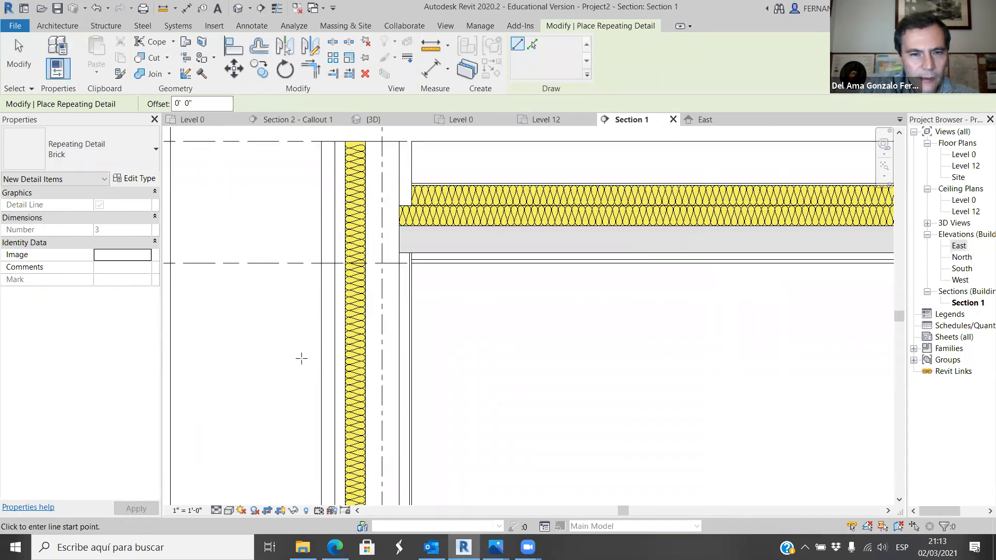
{"action": "left_click", "coordinate": [328, 366]}
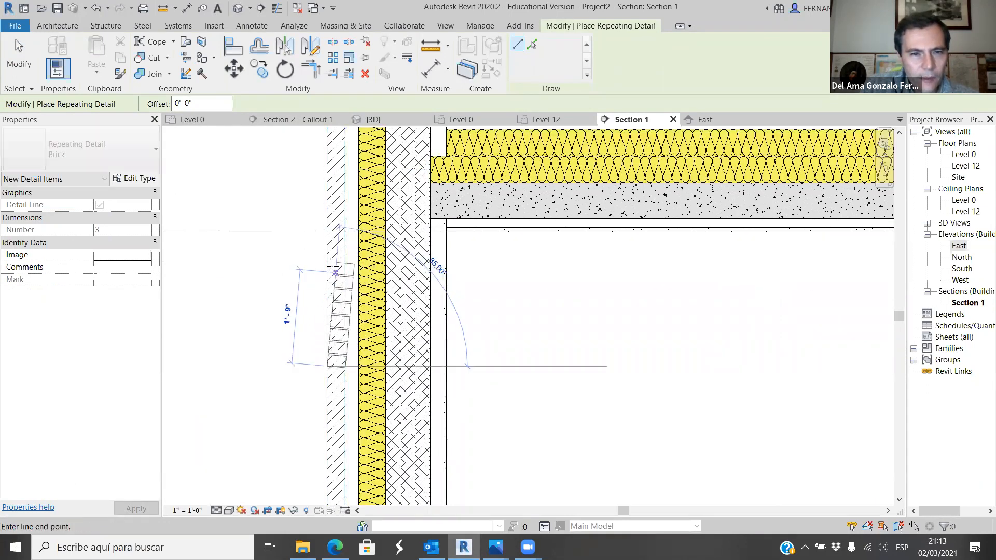
{"action": "scroll", "coordinate": [321, 311], "scroll_direction": "down", "scroll_amount": 3}
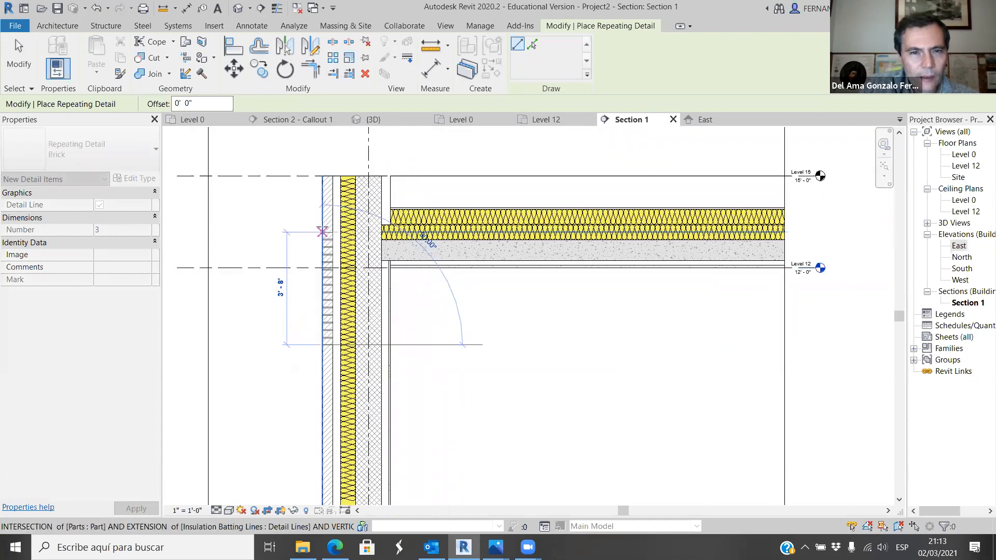
{"action": "scroll", "coordinate": [280, 290], "scroll_direction": "up", "scroll_amount": 4}
{"action": "scroll", "coordinate": [329, 228], "scroll_direction": "down", "scroll_amount": 2}
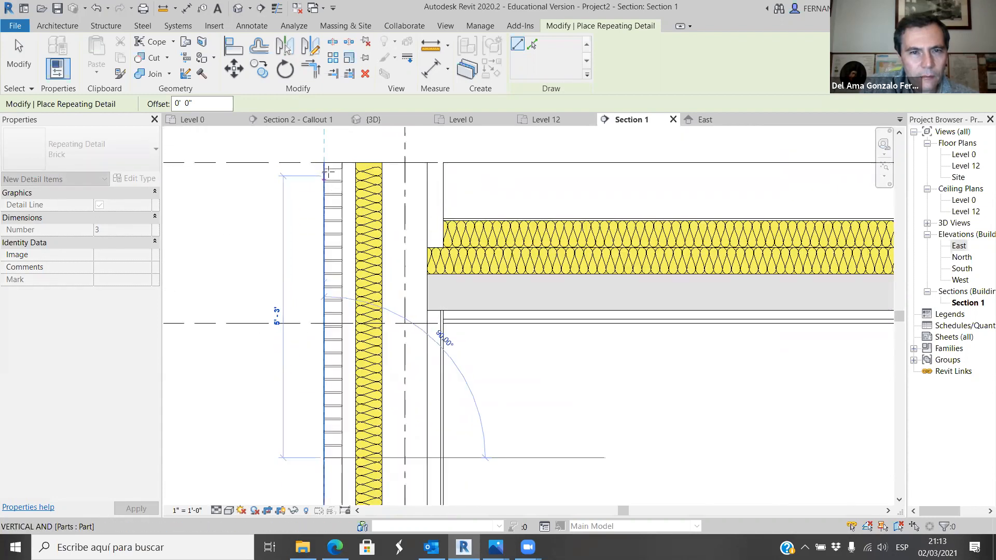
{"action": "scroll", "coordinate": [332, 161], "scroll_direction": "up", "scroll_amount": 1}
{"action": "left_click", "coordinate": [331, 161]}
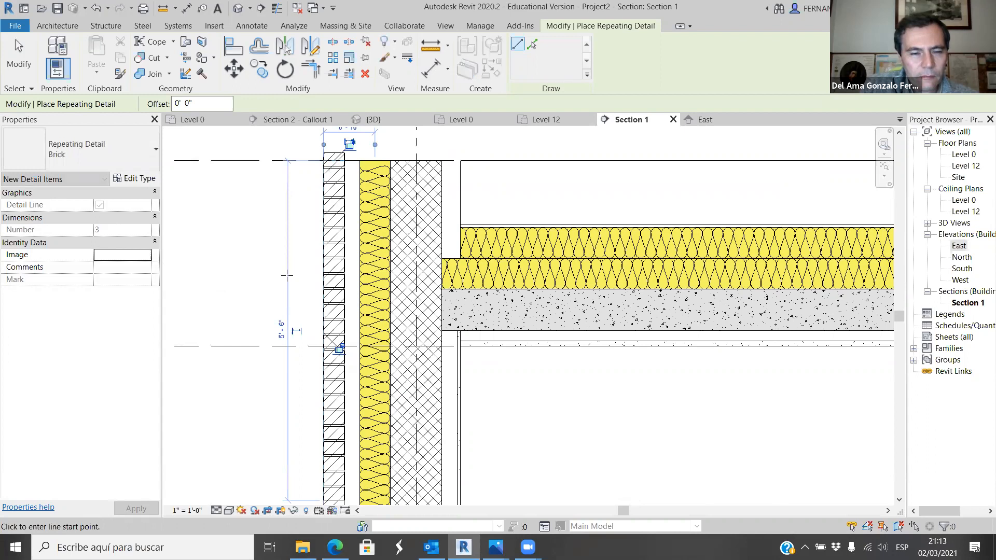
{"action": "key", "text": "Escape"}
{"action": "key", "text": "Escape"}
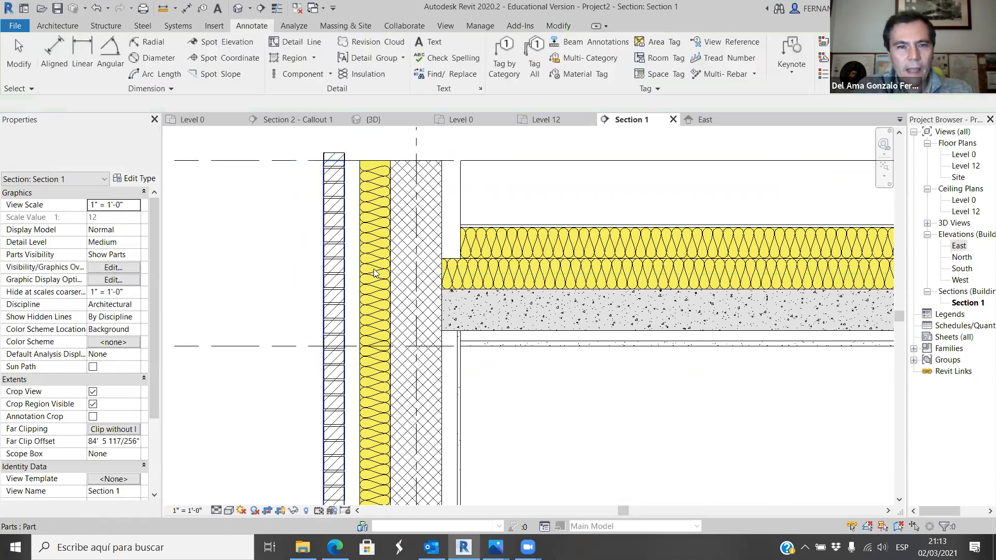
Examine how the repeating brick detail overlays the hatched brick part at its joints and lower end.
{"action": "scroll", "coordinate": [298, 223], "scroll_direction": "up", "scroll_amount": 4}
{"action": "scroll", "coordinate": [297, 222], "scroll_direction": "up", "scroll_amount": 3}
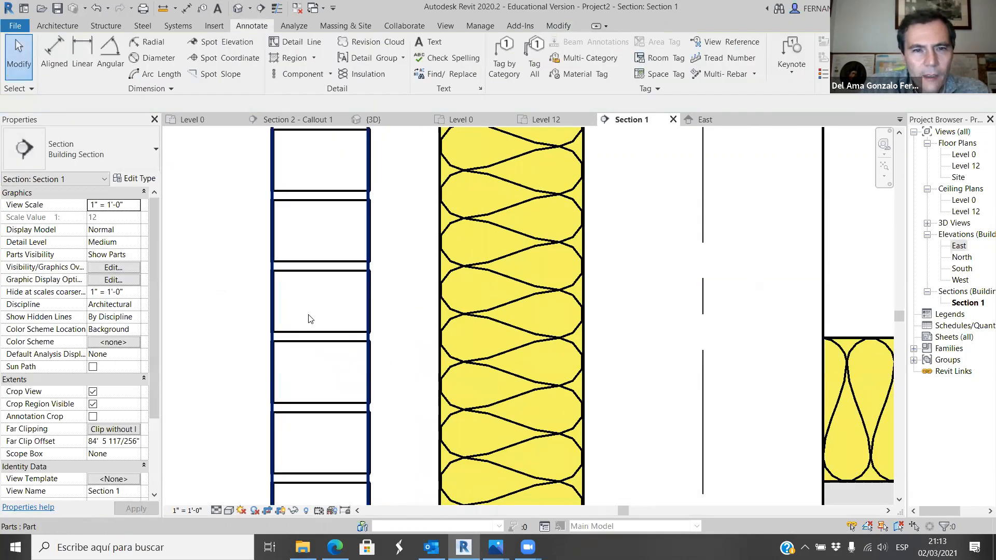
{"action": "left_click", "coordinate": [338, 267]}
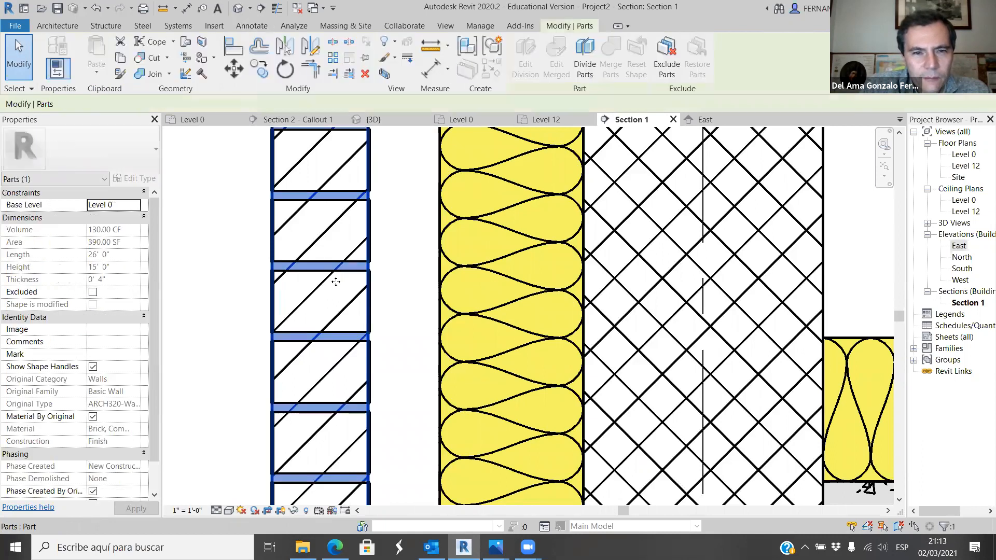
{"action": "scroll", "coordinate": [326, 275], "scroll_direction": "down", "scroll_amount": 6}
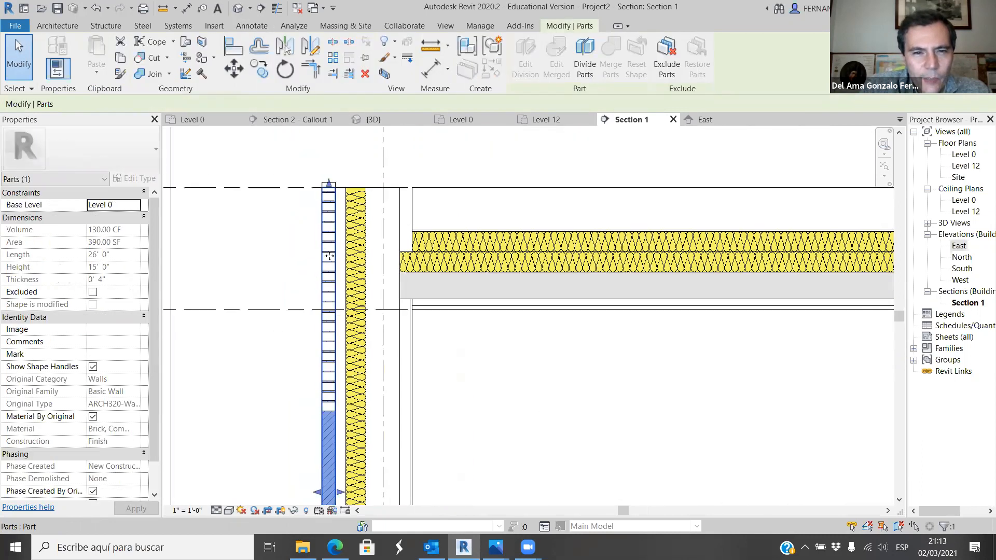
{"action": "key", "text": "Escape"}
{"action": "scroll", "coordinate": [330, 398], "scroll_direction": "up", "scroll_amount": 4}
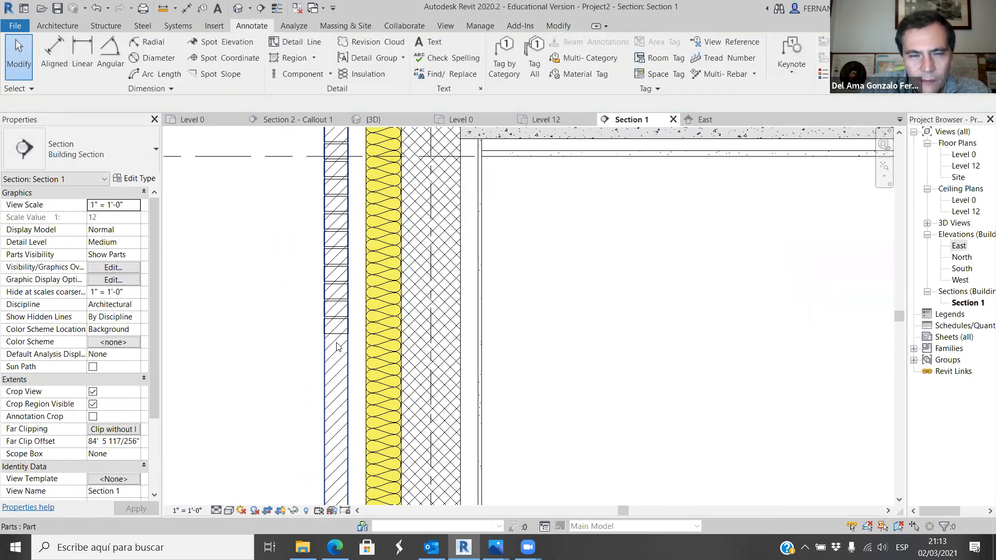
{"action": "scroll", "coordinate": [329, 325], "scroll_direction": "up", "scroll_amount": 4}
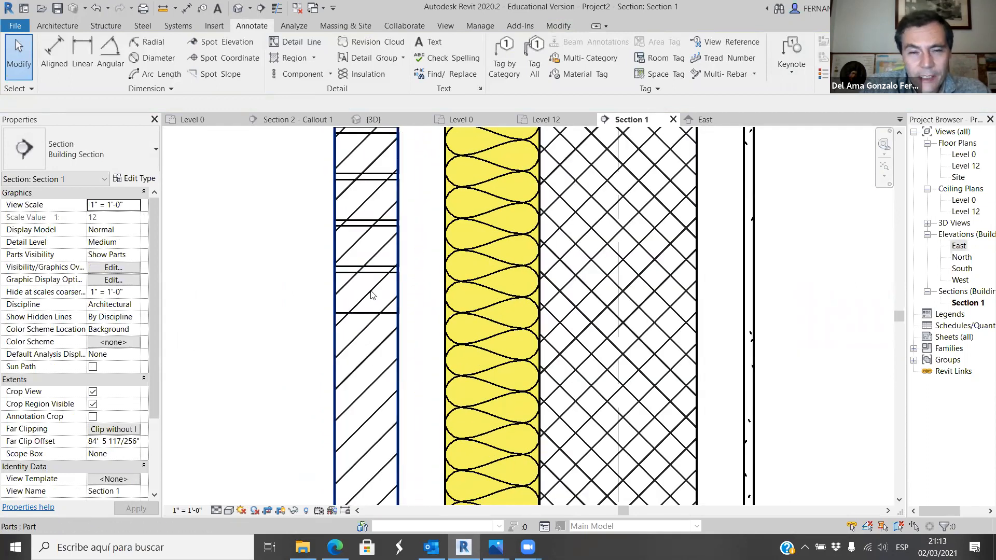
{"action": "left_click", "coordinate": [363, 337]}
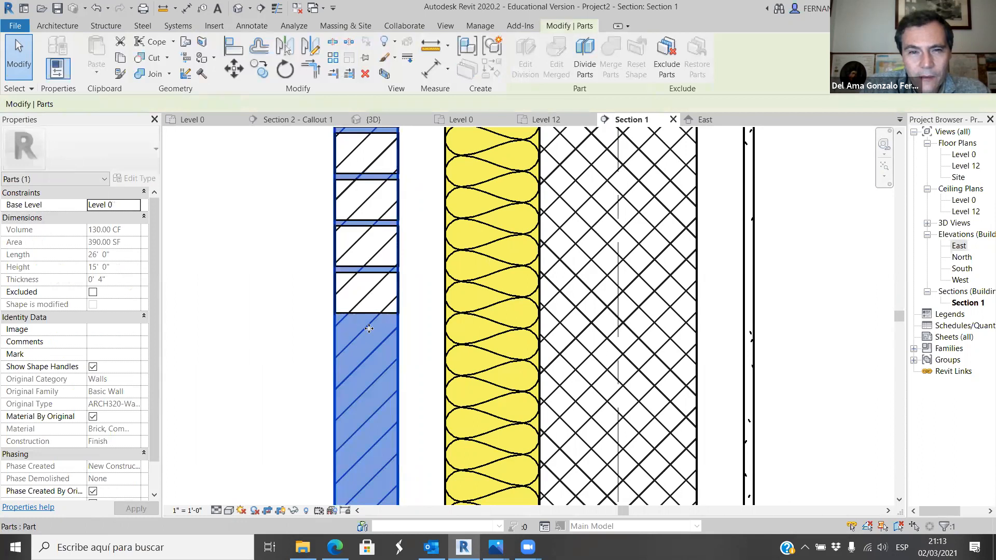
{"action": "scroll", "coordinate": [383, 256], "scroll_direction": "down", "scroll_amount": 2}
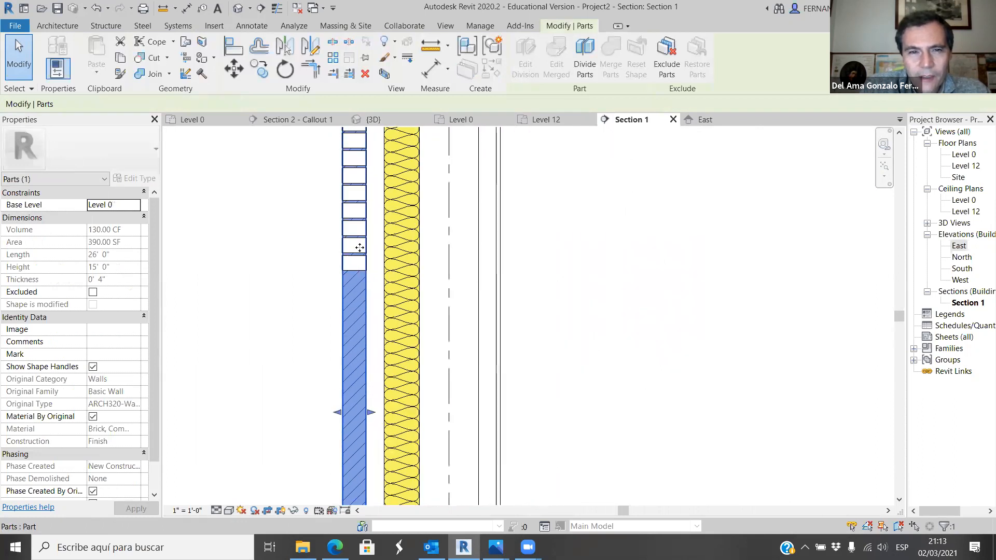
{"action": "scroll", "coordinate": [364, 209], "scroll_direction": "up", "scroll_amount": 4}
{"action": "scroll", "coordinate": [364, 209], "scroll_direction": "up", "scroll_amount": 3}
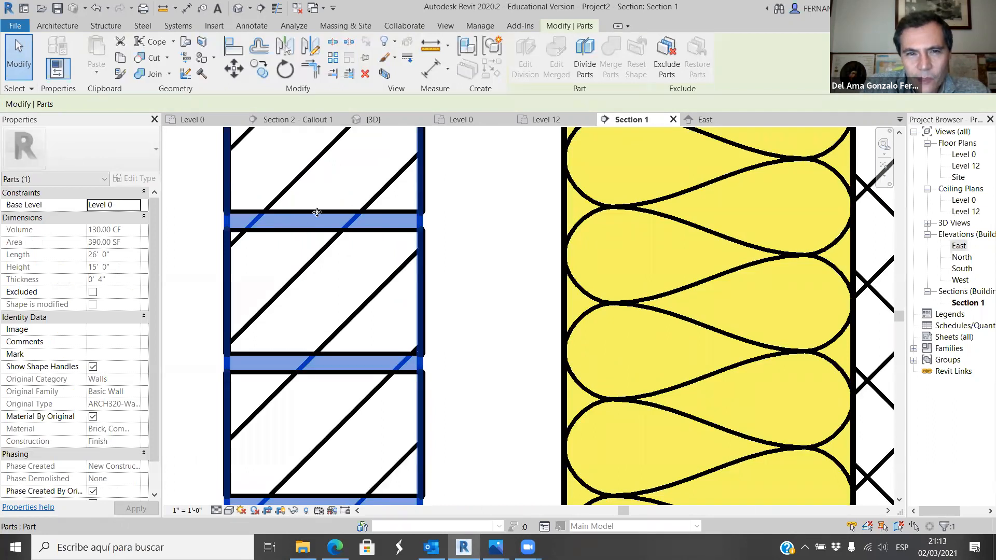
{"action": "scroll", "coordinate": [317, 212], "scroll_direction": "down", "scroll_amount": 4}
{"action": "right_click", "coordinate": [322, 335]}
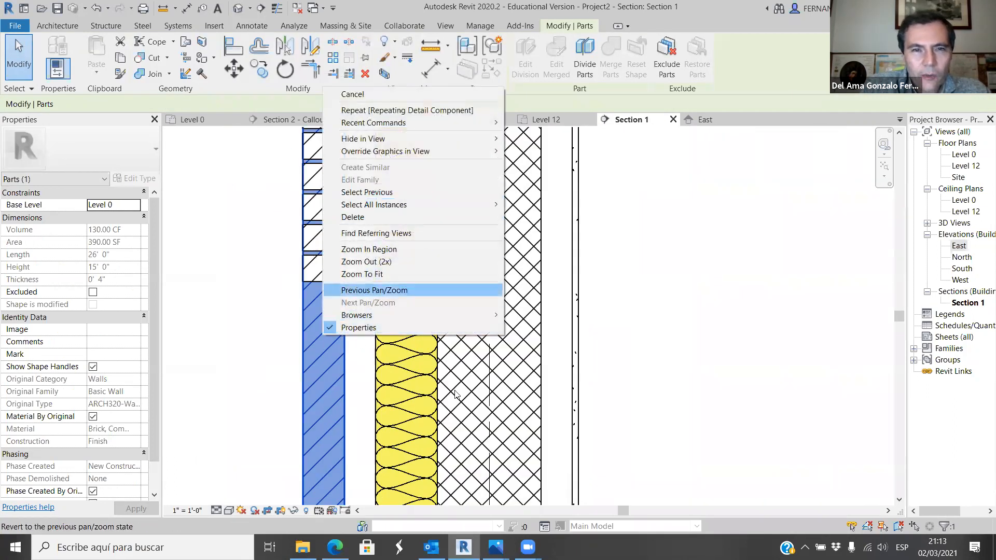
{"action": "left_click", "coordinate": [682, 342]}
{"action": "scroll", "coordinate": [338, 343], "scroll_direction": "down", "scroll_amount": 2}
{"action": "left_click", "coordinate": [576, 375]}
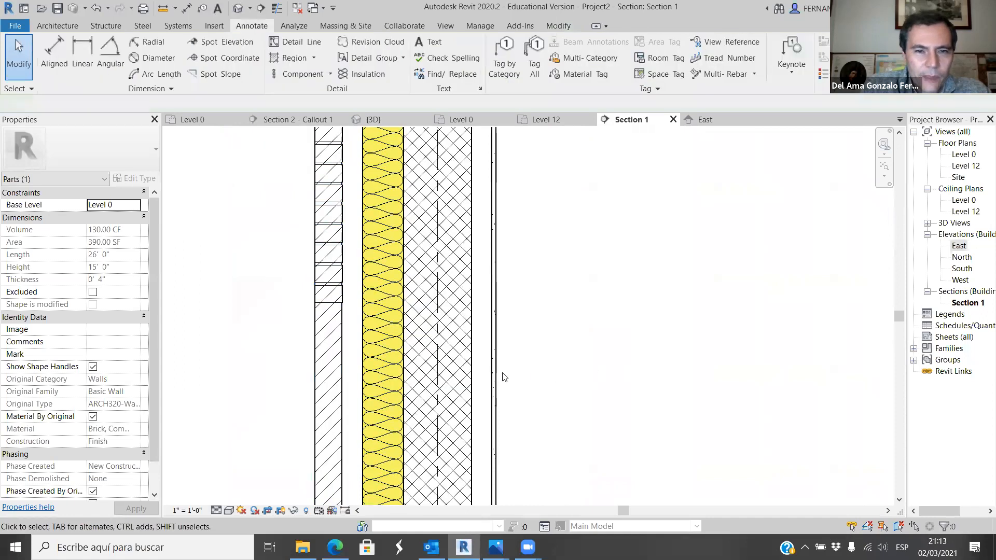
Delete the Brick repeating detail from the exterior wall layer.
{"action": "scroll", "coordinate": [469, 349], "scroll_direction": "down", "scroll_amount": 3}
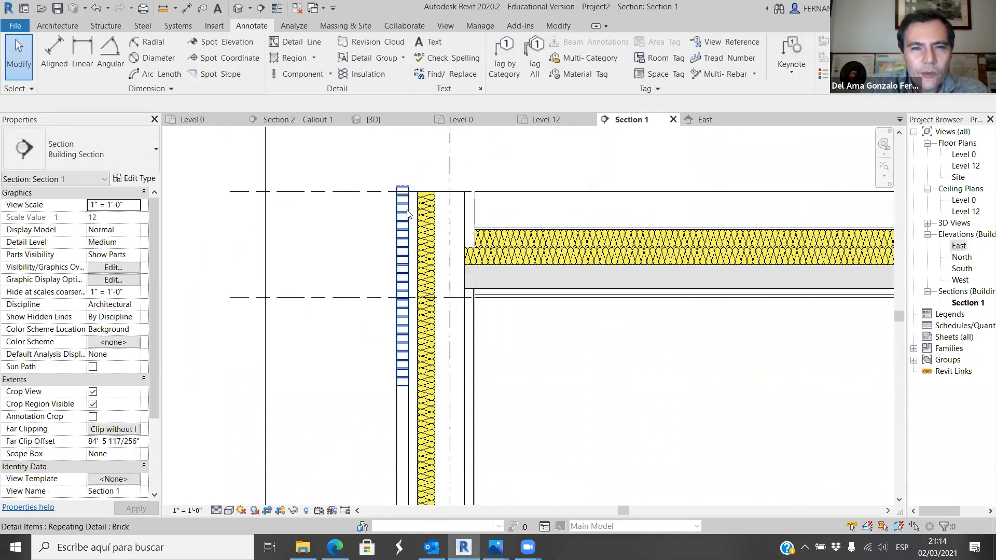
{"action": "left_click", "coordinate": [409, 216]}
{"action": "key", "text": "Delete"}
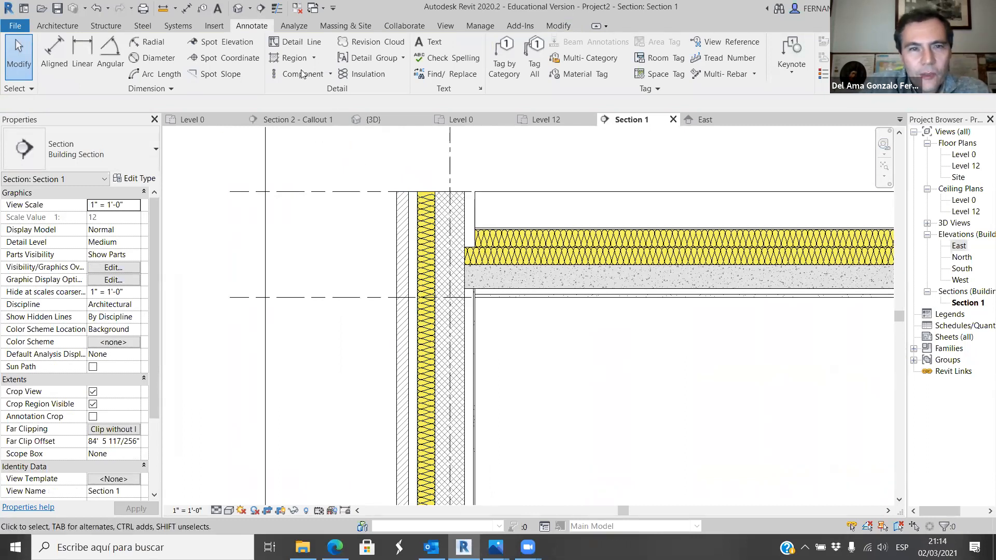
Draw a rectangular masking region over the exterior brick layer, from the wall top down to the base level.
{"action": "left_click", "coordinate": [314, 59]}
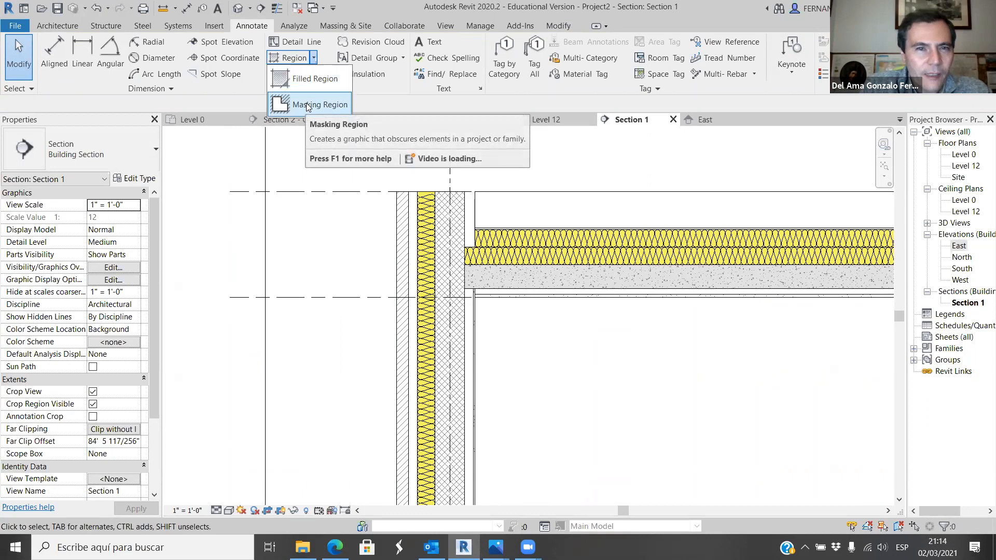
{"action": "left_click", "coordinate": [306, 102]}
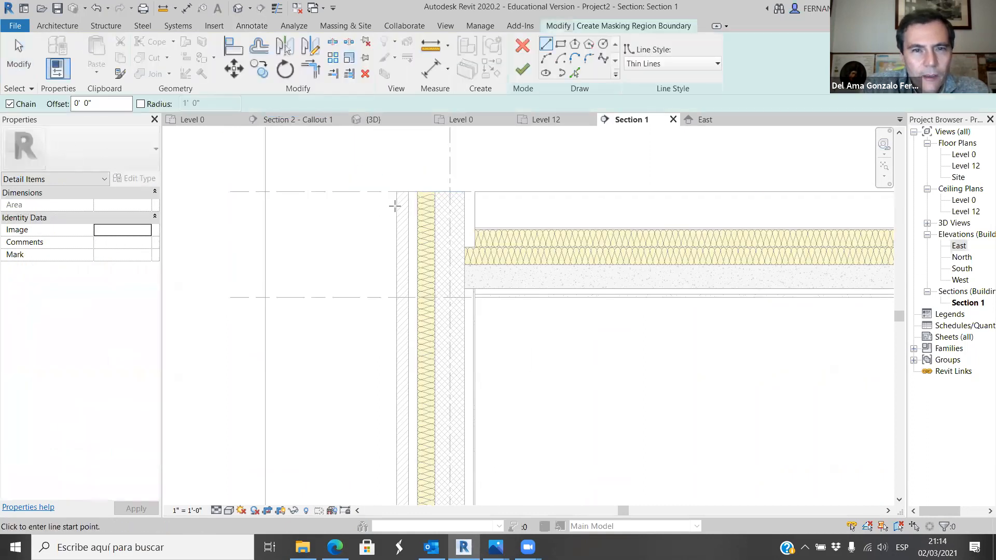
{"action": "scroll", "coordinate": [394, 206], "scroll_direction": "up", "scroll_amount": 2}
{"action": "left_click", "coordinate": [396, 187]}
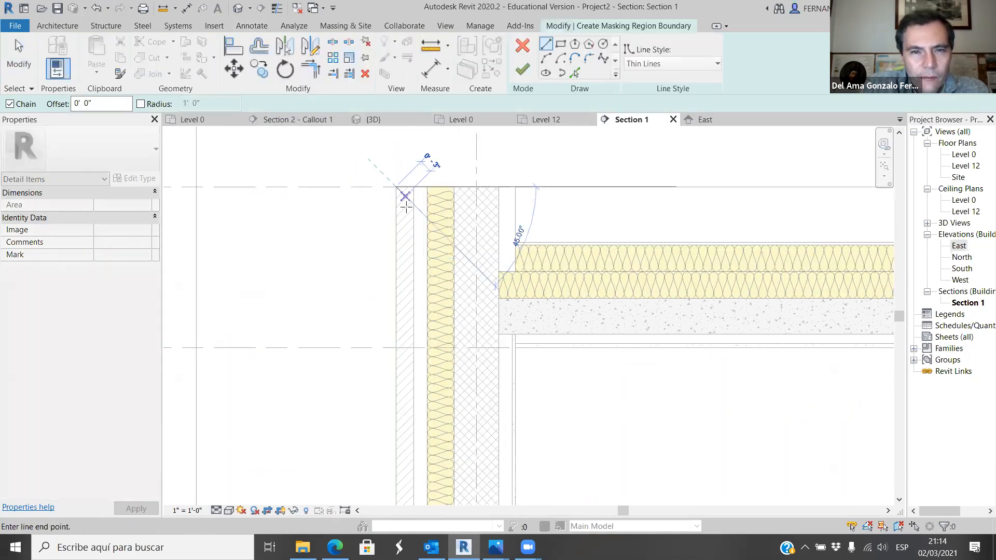
{"action": "scroll", "coordinate": [409, 200], "scroll_direction": "down", "scroll_amount": 3}
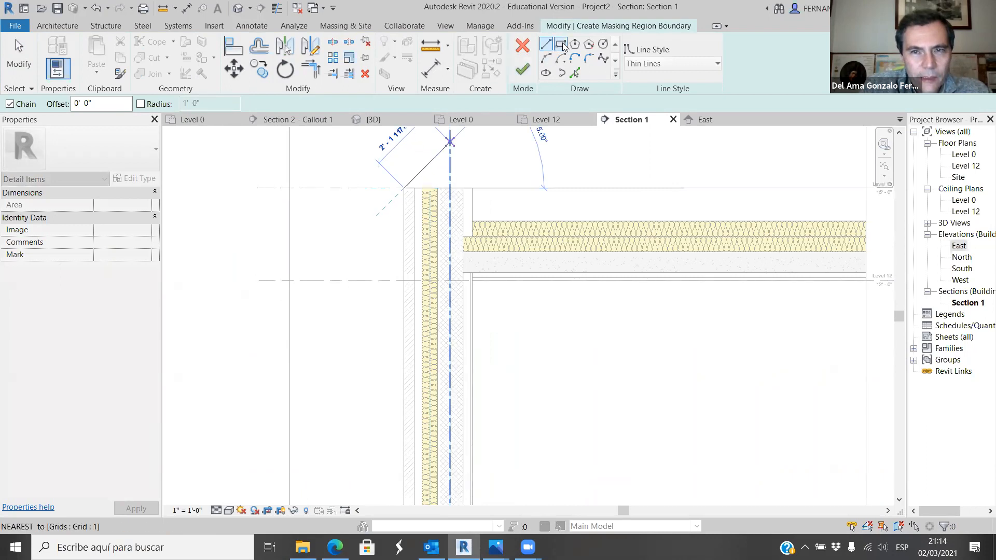
{"action": "left_click", "coordinate": [561, 43]}
{"action": "scroll", "coordinate": [404, 200], "scroll_direction": "up", "scroll_amount": 1}
{"action": "scroll", "coordinate": [404, 203], "scroll_direction": "up", "scroll_amount": 1}
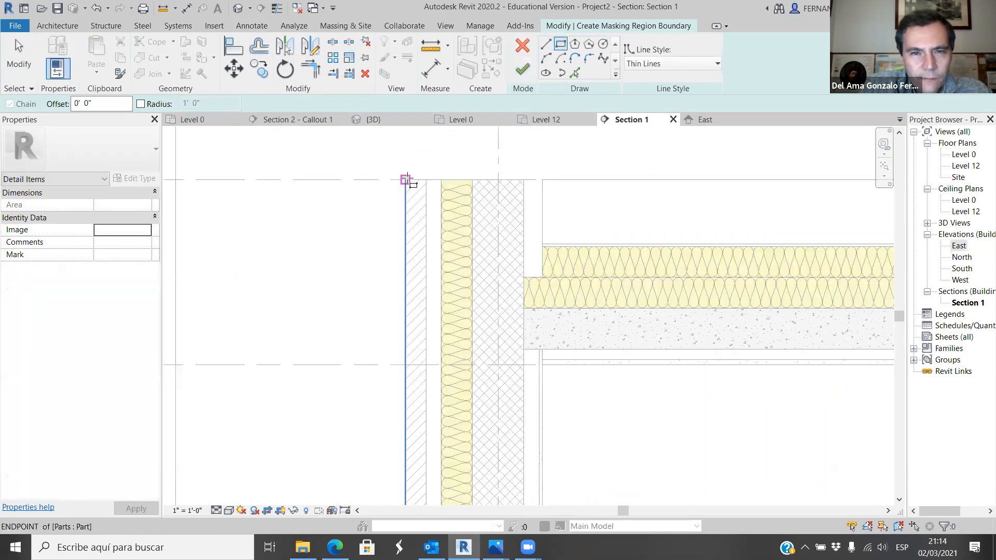
{"action": "left_click", "coordinate": [405, 180]}
{"action": "scroll", "coordinate": [408, 202], "scroll_direction": "down", "scroll_amount": 3}
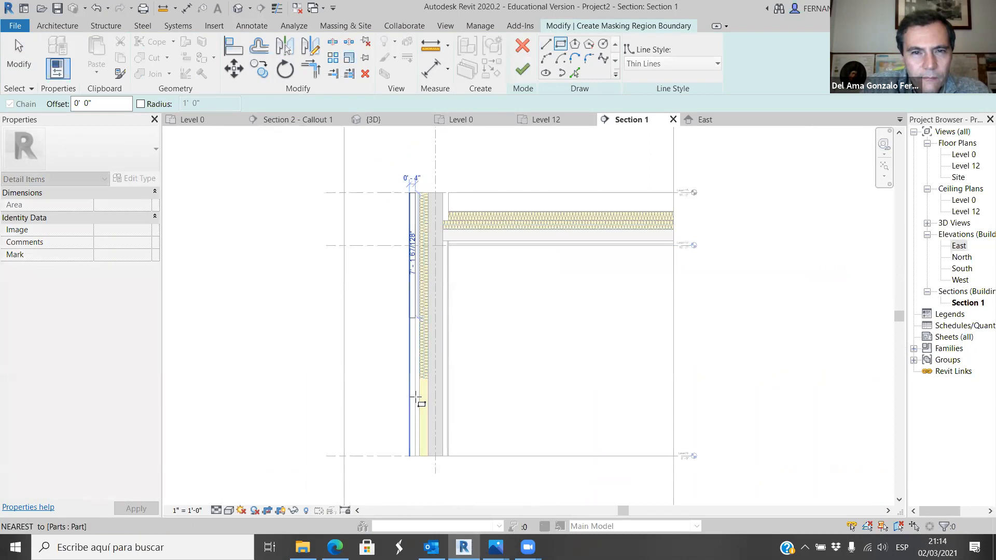
{"action": "scroll", "coordinate": [407, 465], "scroll_direction": "up", "scroll_amount": 3}
{"action": "left_click", "coordinate": [430, 450]}
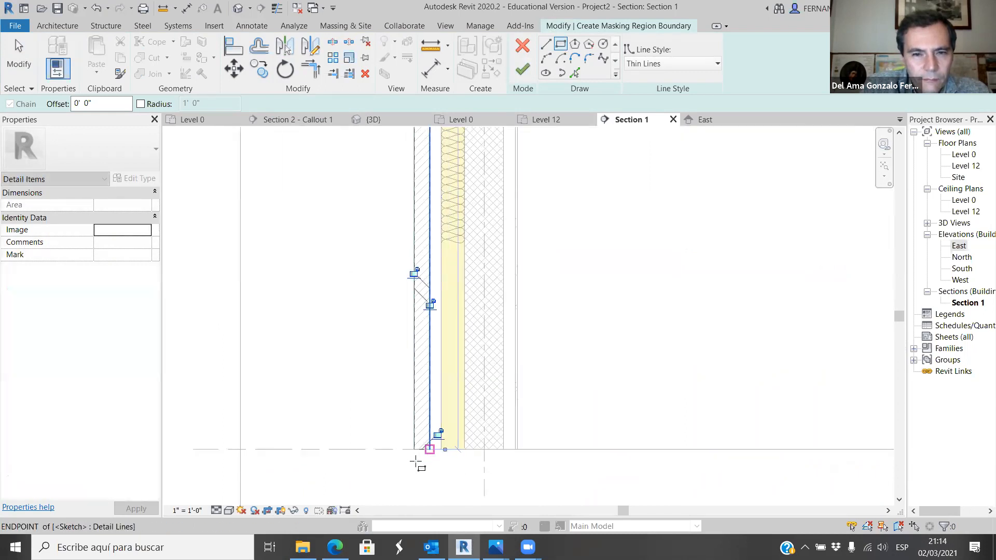
{"action": "left_click", "coordinate": [523, 69]}
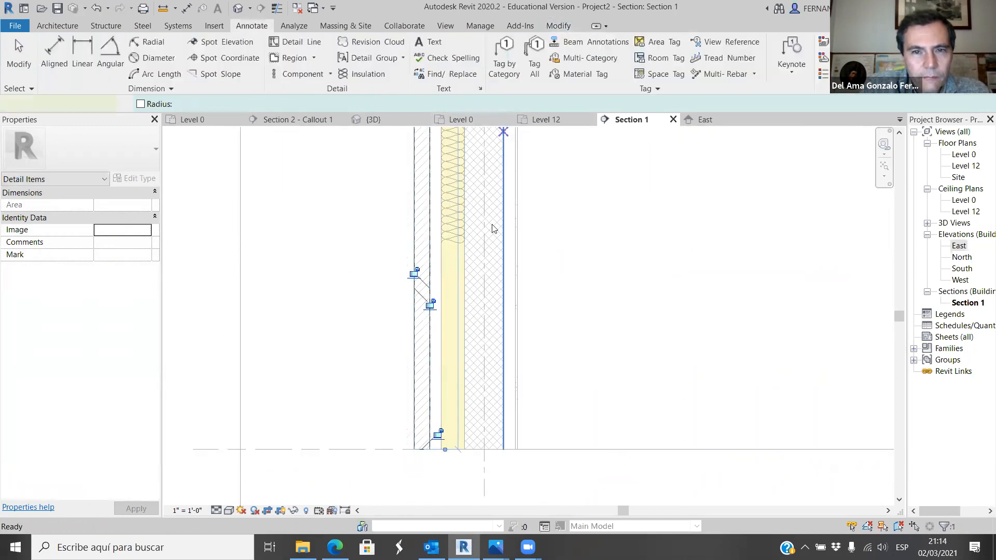
{"action": "scroll", "coordinate": [361, 338], "scroll_direction": "down", "scroll_amount": 4}
{"action": "left_click", "coordinate": [496, 285]}
Undo the masking region over the exterior brick layer and discard its boundary sketch.
{"action": "scroll", "coordinate": [471, 326], "scroll_direction": "down", "scroll_amount": 2}
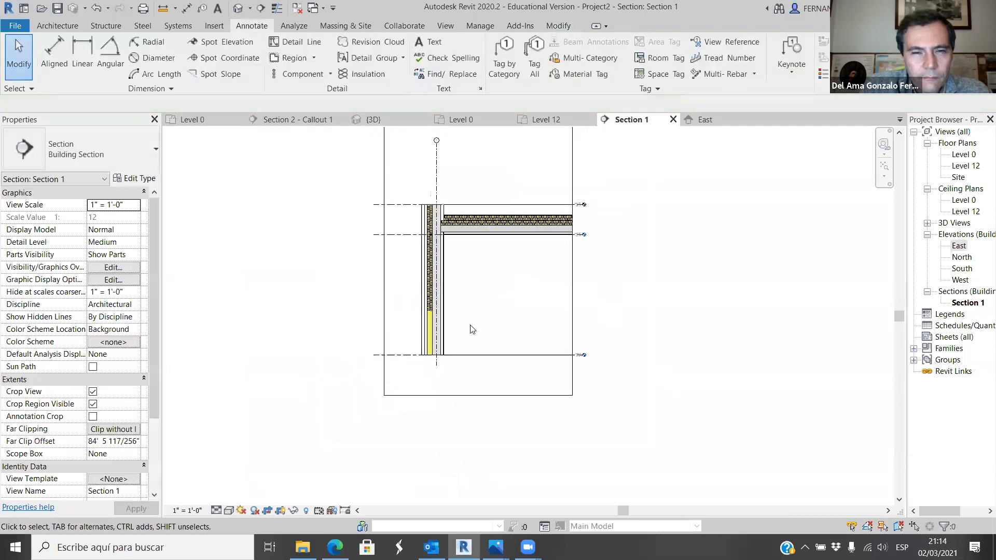
{"action": "scroll", "coordinate": [440, 211], "scroll_direction": "up", "scroll_amount": 2}
{"action": "scroll", "coordinate": [411, 206], "scroll_direction": "up", "scroll_amount": 5}
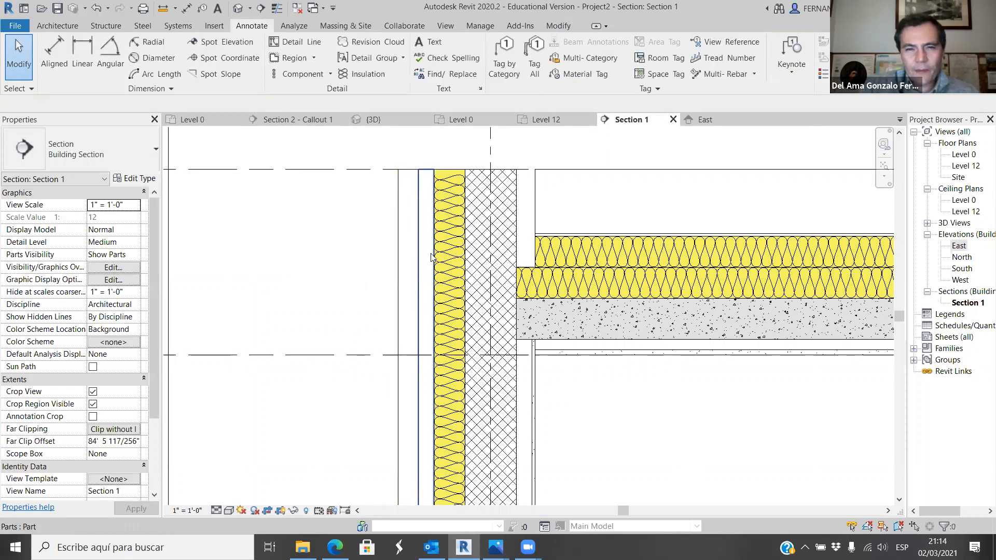
{"action": "scroll", "coordinate": [428, 258], "scroll_direction": "up", "scroll_amount": 2}
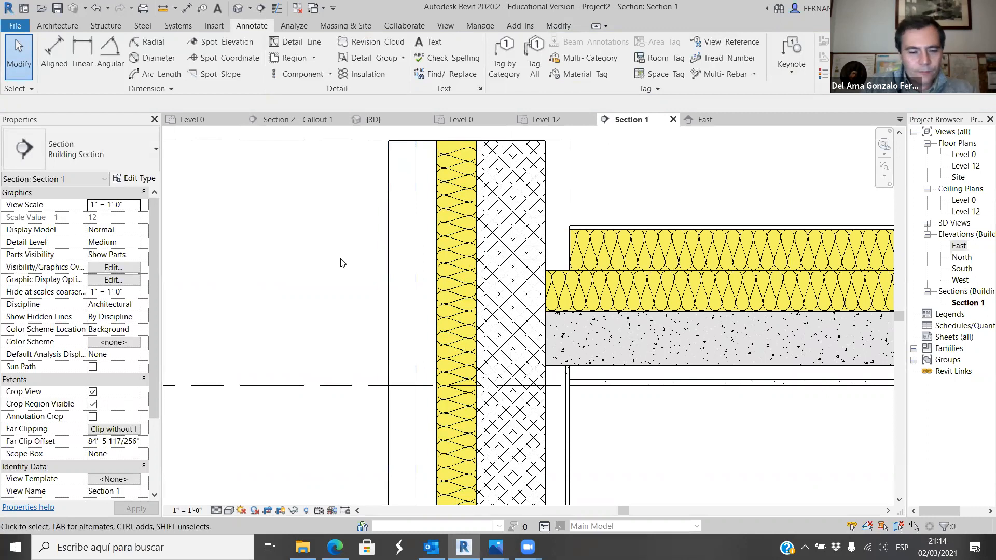
{"action": "key", "text": "ctrl+z"}
{"action": "key", "text": "ctrl+z"}
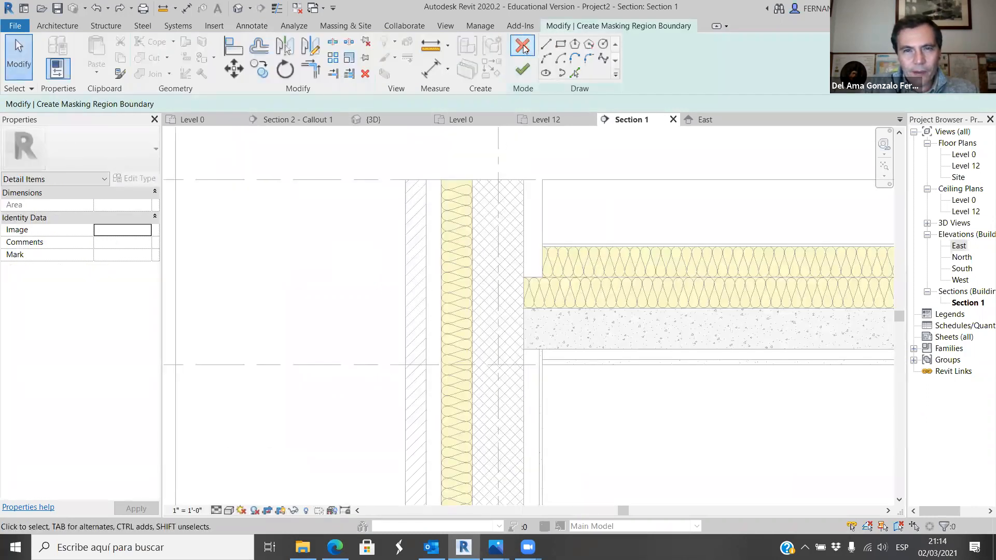
{"action": "left_click", "coordinate": [523, 48]}
{"action": "left_click", "coordinate": [528, 282]}
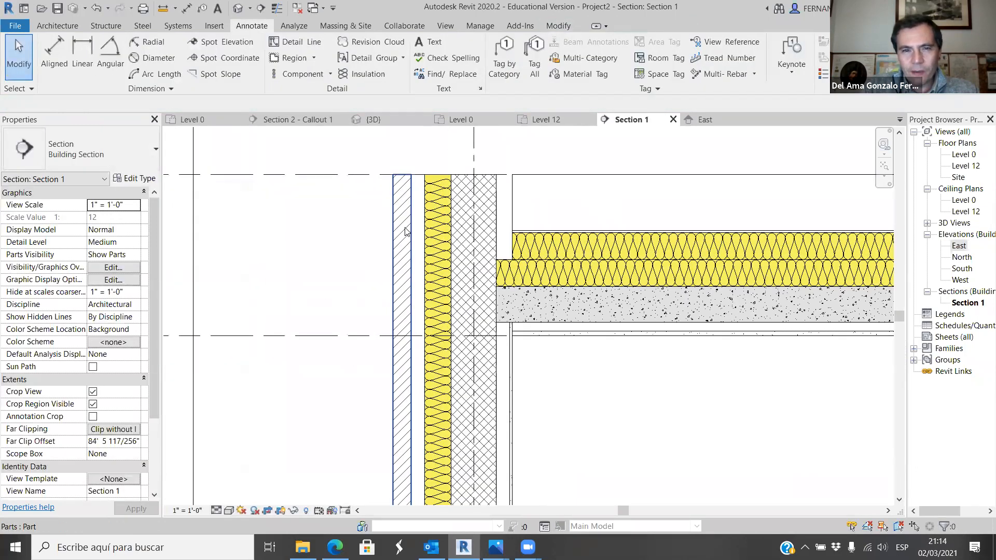
Override the exterior brick part's graphics by element in this view, turning off its surface and cut patterns.
{"action": "left_click", "coordinate": [410, 232]}
{"action": "right_click", "coordinate": [404, 229]}
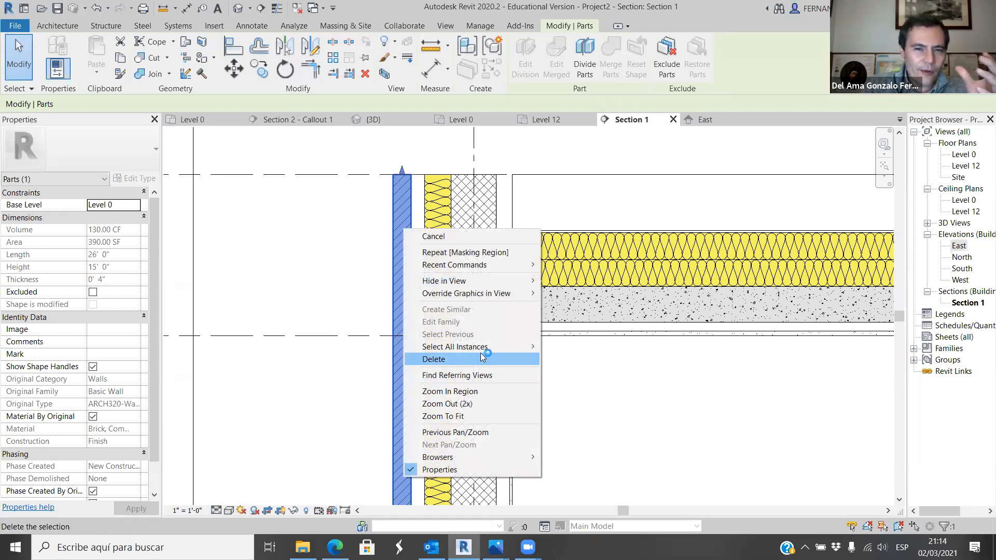
{"action": "mouse_move", "coordinate": [531, 295]}
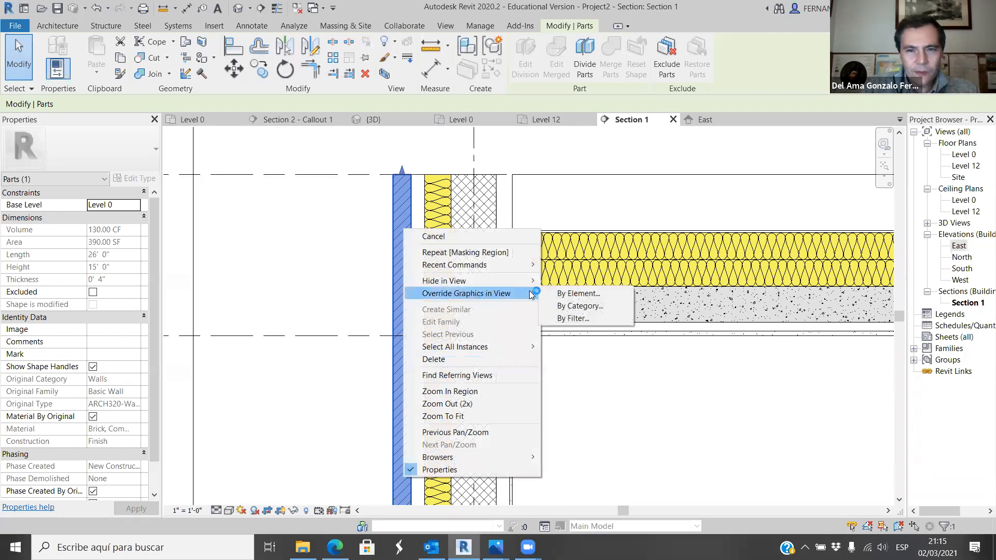
{"action": "left_click", "coordinate": [572, 295]}
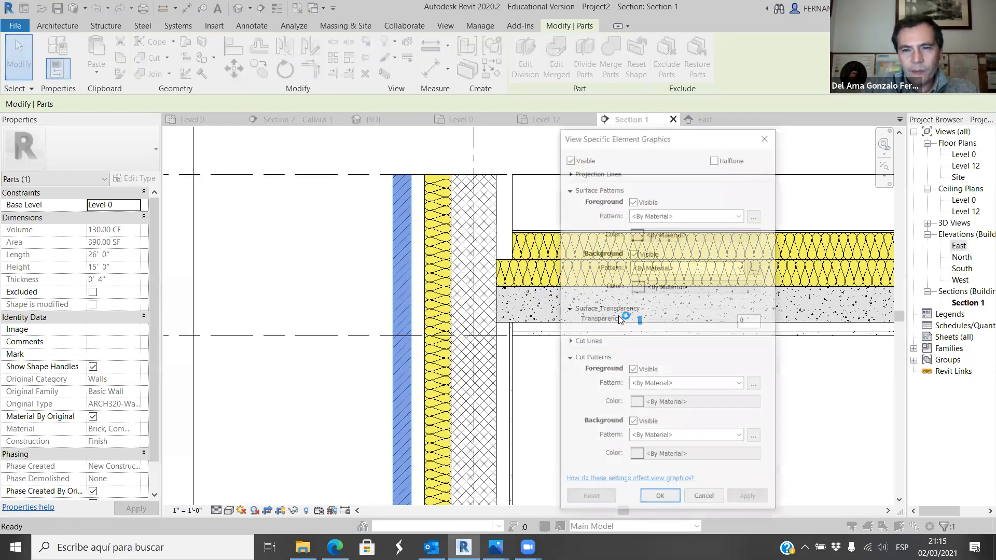
{"action": "left_click", "coordinate": [632, 200]}
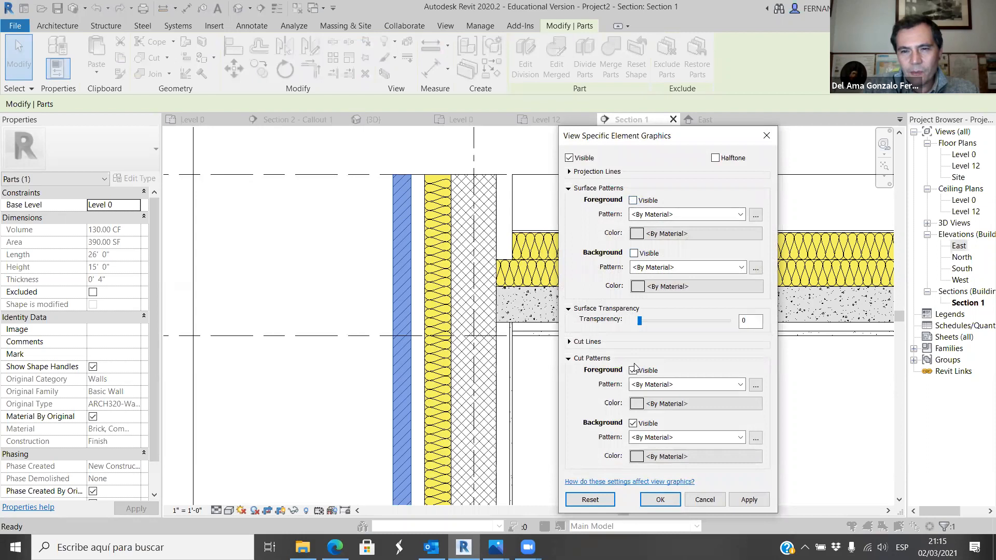
{"action": "left_click", "coordinate": [749, 500]}
{"action": "left_click", "coordinate": [660, 499]}
{"action": "left_click", "coordinate": [382, 326]}
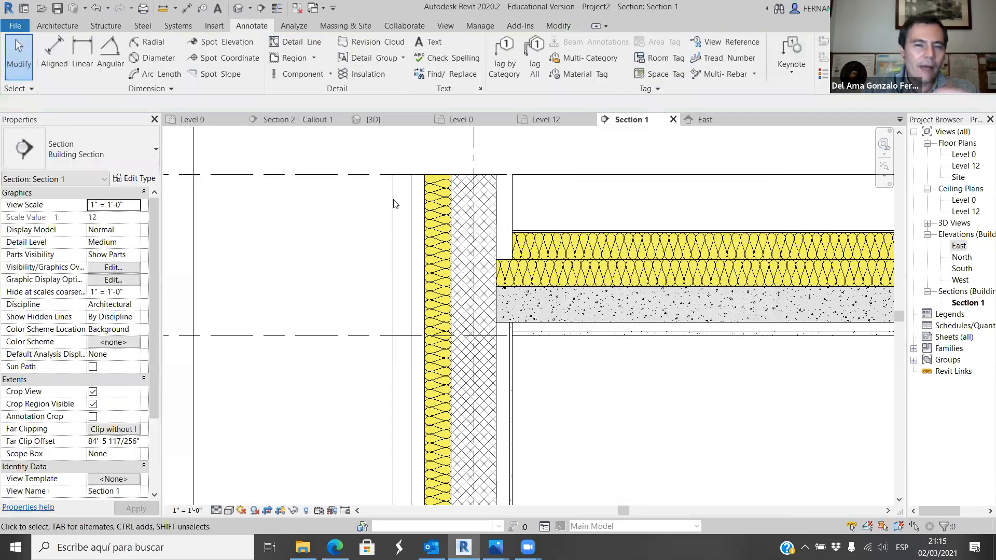
{"action": "scroll", "coordinate": [407, 185], "scroll_direction": "up", "scroll_amount": 2}
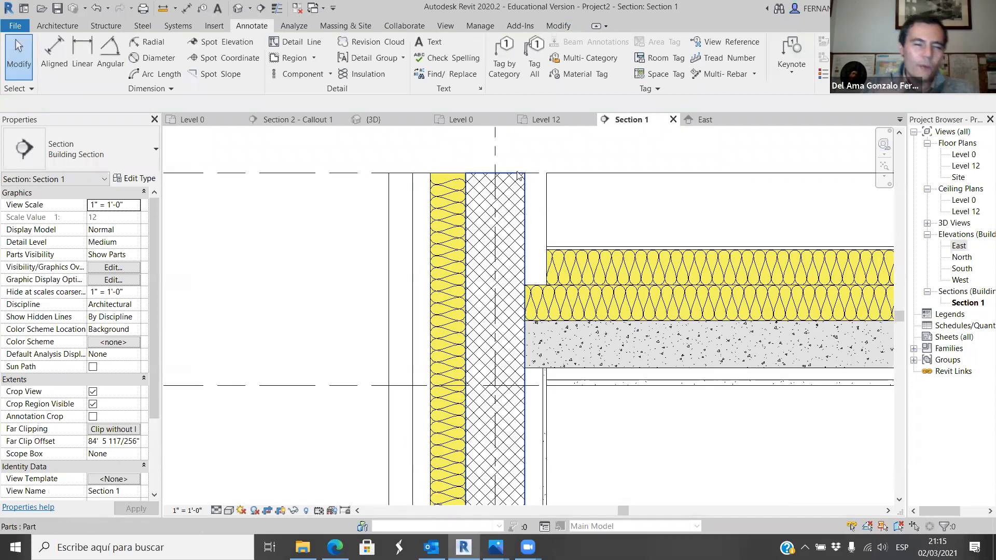
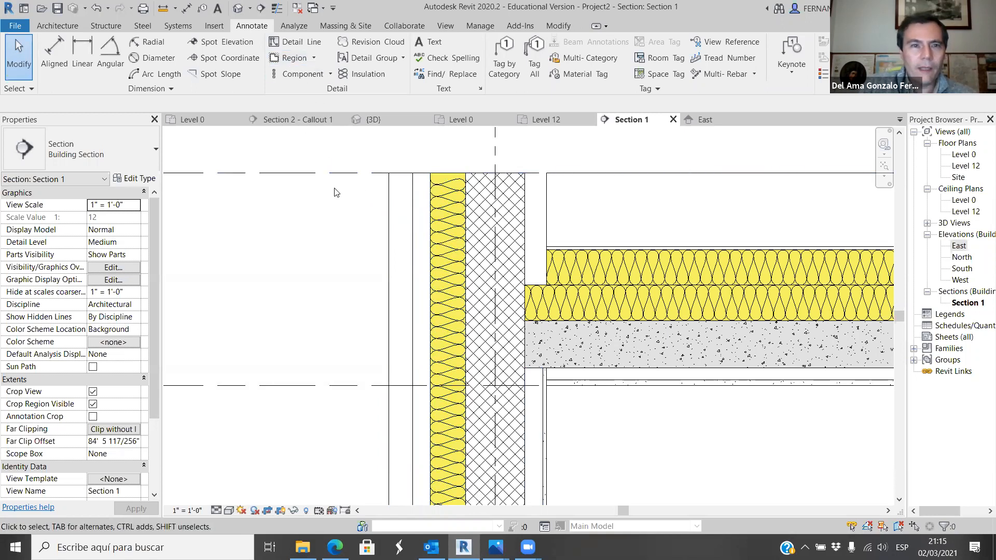
Sketch a stepped, L-shaped masking region over the roof insulation and concrete slab near the wall, and finish it.
{"action": "left_click", "coordinate": [314, 59]}
{"action": "left_click", "coordinate": [312, 105]}
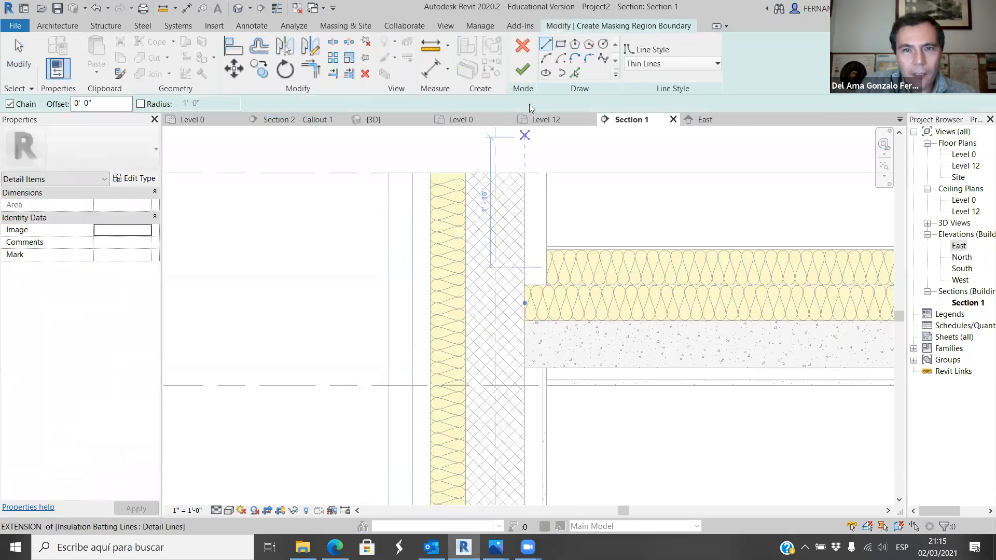
{"action": "left_click", "coordinate": [672, 412]}
{"action": "left_click", "coordinate": [672, 312]}
{"action": "left_click", "coordinate": [607, 312]}
{"action": "left_click", "coordinate": [607, 268]}
{"action": "left_click", "coordinate": [566, 268]}
{"action": "left_click", "coordinate": [567, 413]}
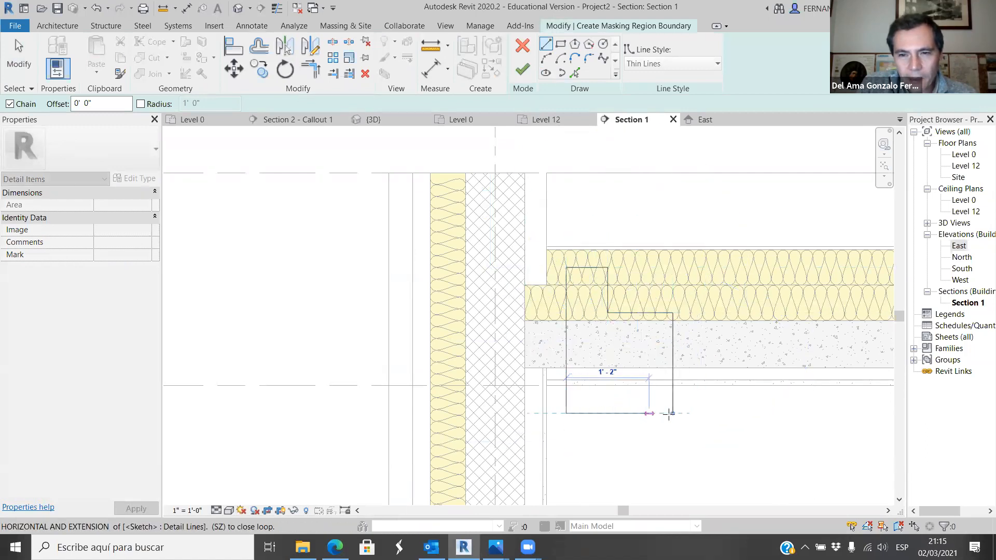
{"action": "left_click", "coordinate": [522, 69]}
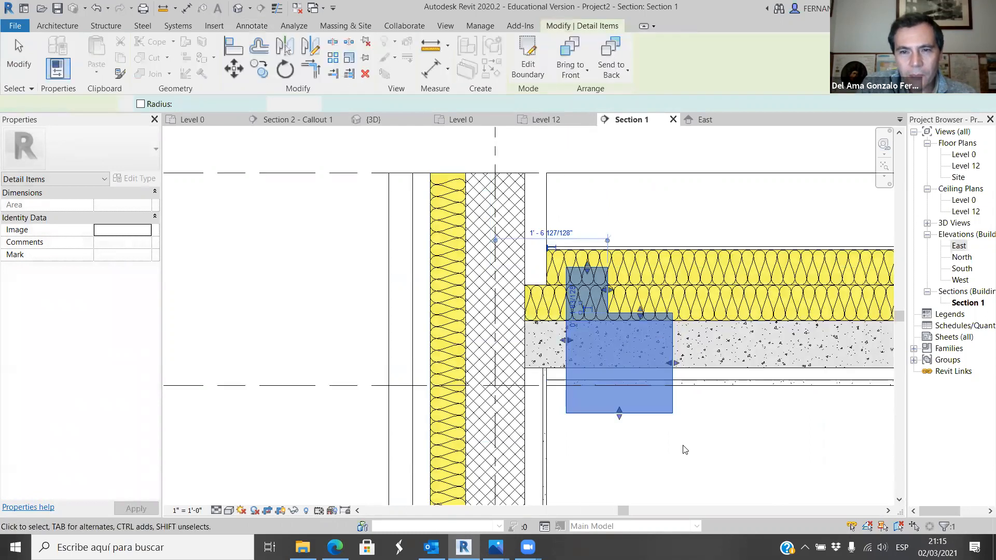
{"action": "left_click", "coordinate": [693, 449]}
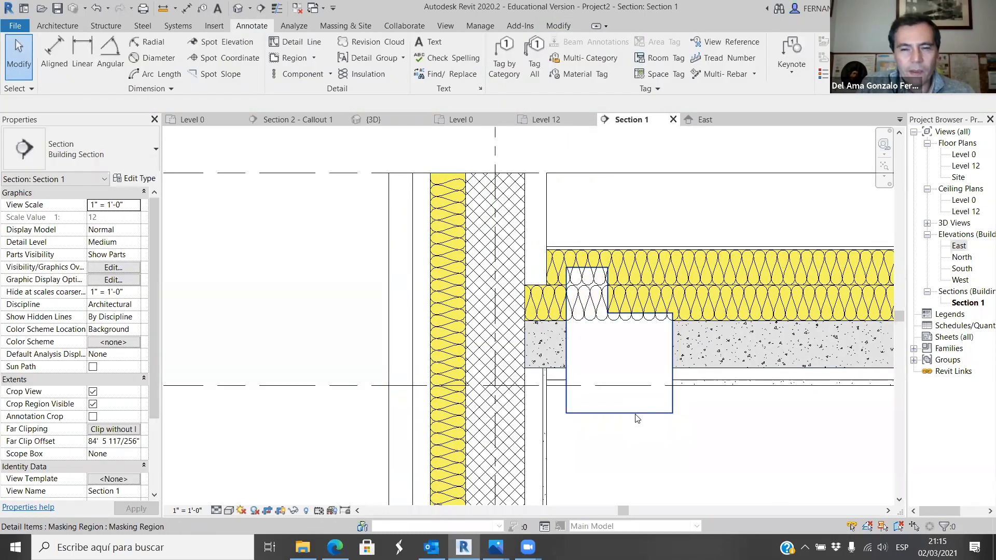
Delete the stepped masking region from the roof slab.
{"action": "scroll", "coordinate": [621, 358], "scroll_direction": "up", "scroll_amount": 1}
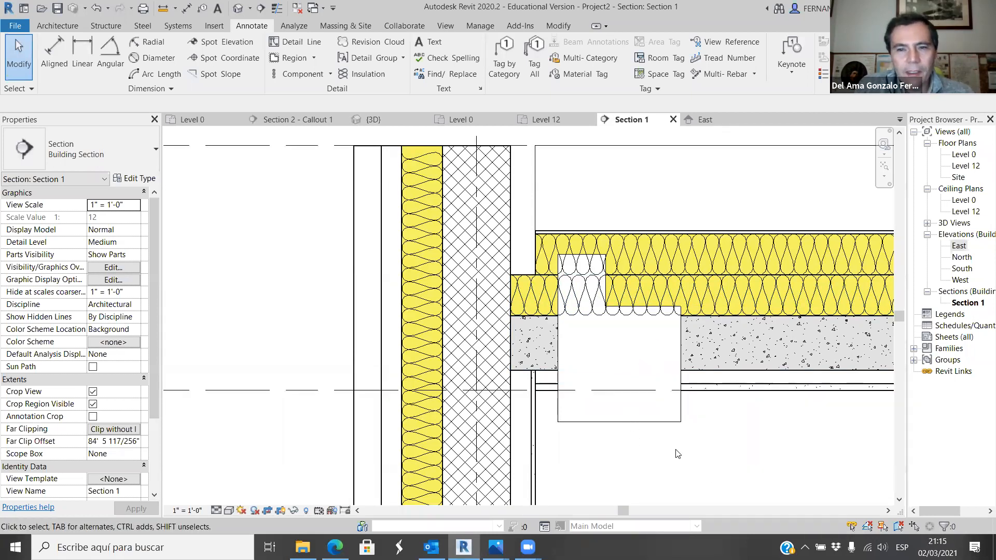
{"action": "left_click", "coordinate": [646, 422]}
{"action": "key", "text": "Delete"}
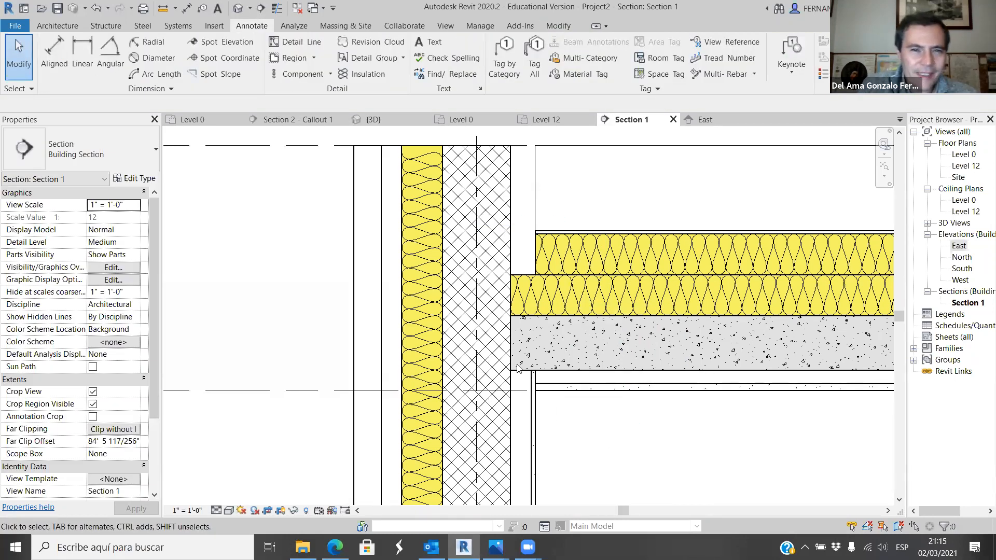
Place a Brick repeating detail about 3'-10" long along the brick layer's outer face, up to the wall top.
{"action": "scroll", "coordinate": [364, 260], "scroll_direction": "up", "scroll_amount": 2}
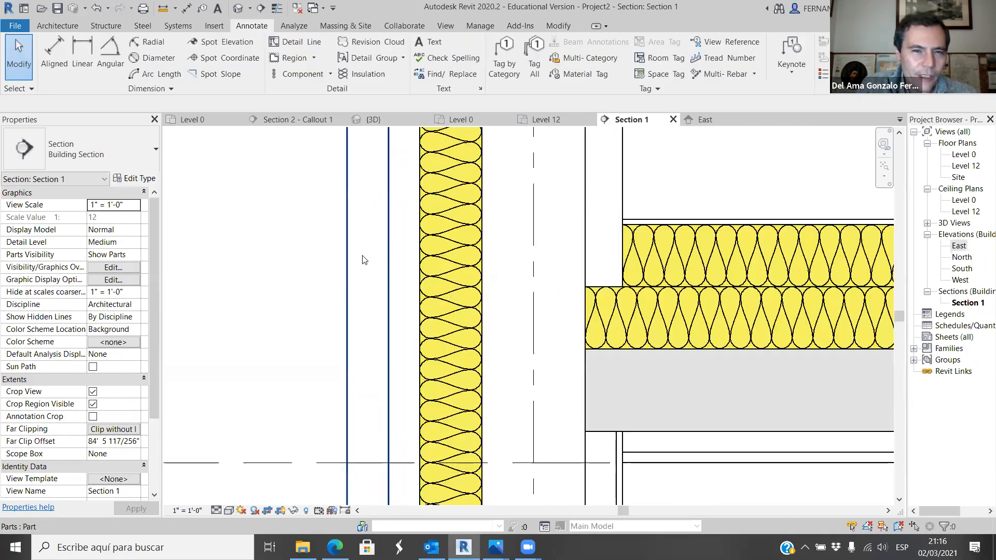
{"action": "scroll", "coordinate": [369, 262], "scroll_direction": "down", "scroll_amount": 1}
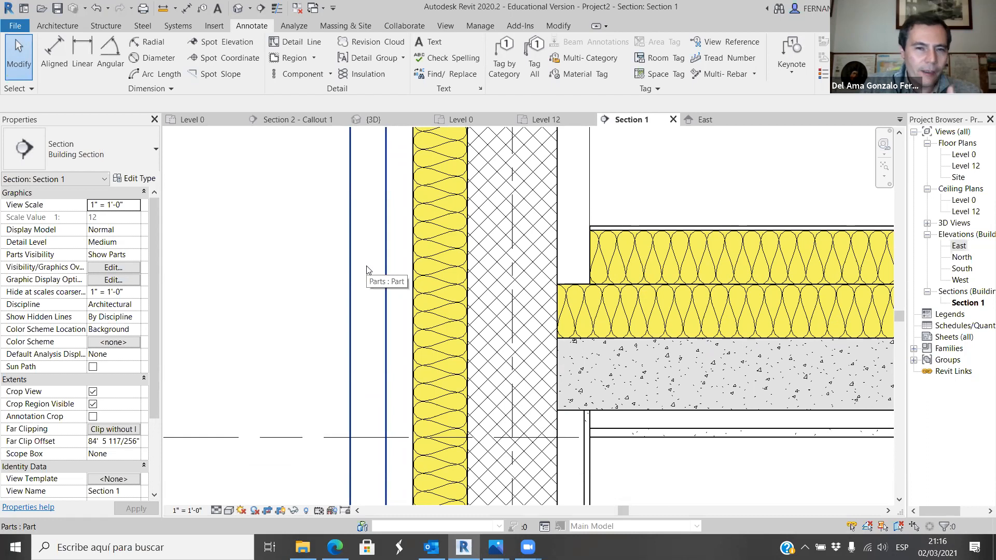
{"action": "scroll", "coordinate": [365, 286], "scroll_direction": "down", "scroll_amount": 2}
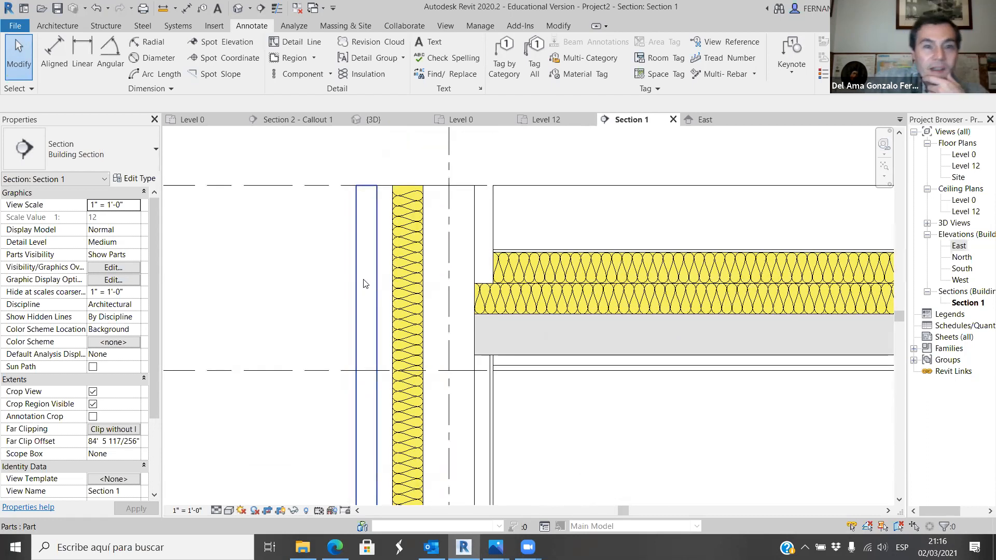
{"action": "left_click", "coordinate": [328, 74]}
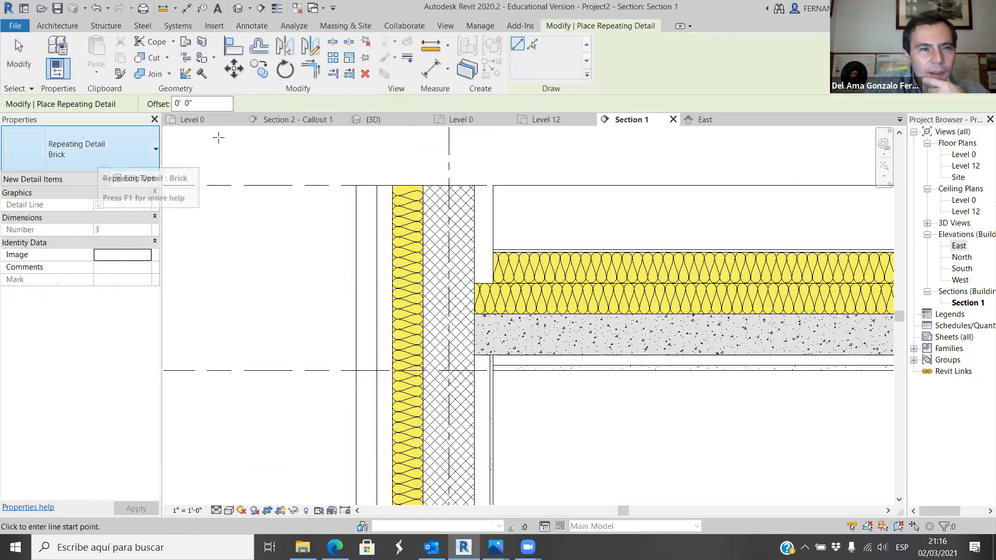
{"action": "left_click", "coordinate": [357, 421]}
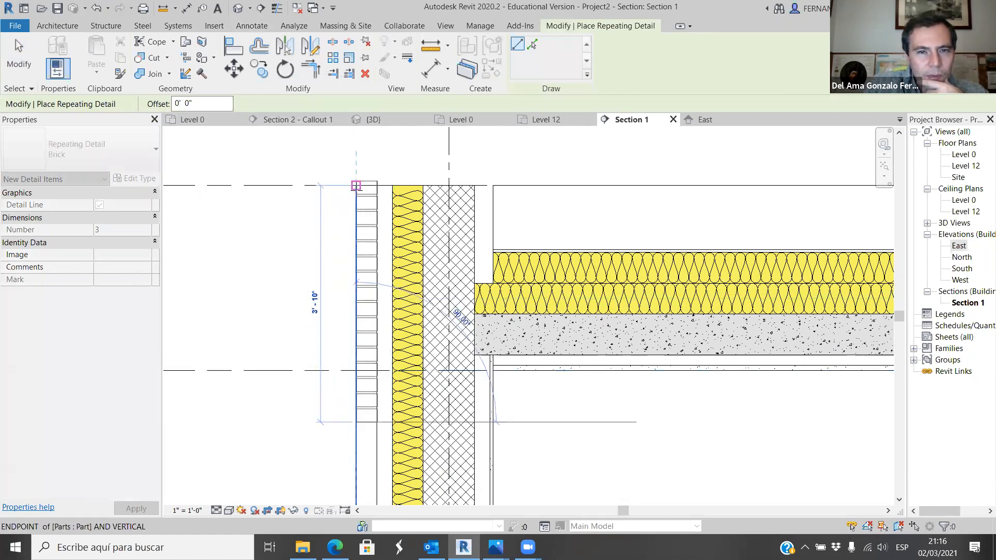
{"action": "left_click", "coordinate": [356, 185]}
{"action": "key", "text": "Escape"}
{"action": "key", "text": "Escape"}
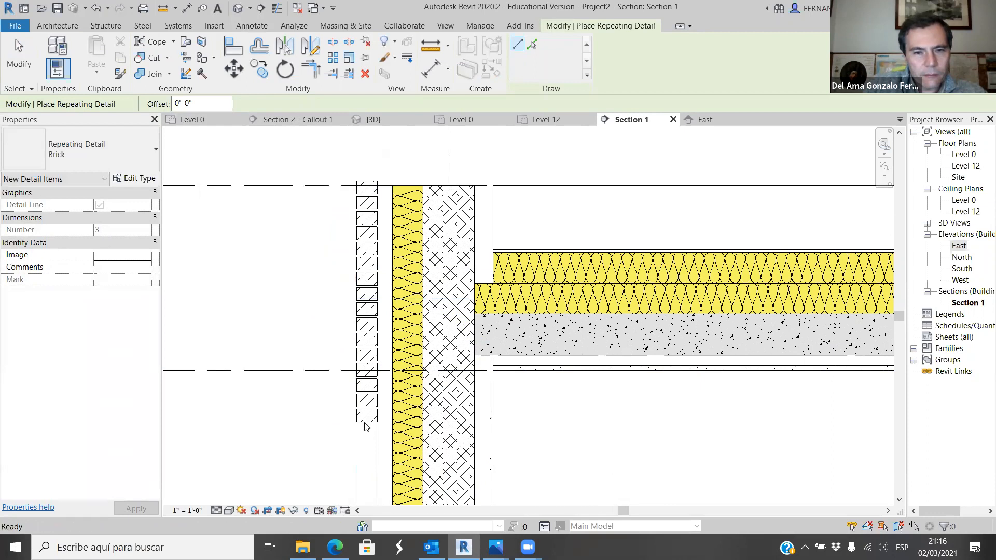
Extend the lower end of the Brick repeating detail down the exterior wall layer, well below Level 12.
{"action": "left_click", "coordinate": [371, 435]}
{"action": "left_click_drag", "start_coordinate": [357, 466], "coordinate": [356, 483]}
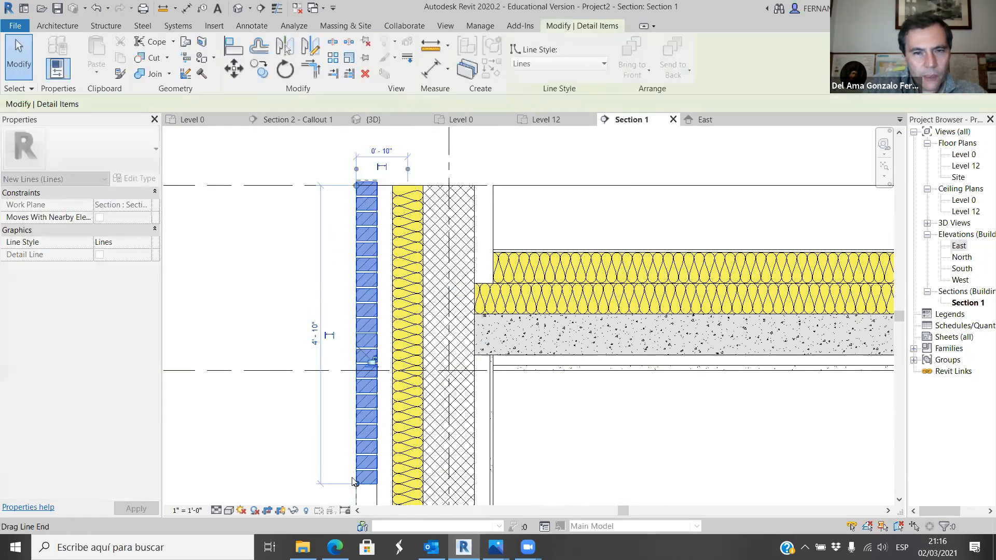
{"action": "scroll", "coordinate": [292, 296], "scroll_direction": "down", "scroll_amount": 4}
{"action": "left_click_drag", "start_coordinate": [310, 348], "coordinate": [310, 420]}
{"action": "left_click", "coordinate": [381, 407]}
{"action": "scroll", "coordinate": [257, 302], "scroll_direction": "up", "scroll_amount": 3}
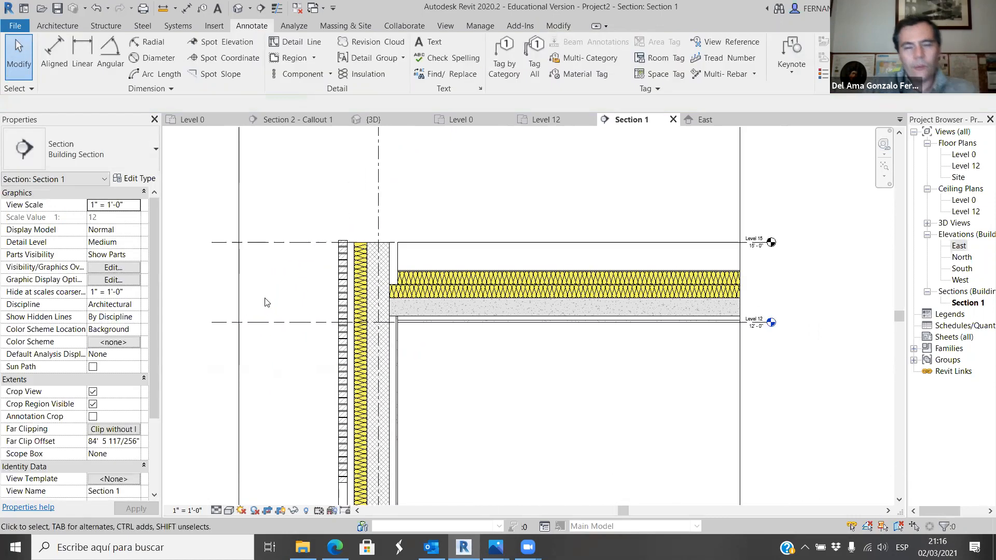
{"action": "scroll", "coordinate": [283, 322], "scroll_direction": "up", "scroll_amount": 1}
{"action": "scroll", "coordinate": [342, 243], "scroll_direction": "up", "scroll_amount": 2}
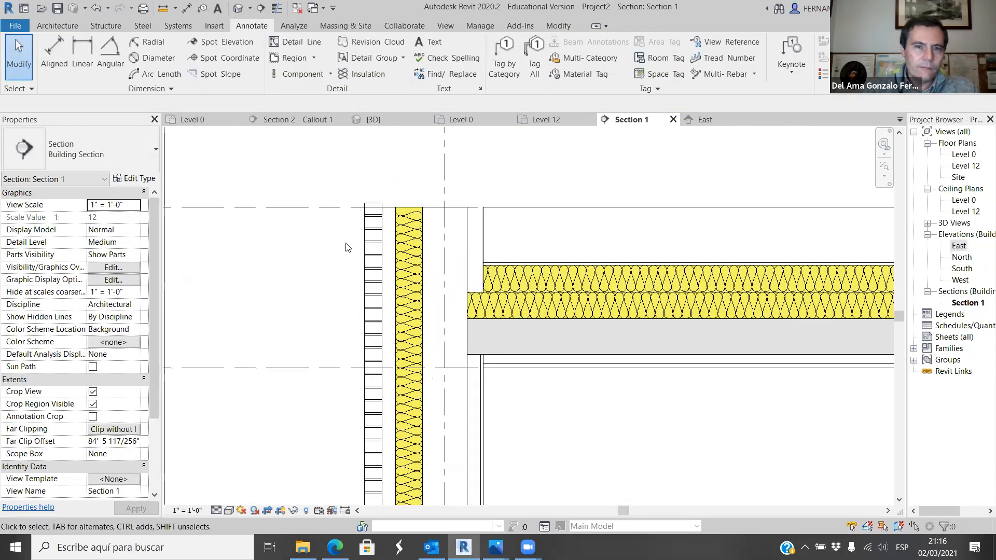
Align the top end of the Brick repeating detail with the level line at the top of the wall.
{"action": "left_click", "coordinate": [390, 210]}
{"action": "left_click", "coordinate": [322, 156]}
{"action": "scroll", "coordinate": [322, 154], "scroll_direction": "up", "scroll_amount": 1}
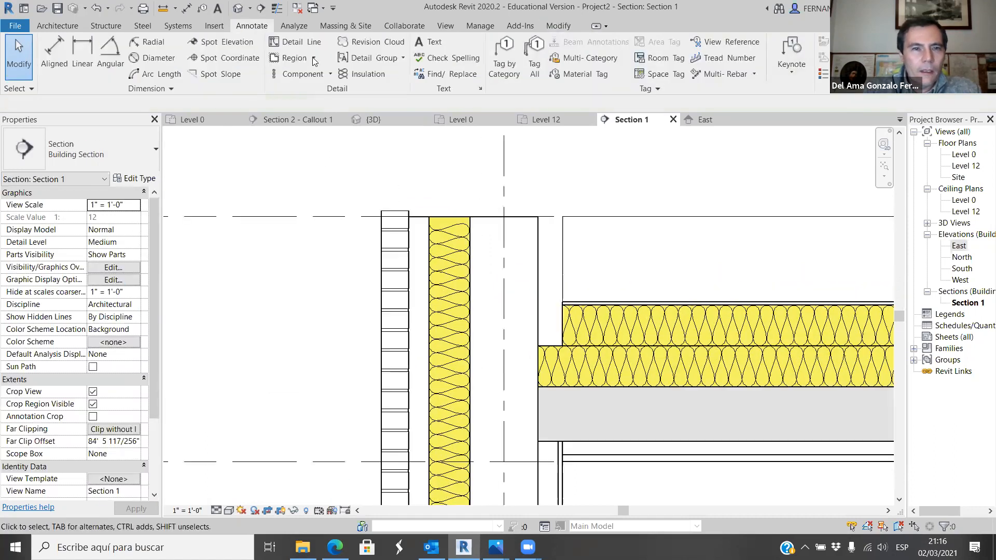
{"action": "left_click", "coordinate": [405, 247]}
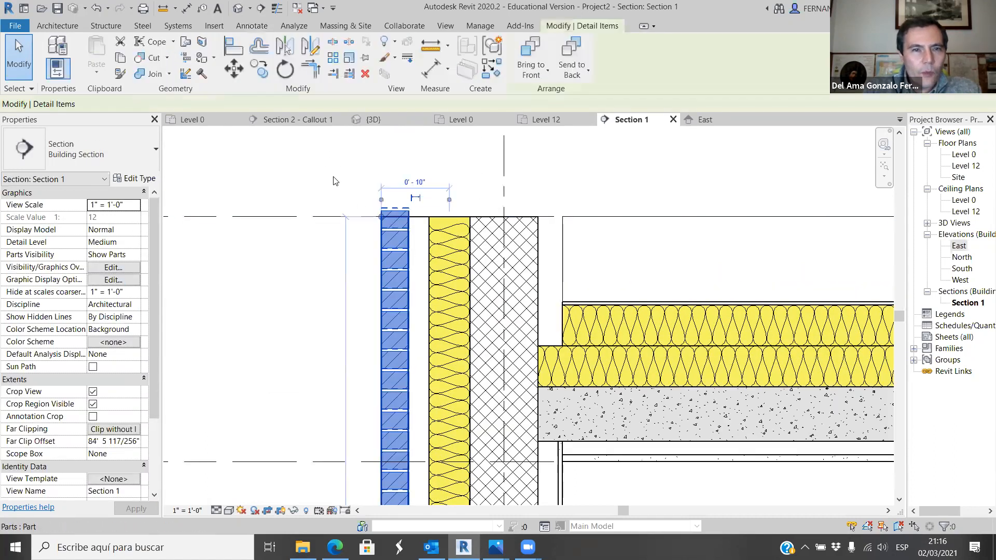
{"action": "left_click", "coordinate": [235, 48]}
{"action": "scroll", "coordinate": [358, 218], "scroll_direction": "up", "scroll_amount": 2}
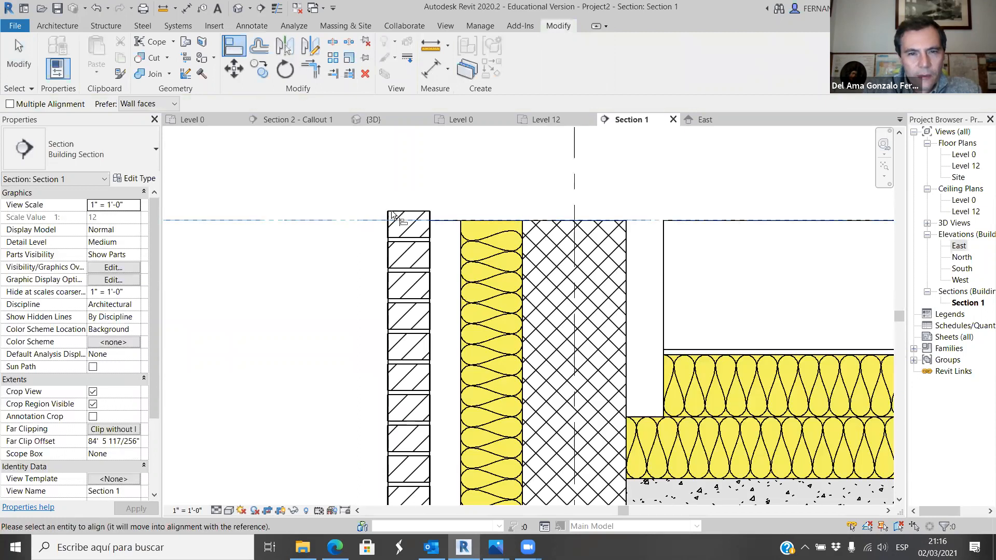
{"action": "left_click", "coordinate": [392, 214]}
{"action": "scroll", "coordinate": [299, 242], "scroll_direction": "down", "scroll_amount": 3}
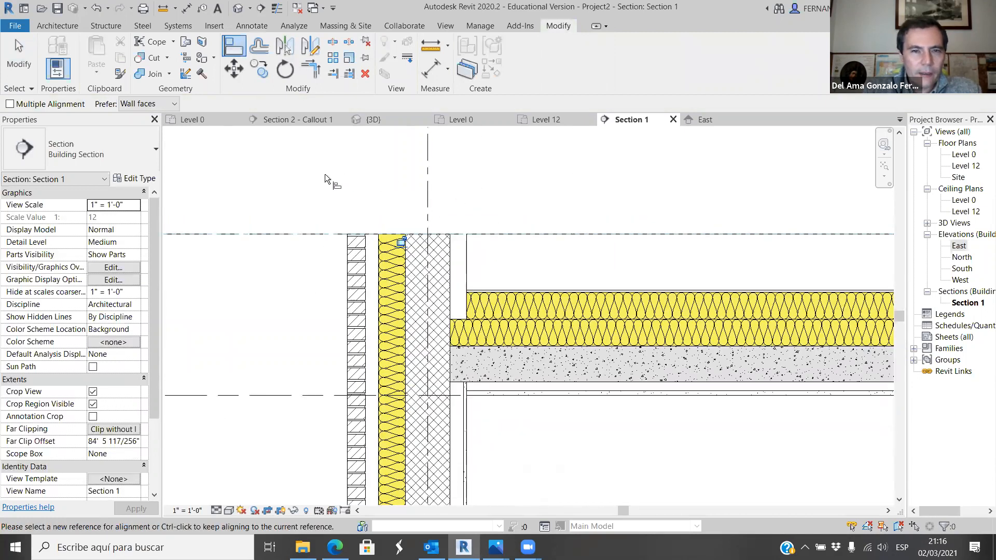
{"action": "key", "text": "Escape"}
{"action": "key", "text": "Escape"}
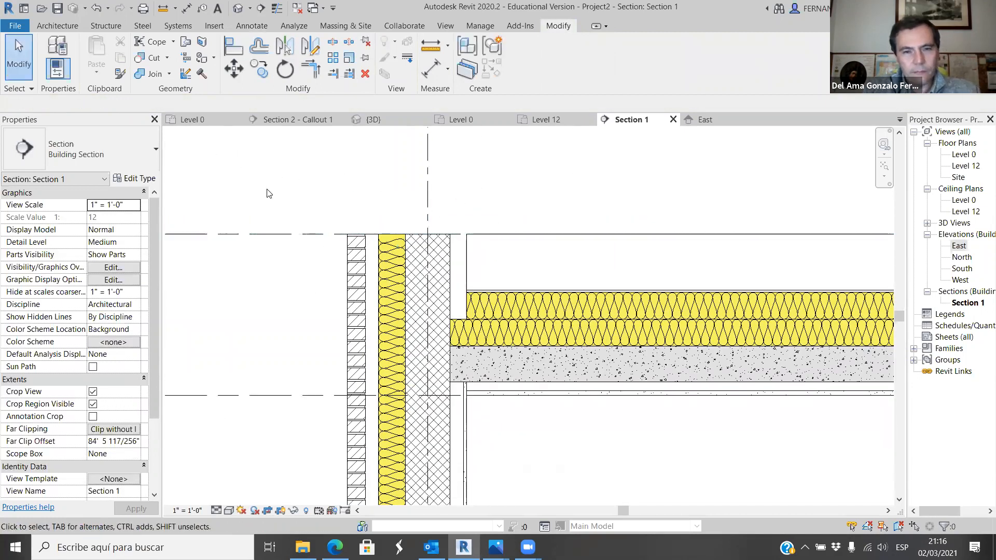
Switch to the Photos app to examine the wall core in the detail01.jpg reference drawing, and return to Revit.
{"action": "scroll", "coordinate": [347, 205], "scroll_direction": "down", "scroll_amount": 2}
{"action": "scroll", "coordinate": [466, 259], "scroll_direction": "down", "scroll_amount": 3}
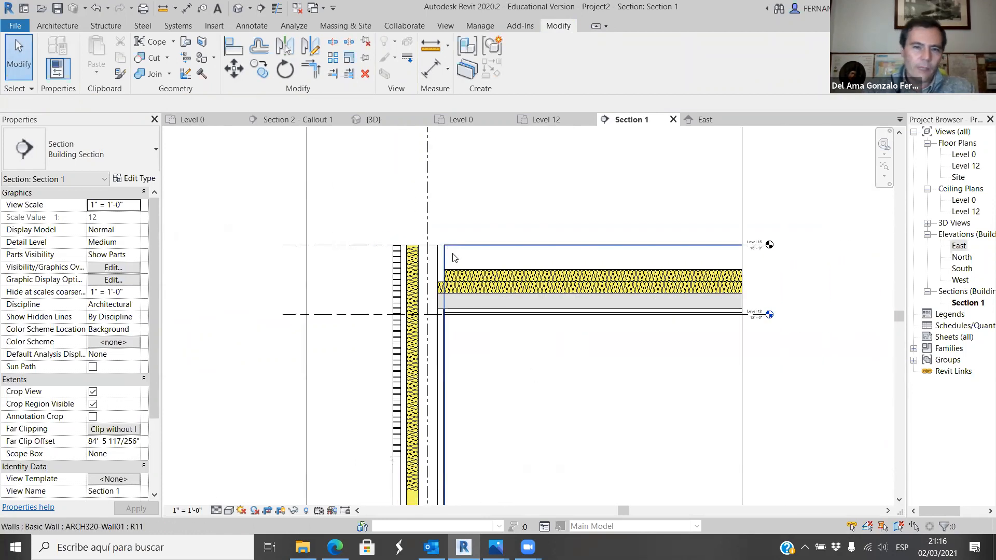
{"action": "scroll", "coordinate": [481, 289], "scroll_direction": "up", "scroll_amount": 6}
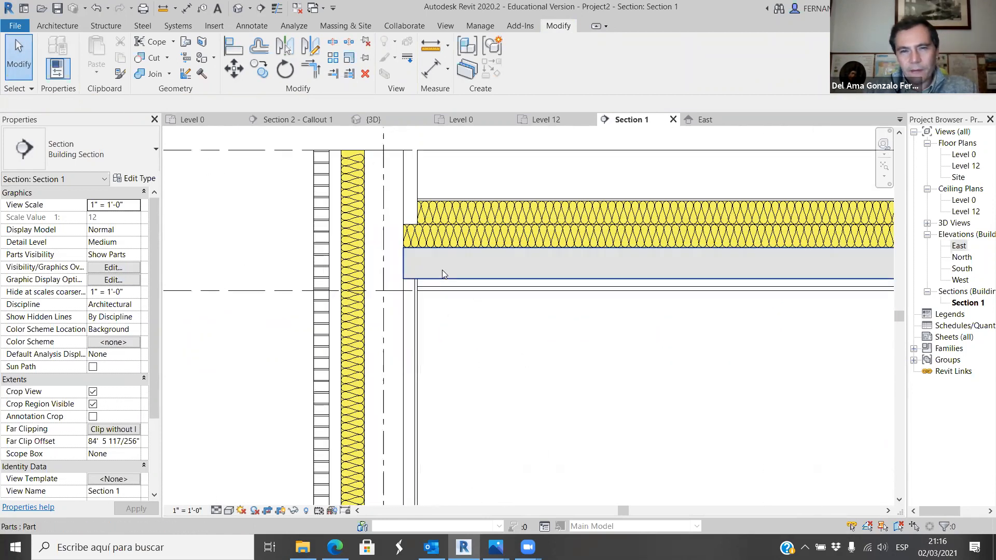
{"action": "scroll", "coordinate": [433, 279], "scroll_direction": "down", "scroll_amount": 1}
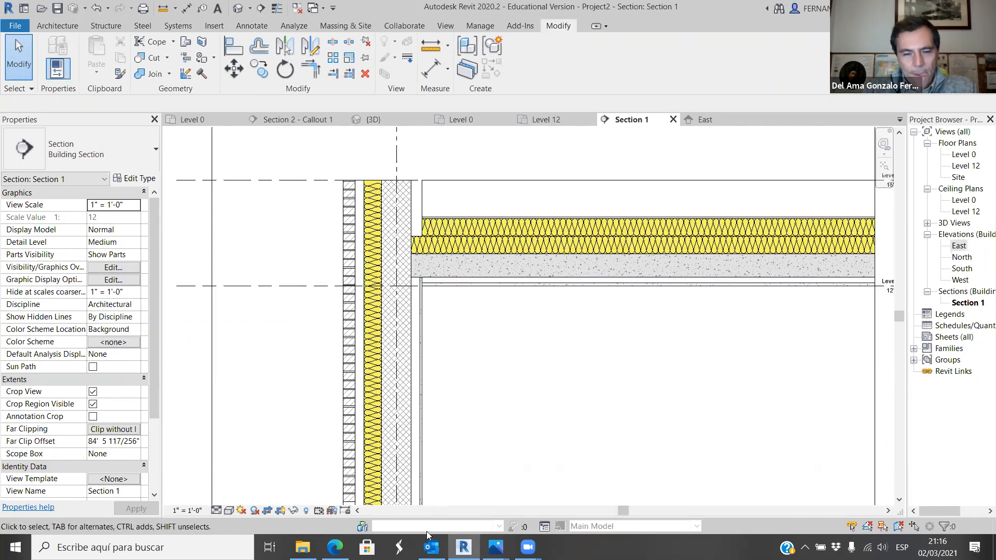
{"action": "mouse_move", "coordinate": [495, 547]}
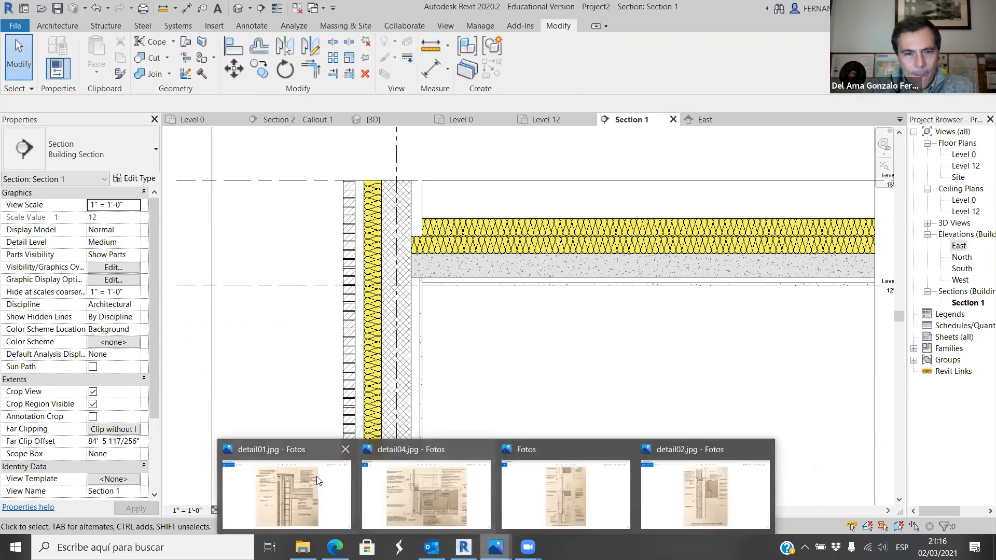
{"action": "left_click", "coordinate": [316, 476]}
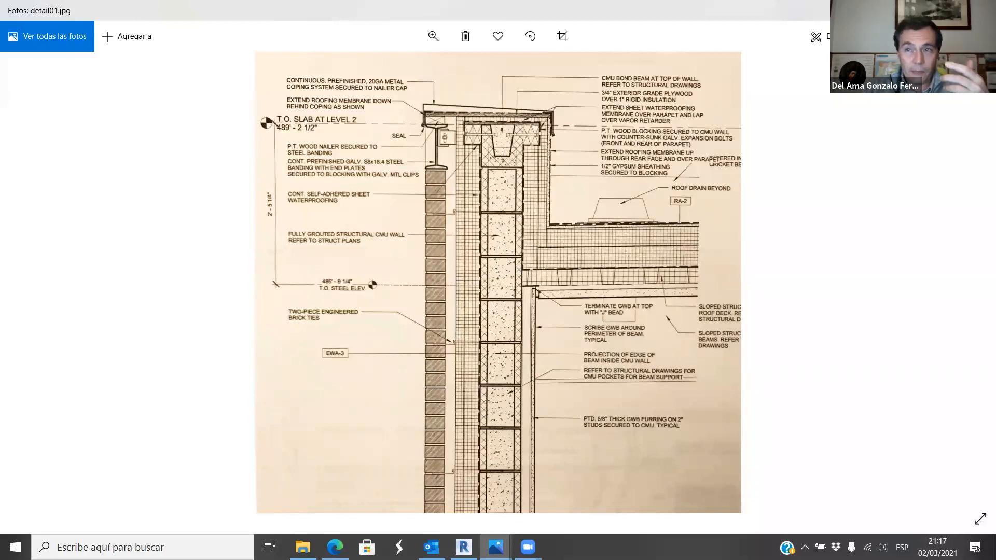
{"action": "key", "text": "alt+Tab"}
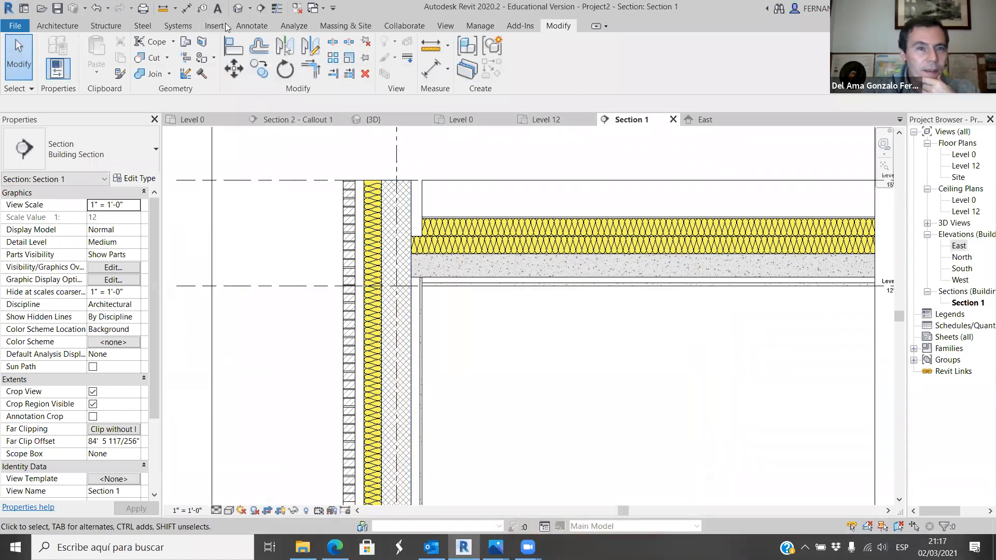
{"action": "left_click", "coordinate": [251, 25]}
{"action": "left_click", "coordinate": [329, 75]}
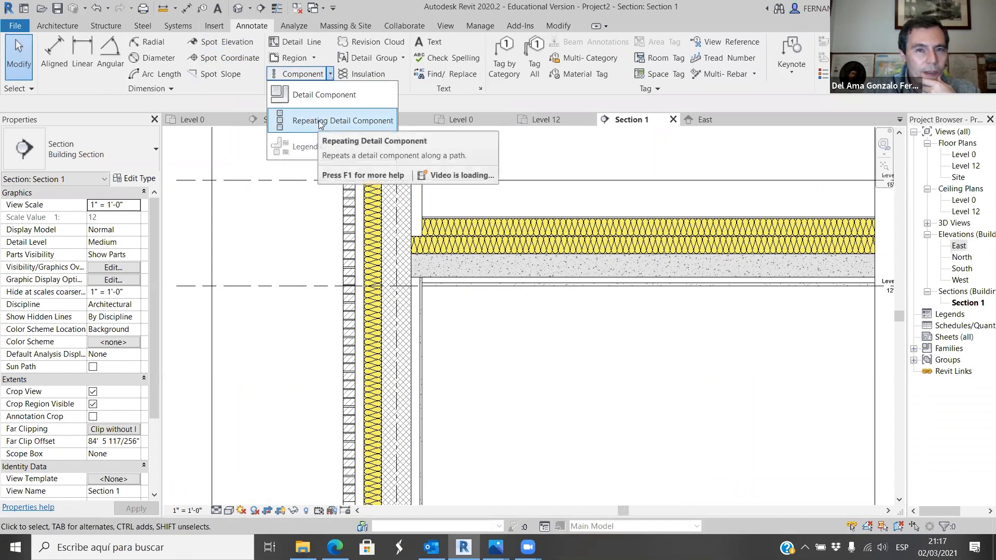
{"action": "left_click", "coordinate": [319, 122]}
{"action": "left_click", "coordinate": [156, 149]}
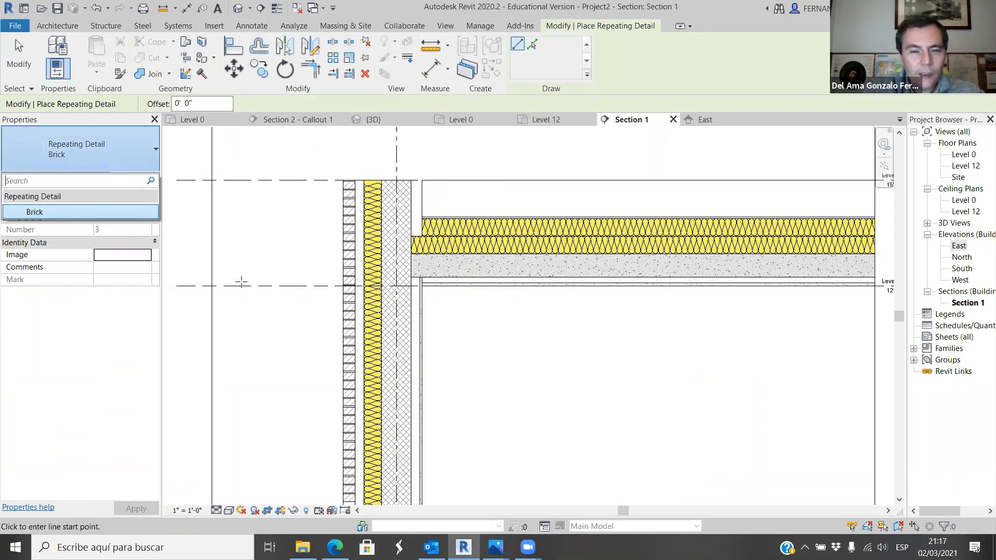
{"action": "scroll", "coordinate": [397, 267], "scroll_direction": "up", "scroll_amount": 1}
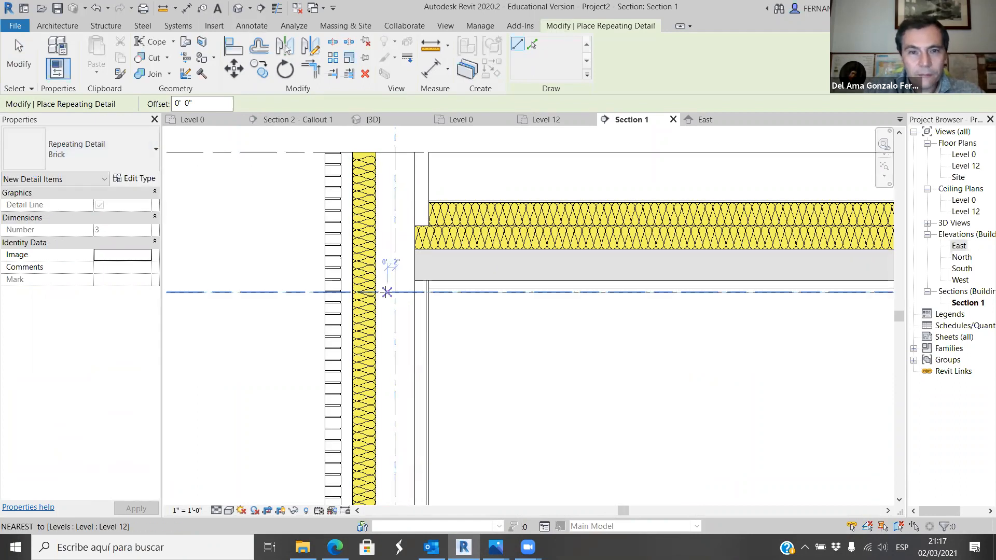
{"action": "key", "text": "Escape"}
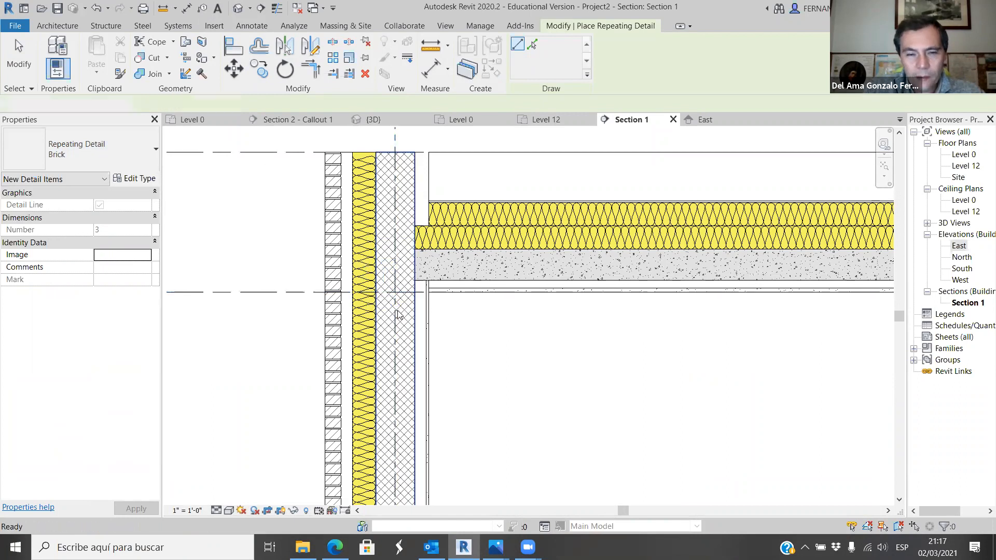
{"action": "key", "text": "Escape"}
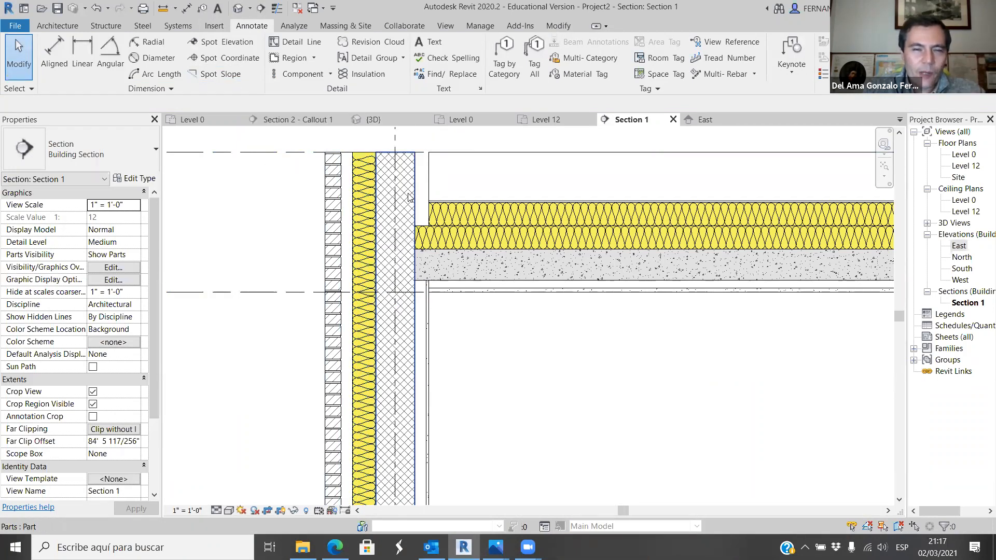
Browse the Detail Items family library, checking the Div 01-General and Div 03-Concrete folders, and close it without loading anything.
{"action": "left_click", "coordinate": [214, 26]}
{"action": "left_click", "coordinate": [537, 57]}
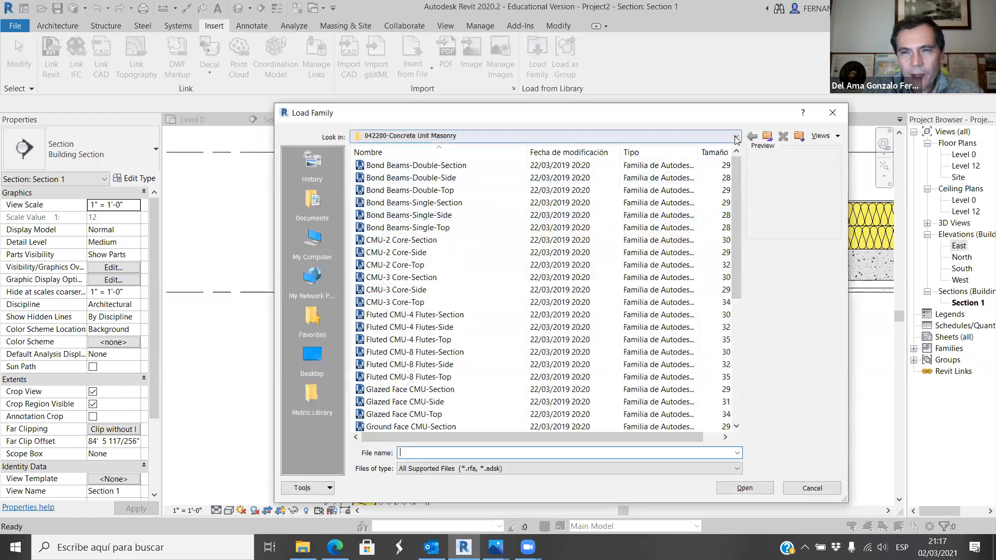
{"action": "left_click", "coordinate": [736, 137]}
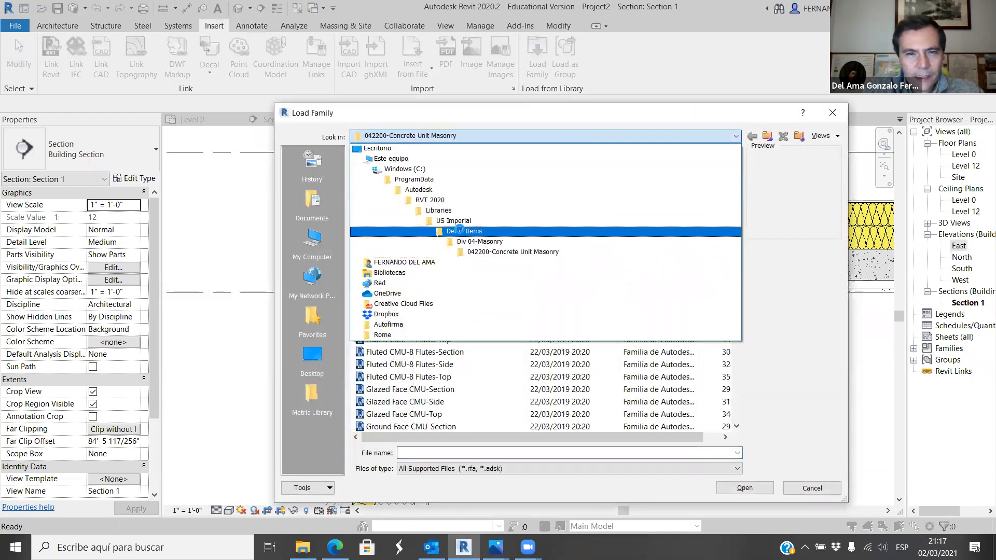
{"action": "left_click", "coordinate": [459, 231]}
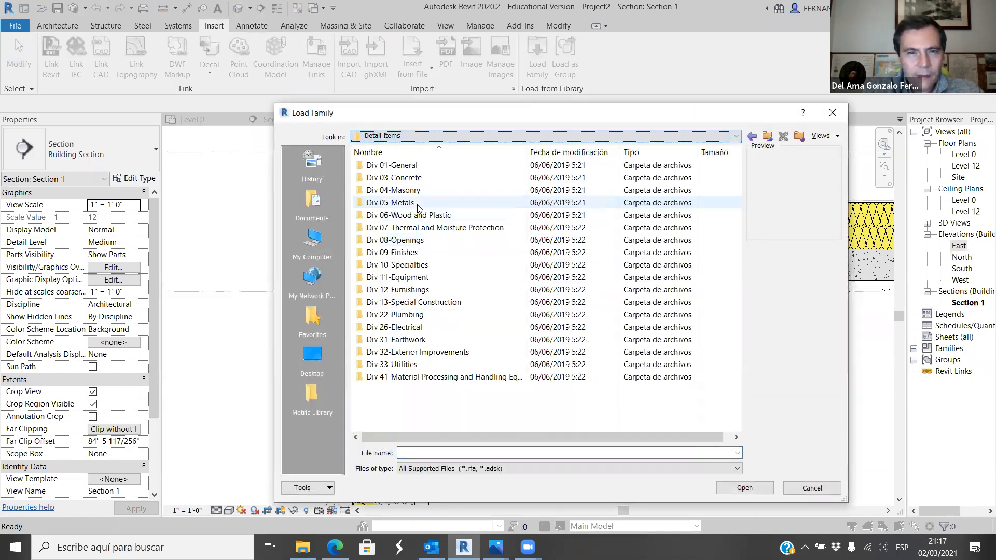
{"action": "double_click", "coordinate": [399, 166]}
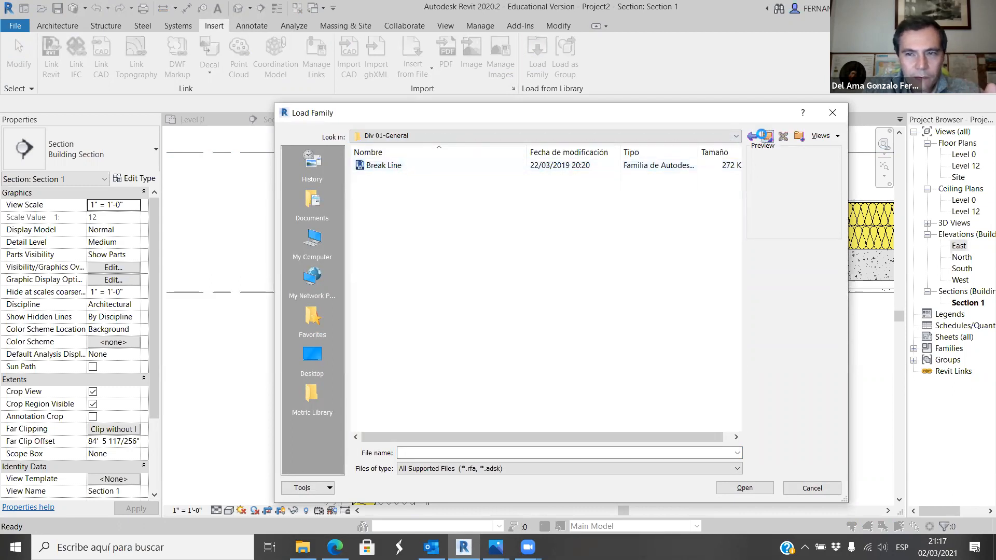
{"action": "left_click", "coordinate": [761, 135]}
{"action": "double_click", "coordinate": [399, 178]}
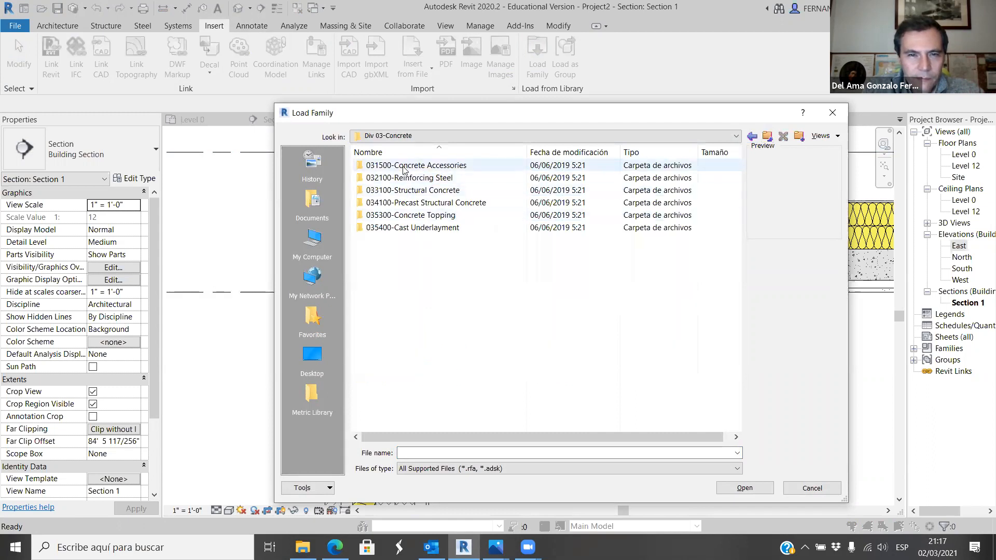
{"action": "double_click", "coordinate": [407, 166]}
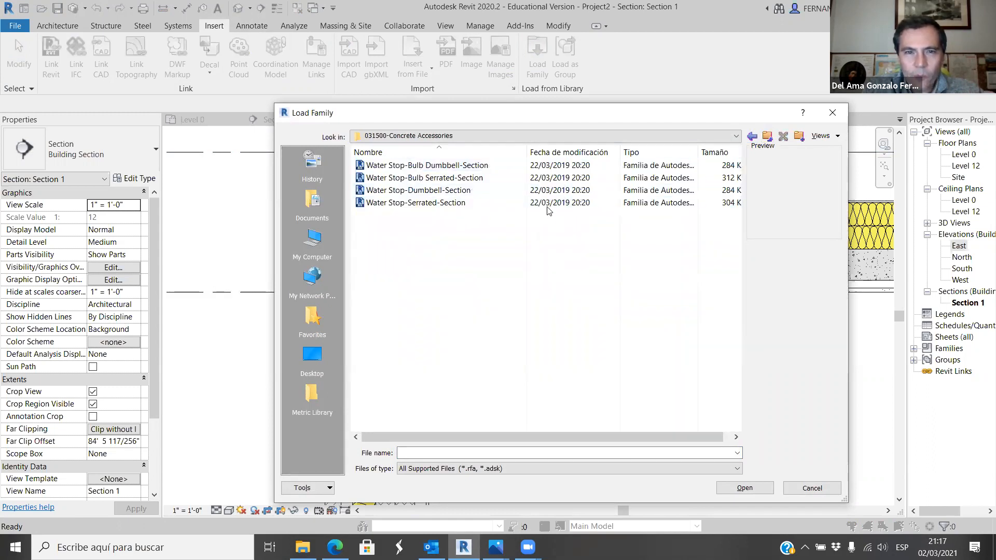
{"action": "left_click", "coordinate": [822, 490]}
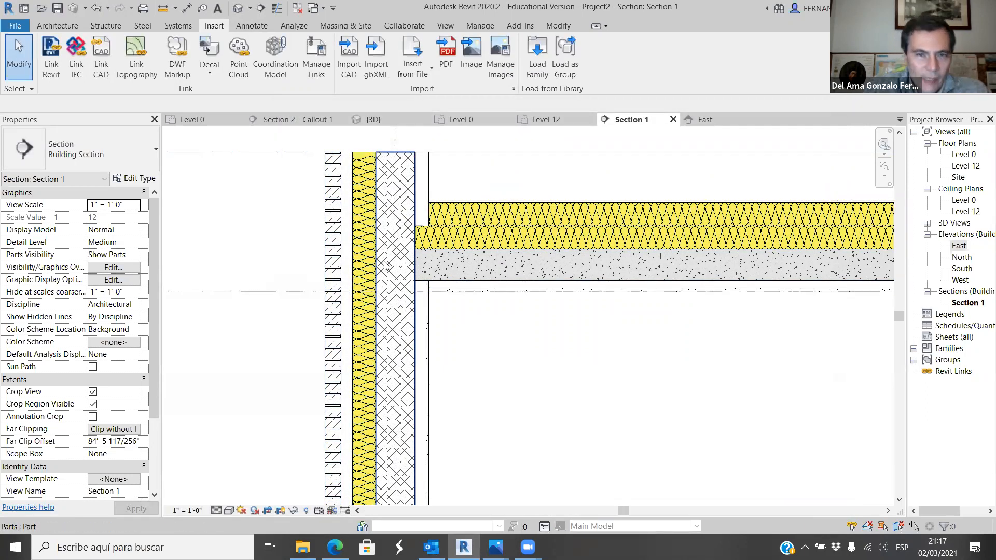
Override the wall's core part in this view, turning off the foreground and background visibility of its surface and cut patterns.
{"action": "left_click", "coordinate": [402, 227]}
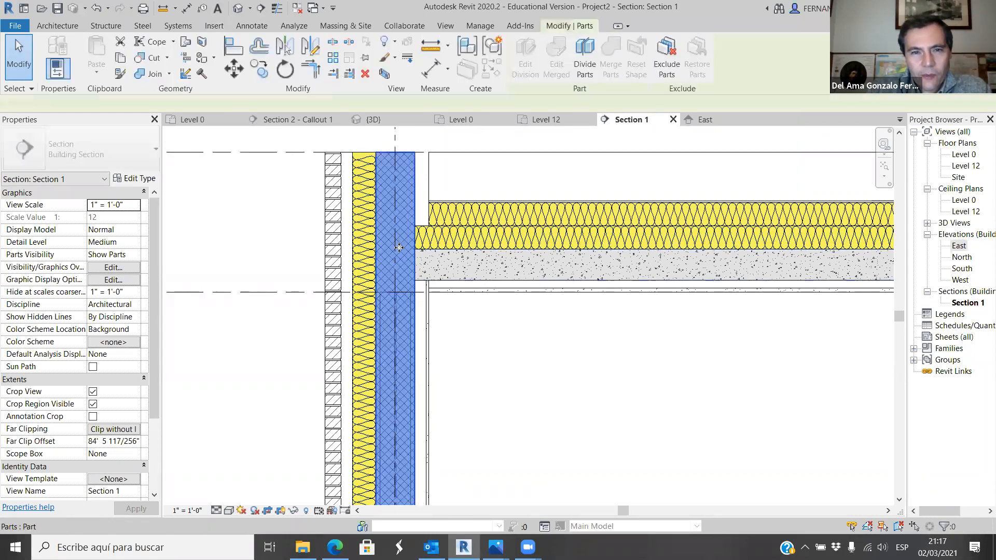
{"action": "right_click", "coordinate": [401, 249]}
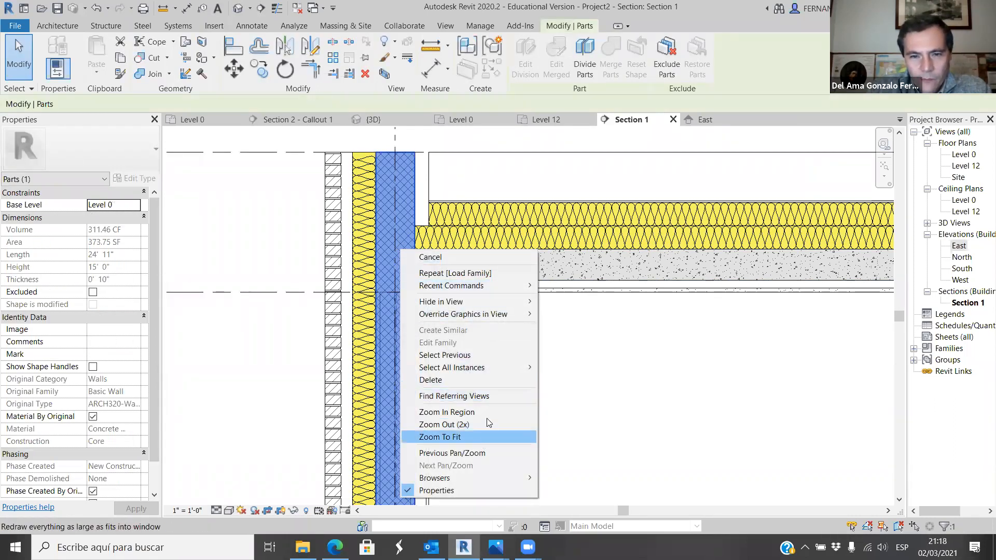
{"action": "mouse_move", "coordinate": [524, 315]}
{"action": "left_click", "coordinate": [570, 315]}
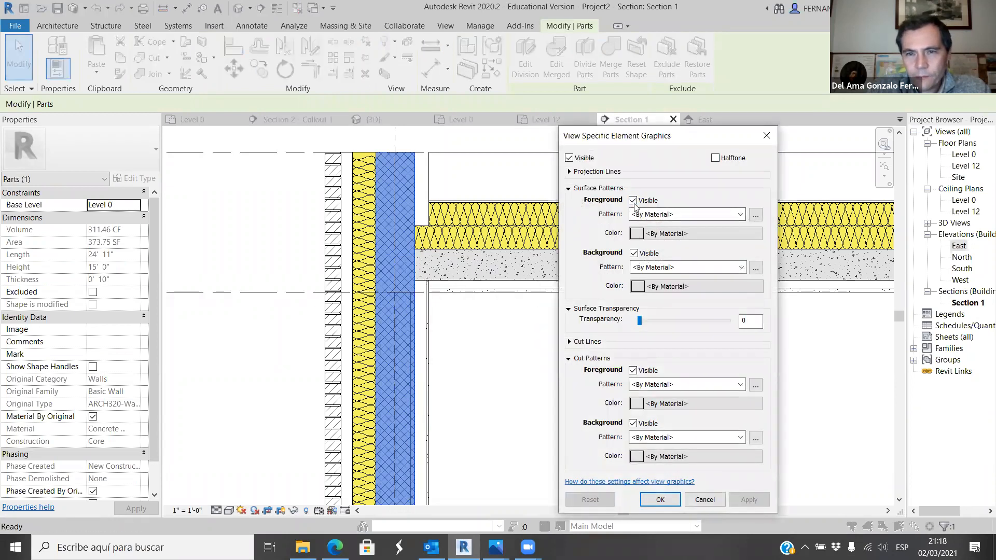
{"action": "left_click", "coordinate": [633, 200]}
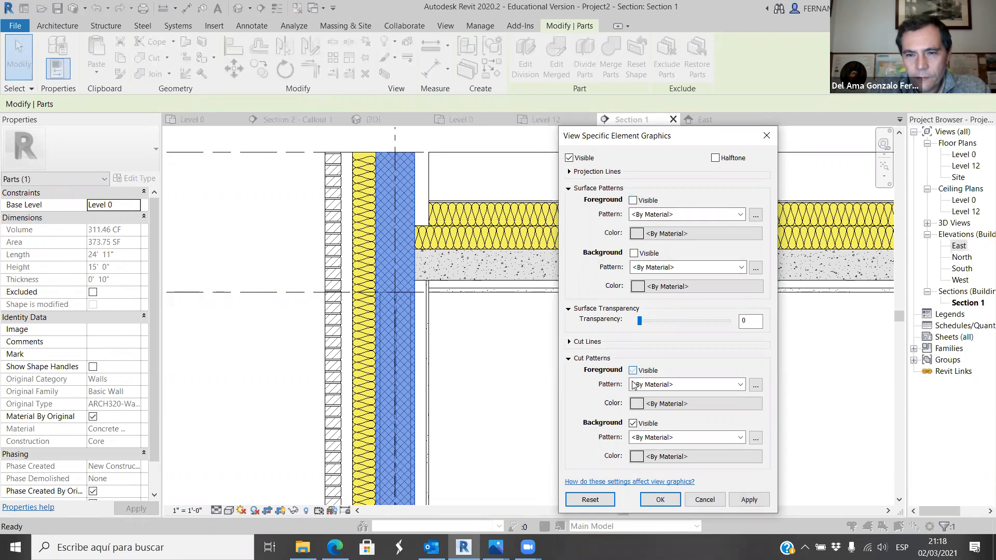
{"action": "left_click", "coordinate": [749, 500]}
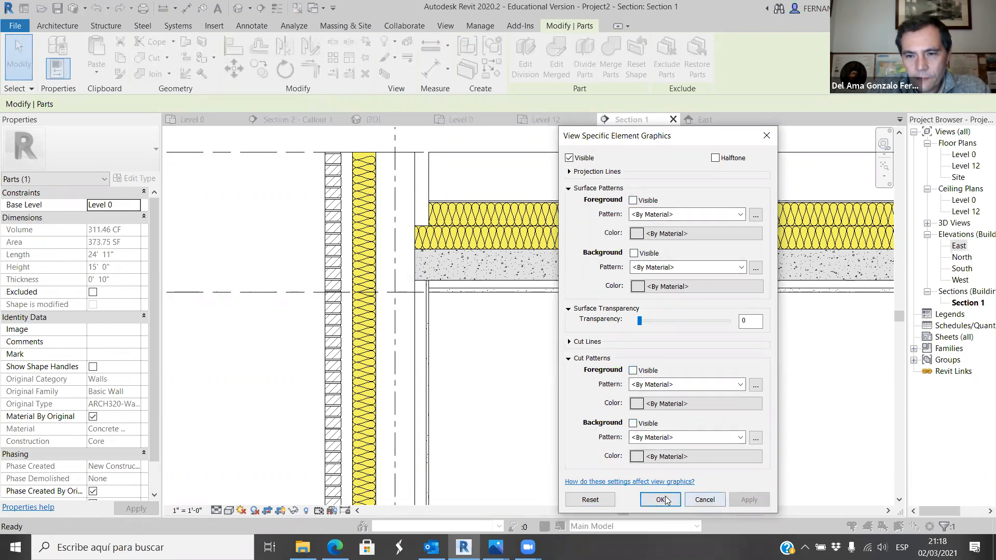
{"action": "left_click", "coordinate": [660, 500]}
{"action": "left_click", "coordinate": [518, 394]}
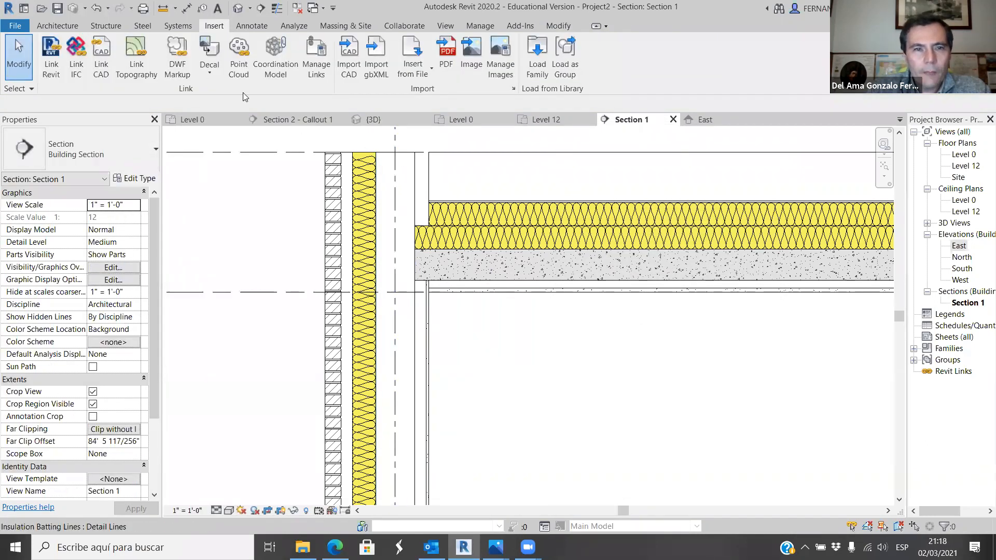
{"action": "left_click", "coordinate": [254, 27]}
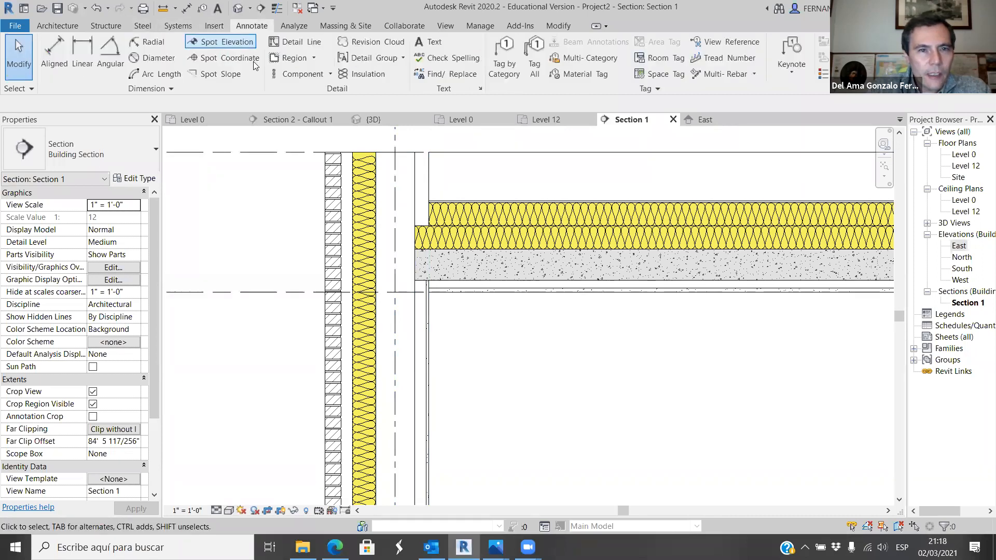
{"action": "left_click", "coordinate": [330, 73]}
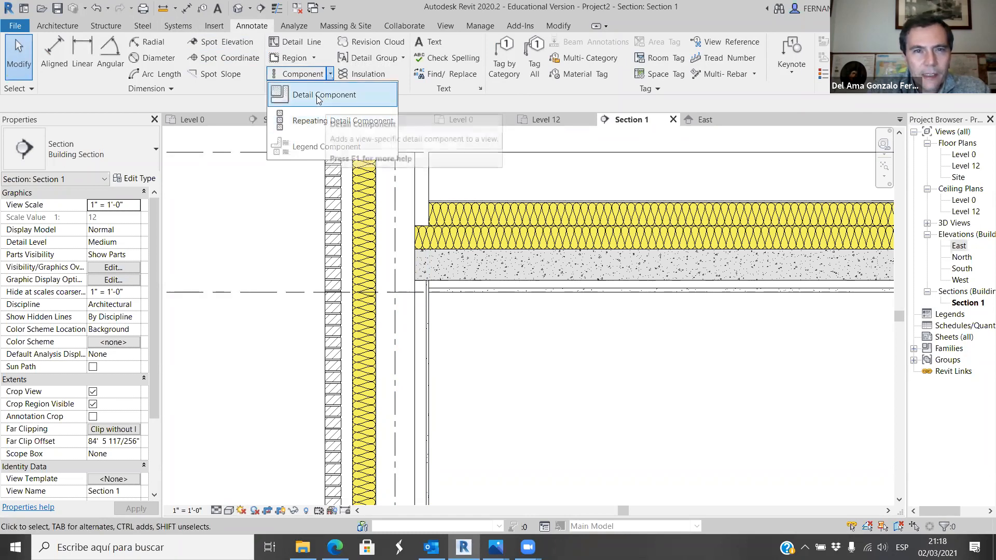
{"action": "left_click", "coordinate": [318, 96]}
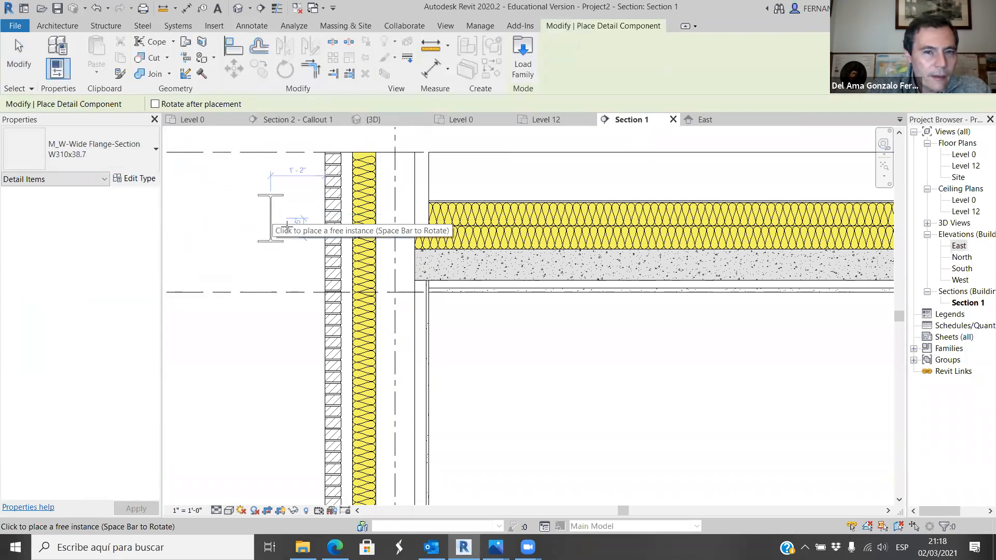
{"action": "scroll", "coordinate": [310, 184], "scroll_direction": "up", "scroll_amount": 1}
{"action": "scroll", "coordinate": [312, 184], "scroll_direction": "up", "scroll_amount": 3}
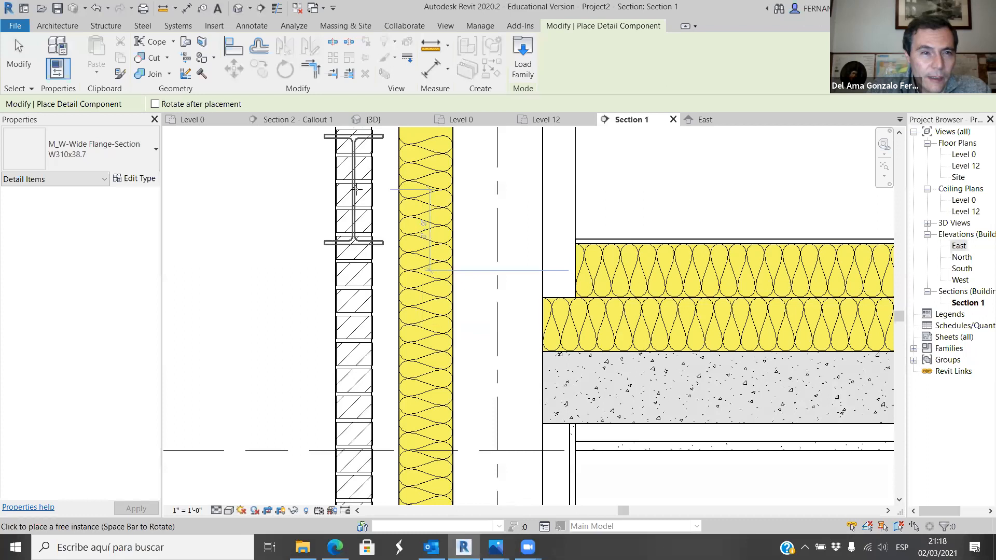
{"action": "scroll", "coordinate": [332, 280], "scroll_direction": "down", "scroll_amount": 2}
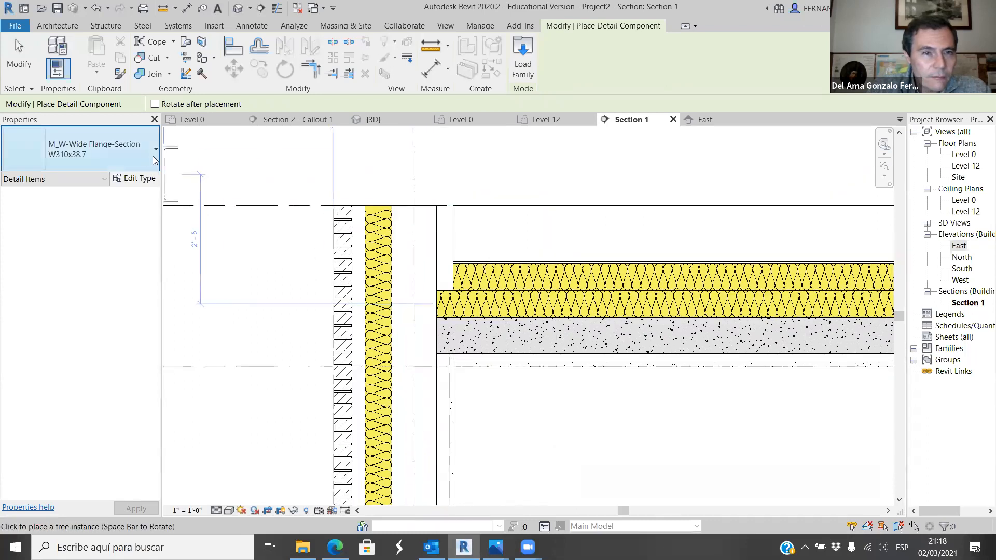
{"action": "left_click", "coordinate": [104, 151]}
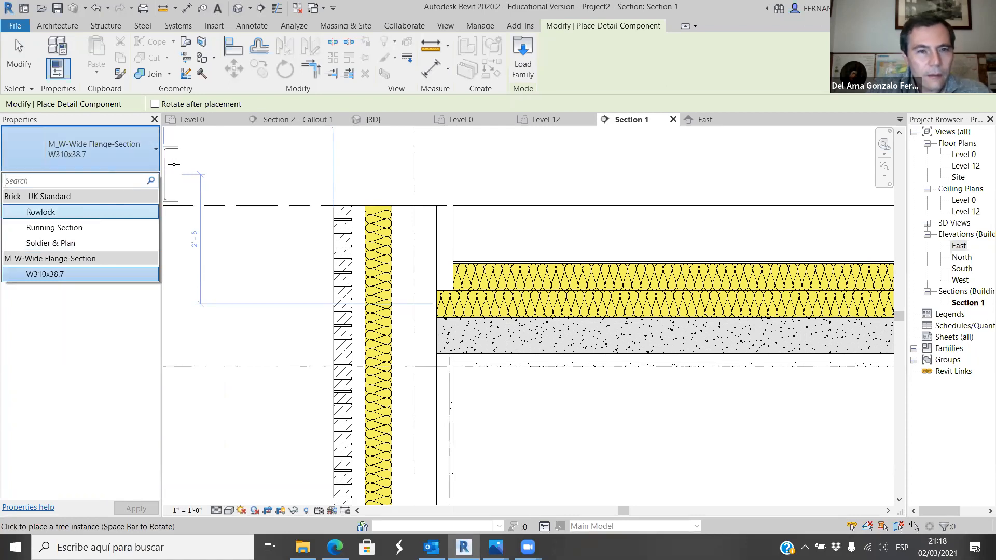
{"action": "left_click", "coordinate": [156, 150]}
{"action": "key", "text": "Escape"}
{"action": "left_click", "coordinate": [156, 149]}
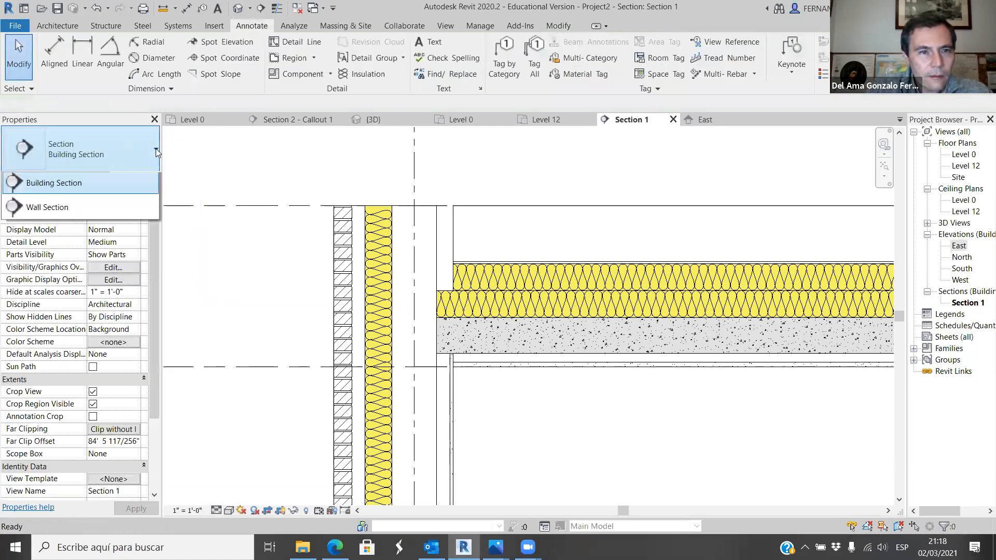
Preview the Soldier & Plan, Running Section and Rowlock types of the Brick - UK Standard detail component beside the wall without placing any.
{"action": "left_click", "coordinate": [329, 76]}
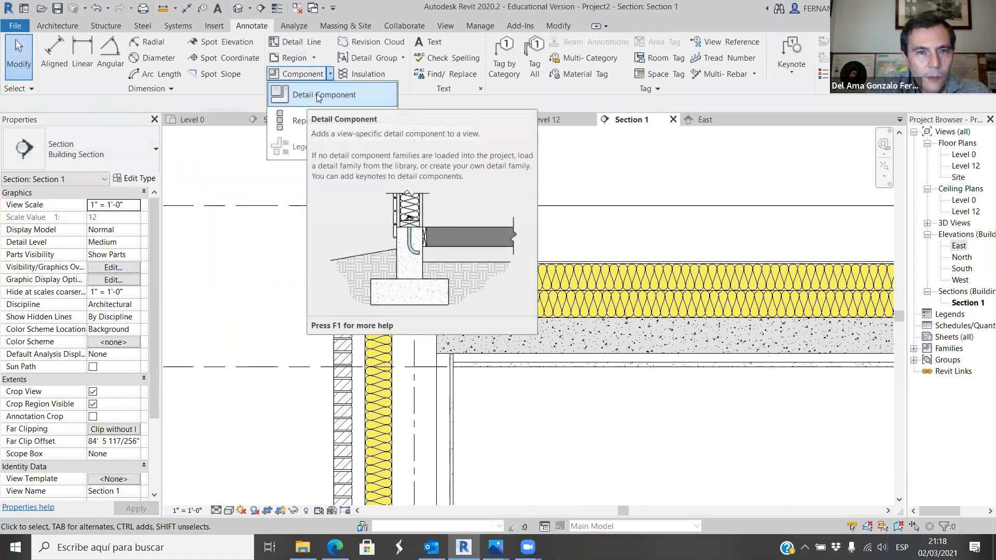
{"action": "left_click", "coordinate": [317, 95]}
{"action": "left_click", "coordinate": [155, 148]}
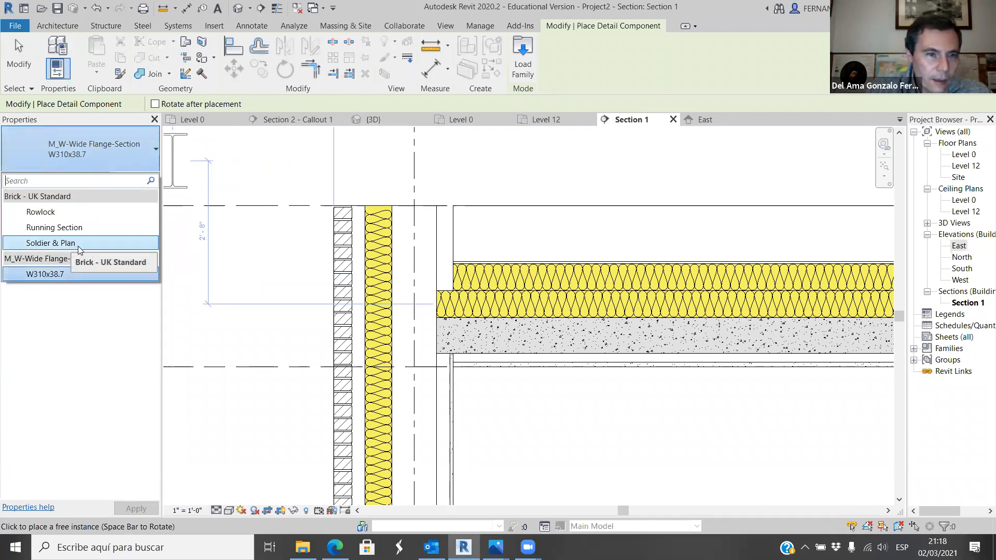
{"action": "left_click", "coordinate": [74, 244]}
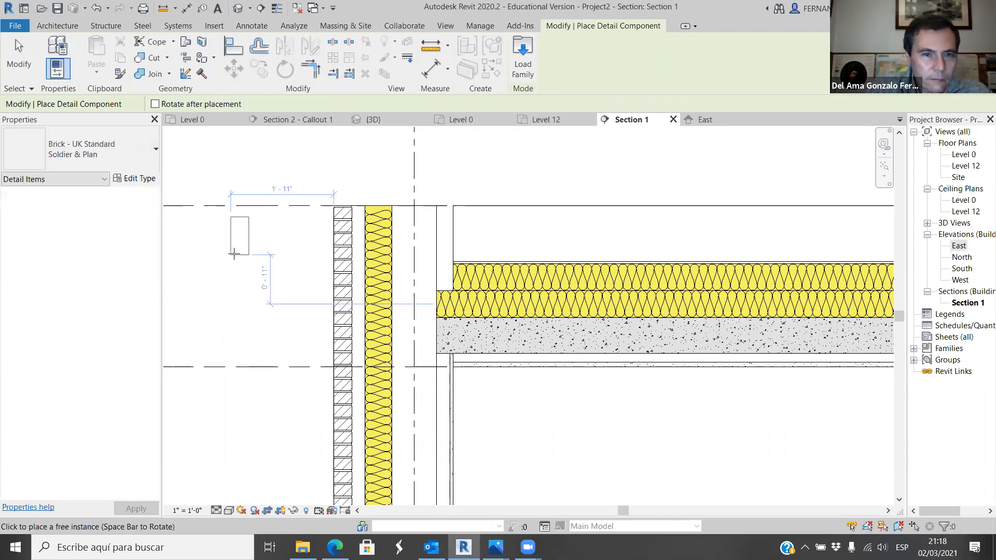
{"action": "scroll", "coordinate": [253, 246], "scroll_direction": "up", "scroll_amount": 2}
{"action": "left_click", "coordinate": [143, 156]}
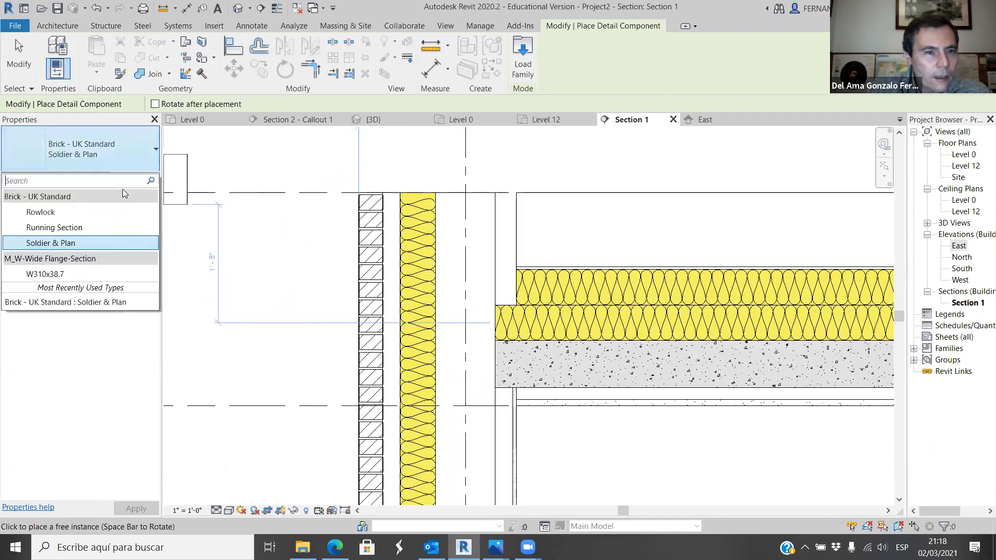
{"action": "scroll", "coordinate": [280, 229], "scroll_direction": "up", "scroll_amount": 2}
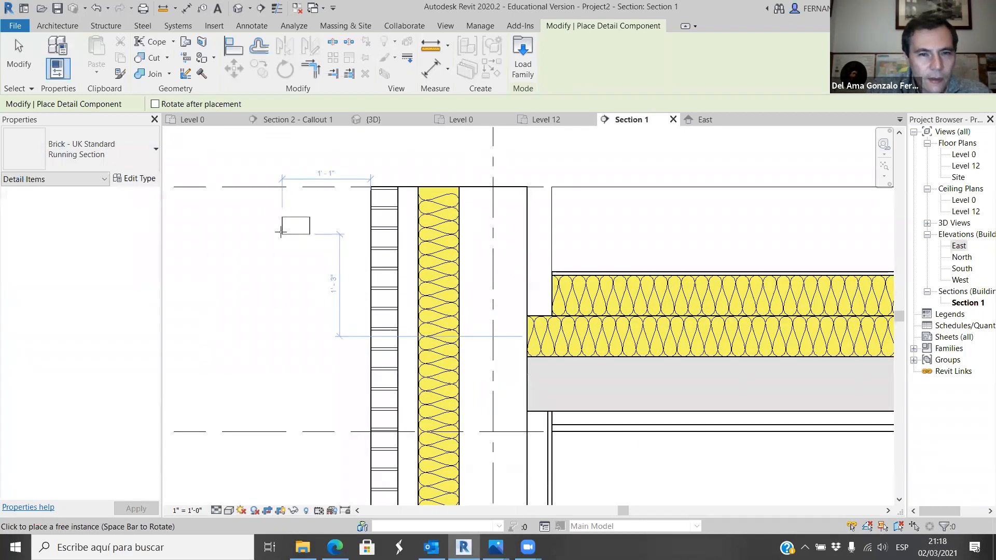
{"action": "left_click", "coordinate": [138, 154]}
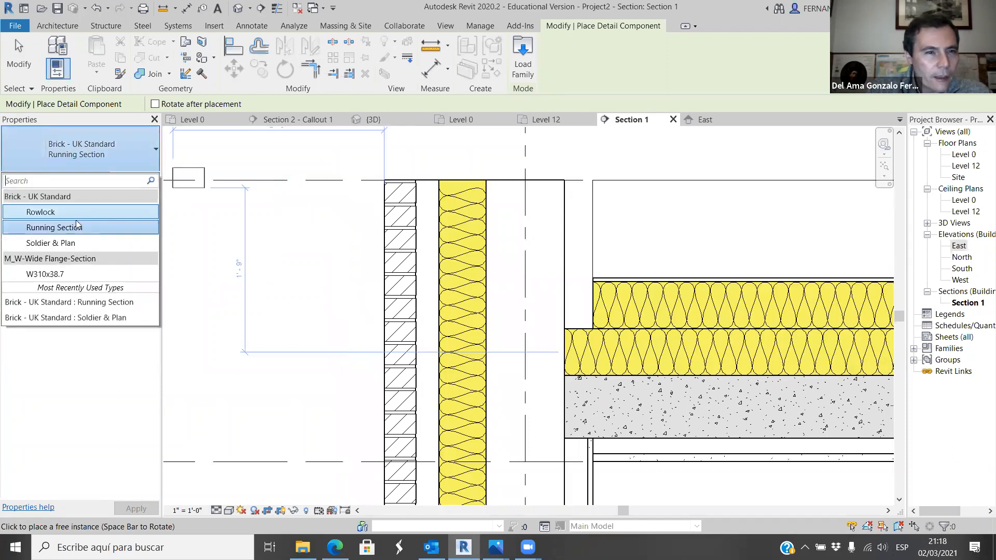
{"action": "left_click", "coordinate": [67, 211]}
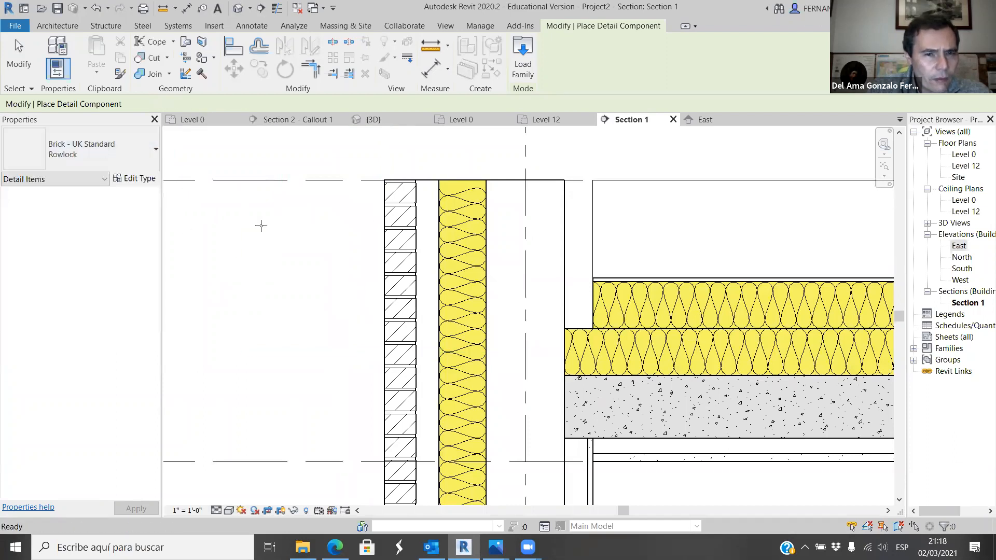
{"action": "scroll", "coordinate": [291, 220], "scroll_direction": "up", "scroll_amount": 1}
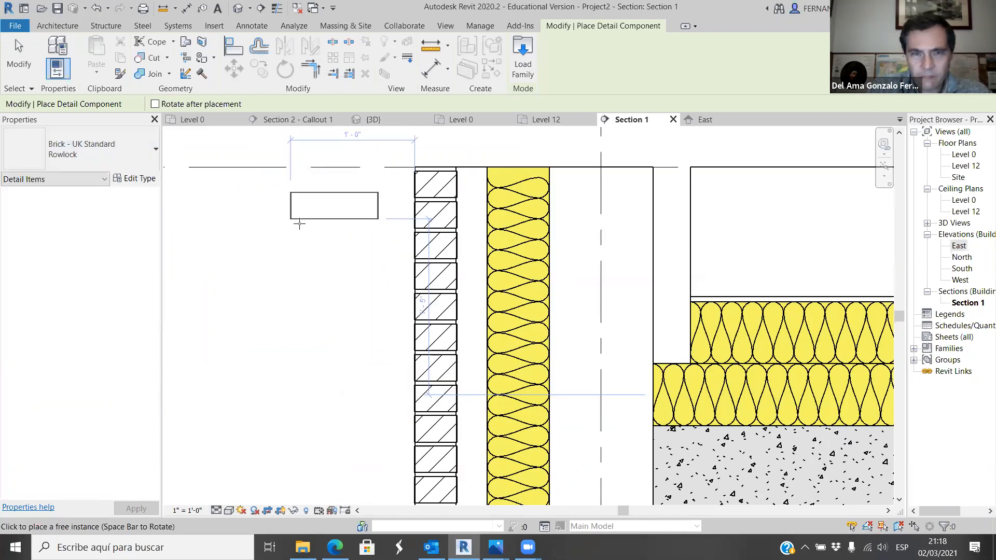
{"action": "key", "text": "Escape"}
{"action": "key", "text": "Escape"}
{"action": "scroll", "coordinate": [322, 217], "scroll_direction": "down", "scroll_amount": 1}
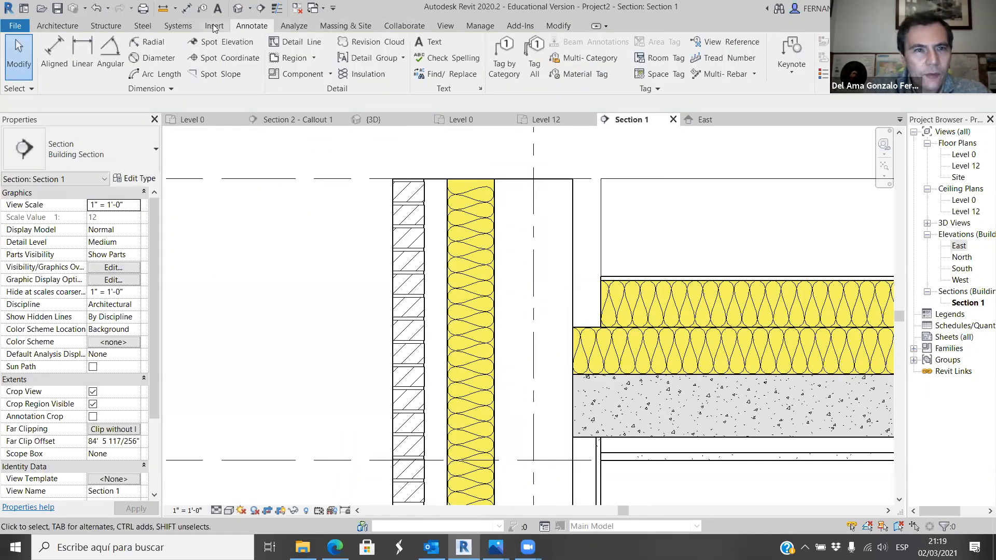
Browse the US Imperial family library for loading, going through Detail Items and Div 04-Masonry to the 042200-Concrete Unit Masonry folder.
{"action": "left_click", "coordinate": [214, 26]}
{"action": "left_click", "coordinate": [542, 58]}
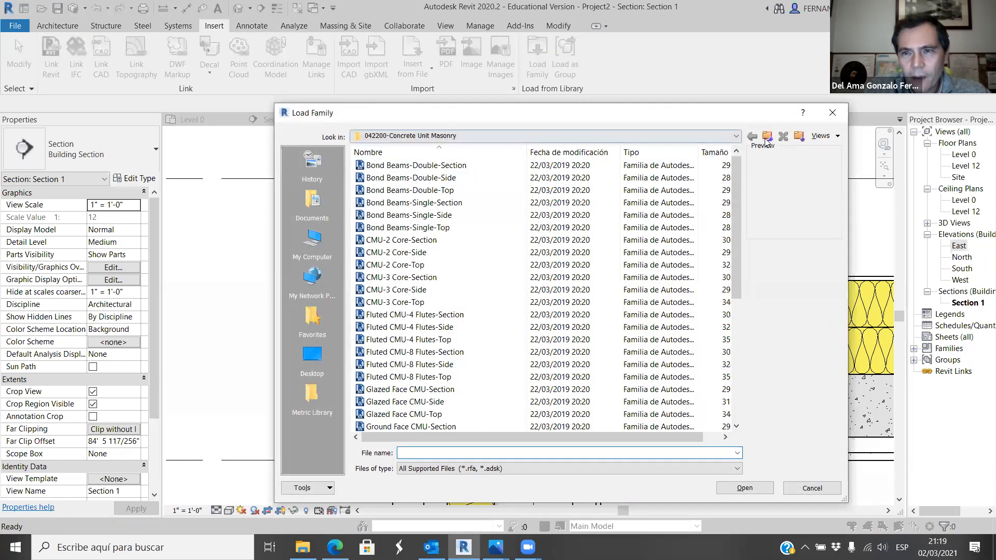
{"action": "left_click", "coordinate": [767, 137]}
{"action": "left_click", "coordinate": [767, 136]}
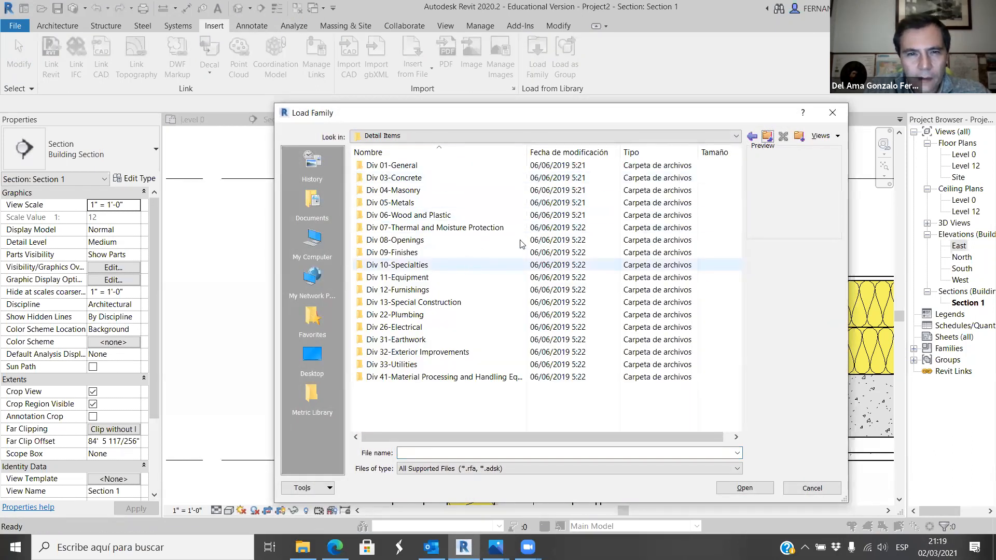
{"action": "left_click", "coordinate": [767, 136]}
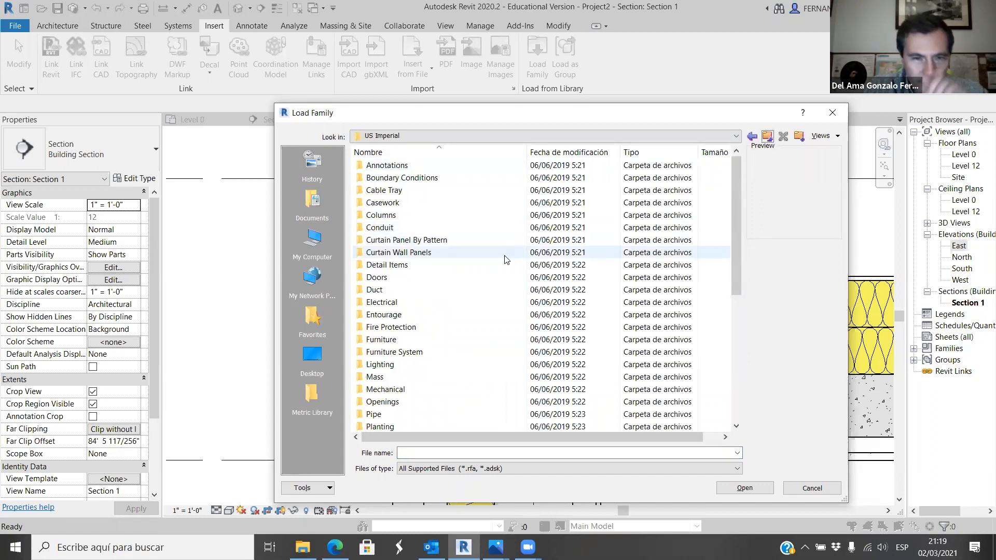
{"action": "double_click", "coordinate": [394, 265]}
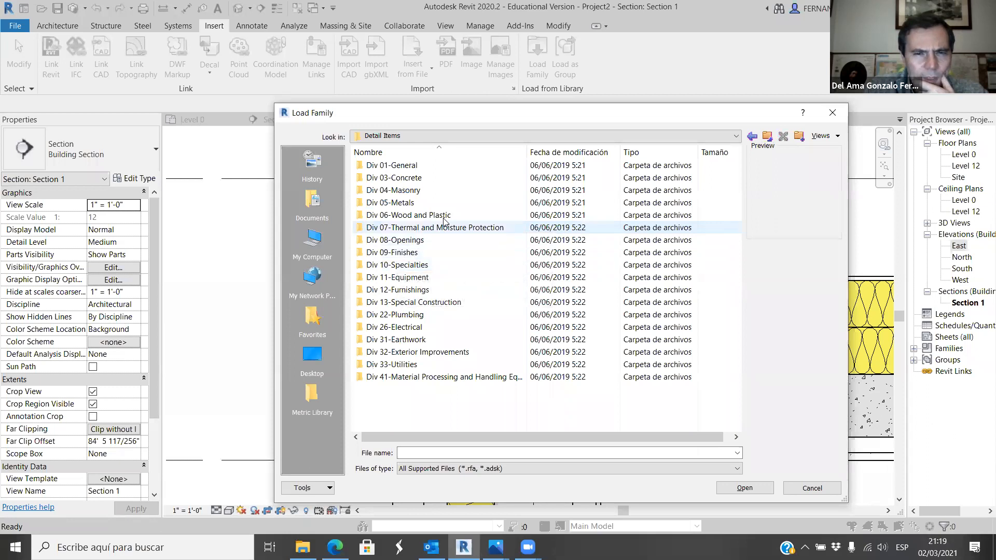
{"action": "double_click", "coordinate": [403, 190]}
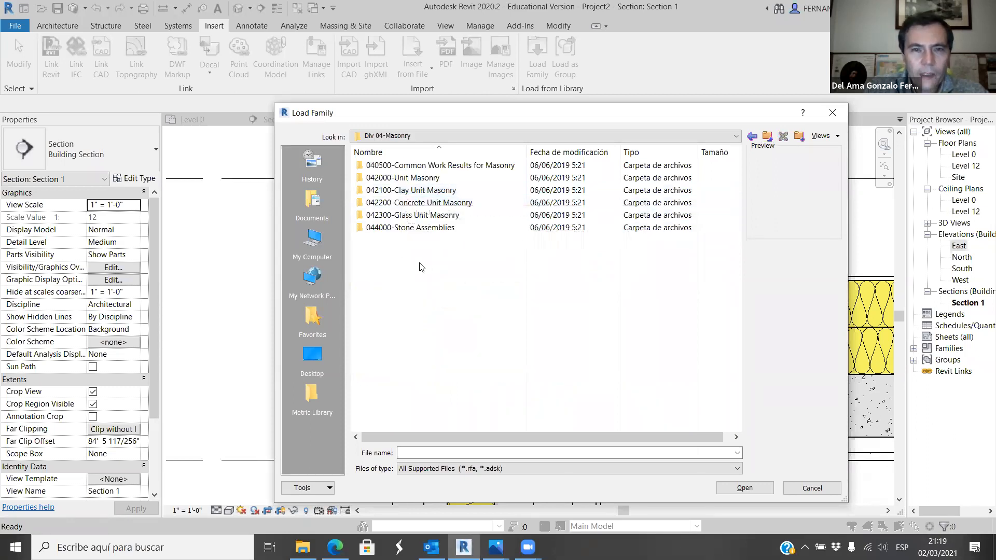
{"action": "double_click", "coordinate": [420, 202]}
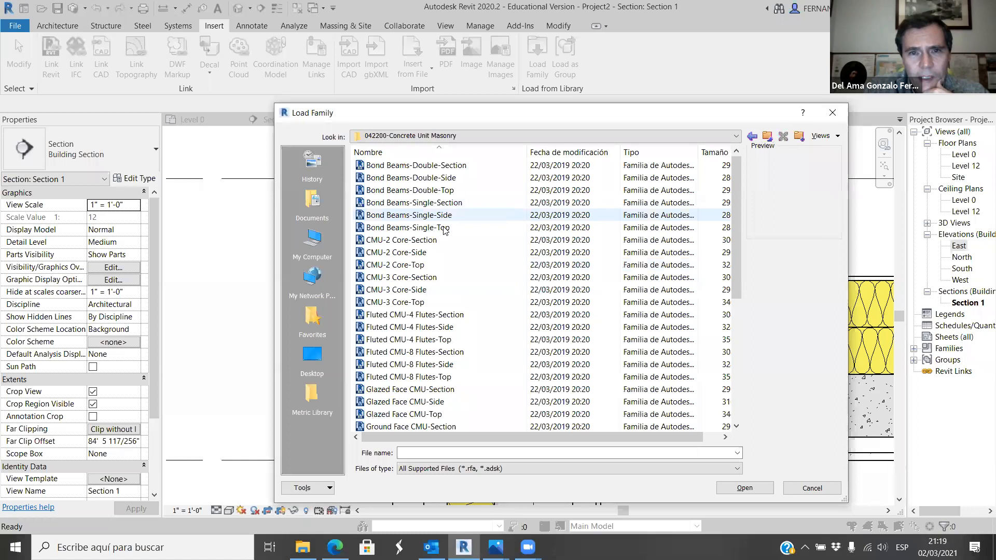
Preview the bond beam families in the Concrete Unit Masonry folder and select Bond Beams-Single-Section.
{"action": "scroll", "coordinate": [437, 226], "scroll_direction": "down", "scroll_amount": 2}
{"action": "scroll", "coordinate": [436, 227], "scroll_direction": "up", "scroll_amount": 2}
{"action": "left_click", "coordinate": [430, 165]}
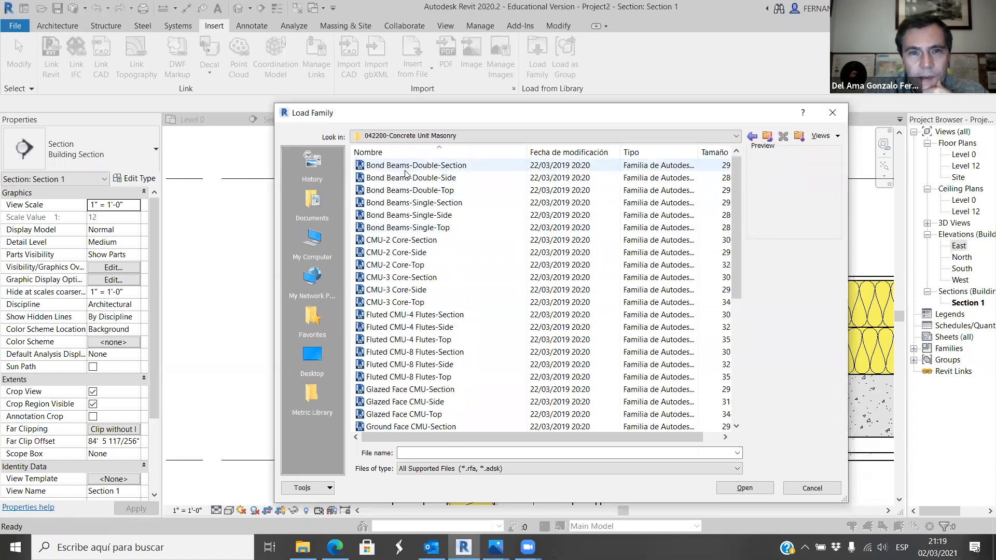
{"action": "key", "text": "Down"}
{"action": "key", "text": "Down"}
{"action": "key", "text": "Down"}
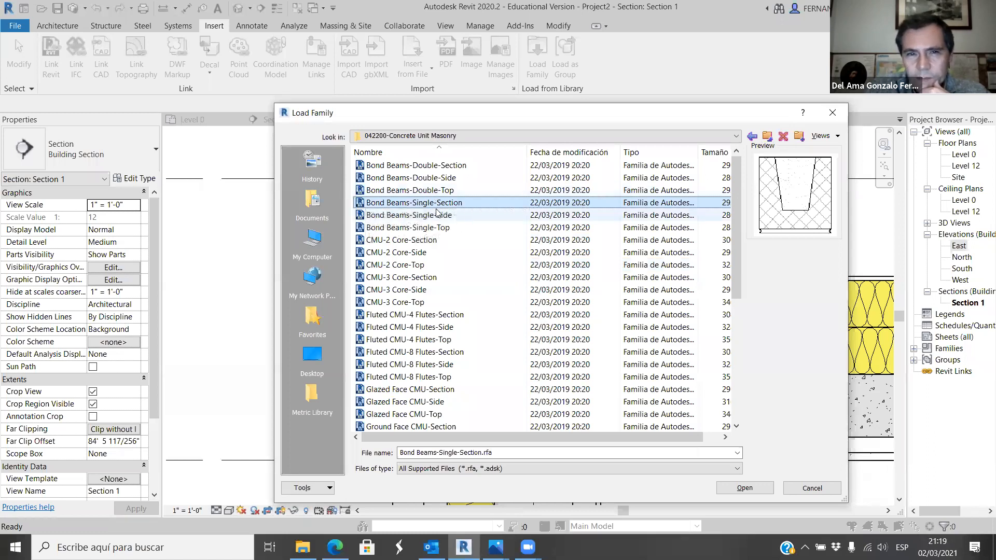
{"action": "left_click", "coordinate": [436, 203]}
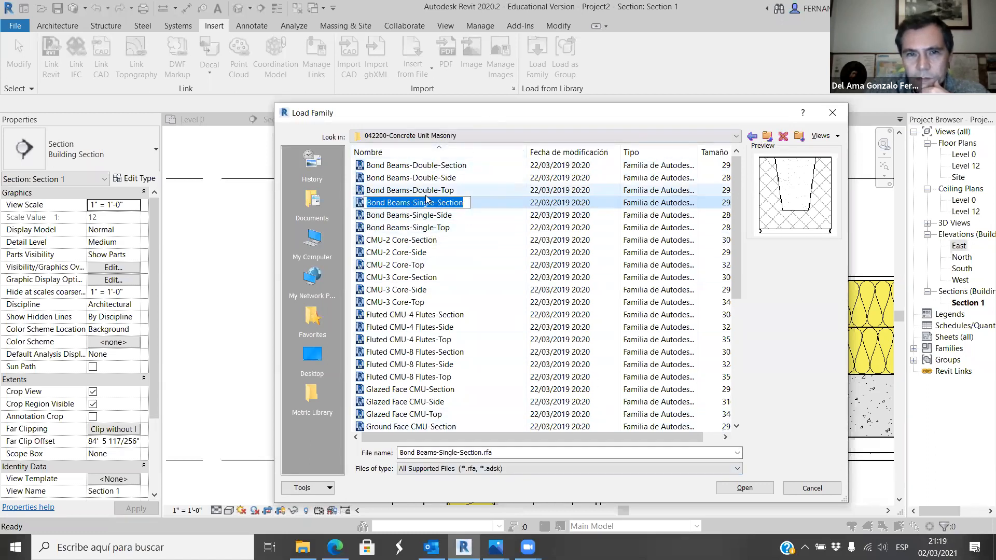
{"action": "left_click", "coordinate": [474, 237]}
{"action": "left_click", "coordinate": [452, 206]}
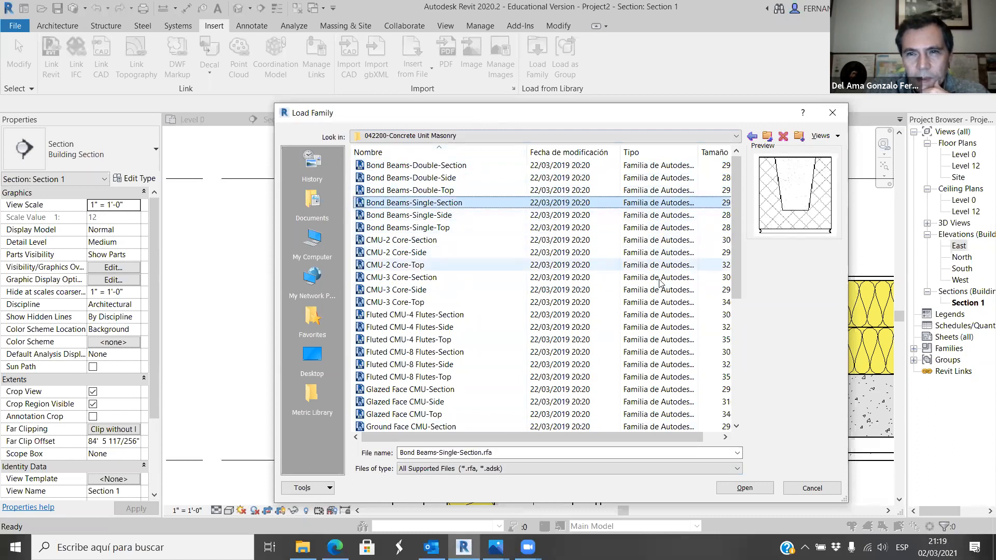
Check the bond beam in the detail01.jpg reference drawing in Photos, return to Revit and load the Bond Beams-Single-Section family.
{"action": "mouse_move", "coordinate": [495, 547]}
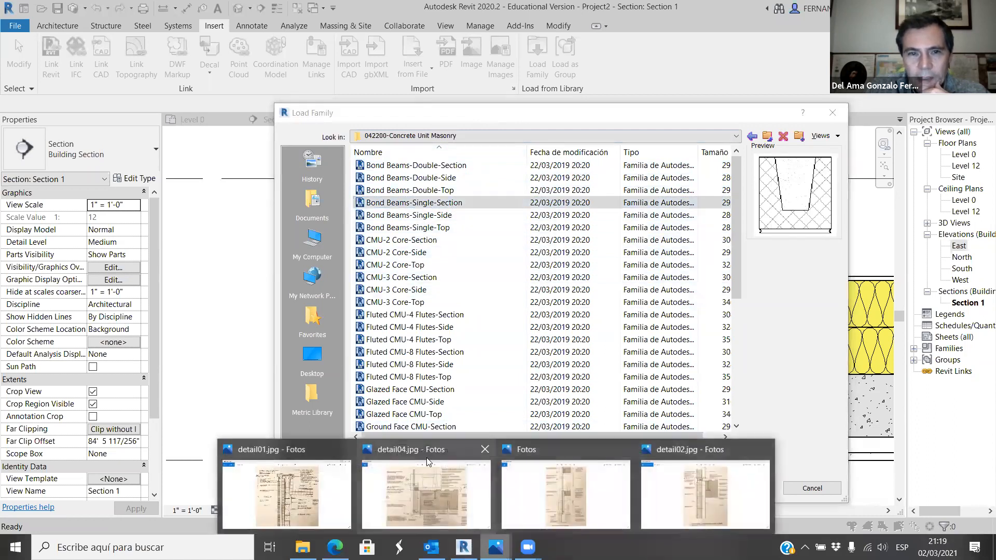
{"action": "left_click", "coordinate": [311, 495]}
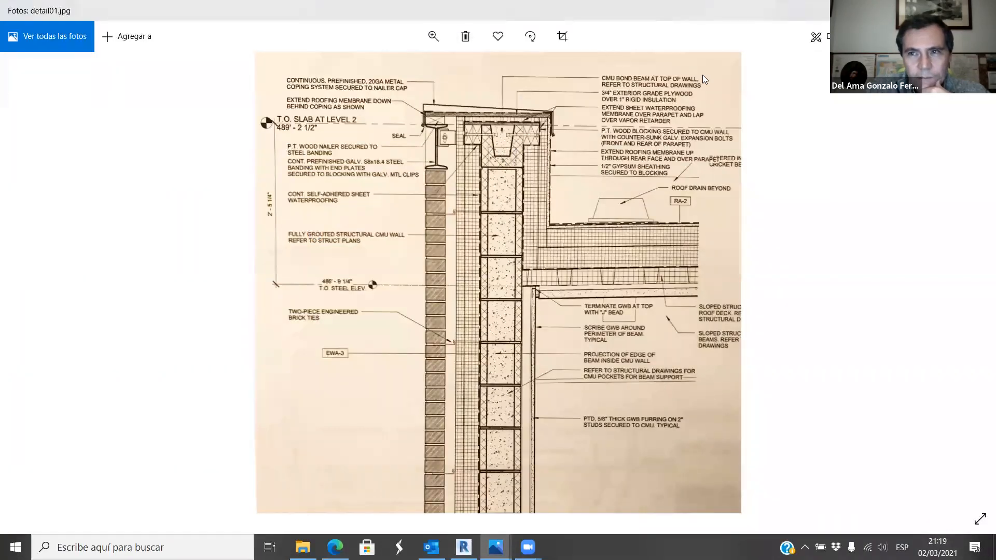
{"action": "key", "text": "alt+Tab"}
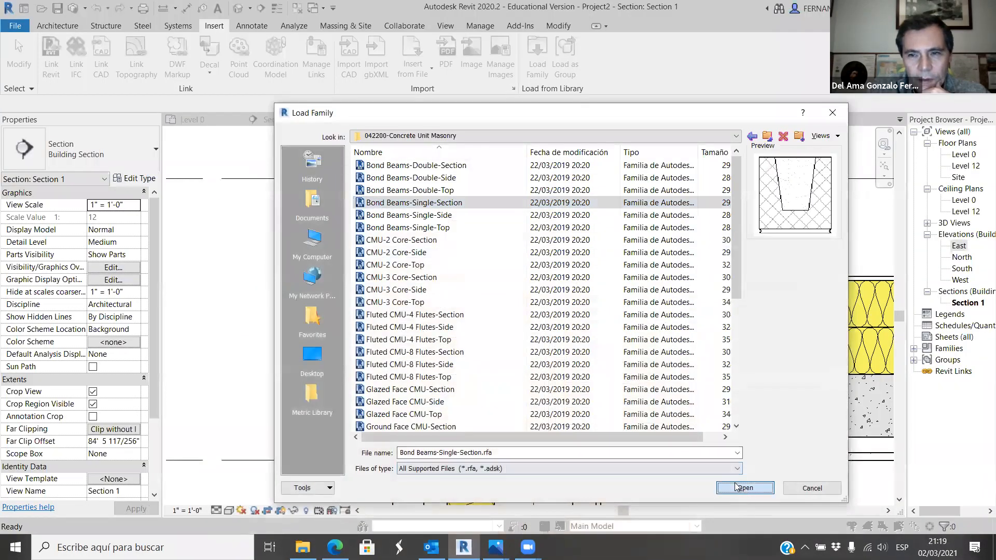
{"action": "left_click", "coordinate": [744, 488]}
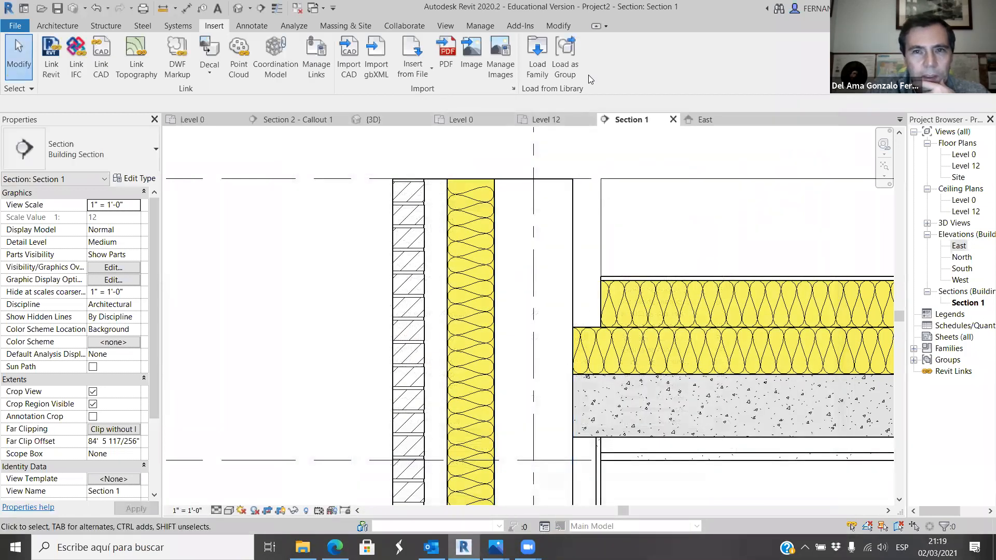
Preview the remaining concrete masonry unit families and load CMU-2 Core-Section into the project.
{"action": "left_click", "coordinate": [537, 58]}
{"action": "left_click", "coordinate": [395, 229]}
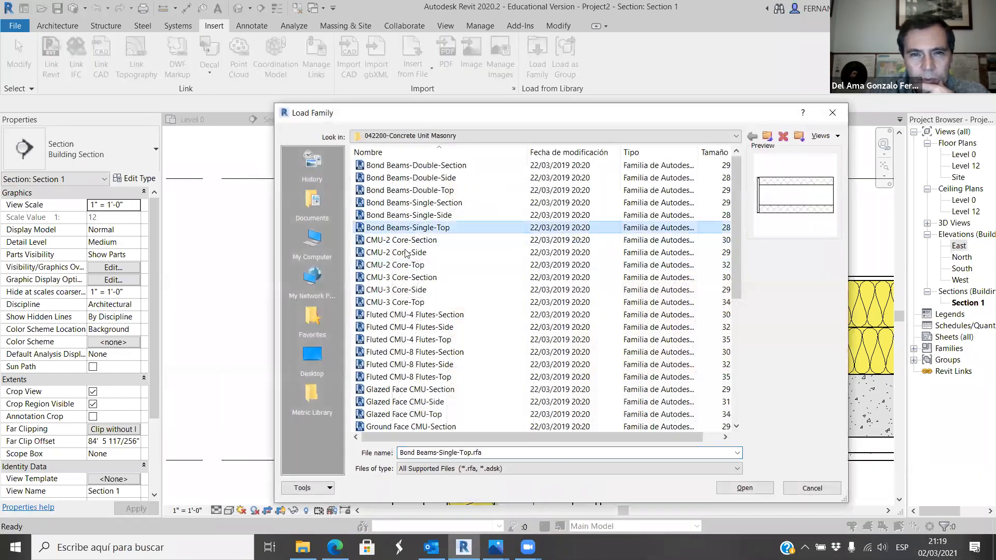
{"action": "key", "text": "Up"}
{"action": "key", "text": "Up"}
{"action": "key", "text": "Down"}
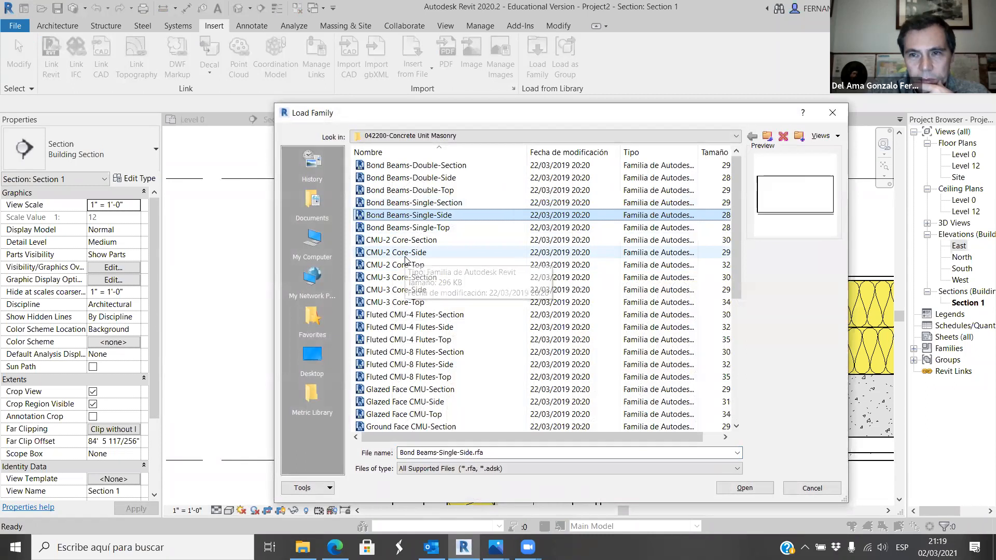
{"action": "key", "text": "Down"}
{"action": "key", "text": "Down"}
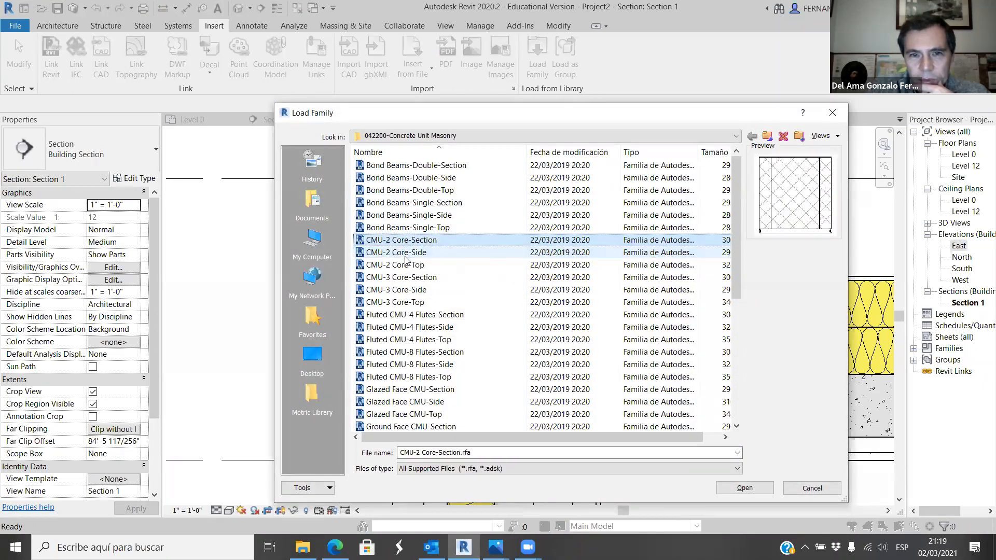
{"action": "left_click", "coordinate": [744, 488]}
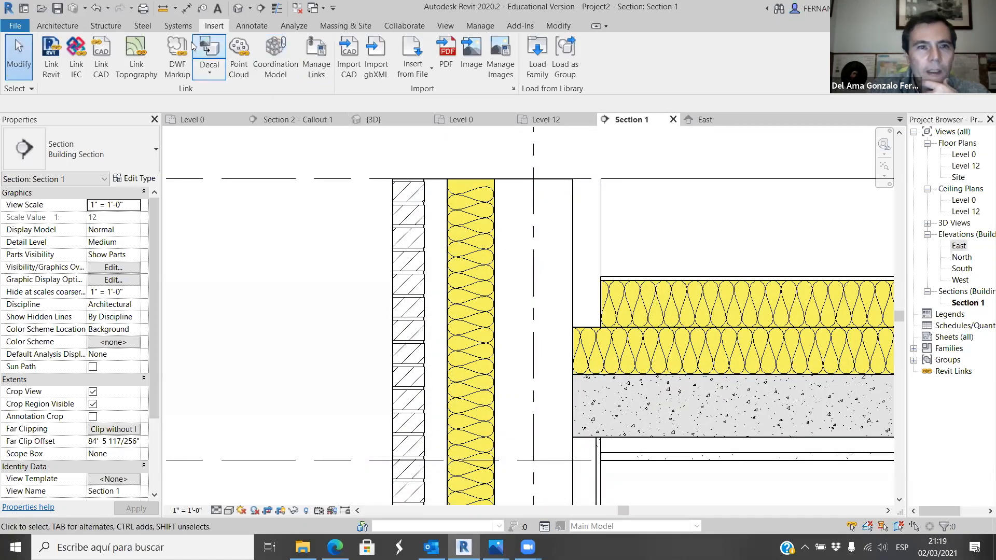
Place a CMU-2 Core-Section 10" x 8" x 16" detail component in the wall core, aligned to its inner face beside the roof insulation.
{"action": "left_click", "coordinate": [251, 27]}
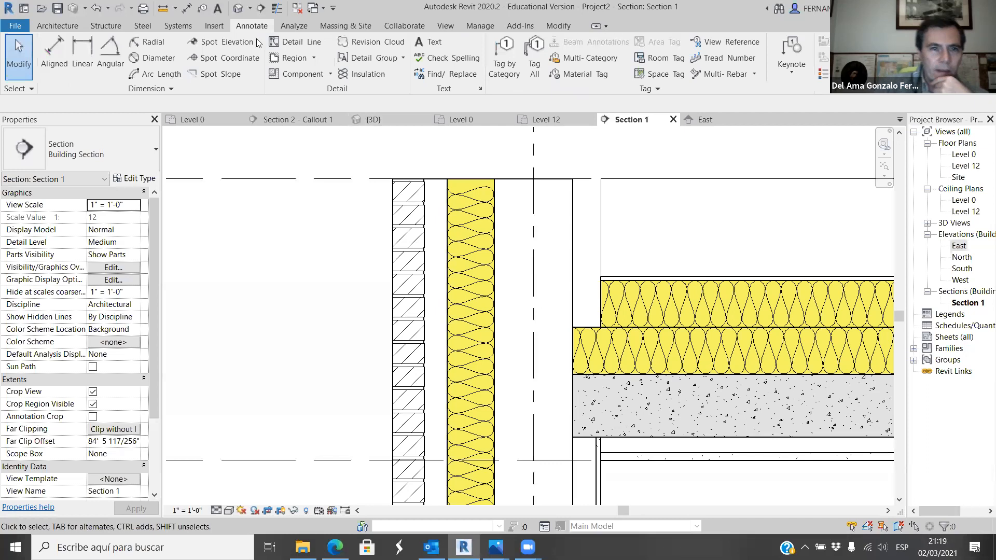
{"action": "left_click", "coordinate": [331, 74]}
{"action": "left_click", "coordinate": [312, 87]}
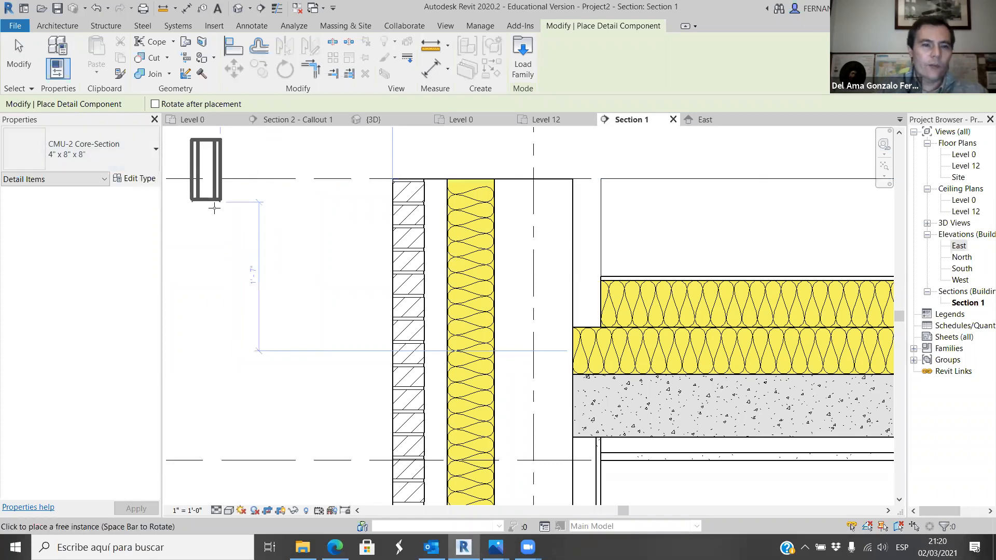
{"action": "left_click", "coordinate": [145, 151]}
{"action": "scroll", "coordinate": [94, 310], "scroll_direction": "down", "scroll_amount": 3}
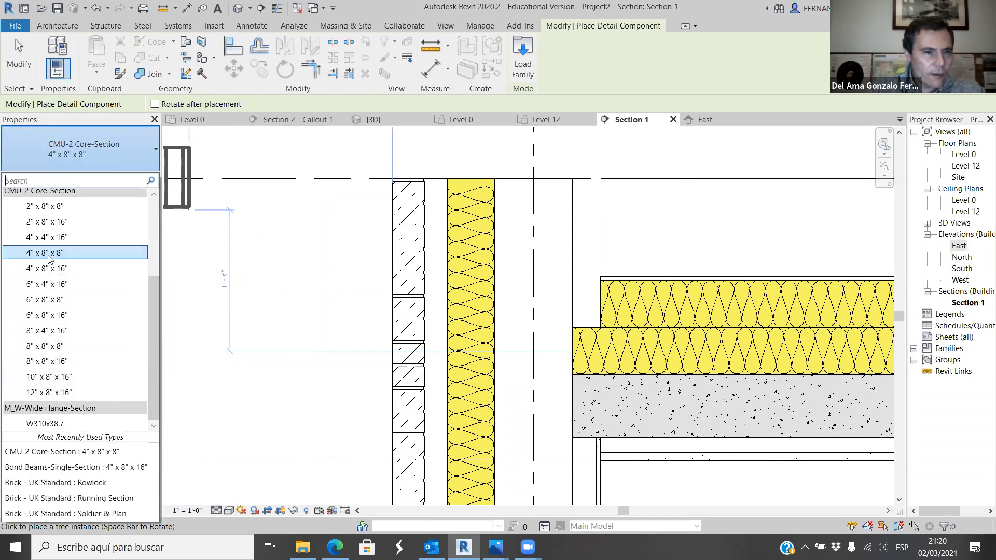
{"action": "left_click", "coordinate": [37, 378]}
{"action": "scroll", "coordinate": [496, 340], "scroll_direction": "up", "scroll_amount": 2}
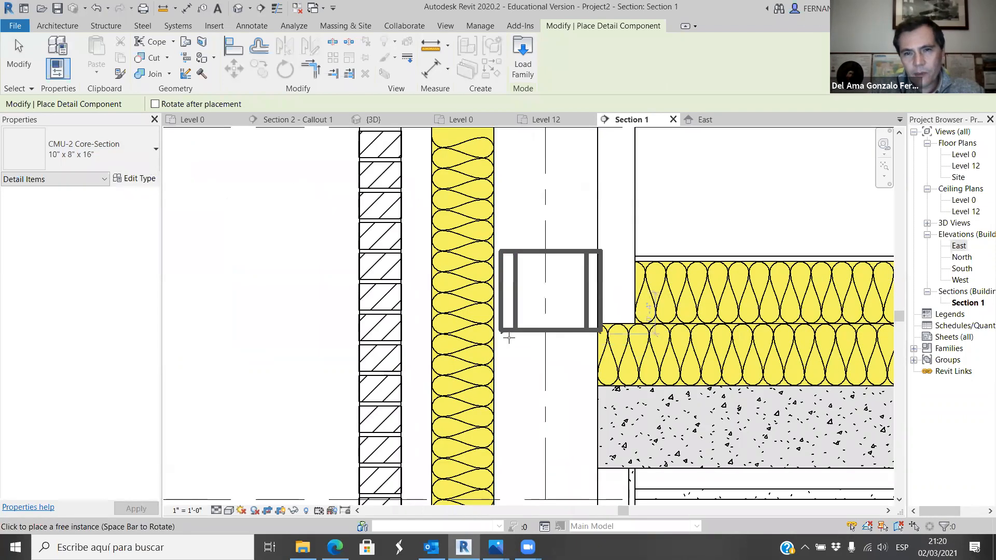
{"action": "scroll", "coordinate": [500, 335], "scroll_direction": "up", "scroll_amount": 3}
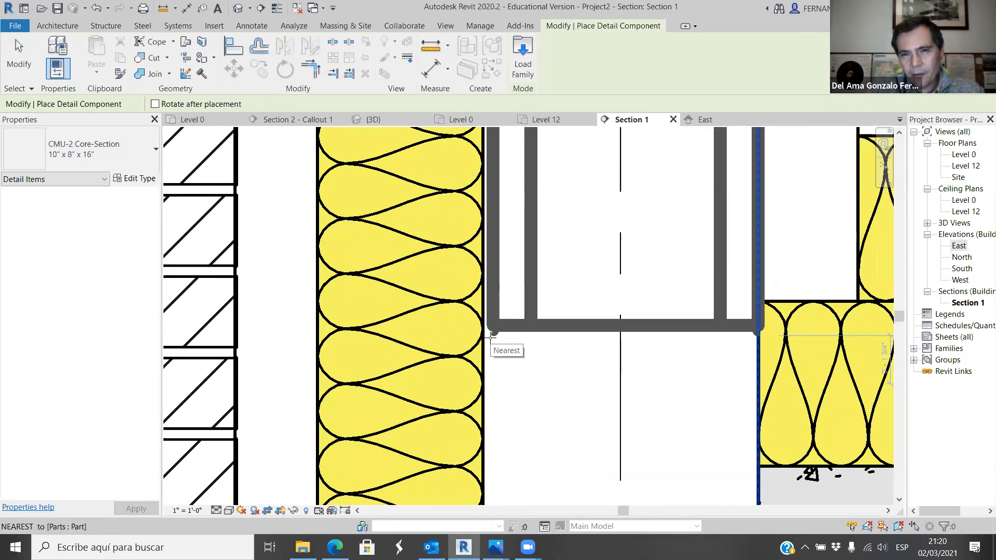
{"action": "scroll", "coordinate": [452, 363], "scroll_direction": "down", "scroll_amount": 3}
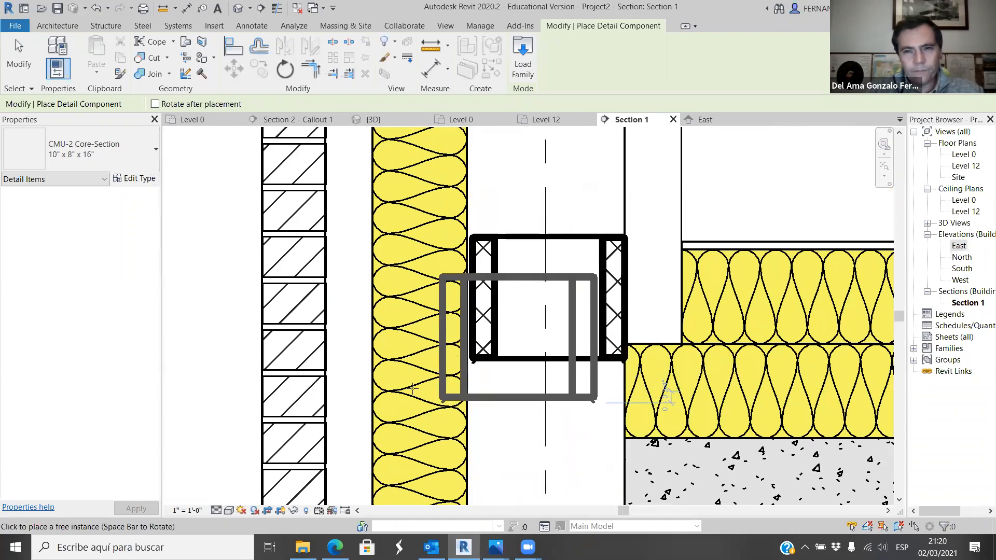
{"action": "scroll", "coordinate": [412, 388], "scroll_direction": "down", "scroll_amount": 4}
{"action": "left_click", "coordinate": [480, 338]}
{"action": "key", "text": "Escape"}
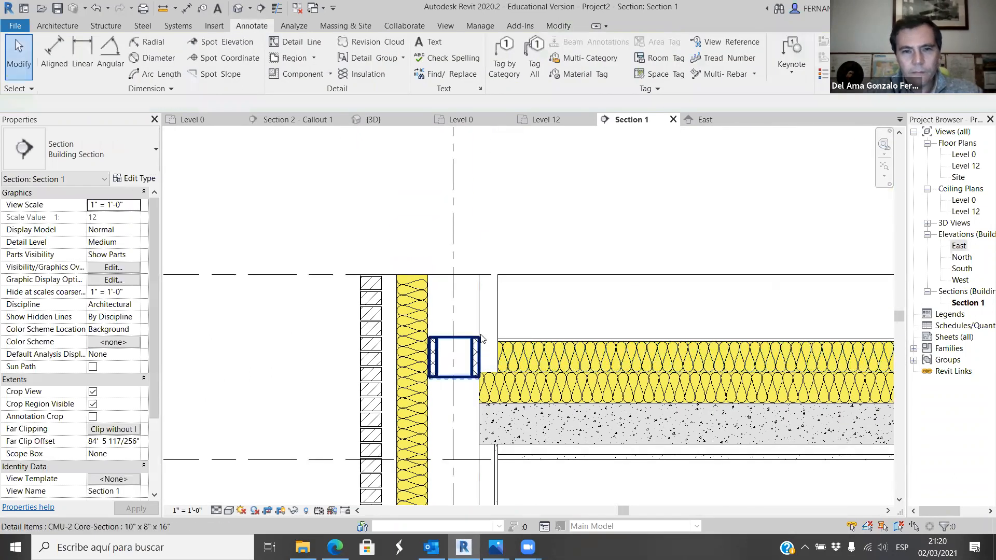
Examine how the placed CMU block fits between the yellow wall insulation and the inner face of the wall core.
{"action": "scroll", "coordinate": [481, 338], "scroll_direction": "up", "scroll_amount": 1}
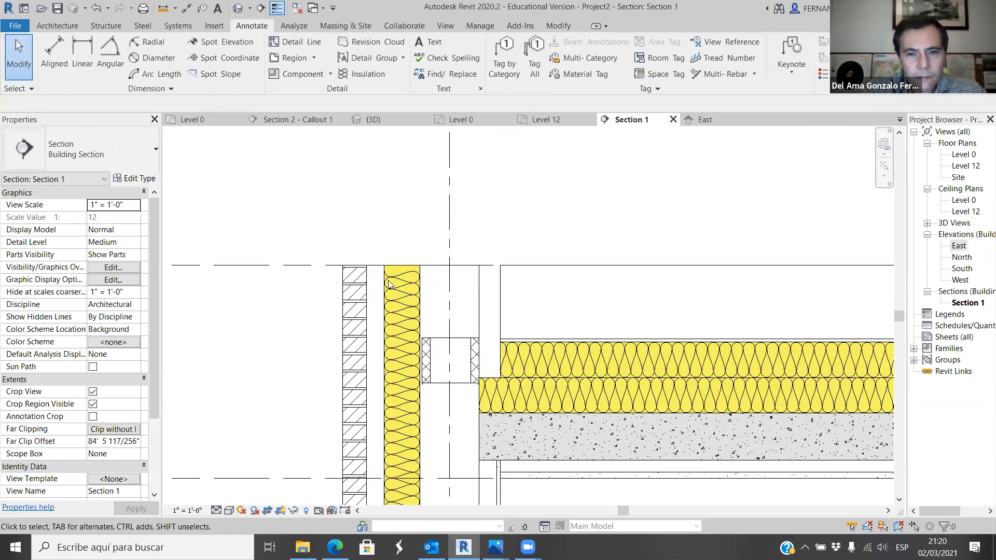
{"action": "scroll", "coordinate": [459, 369], "scroll_direction": "up", "scroll_amount": 3}
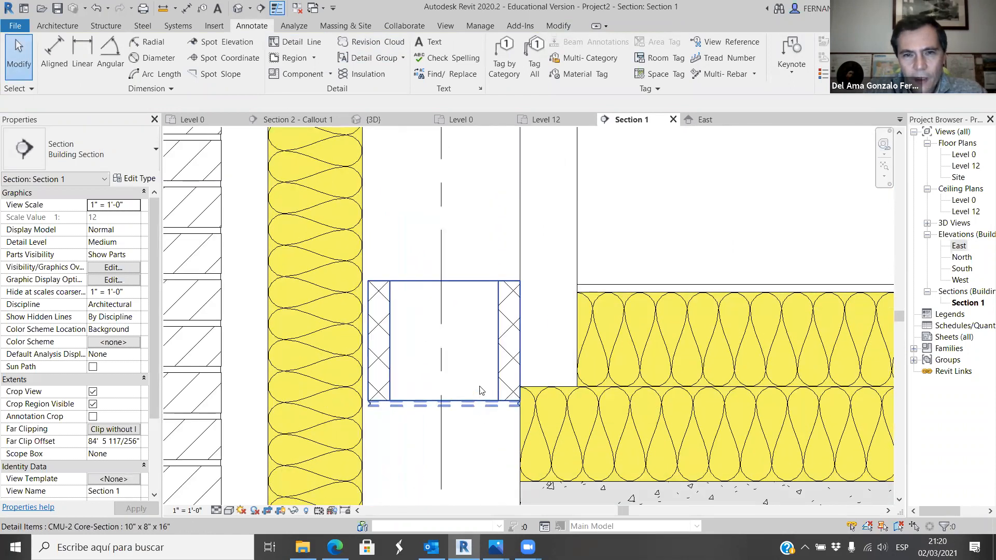
{"action": "scroll", "coordinate": [527, 373], "scroll_direction": "up", "scroll_amount": 3}
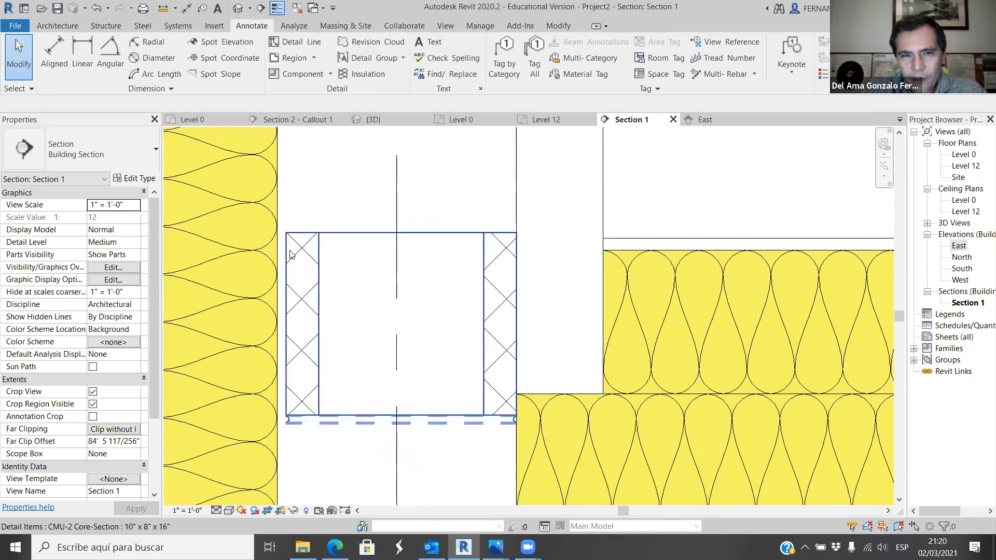
{"action": "scroll", "coordinate": [367, 266], "scroll_direction": "down", "scroll_amount": 2}
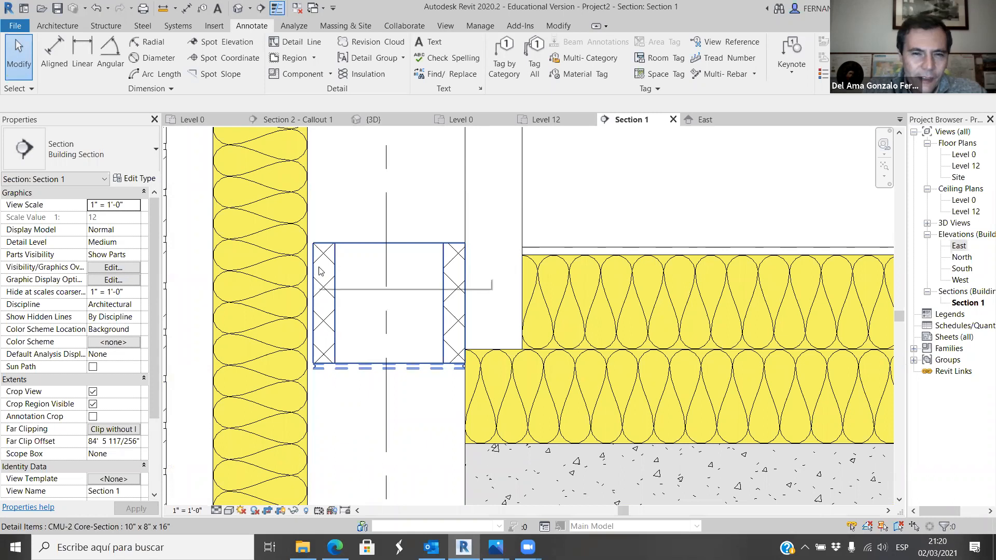
{"action": "scroll", "coordinate": [317, 272], "scroll_direction": "up", "scroll_amount": 2}
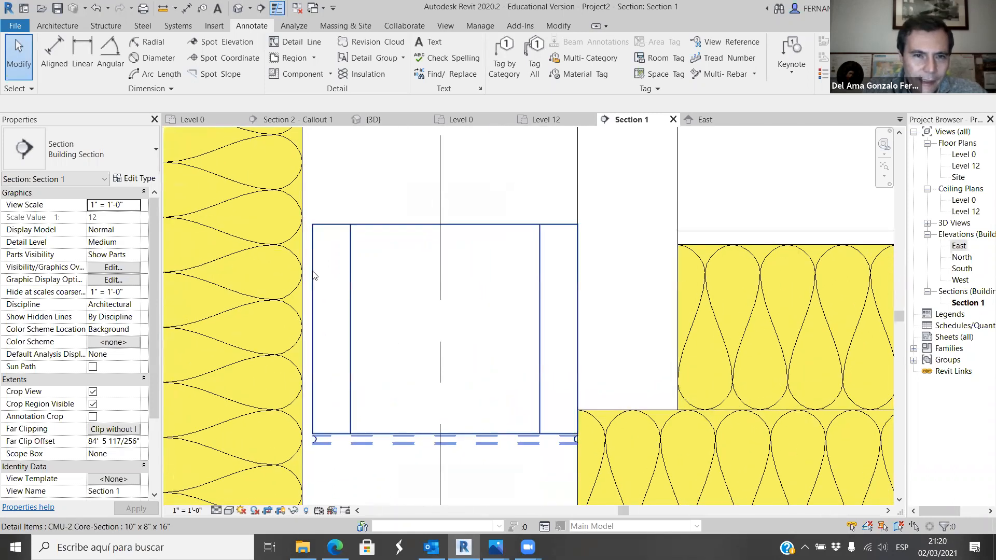
{"action": "scroll", "coordinate": [332, 279], "scroll_direction": "down", "scroll_amount": 2}
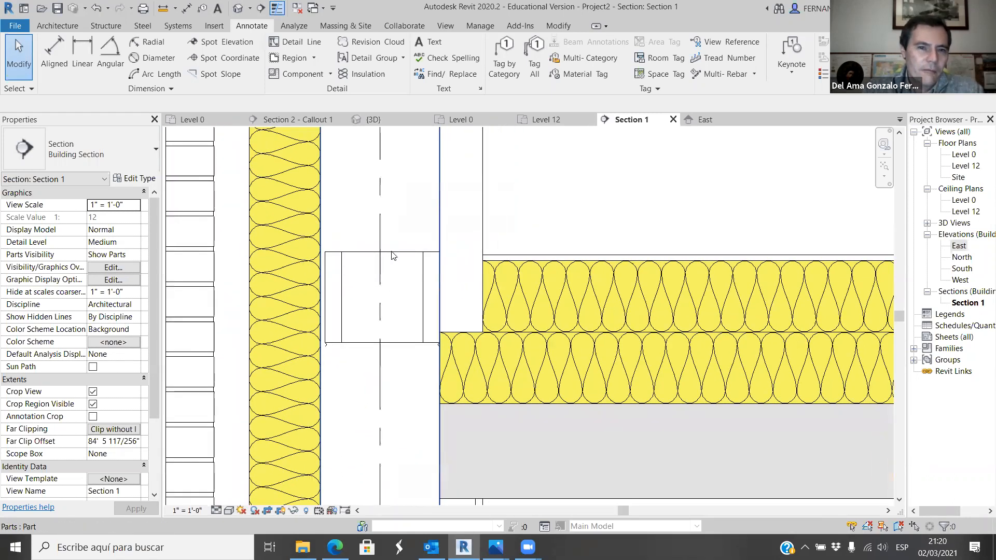
{"action": "scroll", "coordinate": [348, 289], "scroll_direction": "up", "scroll_amount": 3}
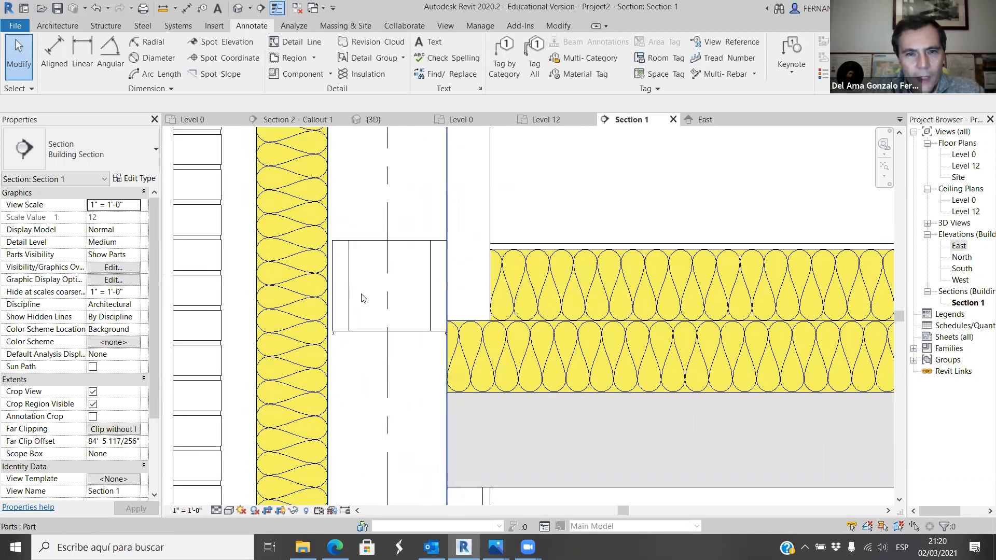
Copy the CMU block with the Multiple option and place the first copy directly beneath it, below the mortar joint.
{"action": "left_click", "coordinate": [398, 340]}
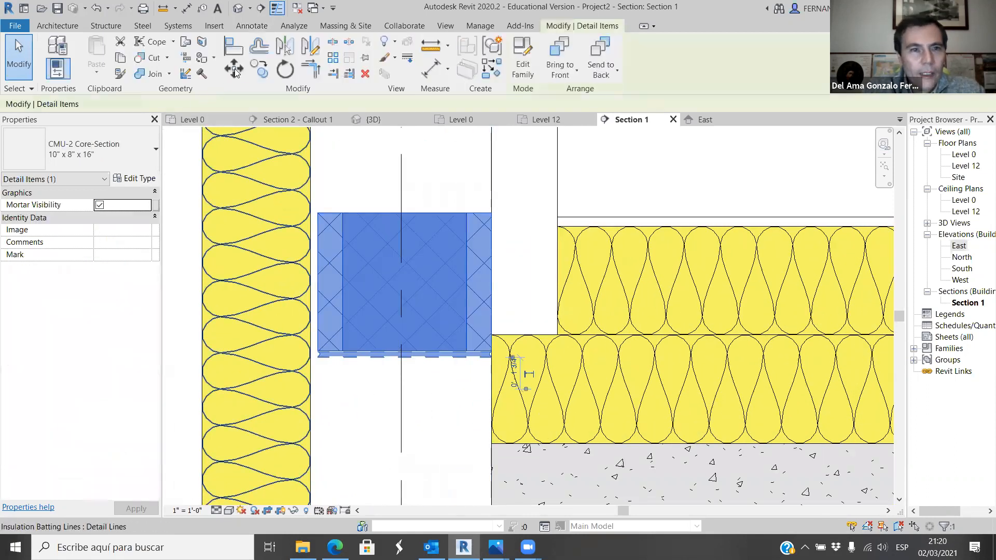
{"action": "left_click", "coordinate": [258, 70]}
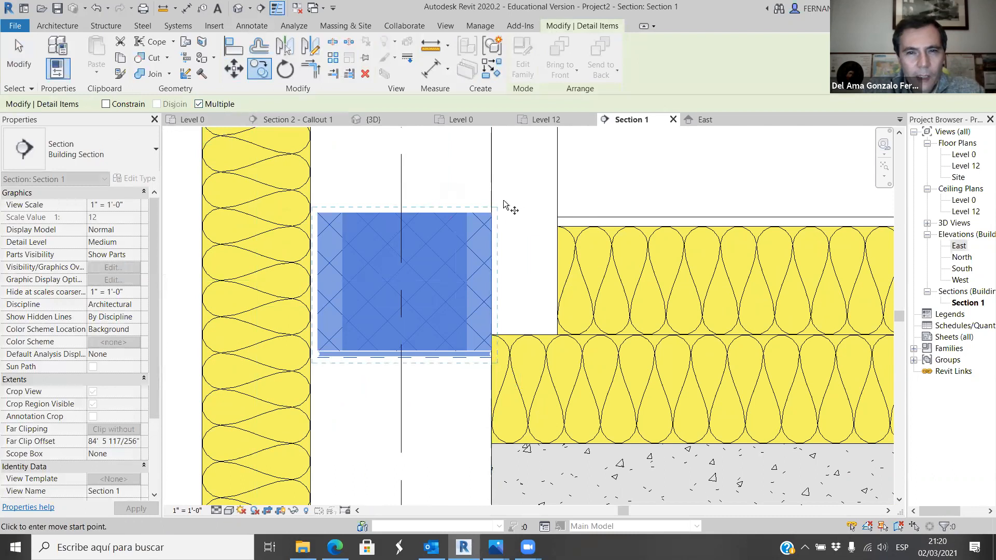
{"action": "scroll", "coordinate": [457, 357], "scroll_direction": "up", "scroll_amount": 2}
{"action": "scroll", "coordinate": [495, 350], "scroll_direction": "up", "scroll_amount": 3}
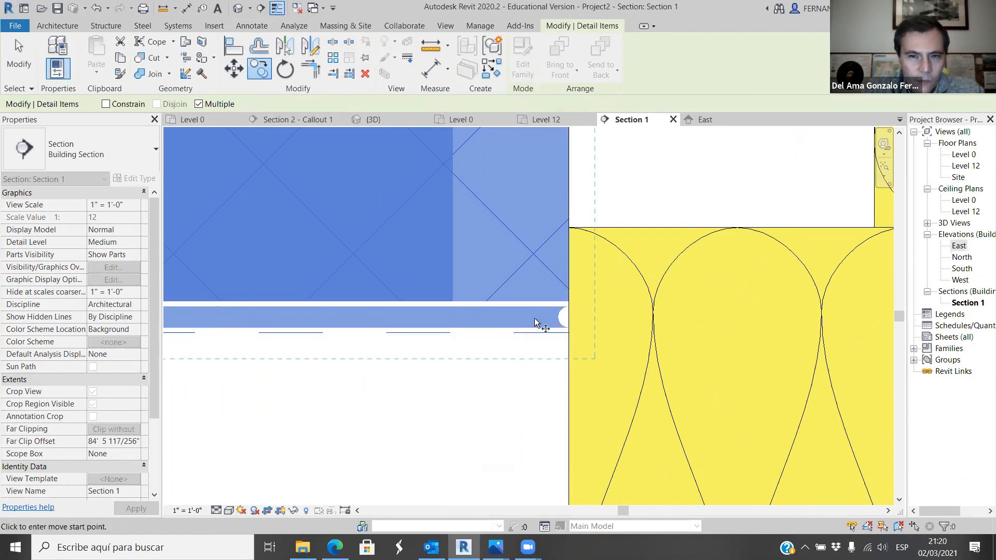
{"action": "scroll", "coordinate": [497, 373], "scroll_direction": "down", "scroll_amount": 3}
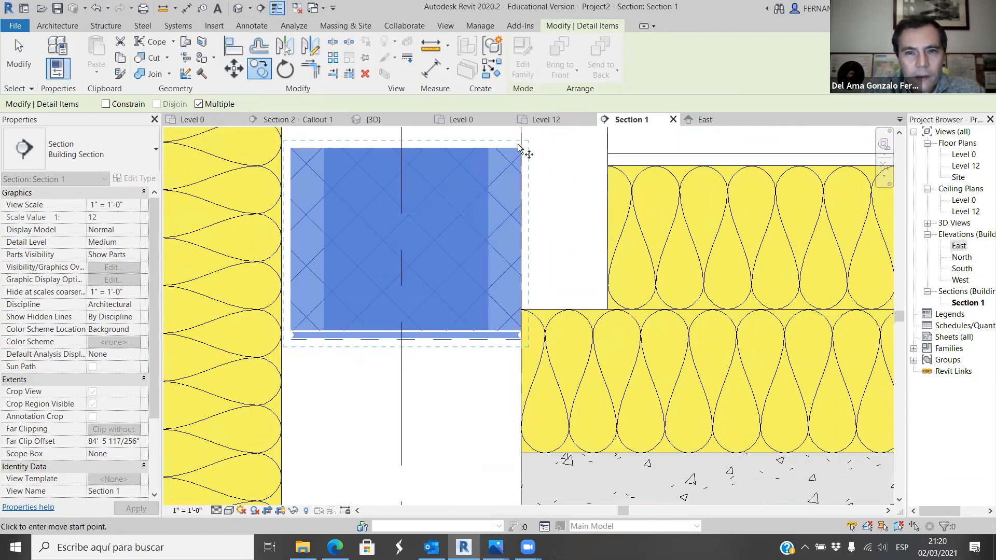
{"action": "left_click", "coordinate": [521, 150]}
{"action": "scroll", "coordinate": [514, 324], "scroll_direction": "up", "scroll_amount": 1}
{"action": "scroll", "coordinate": [516, 337], "scroll_direction": "up", "scroll_amount": 4}
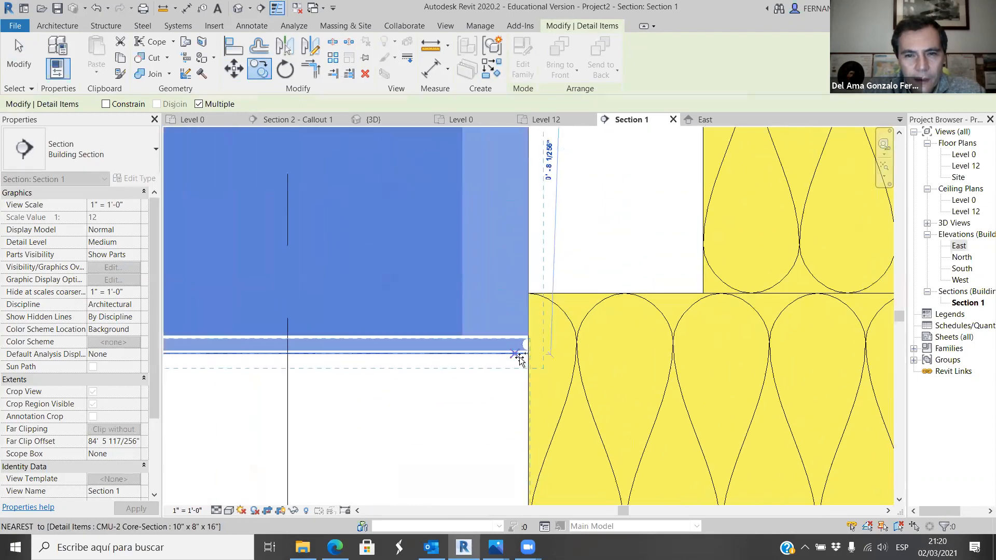
{"action": "scroll", "coordinate": [521, 404], "scroll_direction": "down", "scroll_amount": 4}
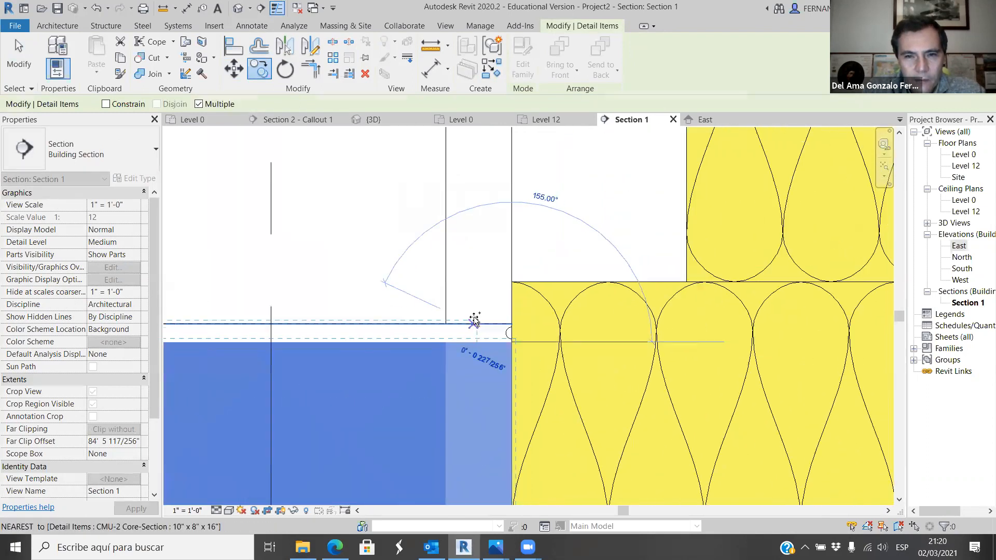
Place a second copy of the CMU block below the first one, beside the concrete slab, and finish copying.
{"action": "scroll", "coordinate": [491, 433], "scroll_direction": "up", "scroll_amount": 3}
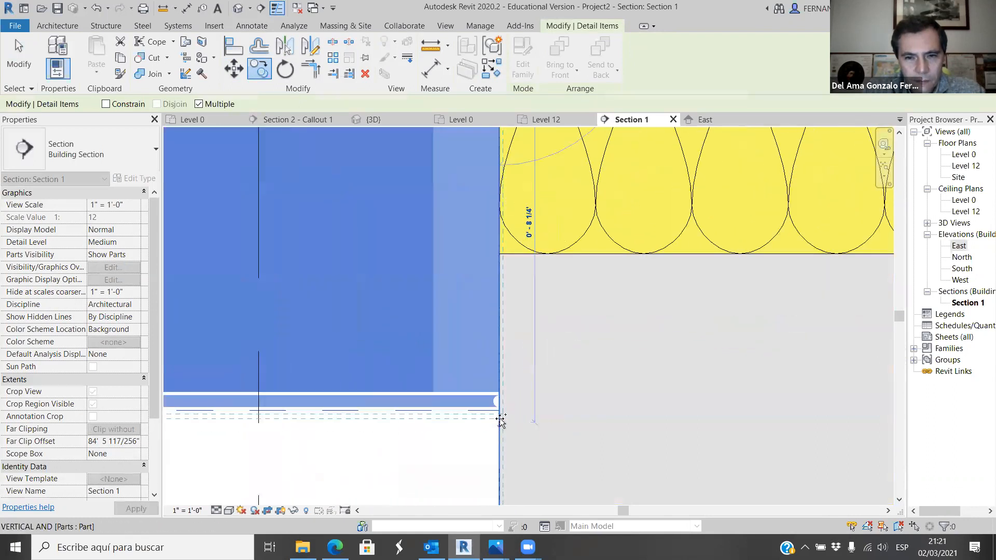
{"action": "scroll", "coordinate": [457, 404], "scroll_direction": "down", "scroll_amount": 2}
{"action": "scroll", "coordinate": [431, 346], "scroll_direction": "down", "scroll_amount": 3}
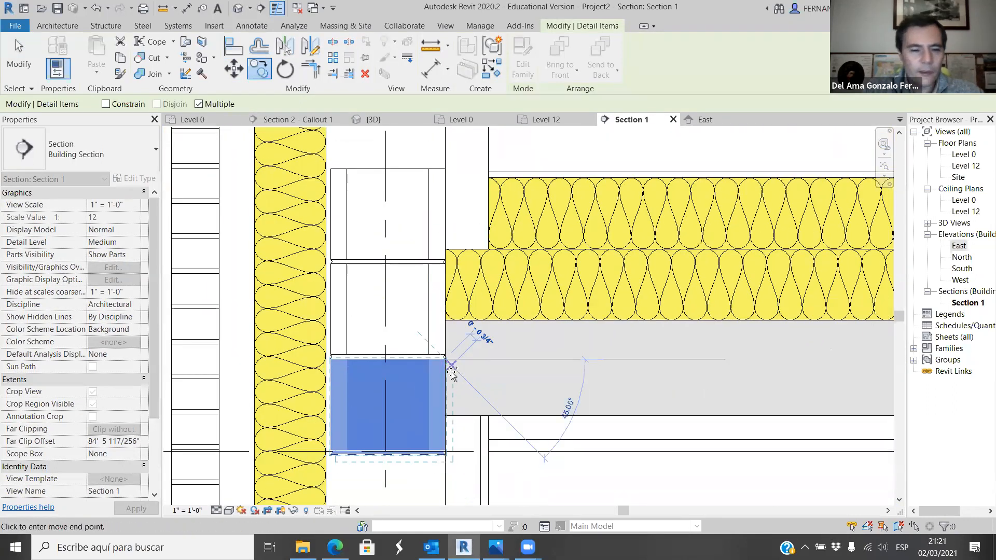
{"action": "key", "text": "Escape"}
{"action": "key", "text": "Escape"}
{"action": "scroll", "coordinate": [492, 373], "scroll_direction": "down", "scroll_amount": 2}
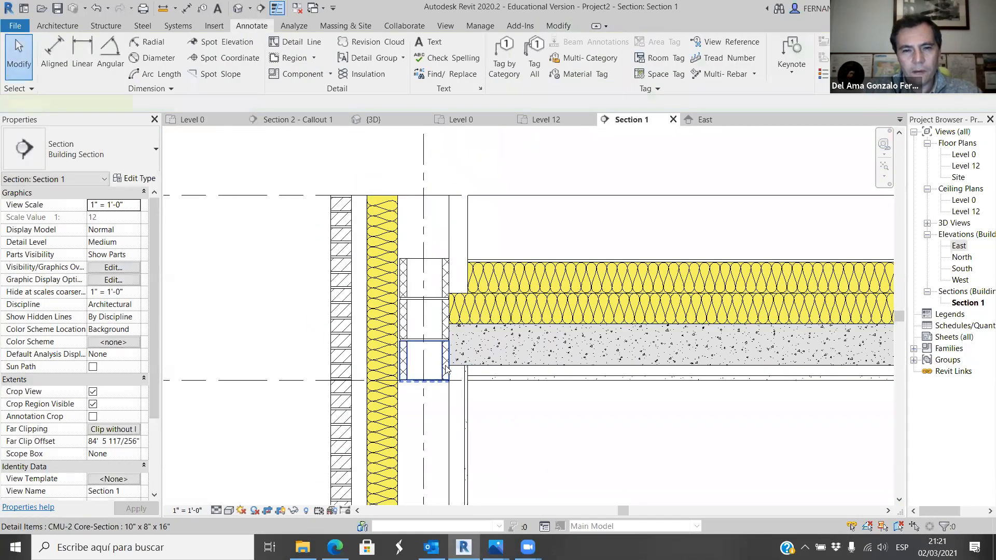
{"action": "left_click", "coordinate": [446, 365]}
{"action": "left_click", "coordinate": [439, 318], "text": "ctrl"}
{"action": "left_click", "coordinate": [442, 328]}
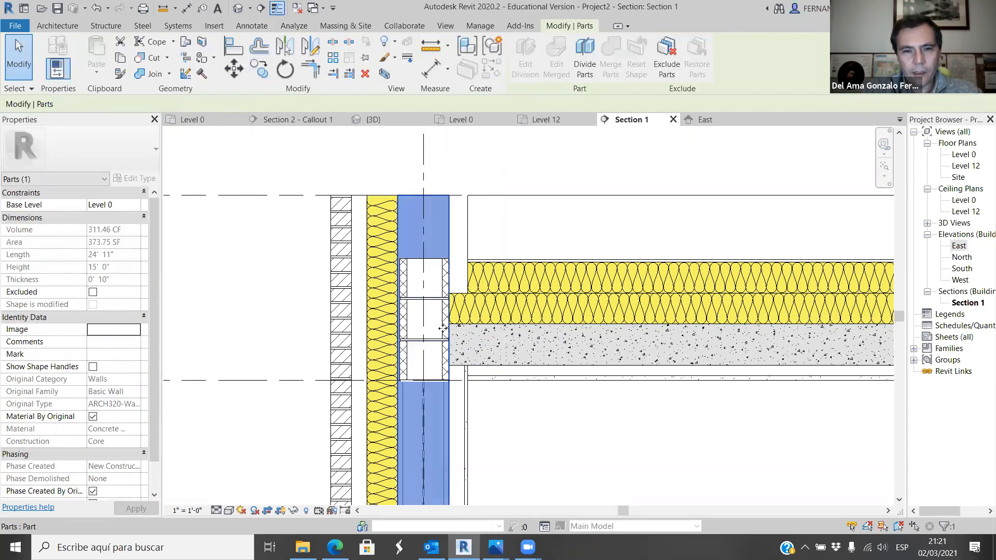
{"action": "left_click", "coordinate": [323, 163]}
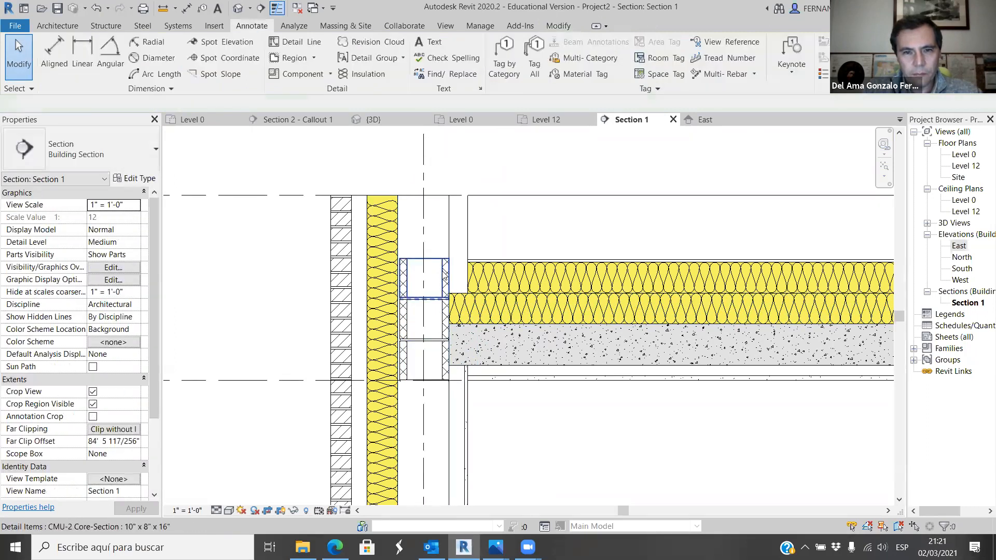
Select the three stacked CMU blocks and copy them as a set directly below the lowest block, using the Multiple option.
{"action": "left_click", "coordinate": [443, 277]}
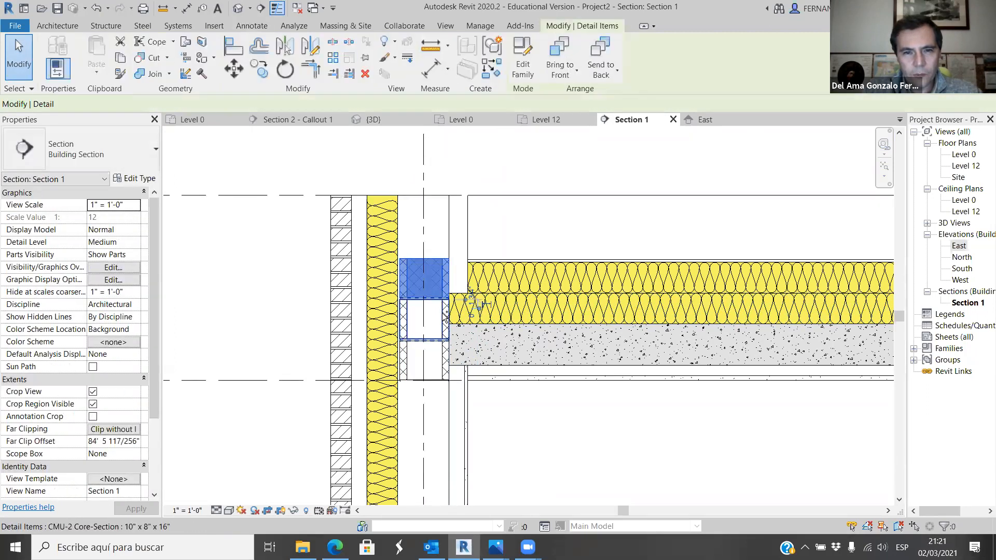
{"action": "left_click", "coordinate": [445, 357], "text": "ctrl"}
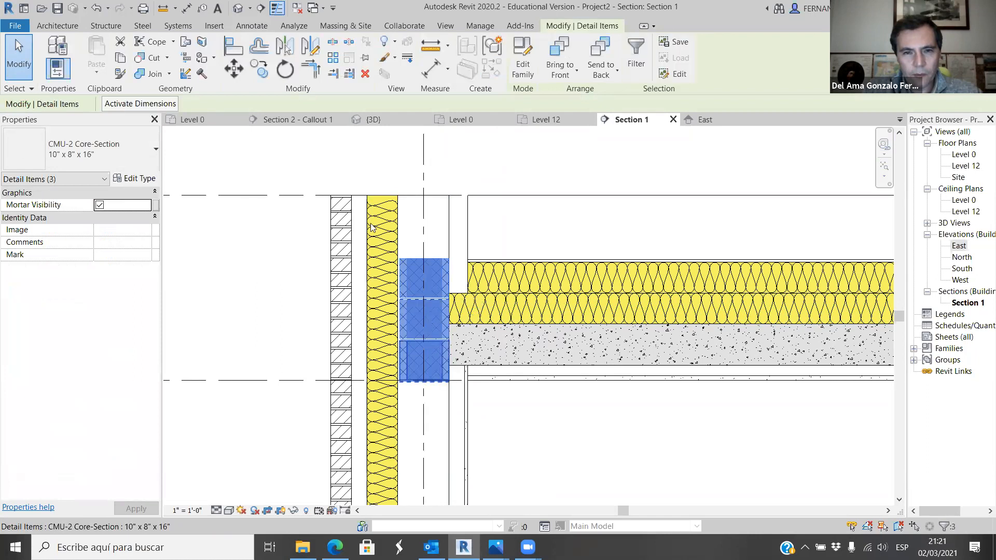
{"action": "left_click", "coordinate": [260, 69]}
{"action": "scroll", "coordinate": [454, 243], "scroll_direction": "up", "scroll_amount": 4}
{"action": "left_click", "coordinate": [455, 238]}
{"action": "scroll", "coordinate": [455, 240], "scroll_direction": "down", "scroll_amount": 2}
{"action": "scroll", "coordinate": [453, 444], "scroll_direction": "up", "scroll_amount": 2}
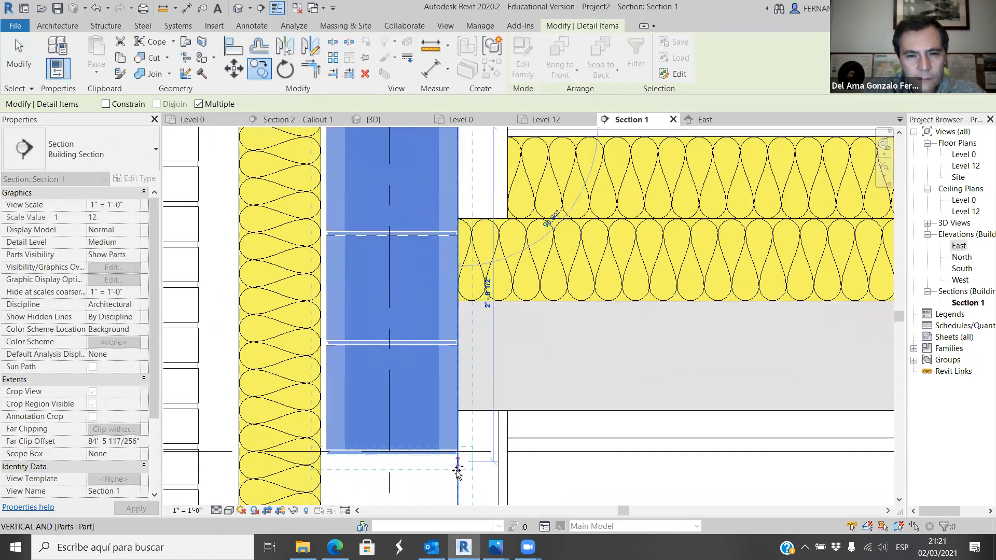
{"action": "scroll", "coordinate": [458, 471], "scroll_direction": "up", "scroll_amount": 3}
{"action": "scroll", "coordinate": [463, 430], "scroll_direction": "down", "scroll_amount": 4}
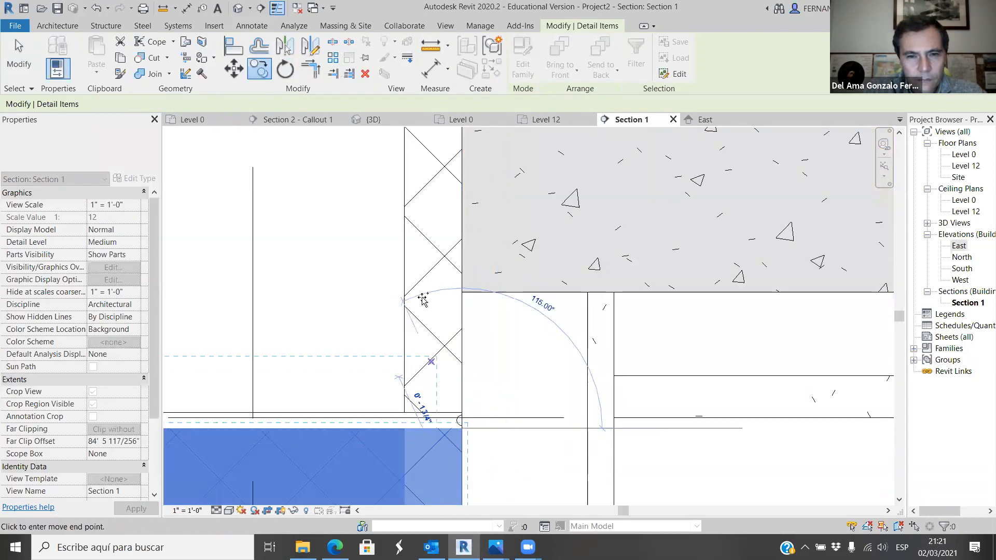
Place another copy of the three-block set beneath the previous one in the wall core and finish copying.
{"action": "scroll", "coordinate": [436, 429], "scroll_direction": "up", "scroll_amount": 5}
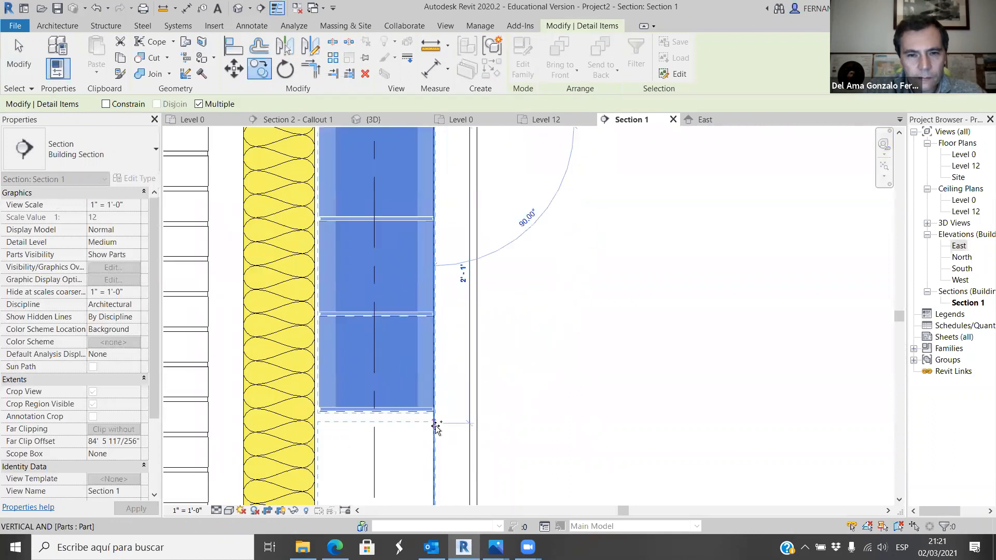
{"action": "left_click", "coordinate": [432, 381]}
{"action": "scroll", "coordinate": [432, 381], "scroll_direction": "down", "scroll_amount": 6}
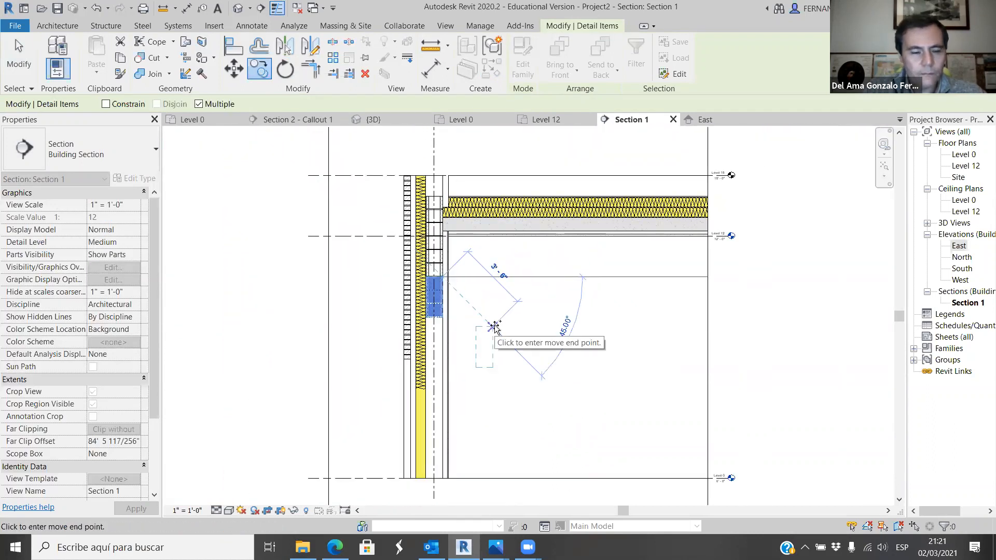
{"action": "key", "text": "Escape"}
{"action": "key", "text": "Escape"}
Dismiss the save reminder without saving and try the Bond Beams-Single-Section 4" x 8" x 16" detail component above the top CMU block.
{"action": "scroll", "coordinate": [429, 253], "scroll_direction": "up", "scroll_amount": 3}
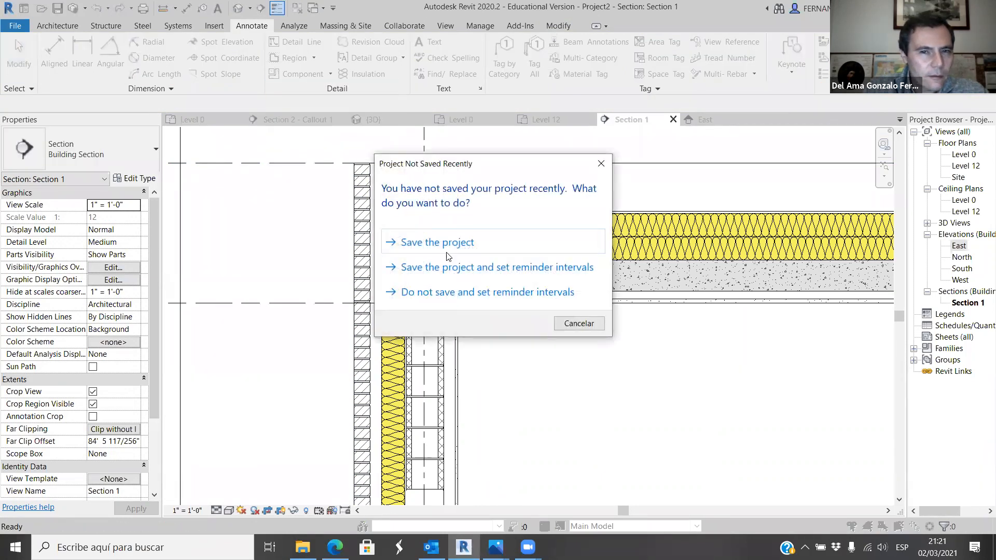
{"action": "left_click", "coordinate": [569, 325]}
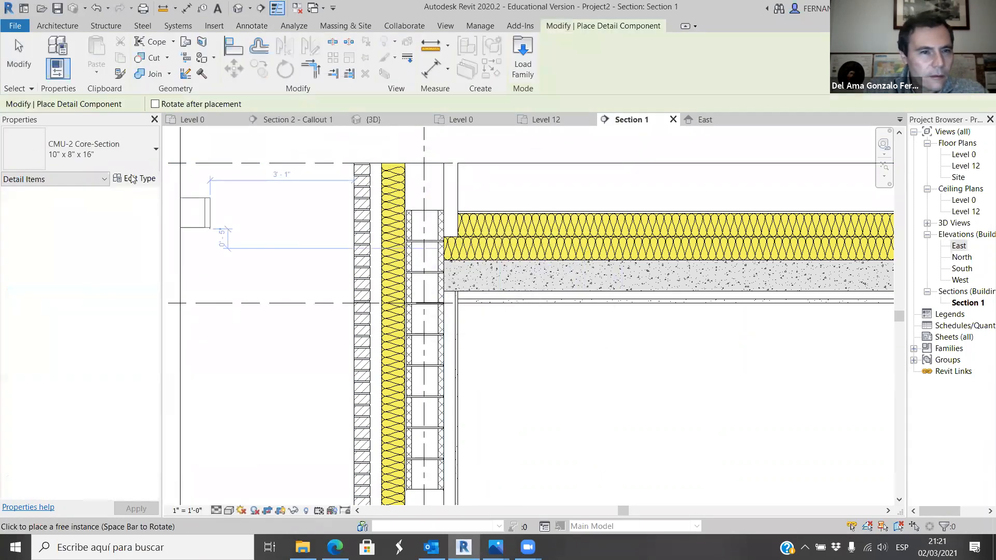
{"action": "left_click", "coordinate": [154, 150]}
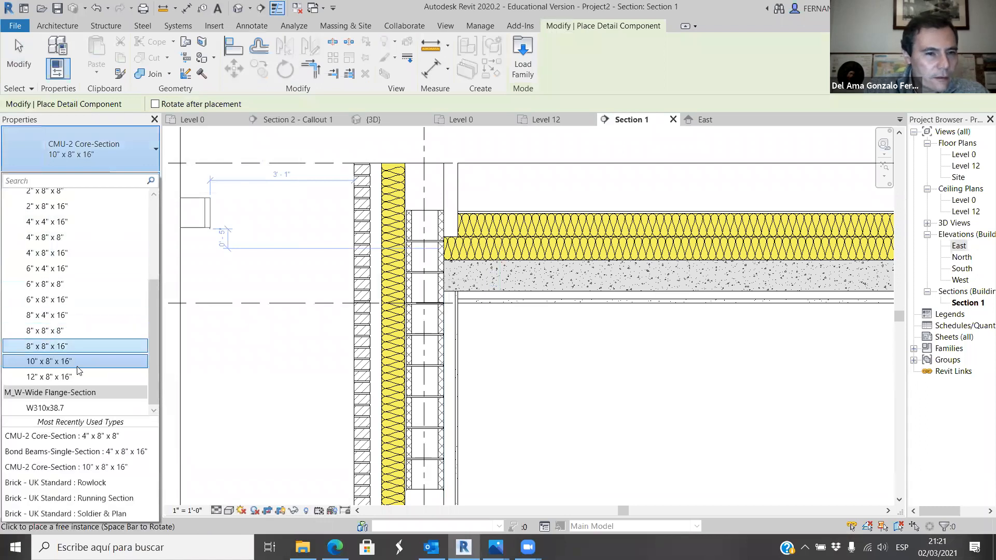
{"action": "scroll", "coordinate": [73, 308], "scroll_direction": "up", "scroll_amount": 5}
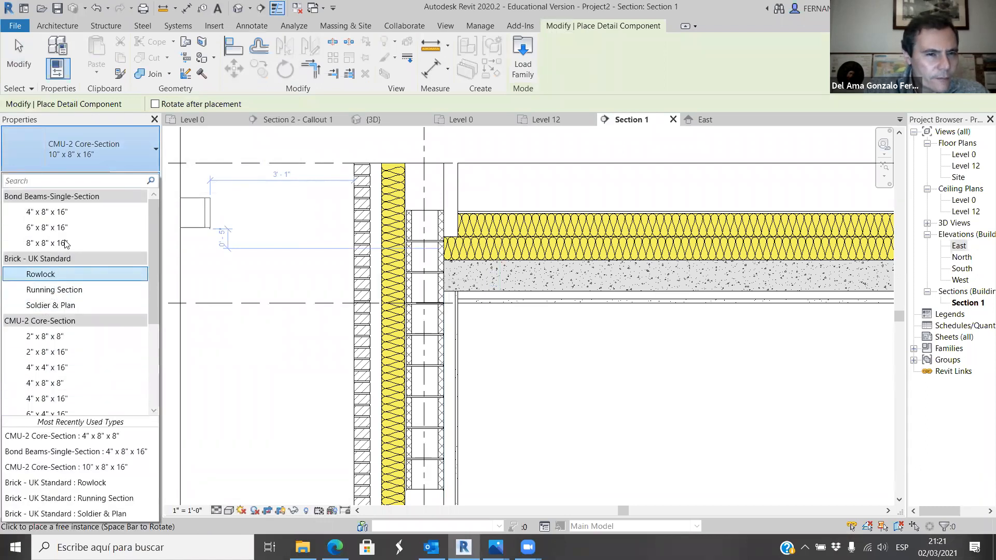
{"action": "left_click", "coordinate": [58, 212]}
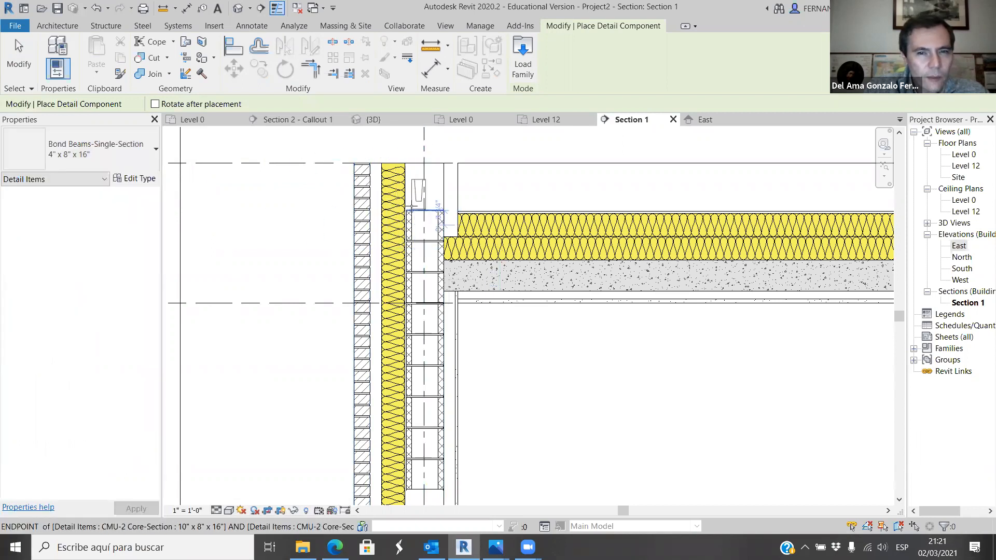
Try to fit the Bond Beams-Single-Section 8" x 8" x 16" detail component on top of the uppermost CMU block.
{"action": "left_click", "coordinate": [149, 153]}
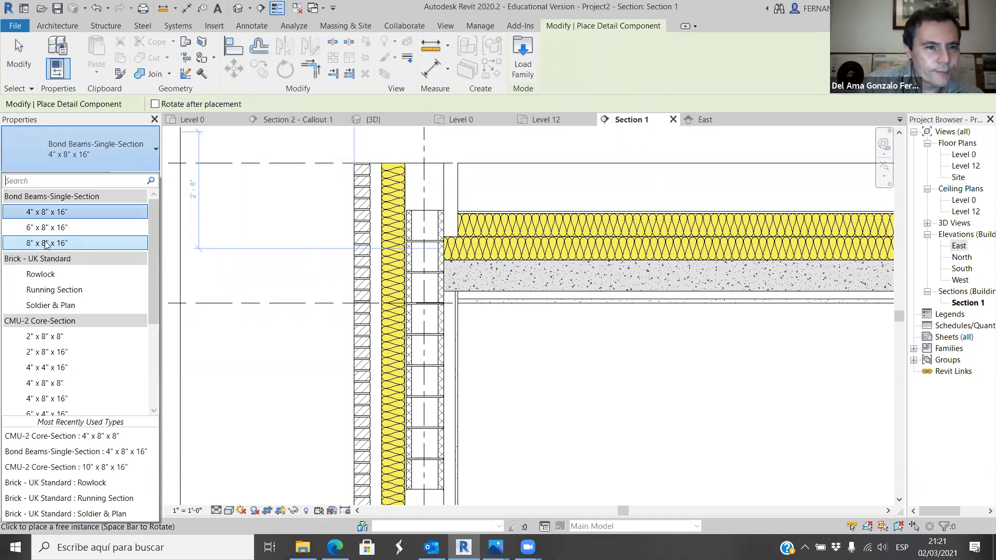
{"action": "left_click", "coordinate": [78, 242]}
{"action": "scroll", "coordinate": [407, 210], "scroll_direction": "up", "scroll_amount": 4}
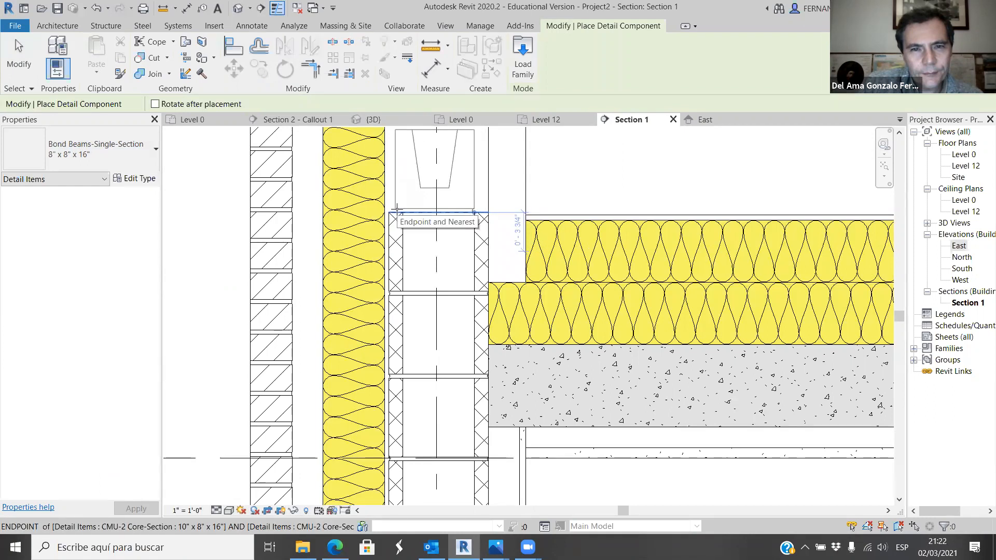
{"action": "scroll", "coordinate": [396, 210], "scroll_direction": "down", "scroll_amount": 4}
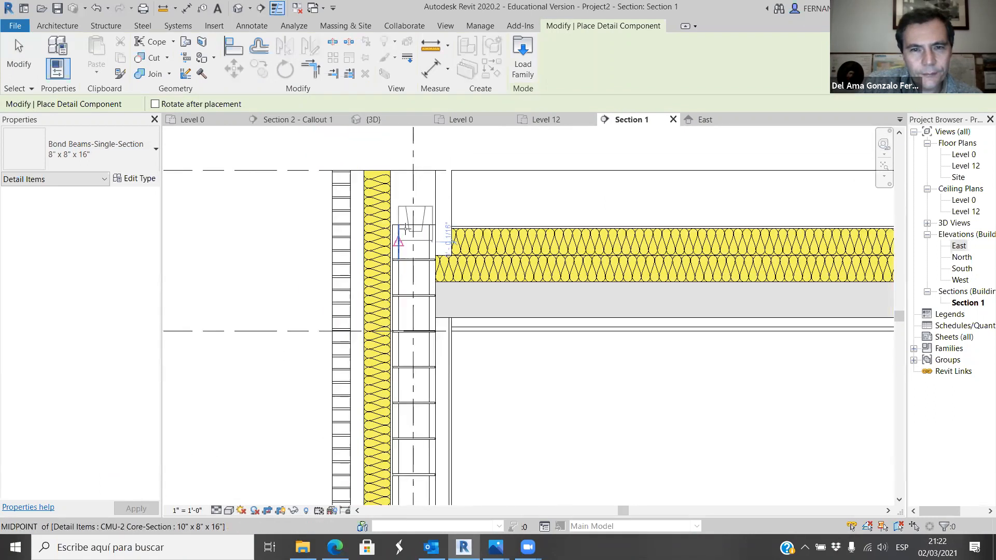
{"action": "scroll", "coordinate": [403, 235], "scroll_direction": "up", "scroll_amount": 3}
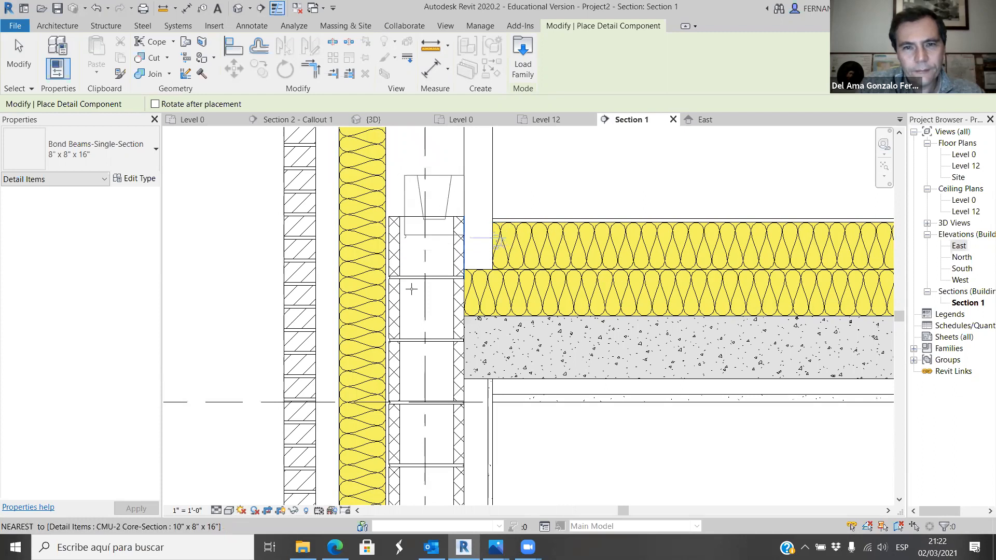
{"action": "scroll", "coordinate": [411, 289], "scroll_direction": "down", "scroll_amount": 2}
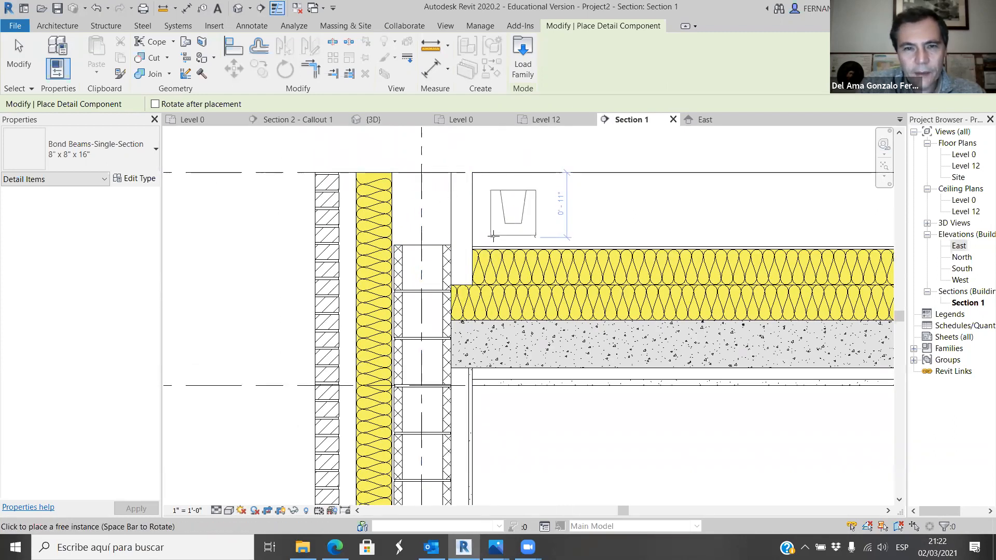
{"action": "scroll", "coordinate": [421, 240], "scroll_direction": "up", "scroll_amount": 3}
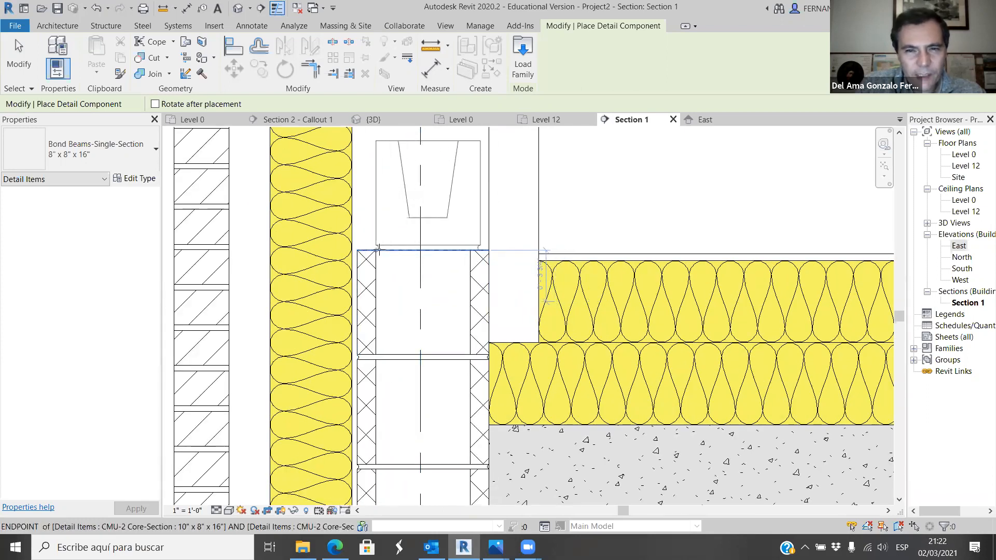
{"action": "key", "text": "Escape"}
{"action": "key", "text": "Escape"}
{"action": "scroll", "coordinate": [382, 328], "scroll_direction": "down", "scroll_amount": 3}
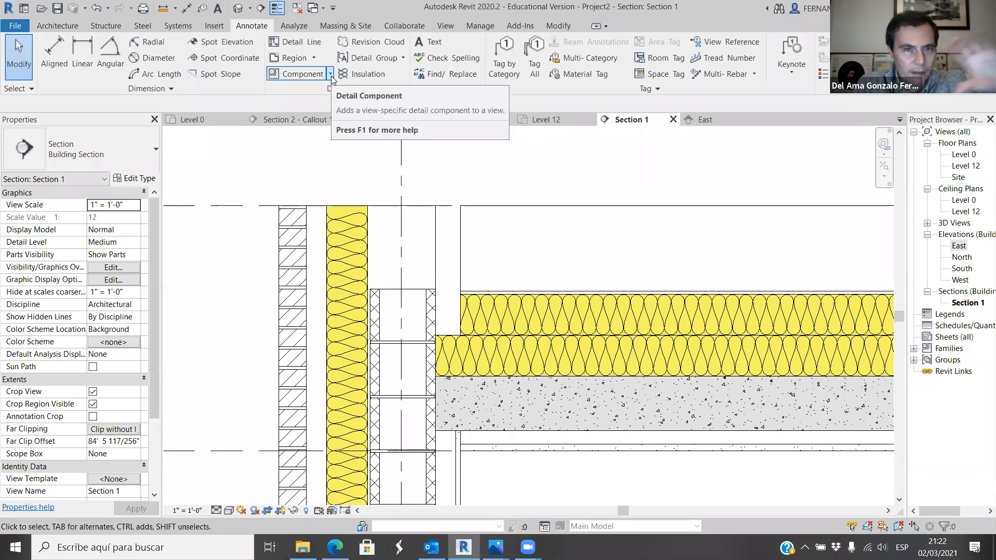
Draw a horizontal thin detail line about 9 1/2" long across the wall core, slightly above the top CMU block.
{"action": "left_click", "coordinate": [302, 42]}
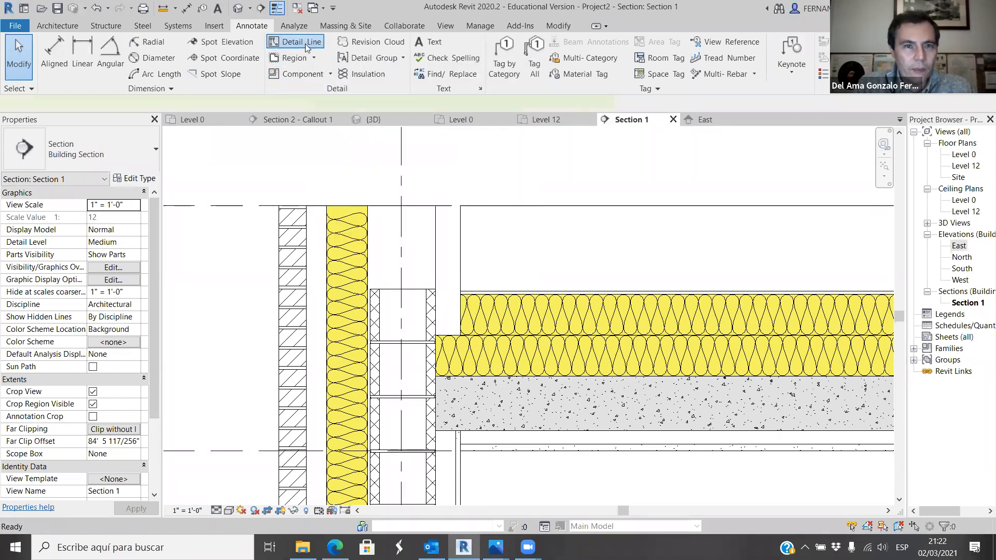
{"action": "scroll", "coordinate": [431, 302], "scroll_direction": "up", "scroll_amount": 2}
{"action": "left_click", "coordinate": [434, 307]}
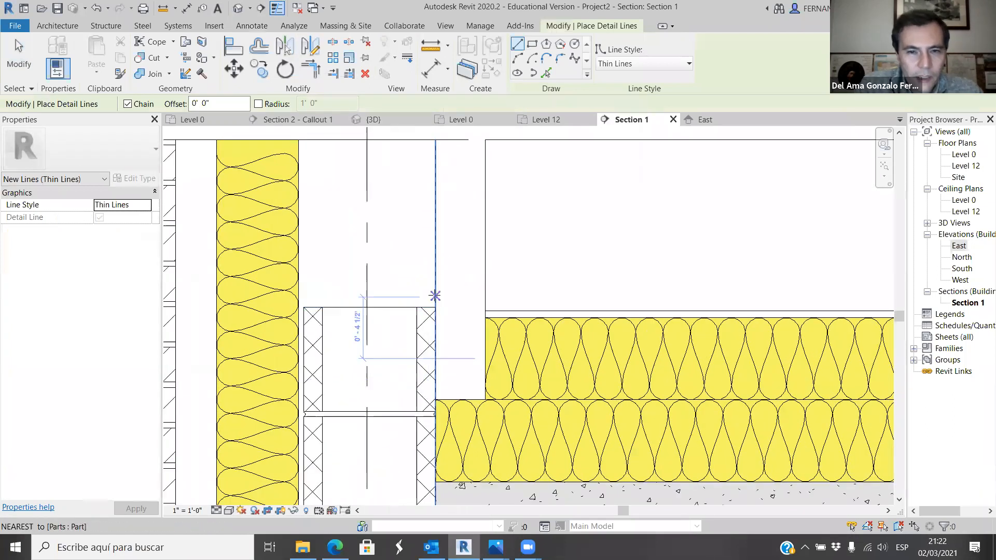
{"action": "left_click", "coordinate": [434, 299]}
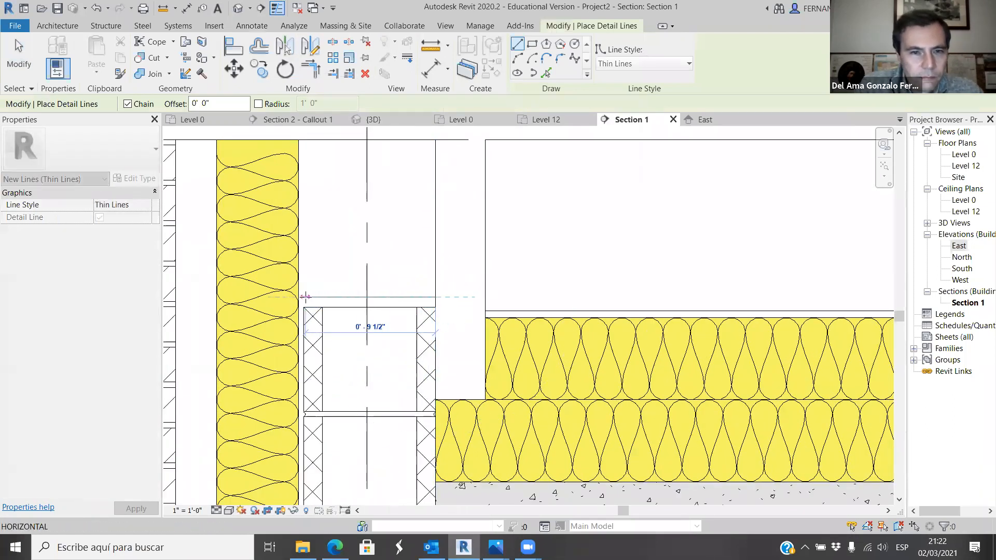
{"action": "scroll", "coordinate": [300, 297], "scroll_direction": "up", "scroll_amount": 4}
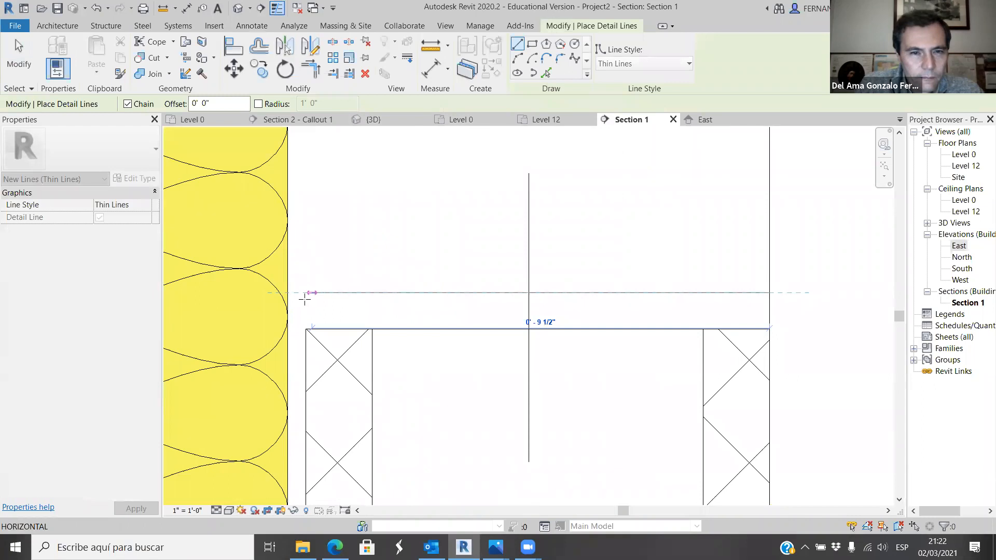
{"action": "left_click", "coordinate": [311, 294]}
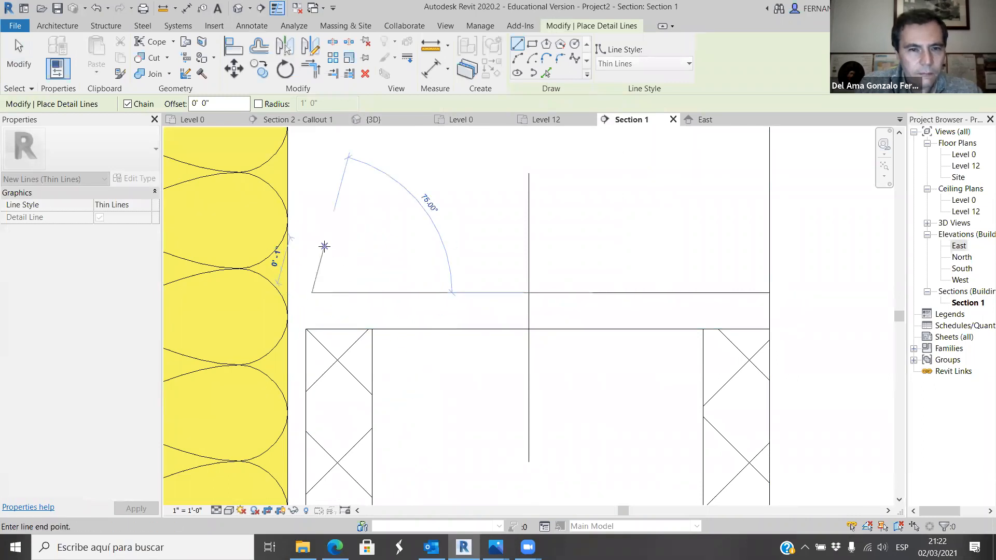
{"action": "key", "text": "Escape"}
Draw half the bond beam outline in detail lines: about 8 1/2" up from the block's insulation-side corner, across, sloping down, and horizontally to the wall centerline.
{"action": "left_click", "coordinate": [306, 329]}
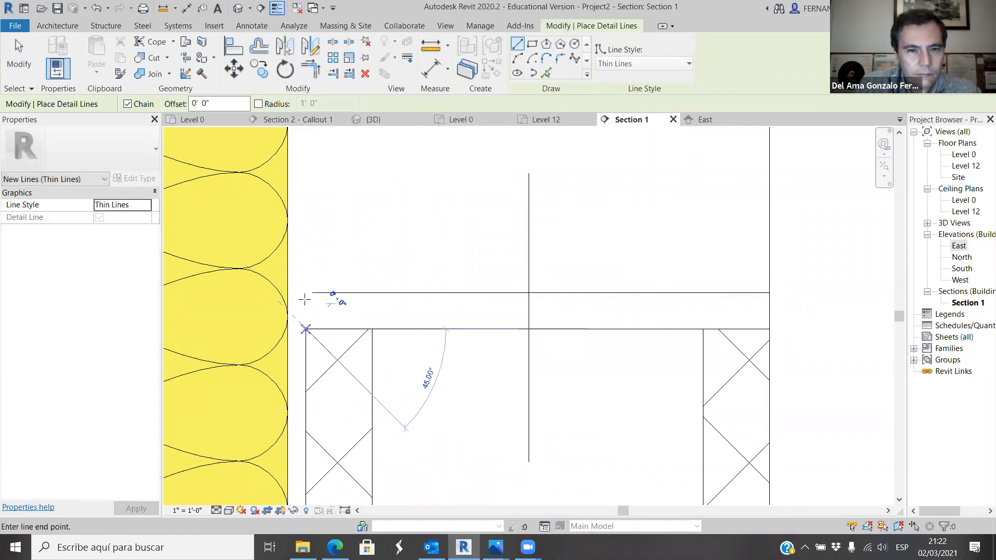
{"action": "scroll", "coordinate": [306, 219], "scroll_direction": "down", "scroll_amount": 5}
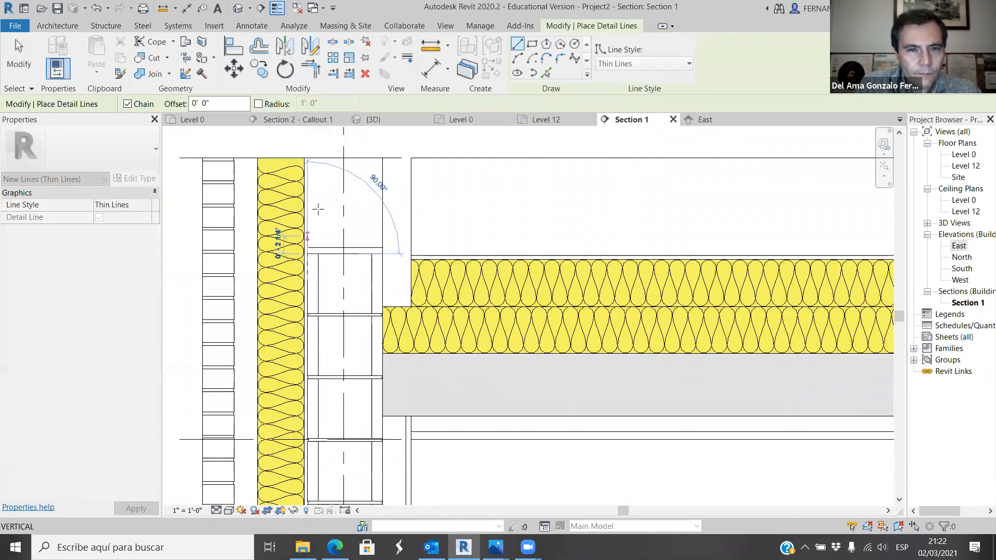
{"action": "scroll", "coordinate": [297, 177], "scroll_direction": "up", "scroll_amount": 3}
{"action": "left_click", "coordinate": [305, 179]}
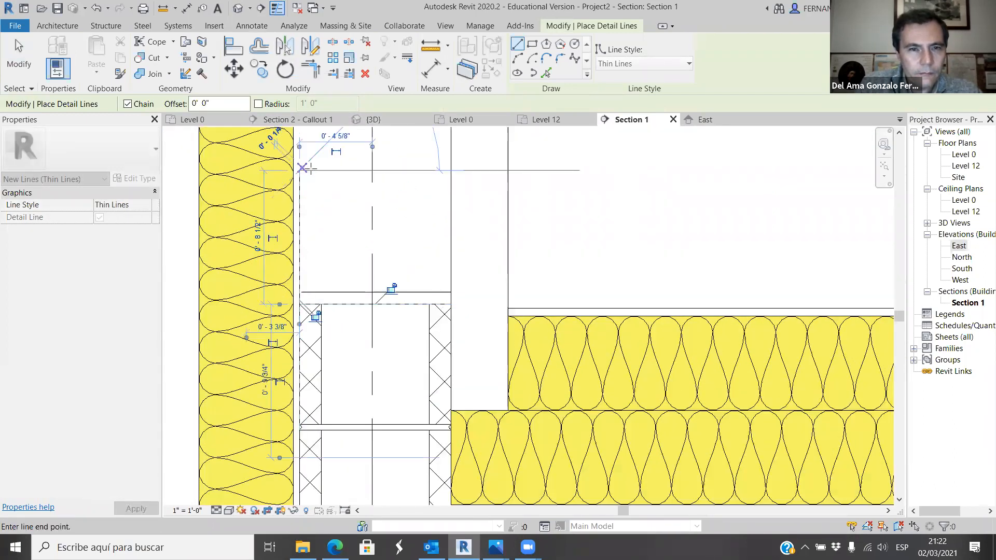
{"action": "left_click", "coordinate": [327, 175]}
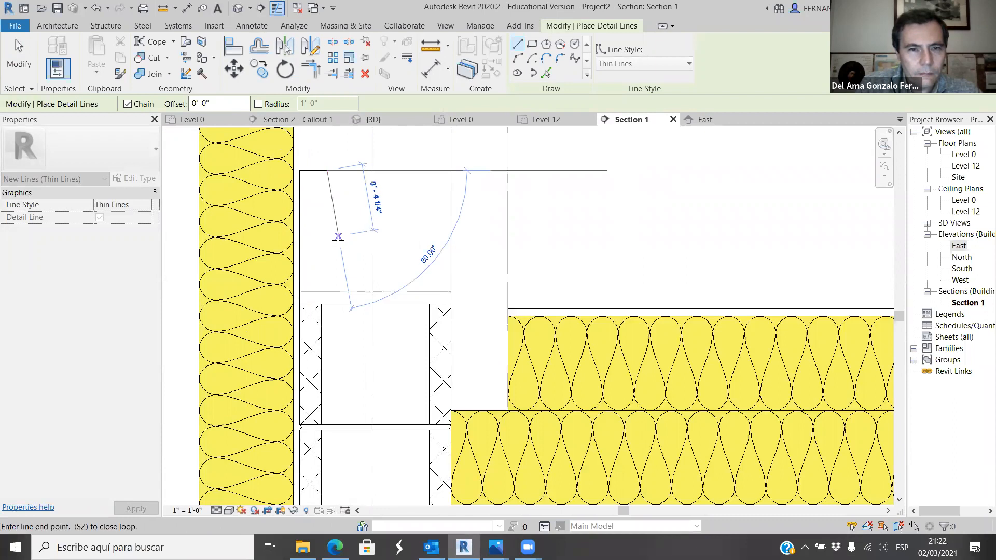
{"action": "left_click", "coordinate": [342, 254]}
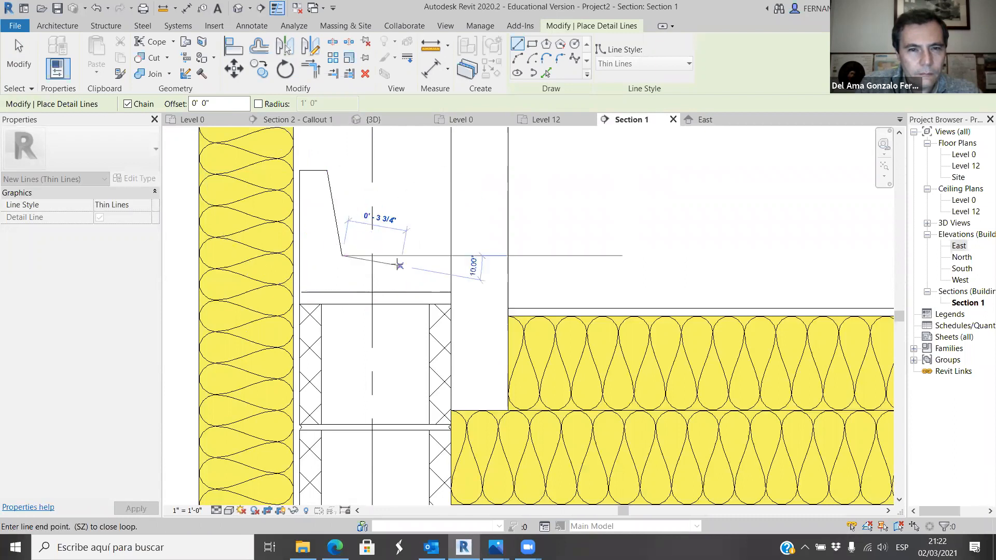
{"action": "left_click", "coordinate": [372, 255]}
{"action": "key", "text": "Escape"}
{"action": "key", "text": "Escape"}
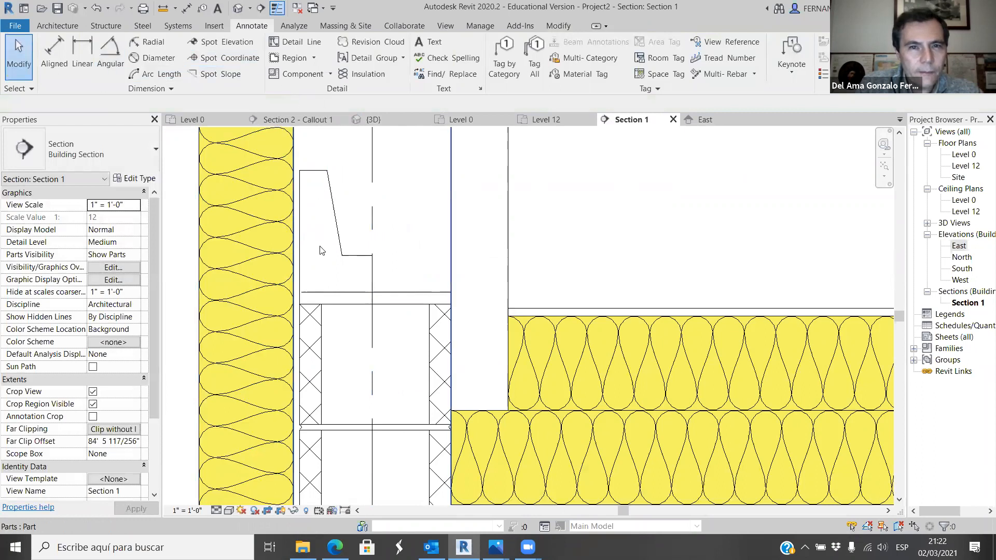
Join the outline's vertical line and horizontal base line at a clean corner by adjusting their end points above the mortar joint.
{"action": "scroll", "coordinate": [305, 299], "scroll_direction": "up", "scroll_amount": 4}
{"action": "left_click", "coordinate": [300, 292]}
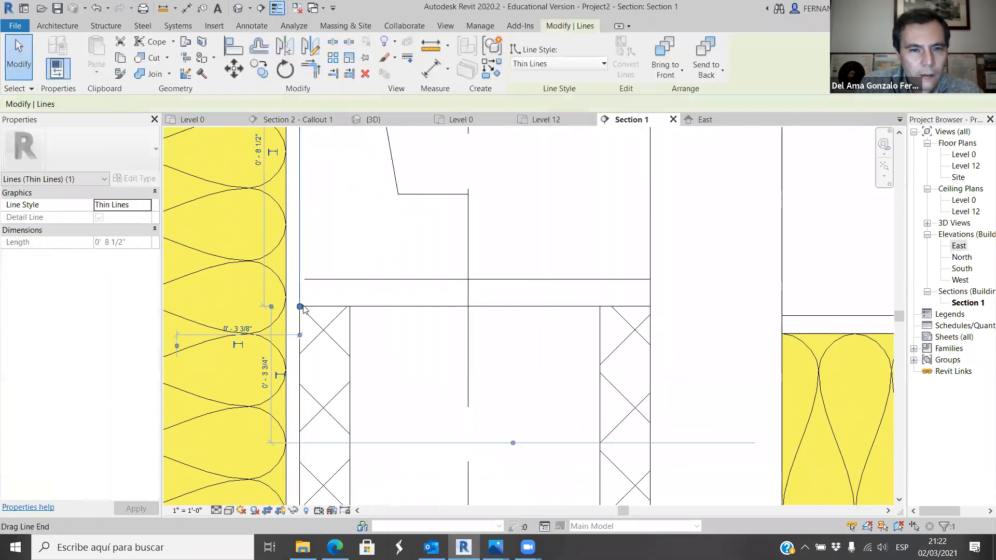
{"action": "scroll", "coordinate": [299, 309], "scroll_direction": "up", "scroll_amount": 2}
{"action": "left_click", "coordinate": [301, 274]}
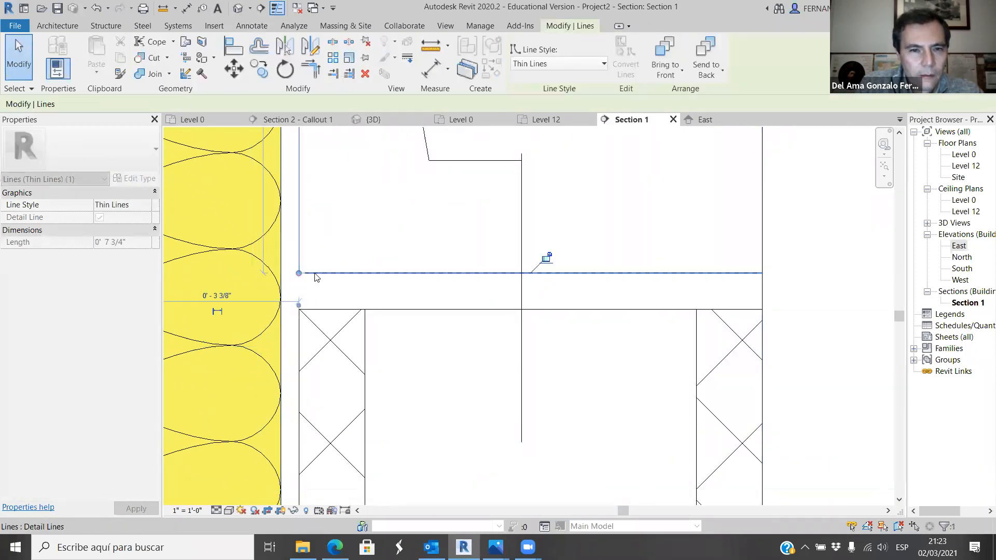
{"action": "left_click_drag", "start_coordinate": [299, 272], "coordinate": [299, 274]}
{"action": "scroll", "coordinate": [311, 297], "scroll_direction": "down", "scroll_amount": 4}
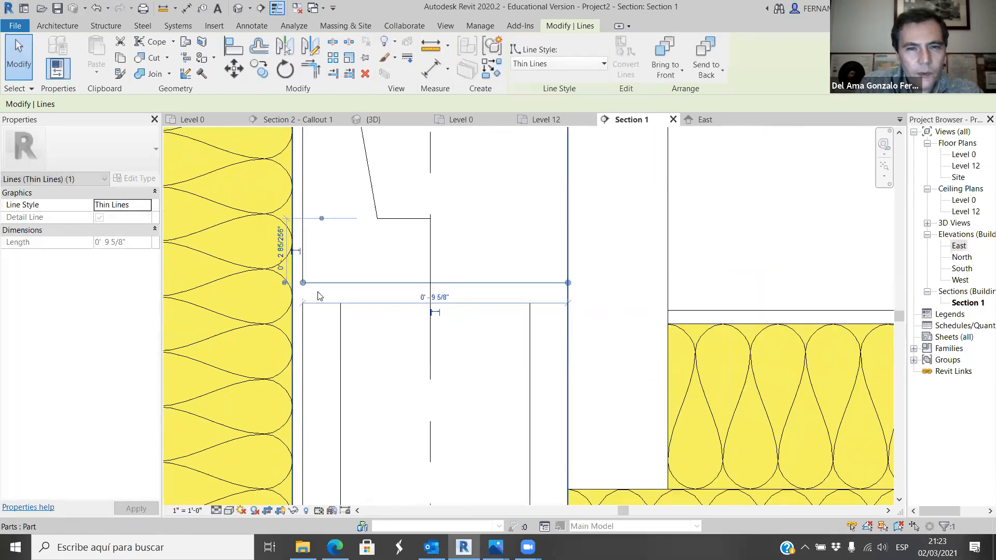
Mirror a copy of the bond beam's top, sloped and trough lines about the wall core's vertical centerline.
{"action": "left_click", "coordinate": [374, 243]}
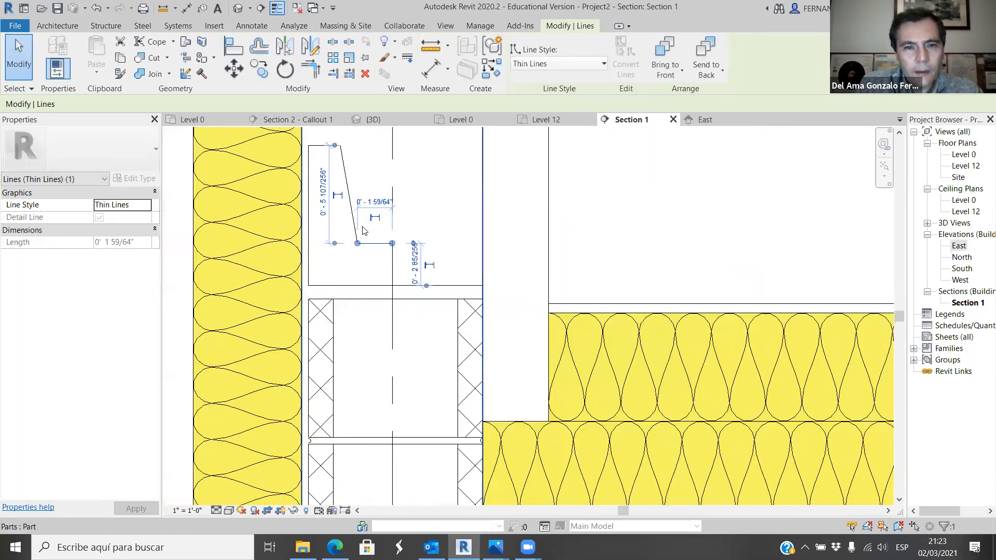
{"action": "left_click", "coordinate": [318, 146], "text": "ctrl"}
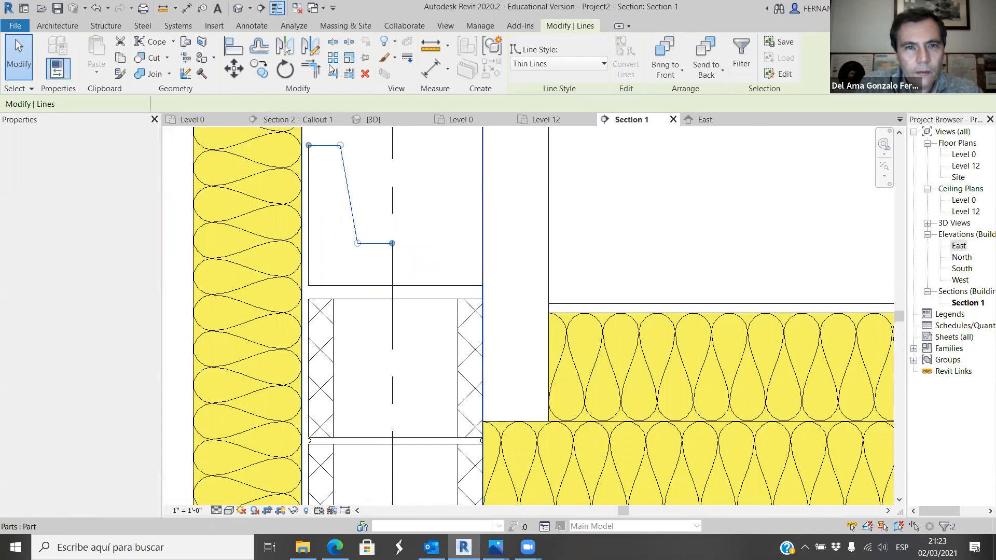
{"action": "left_click", "coordinate": [285, 47]}
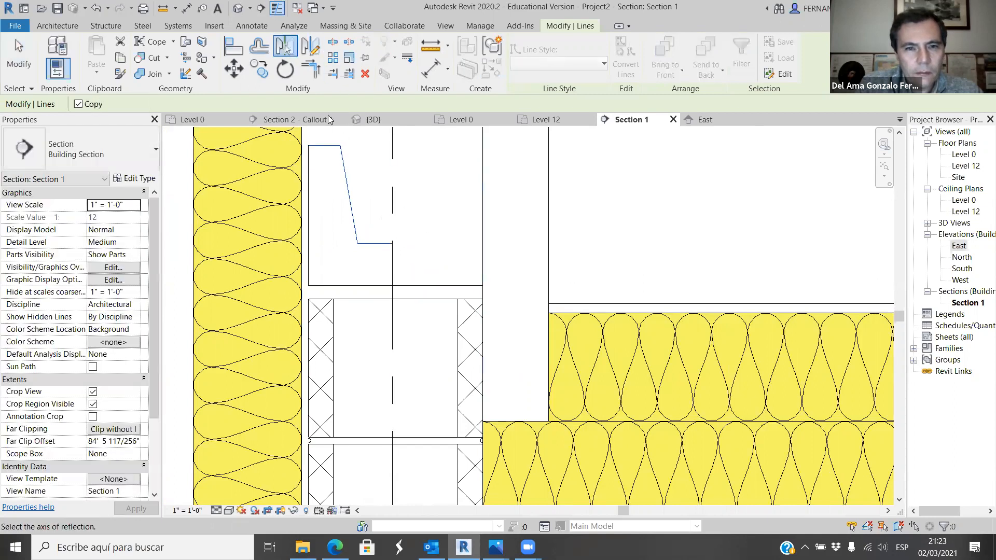
{"action": "left_click", "coordinate": [310, 48]}
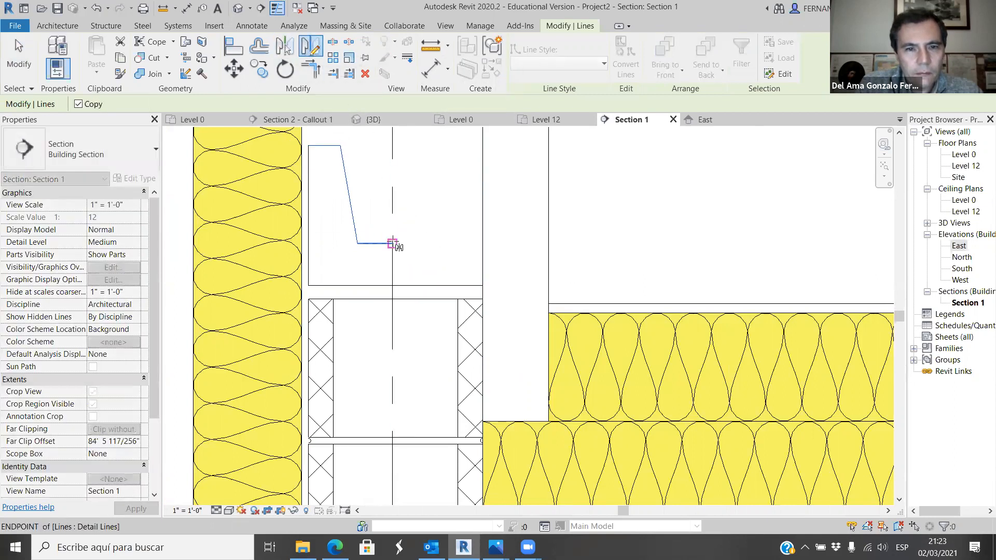
{"action": "left_click", "coordinate": [392, 174]}
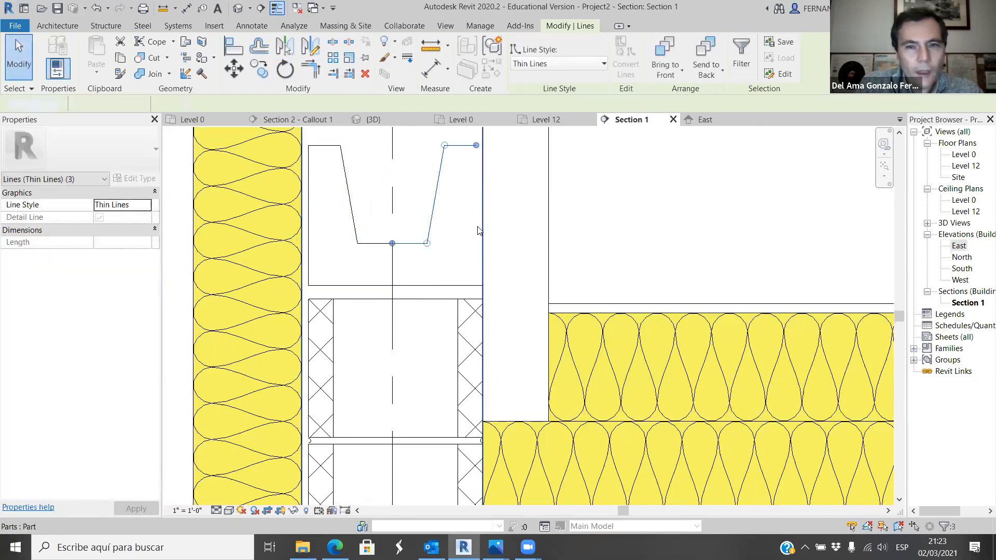
{"action": "key", "text": "Escape"}
Draw a vertical detail line along the roof-side face of the wall core, from the bond beam's base line up to its top edge level.
{"action": "scroll", "coordinate": [457, 215], "scroll_direction": "down", "scroll_amount": 1}
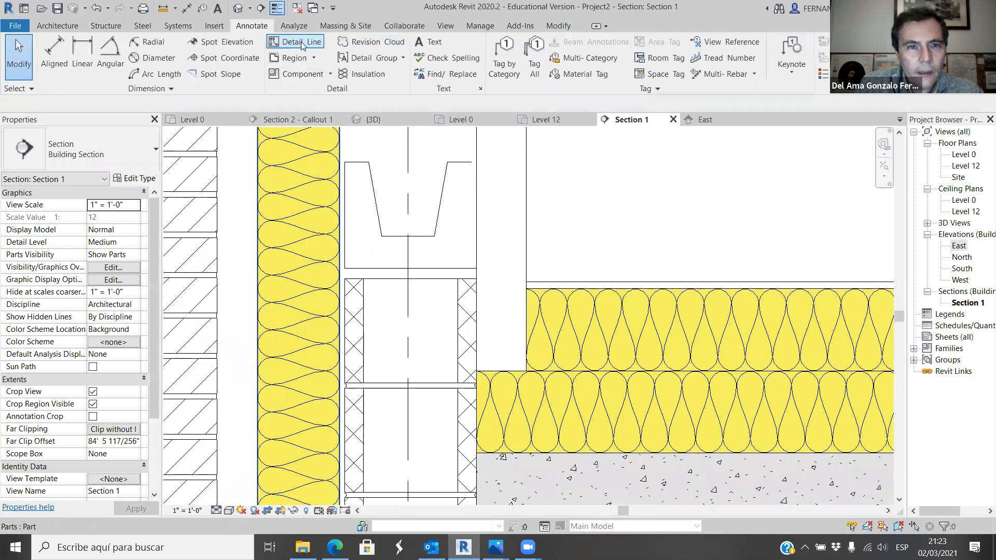
{"action": "left_click", "coordinate": [302, 46]}
{"action": "scroll", "coordinate": [453, 165], "scroll_direction": "up", "scroll_amount": 1}
{"action": "left_click", "coordinate": [486, 301]}
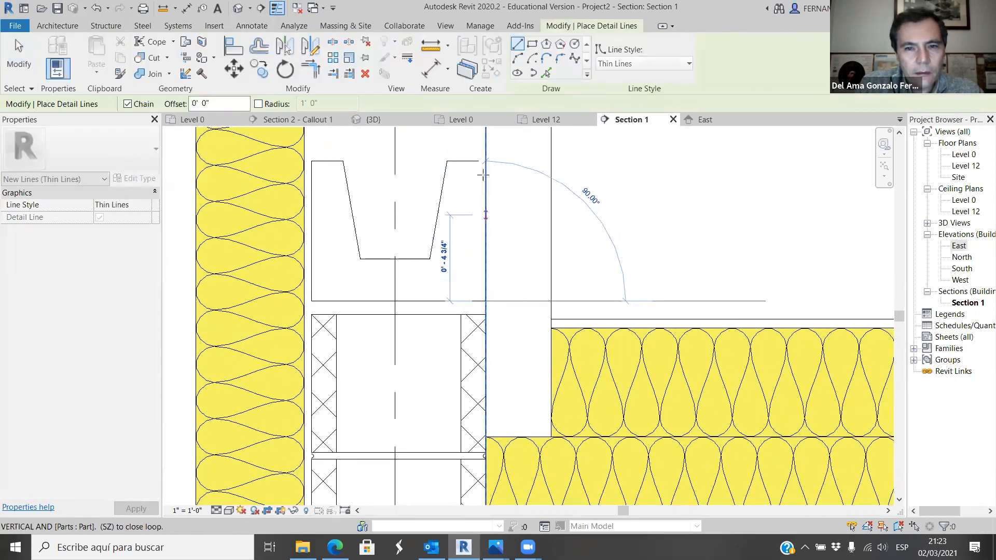
{"action": "left_click", "coordinate": [485, 161]}
{"action": "scroll", "coordinate": [480, 156], "scroll_direction": "up", "scroll_amount": 2}
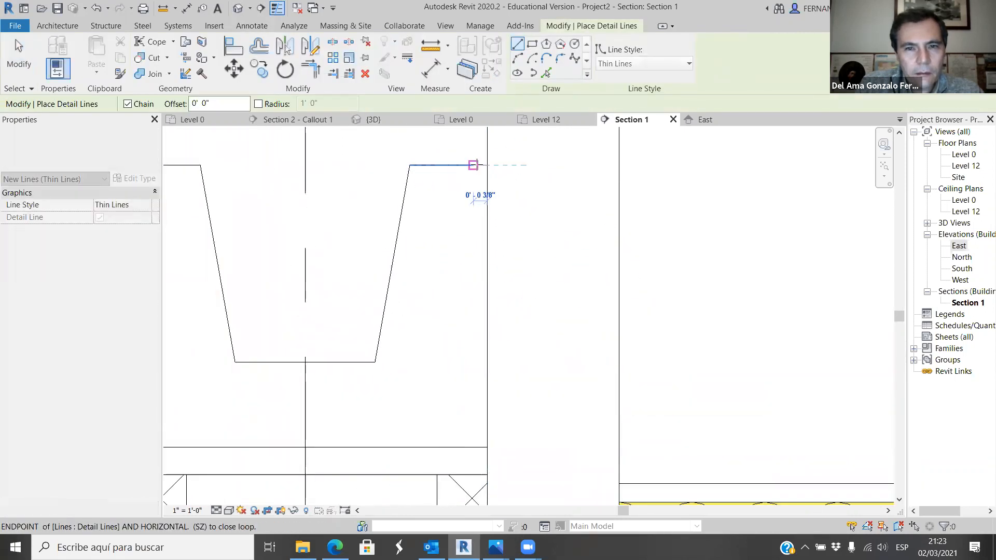
{"action": "key", "text": "Escape"}
{"action": "scroll", "coordinate": [409, 262], "scroll_direction": "down", "scroll_amount": 5}
{"action": "scroll", "coordinate": [382, 306], "scroll_direction": "down", "scroll_amount": 2}
{"action": "left_click", "coordinate": [24, 76]}
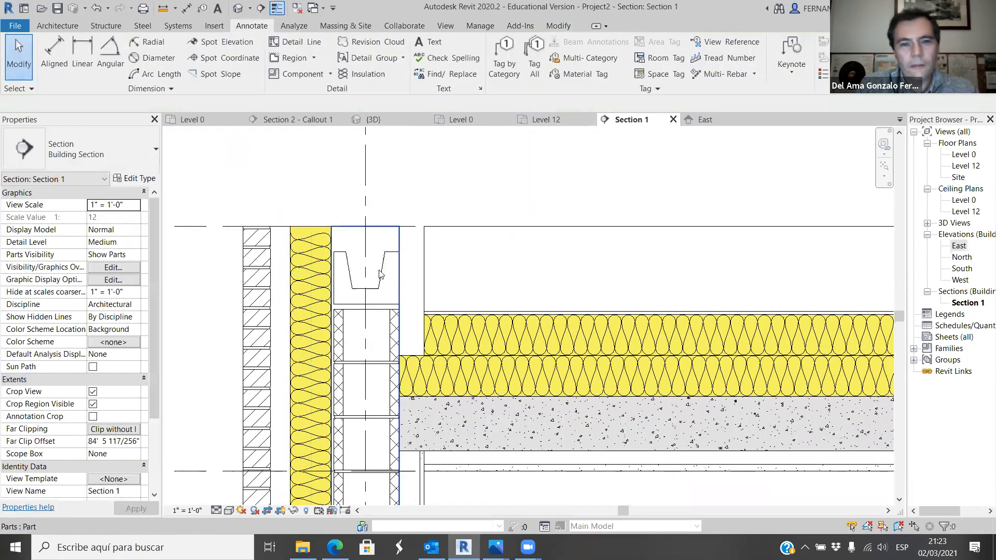
Move the bond beam's detail lines straight down onto the mortar joint above the top CMU block.
{"action": "left_click", "coordinate": [380, 283]}
{"action": "left_click", "coordinate": [322, 213]}
{"action": "scroll", "coordinate": [359, 288], "scroll_direction": "down", "scroll_amount": 3}
{"action": "scroll", "coordinate": [370, 348], "scroll_direction": "up", "scroll_amount": 2}
{"action": "scroll", "coordinate": [381, 258], "scroll_direction": "up", "scroll_amount": 2}
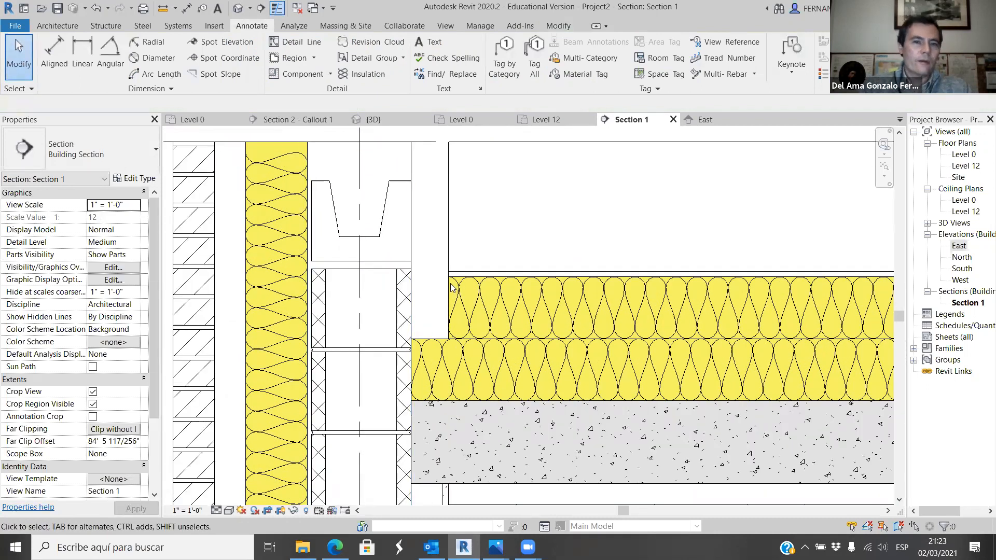
{"action": "scroll", "coordinate": [411, 251], "scroll_direction": "down", "scroll_amount": 2}
{"action": "scroll", "coordinate": [437, 220], "scroll_direction": "up", "scroll_amount": 1}
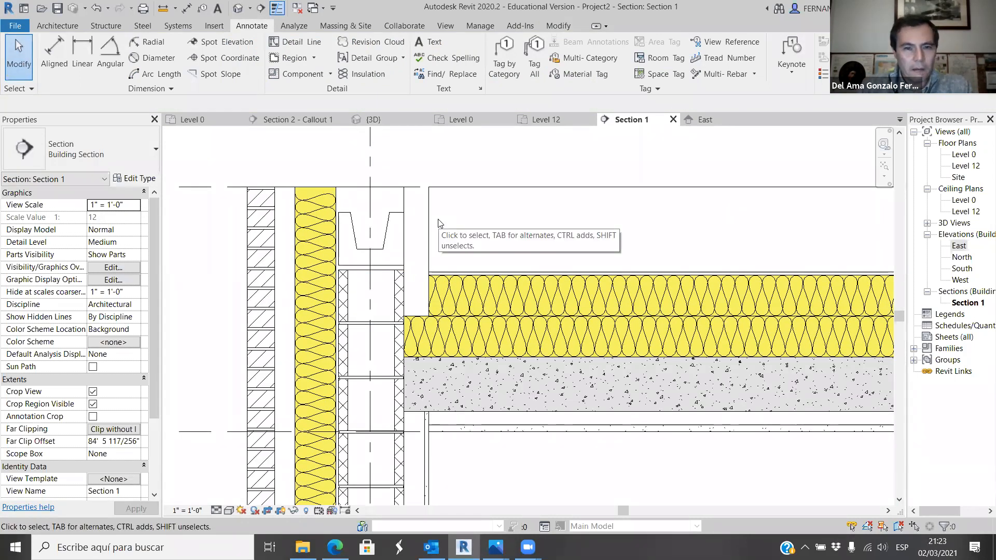
{"action": "scroll", "coordinate": [373, 218], "scroll_direction": "up", "scroll_amount": 3}
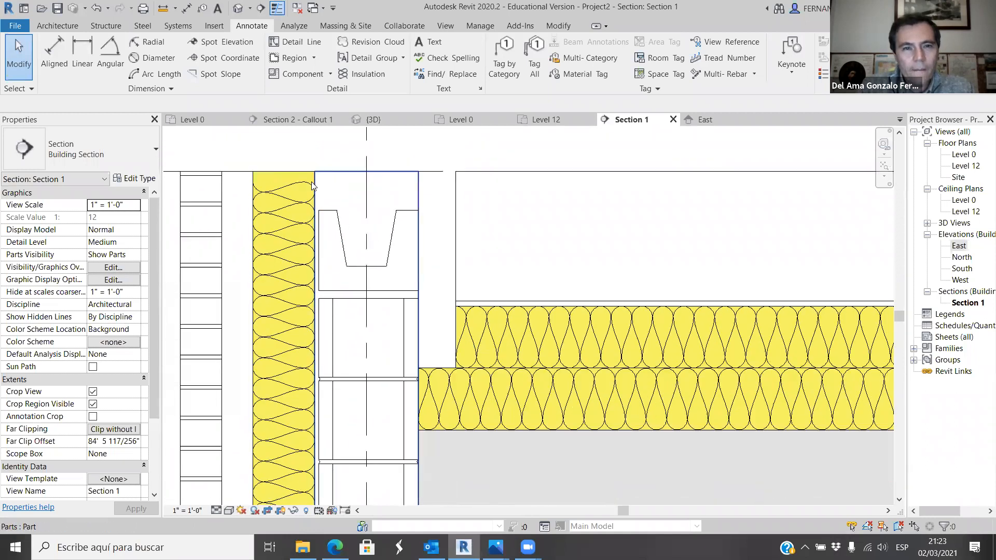
{"action": "left_click", "coordinate": [407, 284]}
{"action": "key", "text": "m"}
{"action": "key", "text": "v"}
{"action": "scroll", "coordinate": [333, 324], "scroll_direction": "up", "scroll_amount": 1}
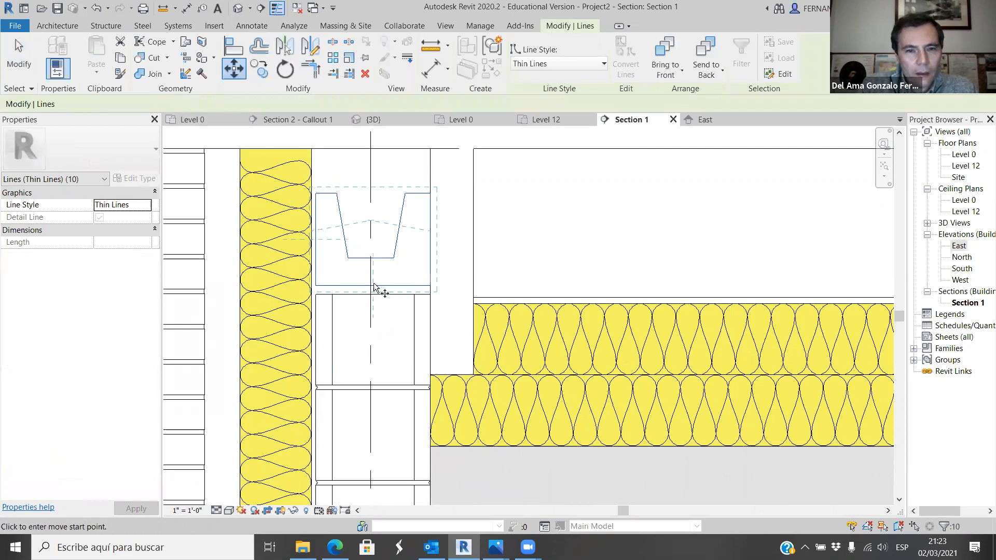
{"action": "scroll", "coordinate": [406, 238], "scroll_direction": "up", "scroll_amount": 4}
{"action": "left_click", "coordinate": [408, 241]}
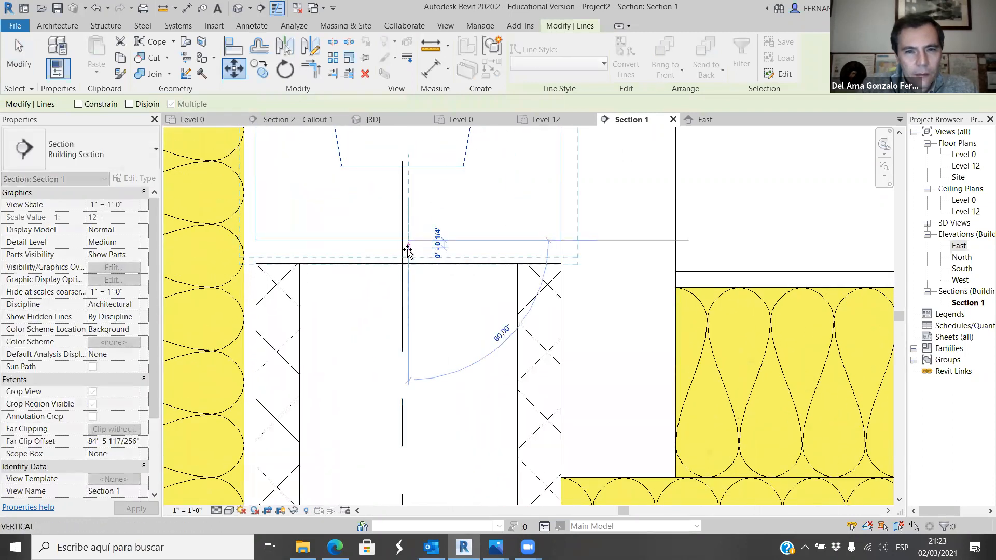
{"action": "left_click", "coordinate": [407, 255]}
{"action": "scroll", "coordinate": [410, 338], "scroll_direction": "down", "scroll_amount": 5}
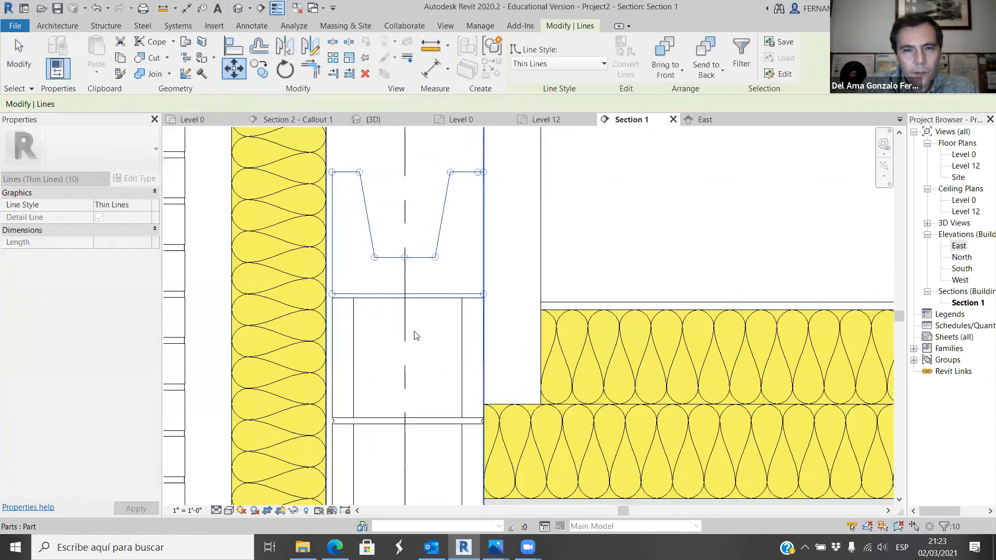
{"action": "left_click", "coordinate": [307, 196]}
Move the bond beam lines and the whole CMU block stack up about 4 1/4" so the beam's top meets Level 15.
{"action": "scroll", "coordinate": [353, 189], "scroll_direction": "down", "scroll_amount": 3}
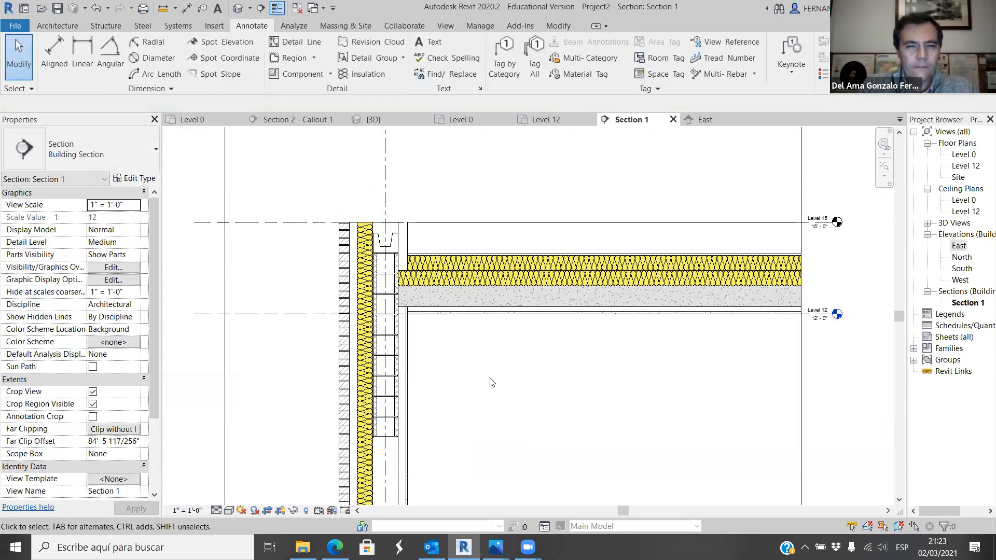
{"action": "scroll", "coordinate": [443, 468], "scroll_direction": "up", "scroll_amount": 1}
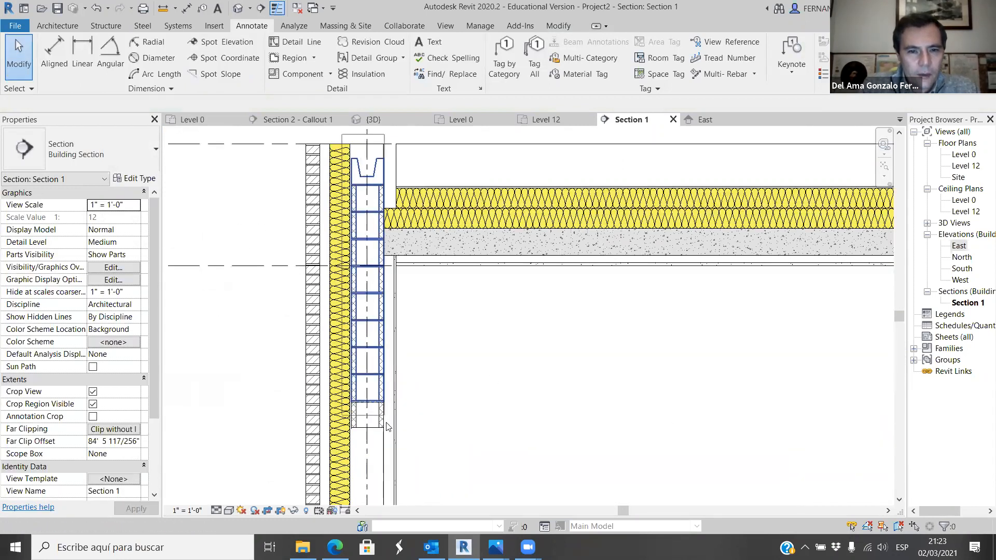
{"action": "left_click_drag", "start_coordinate": [390, 438], "coordinate": [377, 135]}
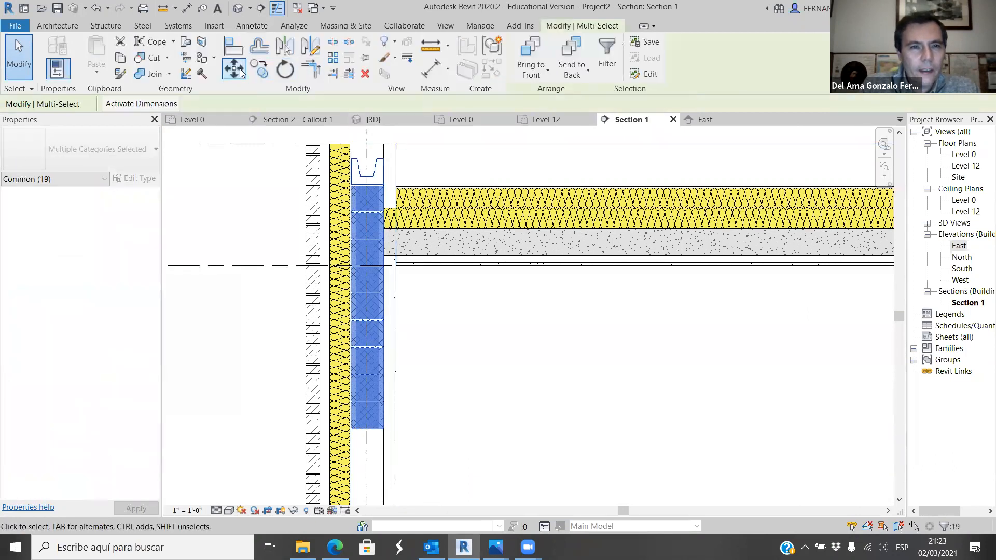
{"action": "left_click", "coordinate": [234, 67]}
{"action": "scroll", "coordinate": [386, 154], "scroll_direction": "up", "scroll_amount": 5}
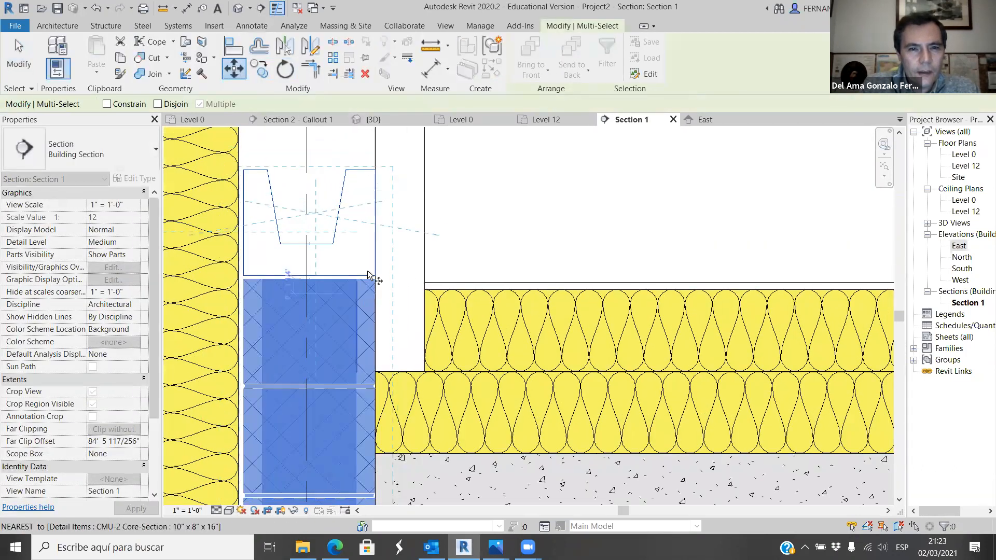
{"action": "scroll", "coordinate": [369, 275], "scroll_direction": "down", "scroll_amount": 2}
{"action": "left_click", "coordinate": [355, 224]}
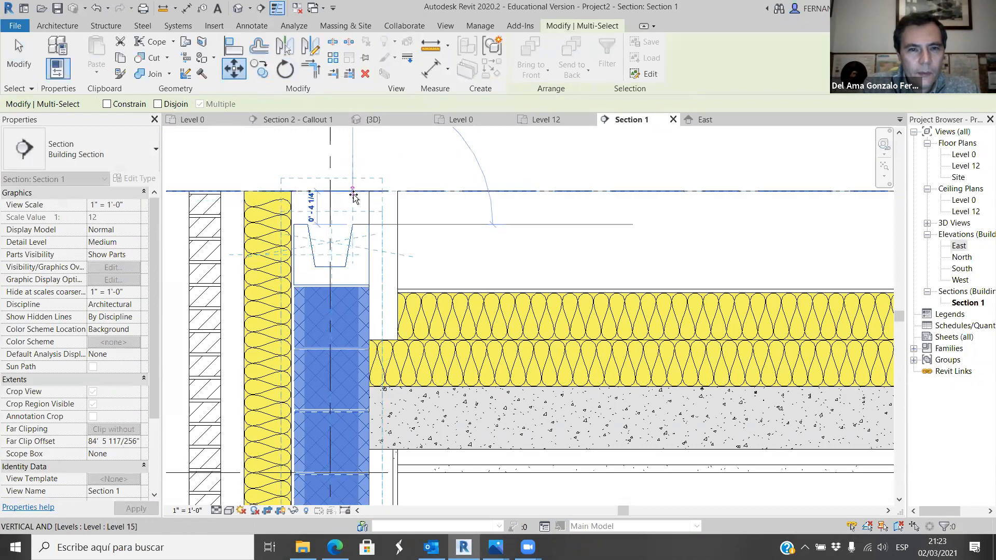
{"action": "left_click", "coordinate": [353, 192]}
{"action": "left_click", "coordinate": [385, 158]}
Examine the parapet and top-of-wall area in the reference image detail01.jpg, comparing it with the Revit section.
{"action": "scroll", "coordinate": [413, 195], "scroll_direction": "down", "scroll_amount": 1}
{"action": "scroll", "coordinate": [430, 213], "scroll_direction": "down", "scroll_amount": 2}
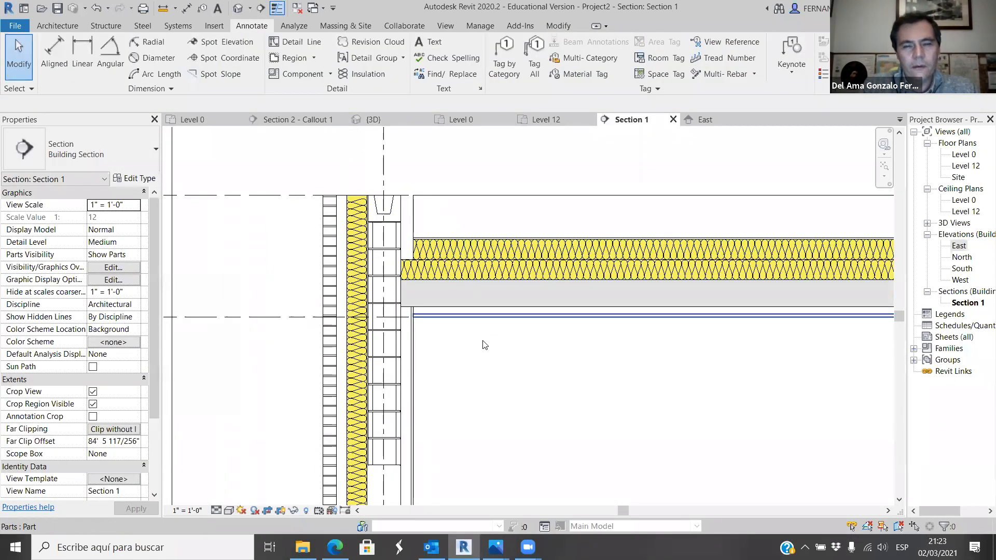
{"action": "scroll", "coordinate": [426, 254], "scroll_direction": "down", "scroll_amount": 1}
{"action": "scroll", "coordinate": [436, 340], "scroll_direction": "up", "scroll_amount": 2}
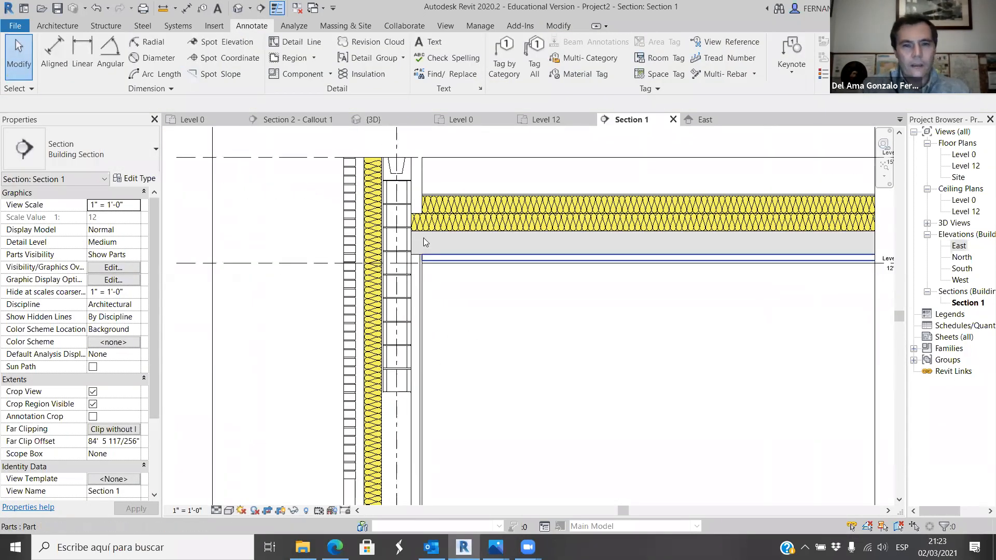
{"action": "scroll", "coordinate": [450, 207], "scroll_direction": "up", "scroll_amount": 1}
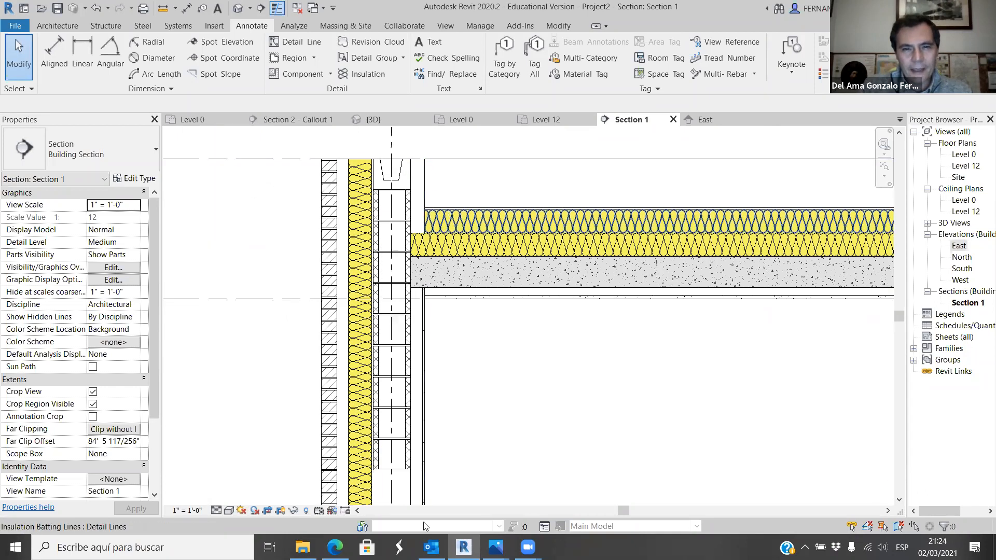
{"action": "left_click", "coordinate": [496, 548]}
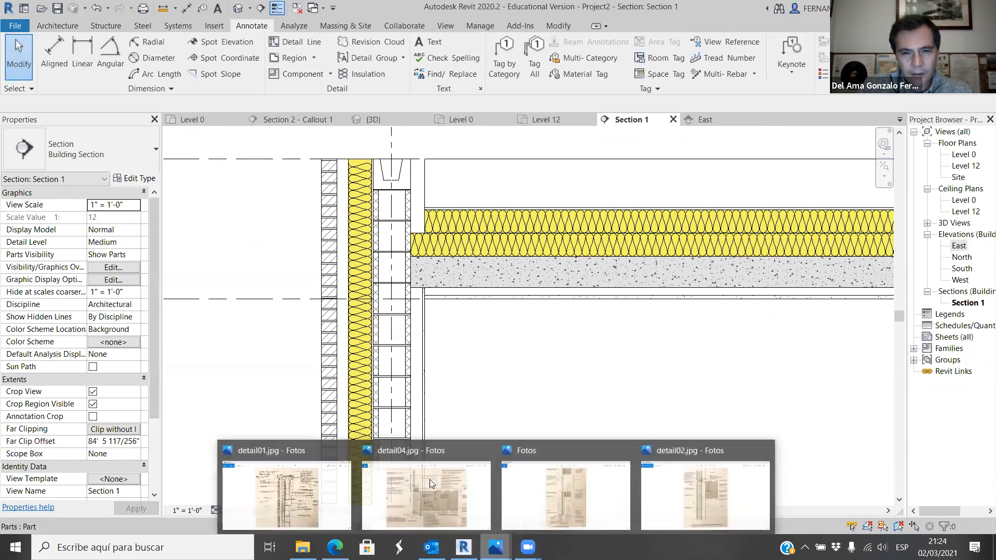
{"action": "left_click", "coordinate": [316, 493]}
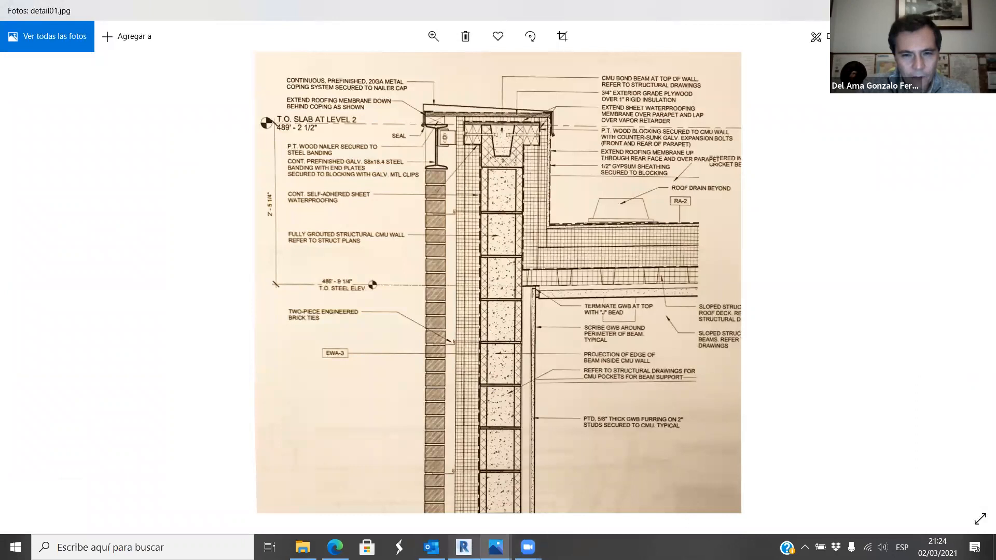
{"action": "left_click", "coordinate": [463, 547]}
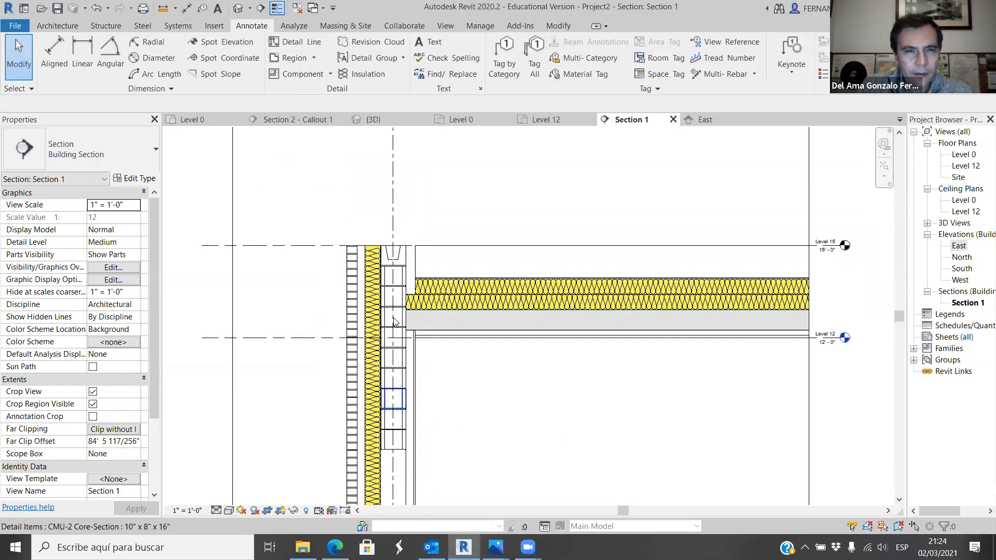
Delete the top two brick courses of the outer veneer just below Level 15.
{"action": "scroll", "coordinate": [363, 269], "scroll_direction": "up", "scroll_amount": 2}
{"action": "left_click", "coordinate": [354, 269]}
{"action": "scroll", "coordinate": [330, 253], "scroll_direction": "up", "scroll_amount": 1}
{"action": "left_click_drag", "start_coordinate": [346, 236], "coordinate": [347, 264]}
{"action": "left_click", "coordinate": [280, 289]}
{"action": "scroll", "coordinate": [322, 259], "scroll_direction": "up", "scroll_amount": 3}
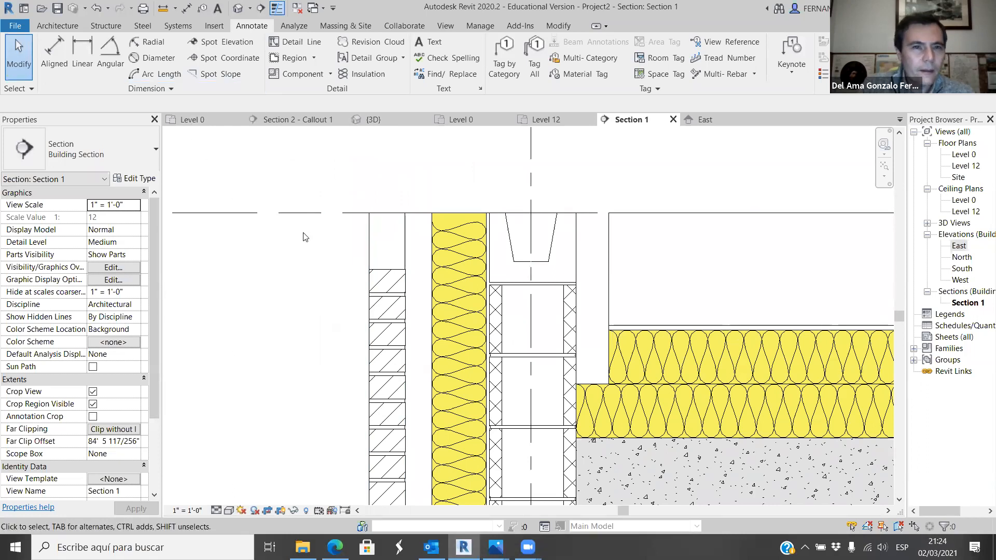
Try placing an M_W-Wide Flange-Section W310x38.7 detail component at the midpoint of the brick veneer's top edge.
{"action": "left_click", "coordinate": [330, 73]}
{"action": "left_click", "coordinate": [312, 96]}
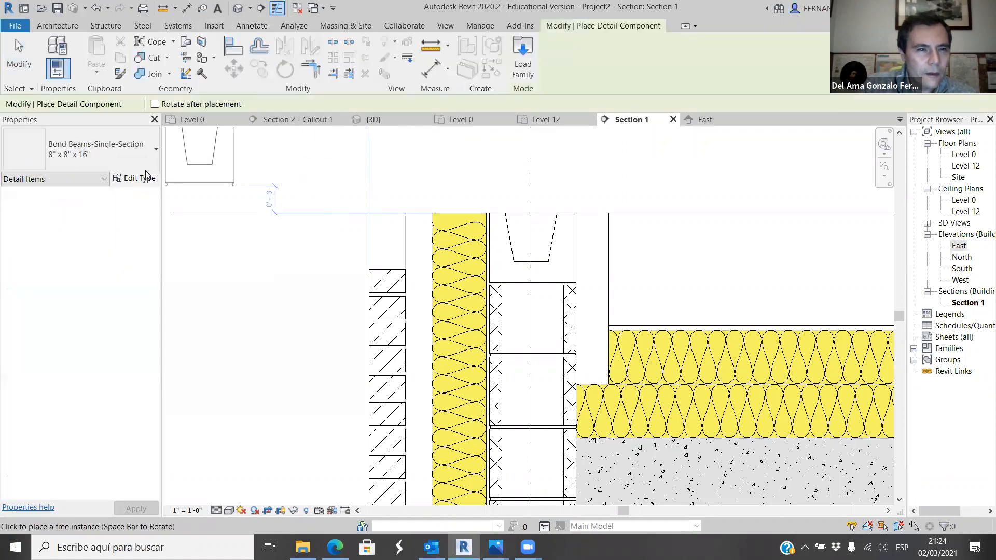
{"action": "left_click", "coordinate": [156, 149]}
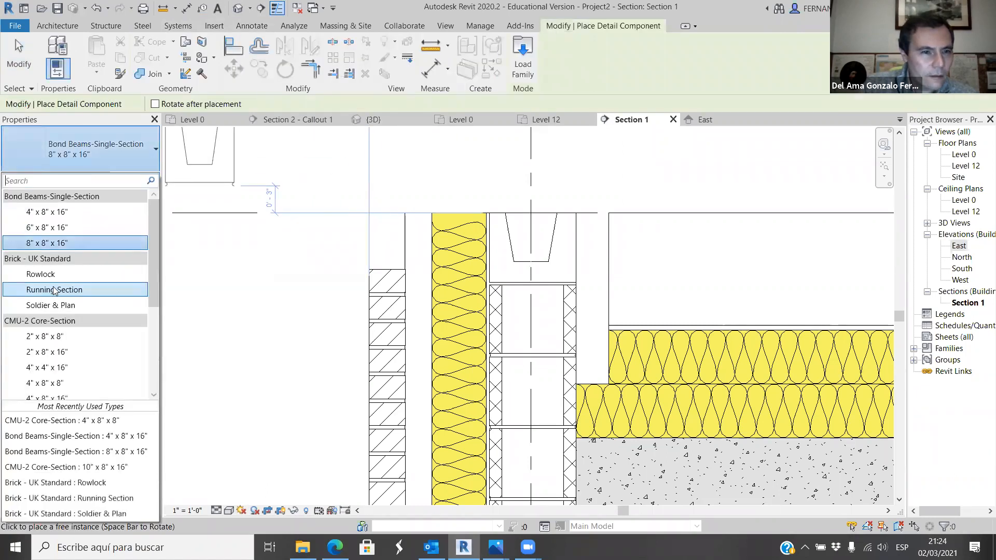
{"action": "scroll", "coordinate": [61, 288], "scroll_direction": "down", "scroll_amount": 3}
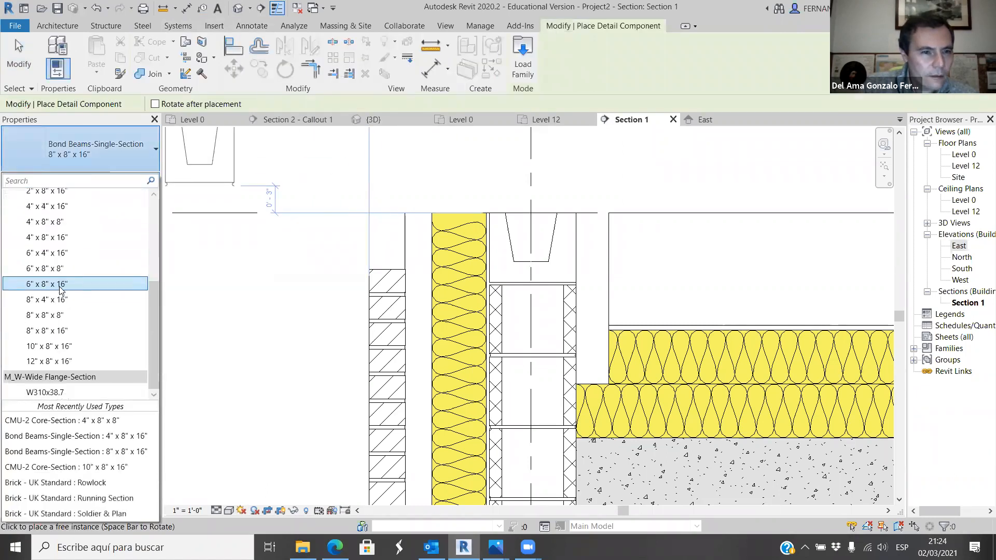
{"action": "left_click", "coordinate": [57, 394]}
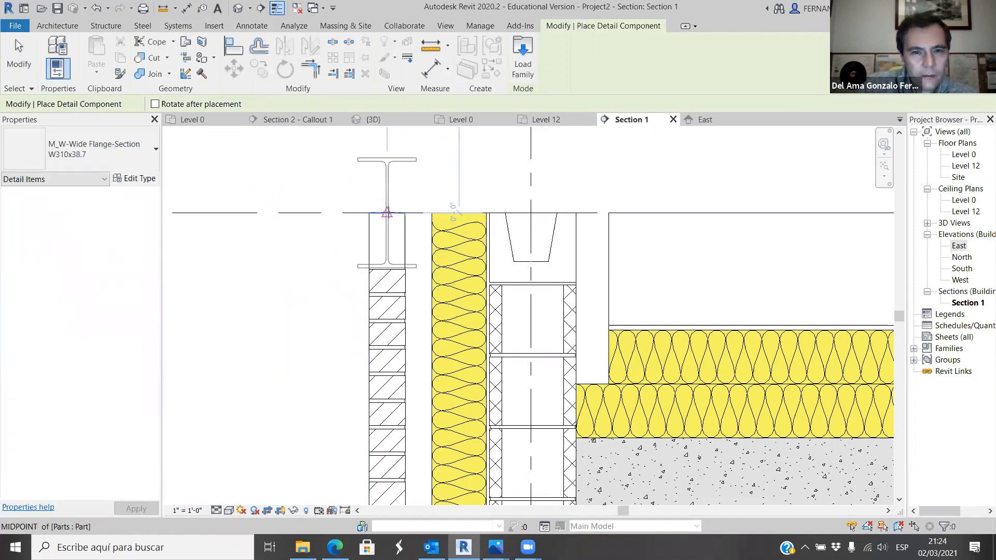
{"action": "left_click", "coordinate": [387, 212]}
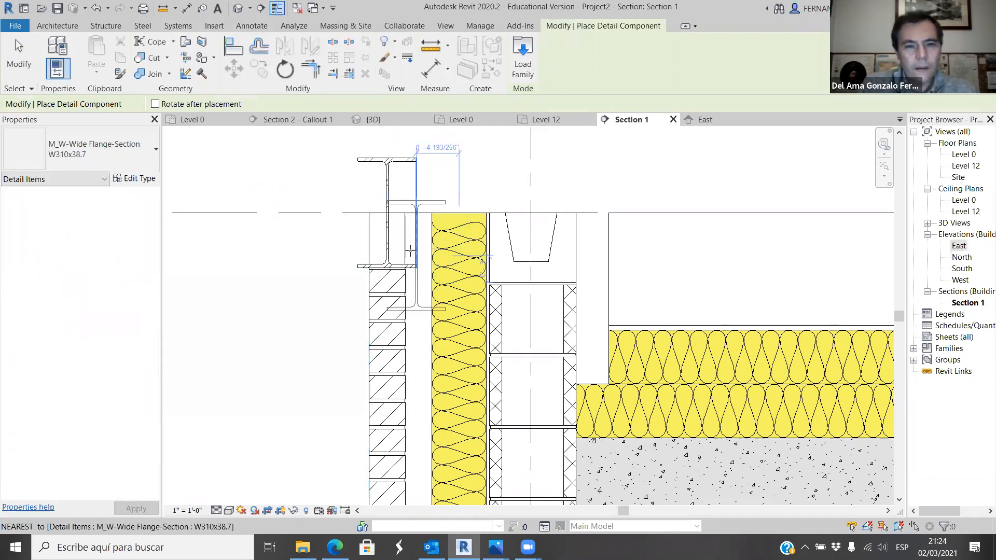
{"action": "key", "text": "Escape"}
{"action": "key", "text": "Escape"}
Delete the W310x38.7 wide flange section from the top of the brick veneer.
{"action": "left_click", "coordinate": [417, 268]}
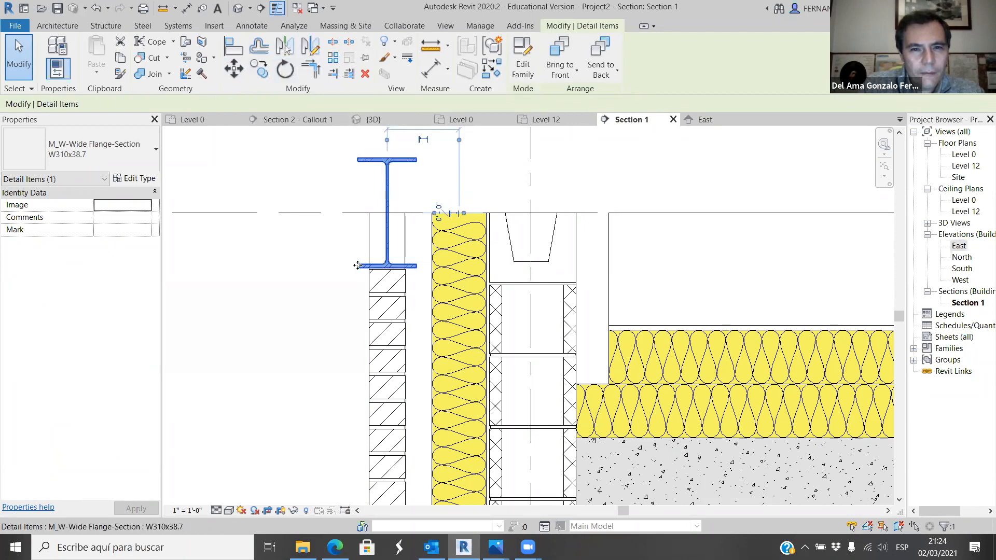
{"action": "key", "text": "Escape"}
{"action": "scroll", "coordinate": [360, 251], "scroll_direction": "up", "scroll_amount": 3}
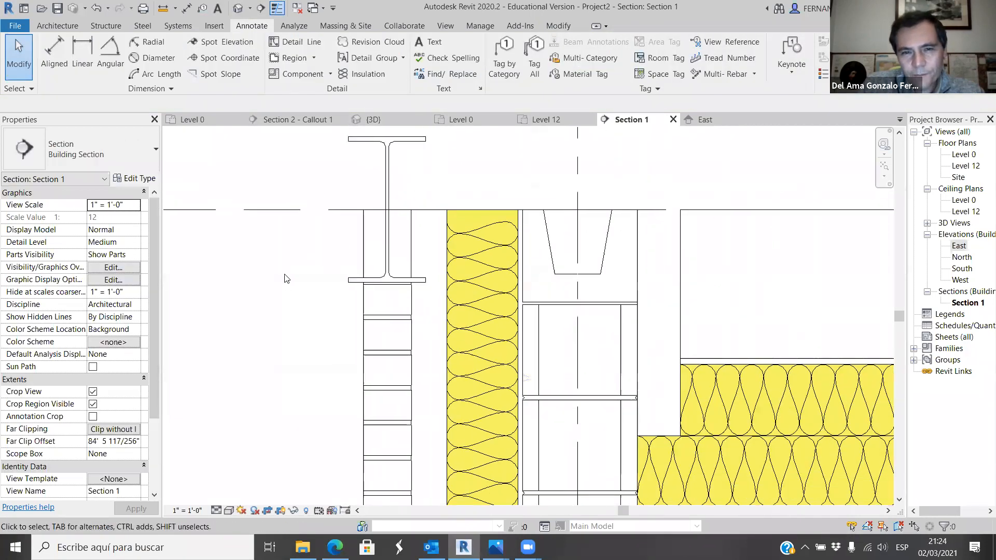
{"action": "scroll", "coordinate": [285, 279], "scroll_direction": "down", "scroll_amount": 2}
{"action": "left_click", "coordinate": [380, 193]}
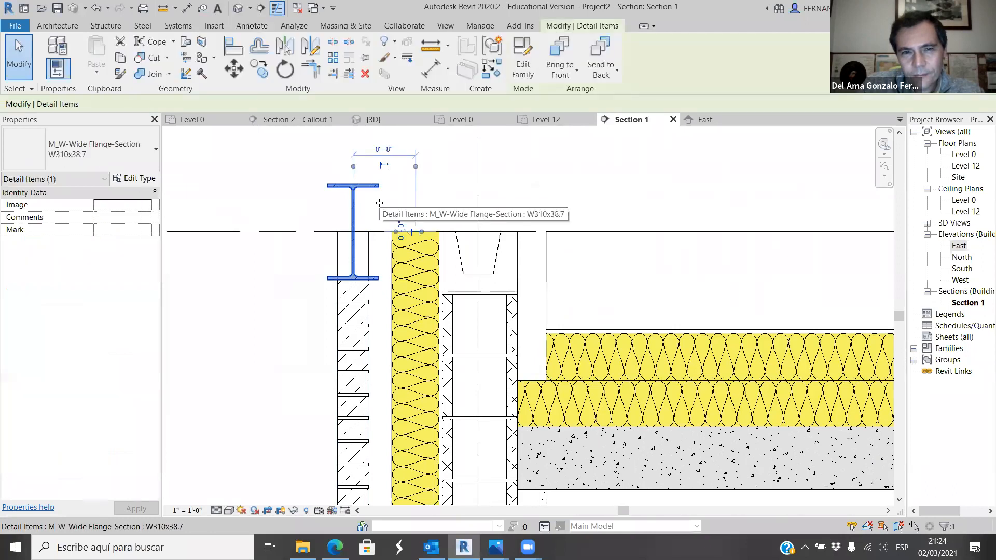
{"action": "key", "text": "Delete"}
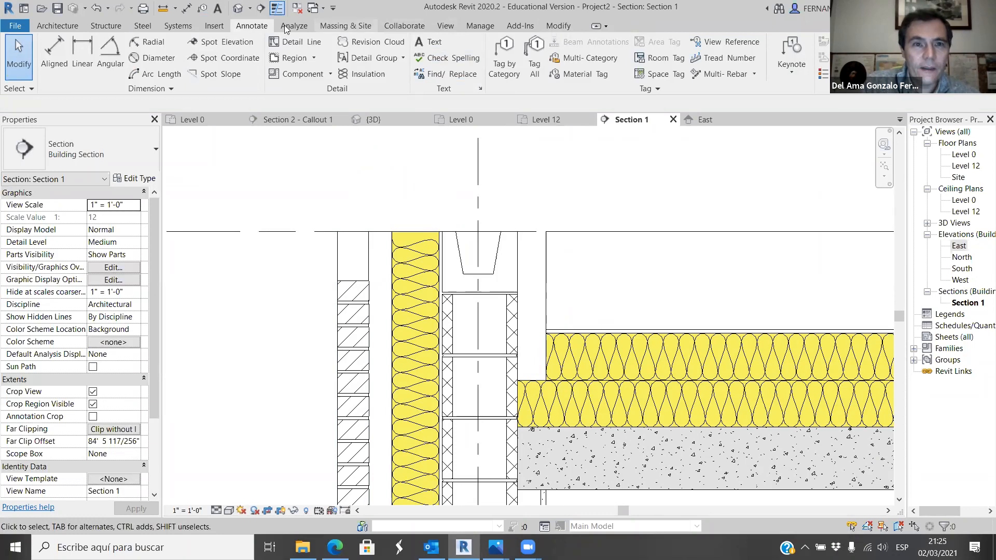
Start loading a family and browse Detail Items to the Div 05-Metals folder 052100-Steel Joist Framing.
{"action": "left_click", "coordinate": [215, 26]}
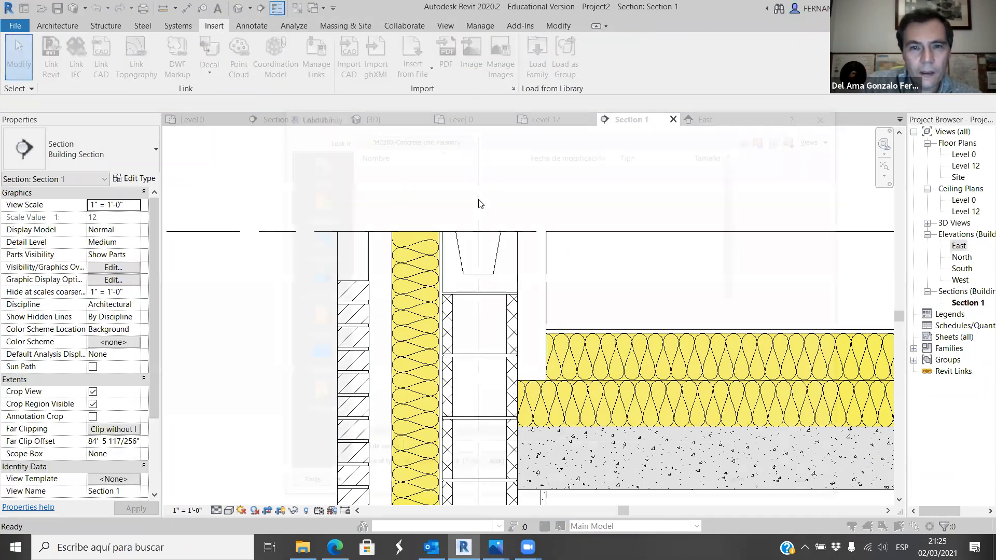
{"action": "left_click", "coordinate": [768, 136]}
{"action": "left_click", "coordinate": [767, 136]}
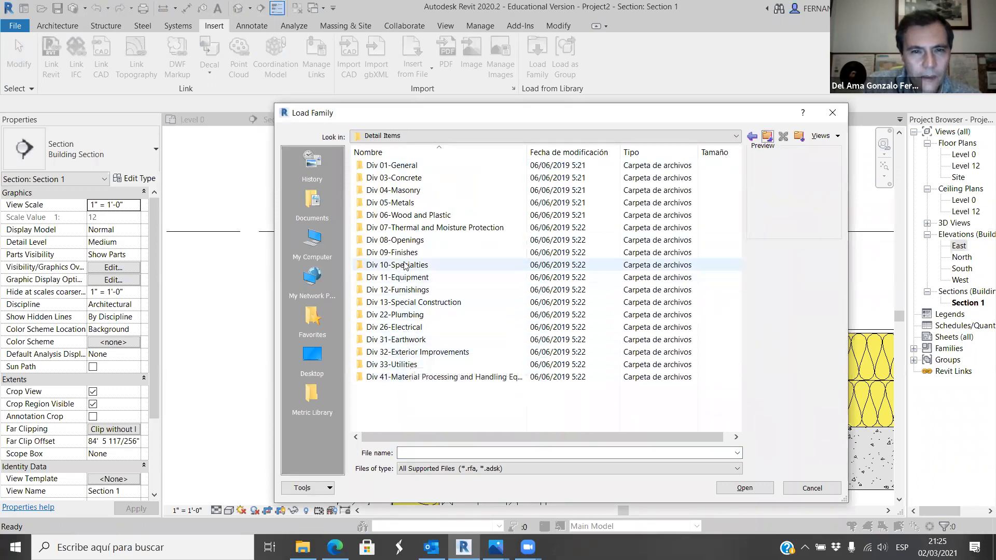
{"action": "double_click", "coordinate": [406, 204]}
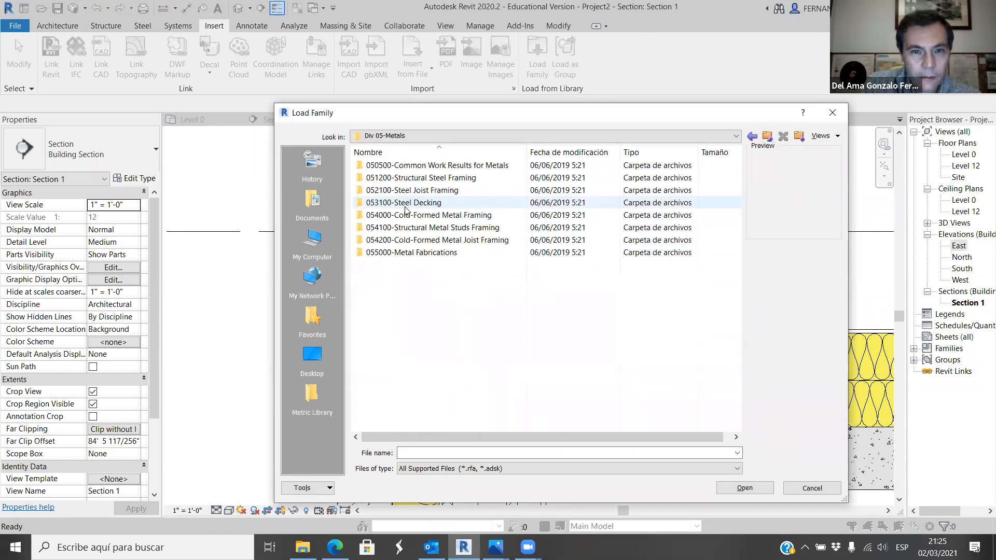
{"action": "double_click", "coordinate": [426, 191]}
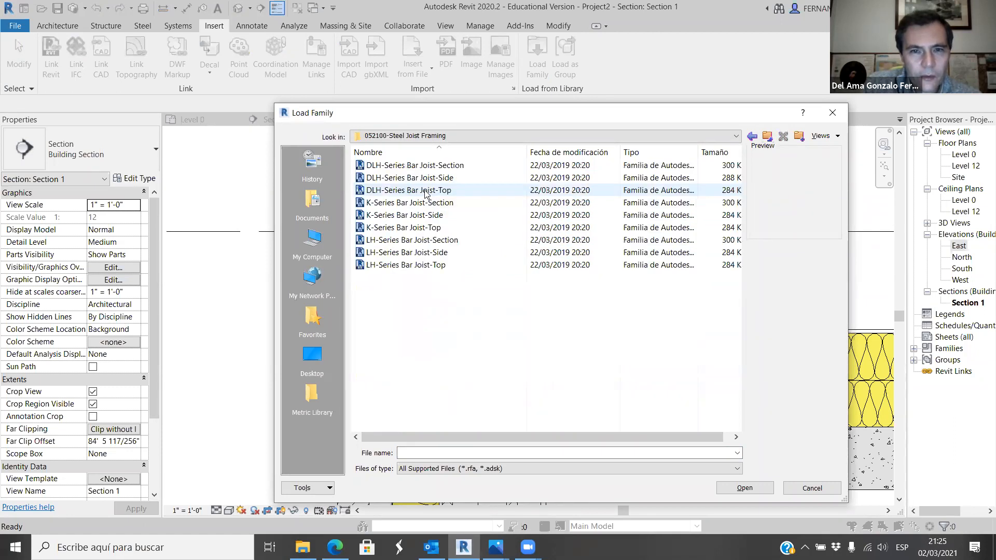
Preview the bar joist families in the Steel Joist Framing folder, looking for a suitable steel section.
{"action": "left_click", "coordinate": [421, 166]}
{"action": "key", "text": "Down"}
{"action": "key", "text": "Down"}
{"action": "key", "text": "Down"}
{"action": "key", "text": "Down"}
{"action": "key", "text": "Down"}
{"action": "key", "text": "Down"}
{"action": "key", "text": "Down"}
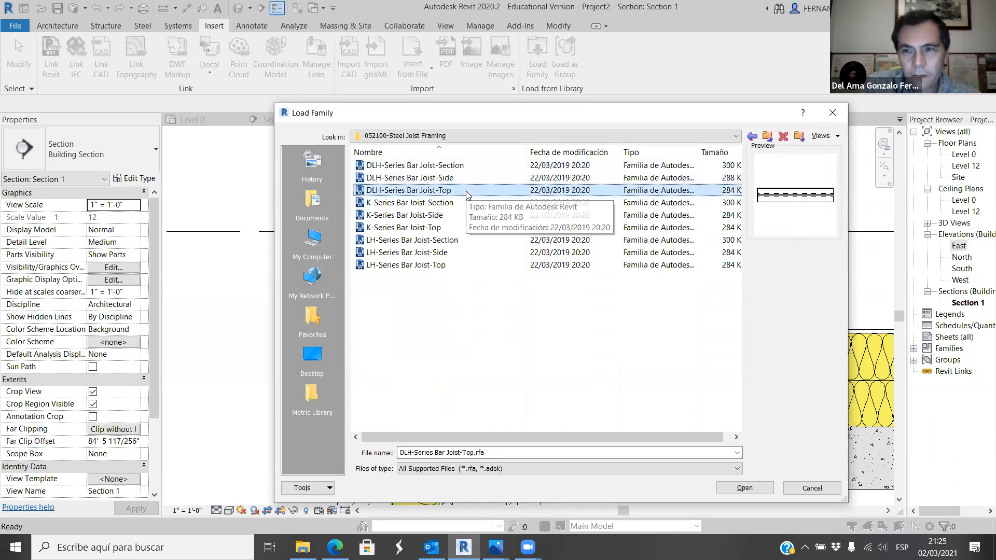
{"action": "key", "text": "Down"}
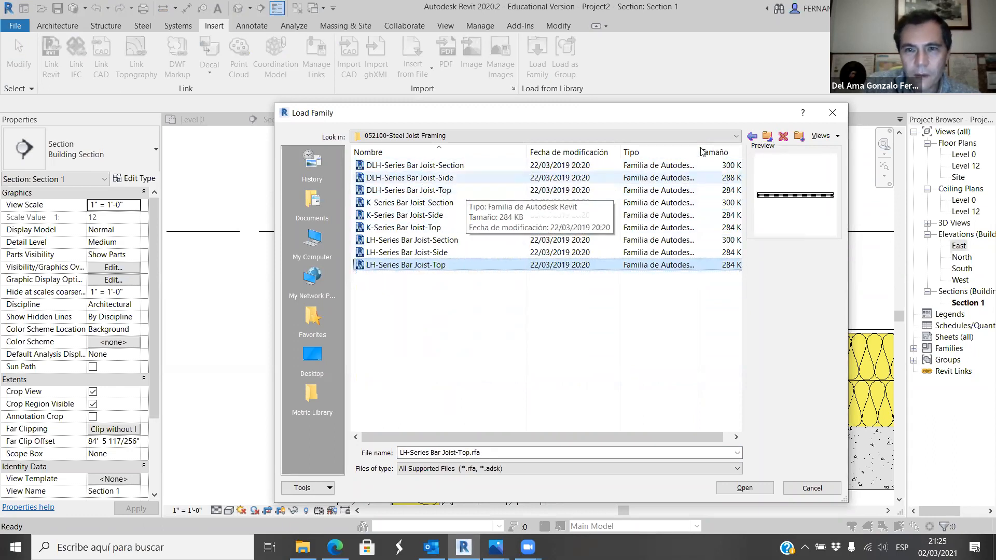
Preview the families in the 054000-Cold-Formed Metal Framing folder, looking for a steel section that suits the detail.
{"action": "left_click", "coordinate": [763, 138]}
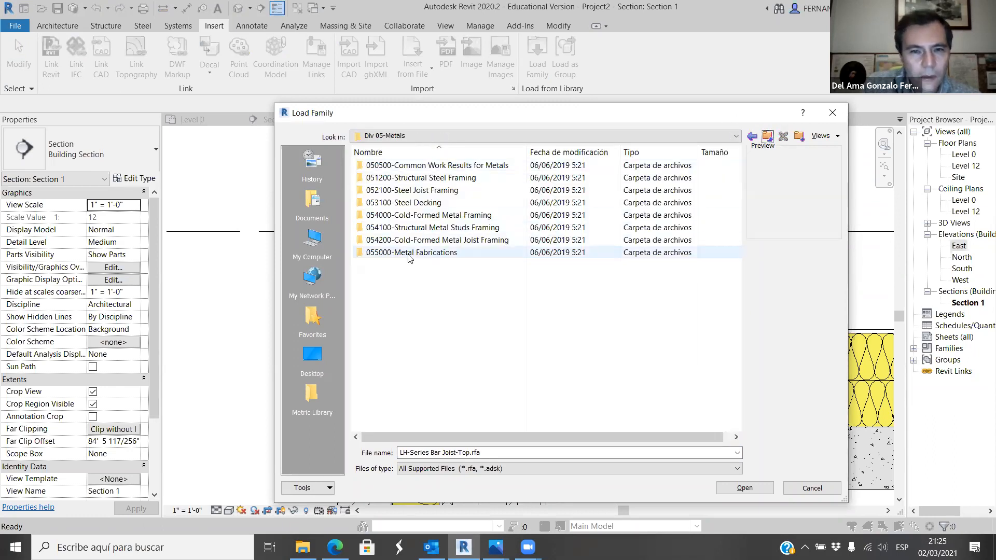
{"action": "double_click", "coordinate": [424, 215]}
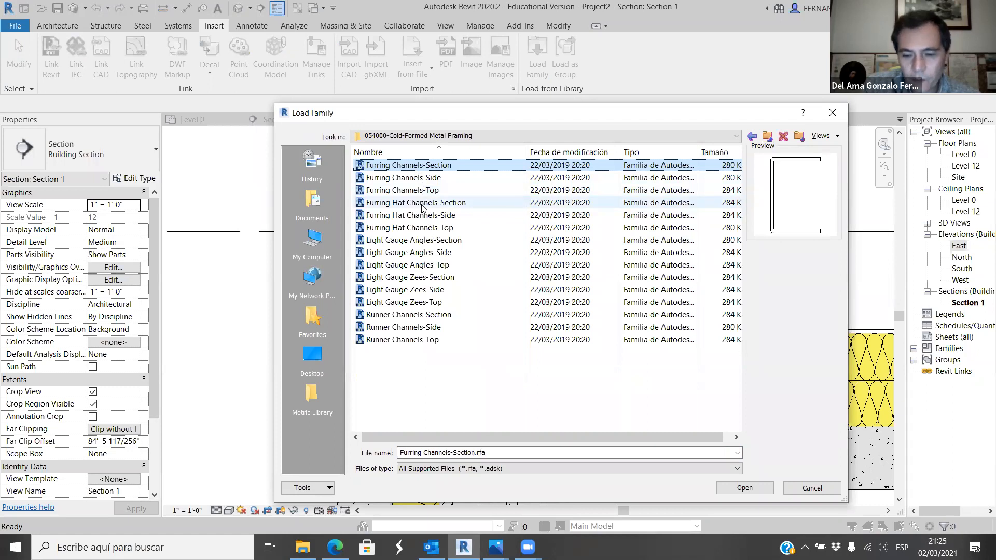
{"action": "key", "text": "Down"}
{"action": "key", "text": "Down"}
{"action": "key", "text": "Down"}
{"action": "key", "text": "Down"}
{"action": "key", "text": "Down"}
{"action": "key", "text": "Down"}
{"action": "key", "text": "Down"}
{"action": "key", "text": "Down"}
{"action": "key", "text": "Down"}
{"action": "key", "text": "Down"}
{"action": "key", "text": "Down"}
{"action": "key", "text": "Down"}
{"action": "key", "text": "Down"}
{"action": "key", "text": "Down"}
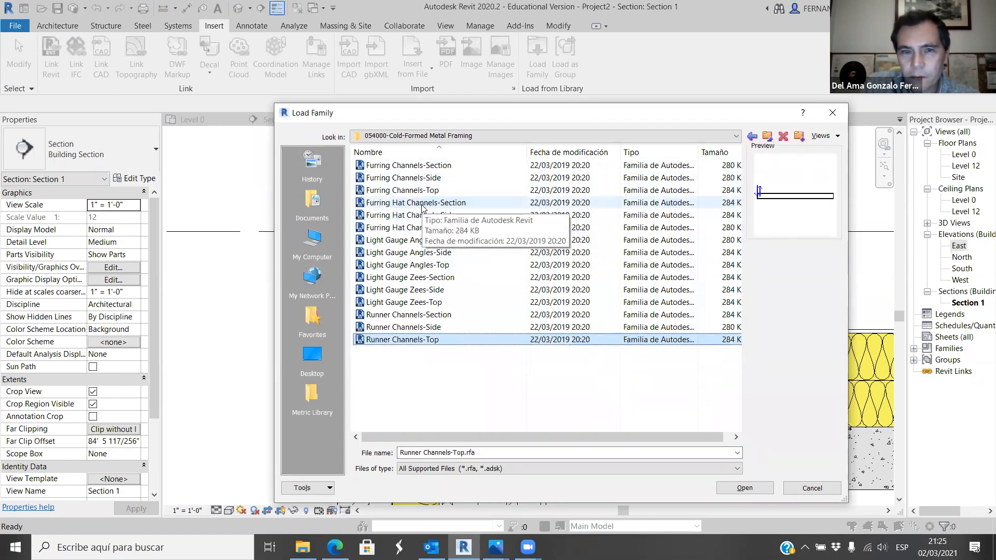
Preview the C stud and channel stud families in the 054100-Structural Metal Studs Framing folder.
{"action": "key", "text": "BackSpace"}
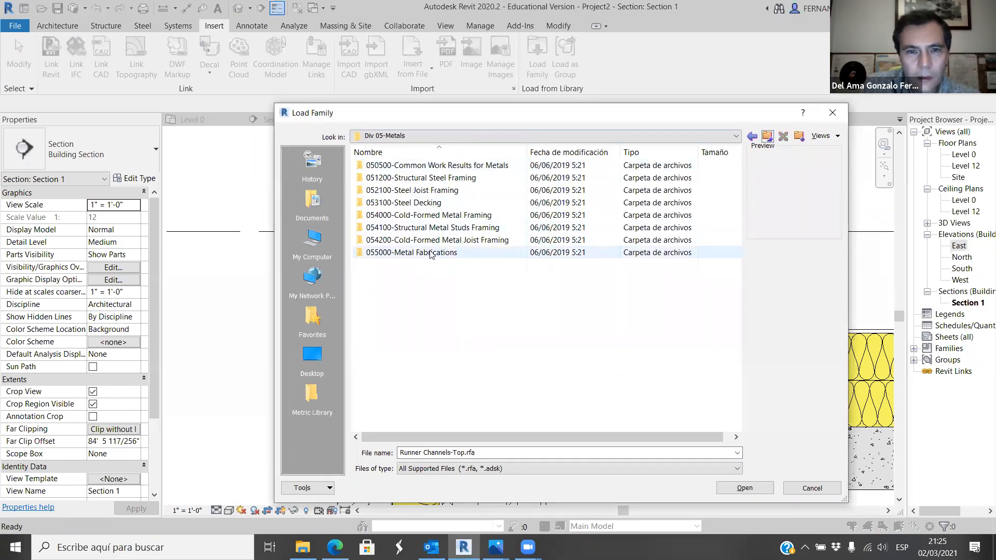
{"action": "double_click", "coordinate": [426, 228]}
{"action": "left_click", "coordinate": [416, 166]}
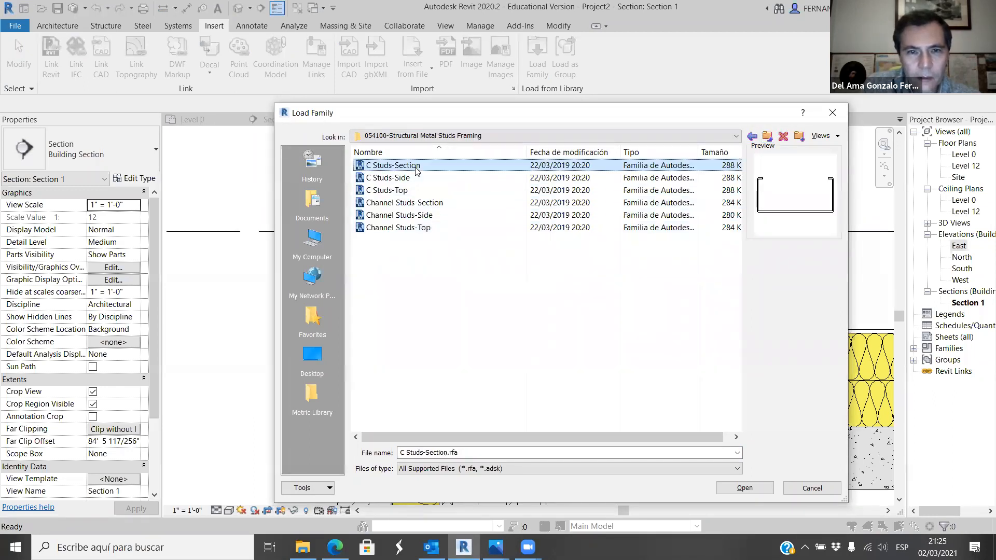
{"action": "key", "text": "Down"}
{"action": "key", "text": "Down"}
{"action": "key", "text": "Down"}
{"action": "key", "text": "Down"}
{"action": "key", "text": "Down"}
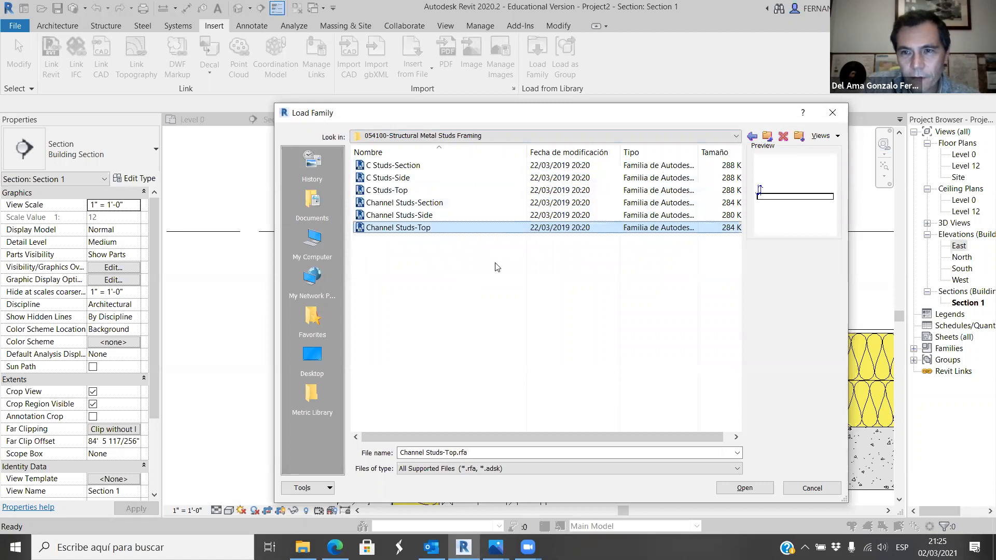
Preview the AISC shape families in the 051200-Structural Steel Framing folder, looking for an I-shaped section.
{"action": "left_click", "coordinate": [767, 136]}
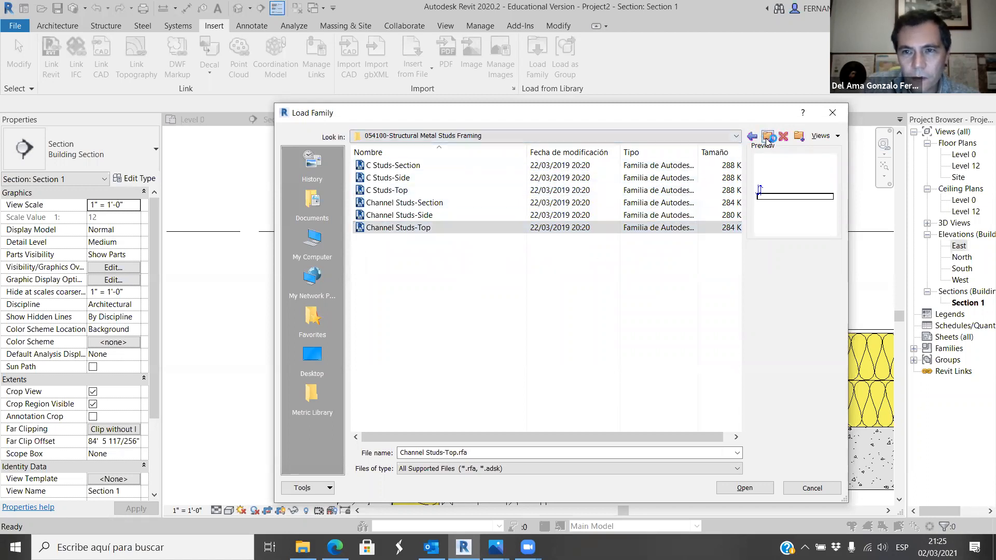
{"action": "double_click", "coordinate": [430, 178]}
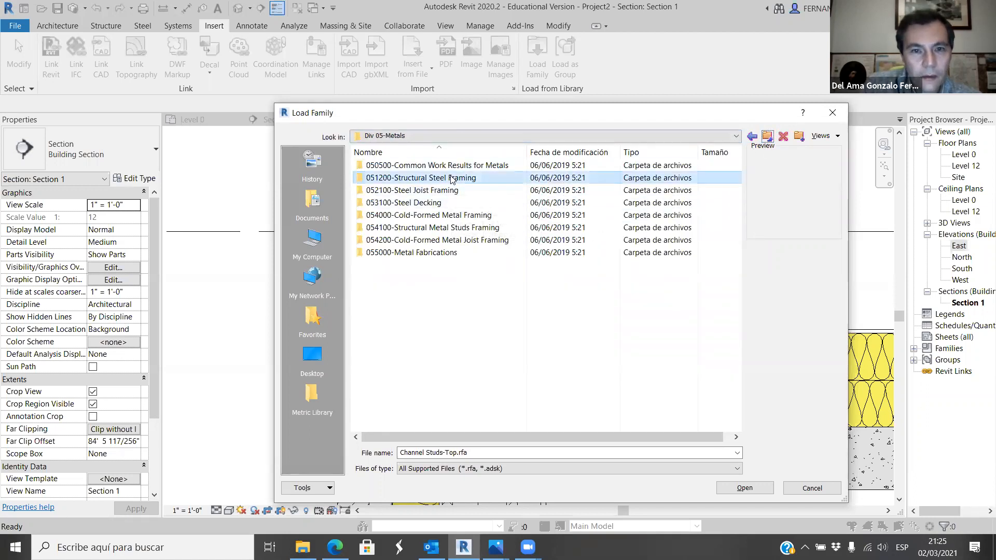
{"action": "left_click", "coordinate": [438, 178]}
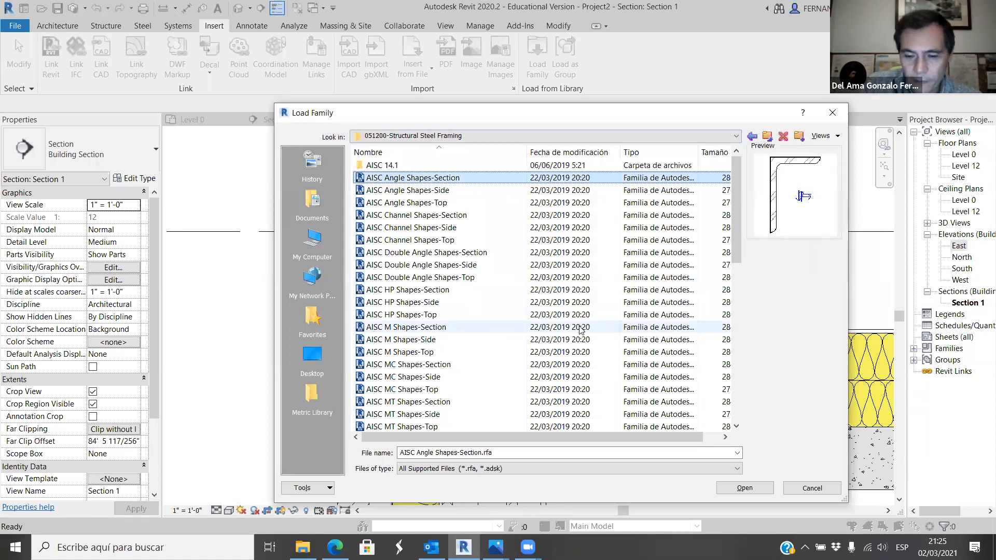
{"action": "key", "text": "Down"}
{"action": "key", "text": "Down"}
{"action": "key", "text": "Down"}
{"action": "key", "text": "Down"}
{"action": "key", "text": "Down"}
{"action": "key", "text": "Down"}
{"action": "key", "text": "Down"}
{"action": "key", "text": "Down"}
{"action": "key", "text": "Down"}
{"action": "key", "text": "Down"}
{"action": "key", "text": "Down"}
{"action": "key", "text": "Down"}
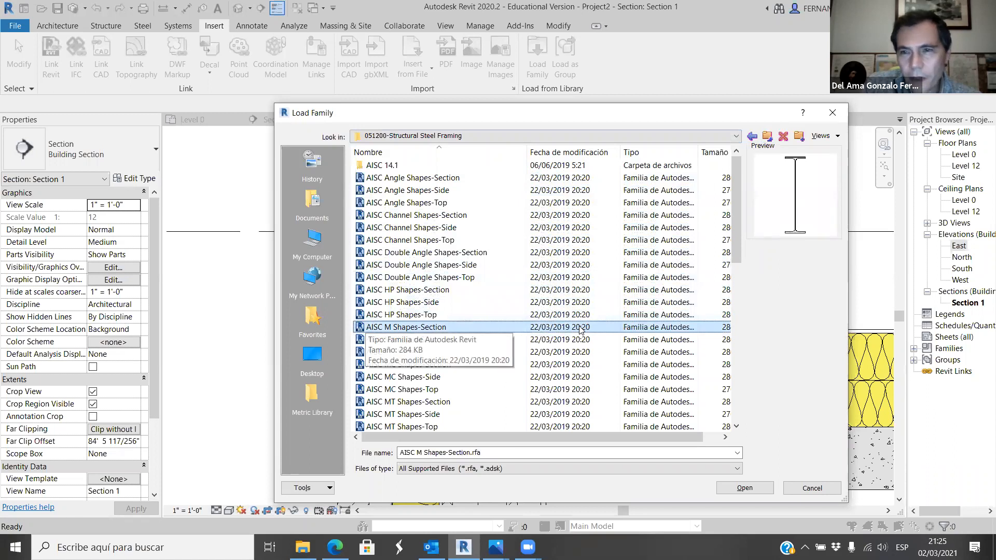
{"action": "key", "text": "Down"}
{"action": "key", "text": "Down"}
{"action": "key", "text": "Down"}
{"action": "key", "text": "Down"}
{"action": "key", "text": "Down"}
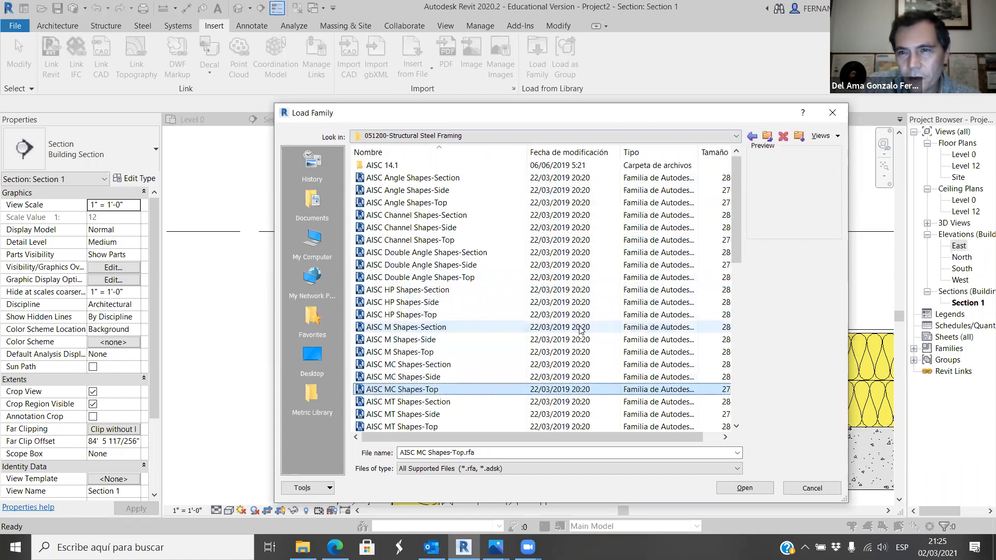
{"action": "key", "text": "Down"}
{"action": "key", "text": "Down"}
{"action": "key", "text": "Down"}
{"action": "key", "text": "Down"}
{"action": "key", "text": "Down"}
{"action": "key", "text": "Down"}
{"action": "key", "text": "Down"}
{"action": "key", "text": "Down"}
{"action": "key", "text": "Down"}
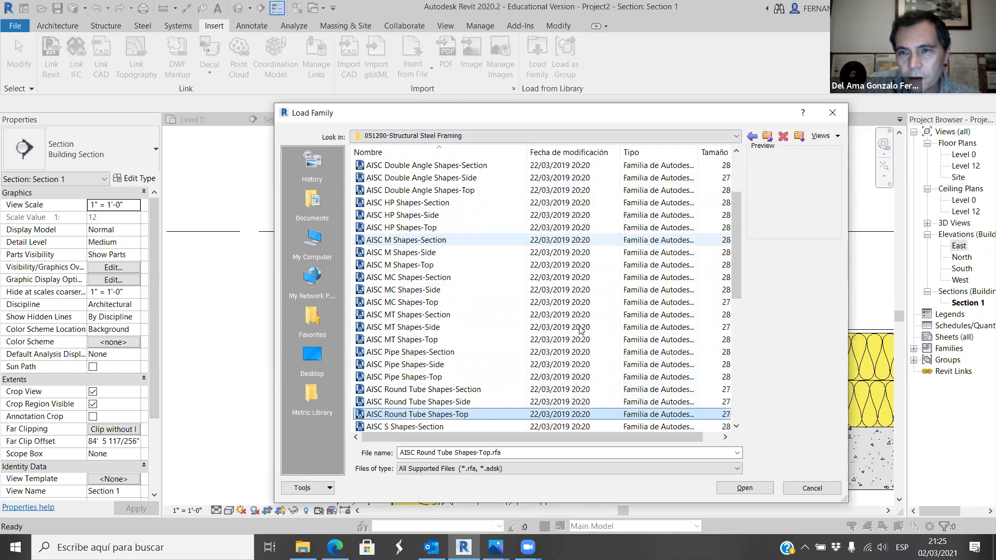
{"action": "key", "text": "Down"}
{"action": "key", "text": "Down"}
{"action": "key", "text": "Down"}
{"action": "key", "text": "Down"}
{"action": "key", "text": "Down"}
{"action": "key", "text": "Down"}
{"action": "key", "text": "Down"}
{"action": "key", "text": "Down"}
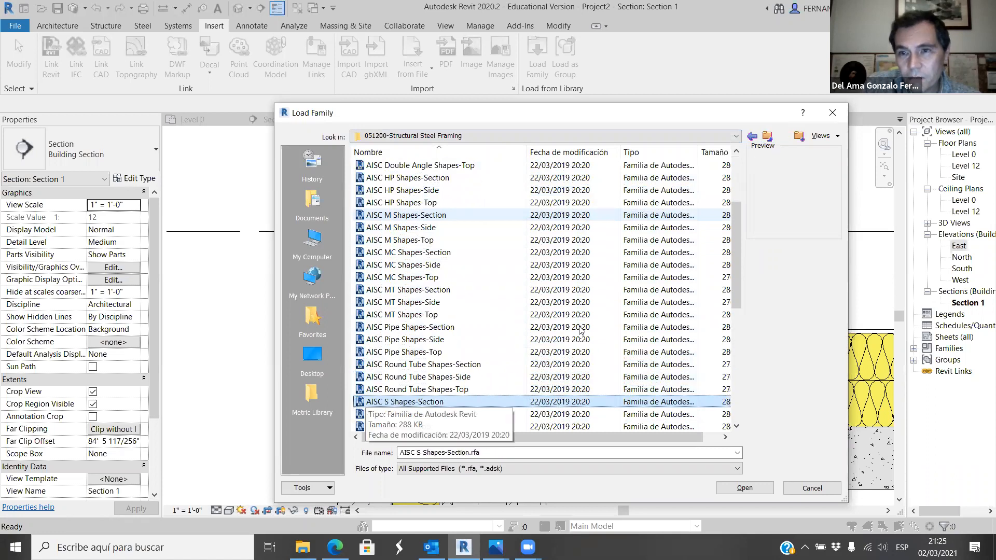
{"action": "key", "text": "Down"}
{"action": "key", "text": "Down"}
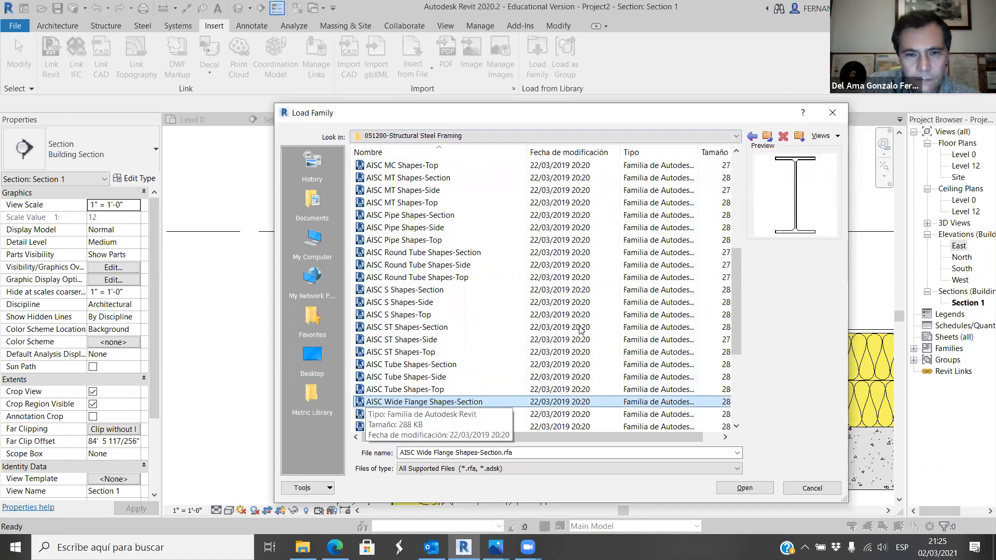
{"action": "key", "text": "Down"}
{"action": "key", "text": "Down"}
{"action": "key", "text": "Down"}
Load the AISC Wide Flange Shapes-Section family with only the W4X13 type.
{"action": "key", "text": "Up"}
{"action": "key", "text": "Up"}
{"action": "key", "text": "Up"}
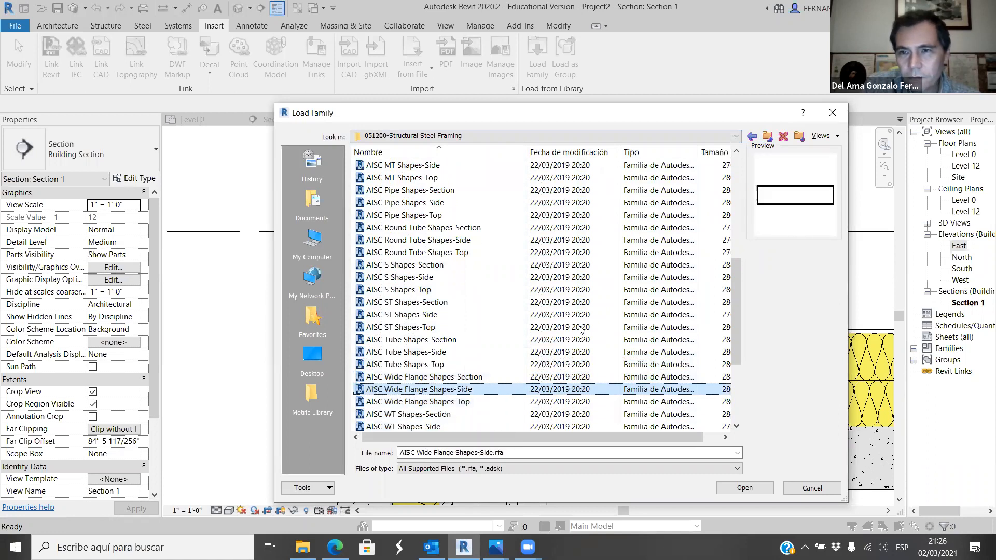
{"action": "left_click", "coordinate": [748, 487]}
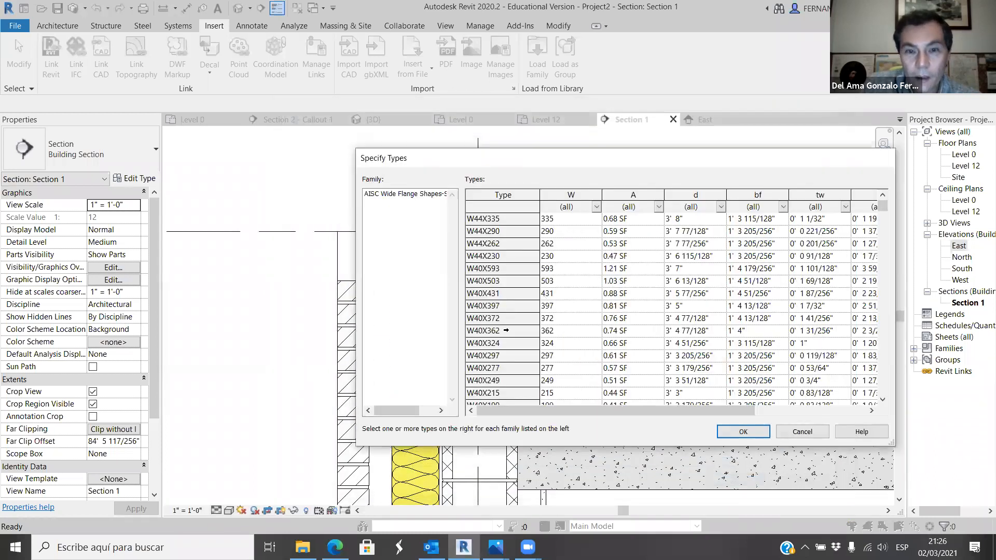
{"action": "scroll", "coordinate": [510, 354], "scroll_direction": "down", "scroll_amount": 20}
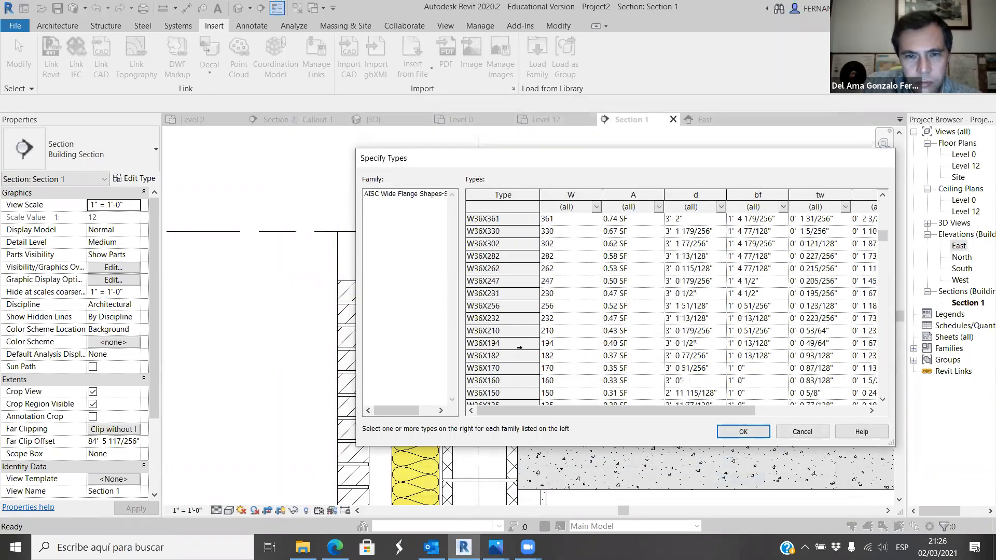
{"action": "scroll", "coordinate": [520, 351], "scroll_direction": "down", "scroll_amount": 20}
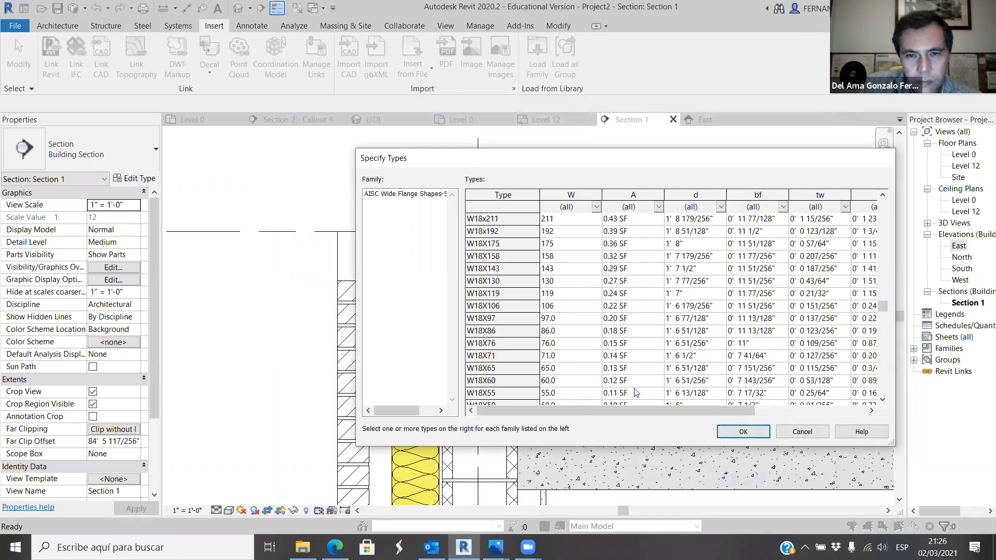
{"action": "left_click_drag", "start_coordinate": [884, 317], "coordinate": [882, 396]}
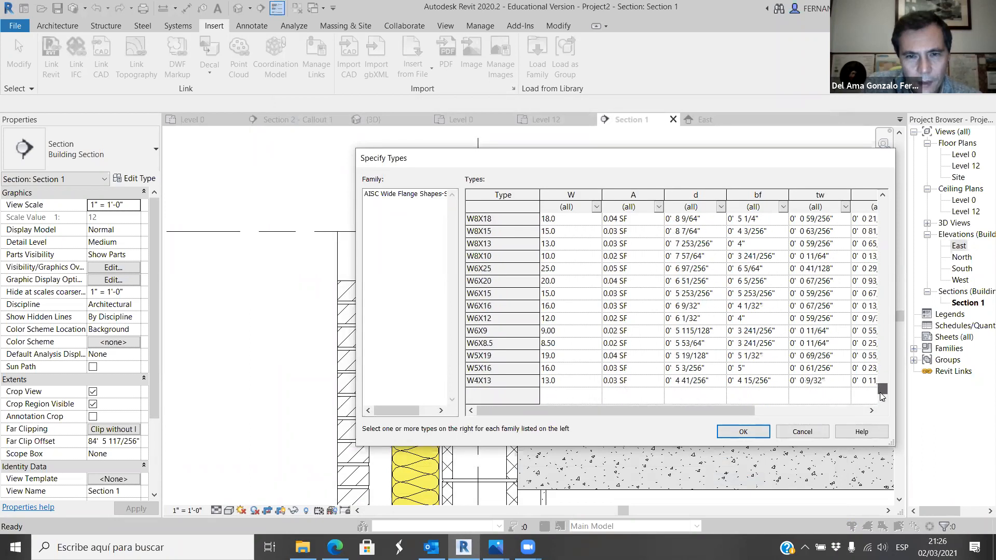
{"action": "left_click", "coordinate": [482, 380]}
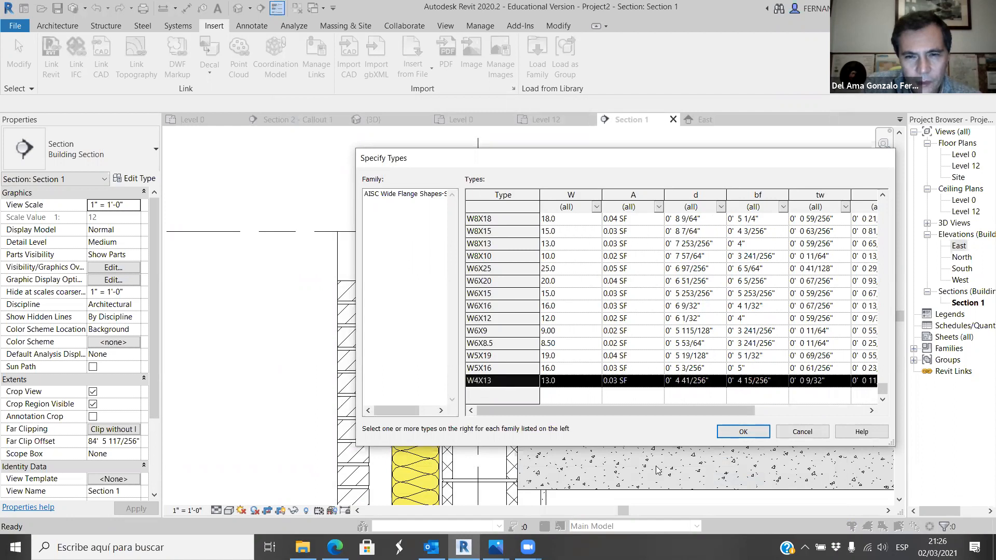
{"action": "left_click", "coordinate": [761, 429]}
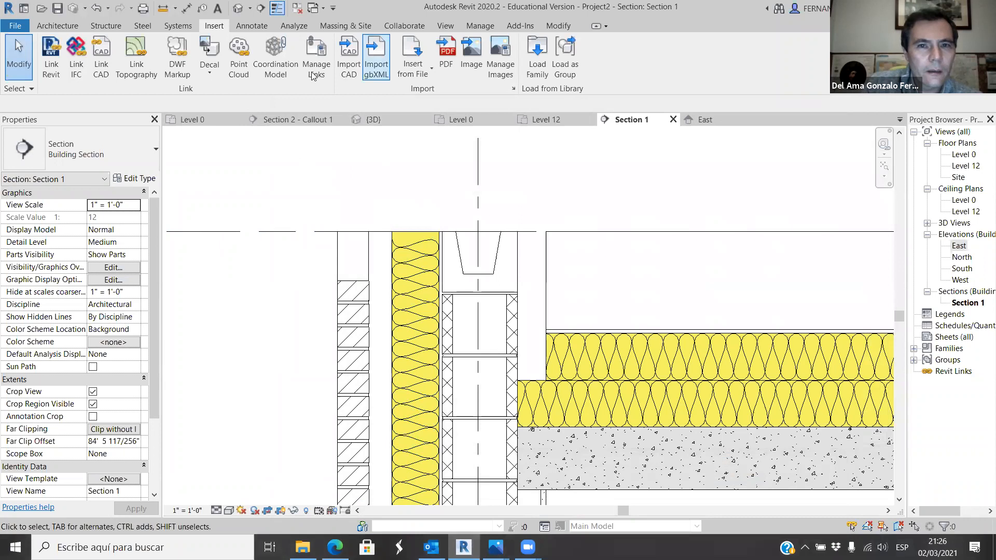
Place a W4X13 wide flange detail component within the brick veneer width, just above the top brick course.
{"action": "left_click", "coordinate": [254, 25]}
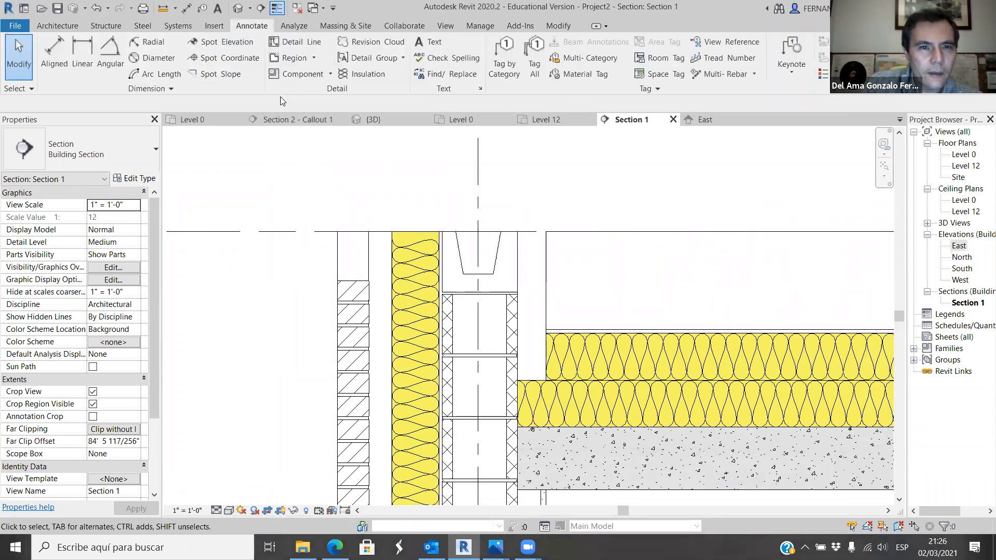
{"action": "left_click", "coordinate": [331, 74]}
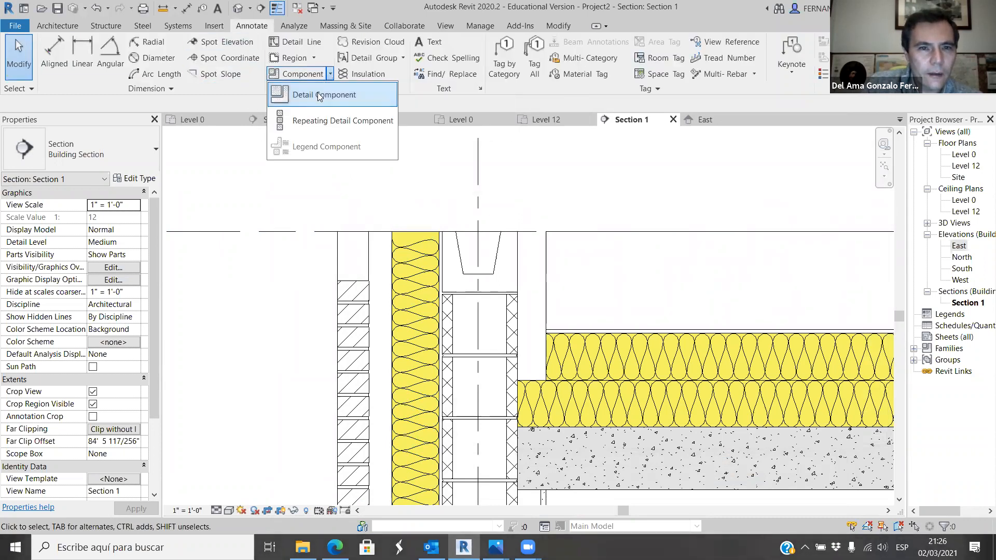
{"action": "left_click", "coordinate": [317, 92]}
{"action": "scroll", "coordinate": [344, 254], "scroll_direction": "up", "scroll_amount": 2}
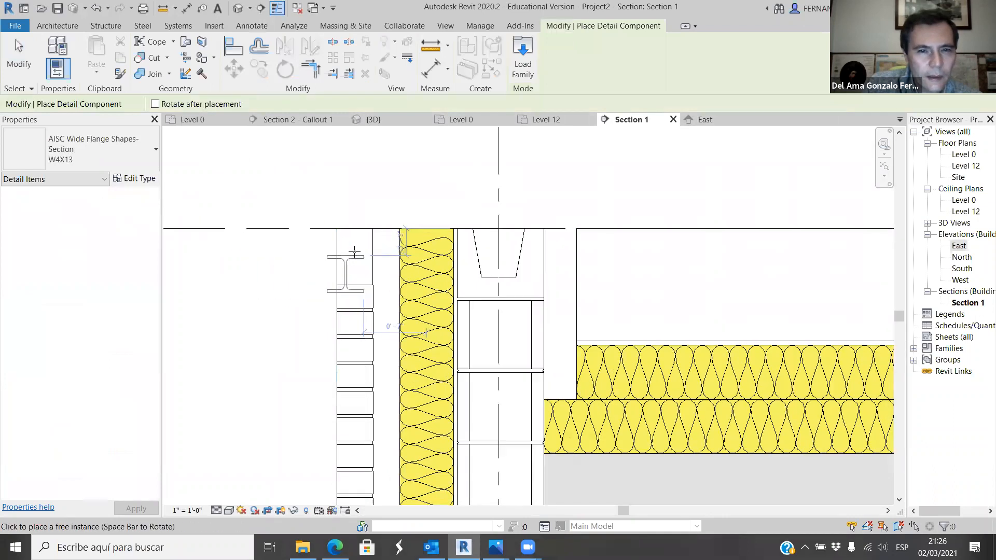
{"action": "left_click", "coordinate": [358, 256]}
{"action": "key", "text": "Escape"}
{"action": "scroll", "coordinate": [342, 262], "scroll_direction": "up", "scroll_amount": 2}
{"action": "scroll", "coordinate": [328, 406], "scroll_direction": "down", "scroll_amount": 1}
Switch to Photos to check the steel banding above the brick in detail01.jpg, and return to Revit.
{"action": "left_click", "coordinate": [495, 548]}
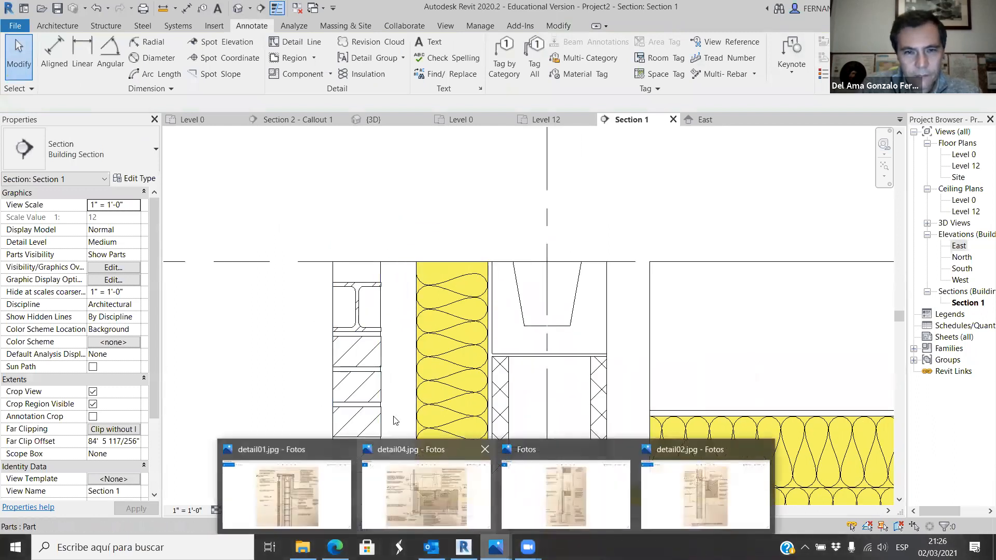
{"action": "left_click", "coordinate": [328, 492]}
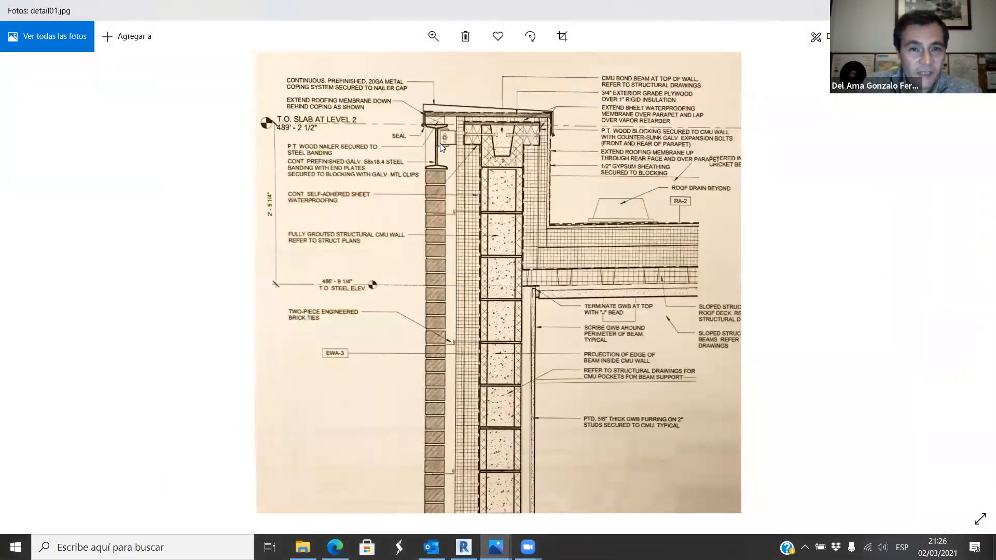
{"action": "left_click", "coordinate": [463, 547]}
Align the top flange of the W4X13 section with the level line at the top of the wall.
{"action": "scroll", "coordinate": [367, 288], "scroll_direction": "up", "scroll_amount": 2}
{"action": "left_click", "coordinate": [358, 290]}
{"action": "scroll", "coordinate": [355, 278], "scroll_direction": "up", "scroll_amount": 1}
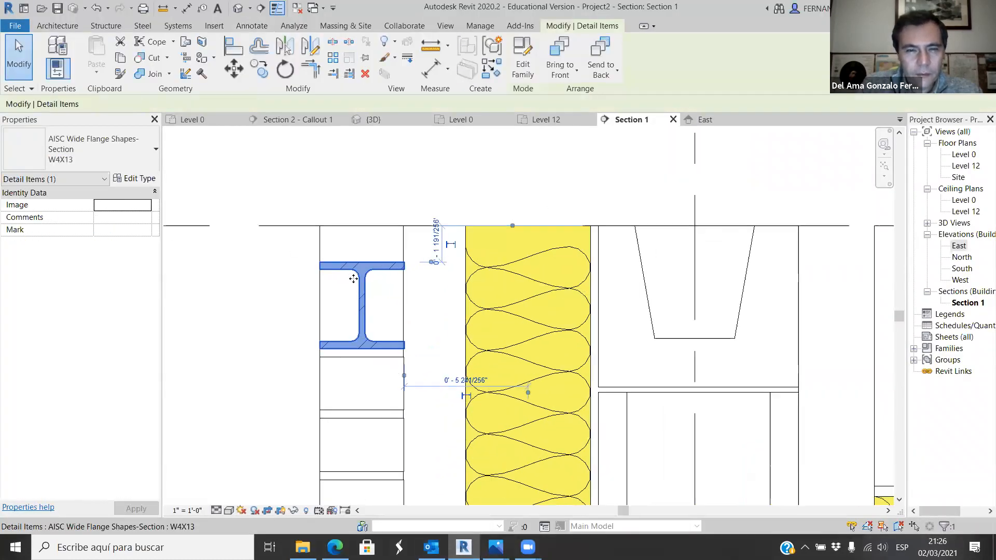
{"action": "scroll", "coordinate": [388, 268], "scroll_direction": "down", "scroll_amount": 2}
{"action": "left_click", "coordinate": [234, 48]}
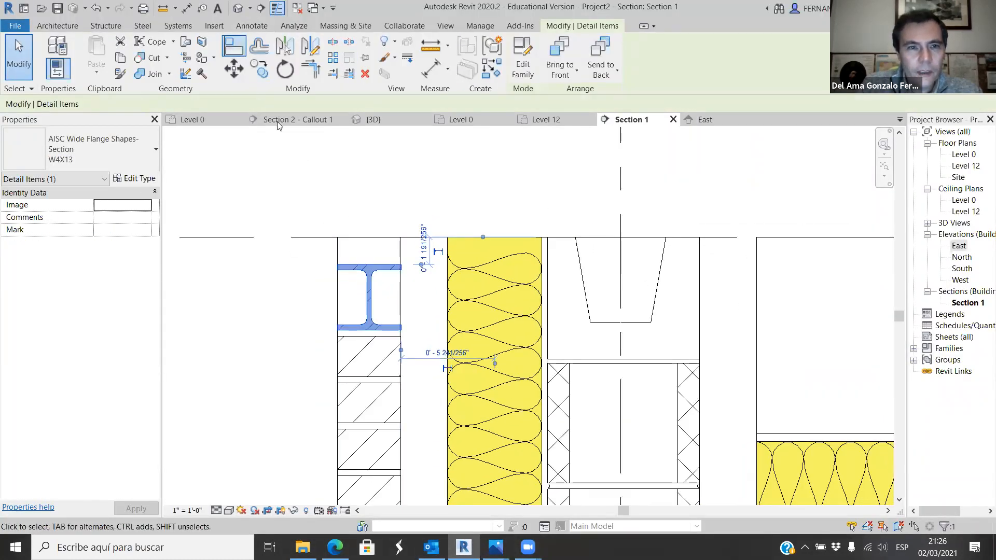
{"action": "scroll", "coordinate": [352, 218], "scroll_direction": "up", "scroll_amount": 1}
{"action": "left_click", "coordinate": [375, 243]}
{"action": "left_click", "coordinate": [374, 275]}
Align the top of the brick stack with the underside of the W4X13 section's bottom flange.
{"action": "scroll", "coordinate": [352, 306], "scroll_direction": "down", "scroll_amount": 1}
{"action": "scroll", "coordinate": [362, 340], "scroll_direction": "up", "scroll_amount": 2}
{"action": "left_click", "coordinate": [378, 306]}
{"action": "left_click", "coordinate": [385, 342]}
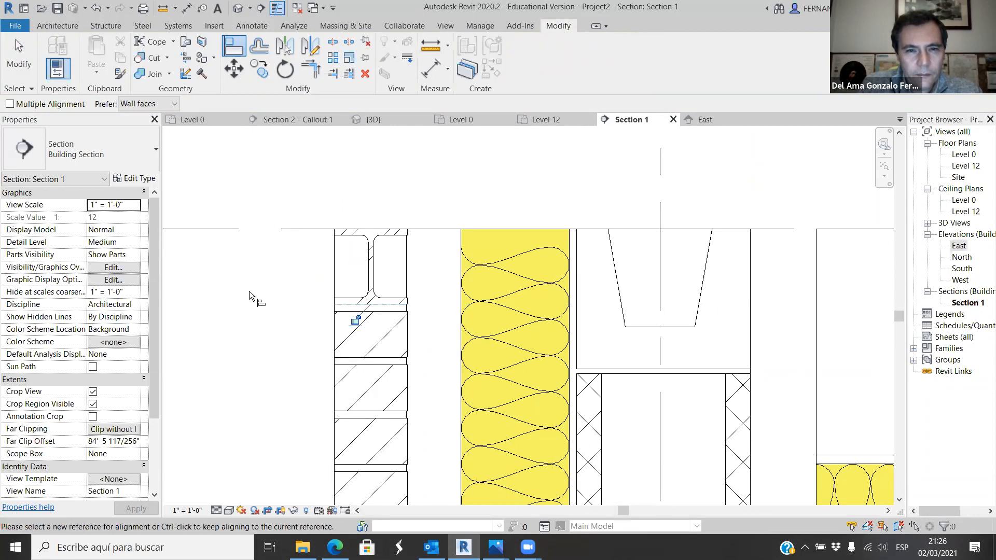
{"action": "scroll", "coordinate": [251, 293], "scroll_direction": "down", "scroll_amount": 1}
{"action": "key", "text": "Escape"}
{"action": "key", "text": "Escape"}
{"action": "scroll", "coordinate": [367, 200], "scroll_direction": "down", "scroll_amount": 3}
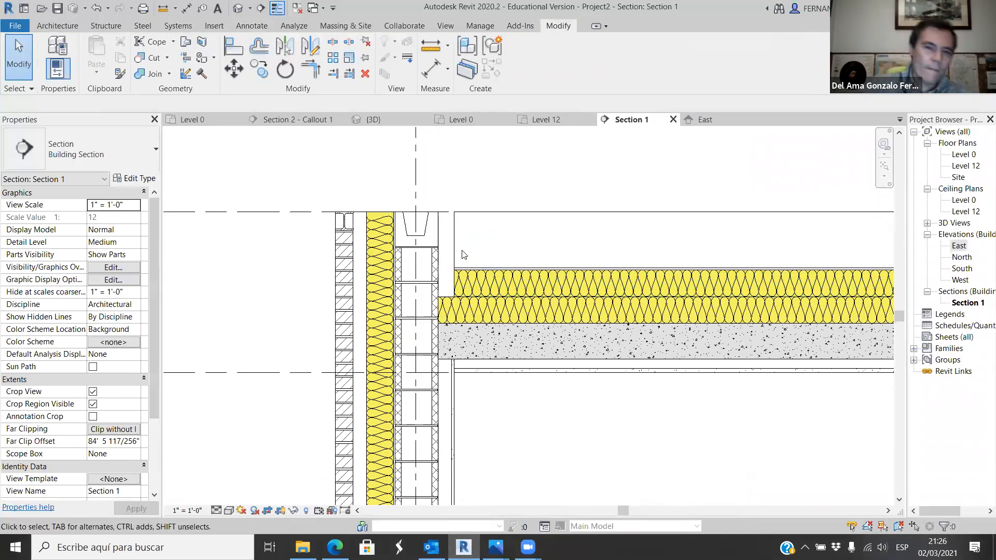
{"action": "scroll", "coordinate": [407, 256], "scroll_direction": "up", "scroll_amount": 2}
{"action": "scroll", "coordinate": [274, 210], "scroll_direction": "up", "scroll_amount": 2}
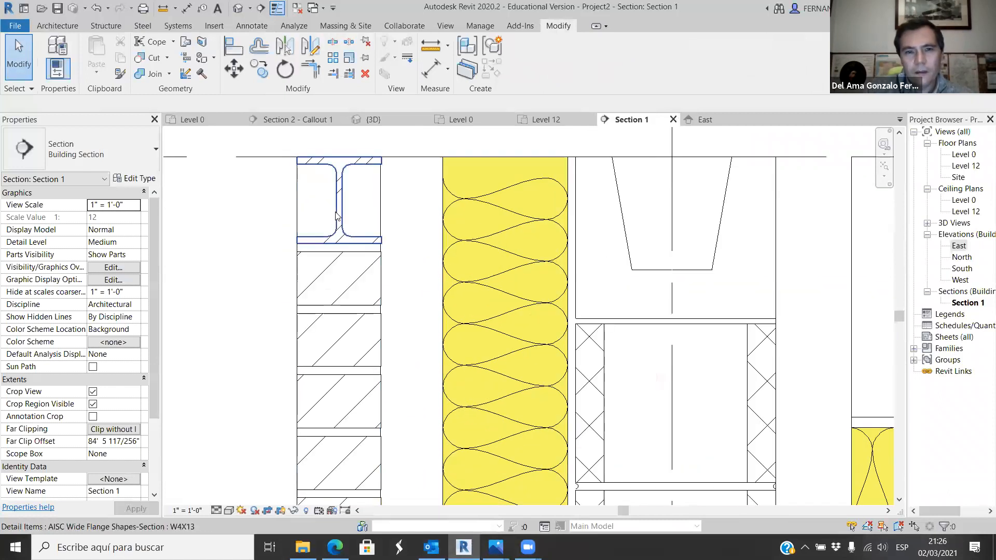
{"action": "scroll", "coordinate": [346, 225], "scroll_direction": "down", "scroll_amount": 4}
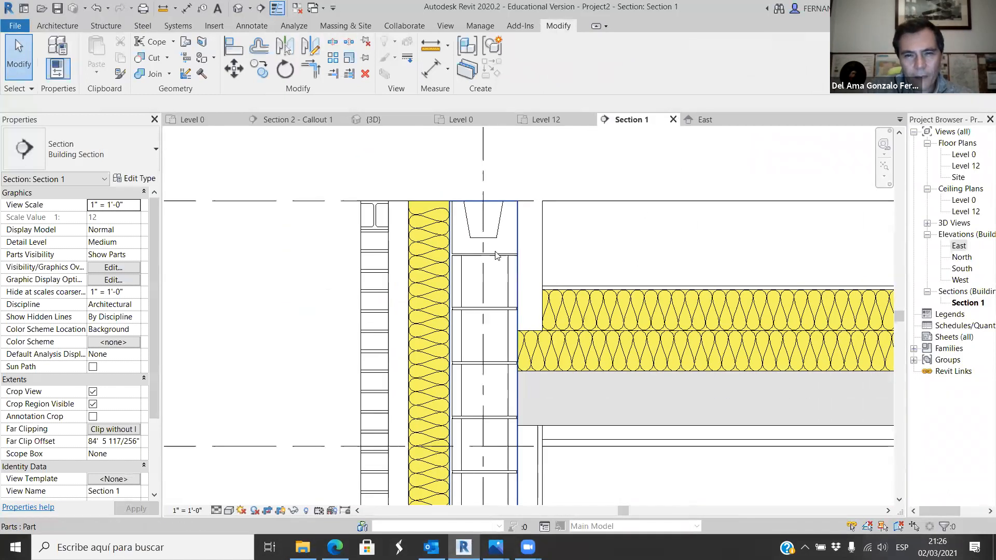
{"action": "scroll", "coordinate": [522, 255], "scroll_direction": "down", "scroll_amount": 1}
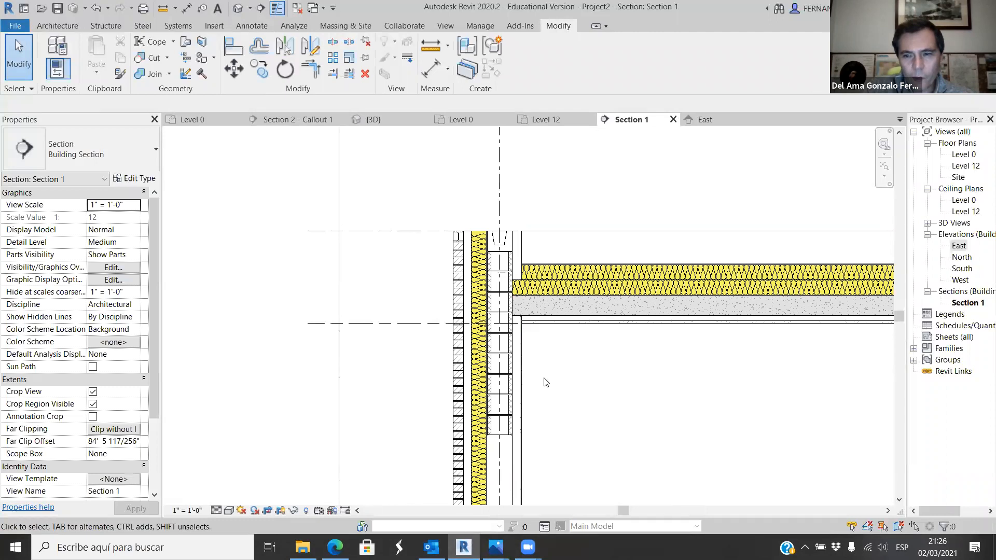
{"action": "scroll", "coordinate": [482, 311], "scroll_direction": "up", "scroll_amount": 3}
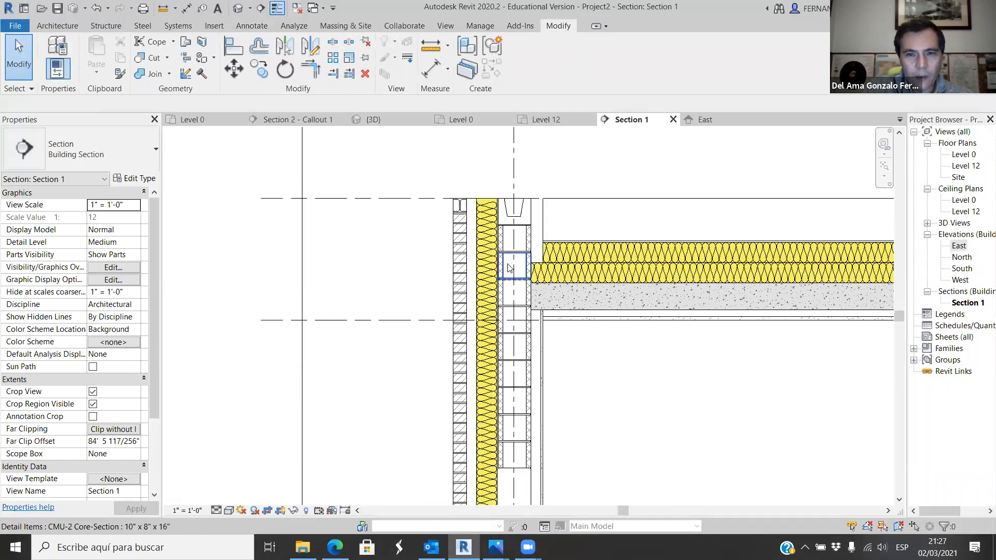
{"action": "scroll", "coordinate": [525, 243], "scroll_direction": "up", "scroll_amount": 1}
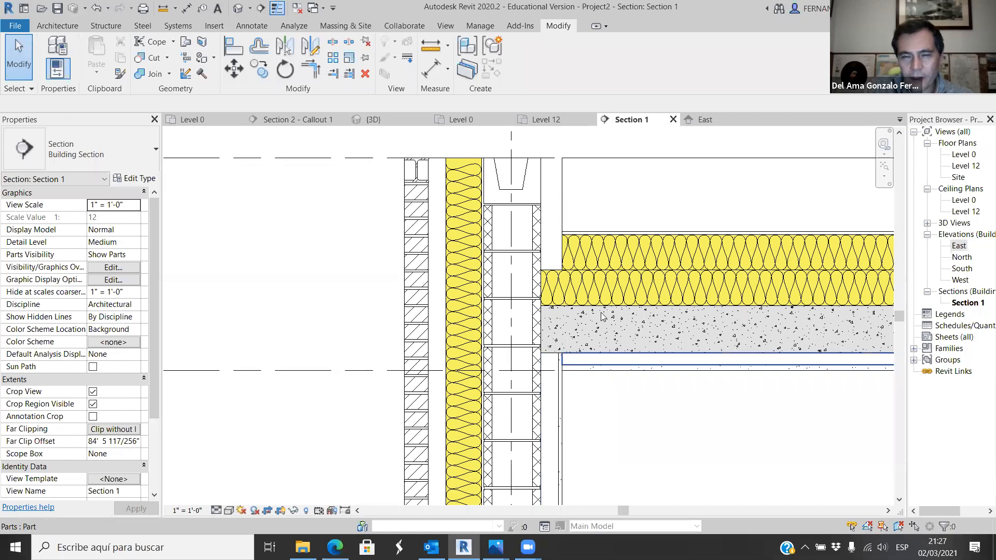
Switch to Photos to compare the finished wall top with detail01.jpg, and return to Revit.
{"action": "scroll", "coordinate": [521, 347], "scroll_direction": "down", "scroll_amount": 2}
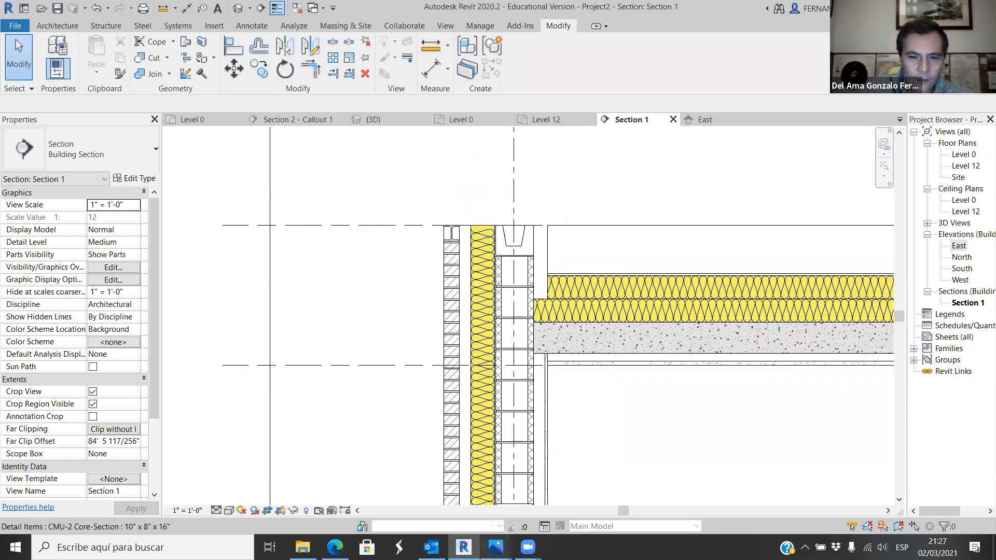
{"action": "mouse_move", "coordinate": [495, 547]}
{"action": "left_click", "coordinate": [378, 451]}
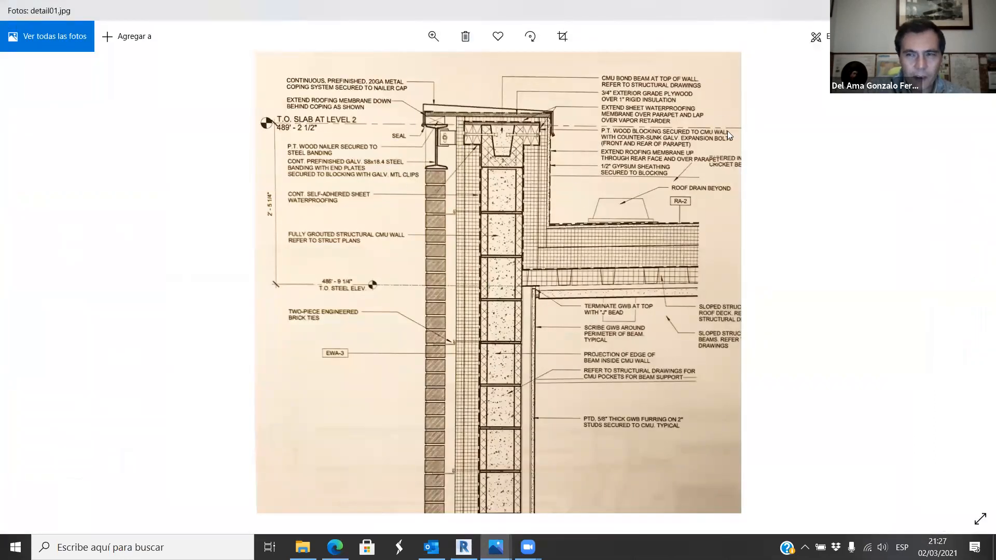
{"action": "left_click", "coordinate": [921, 11]}
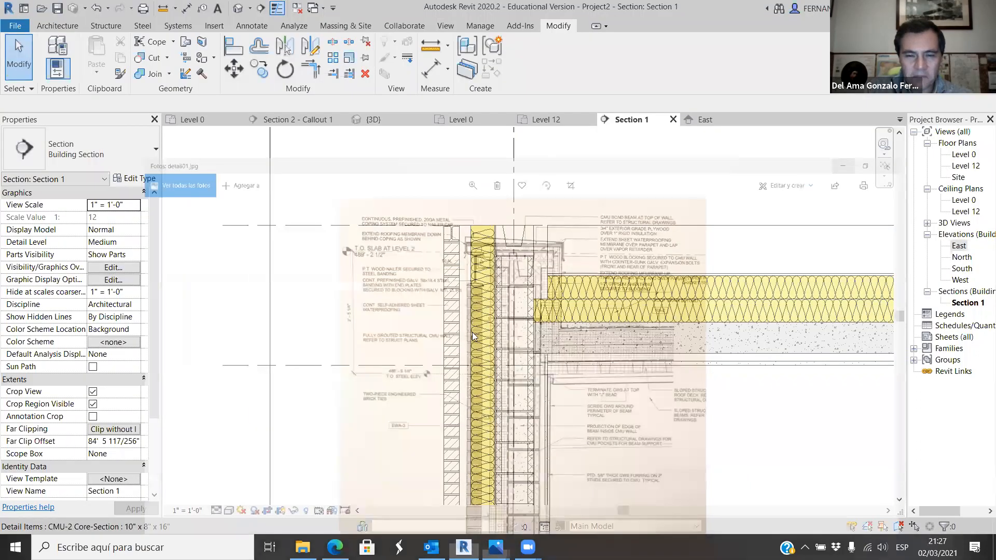
Open section01.jpg from the Classwork04_Steel_Callouts folder to check how its callouts frame the wall details, and return to Revit.
{"action": "scroll", "coordinate": [345, 249], "scroll_direction": "down", "scroll_amount": 5}
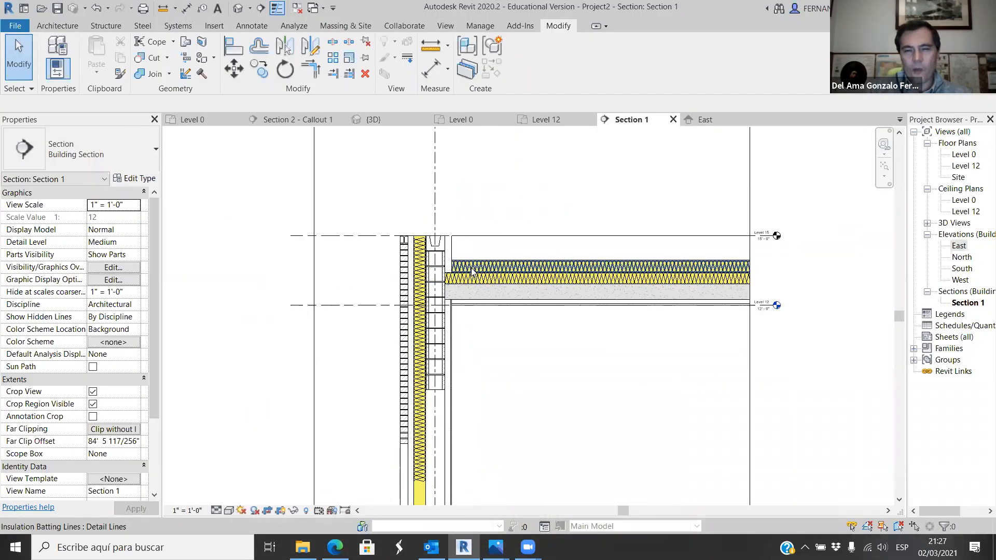
{"action": "scroll", "coordinate": [477, 279], "scroll_direction": "up", "scroll_amount": 1}
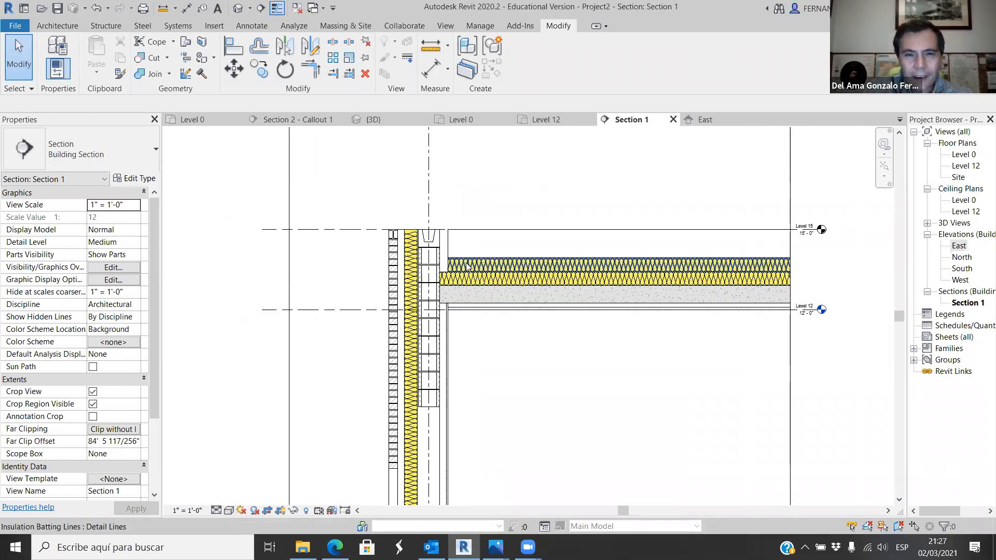
{"action": "scroll", "coordinate": [466, 268], "scroll_direction": "down", "scroll_amount": 3}
{"action": "scroll", "coordinate": [465, 268], "scroll_direction": "down", "scroll_amount": 2}
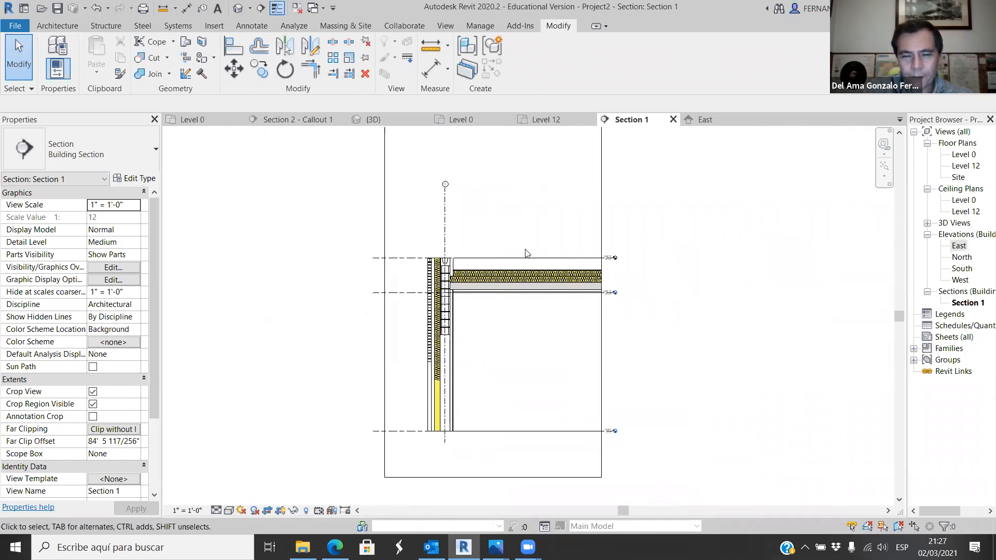
{"action": "scroll", "coordinate": [454, 274], "scroll_direction": "up", "scroll_amount": 1}
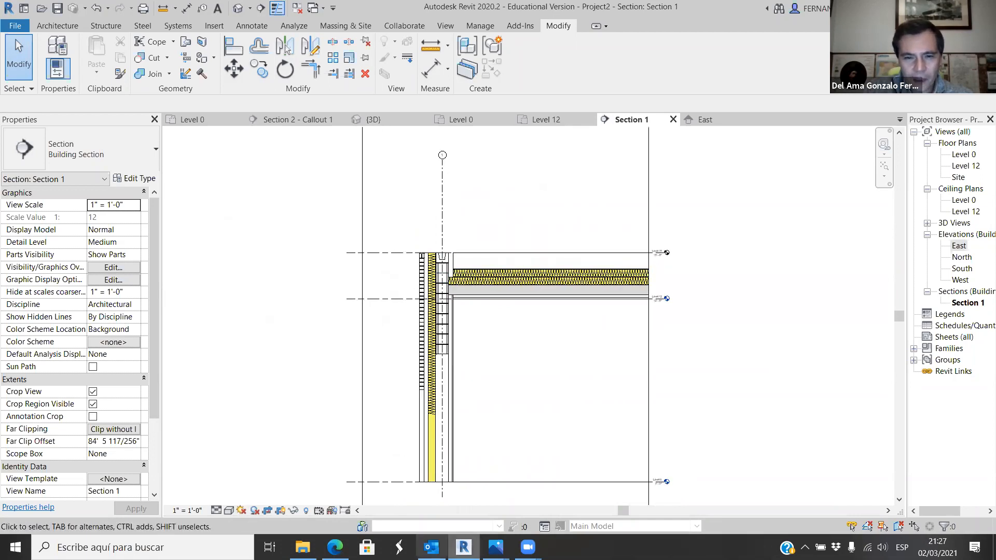
{"action": "left_click", "coordinate": [302, 547]}
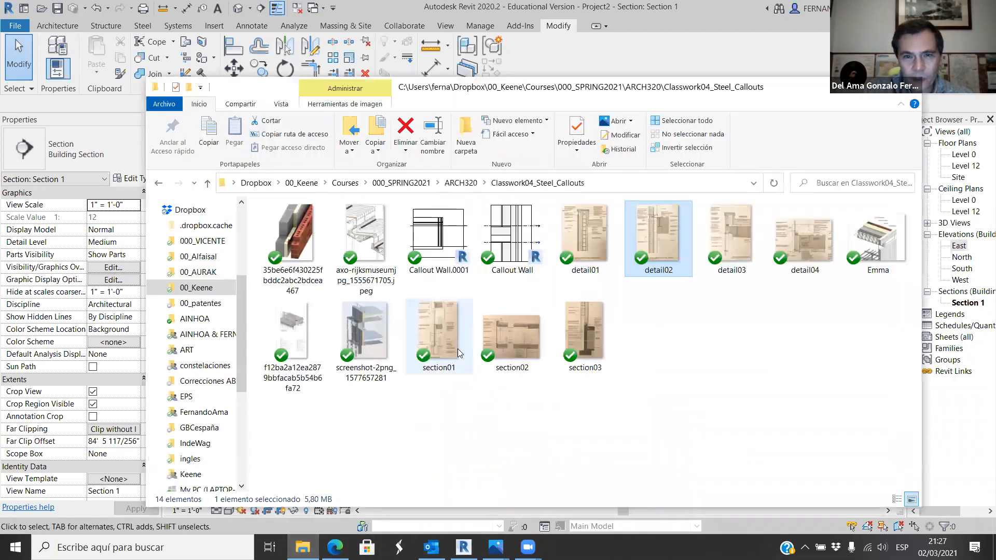
{"action": "left_click", "coordinate": [449, 335]}
{"action": "double_click", "coordinate": [449, 333]}
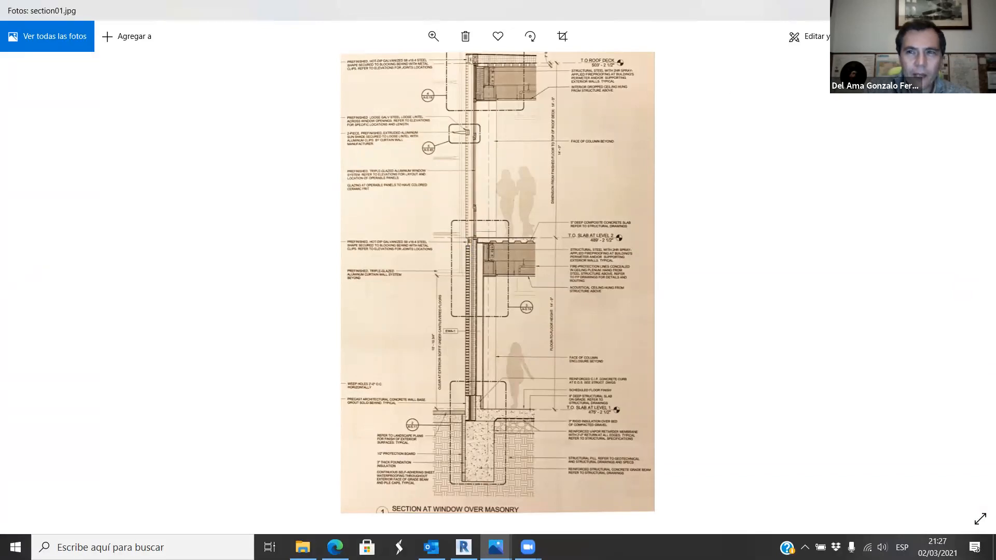
{"action": "left_click", "coordinate": [496, 547]}
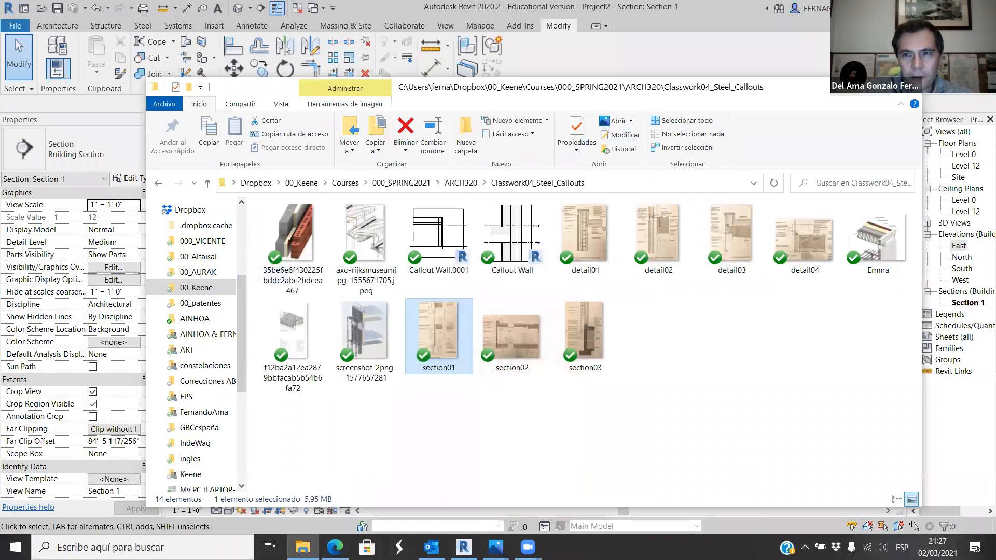
{"action": "left_click", "coordinate": [857, 83]}
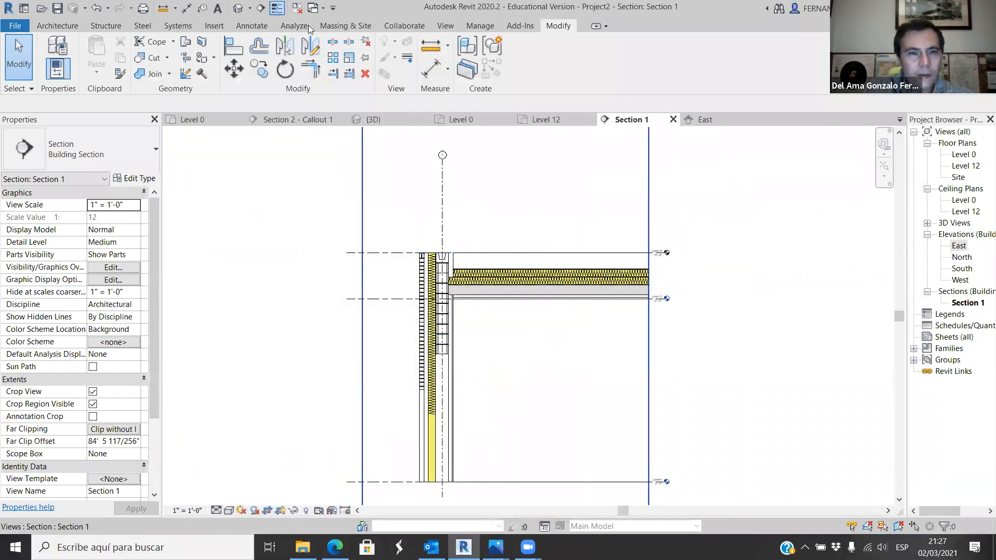
Create a rectangular callout in Section 1 around the top of the wall and its junction with the roof slab.
{"action": "left_click", "coordinate": [445, 26]}
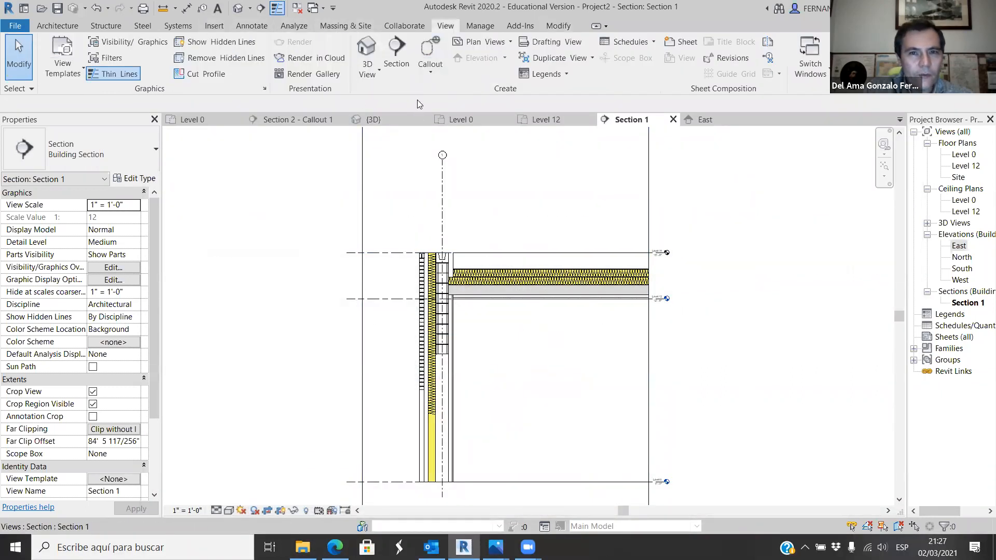
{"action": "left_click", "coordinate": [429, 50]}
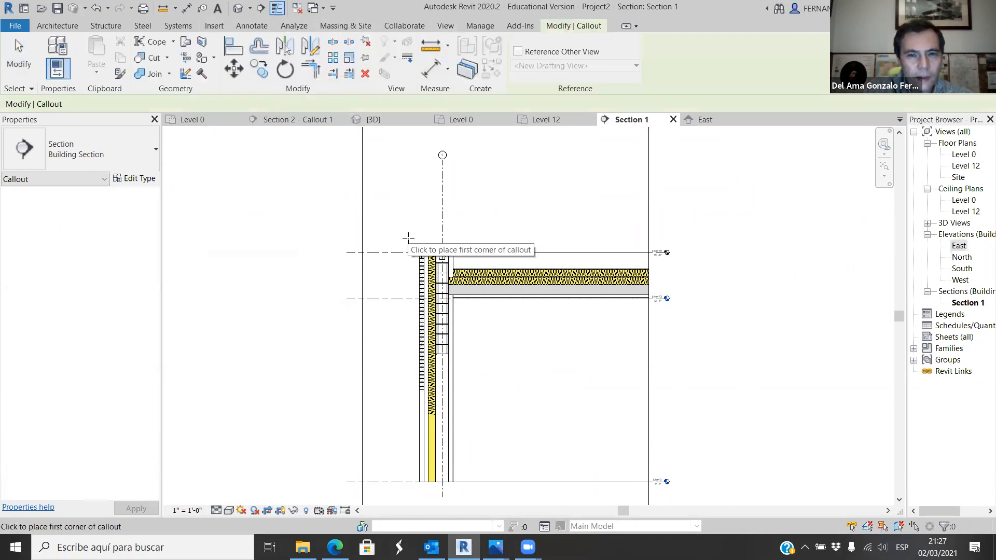
{"action": "left_click", "coordinate": [411, 242]}
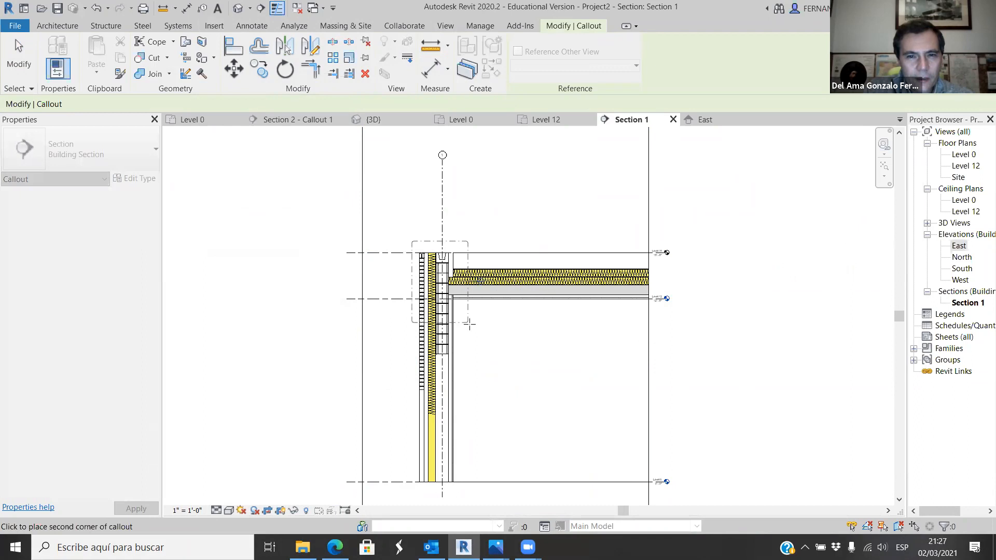
{"action": "left_click", "coordinate": [467, 323]}
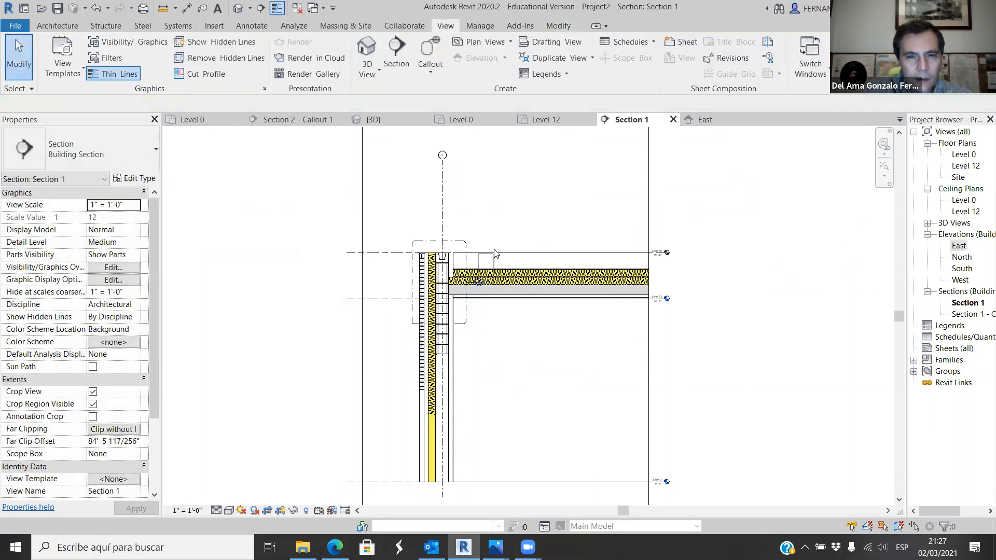
Move the callout head to the exterior side of the wall, above the boundary's upper corner, with a diagonal leader.
{"action": "left_click_drag", "start_coordinate": [487, 242], "coordinate": [485, 249]}
{"action": "left_click_drag", "start_coordinate": [478, 283], "coordinate": [433, 282]}
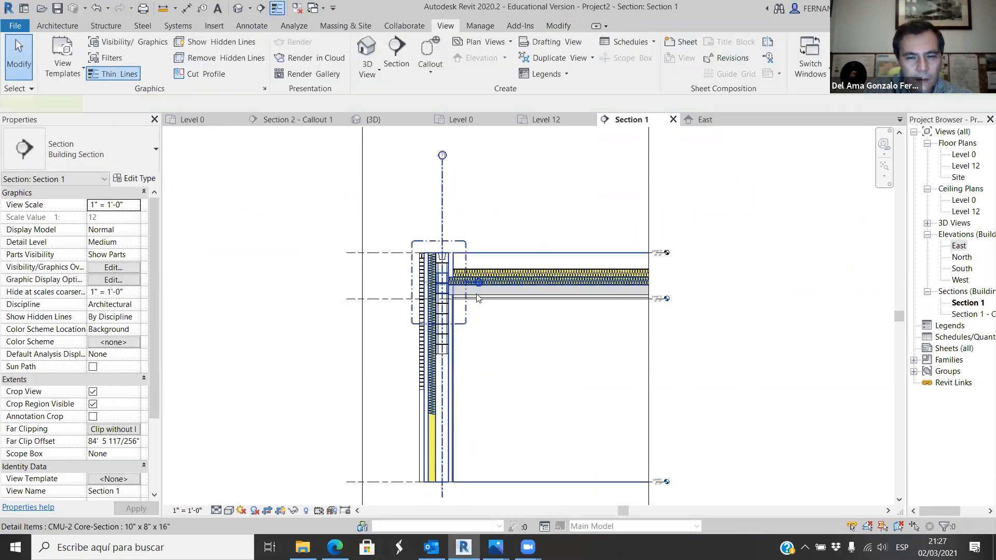
{"action": "key", "text": "Escape"}
{"action": "scroll", "coordinate": [486, 300], "scroll_direction": "up", "scroll_amount": 5}
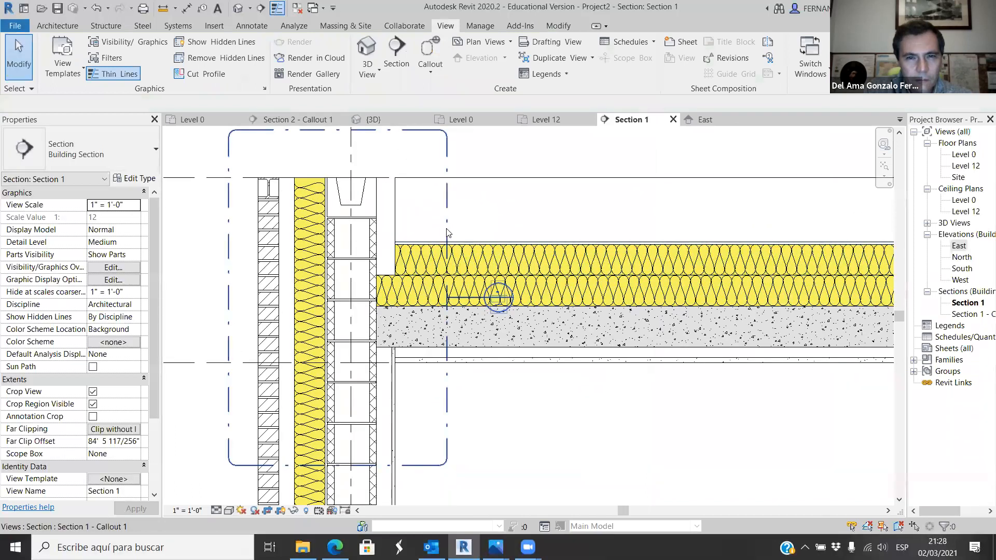
{"action": "left_click", "coordinate": [486, 300]}
{"action": "left_click_drag", "start_coordinate": [486, 300], "coordinate": [490, 253]}
{"action": "left_click_drag", "start_coordinate": [516, 193], "coordinate": [202, 170]}
{"action": "scroll", "coordinate": [615, 390], "scroll_direction": "down", "scroll_amount": 3}
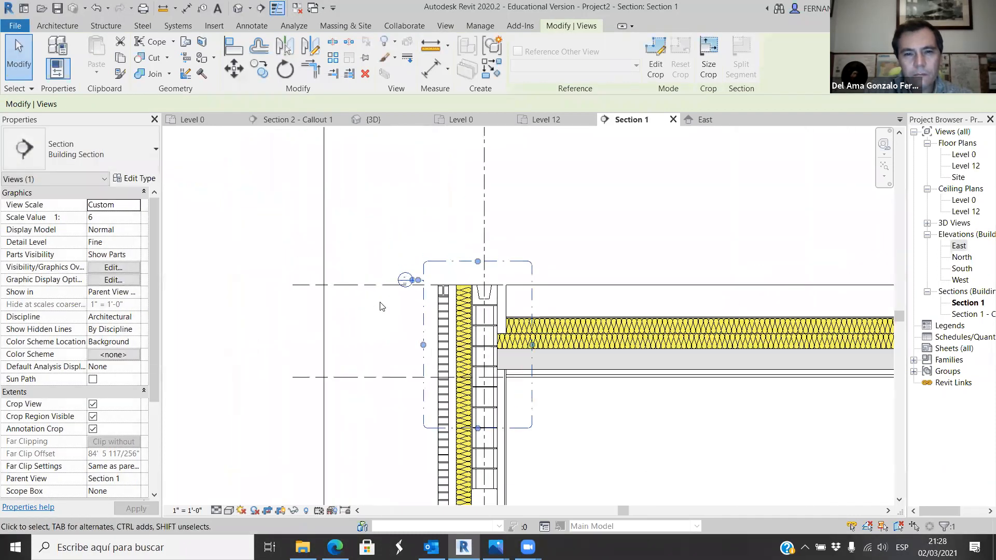
{"action": "scroll", "coordinate": [381, 306], "scroll_direction": "up", "scroll_amount": 4}
{"action": "left_click_drag", "start_coordinate": [410, 313], "coordinate": [348, 151]}
{"action": "scroll", "coordinate": [380, 305], "scroll_direction": "down", "scroll_amount": 3}
{"action": "scroll", "coordinate": [402, 278], "scroll_direction": "down", "scroll_amount": 3}
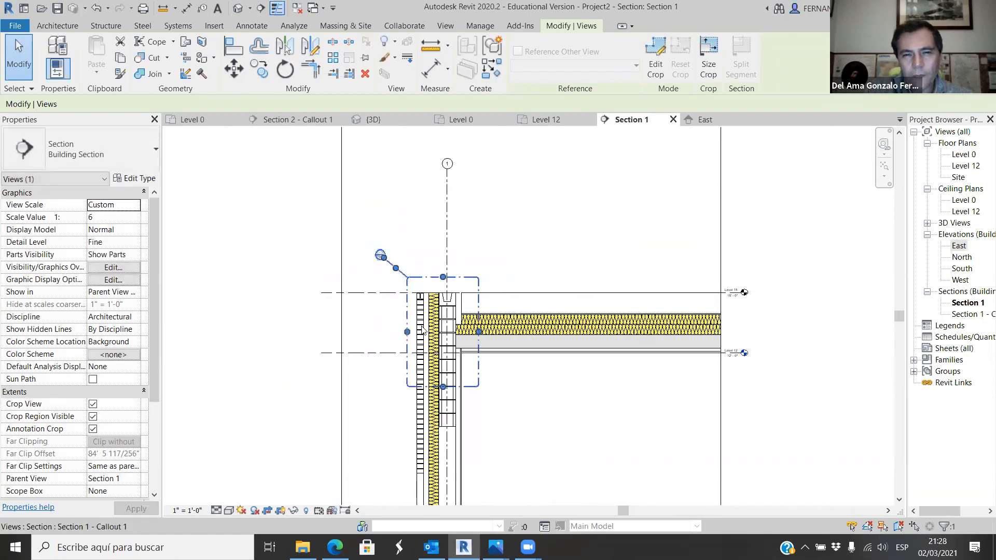
{"action": "left_click", "coordinate": [521, 389]}
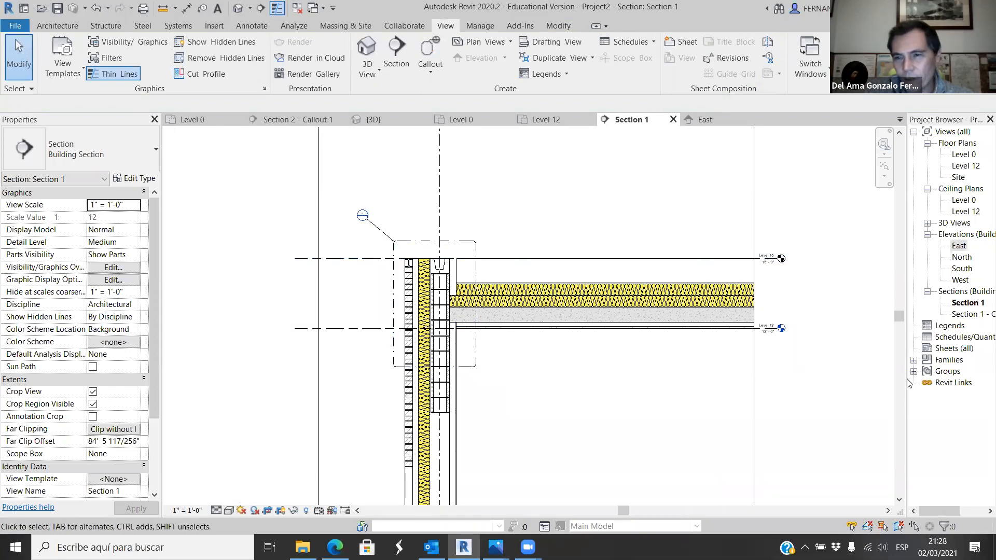
Widen the Project Browser and open the Section 1 - Callout 1 view.
{"action": "left_click_drag", "start_coordinate": [905, 379], "coordinate": [884, 378]}
{"action": "left_click", "coordinate": [935, 245]}
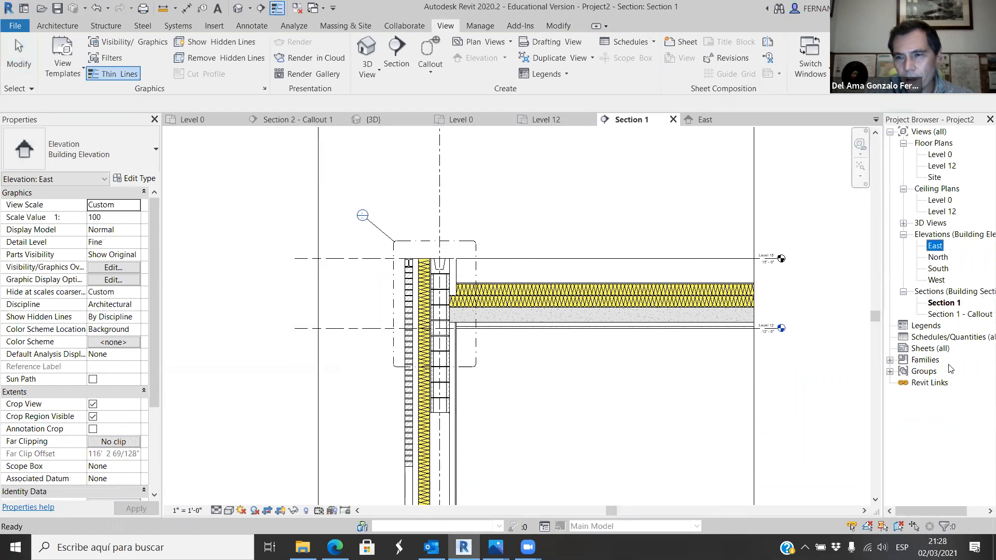
{"action": "double_click", "coordinate": [957, 314]}
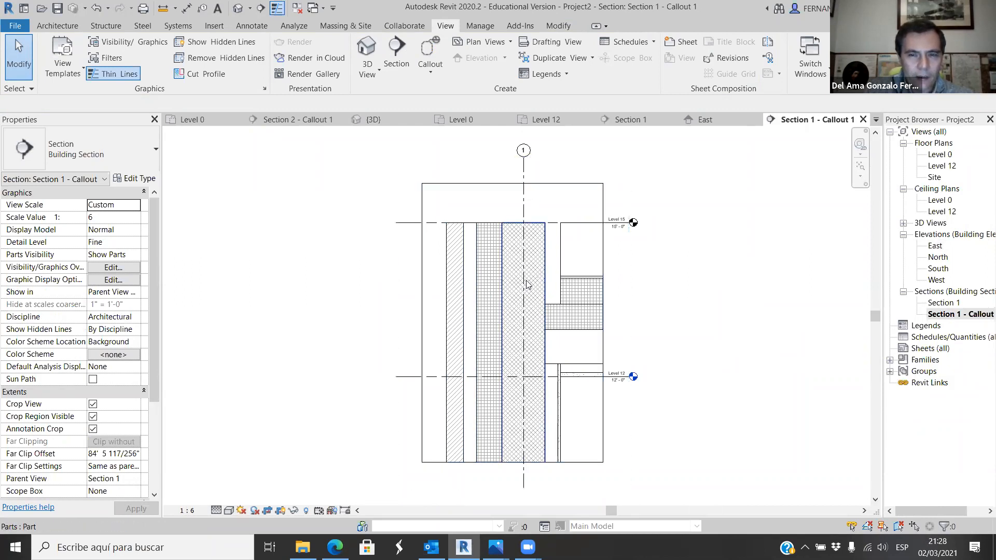
Compare the detail components at the wall top in Section 1 with the Section 1 - Callout 1 view.
{"action": "left_click", "coordinate": [647, 120]}
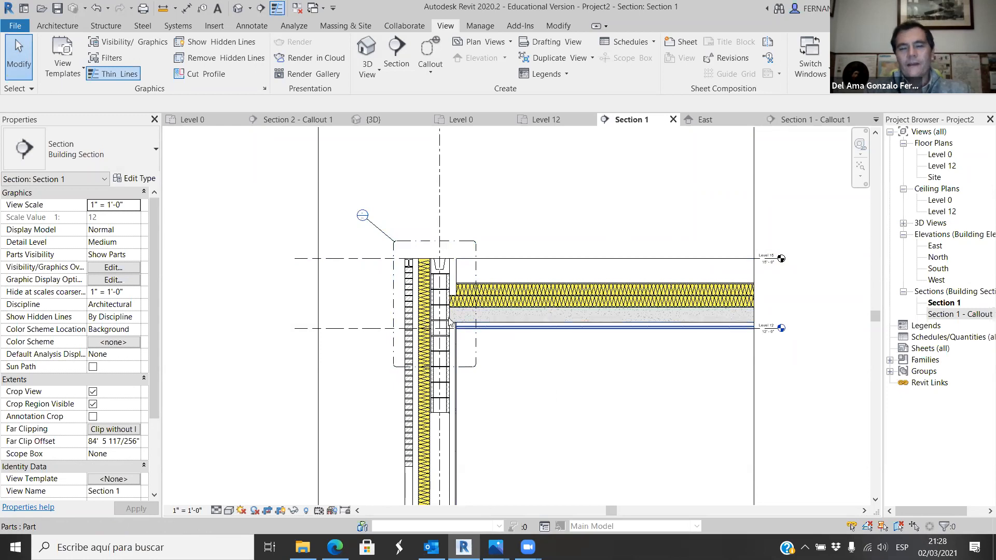
{"action": "scroll", "coordinate": [431, 275], "scroll_direction": "down", "scroll_amount": 1}
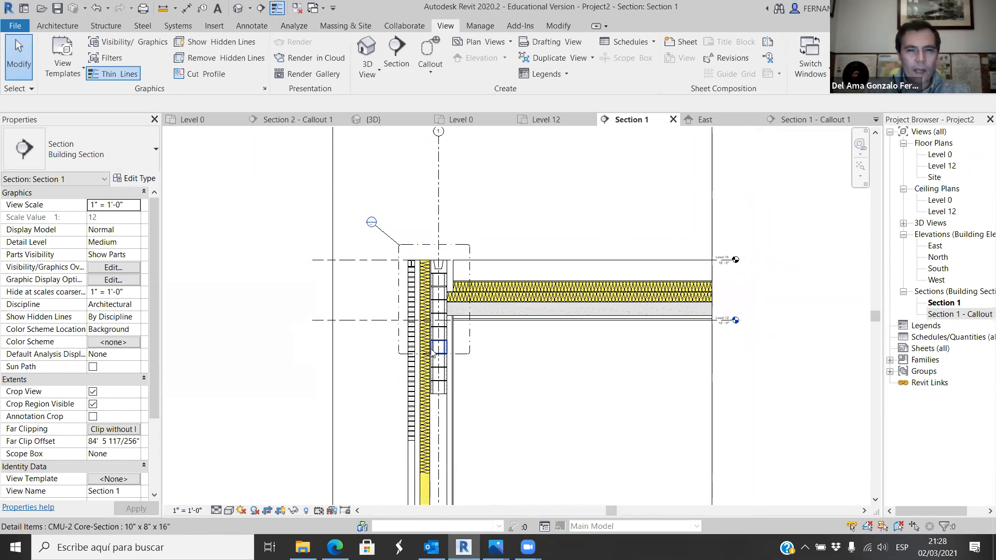
{"action": "scroll", "coordinate": [407, 259], "scroll_direction": "up", "scroll_amount": 3}
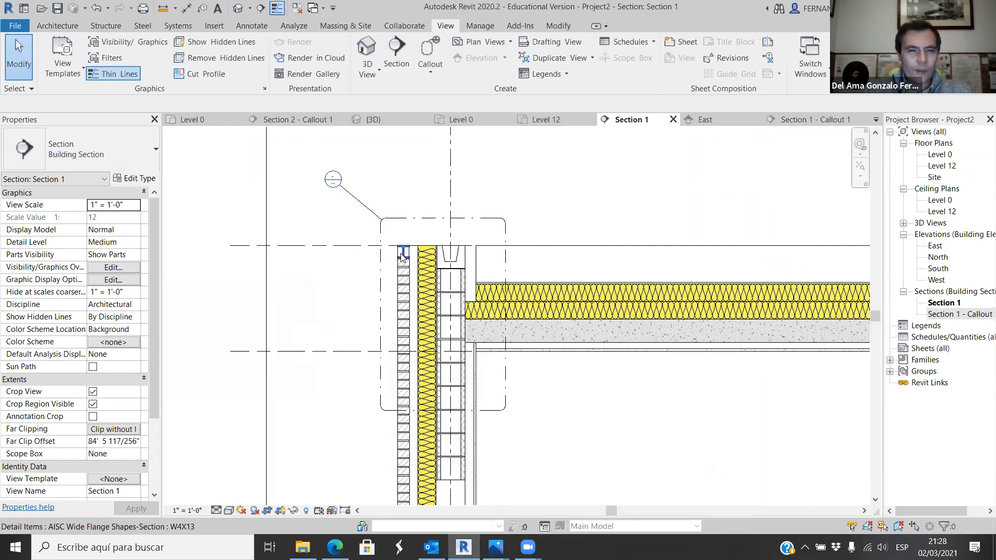
{"action": "scroll", "coordinate": [435, 222], "scroll_direction": "down", "scroll_amount": 3}
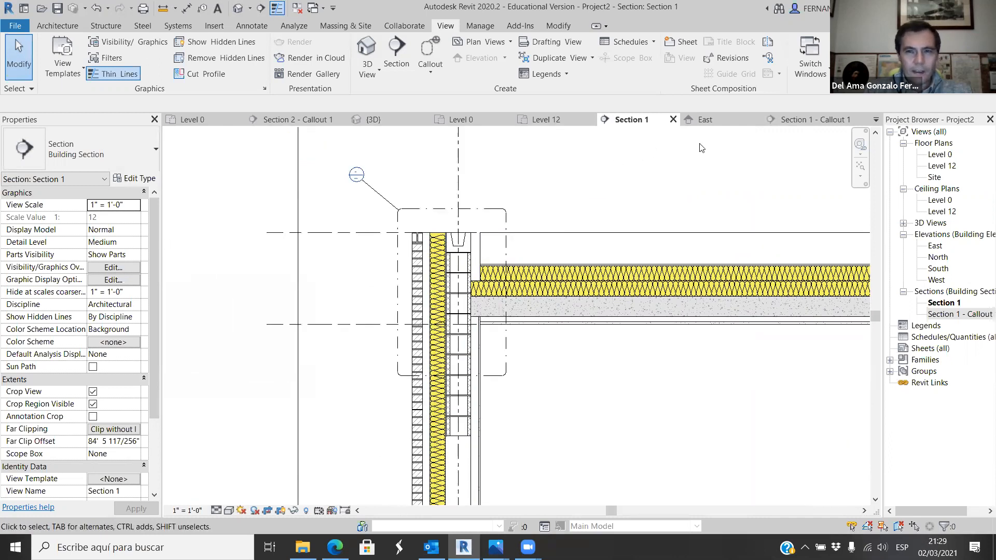
{"action": "left_click", "coordinate": [804, 123]}
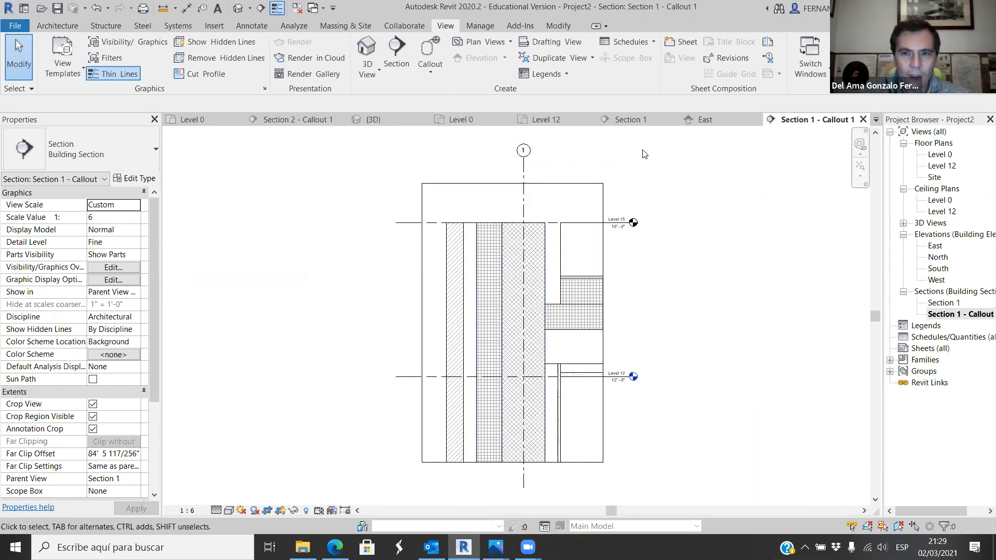
{"action": "left_click", "coordinate": [641, 117]}
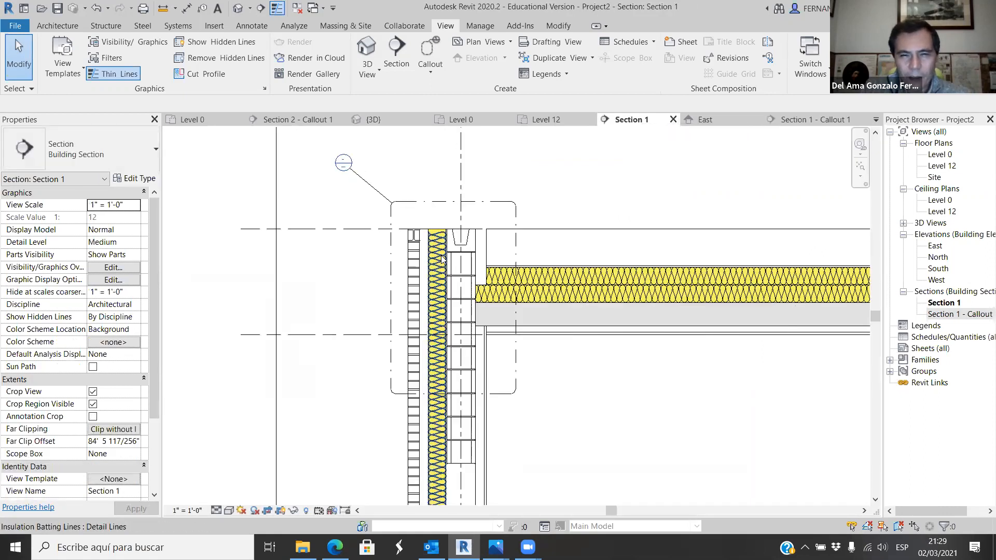
Examine the steel section, brick, insulation and CMU detailing within the callout boundary in Section 1.
{"action": "scroll", "coordinate": [441, 260], "scroll_direction": "up", "scroll_amount": 3}
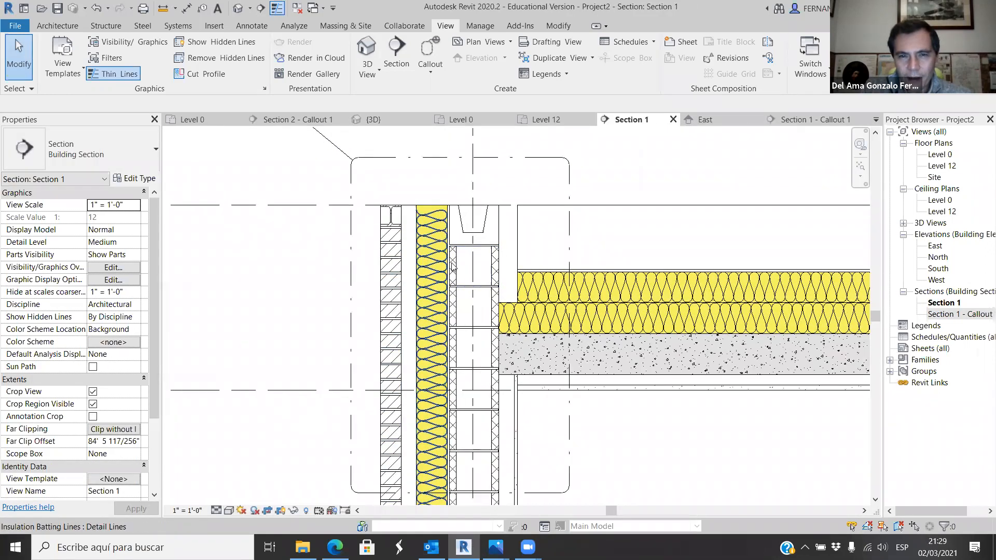
{"action": "scroll", "coordinate": [448, 269], "scroll_direction": "down", "scroll_amount": 2}
{"action": "scroll", "coordinate": [442, 278], "scroll_direction": "down", "scroll_amount": 5}
{"action": "scroll", "coordinate": [530, 383], "scroll_direction": "down", "scroll_amount": 5}
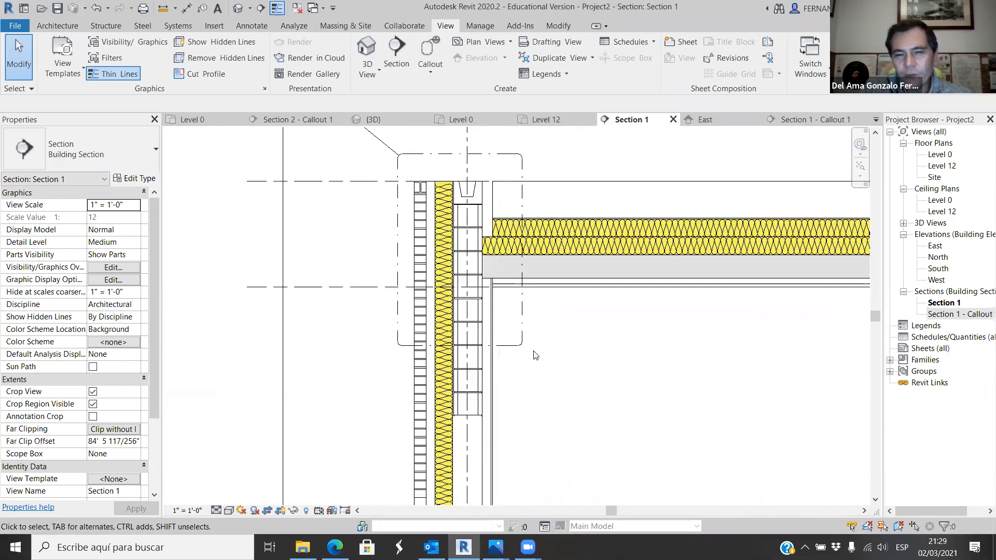
{"action": "scroll", "coordinate": [545, 321], "scroll_direction": "up", "scroll_amount": 2}
{"action": "scroll", "coordinate": [545, 322], "scroll_direction": "up", "scroll_amount": 6}
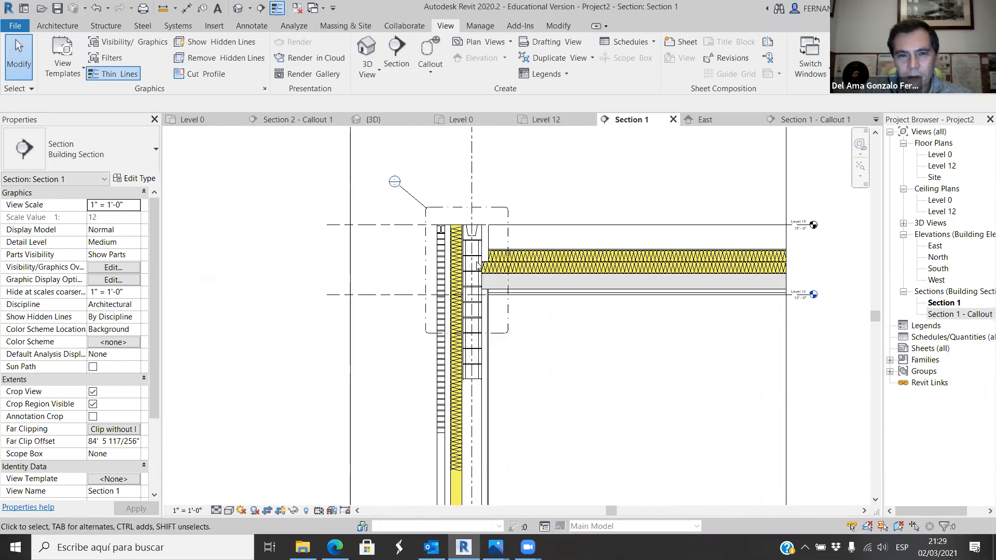
{"action": "scroll", "coordinate": [472, 341], "scroll_direction": "down", "scroll_amount": 4}
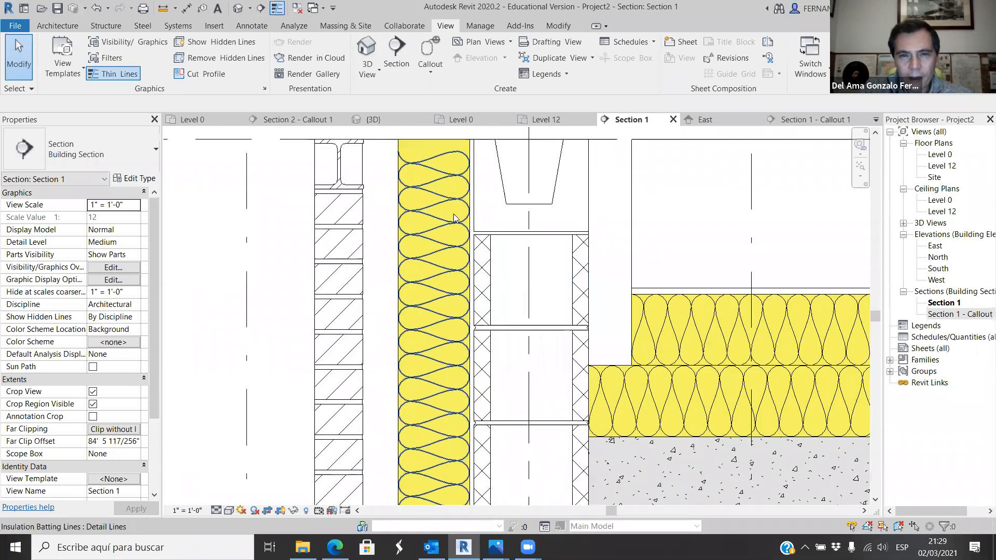
{"action": "scroll", "coordinate": [466, 241], "scroll_direction": "up", "scroll_amount": 2}
{"action": "scroll", "coordinate": [466, 241], "scroll_direction": "up", "scroll_amount": 2}
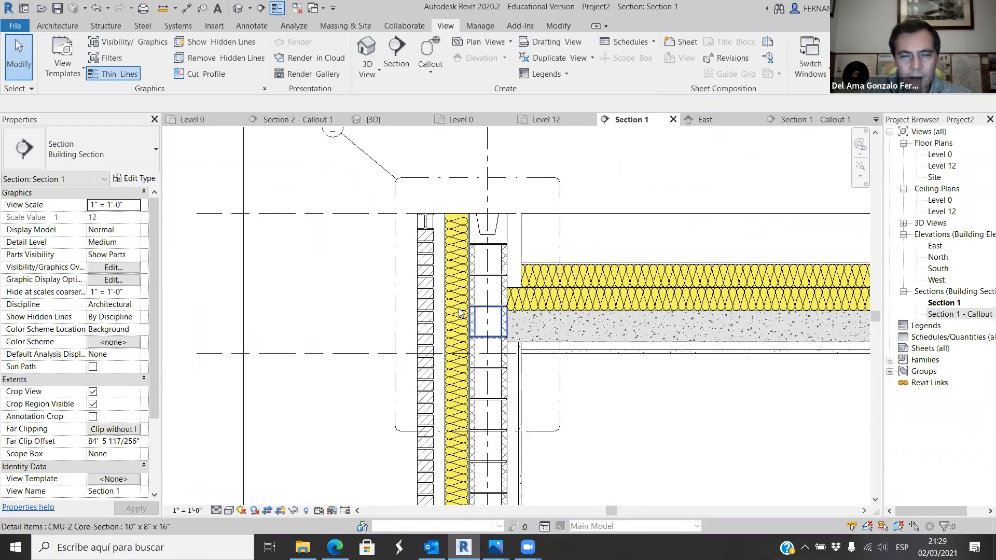
{"action": "scroll", "coordinate": [460, 230], "scroll_direction": "down", "scroll_amount": 6}
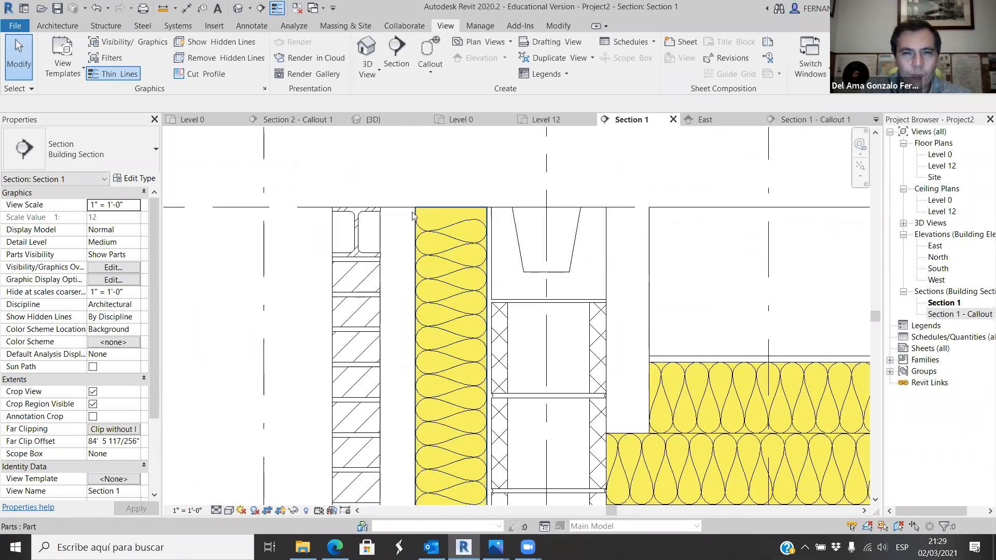
{"action": "scroll", "coordinate": [439, 292], "scroll_direction": "down", "scroll_amount": 5}
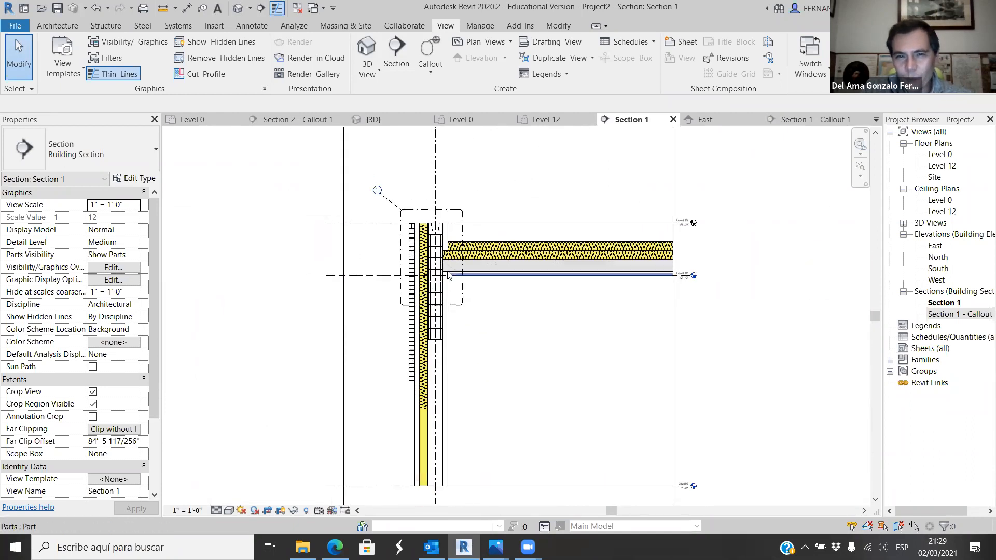
Lower the upper edge of Section 1's crop region to the grid head's height and add an elbow to grid 1.
{"action": "left_click", "coordinate": [473, 136]}
{"action": "left_click_drag", "start_coordinate": [474, 135], "coordinate": [473, 201]}
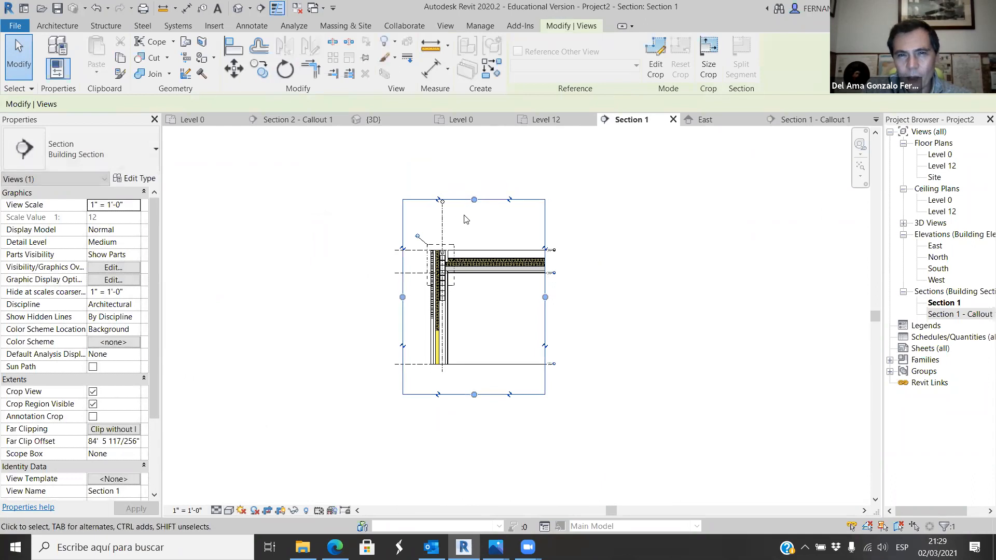
{"action": "left_click", "coordinate": [439, 225]}
{"action": "scroll", "coordinate": [441, 228], "scroll_direction": "up", "scroll_amount": 3}
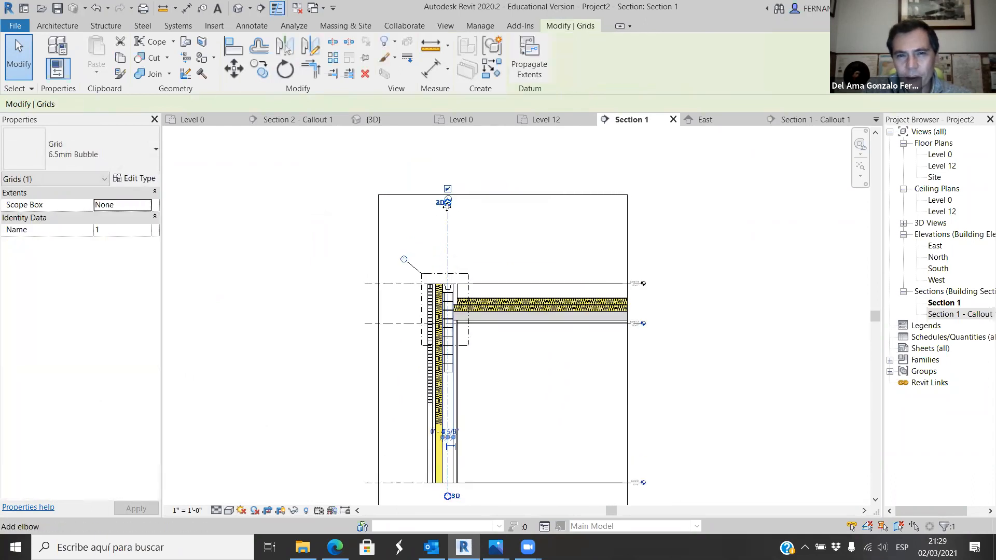
{"action": "left_click", "coordinate": [708, 314]}
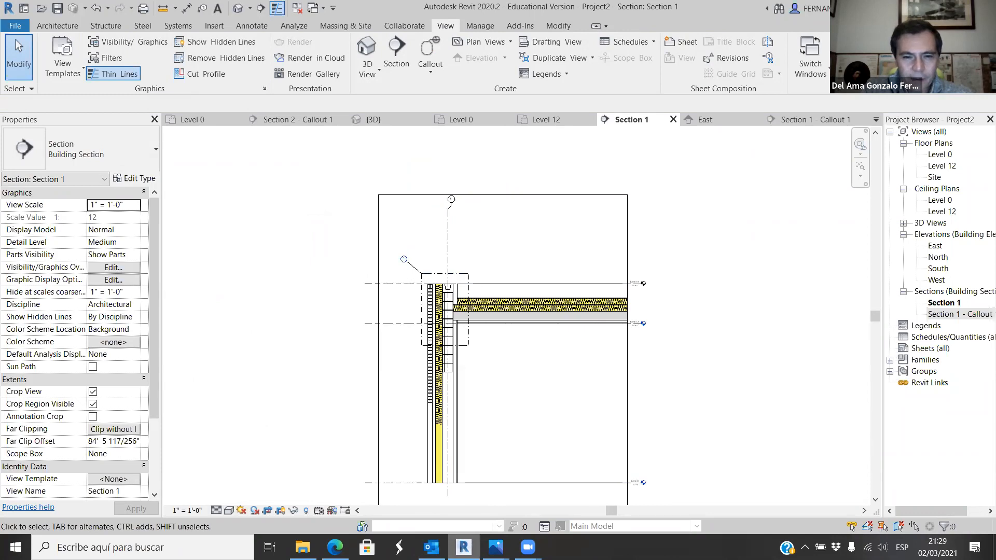
Switch to Photos and browse the reference images from section01.jpg through to the hub parapet detail in detail03.jpg.
{"action": "mouse_move", "coordinate": [496, 547]}
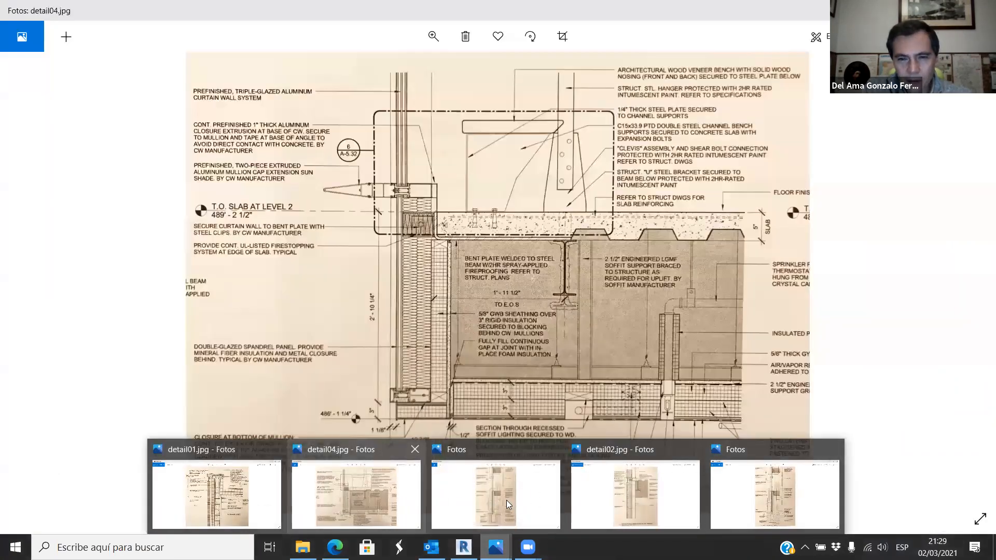
{"action": "mouse_move", "coordinate": [514, 463]}
{"action": "left_click", "coordinate": [475, 517]}
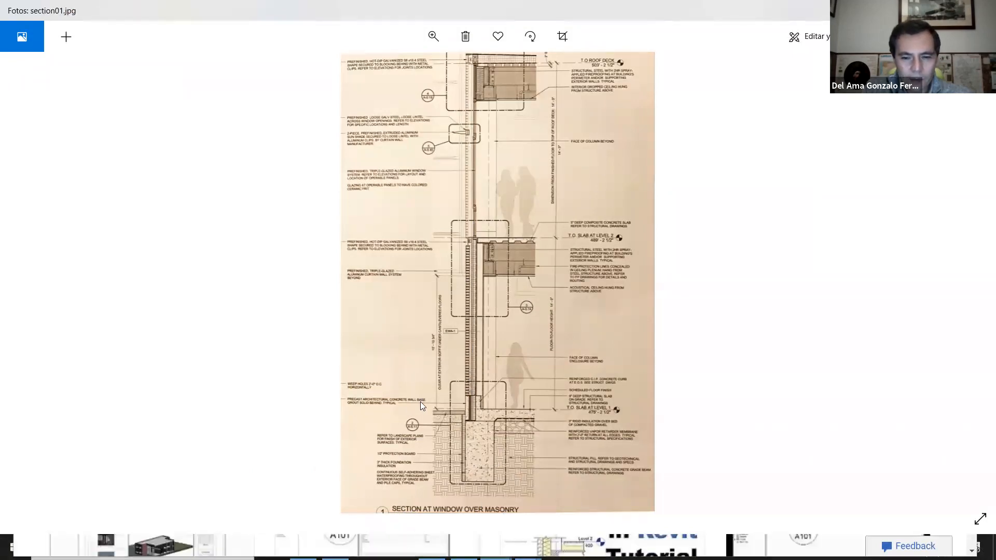
{"action": "key", "text": "Right"}
{"action": "key", "text": "Right"}
{"action": "key", "text": "Right"}
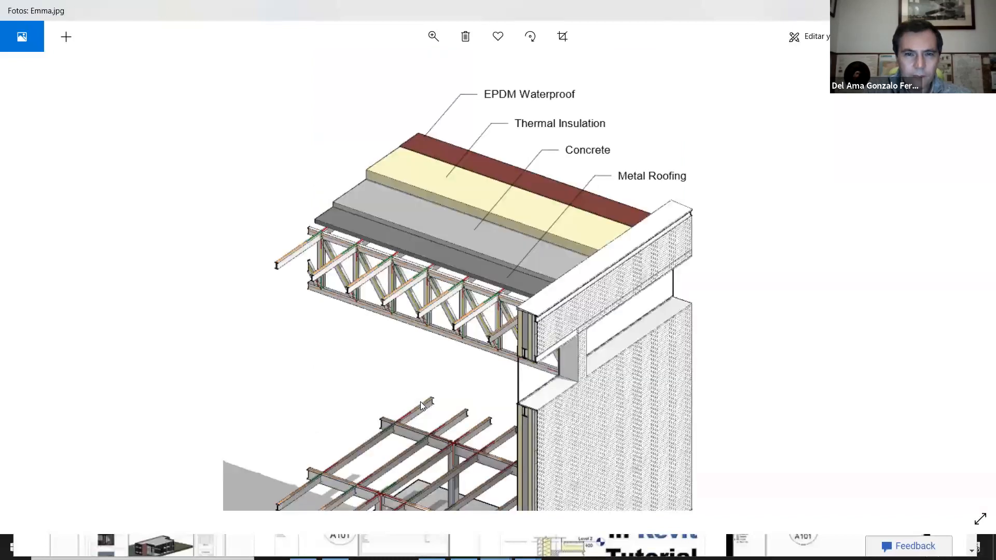
{"action": "key", "text": "Right"}
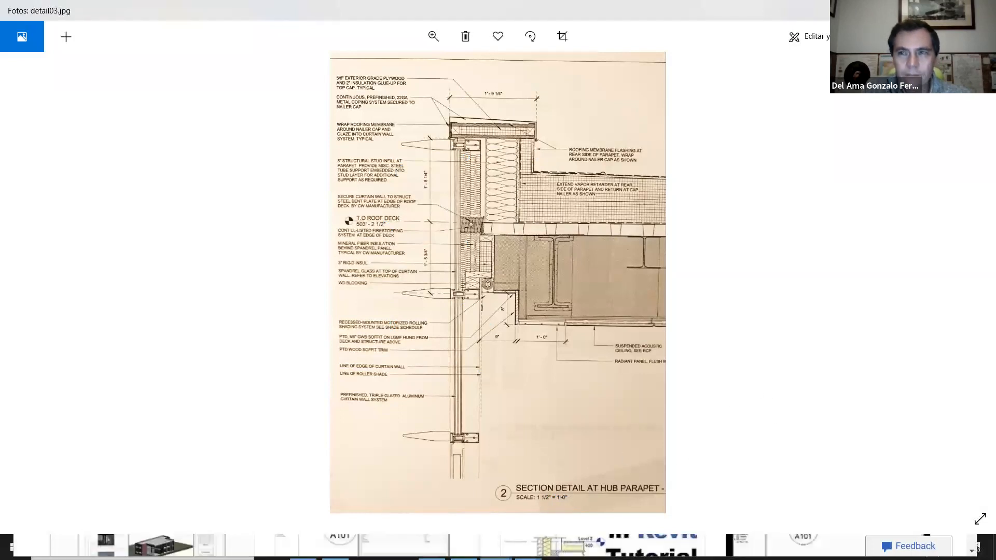
Return to Revit and set the Section 1 - Callout 1 view scale to 1 1/2" = 1'-0".
{"action": "left_click", "coordinate": [496, 548]}
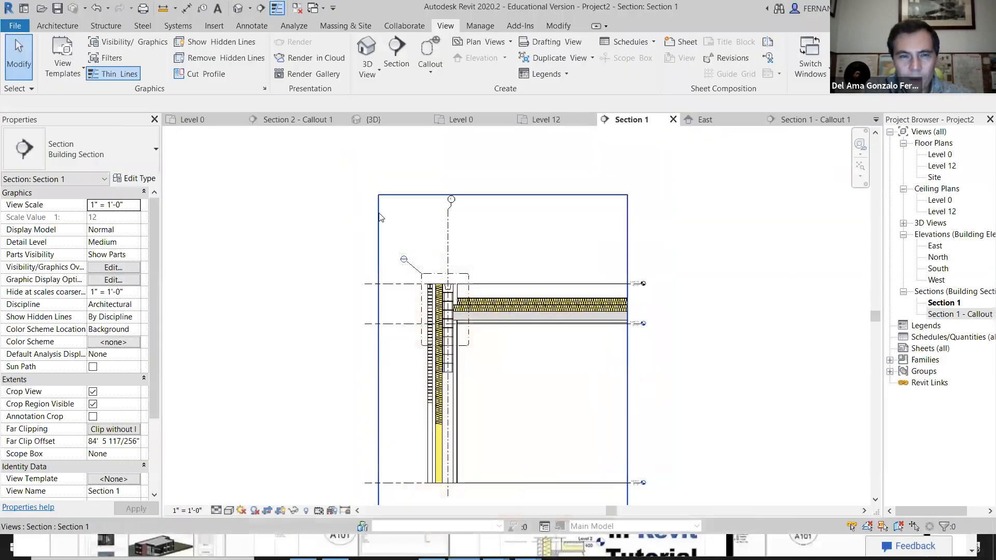
{"action": "left_click", "coordinate": [799, 123]}
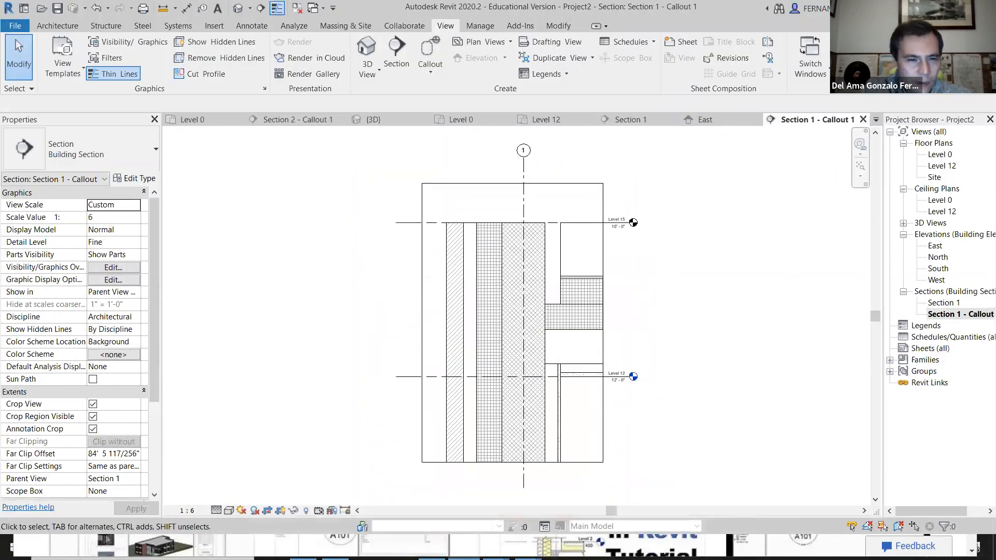
{"action": "left_click", "coordinate": [202, 511]}
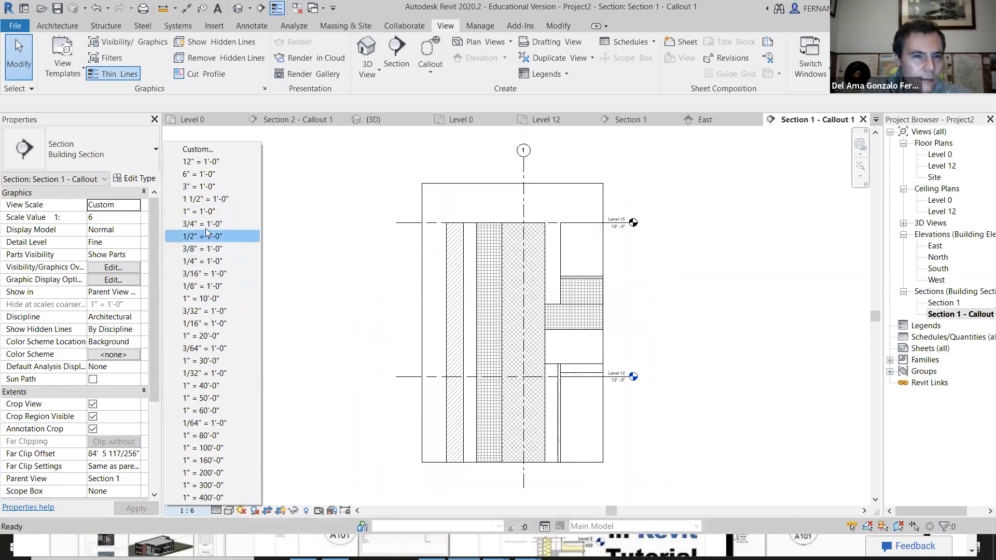
{"action": "left_click", "coordinate": [206, 199]}
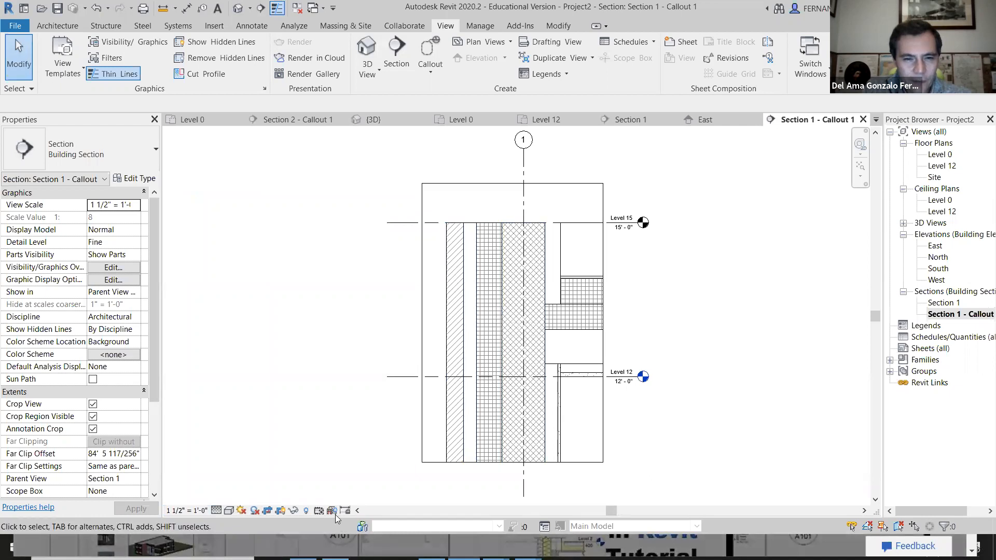
Try a view scale of 1/8" = 1'-0" in Section 1 and check its annotation sizes.
{"action": "left_click", "coordinate": [634, 119]}
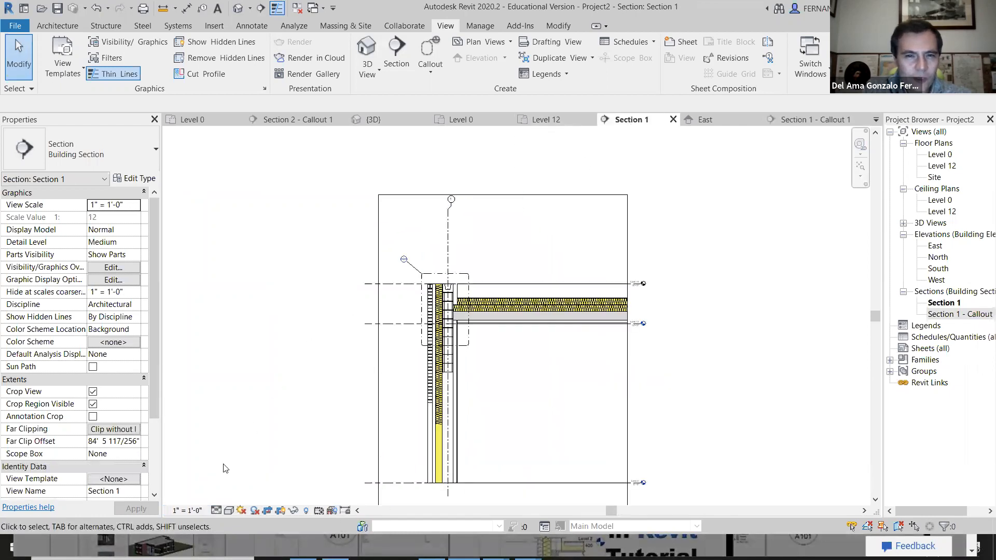
{"action": "left_click", "coordinate": [201, 511]}
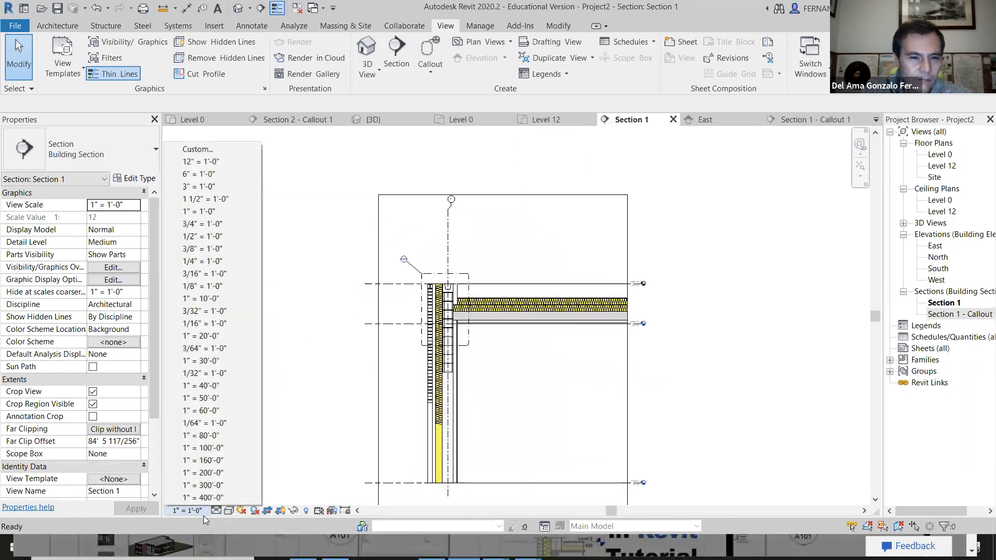
{"action": "left_click", "coordinate": [209, 286]}
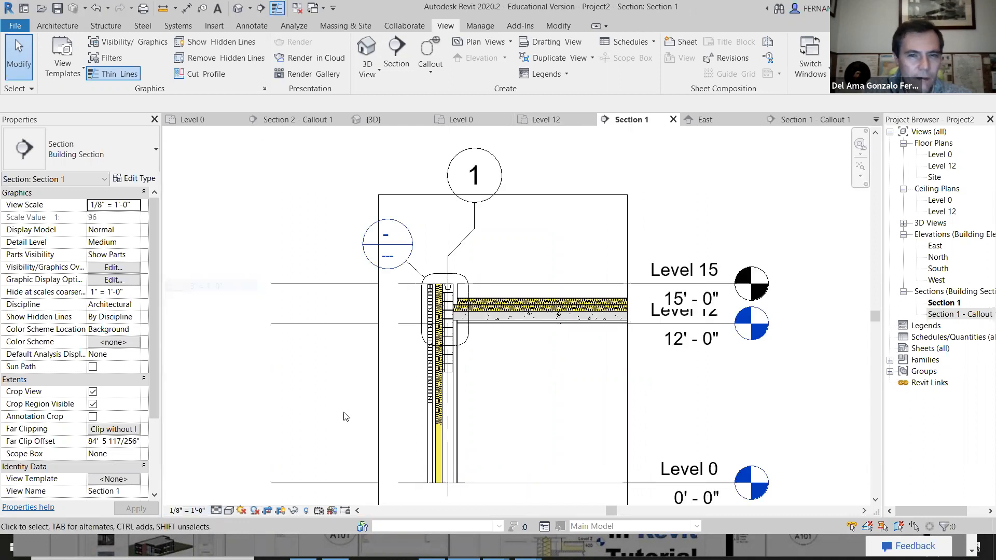
{"action": "scroll", "coordinate": [434, 333], "scroll_direction": "down", "scroll_amount": 1}
{"action": "scroll", "coordinate": [451, 344], "scroll_direction": "up", "scroll_amount": 2}
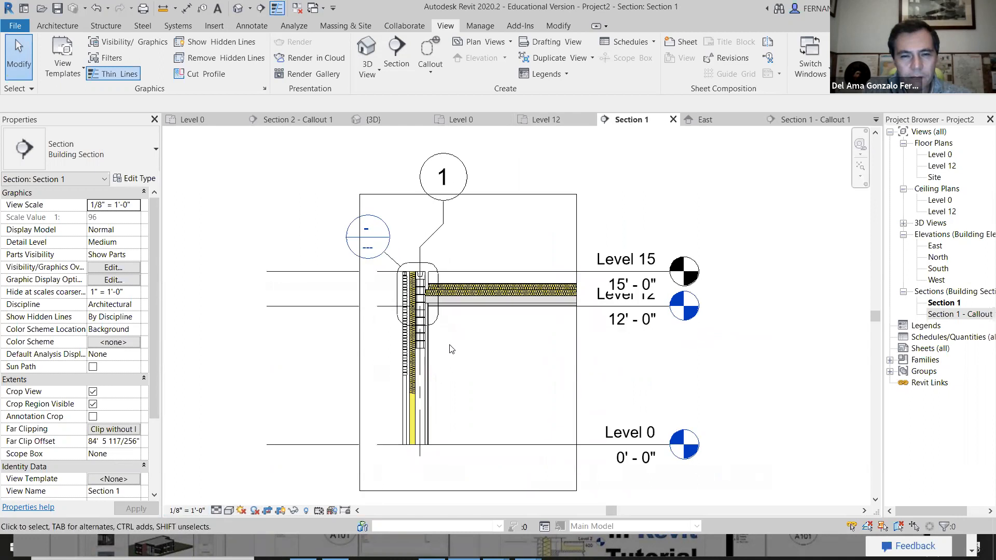
{"action": "scroll", "coordinate": [441, 348], "scroll_direction": "up", "scroll_amount": 2}
{"action": "scroll", "coordinate": [441, 347], "scroll_direction": "down", "scroll_amount": 4}
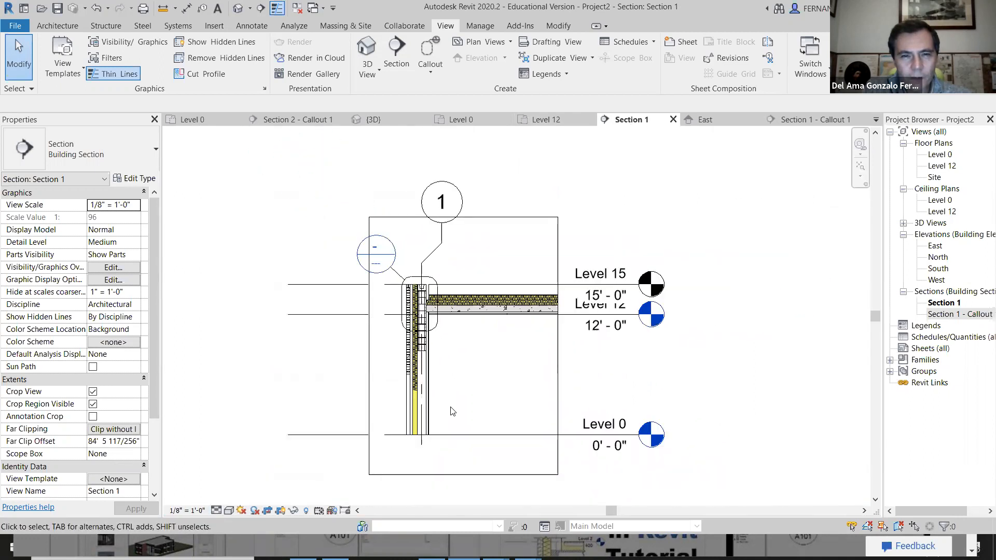
Set the Section 1 view scale to 1/4" = 1'-0" and check the callout and level annotations.
{"action": "left_click", "coordinate": [201, 511]}
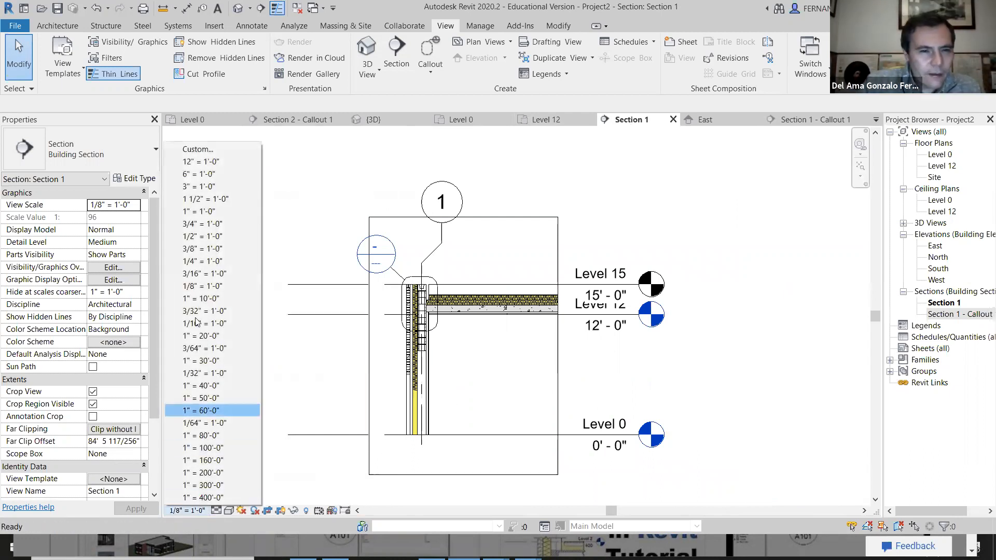
{"action": "left_click", "coordinate": [200, 262]}
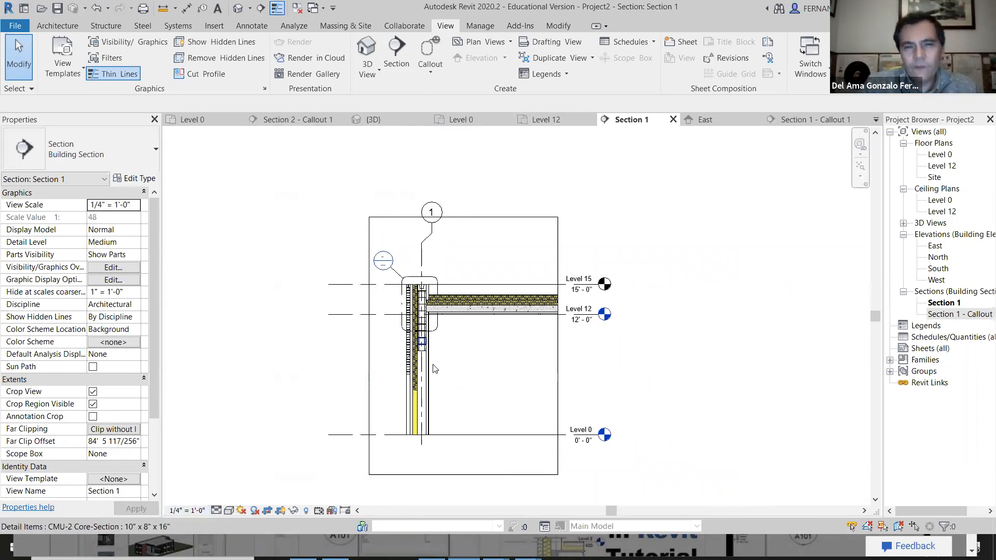
{"action": "scroll", "coordinate": [430, 366], "scroll_direction": "up", "scroll_amount": 2}
{"action": "scroll", "coordinate": [431, 295], "scroll_direction": "up", "scroll_amount": 2}
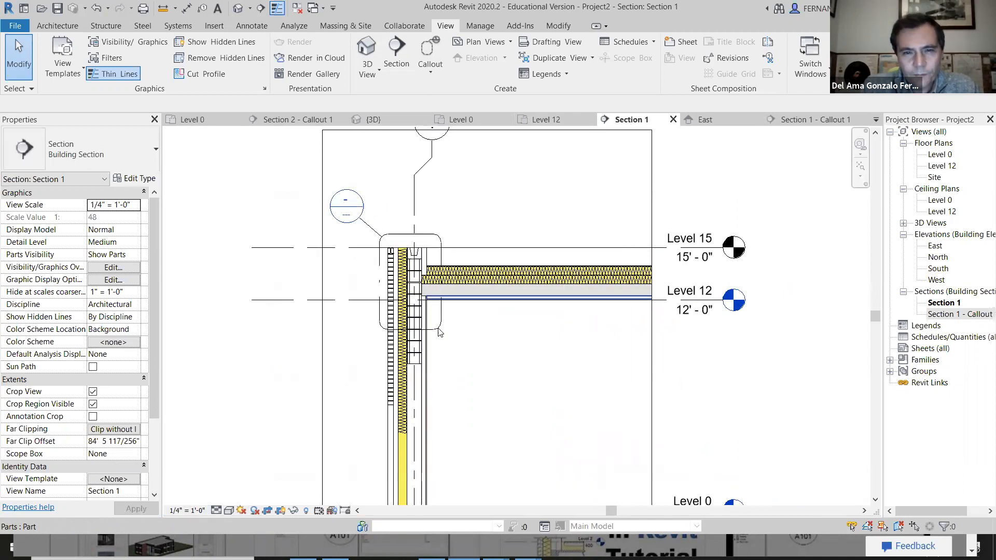
{"action": "scroll", "coordinate": [398, 216], "scroll_direction": "down", "scroll_amount": 3}
{"action": "scroll", "coordinate": [421, 268], "scroll_direction": "up", "scroll_amount": 2}
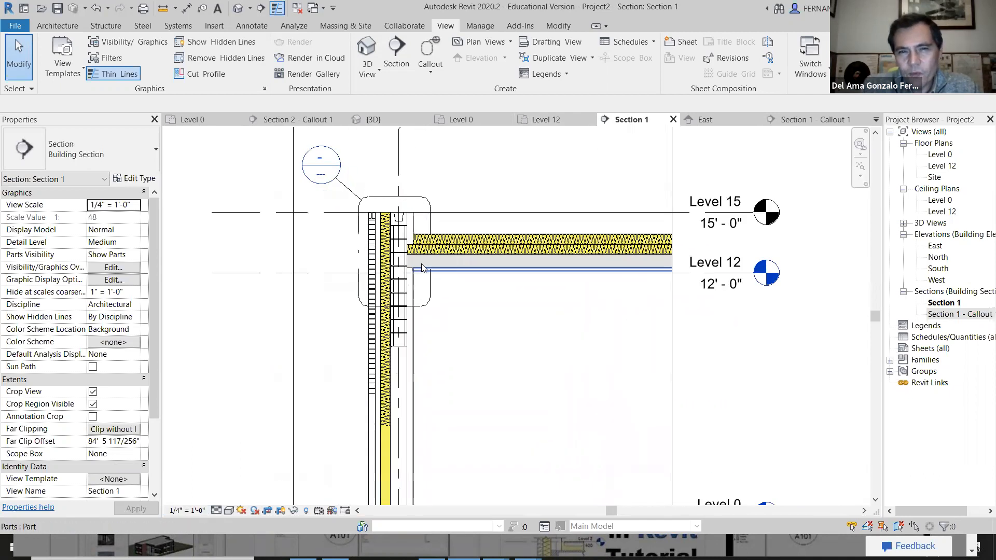
Compare the brick, insulation, steel and CMU details inside Section 1's callout boundary with the Section 1 - Callout 1 view.
{"action": "left_click", "coordinate": [793, 122]}
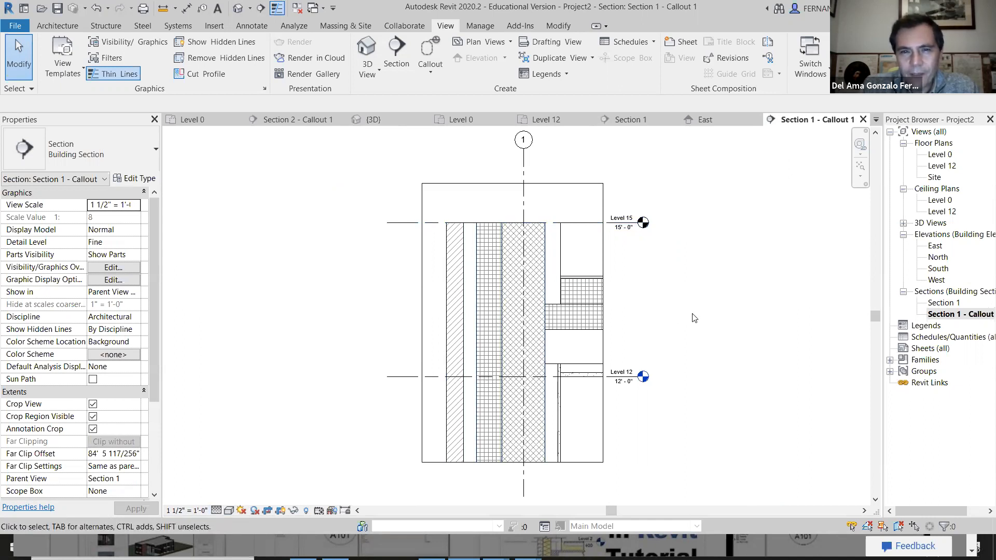
{"action": "left_click", "coordinate": [655, 118]}
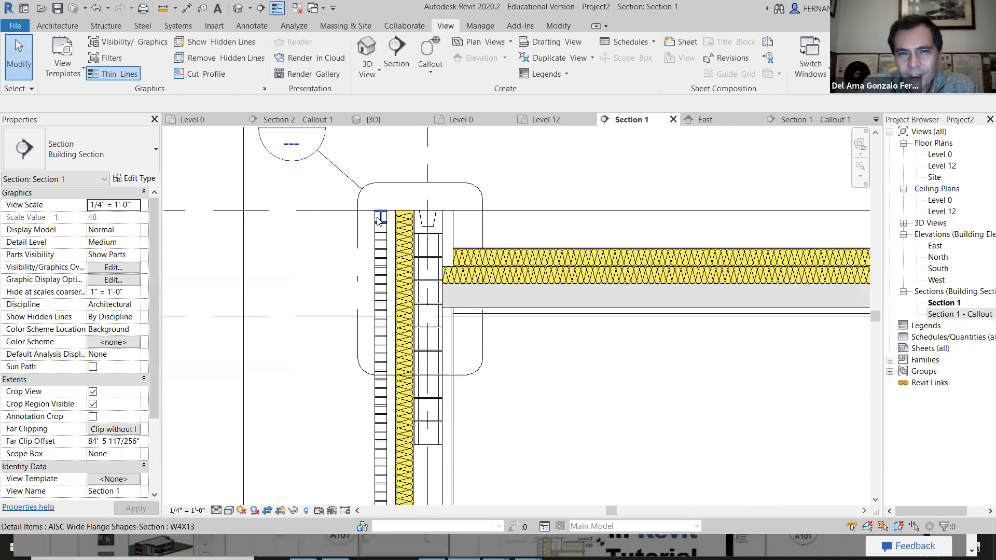
{"action": "scroll", "coordinate": [531, 288], "scroll_direction": "down", "scroll_amount": 2}
{"action": "scroll", "coordinate": [511, 362], "scroll_direction": "up", "scroll_amount": 1}
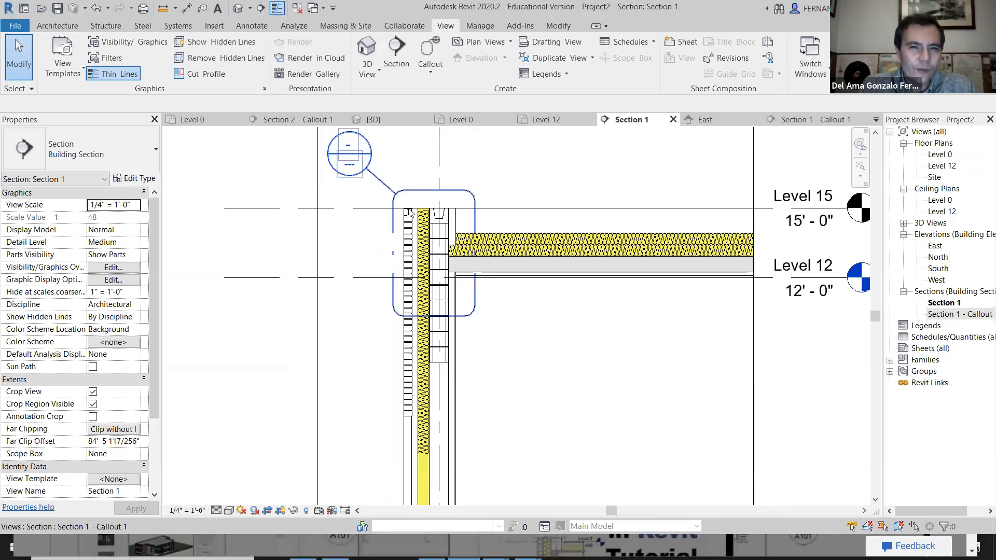
{"action": "scroll", "coordinate": [407, 215], "scroll_direction": "up", "scroll_amount": 3}
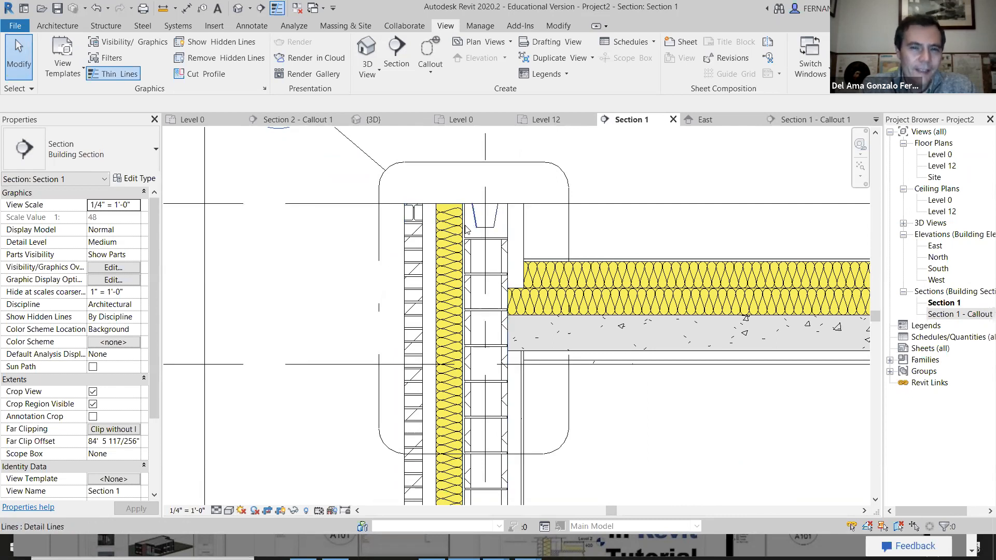
{"action": "scroll", "coordinate": [466, 229], "scroll_direction": "down", "scroll_amount": 5}
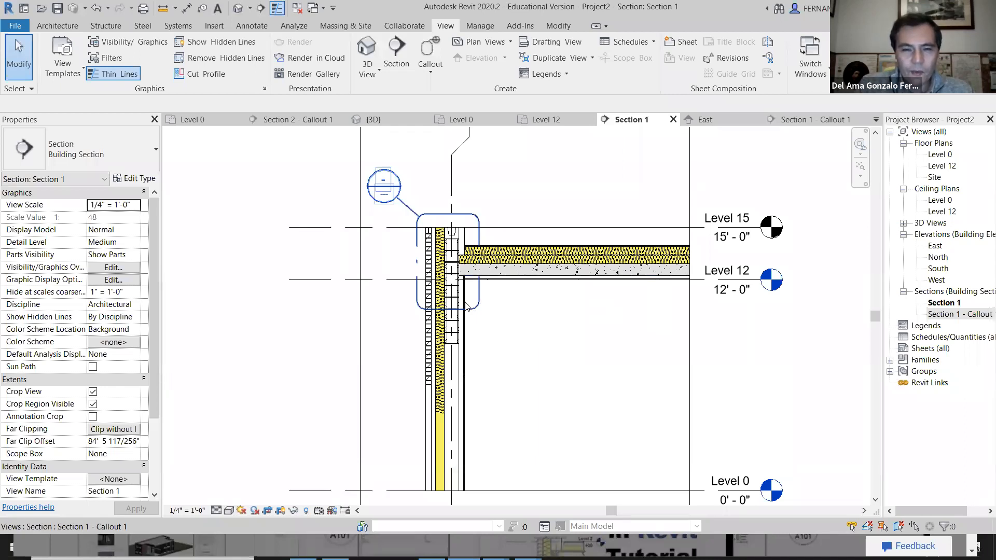
{"action": "scroll", "coordinate": [451, 284], "scroll_direction": "up", "scroll_amount": 1}
{"action": "scroll", "coordinate": [456, 261], "scroll_direction": "up", "scroll_amount": 1}
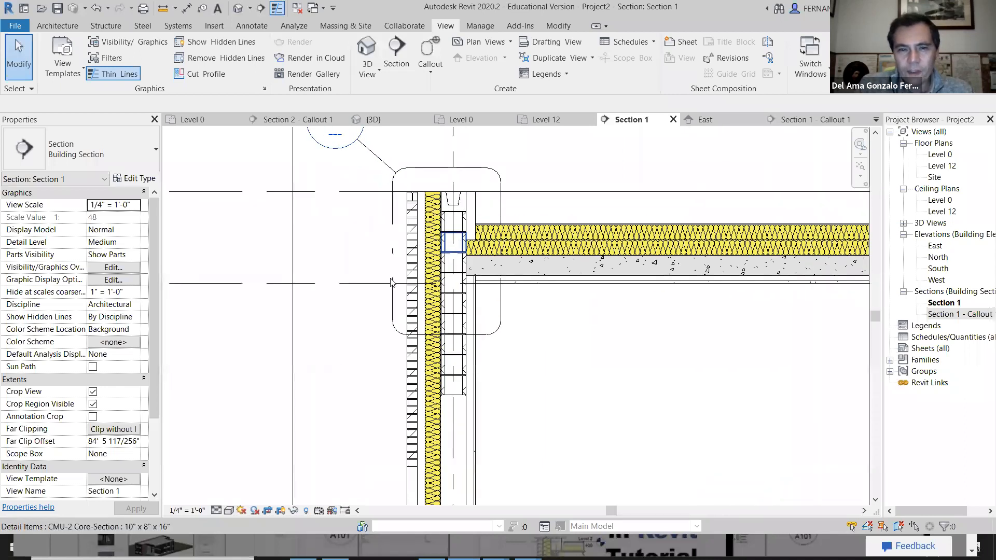
{"action": "scroll", "coordinate": [391, 282], "scroll_direction": "down", "scroll_amount": 2}
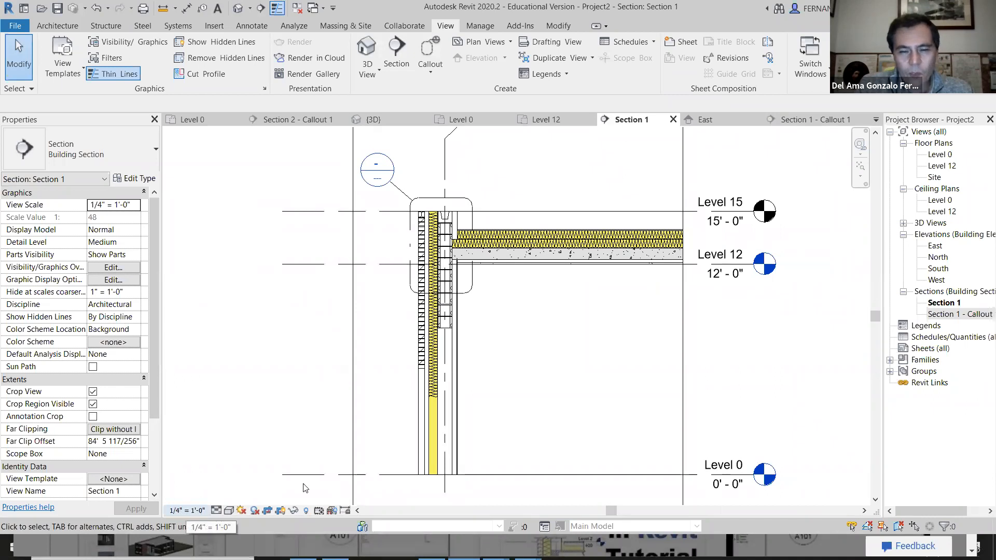
{"action": "left_click", "coordinate": [805, 120]}
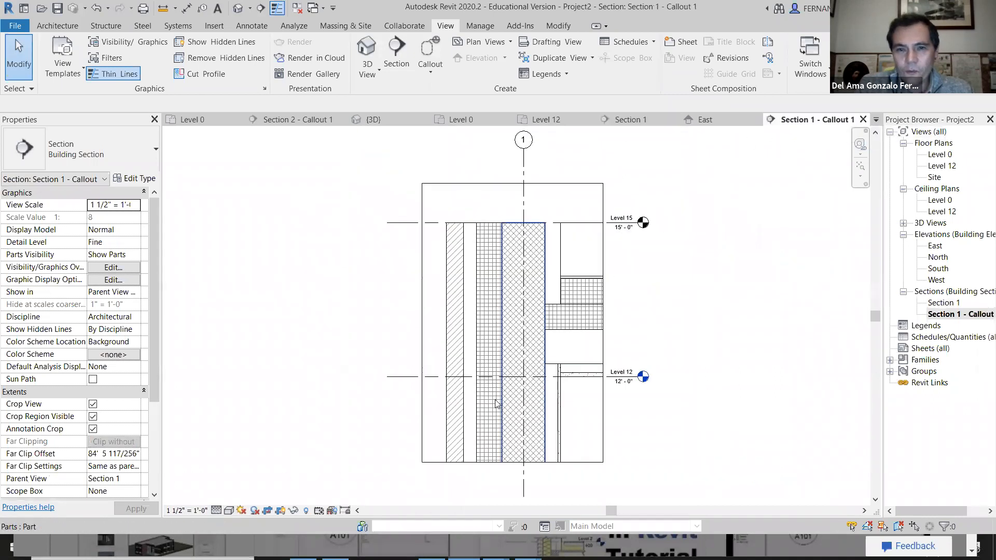
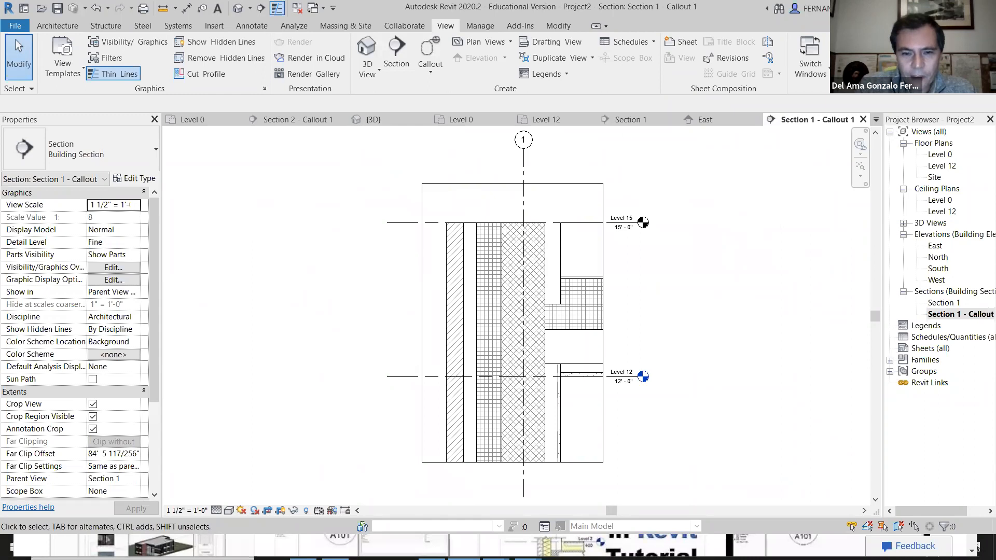
{"action": "scroll", "coordinate": [667, 261], "scroll_direction": "down", "scroll_amount": 4}
{"action": "scroll", "coordinate": [660, 356], "scroll_direction": "up", "scroll_amount": 3}
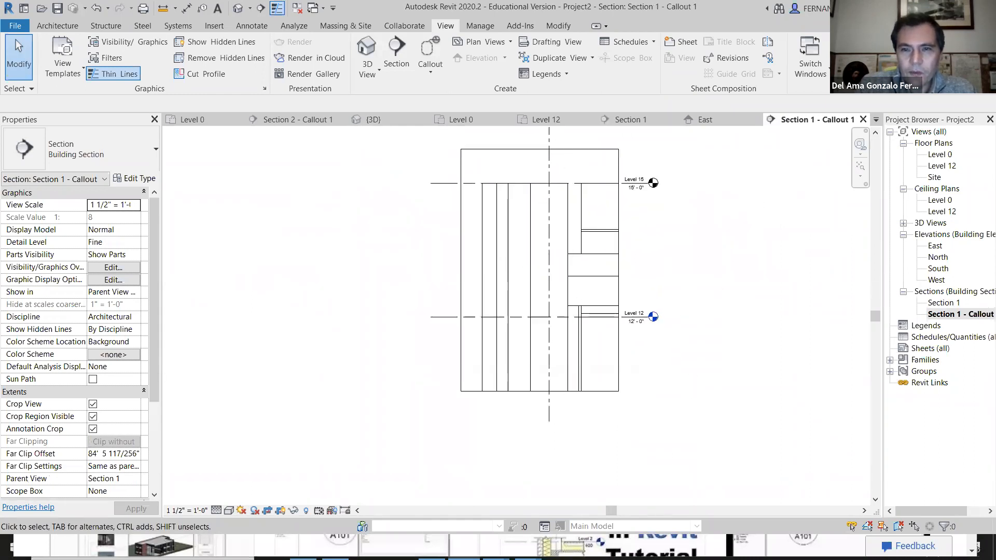
Clear the browser window away, view the slab-edge section detail in detail02.jpg, and return to Section 1 - Callout 1 in Revit.
{"action": "left_click", "coordinate": [921, 8]}
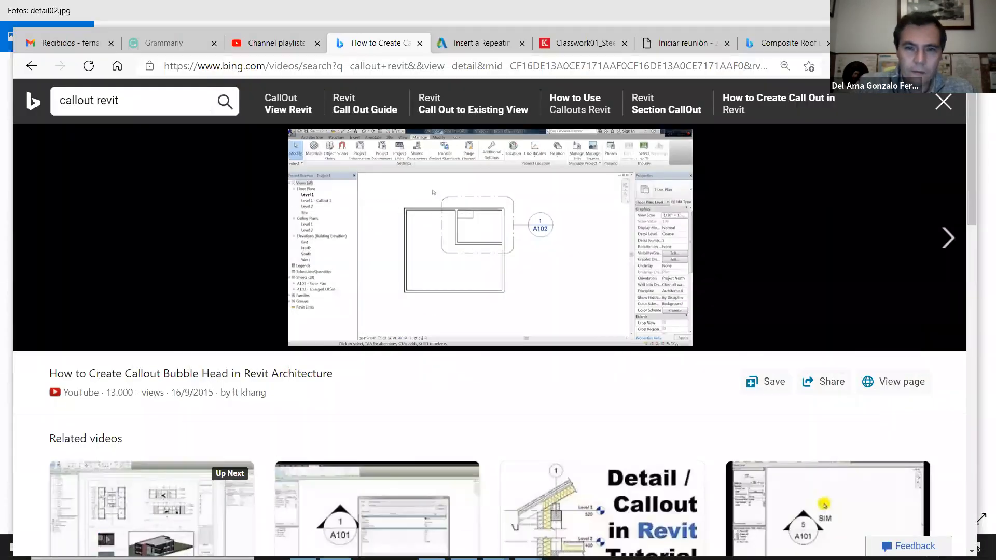
{"action": "left_click", "coordinate": [517, 519]}
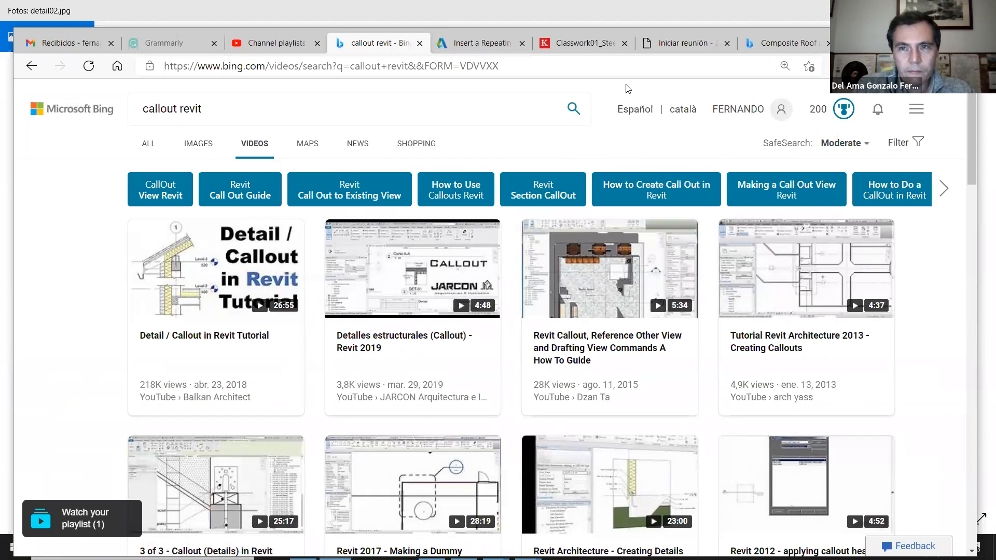
{"action": "left_click_drag", "start_coordinate": [883, 40], "coordinate": [830, 36]}
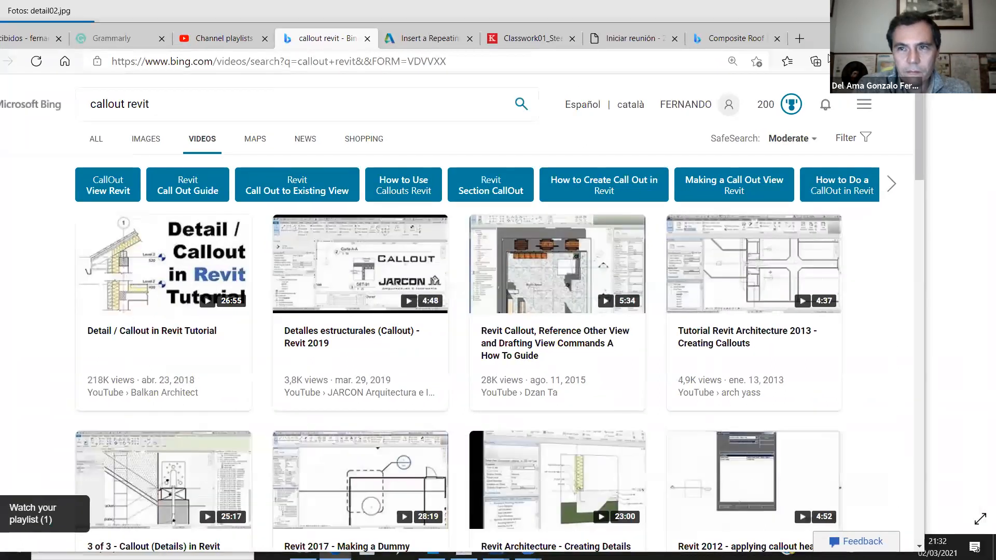
{"action": "left_click", "coordinate": [850, 34]}
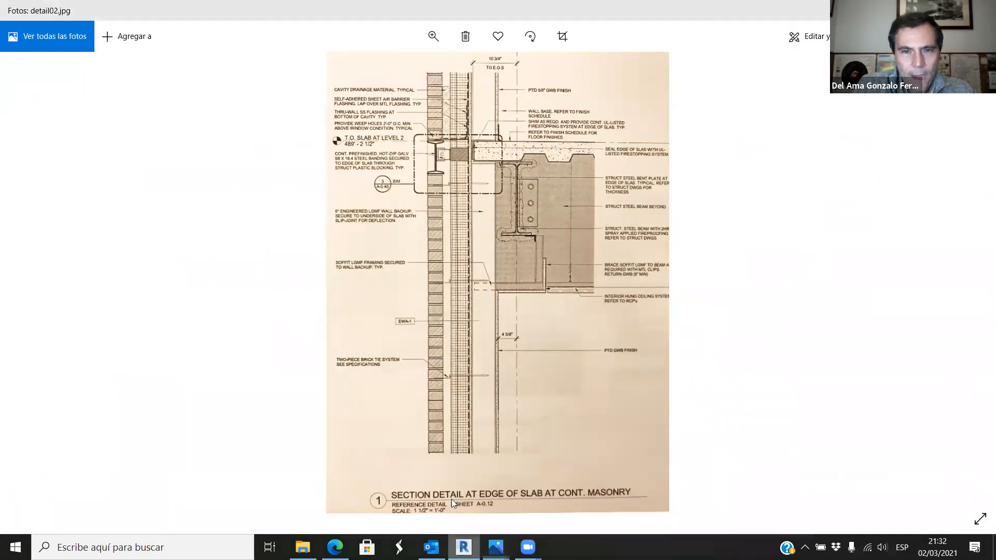
{"action": "scroll", "coordinate": [604, 148], "scroll_direction": "up", "scroll_amount": 1}
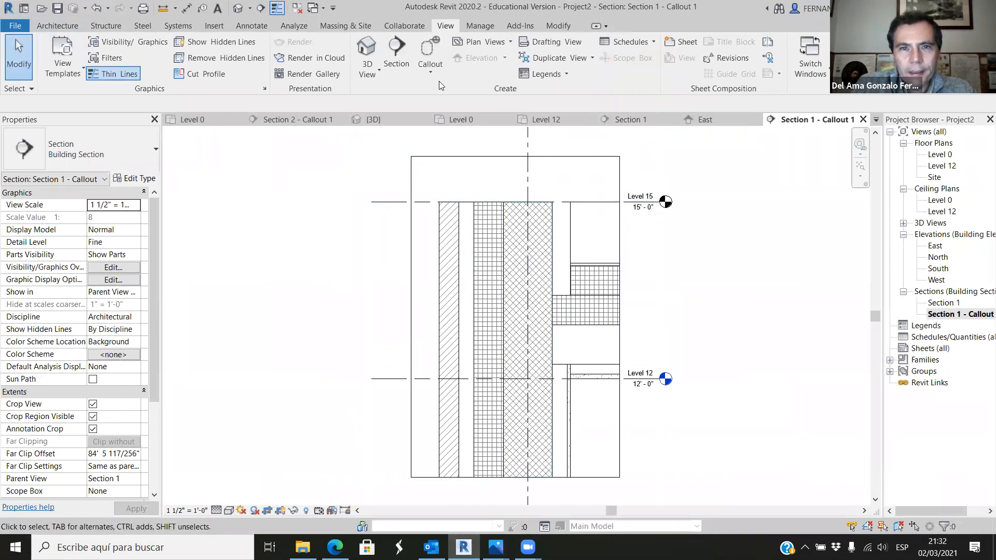
{"action": "left_click", "coordinate": [257, 26]}
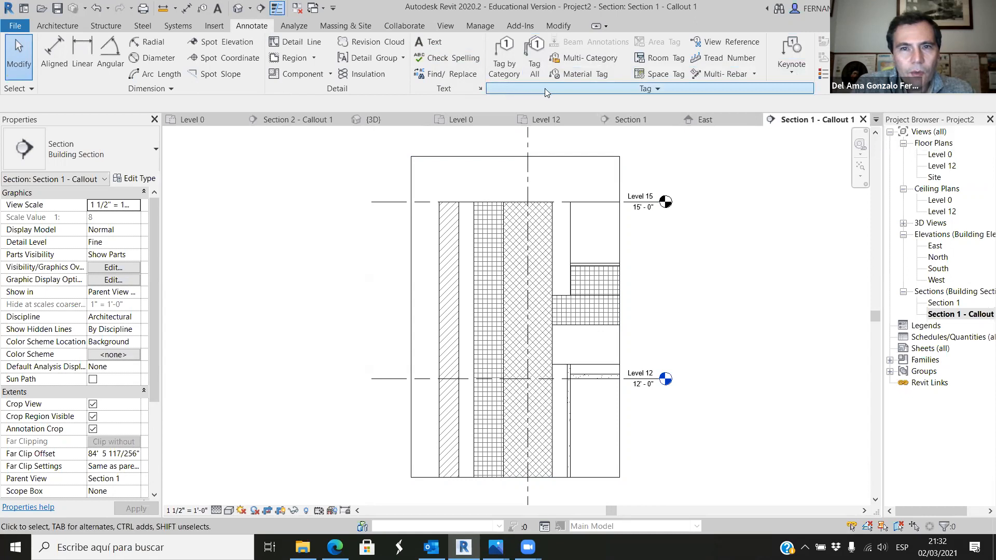
{"action": "left_click", "coordinate": [583, 74]}
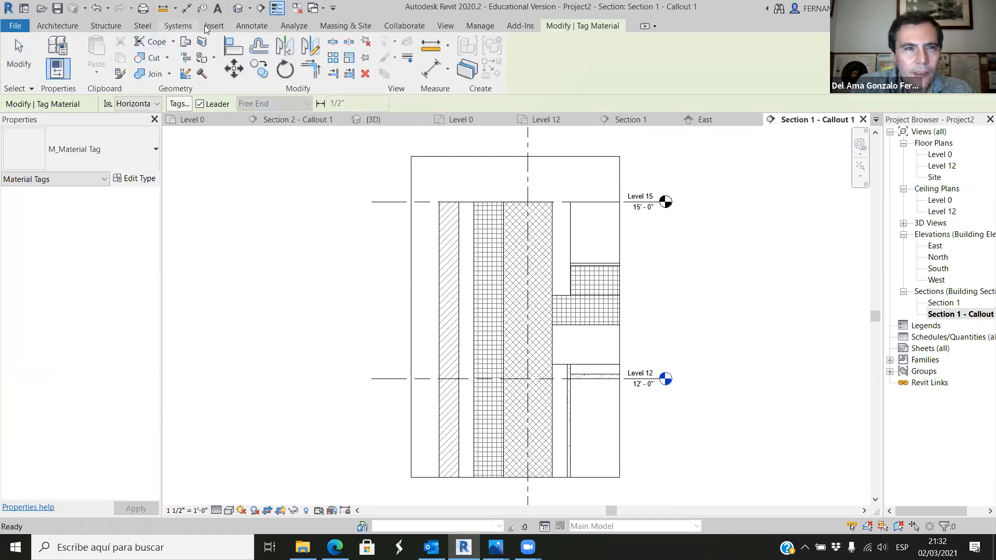
{"action": "left_click", "coordinate": [251, 25]}
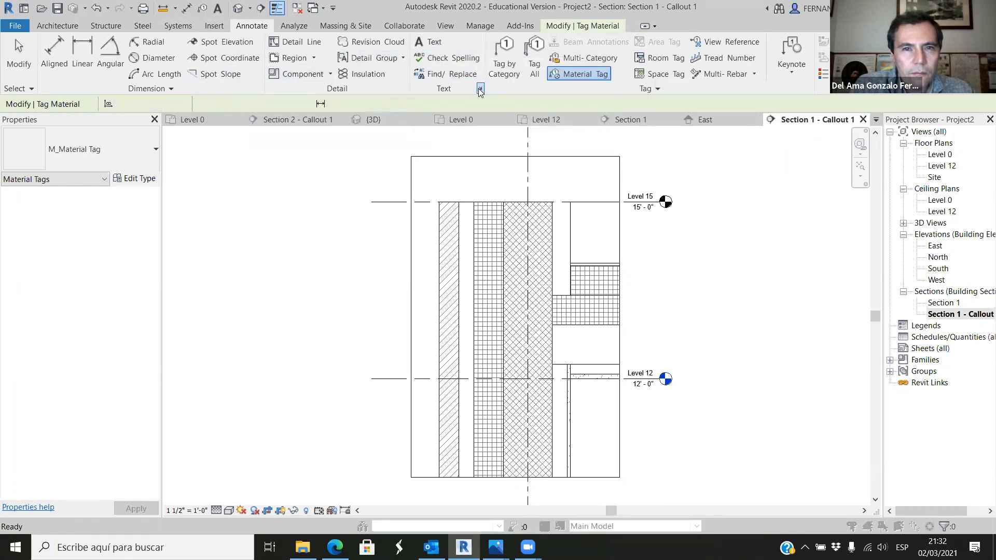
{"action": "left_click", "coordinate": [479, 89]}
{"action": "left_click", "coordinate": [722, 446]}
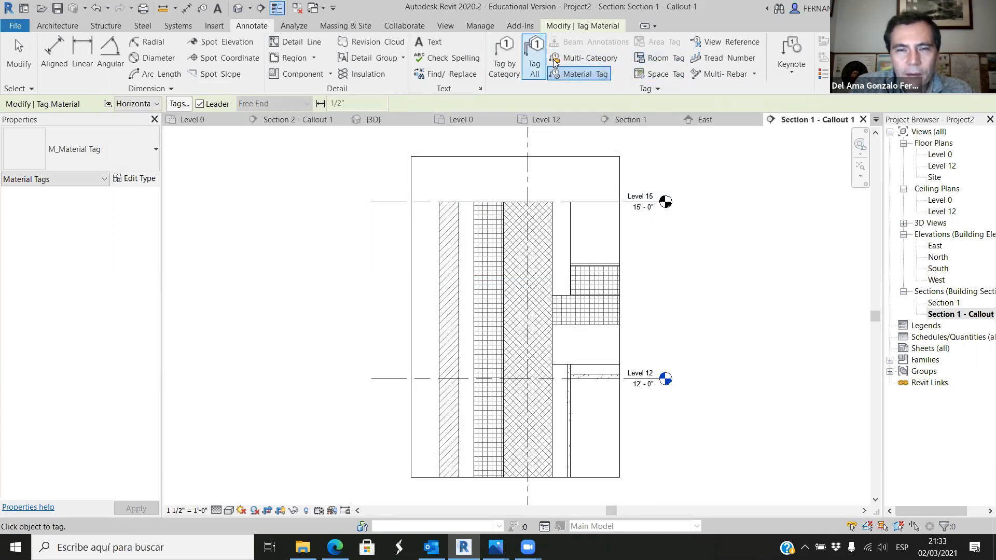
Try to place a material keynote with a leader from the outer brick layer to the blank area outside the crop boundary.
{"action": "left_click", "coordinate": [788, 74]}
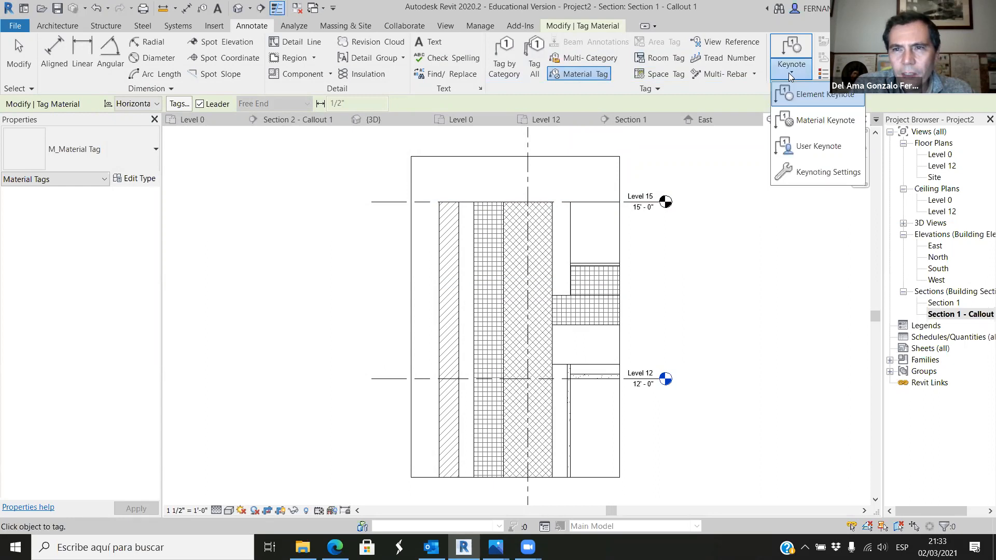
{"action": "left_click", "coordinate": [813, 124]}
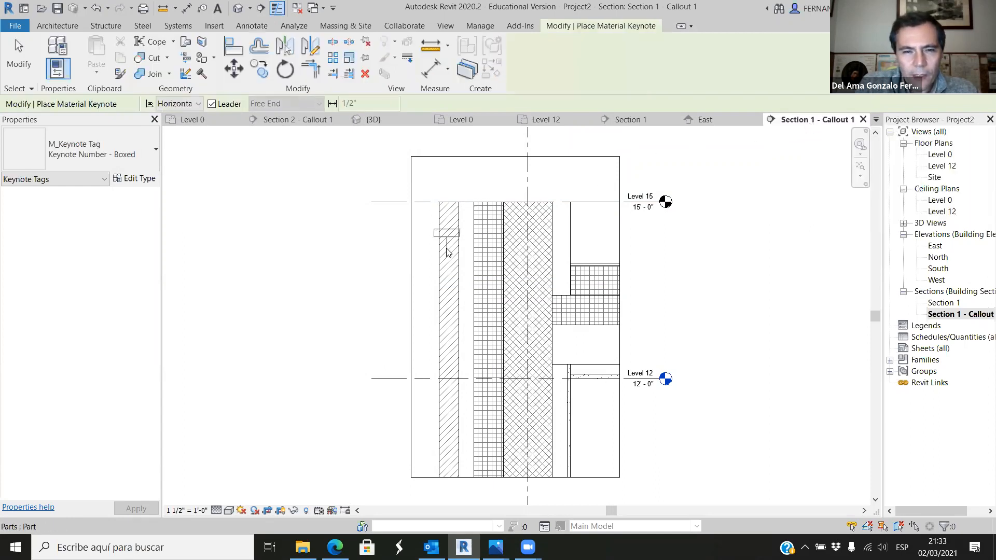
{"action": "scroll", "coordinate": [446, 245], "scroll_direction": "up", "scroll_amount": 3}
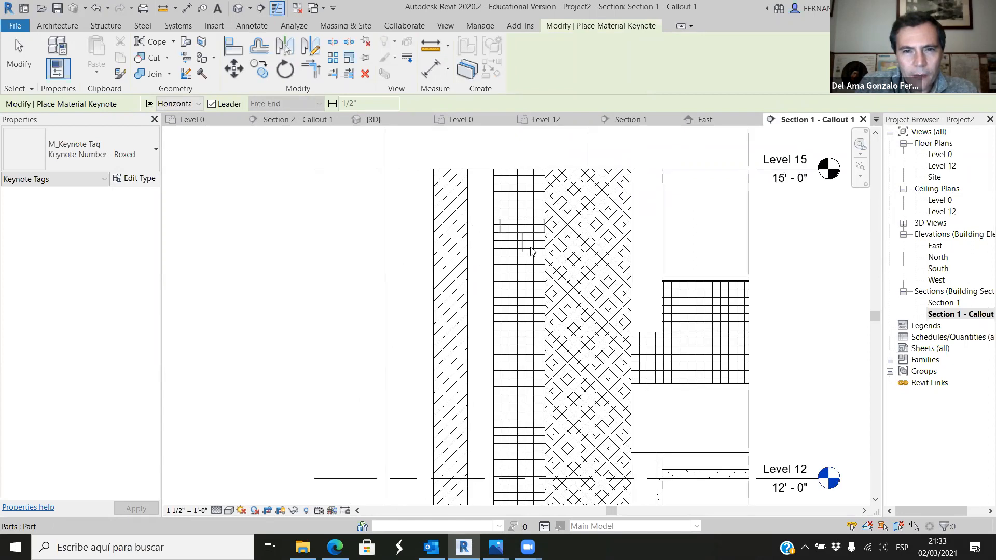
{"action": "left_click", "coordinate": [448, 248]}
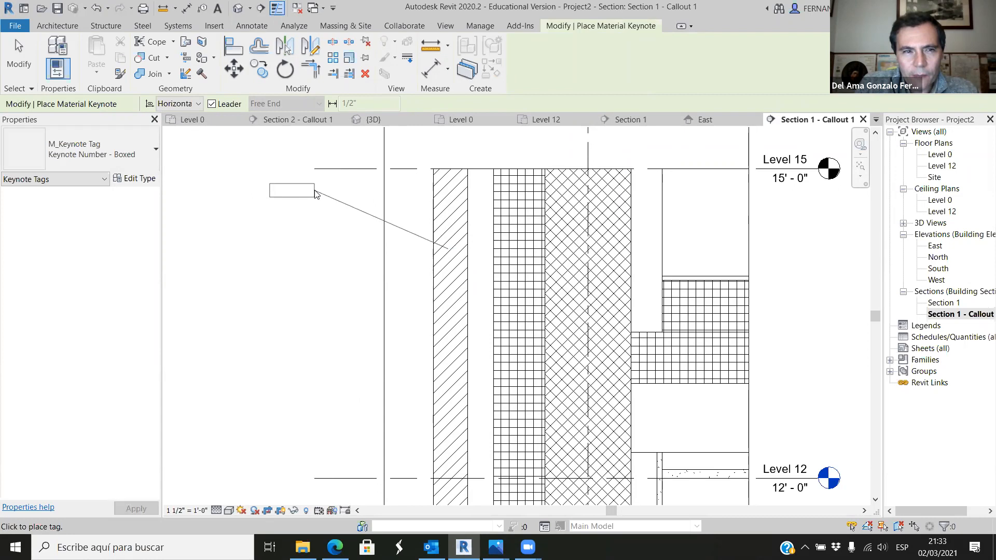
{"action": "left_click", "coordinate": [316, 191]}
{"action": "left_click", "coordinate": [287, 192]}
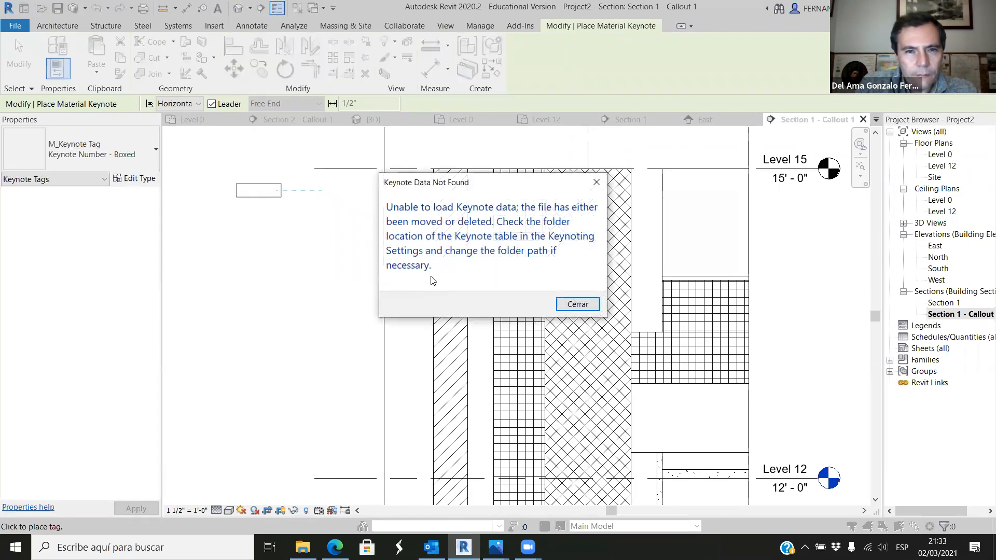
{"action": "left_click", "coordinate": [577, 305]}
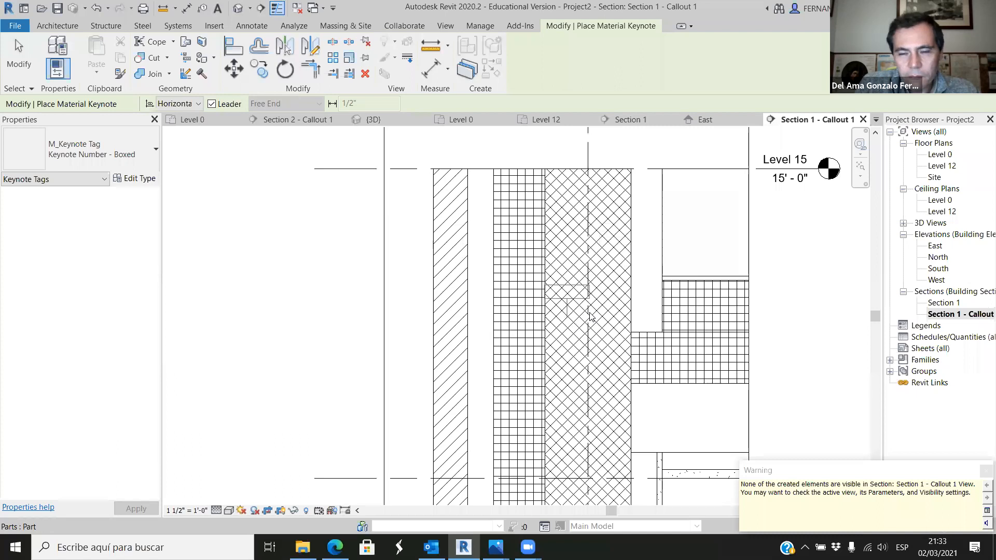
Try to place a material keynote on the roof's upper insulation layer just outside the crop boundary, and end the command.
{"action": "scroll", "coordinate": [591, 317], "scroll_direction": "down", "scroll_amount": 3}
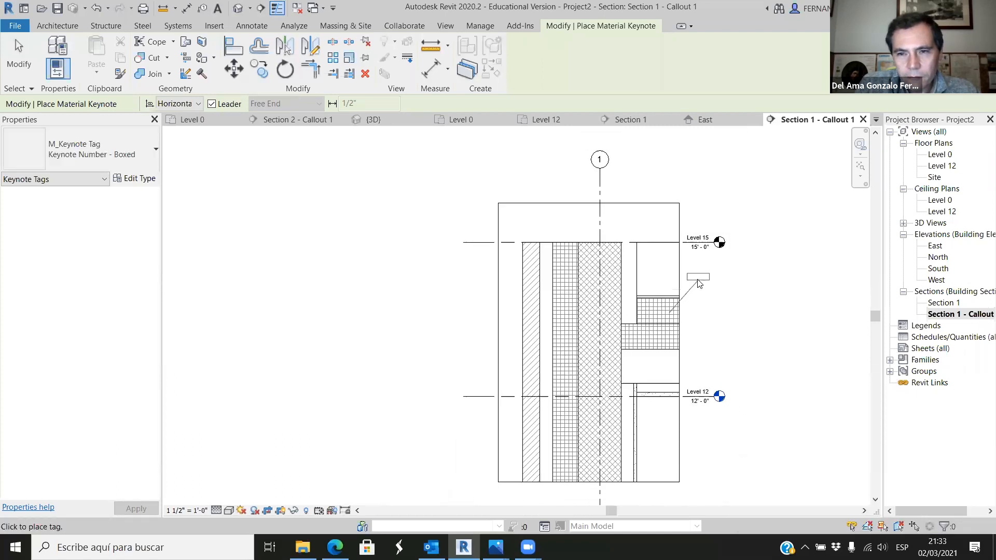
{"action": "left_click", "coordinate": [726, 286]}
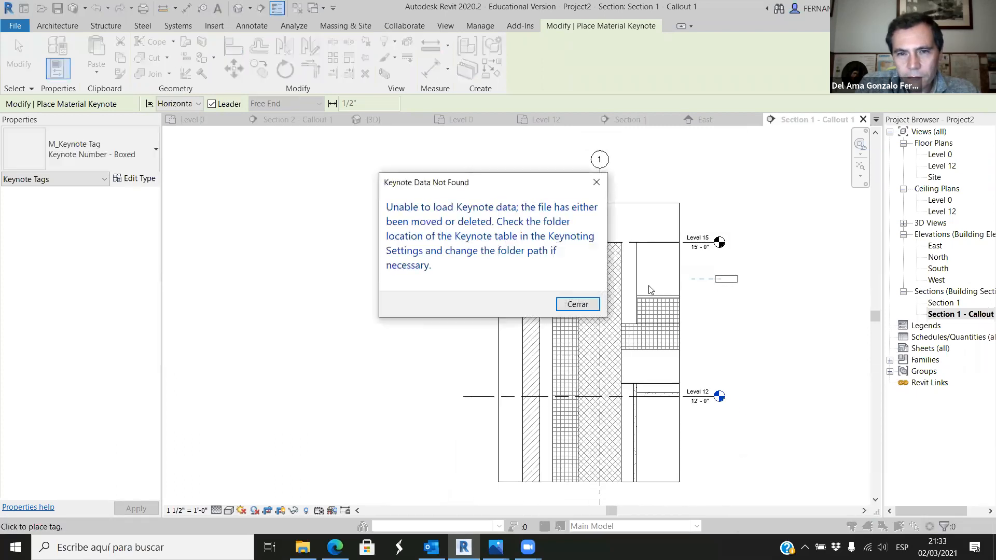
{"action": "left_click", "coordinate": [581, 305]}
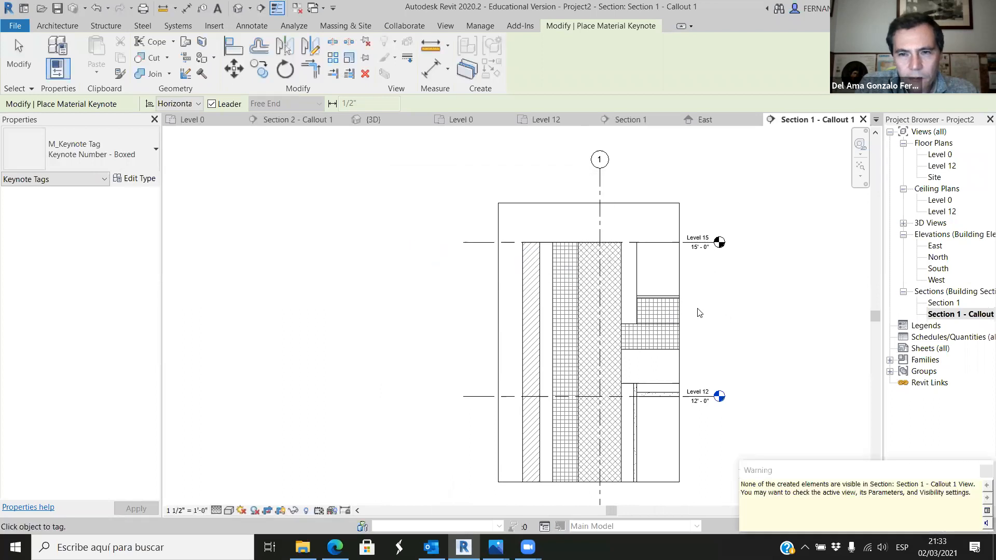
{"action": "key", "text": "Escape"}
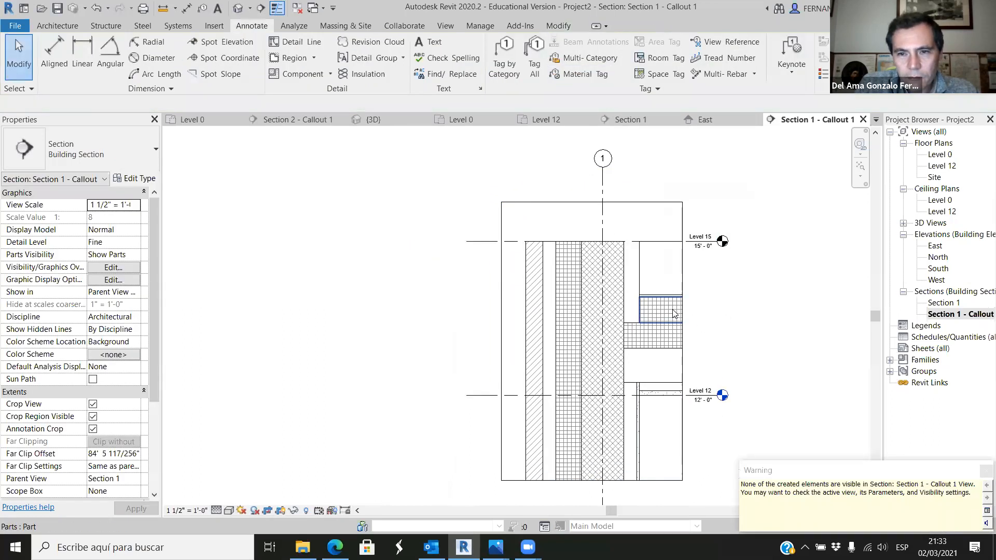
Select the roof's upper insulation part, search the project materials for "rigid" and show the Rigid insulation material's graphics.
{"action": "left_click", "coordinate": [674, 312]}
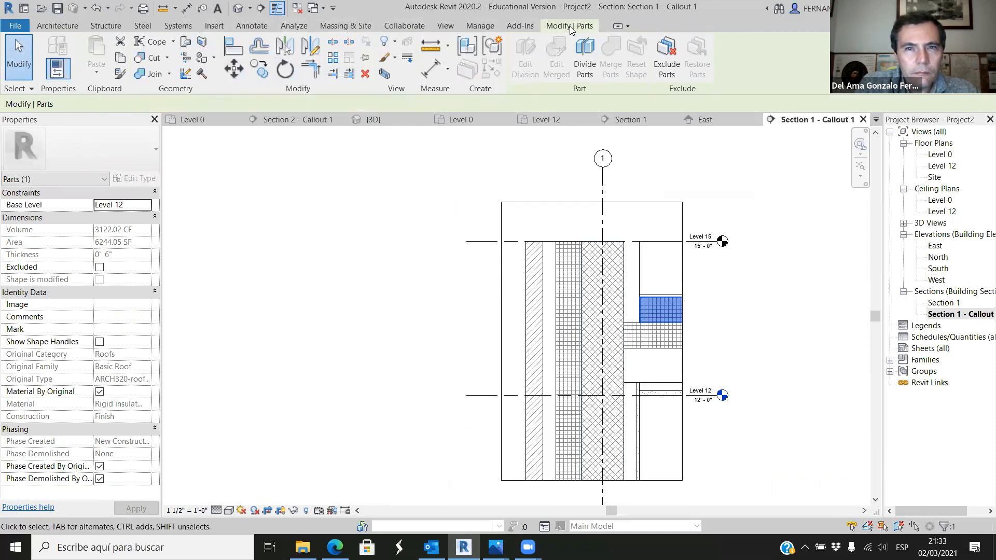
{"action": "left_click", "coordinate": [484, 27]}
{"action": "left_click", "coordinate": [56, 52]}
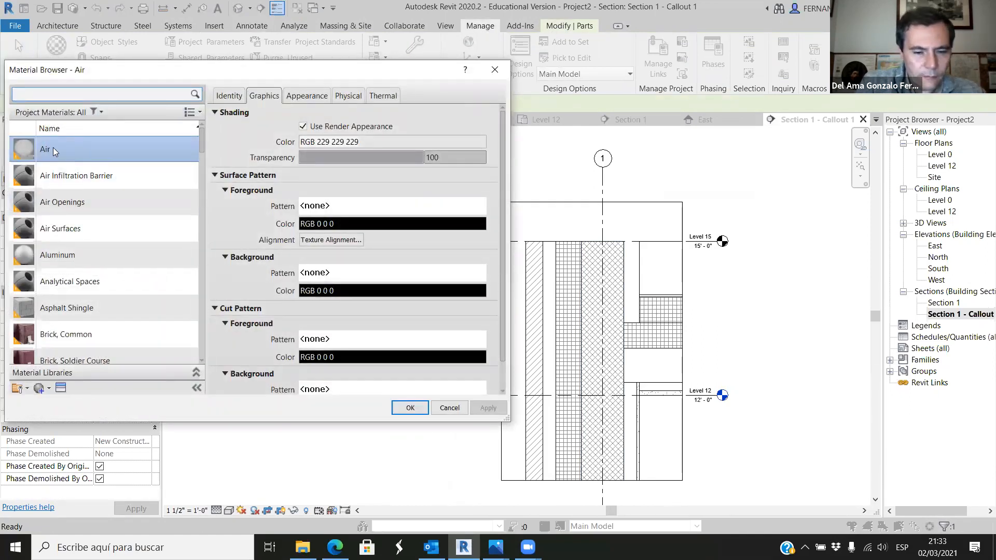
{"action": "type", "text": "rigid"}
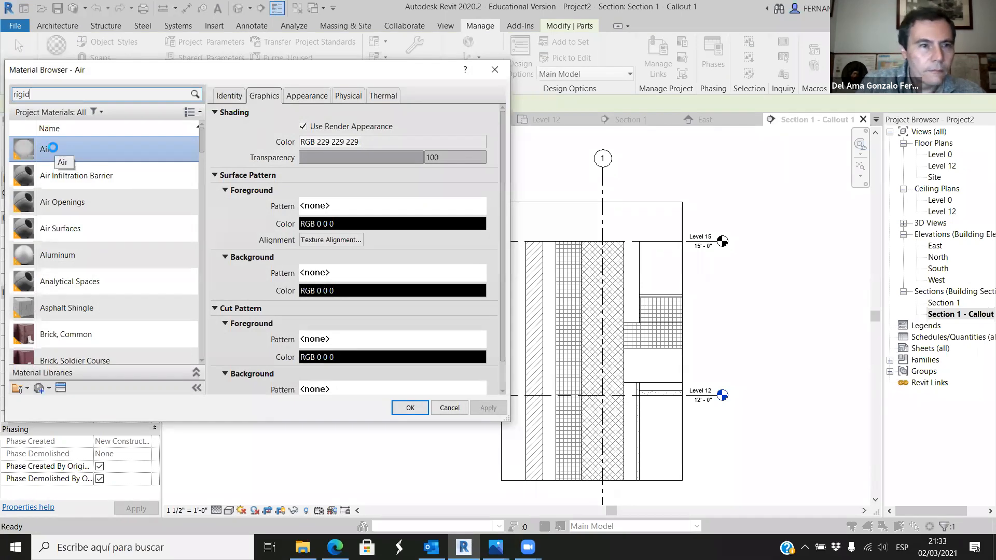
{"action": "left_click", "coordinate": [83, 162]}
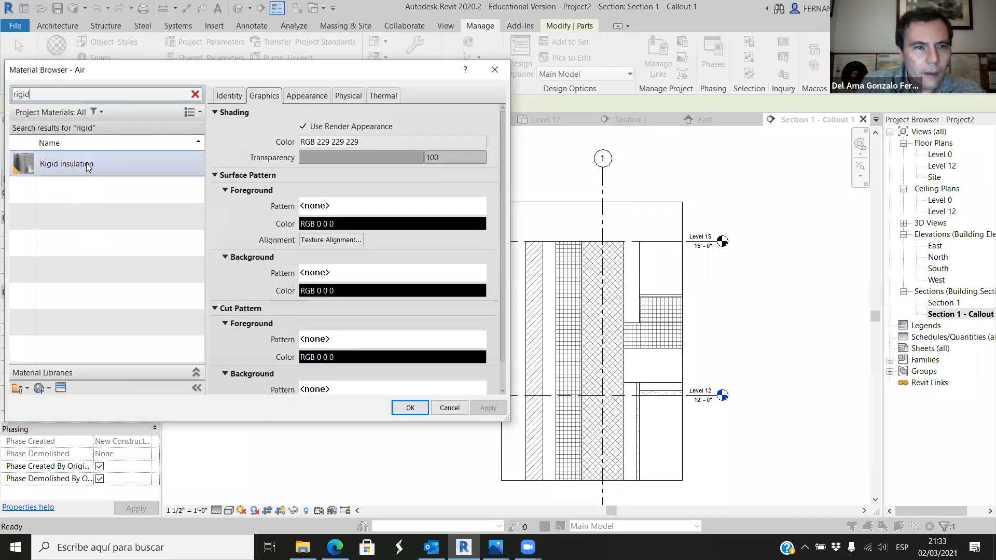
{"action": "scroll", "coordinate": [428, 275], "scroll_direction": "down", "scroll_amount": 1}
{"action": "scroll", "coordinate": [427, 270], "scroll_direction": "up", "scroll_amount": 1}
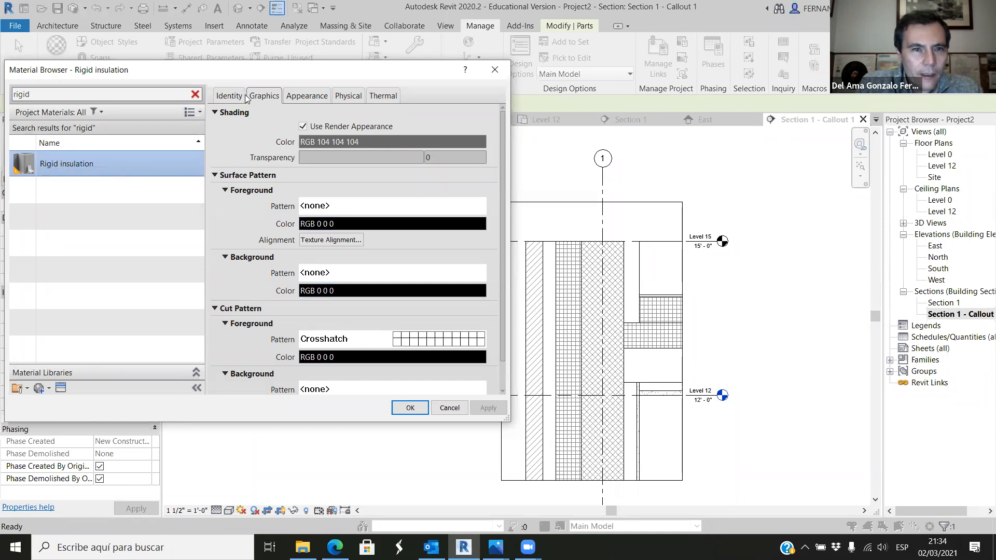
Review the appearance, physical, thermal and identity information of the Rigid insulation material.
{"action": "left_click", "coordinate": [307, 96]}
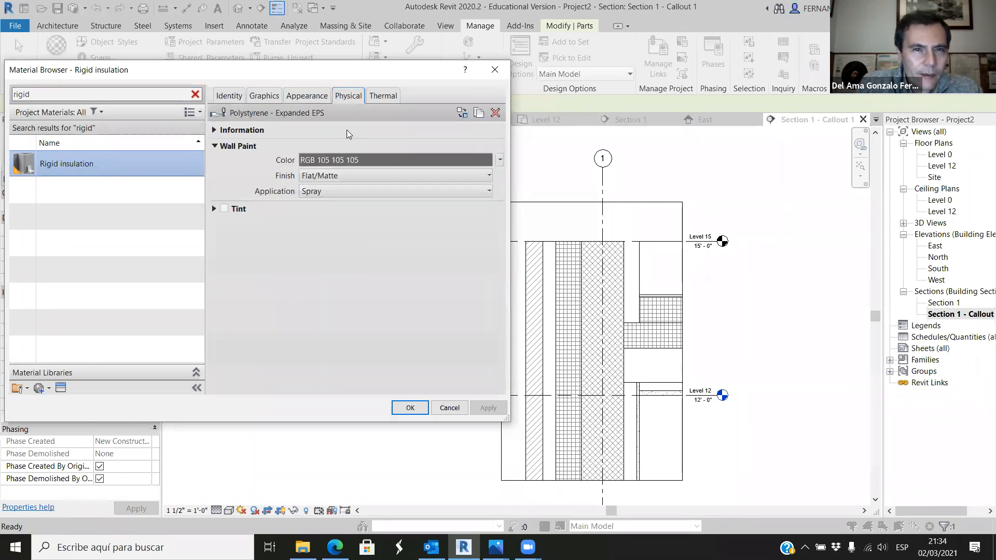
{"action": "left_click", "coordinate": [345, 96]}
{"action": "left_click", "coordinate": [383, 96]}
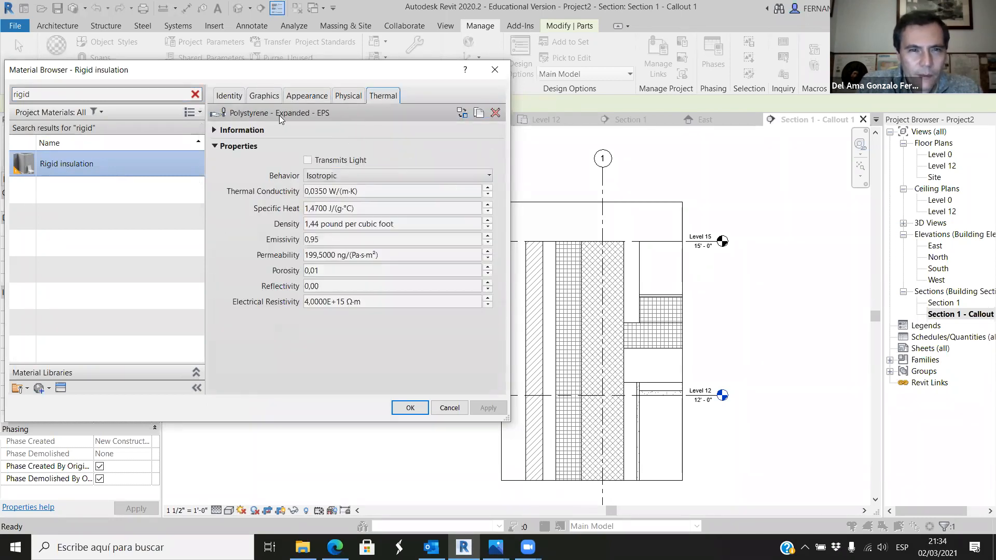
{"action": "left_click", "coordinate": [231, 96]}
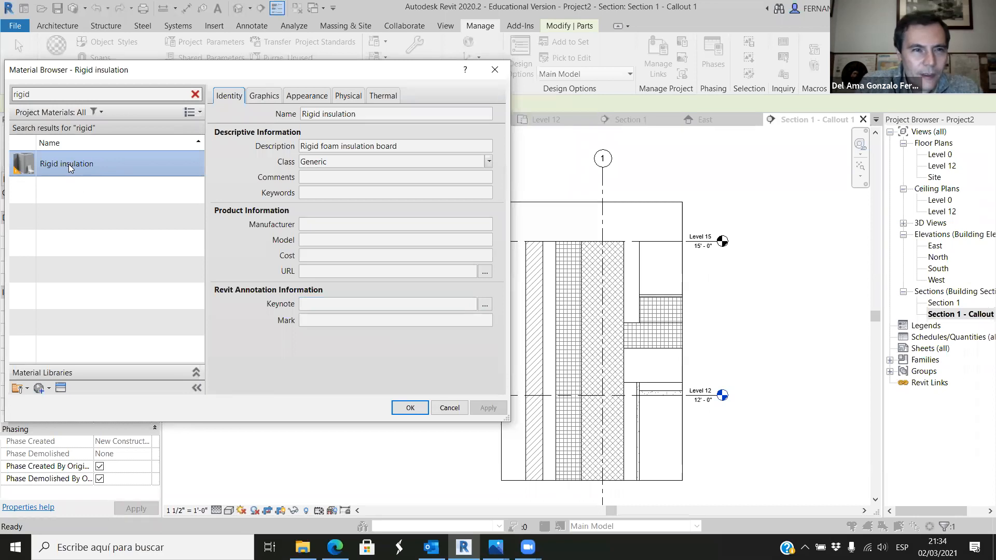
Try to choose a keynote for the Rigid insulation material, close the Material Browser and deselect the roof part.
{"action": "left_click", "coordinate": [484, 305]}
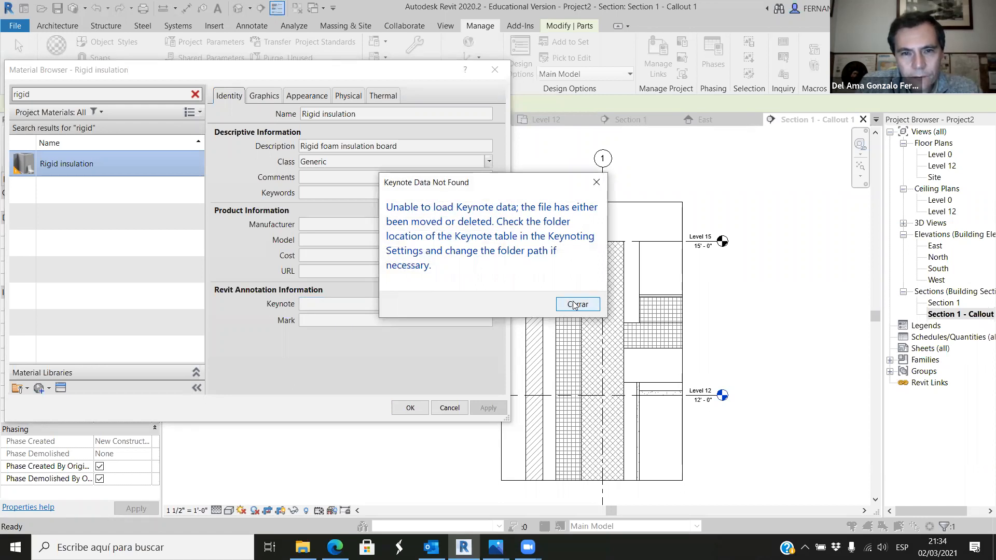
{"action": "left_click", "coordinate": [574, 305]}
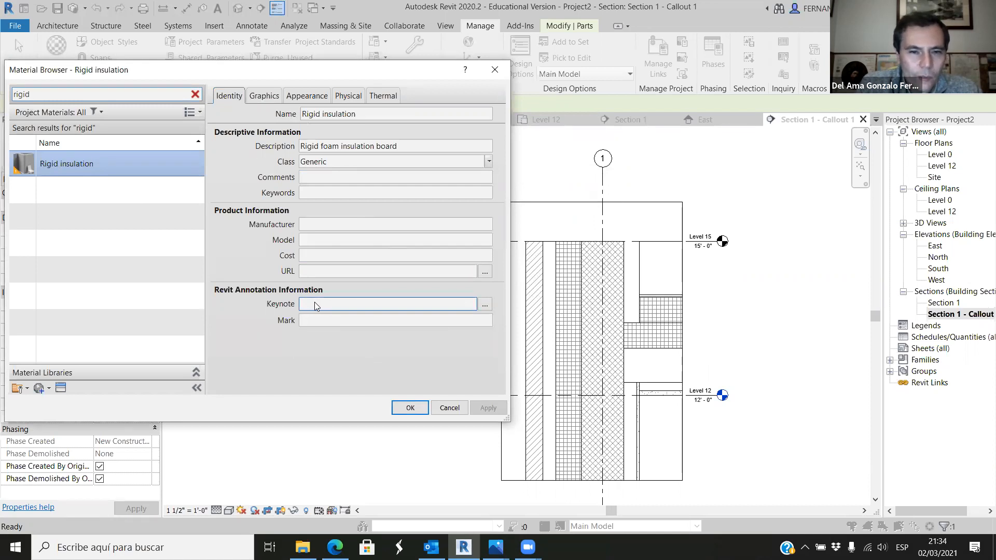
{"action": "left_click", "coordinate": [410, 407]}
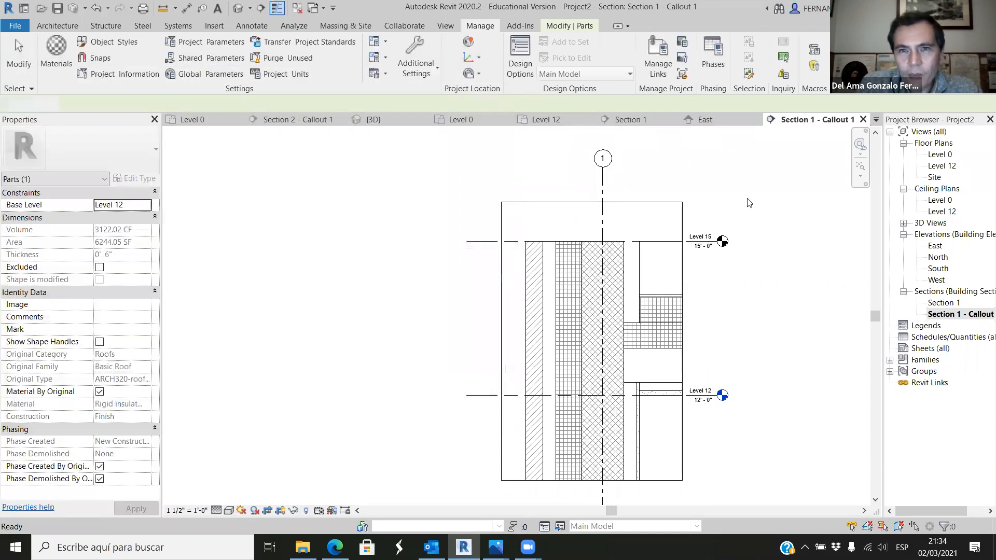
{"action": "key", "text": "Escape"}
{"action": "left_click", "coordinate": [256, 28]}
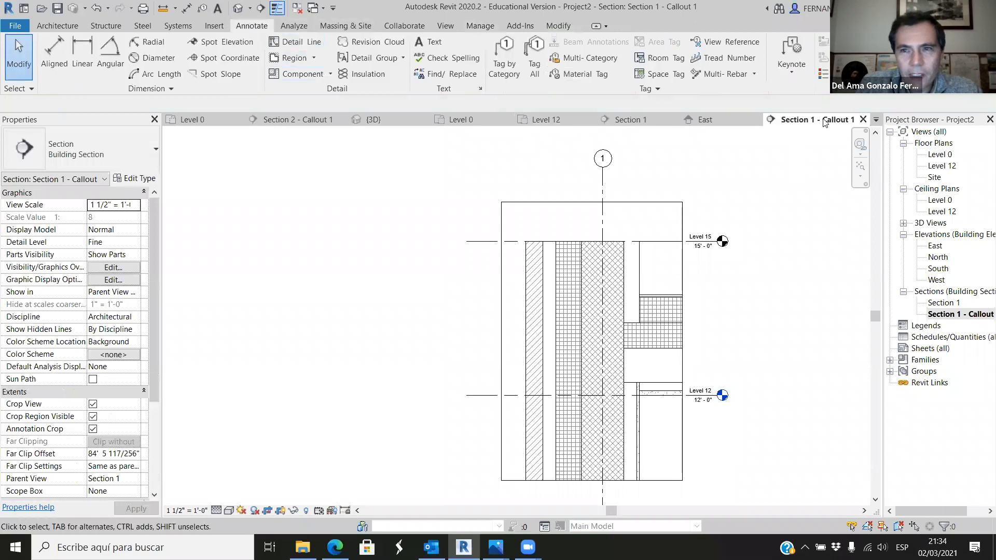
{"action": "left_click", "coordinate": [790, 73]}
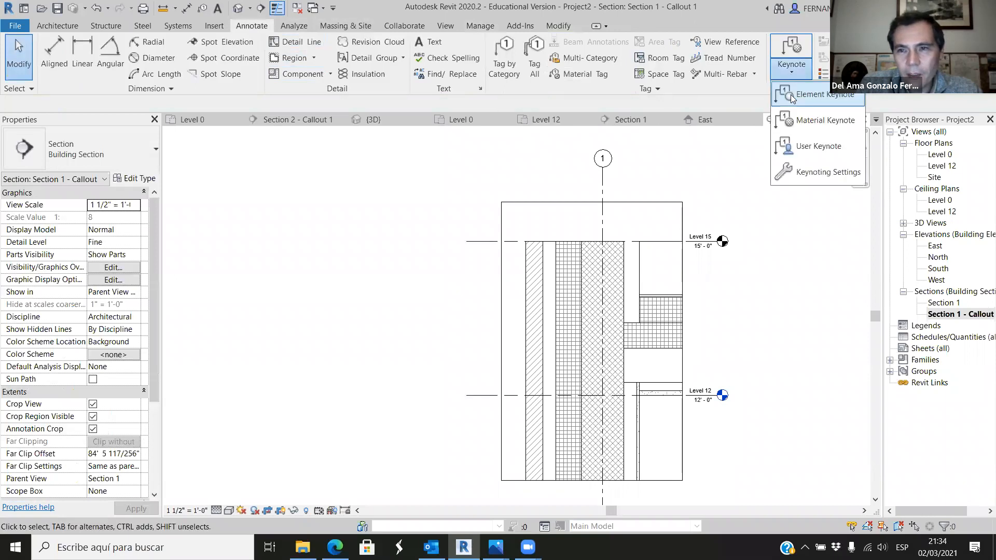
{"action": "left_click", "coordinate": [813, 122]}
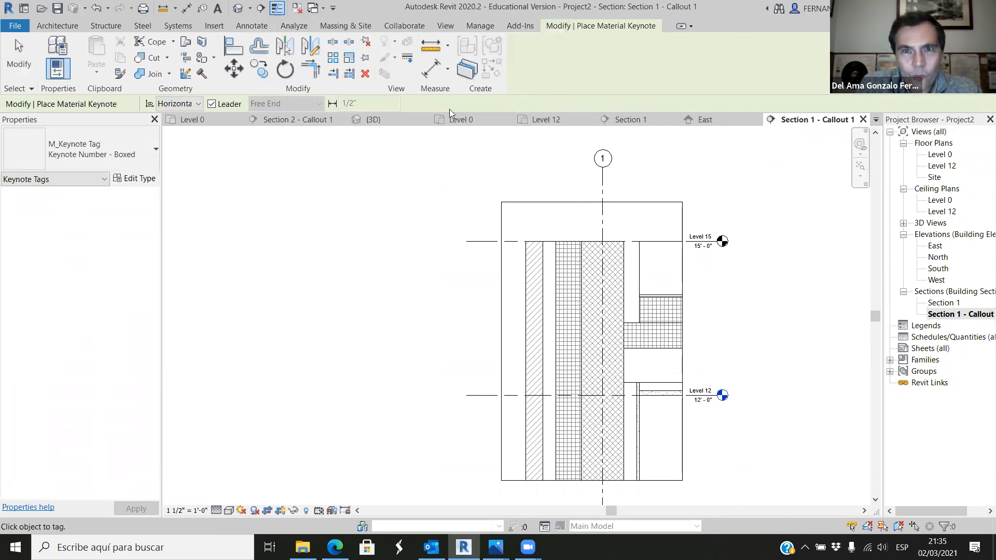
Add a "Rigid insulation" text note outside the crop boundary beside the roof's upper insulation layer.
{"action": "left_click", "coordinate": [251, 27]}
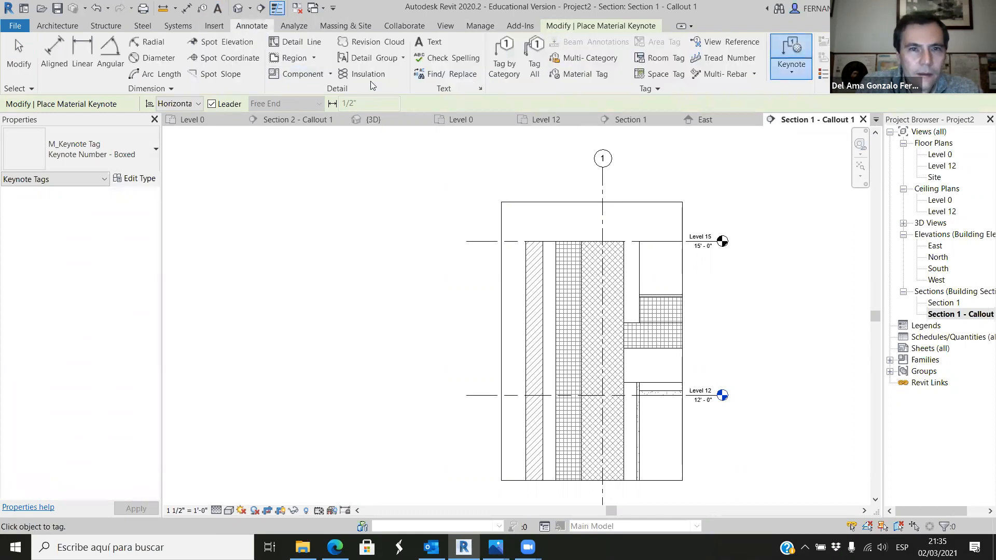
{"action": "left_click", "coordinate": [430, 43]}
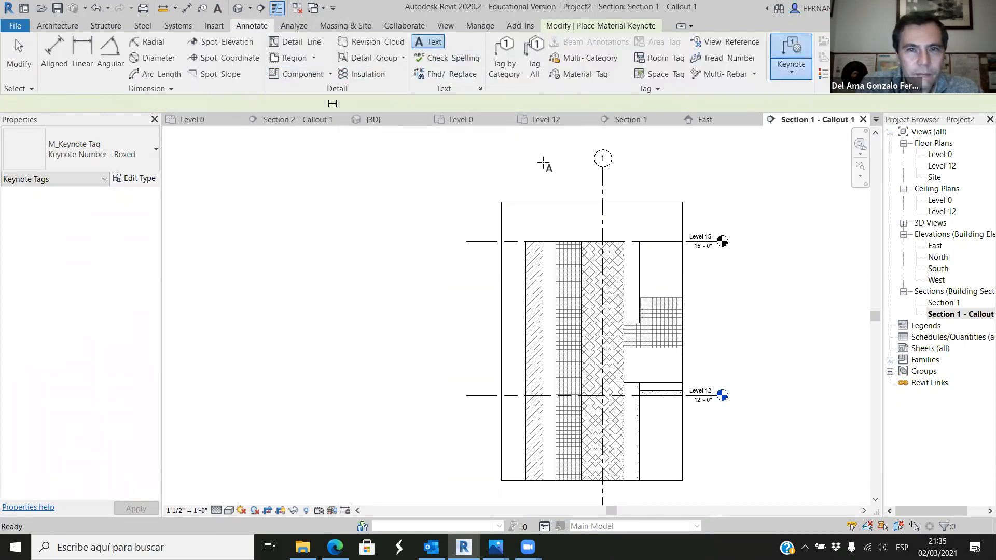
{"action": "left_click", "coordinate": [709, 289]}
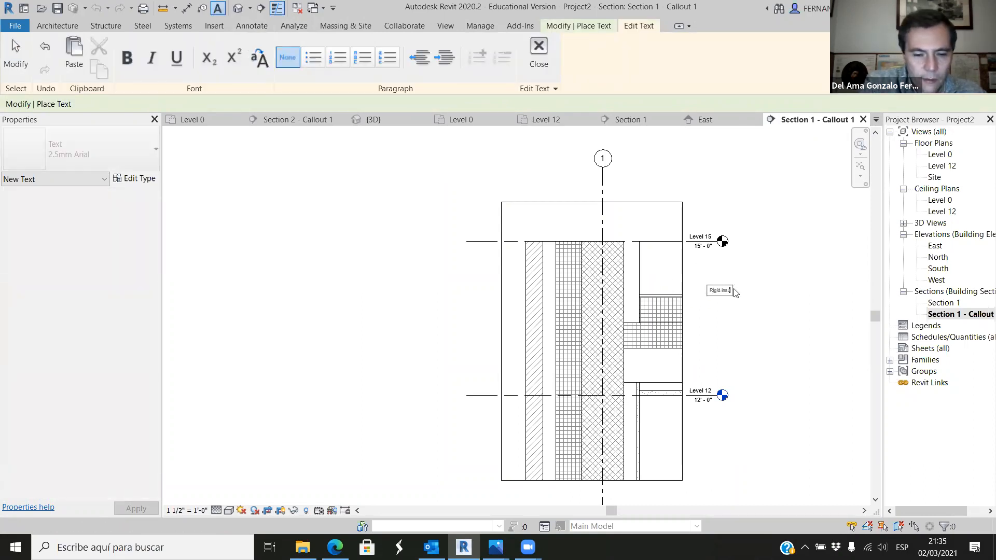
{"action": "scroll", "coordinate": [739, 294], "scroll_direction": "up", "scroll_amount": 3}
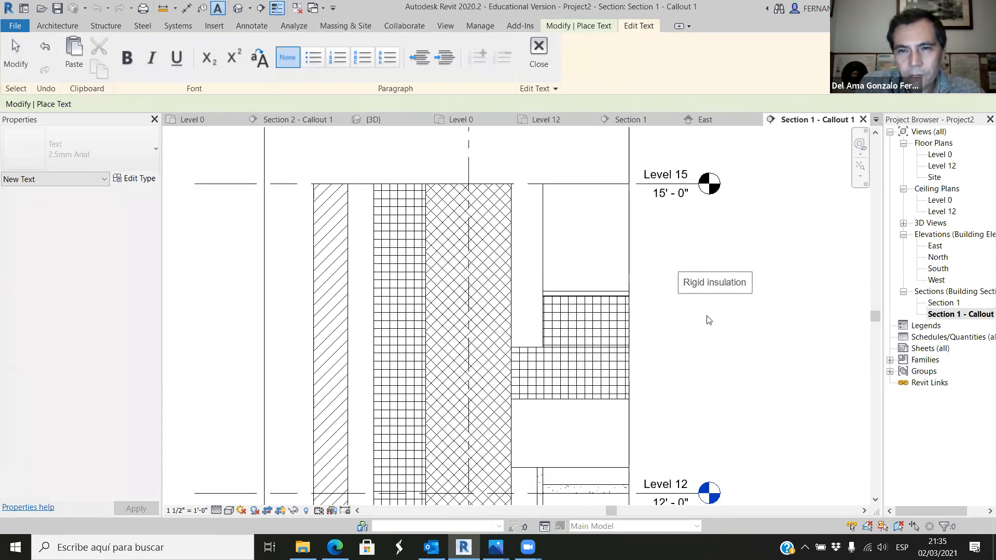
{"action": "left_click", "coordinate": [709, 320]}
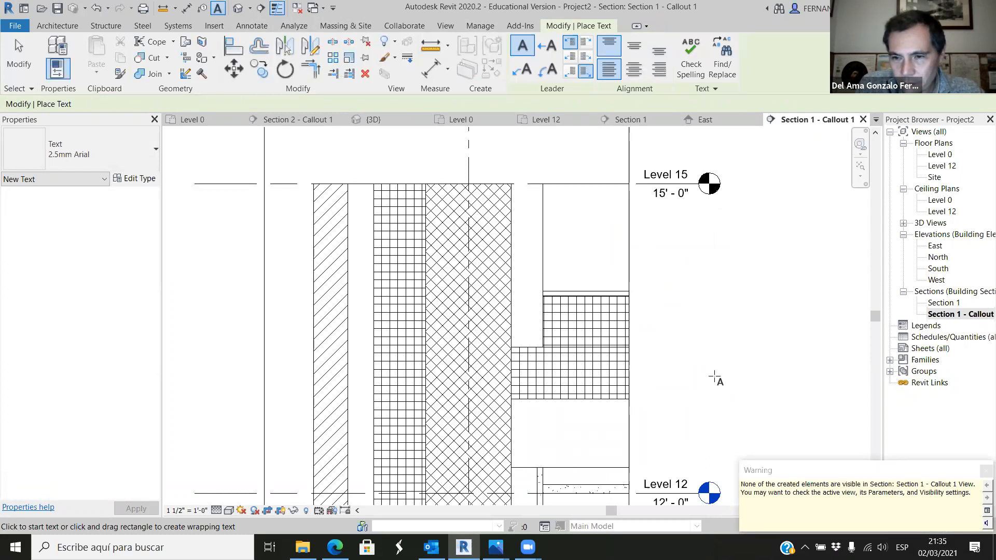
{"action": "left_click", "coordinate": [715, 377]}
{"action": "key", "text": "Escape"}
{"action": "key", "text": "Escape"}
{"action": "key", "text": "Escape"}
{"action": "key", "text": "Escape"}
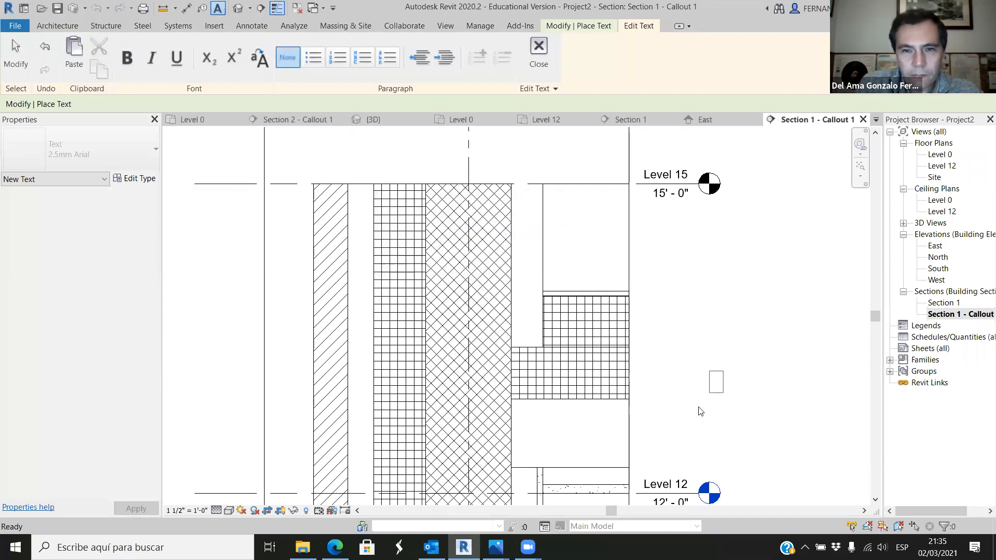
{"action": "left_click", "coordinate": [538, 55]}
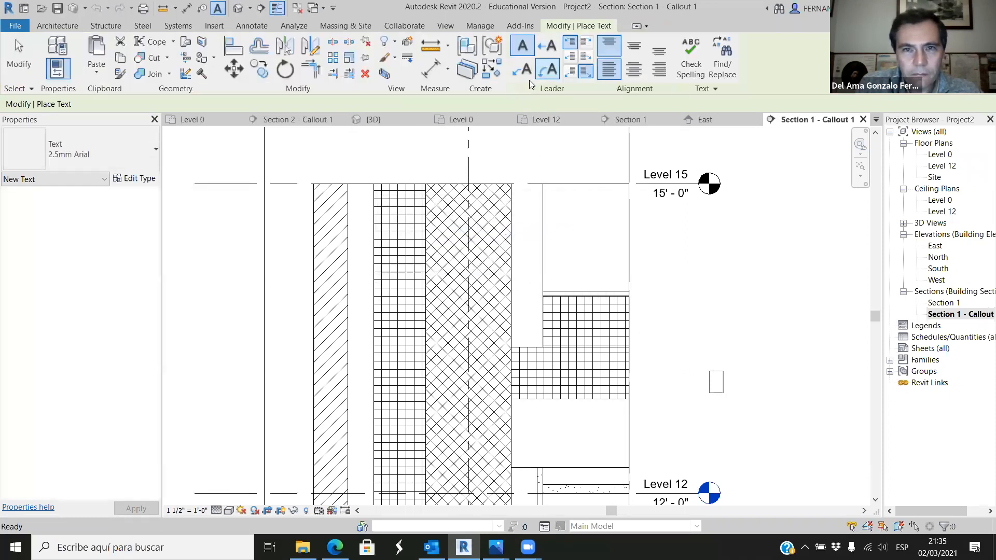
Open the callout view's Visibility/Graphic Overrides and check the visibility of the model categories and the discipline filter list.
{"action": "key", "text": "Escape"}
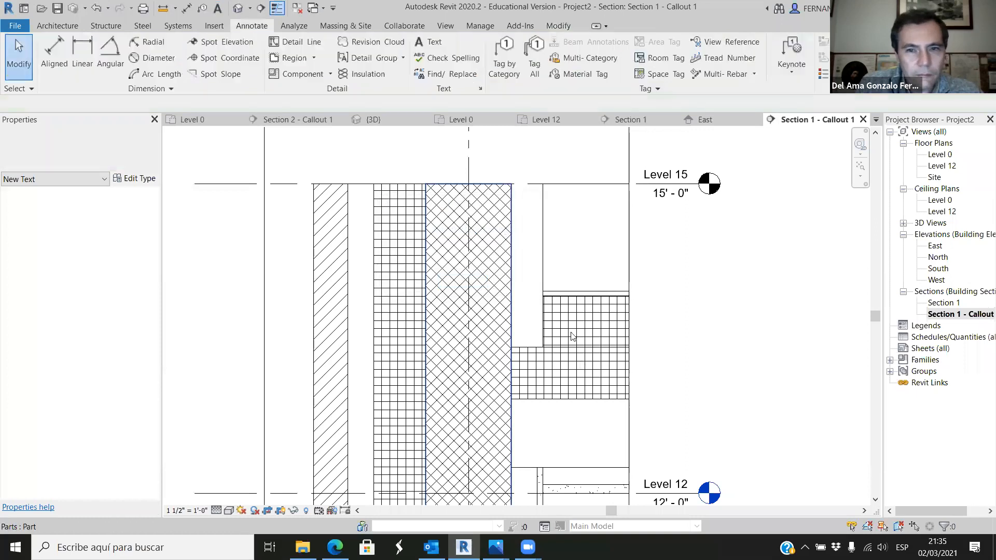
{"action": "left_click", "coordinate": [114, 268]}
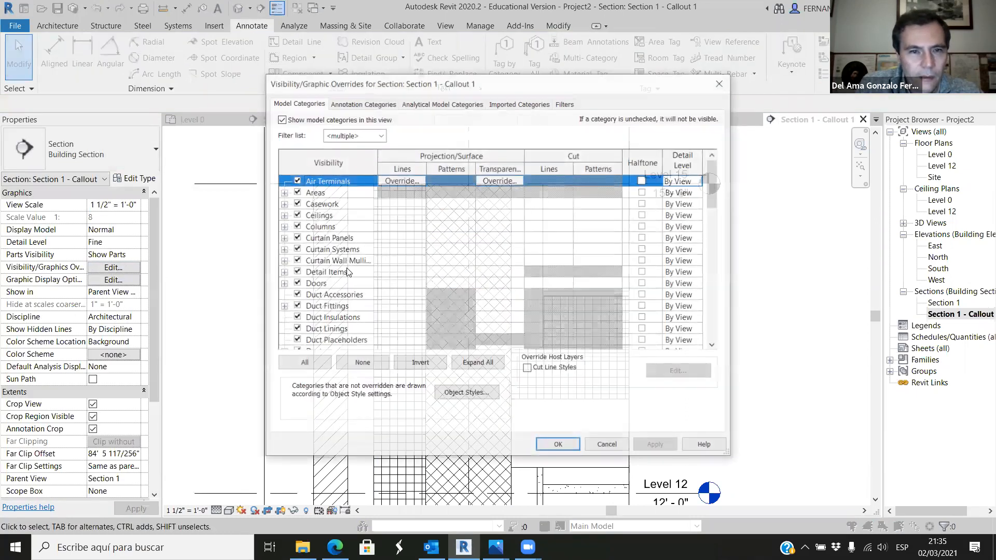
{"action": "scroll", "coordinate": [348, 275], "scroll_direction": "down", "scroll_amount": 10}
{"action": "scroll", "coordinate": [346, 285], "scroll_direction": "up", "scroll_amount": 2}
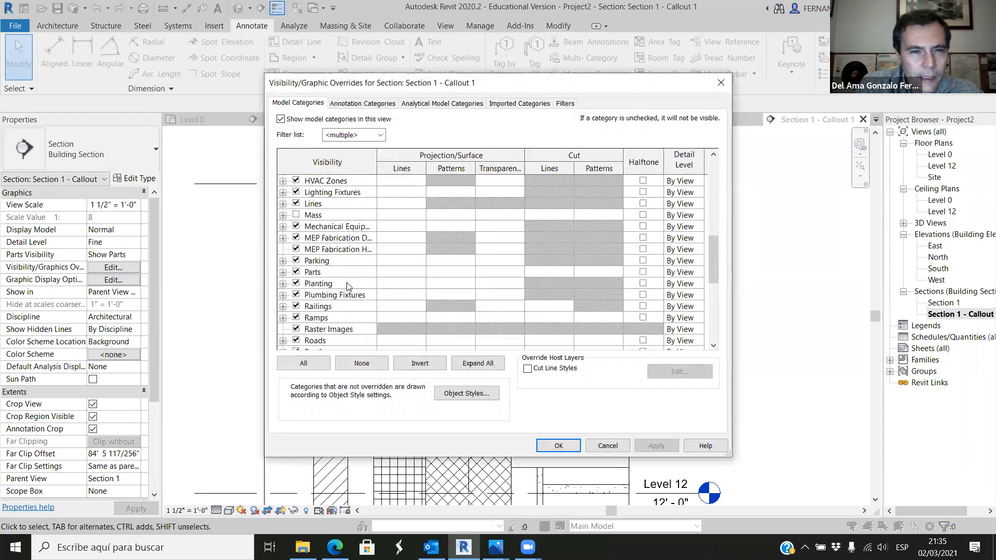
{"action": "scroll", "coordinate": [347, 287], "scroll_direction": "down", "scroll_amount": 6}
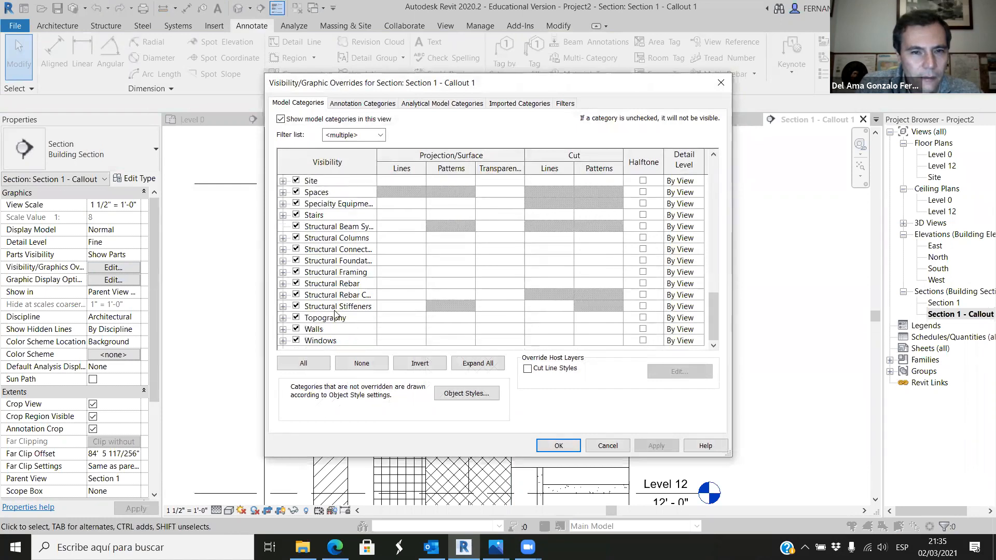
{"action": "scroll", "coordinate": [325, 306], "scroll_direction": "up", "scroll_amount": 9}
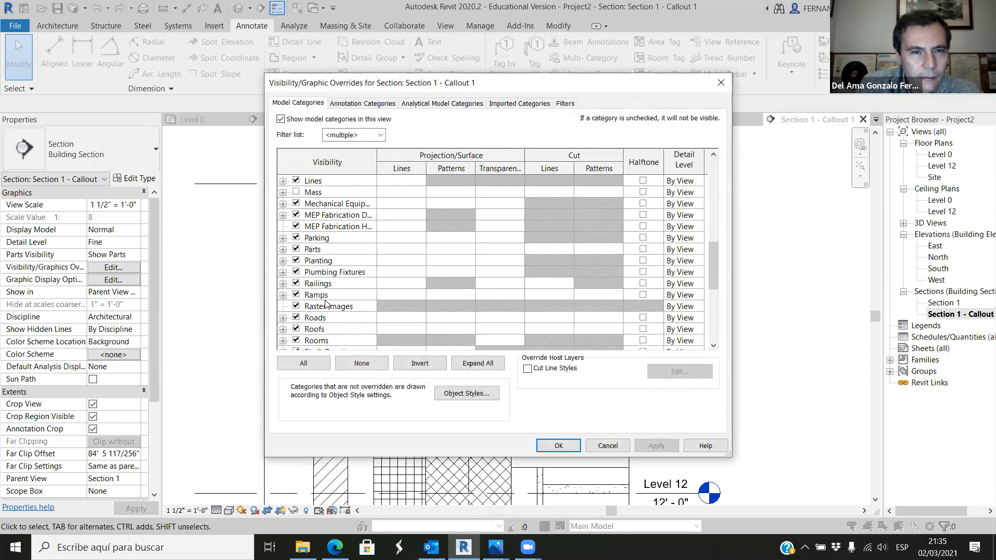
{"action": "scroll", "coordinate": [325, 305], "scroll_direction": "up", "scroll_amount": 3}
{"action": "scroll", "coordinate": [325, 305], "scroll_direction": "down", "scroll_amount": 2}
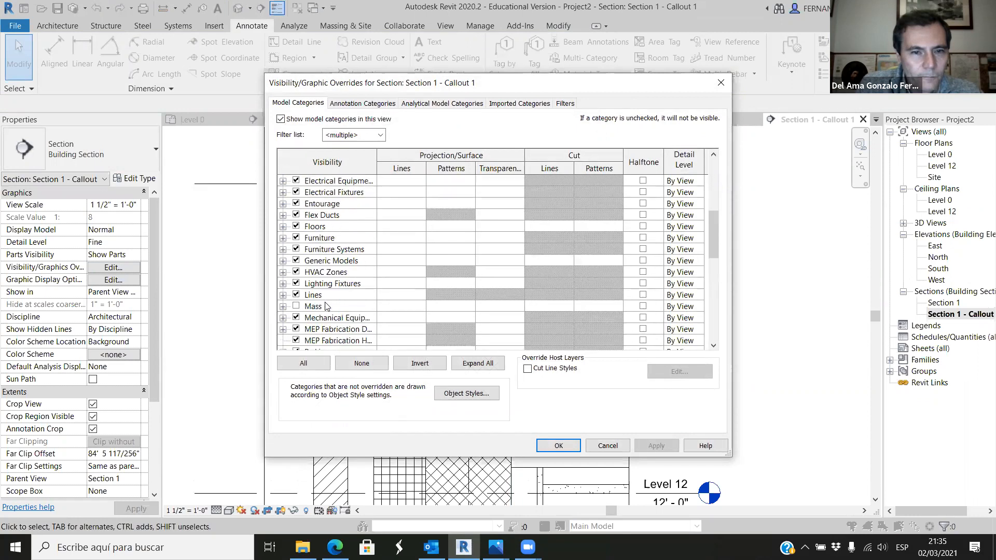
{"action": "scroll", "coordinate": [326, 306], "scroll_direction": "up", "scroll_amount": 3}
{"action": "scroll", "coordinate": [326, 306], "scroll_direction": "up", "scroll_amount": 4}
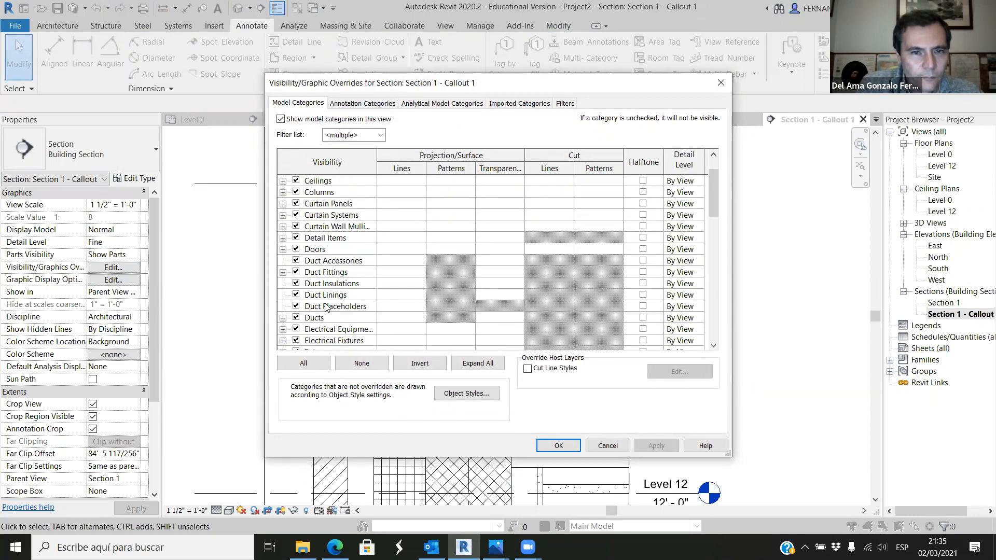
{"action": "left_click", "coordinate": [380, 135]}
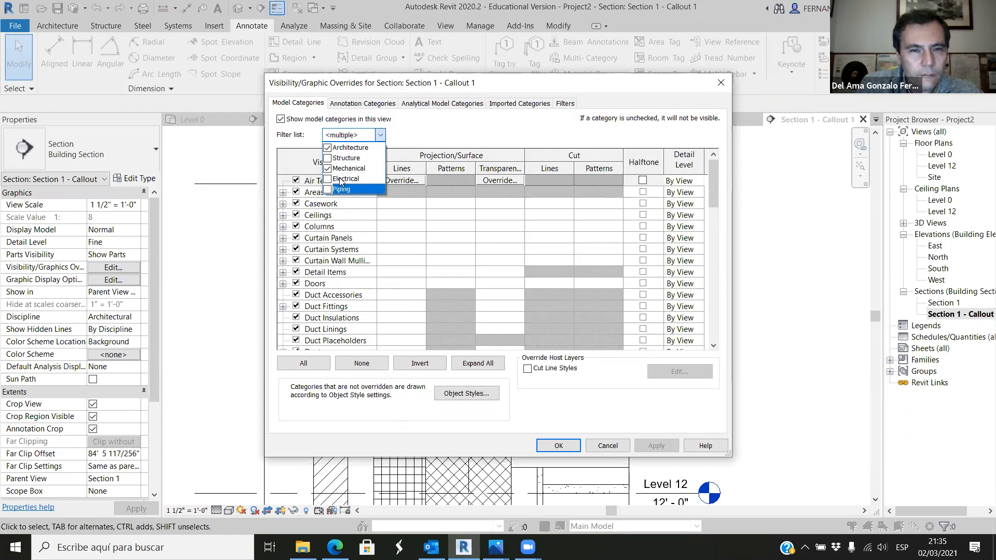
{"action": "left_click", "coordinate": [429, 134]}
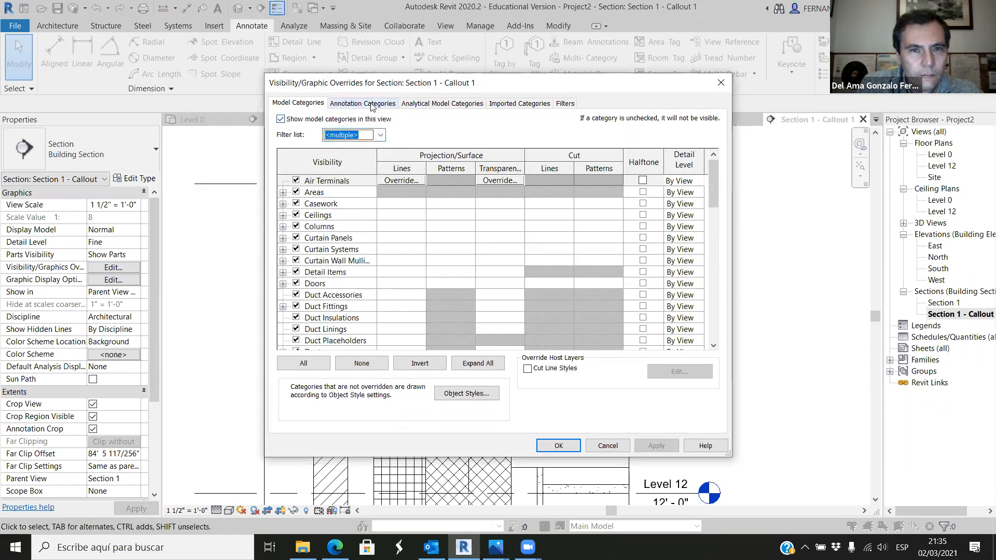
Check the visibility of the callout view's annotation categories and close the overrides without applying changes.
{"action": "left_click", "coordinate": [372, 104]}
{"action": "scroll", "coordinate": [345, 252], "scroll_direction": "down", "scroll_amount": 10}
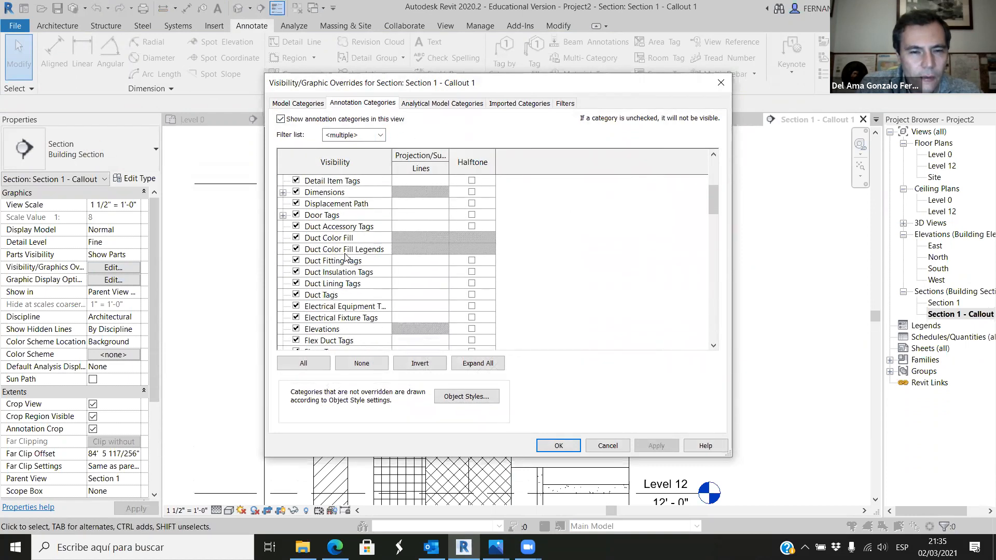
{"action": "scroll", "coordinate": [346, 261], "scroll_direction": "down", "scroll_amount": 7}
{"action": "scroll", "coordinate": [353, 233], "scroll_direction": "up", "scroll_amount": 2}
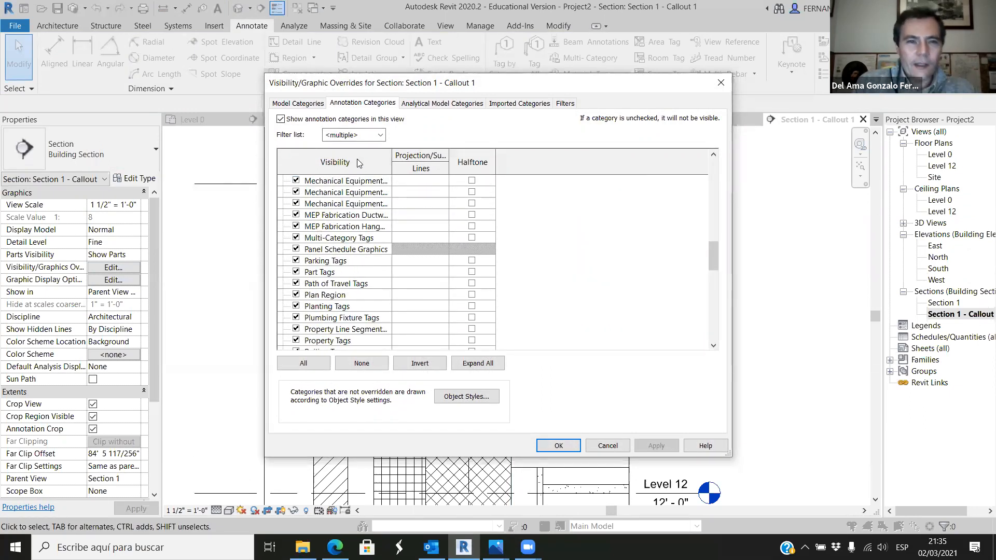
{"action": "left_click", "coordinate": [608, 447]}
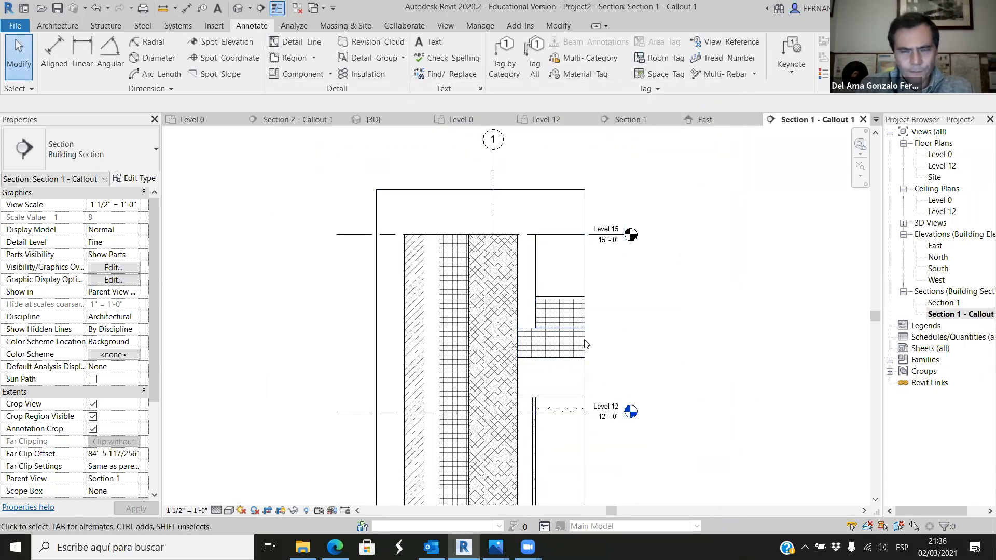
{"action": "scroll", "coordinate": [383, 263], "scroll_direction": "down", "scroll_amount": 2}
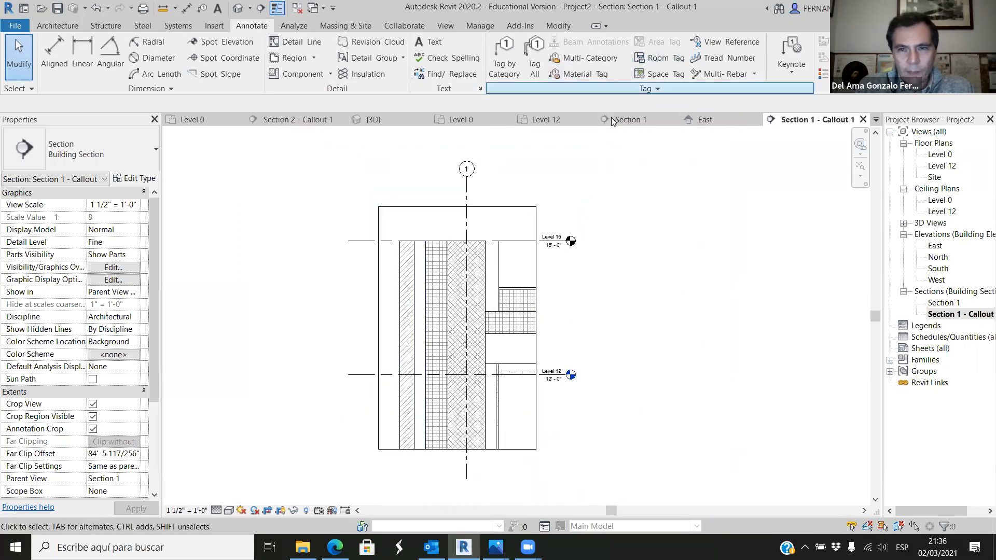